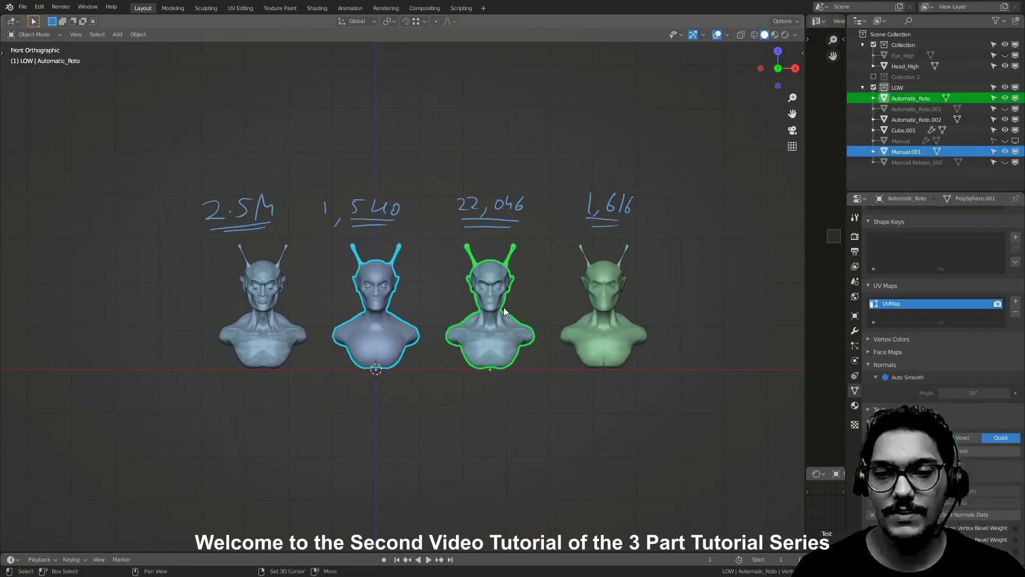
{"action": "middle_click_drag", "start_coordinate": [477, 270], "coordinate": [463, 258], "text": "shift"}
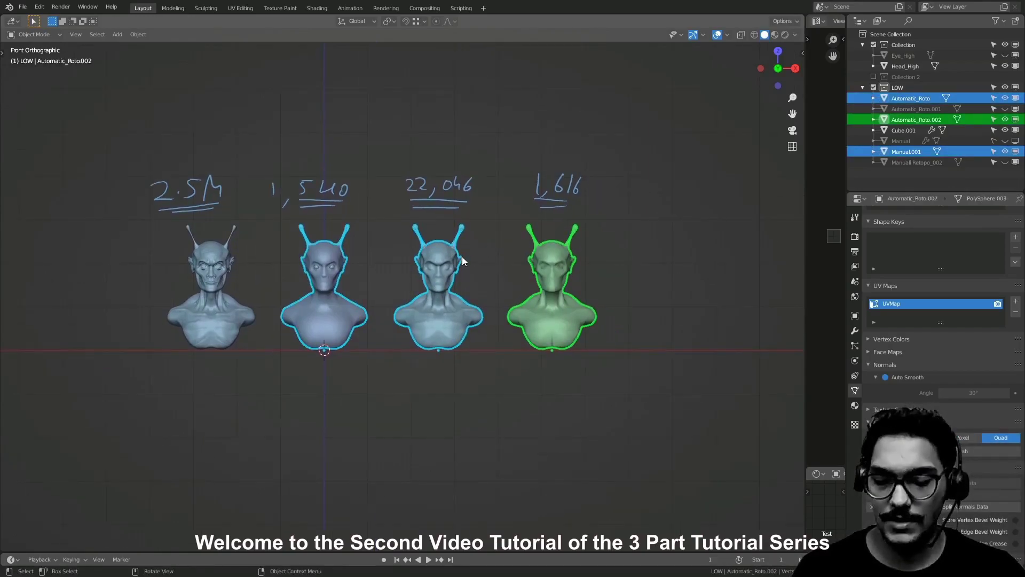
{"action": "key", "text": "g"}
{"action": "right_click", "coordinate": [453, 245]}
{"action": "middle_click_drag", "start_coordinate": [520, 230], "coordinate": [479, 277], "text": "shift"}
{"action": "key", "text": "g"}
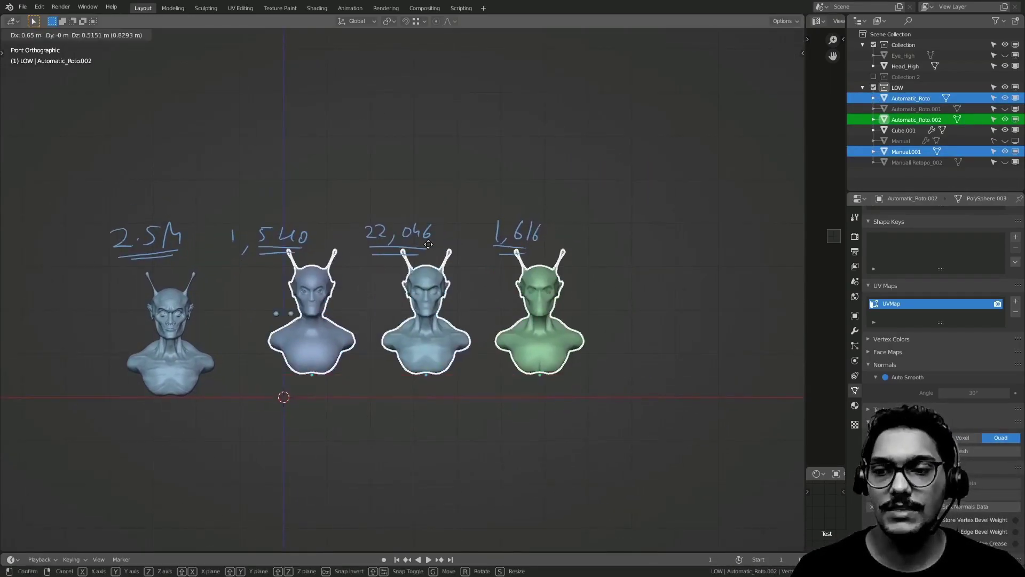
{"action": "right_click", "coordinate": [463, 222]}
{"action": "left_click_drag", "start_coordinate": [280, 306], "coordinate": [294, 320], "text": "shift"}
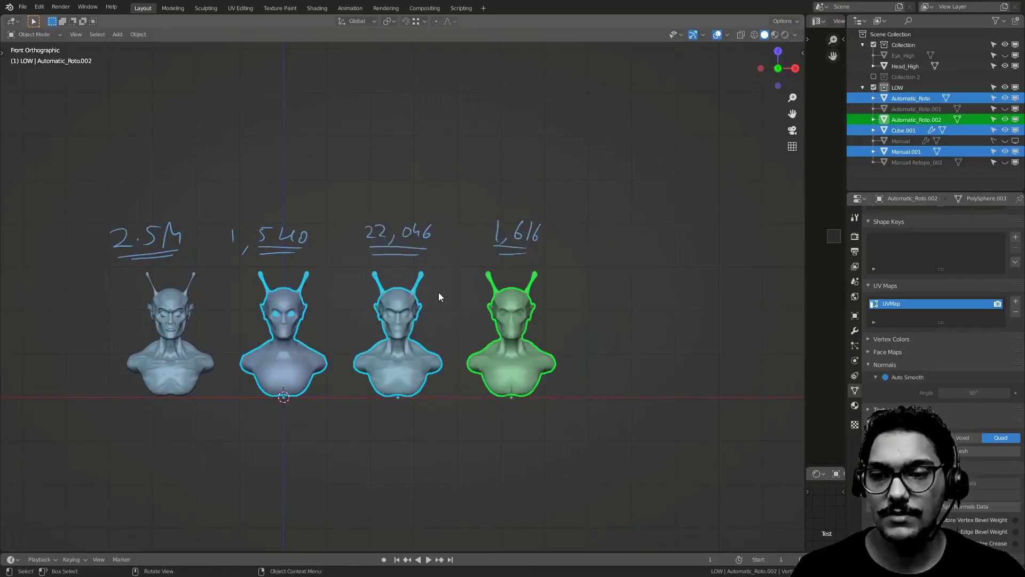
- Examine the high-poly bust and the three low-poly busts together with the handwritten count above each one
{"action": "middle_click_drag", "start_coordinate": [113, 323], "coordinate": [241, 400], "text": "shift"}
{"action": "scroll", "coordinate": [273, 269], "scroll_direction": "up", "scroll_amount": 2}
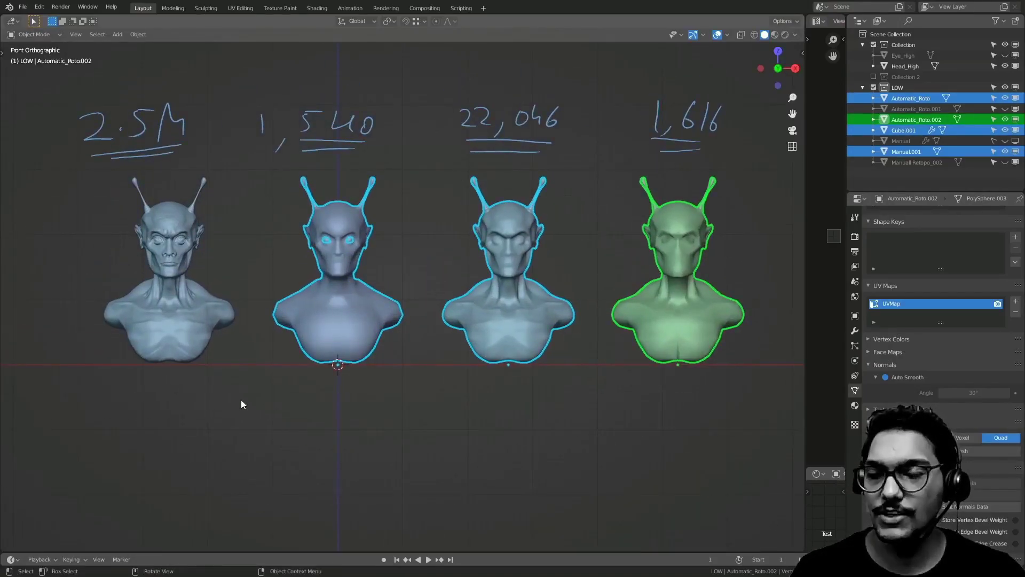
{"action": "left_click", "coordinate": [200, 330]}
{"action": "middle_click_drag", "start_coordinate": [254, 271], "coordinate": [227, 309], "text": "shift"}
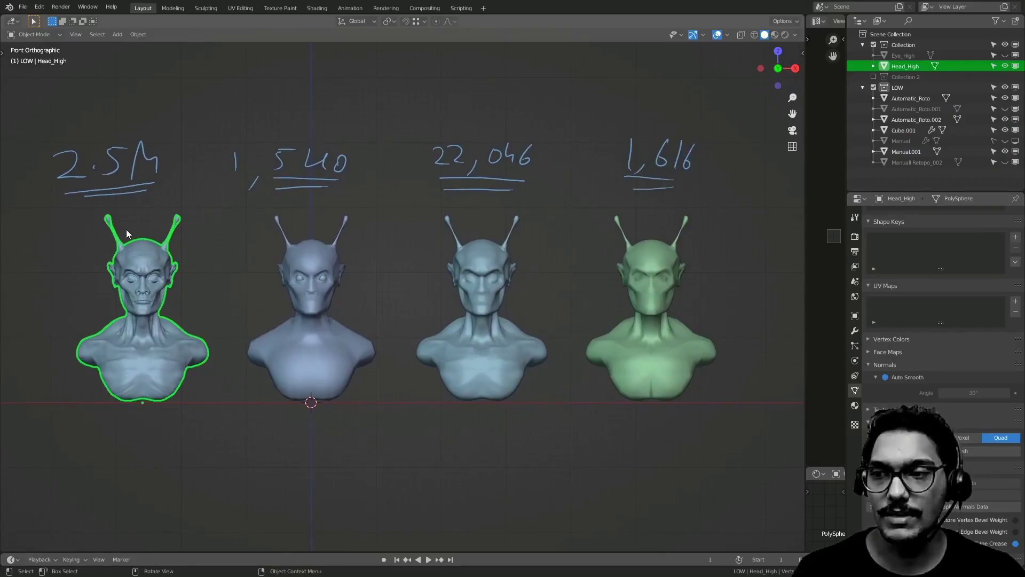
{"action": "middle_click_drag", "start_coordinate": [443, 234], "coordinate": [472, 277], "text": "shift"}
{"action": "left_click_drag", "start_coordinate": [114, 143], "coordinate": [240, 235]}
{"action": "left_click_drag", "start_coordinate": [297, 155], "coordinate": [382, 224]}
{"action": "left_click_drag", "start_coordinate": [454, 177], "coordinate": [544, 221]}
{"action": "middle_click_drag", "start_coordinate": [597, 206], "coordinate": [462, 211], "text": "shift"}
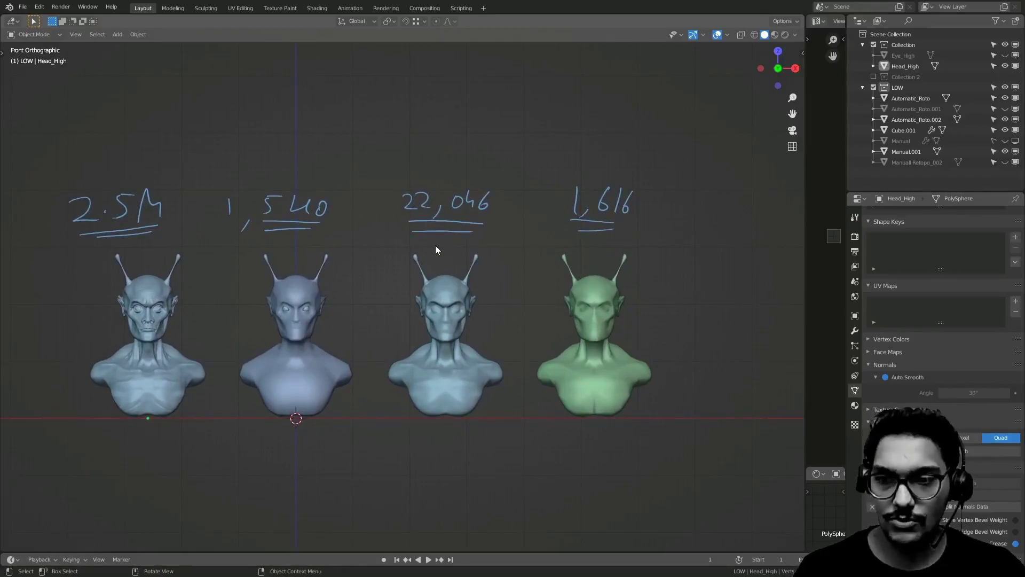
- Remove the annotation layer "Note" that holds the handwritten counts above the busts
{"action": "key", "text": "n"}
{"action": "middle_click_drag", "start_coordinate": [416, 258], "coordinate": [523, 305], "text": "shift"}
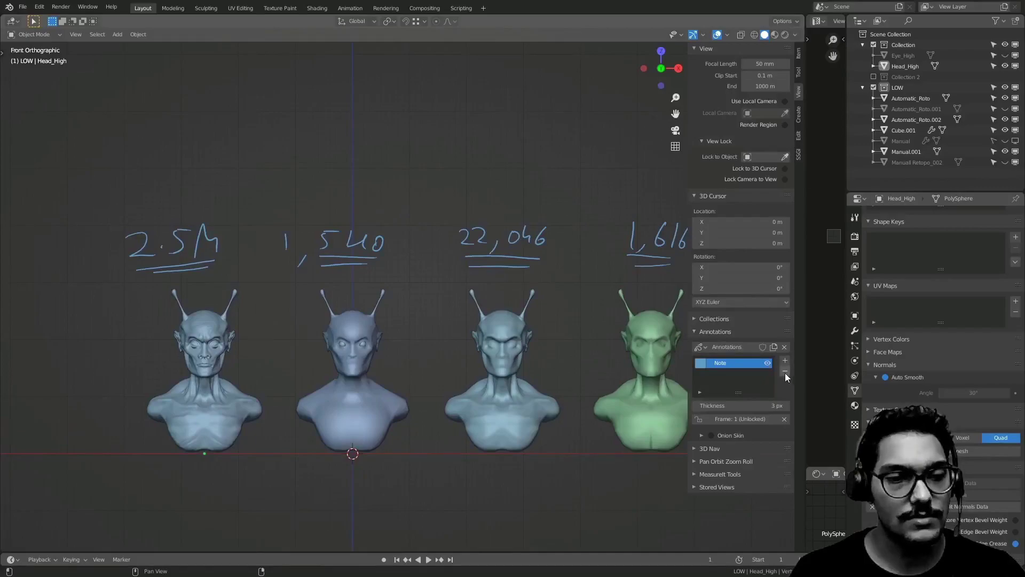
{"action": "left_click", "coordinate": [785, 372]}
{"action": "key", "text": "n"}
- Check which object name belongs to each bust by selecting the high-poly, manual and automatic versions in turn
{"action": "left_click", "coordinate": [351, 354]}
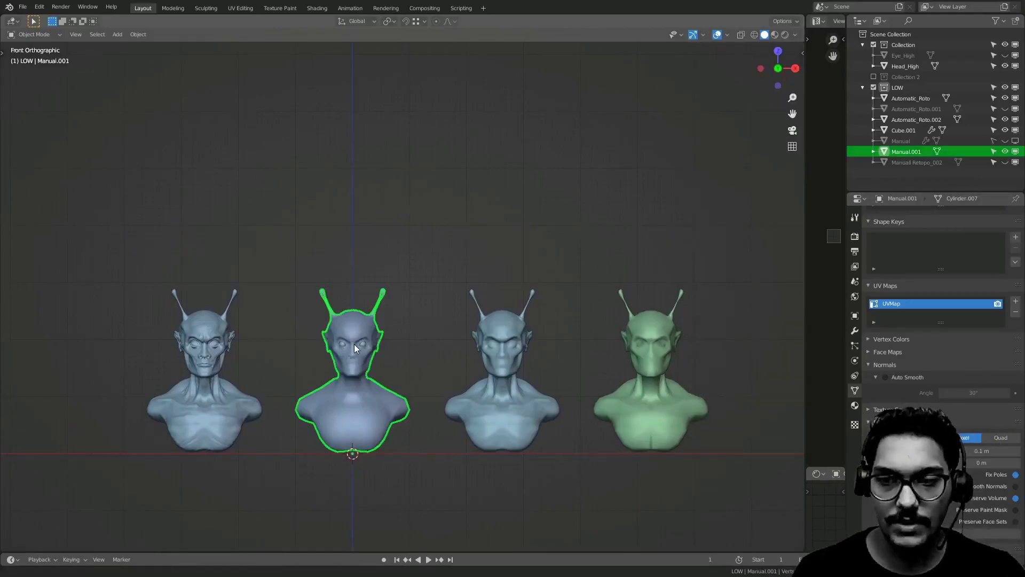
{"action": "key", "text": "KP_Decimal"}
{"action": "left_click", "coordinate": [307, 367]}
{"action": "left_click", "coordinate": [209, 296]}
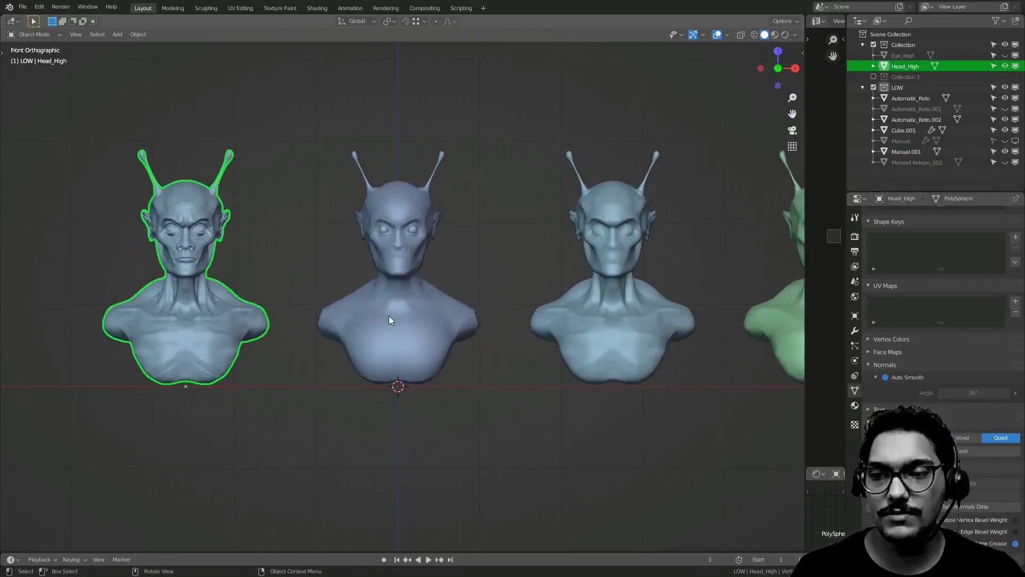
{"action": "left_click", "coordinate": [389, 315]}
{"action": "left_click", "coordinate": [626, 322]}
{"action": "key", "text": "KP_Decimal"}
{"action": "left_click", "coordinate": [671, 320]}
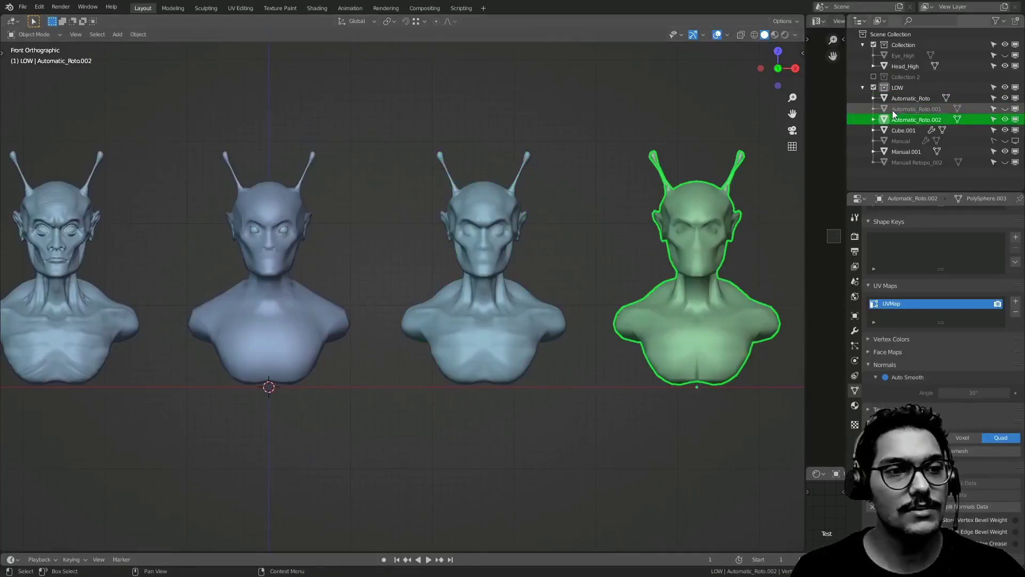
{"action": "left_click", "coordinate": [264, 314]}
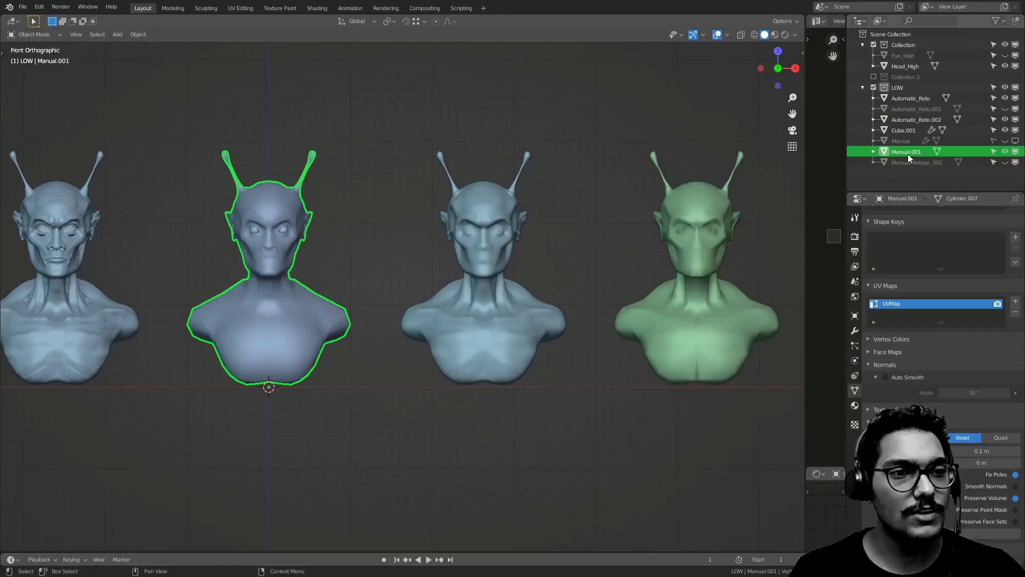
{"action": "left_click", "coordinate": [899, 141]}
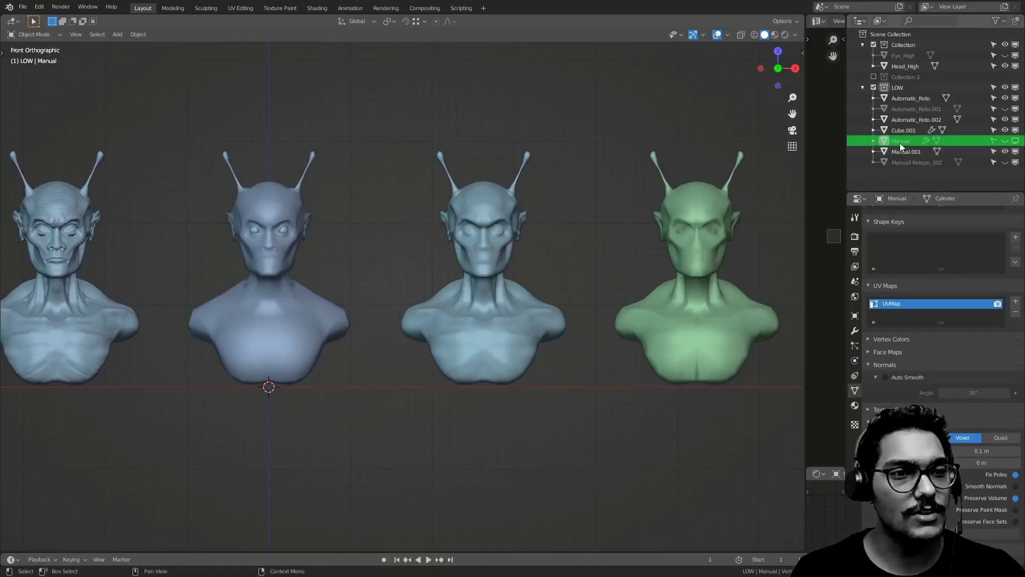
{"action": "left_click", "coordinate": [901, 152]}
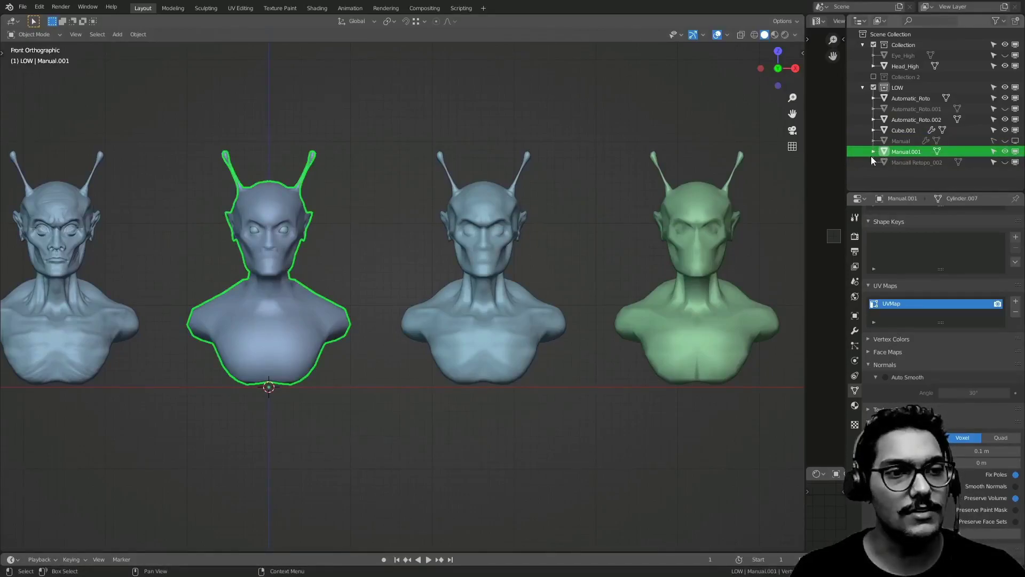
{"action": "middle_click_drag", "start_coordinate": [502, 227], "coordinate": [395, 242], "text": "shift"}
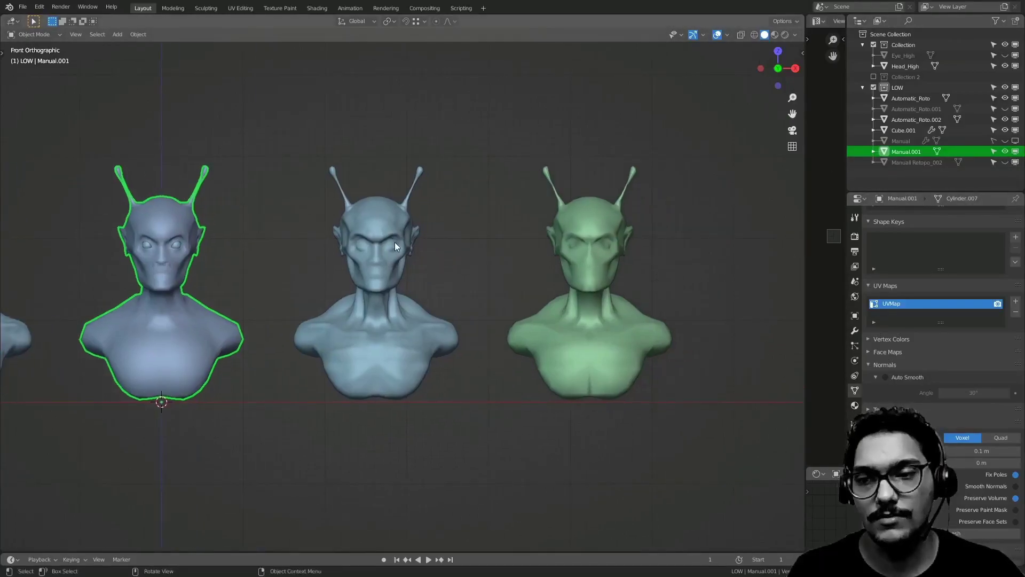
{"action": "left_click", "coordinate": [396, 246]}
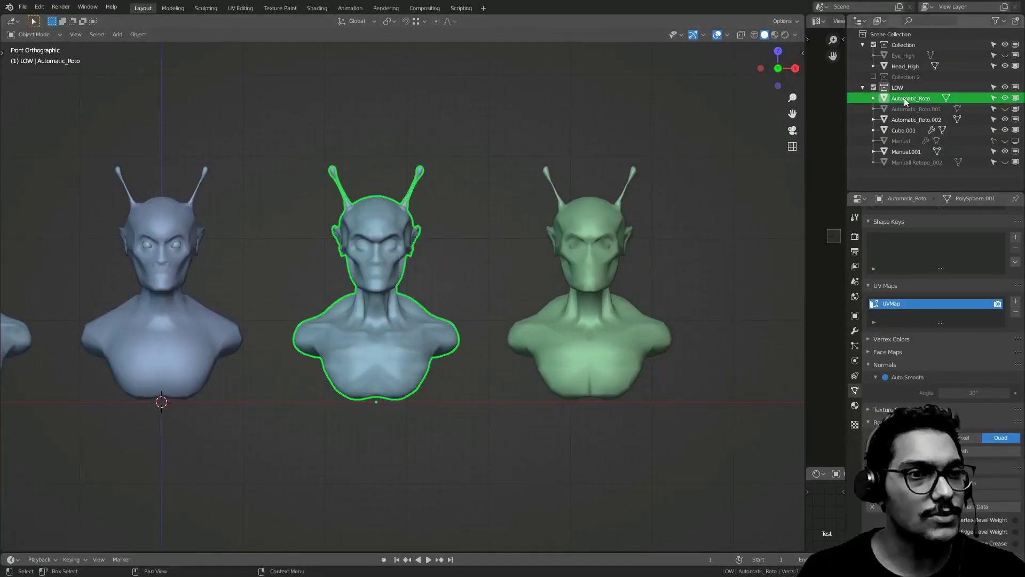
- Rename the bust object Automatic_Roto.002 as Decimated_Retopo_001
{"action": "left_click", "coordinate": [591, 223]}
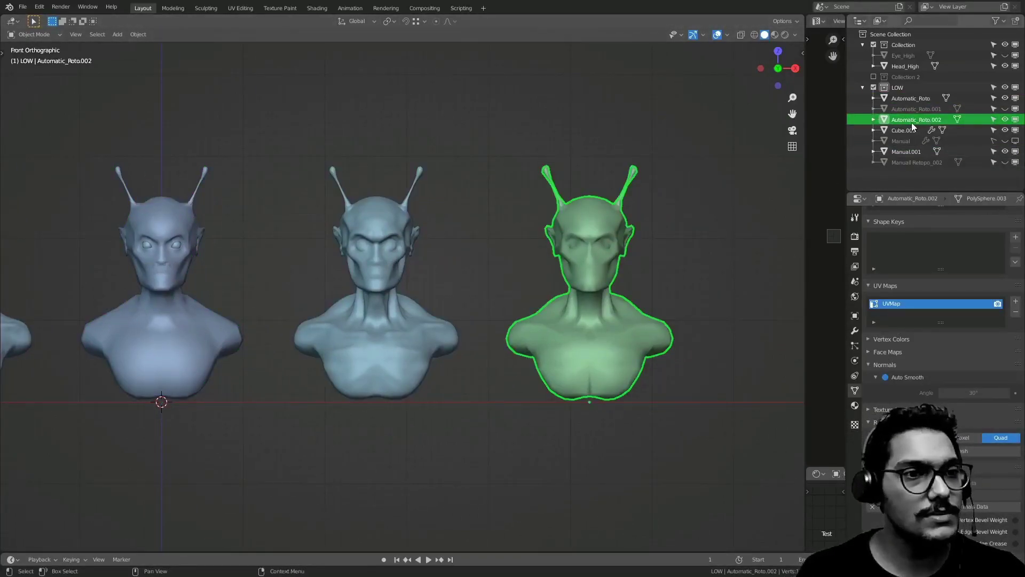
{"action": "double_click", "coordinate": [933, 123]}
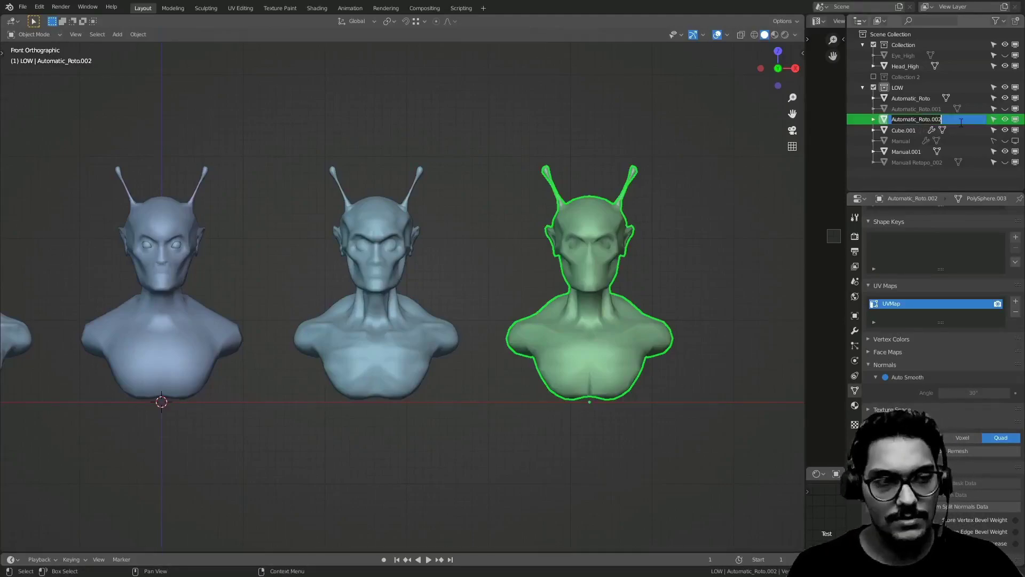
{"action": "key", "text": "Left"}
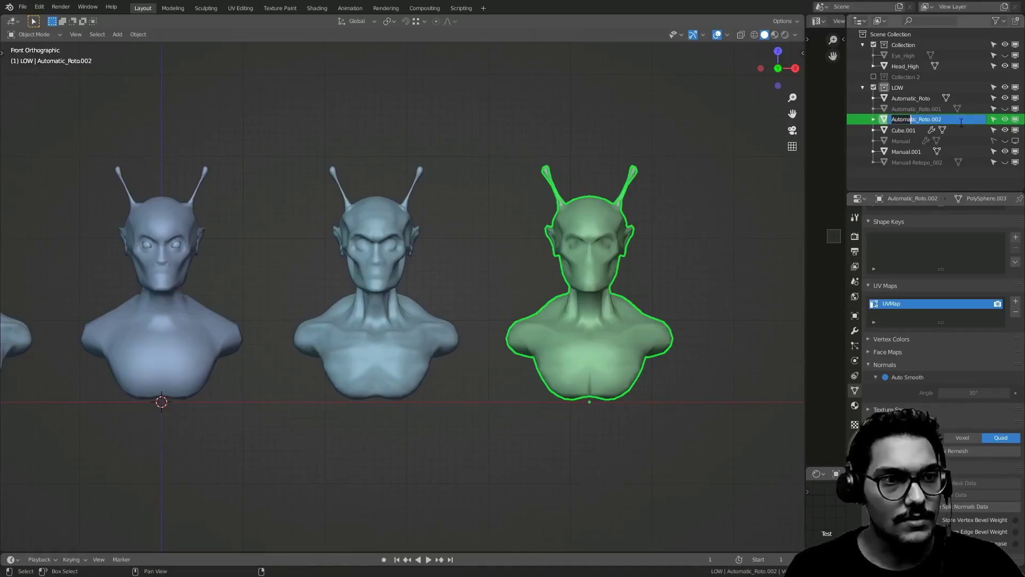
{"action": "key", "text": "ctrl+BackSpace"}
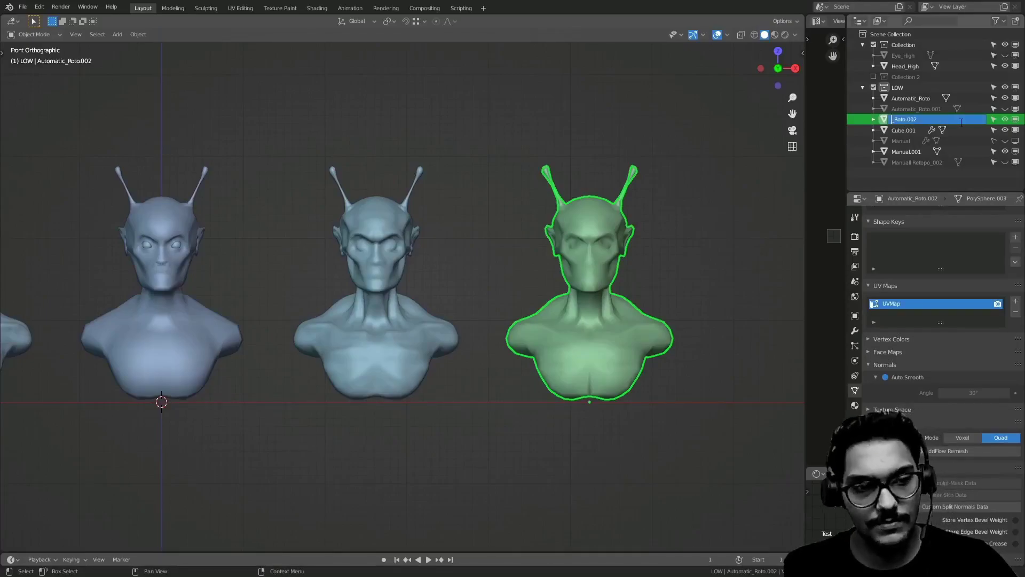
{"action": "type", "text": "Decimated"}
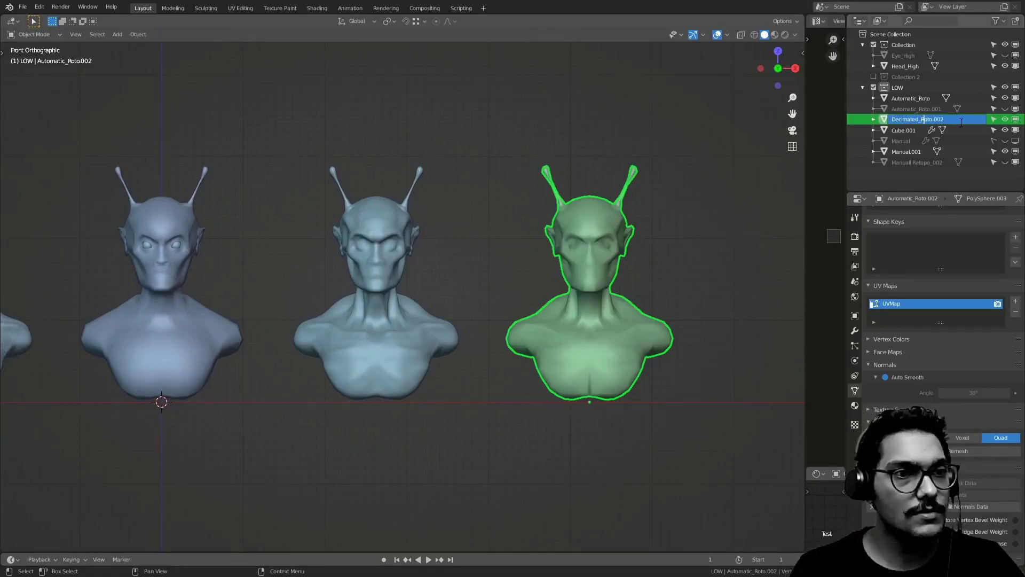
{"action": "key", "text": "BackSpace"}
{"action": "key", "text": "BackSpace"}
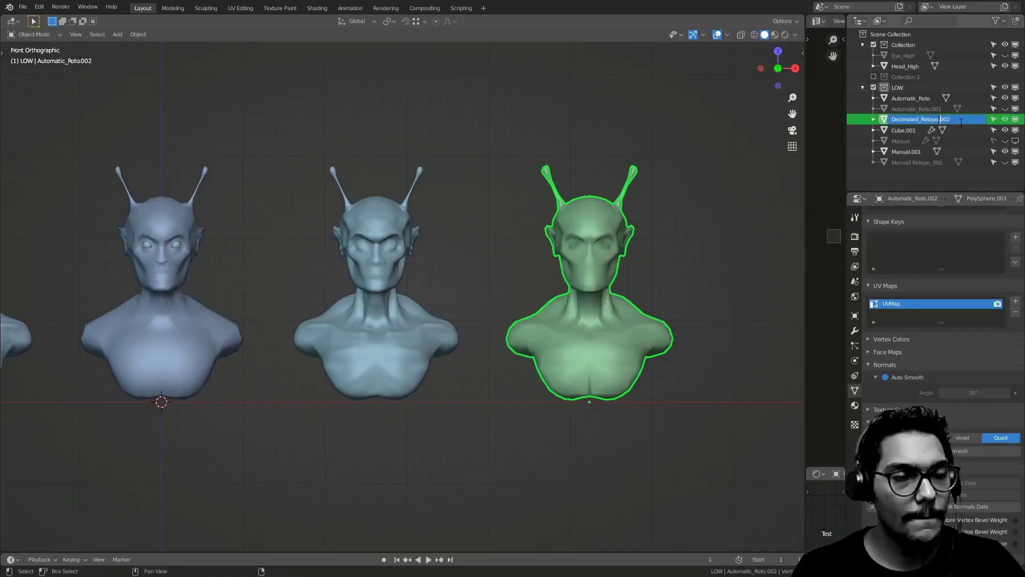
{"action": "key", "text": "Delete"}
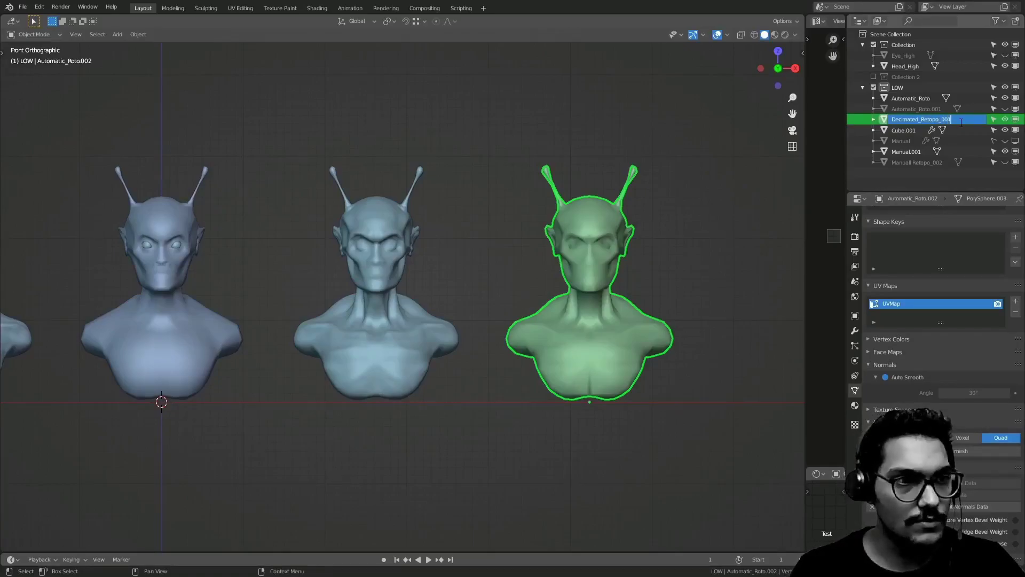
{"action": "type", "text": "_001"}
{"action": "key", "text": "Return"}
- Rename the Automatic_Roto bust as Automatic_Retopo_001
{"action": "left_click", "coordinate": [912, 97]}
{"action": "double_click", "coordinate": [924, 97]}
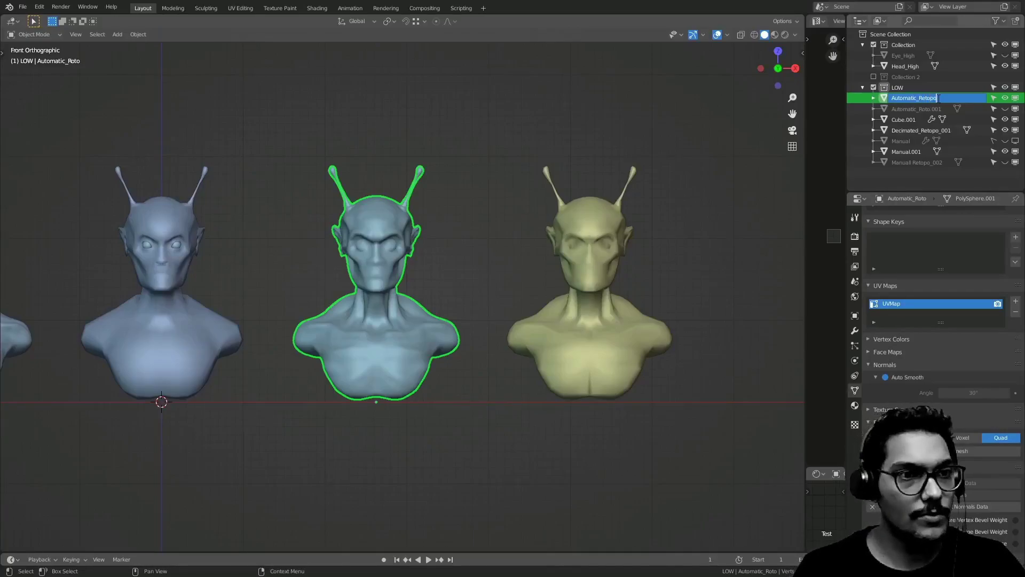
{"action": "type", "text": "-001"}
{"action": "key", "text": "Return"}
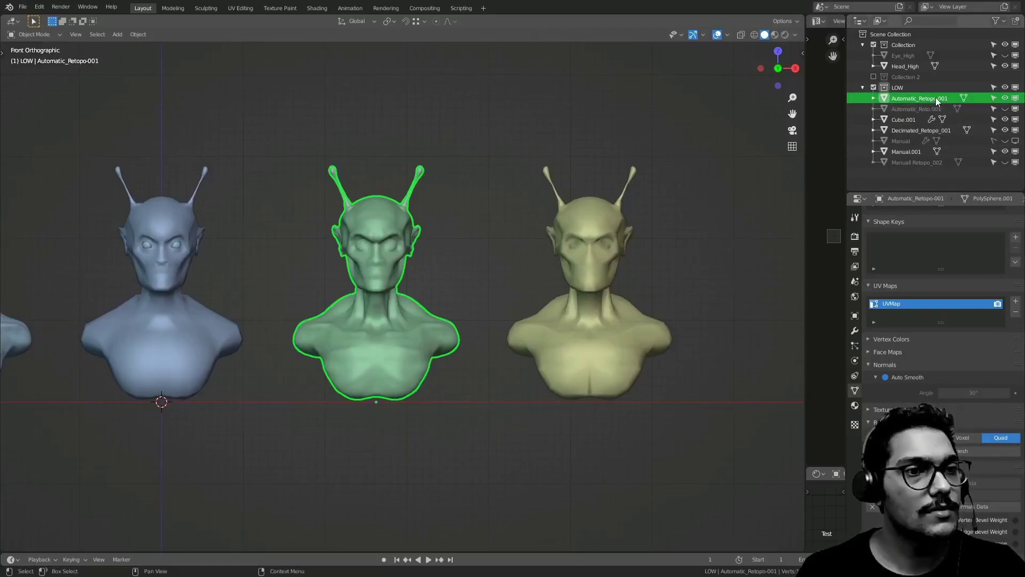
{"action": "double_click", "coordinate": [938, 98]}
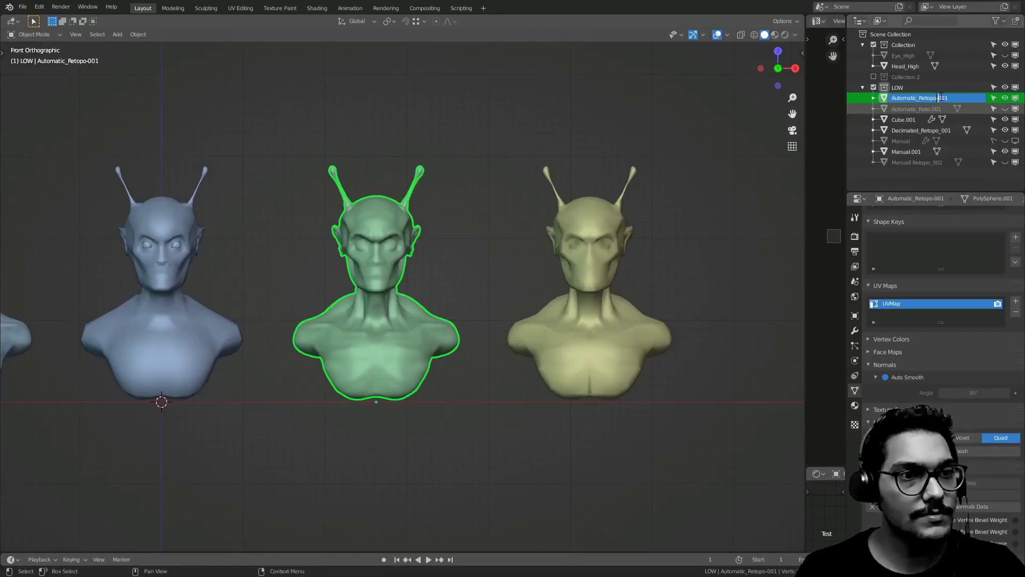
{"action": "key", "text": "BackSpace"}
{"action": "type", "text": "_"}
{"action": "key", "text": "Return"}
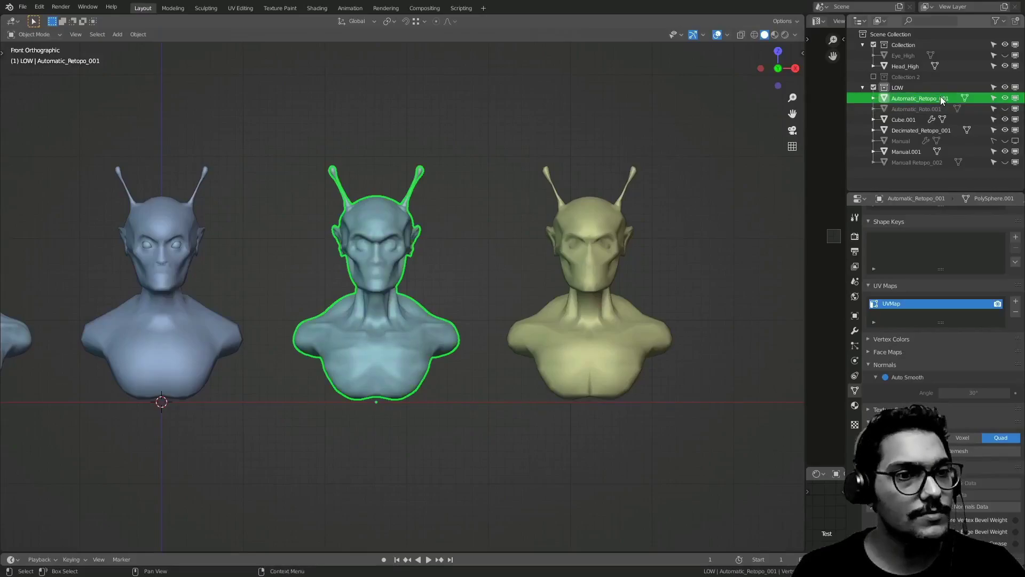
- Rename the manually retopologized bust Manual.001 as Manual_001
{"action": "left_click", "coordinate": [905, 153]}
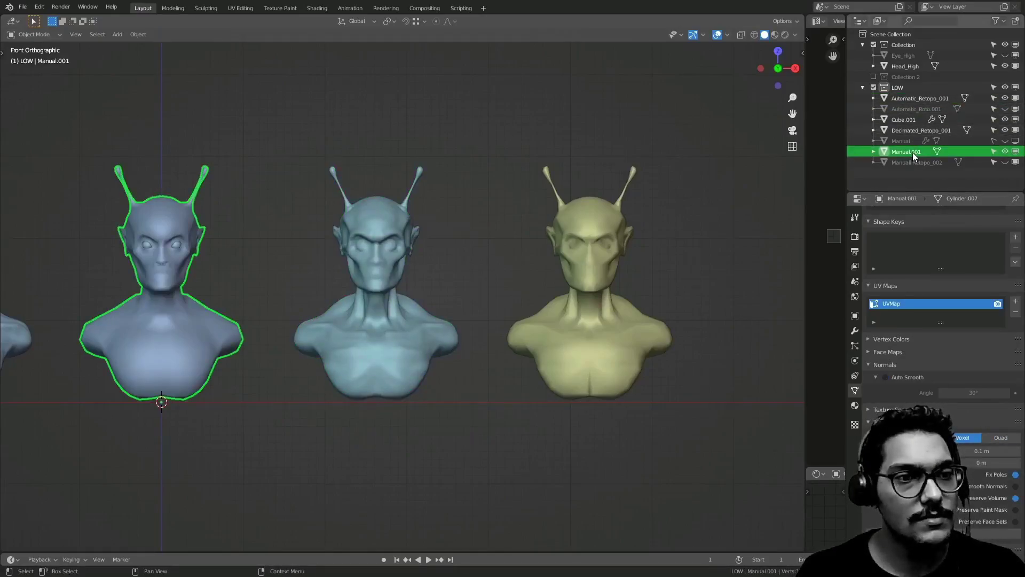
{"action": "double_click", "coordinate": [910, 152]}
{"action": "key", "text": "Delete"}
{"action": "type", "text": "_"}
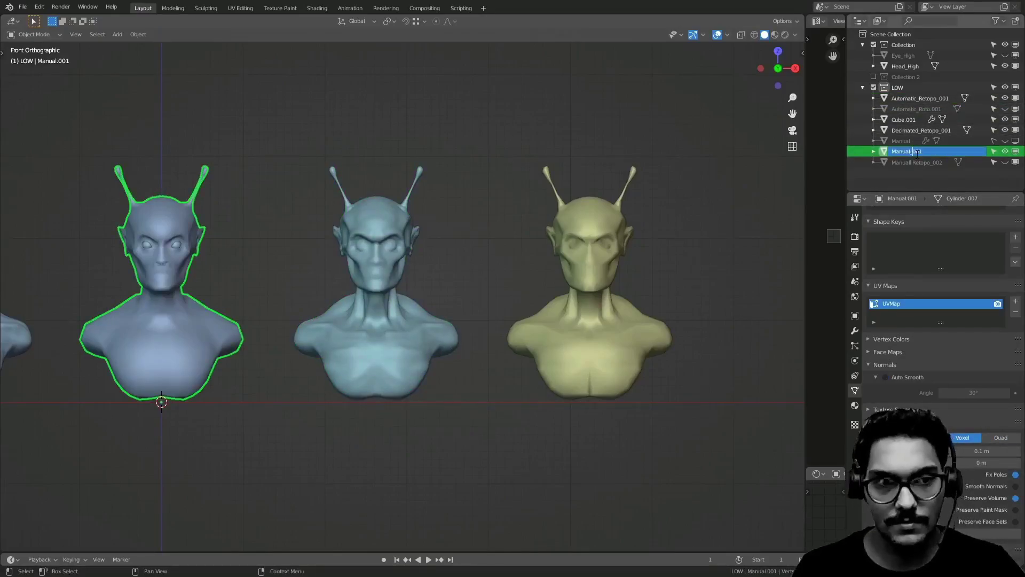
{"action": "key", "text": "Return"}
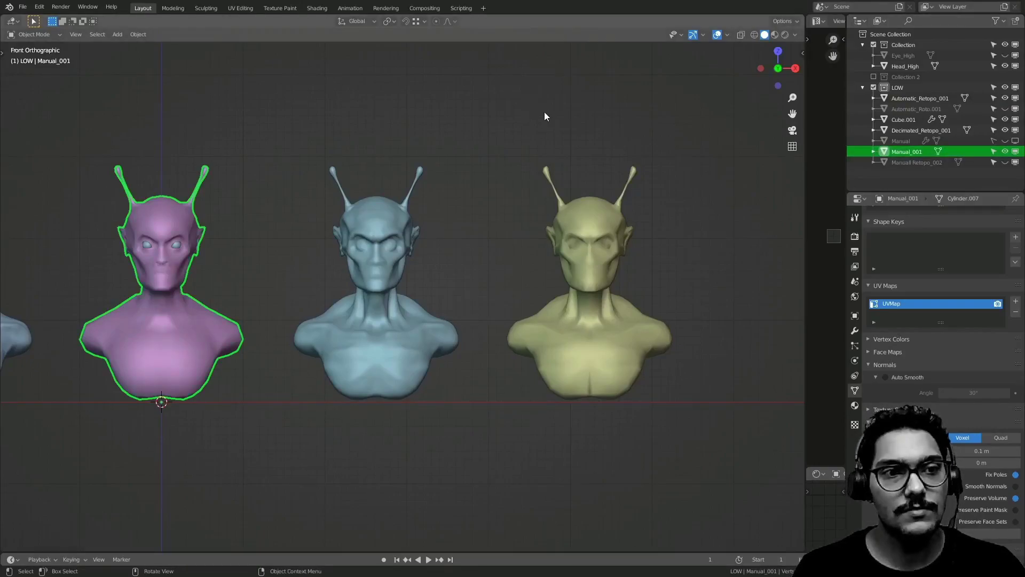
- Rename the eyes object Cube.001 as Eye_001
{"action": "left_click", "coordinate": [873, 120]}
{"action": "left_click", "coordinate": [902, 120]}
{"action": "left_click", "coordinate": [873, 119]}
{"action": "double_click", "coordinate": [900, 120]}
{"action": "type", "text": "Eye_001"}
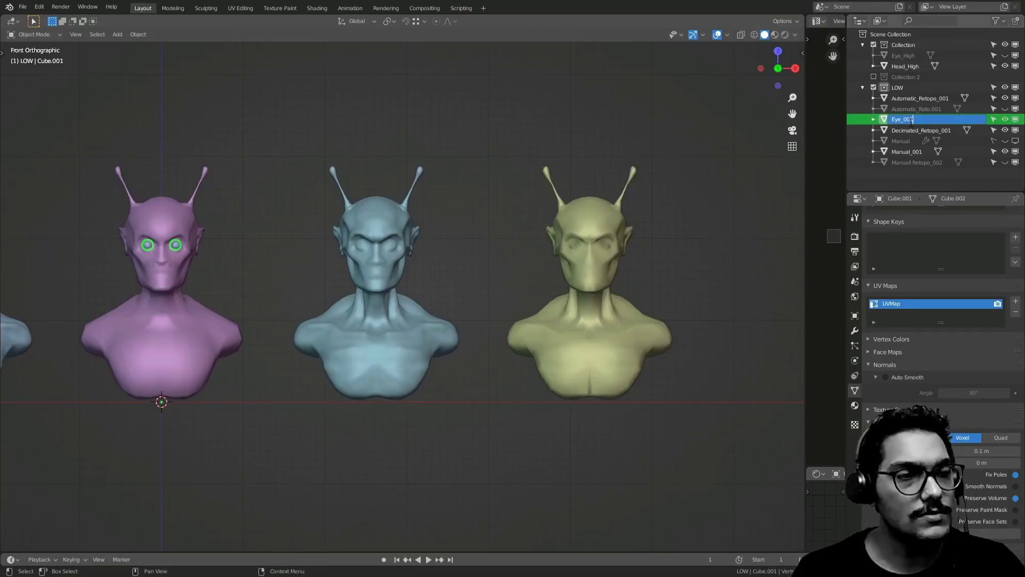
{"action": "key", "text": "Return"}
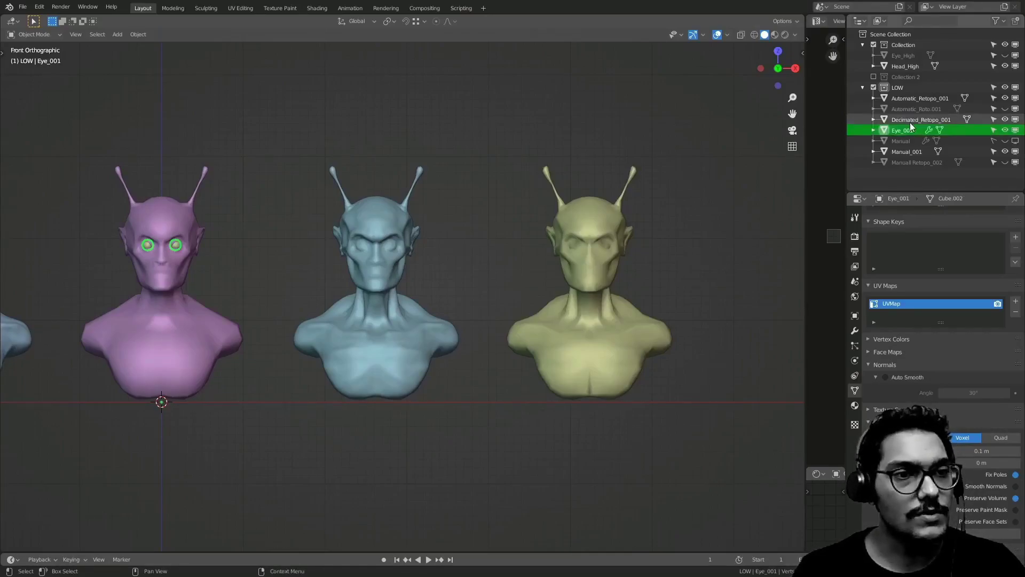
- Examine the renamed low-poly busts and the eyes beside the high-poly bust, leaving nothing selected
{"action": "left_click", "coordinate": [377, 151]}
{"action": "middle_click_drag", "start_coordinate": [375, 151], "coordinate": [452, 108], "text": "shift"}
{"action": "scroll", "coordinate": [411, 147], "scroll_direction": "down", "scroll_amount": 5}
{"action": "scroll", "coordinate": [347, 208], "scroll_direction": "up", "scroll_amount": 7}
{"action": "left_click", "coordinate": [318, 237]}
{"action": "scroll", "coordinate": [378, 226], "scroll_direction": "down", "scroll_amount": 3}
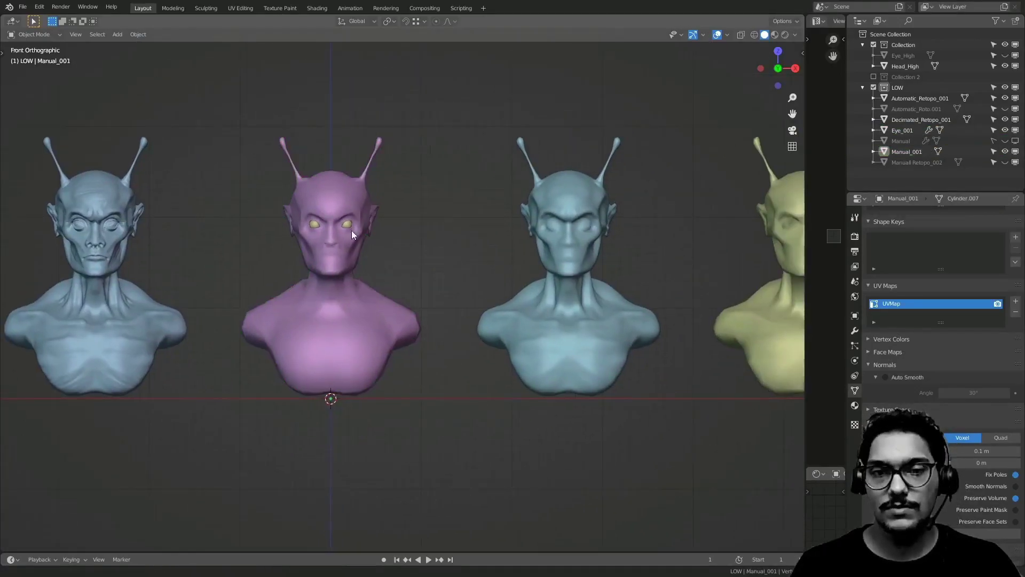
{"action": "left_click", "coordinate": [531, 247]}
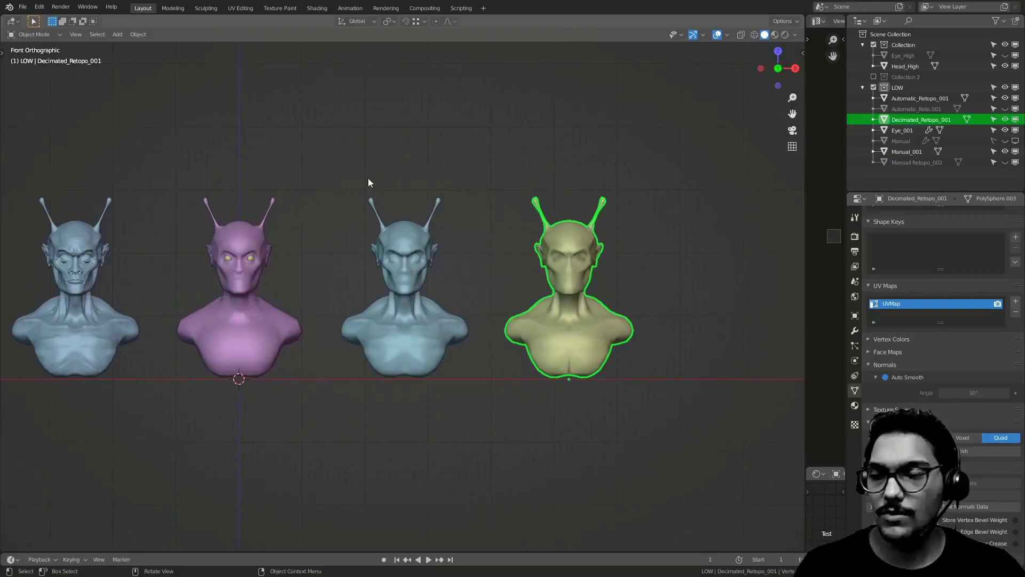
{"action": "left_click", "coordinate": [297, 211]}
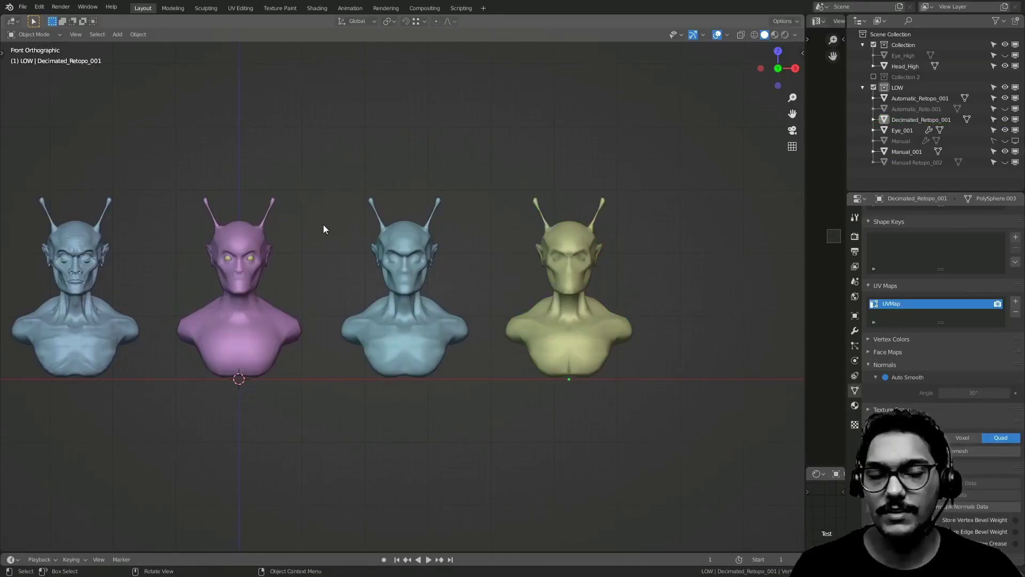
- Widen the image editor area next to the 3D viewport
{"action": "left_click_drag", "start_coordinate": [805, 194], "coordinate": [633, 193]}
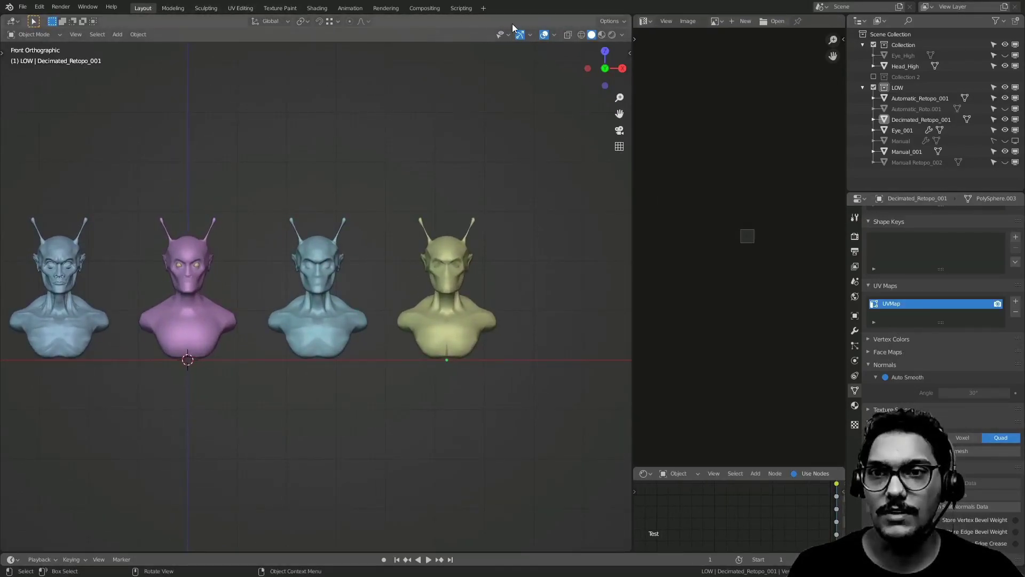
- Enlarge the two side editors at the 3D viewport's expense and heighten the shader editor to show its whole node tree
{"action": "left_click_drag", "start_coordinate": [633, 176], "coordinate": [481, 170]}
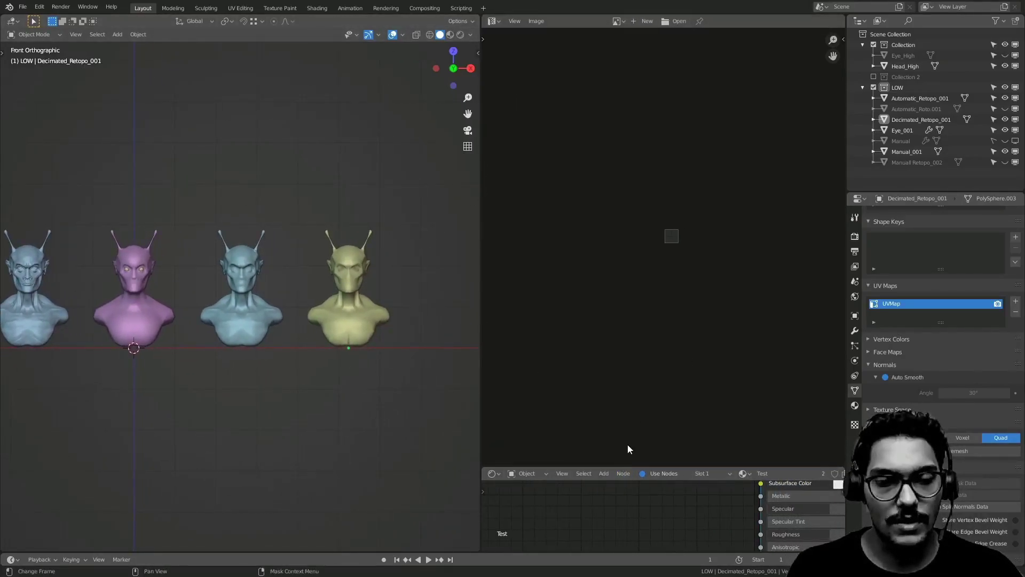
{"action": "left_click_drag", "start_coordinate": [638, 467], "coordinate": [674, 256]}
{"action": "middle_click_drag", "start_coordinate": [633, 326], "coordinate": [566, 348]}
{"action": "scroll", "coordinate": [624, 367], "scroll_direction": "down", "scroll_amount": 7}
{"action": "middle_click_drag", "start_coordinate": [663, 380], "coordinate": [651, 411]}
{"action": "scroll", "coordinate": [570, 358], "scroll_direction": "down", "scroll_amount": 1}
- Set the lower editor area to Shader Editor and frame its nodes
{"action": "left_click", "coordinate": [493, 266]}
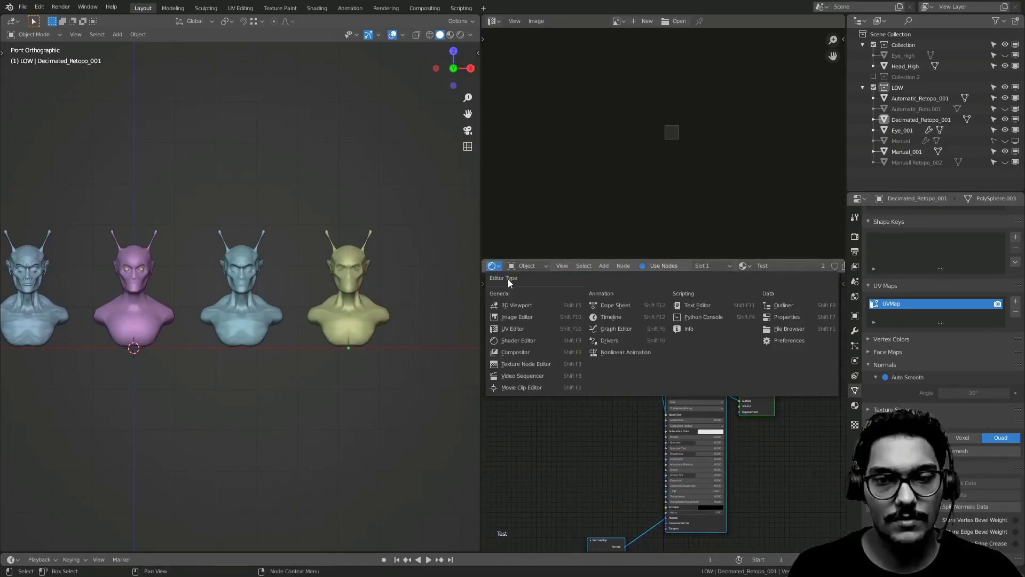
{"action": "left_click", "coordinate": [516, 340]}
{"action": "scroll", "coordinate": [604, 321], "scroll_direction": "down", "scroll_amount": 3}
{"action": "left_click_drag", "start_coordinate": [586, 292], "coordinate": [694, 449]}
{"action": "left_click_drag", "start_coordinate": [537, 309], "coordinate": [767, 529]}
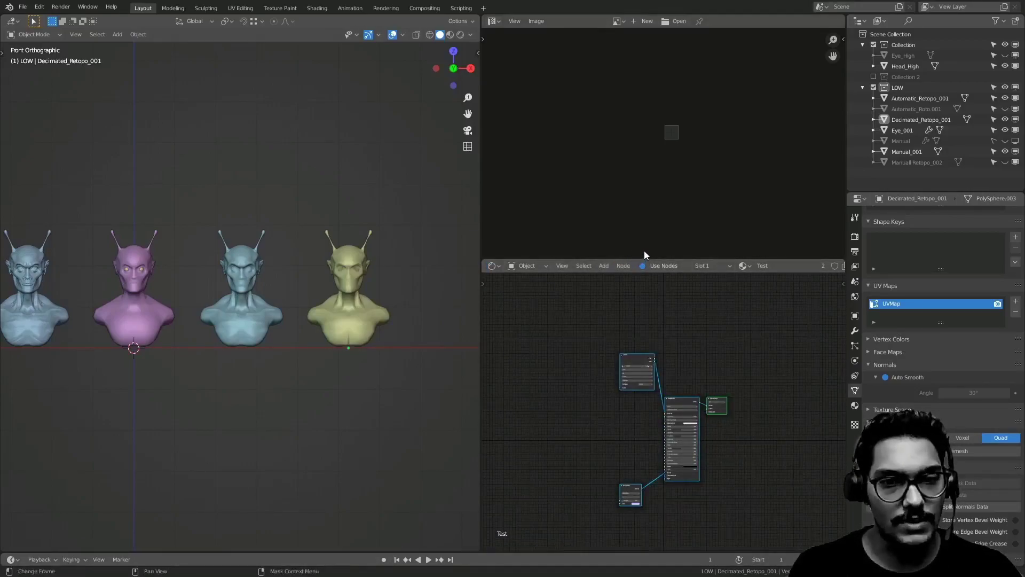
- Rebalance the layout with a slightly taller image editor and a wider 3D viewport, framing the contents of each area
{"action": "left_click_drag", "start_coordinate": [635, 258], "coordinate": [635, 281]}
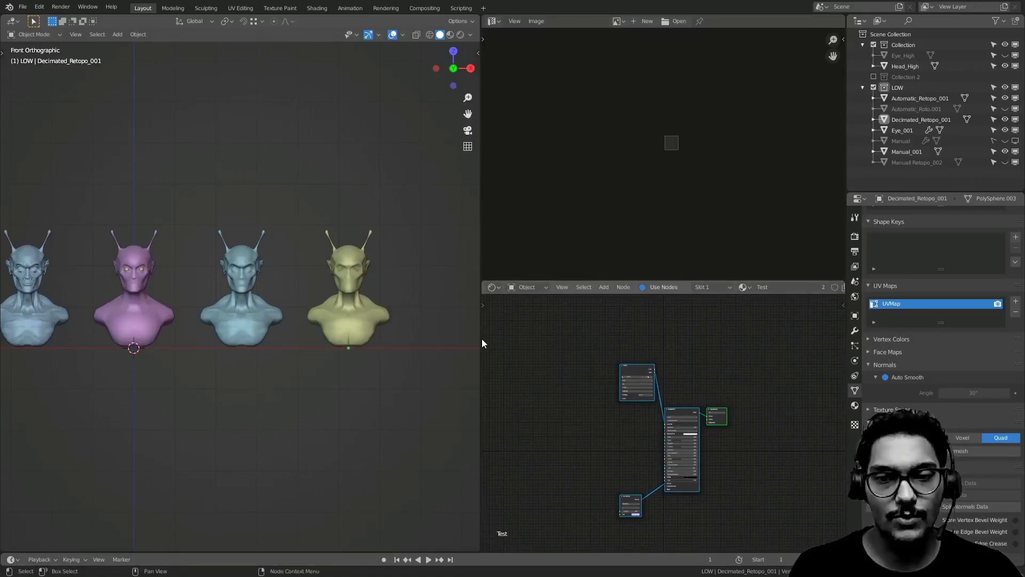
{"action": "left_click_drag", "start_coordinate": [482, 342], "coordinate": [556, 353]}
{"action": "mouse_move", "coordinate": [622, 391]}
{"action": "middle_mouse_down"}
{"action": "mouse_move", "coordinate": [658, 386]}
{"action": "mouse_move", "coordinate": [620, 372]}
{"action": "middle_mouse_up"}
{"action": "middle_click_drag", "start_coordinate": [177, 339], "coordinate": [282, 258], "text": "ctrl"}
{"action": "middle_click_drag", "start_coordinate": [637, 386], "coordinate": [669, 406]}
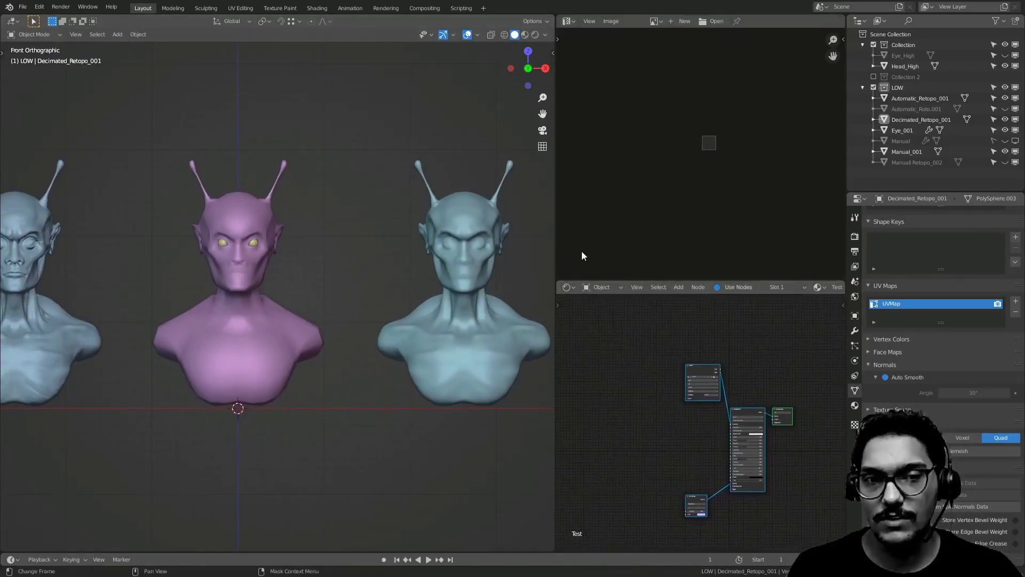
{"action": "middle_click_drag", "start_coordinate": [690, 149], "coordinate": [708, 122], "text": "ctrl"}
{"action": "middle_click_drag", "start_coordinate": [708, 122], "coordinate": [668, 147], "text": "ctrl"}
{"action": "middle_click_drag", "start_coordinate": [665, 218], "coordinate": [644, 135]}
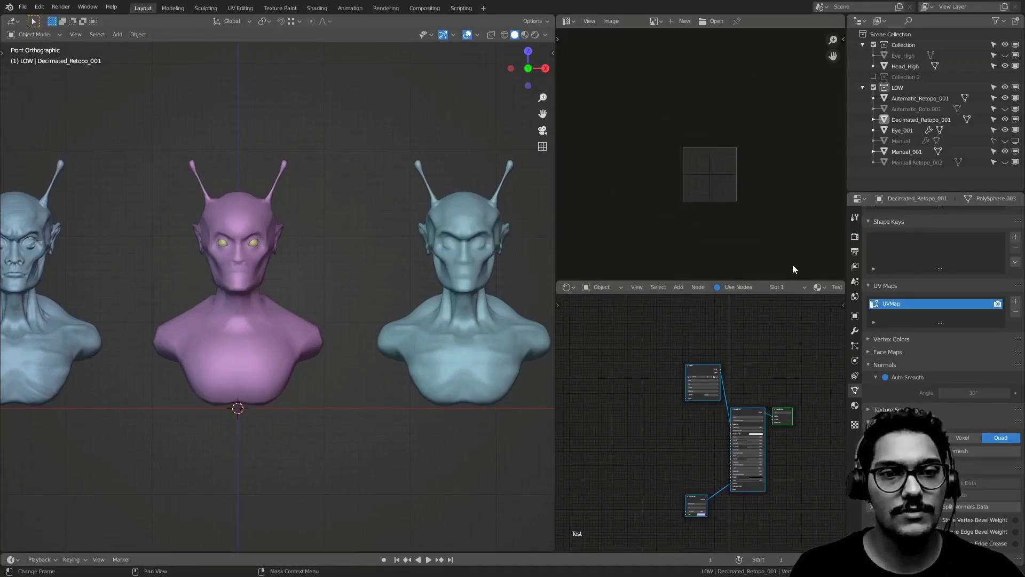
- Hide Head_High, Automatic_Retopo_001 and Decimated_Retopo_001, leaving only the manual bust and its eyes in view
{"action": "middle_click_drag", "start_coordinate": [200, 257], "coordinate": [259, 230]}
{"action": "middle_click_drag", "start_coordinate": [253, 281], "coordinate": [341, 235], "text": "shift"}
{"action": "left_click", "coordinate": [263, 288]}
{"action": "middle_click_drag", "start_coordinate": [340, 235], "coordinate": [241, 330], "text": "ctrl"}
{"action": "left_click", "coordinate": [153, 292]}
{"action": "left_click", "coordinate": [1004, 65]}
{"action": "scroll", "coordinate": [277, 296], "scroll_direction": "down", "scroll_amount": 2}
{"action": "scroll", "coordinate": [241, 329], "scroll_direction": "down", "scroll_amount": 1}
{"action": "left_click", "coordinate": [344, 283]}
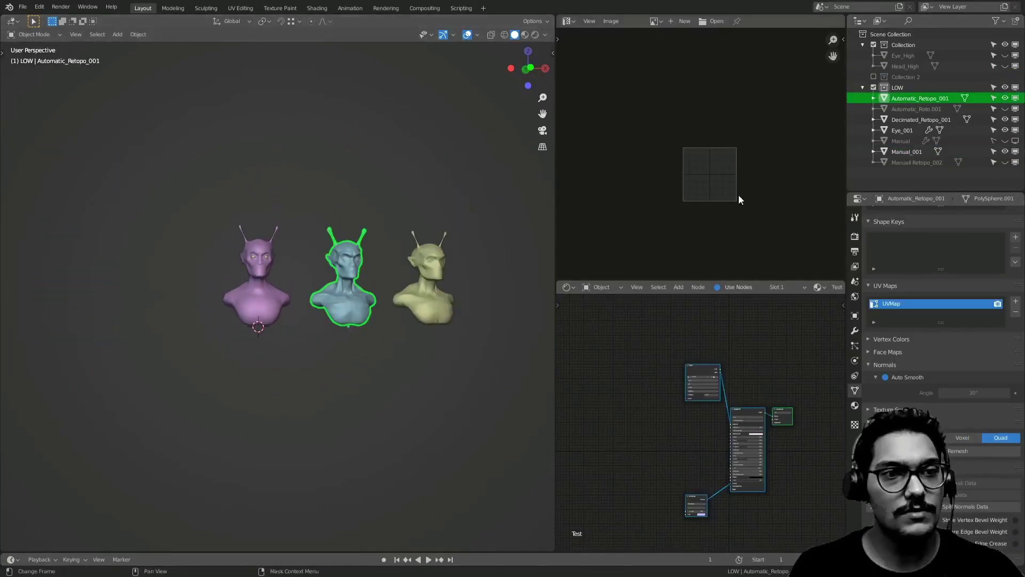
{"action": "left_click", "coordinate": [1004, 99]}
{"action": "left_click", "coordinate": [985, 119]}
{"action": "left_click", "coordinate": [1005, 119]}
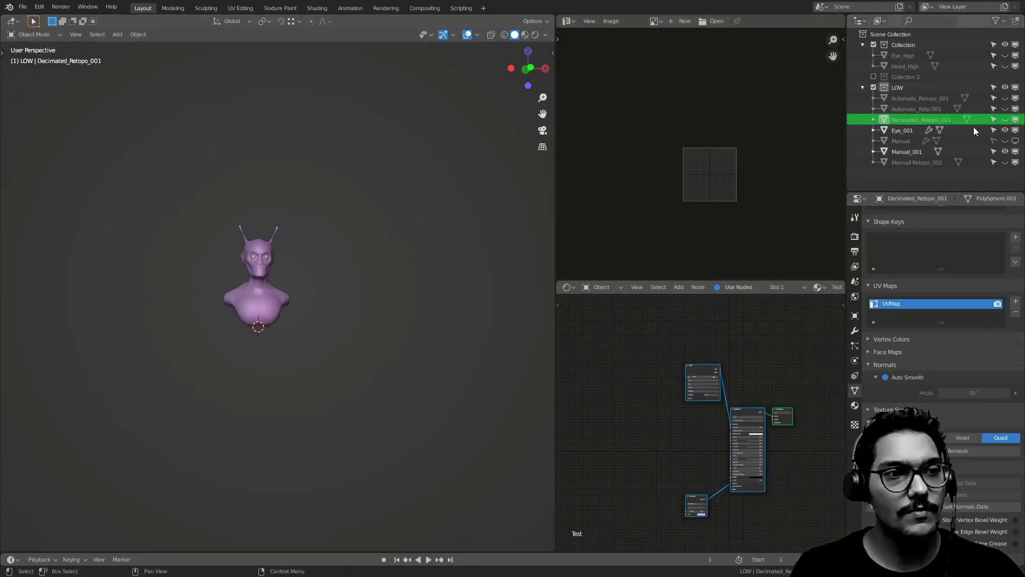
- Select the Manual_001 bust and inspect its mesh topology in Edit Mode, returning to Object Mode
{"action": "left_click", "coordinate": [256, 275]}
{"action": "scroll", "coordinate": [253, 271], "scroll_direction": "up", "scroll_amount": 2}
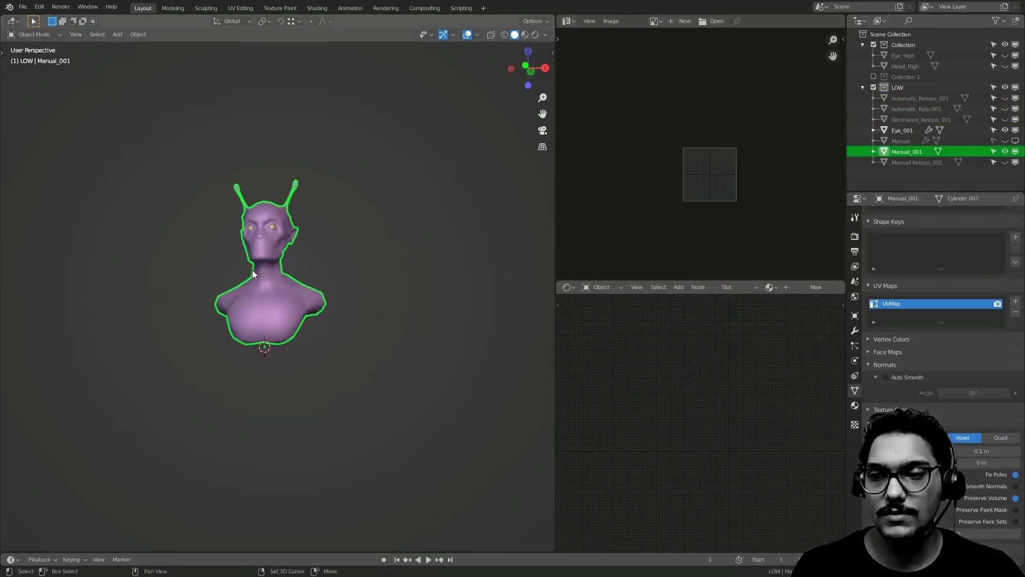
{"action": "scroll", "coordinate": [309, 286], "scroll_direction": "up", "scroll_amount": 5}
{"action": "key", "text": "Tab"}
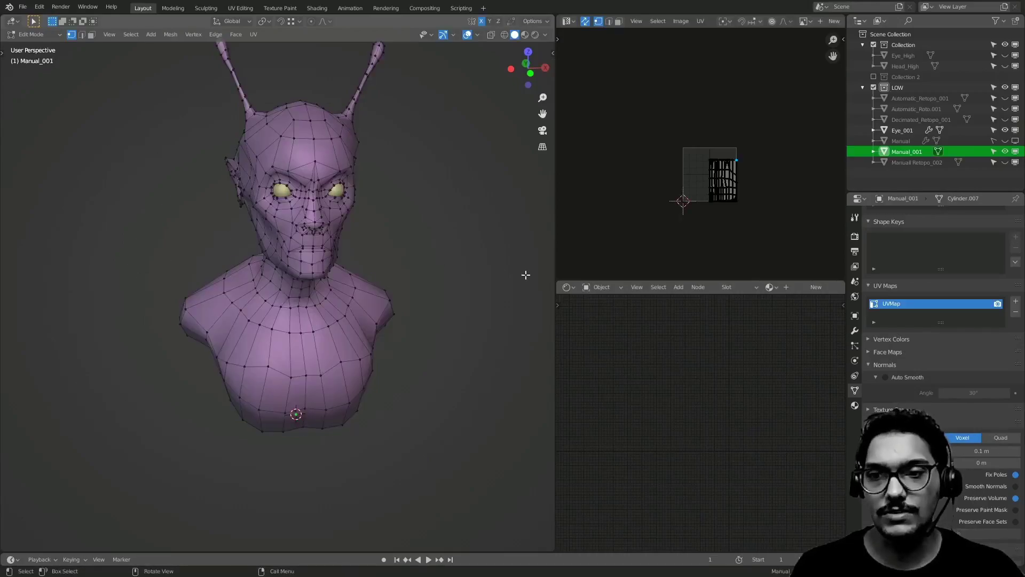
{"action": "key", "text": "Tab"}
{"action": "key", "text": "Tab"}
{"action": "middle_click_drag", "start_coordinate": [327, 243], "coordinate": [322, 288], "text": "shift"}
{"action": "scroll", "coordinate": [322, 288], "scroll_direction": "up", "scroll_amount": 1}
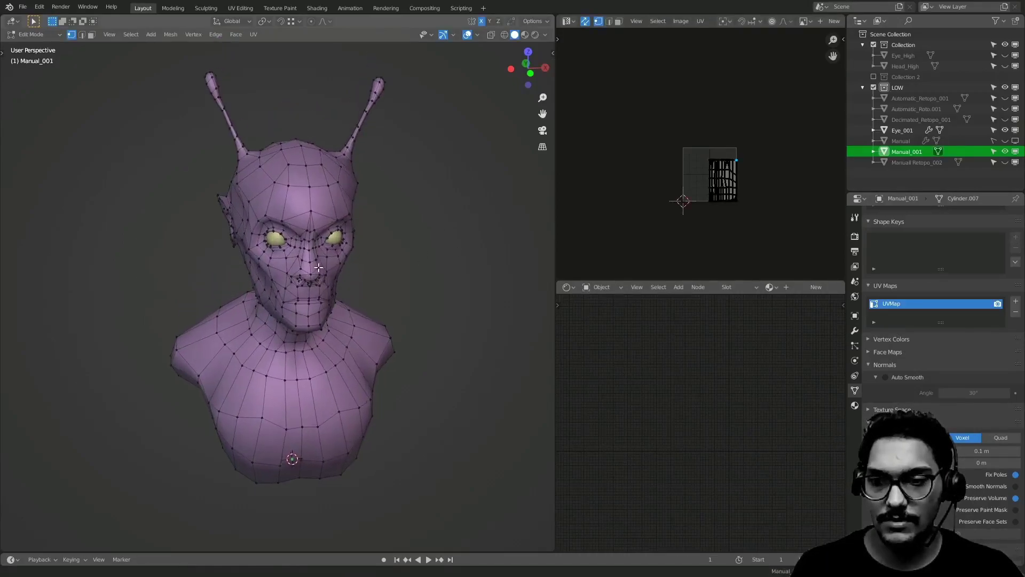
{"action": "scroll", "coordinate": [321, 288], "scroll_direction": "up", "scroll_amount": 2}
{"action": "key", "text": "Tab"}
- Create a new material on the Manual_001 bust and name it Test
{"action": "left_click", "coordinate": [855, 331]}
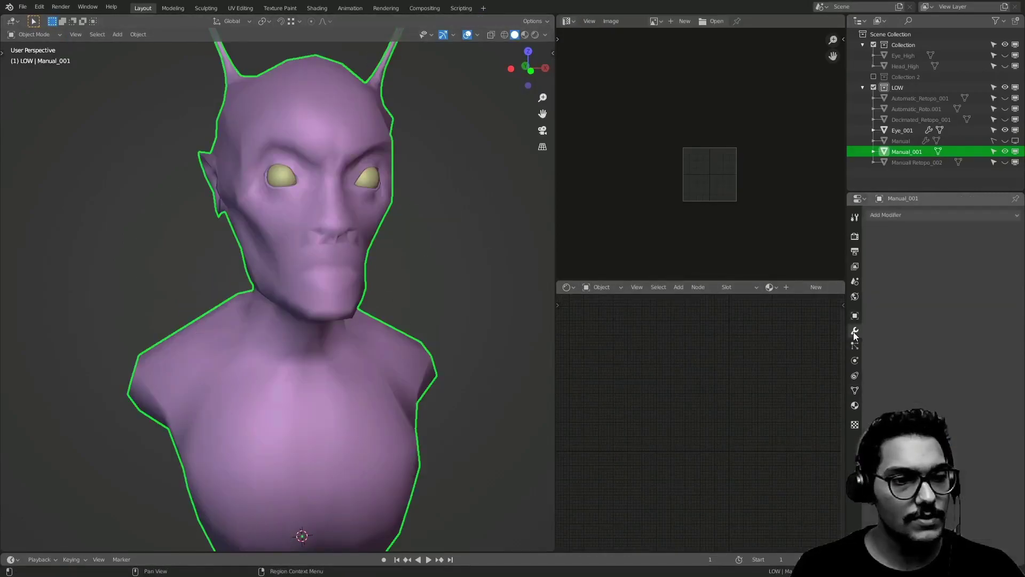
{"action": "left_click", "coordinate": [855, 405]}
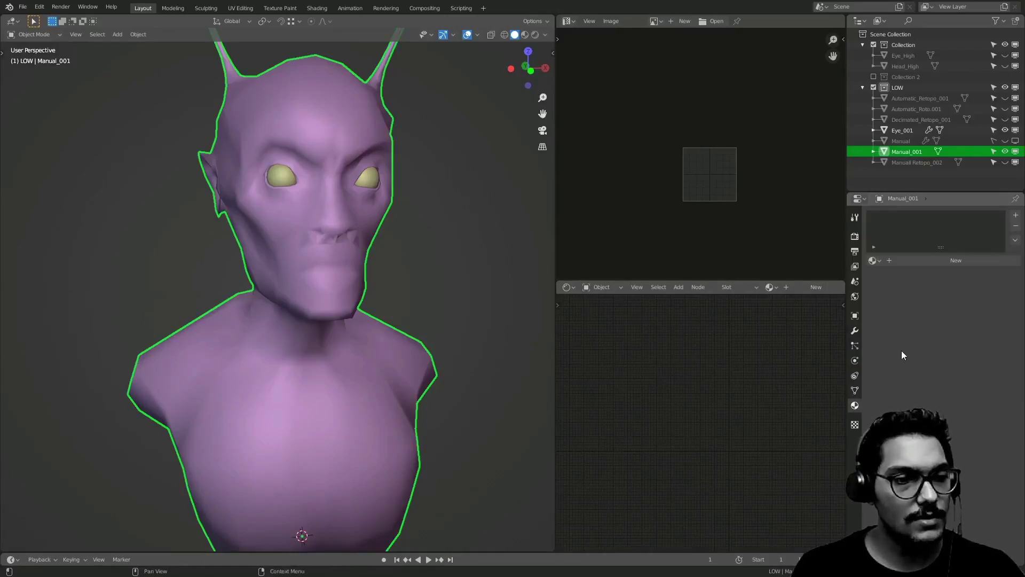
{"action": "left_click", "coordinate": [928, 261]}
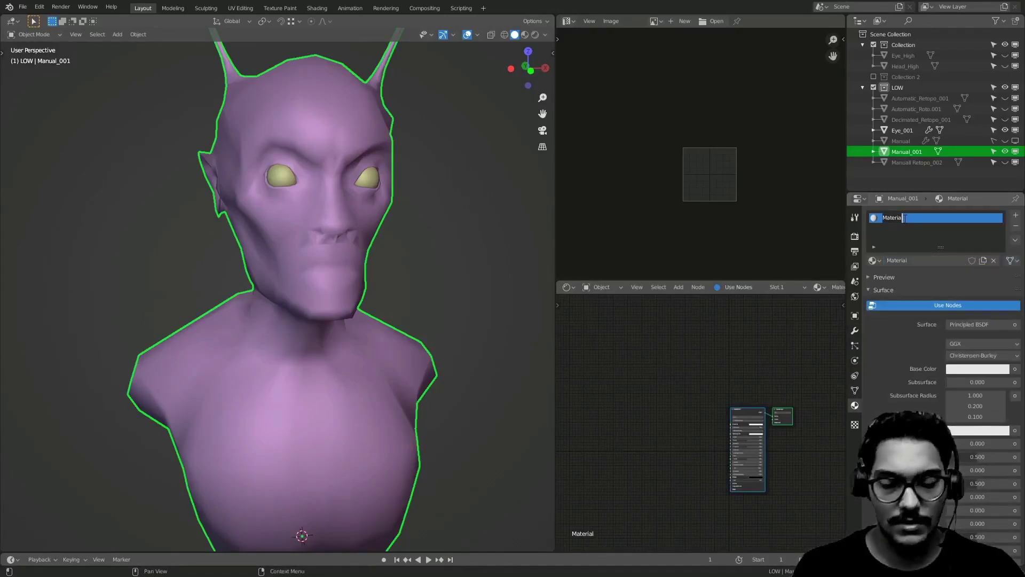
{"action": "double_click", "coordinate": [901, 218]}
{"action": "type", "text": "Test"}
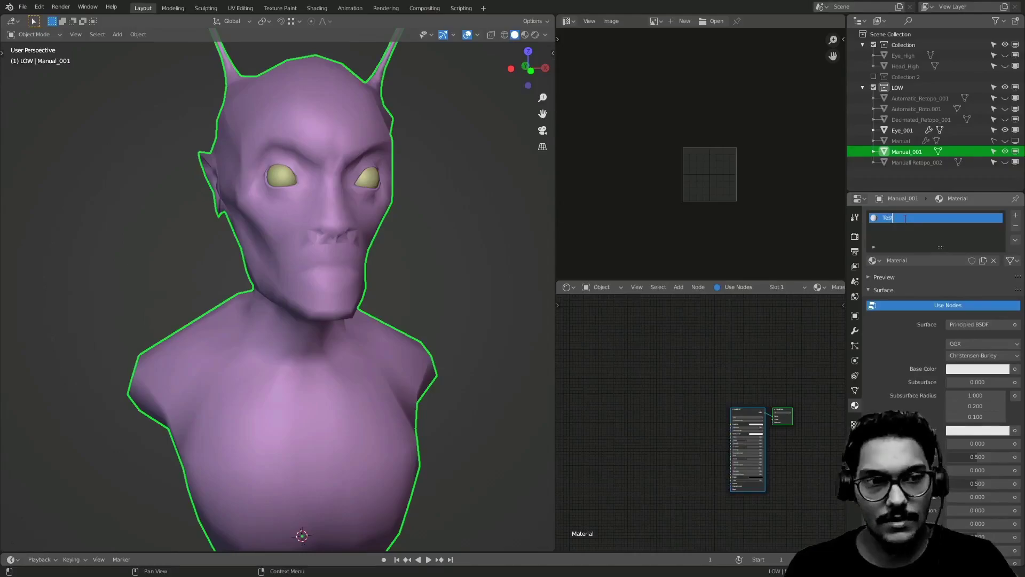
{"action": "key", "text": "Return"}
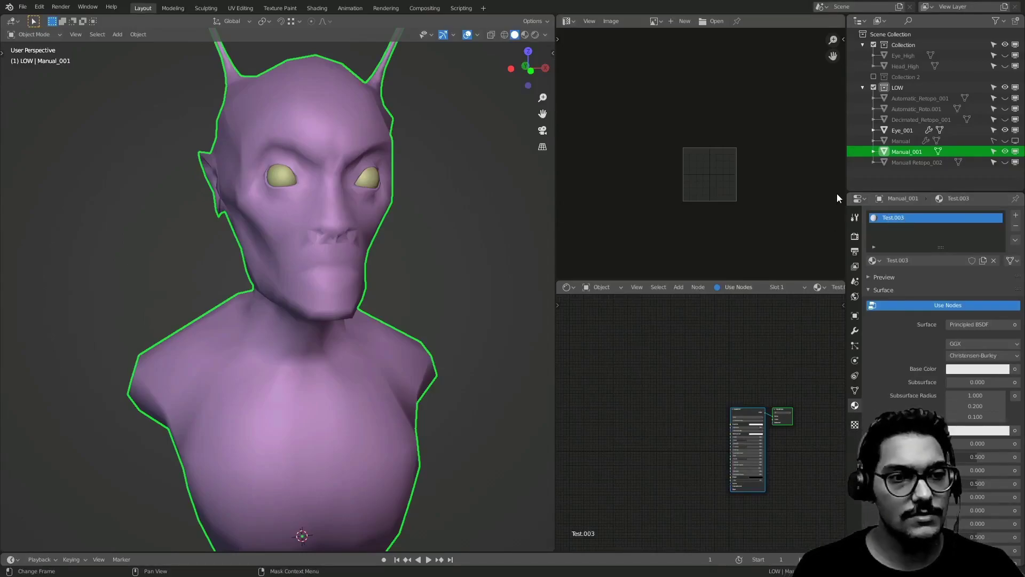
- Assign the existing Test material to the Manual_001 bust and unlink the test.001 image from its Image Texture node
{"action": "left_click", "coordinate": [872, 260]}
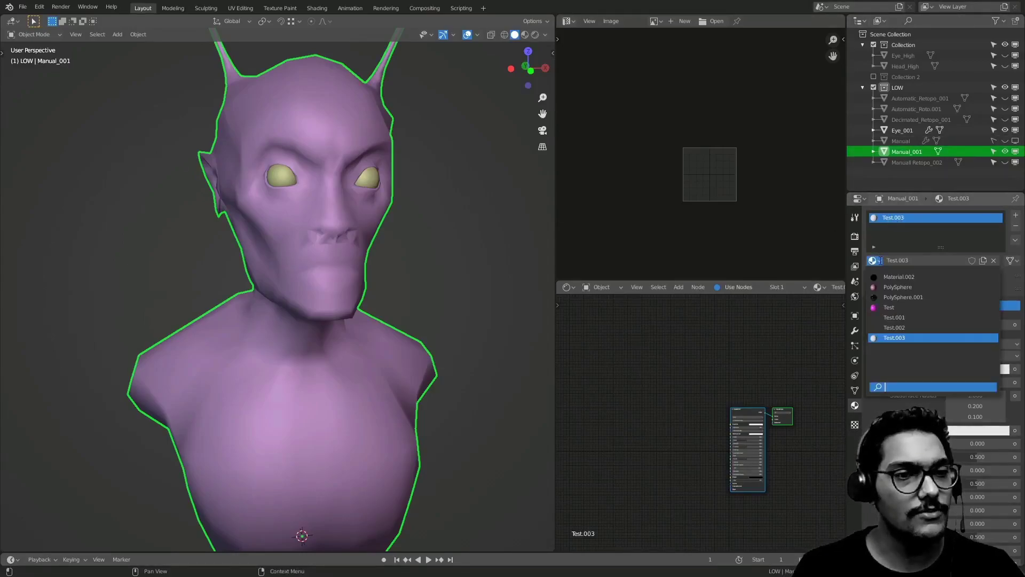
{"action": "left_click", "coordinate": [889, 307]}
{"action": "middle_click_drag", "start_coordinate": [674, 405], "coordinate": [650, 307], "text": "ctrl"}
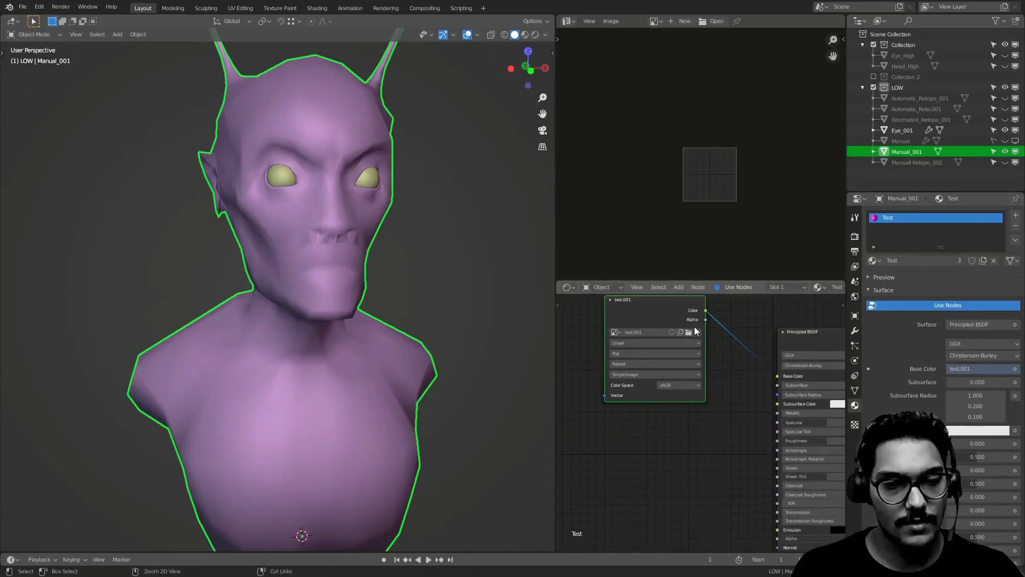
{"action": "left_click", "coordinate": [694, 330]}
{"action": "scroll", "coordinate": [691, 386], "scroll_direction": "up", "scroll_amount": 2}
- Start a new image in the Image Texture node with width and height set to 4096 px
{"action": "left_click", "coordinate": [652, 346]}
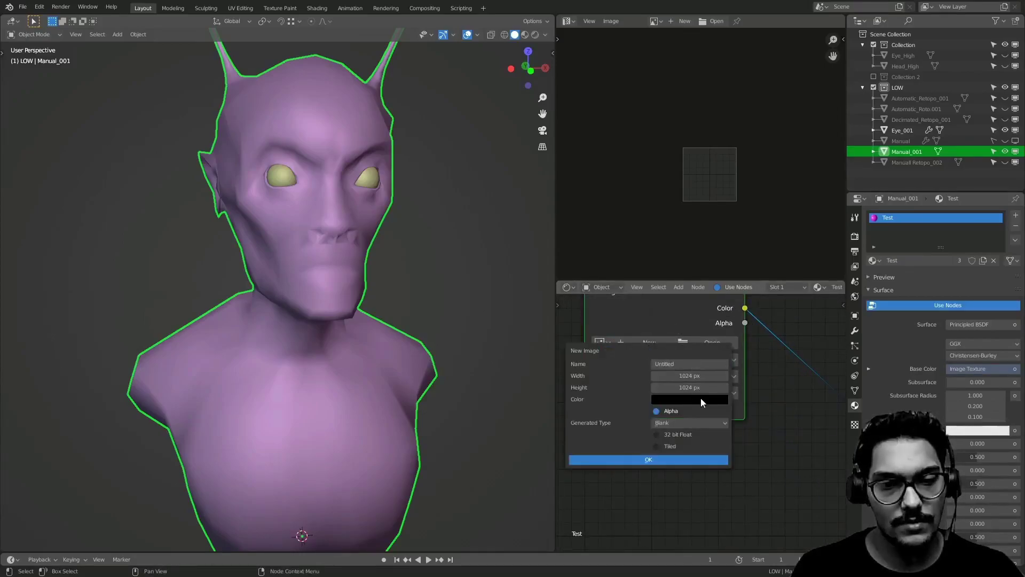
{"action": "left_click", "coordinate": [688, 375]}
{"action": "type", "text": "4096"}
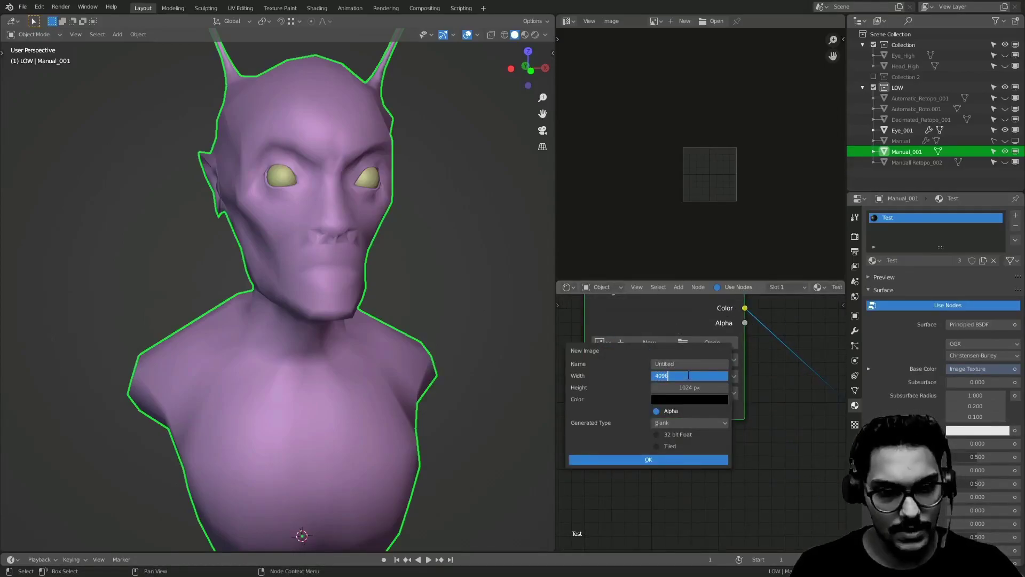
{"action": "key", "text": "Tab"}
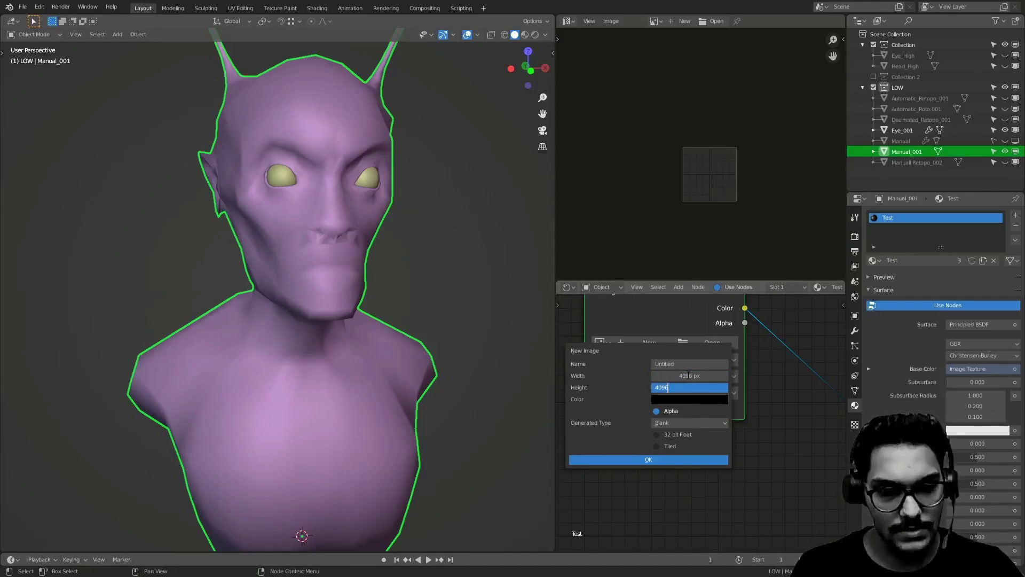
{"action": "key", "text": "Return"}
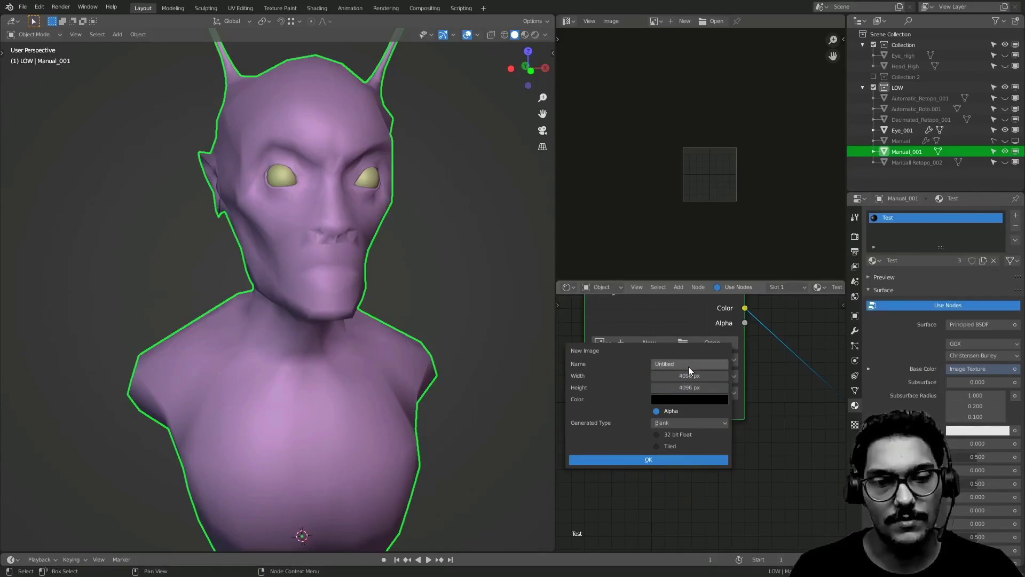
- Name the new image Checker, keep its generated type as Blank and create it
{"action": "key", "text": "BackSpace"}
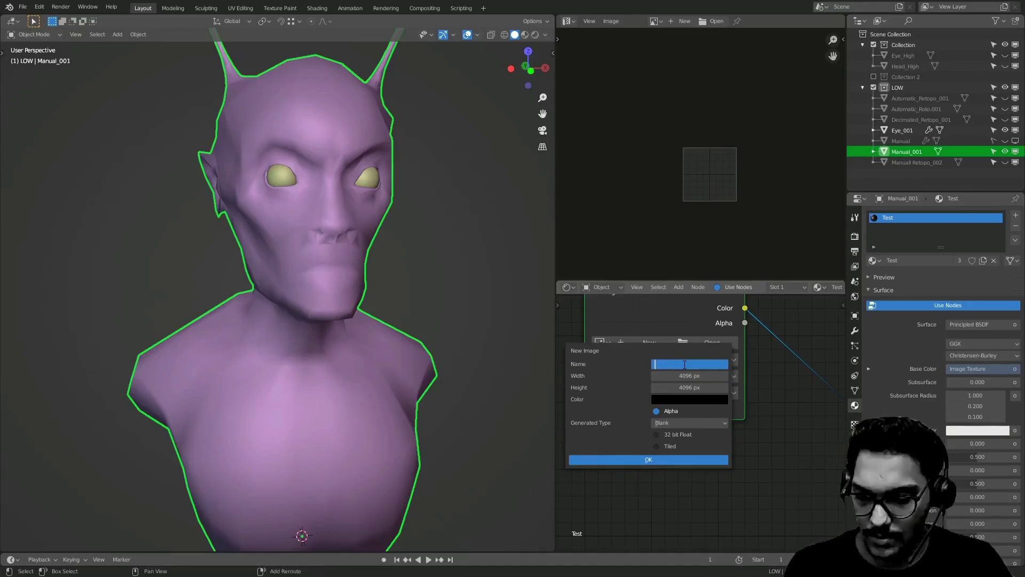
{"action": "type", "text": "Ol"}
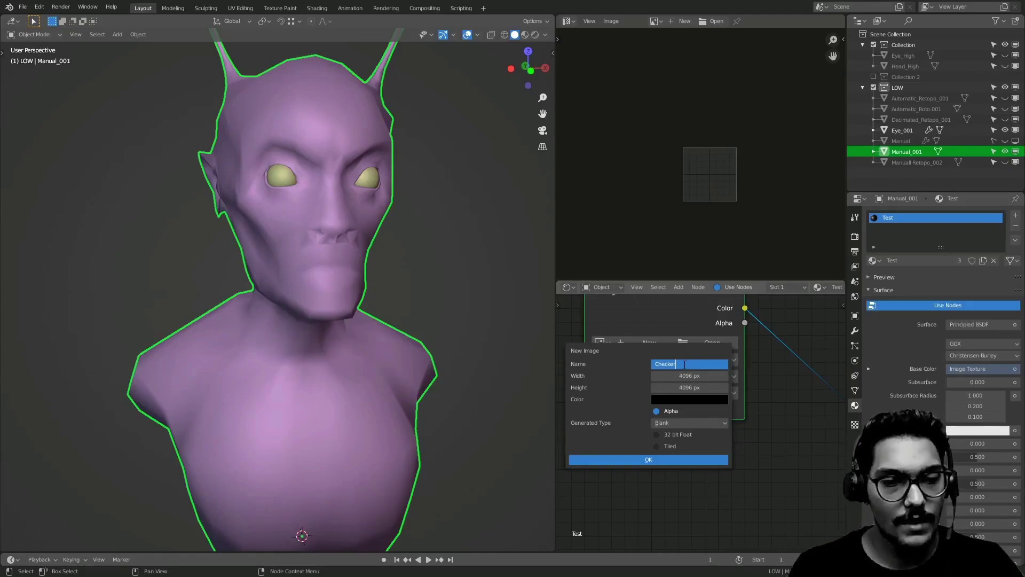
{"action": "left_click", "coordinate": [691, 426]}
{"action": "left_click", "coordinate": [693, 425]}
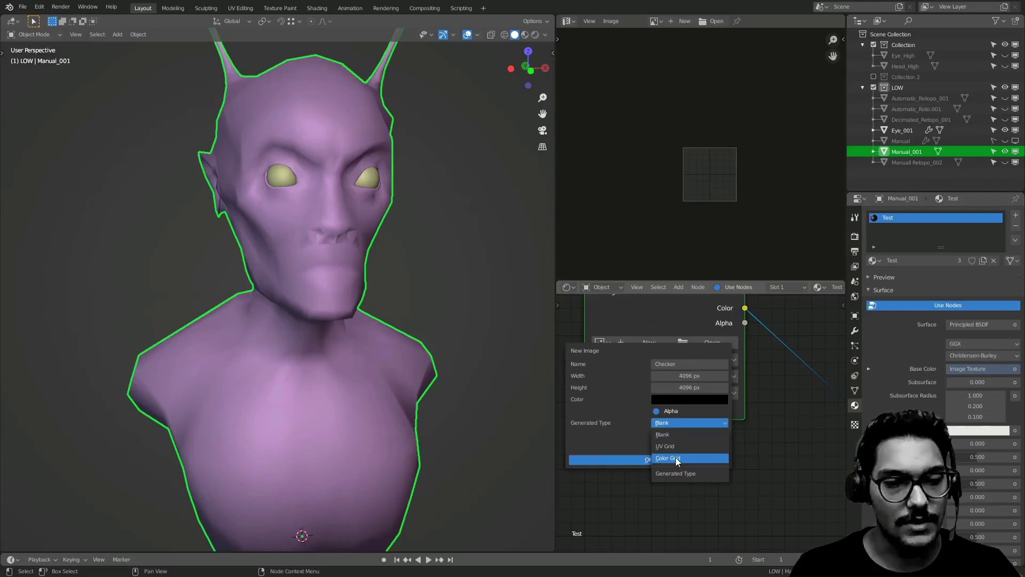
{"action": "left_click", "coordinate": [683, 421]}
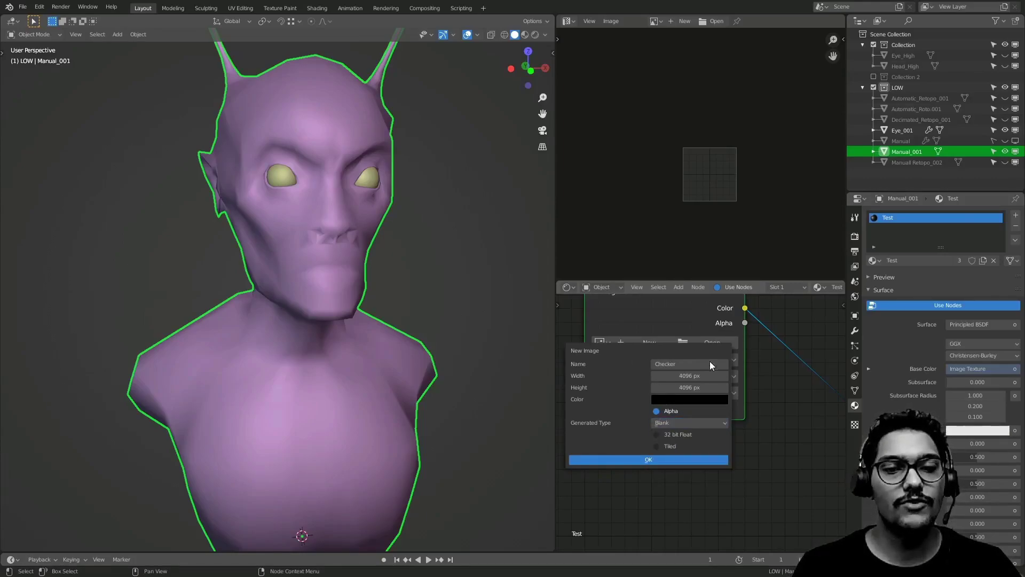
{"action": "left_click", "coordinate": [649, 460]}
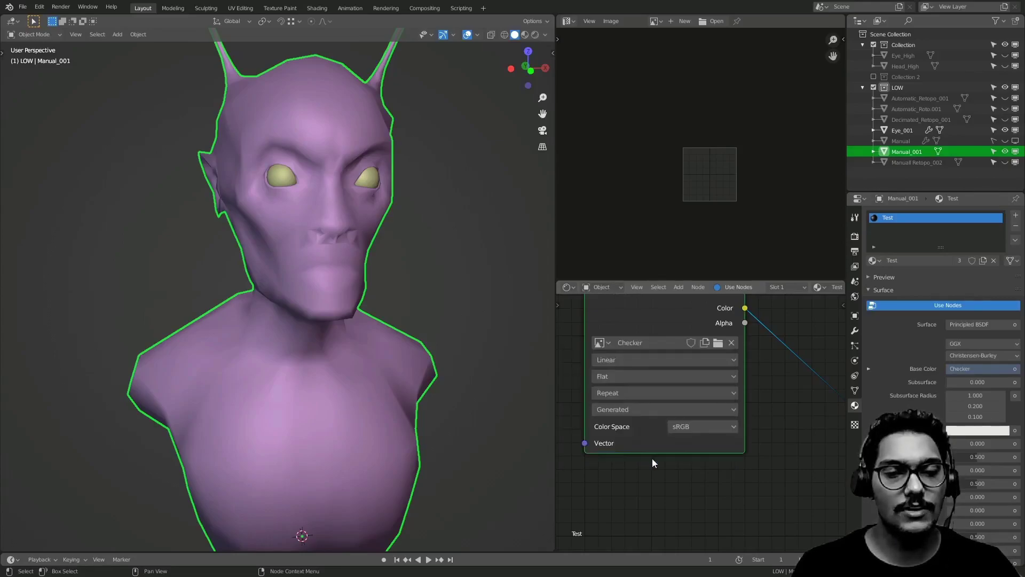
- Display the Checker image in the image editor and make that editor taller
{"action": "left_click", "coordinate": [655, 21]}
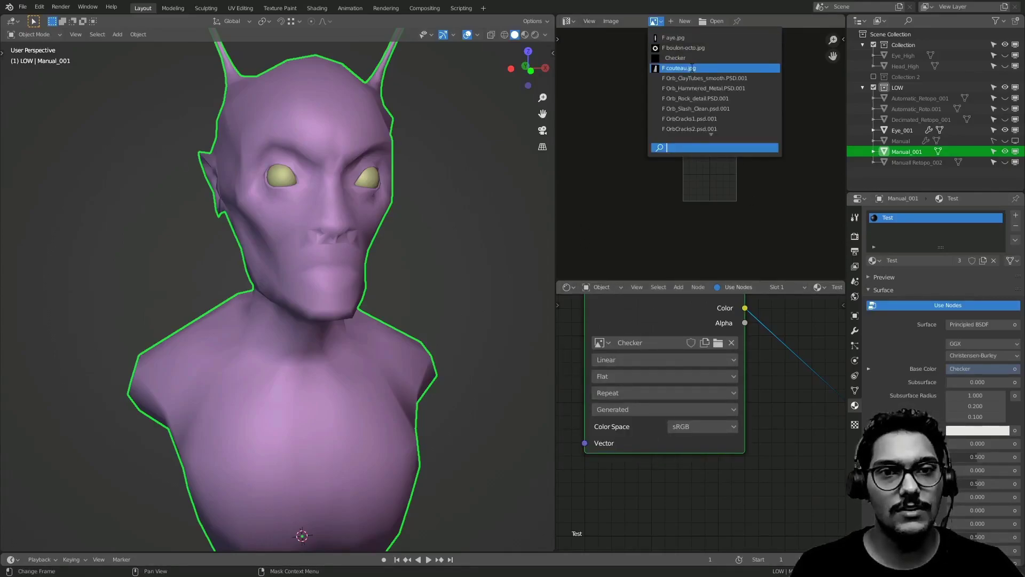
{"action": "type", "text": "ch"}
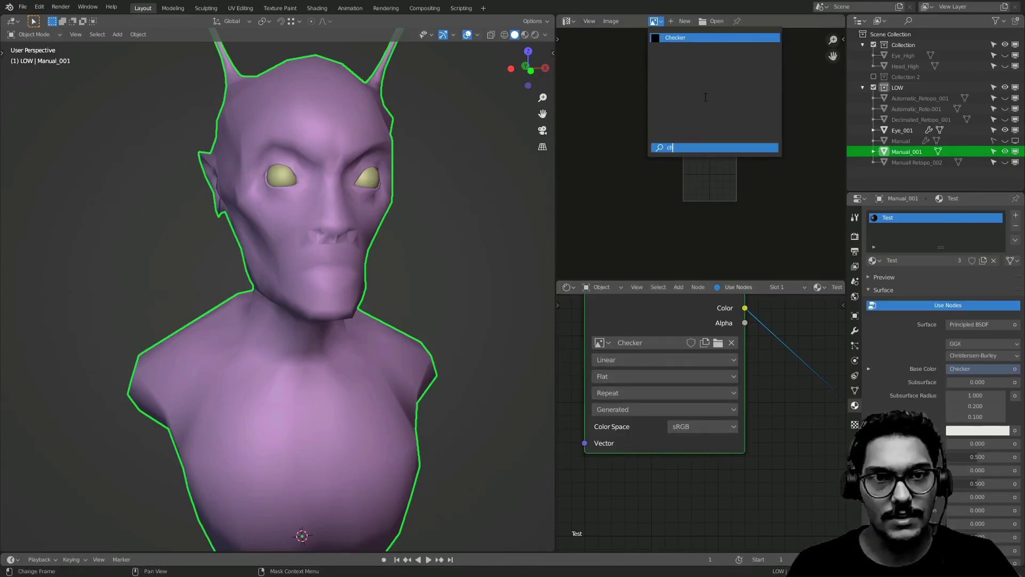
{"action": "key", "text": "Return"}
{"action": "scroll", "coordinate": [677, 187], "scroll_direction": "down", "scroll_amount": 6}
{"action": "middle_click_drag", "start_coordinate": [677, 187], "coordinate": [659, 212]}
{"action": "middle_click_drag", "start_coordinate": [658, 212], "coordinate": [676, 148], "text": "ctrl"}
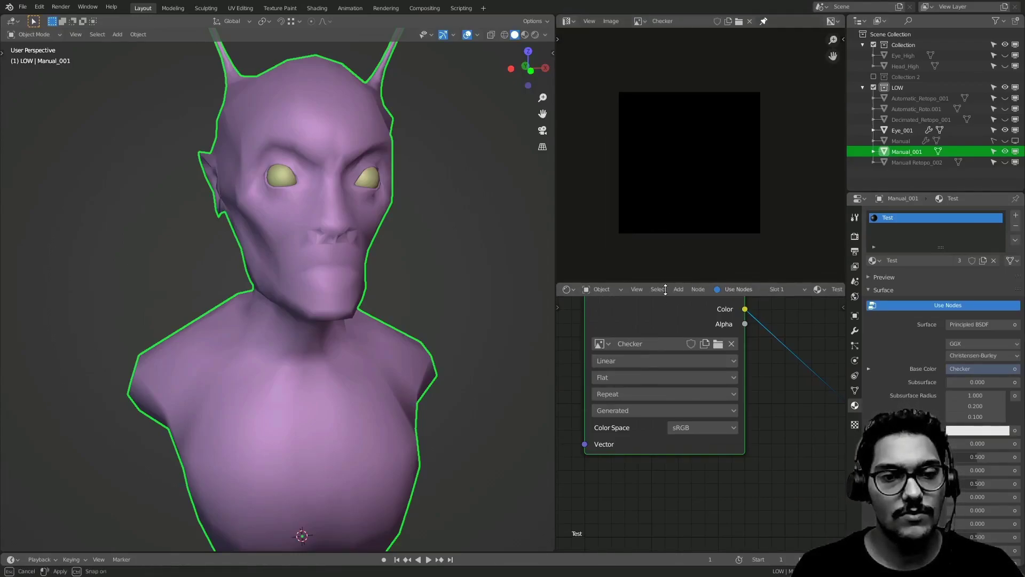
{"action": "left_click_drag", "start_coordinate": [666, 278], "coordinate": [666, 381]}
{"action": "scroll", "coordinate": [682, 235], "scroll_direction": "up", "scroll_amount": 2}
{"action": "scroll", "coordinate": [699, 224], "scroll_direction": "down", "scroll_amount": 1}
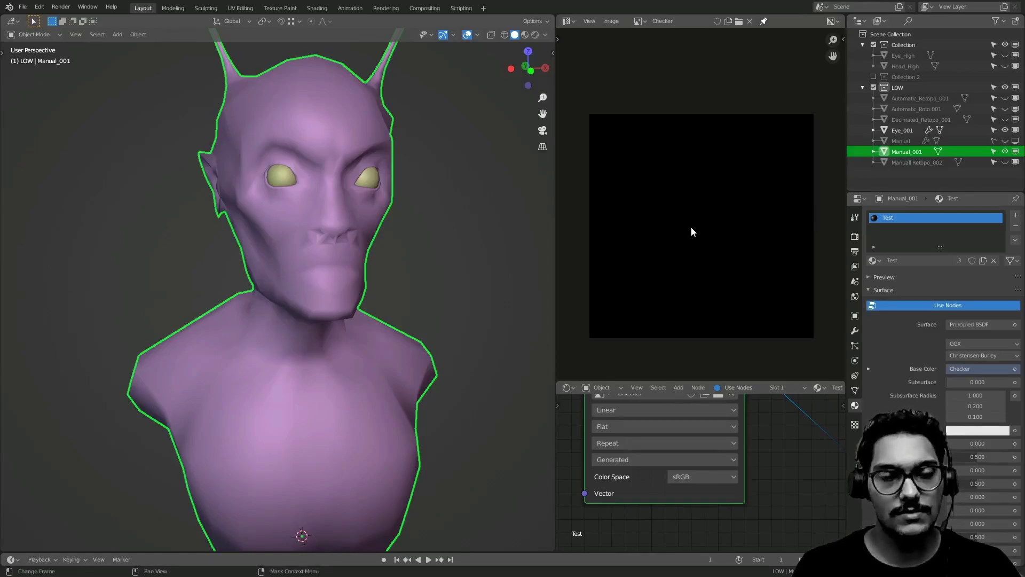
- Change the Checker image's generated type to Color Grid
{"action": "key", "text": "n"}
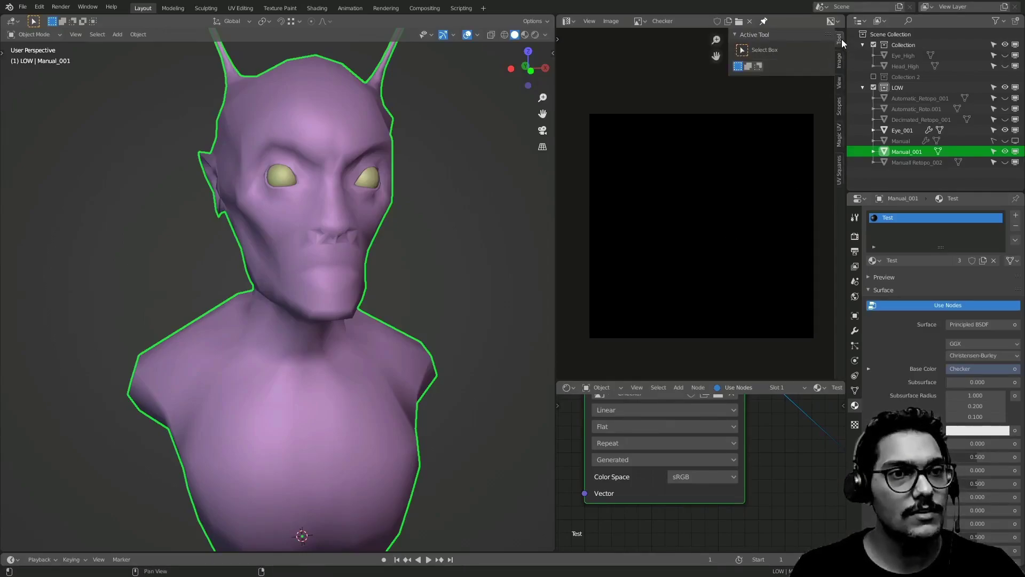
{"action": "left_click", "coordinate": [839, 61]}
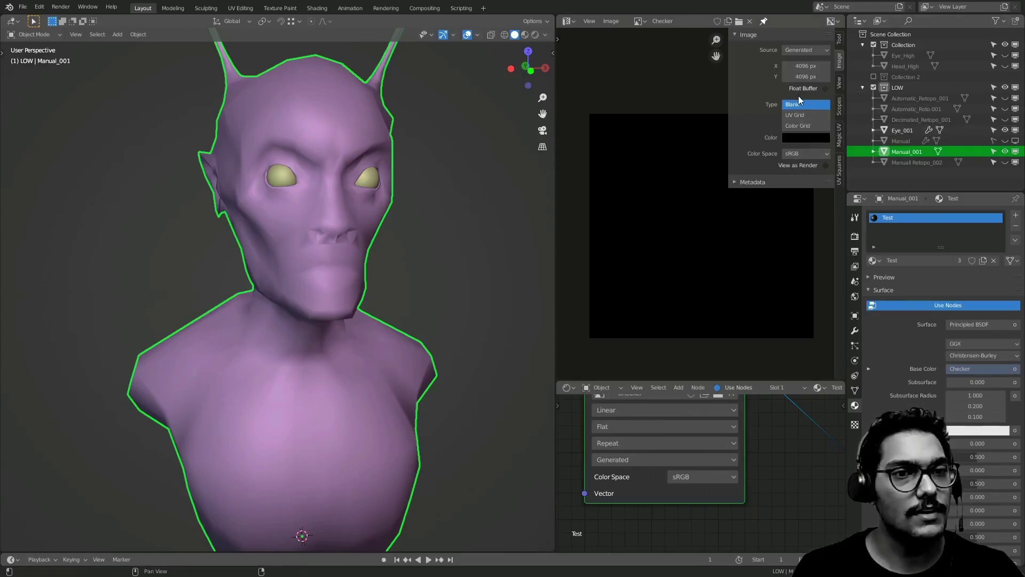
{"action": "left_click", "coordinate": [801, 126]}
{"action": "key", "text": "n"}
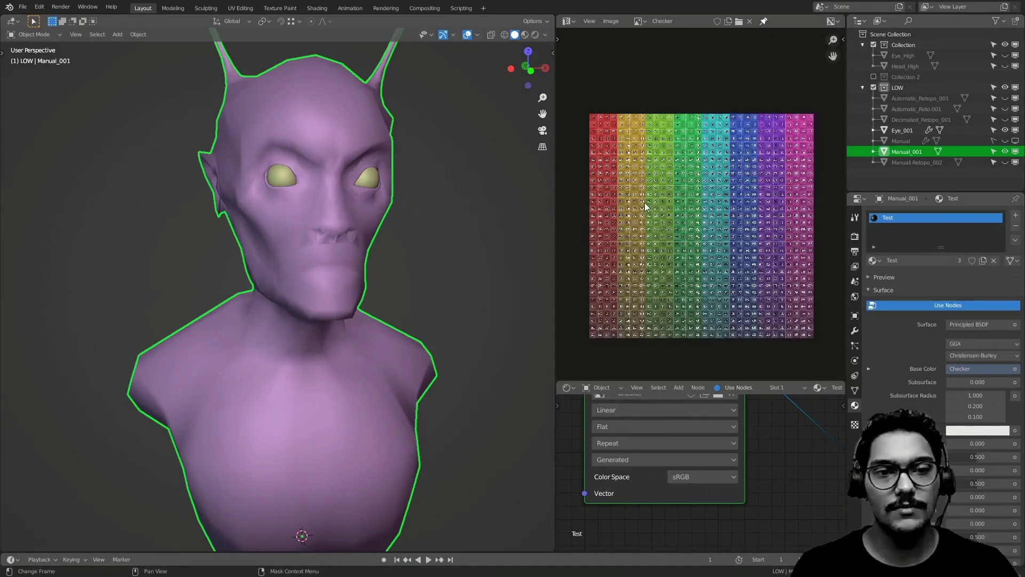
{"action": "scroll", "coordinate": [680, 224], "scroll_direction": "up", "scroll_amount": 1}
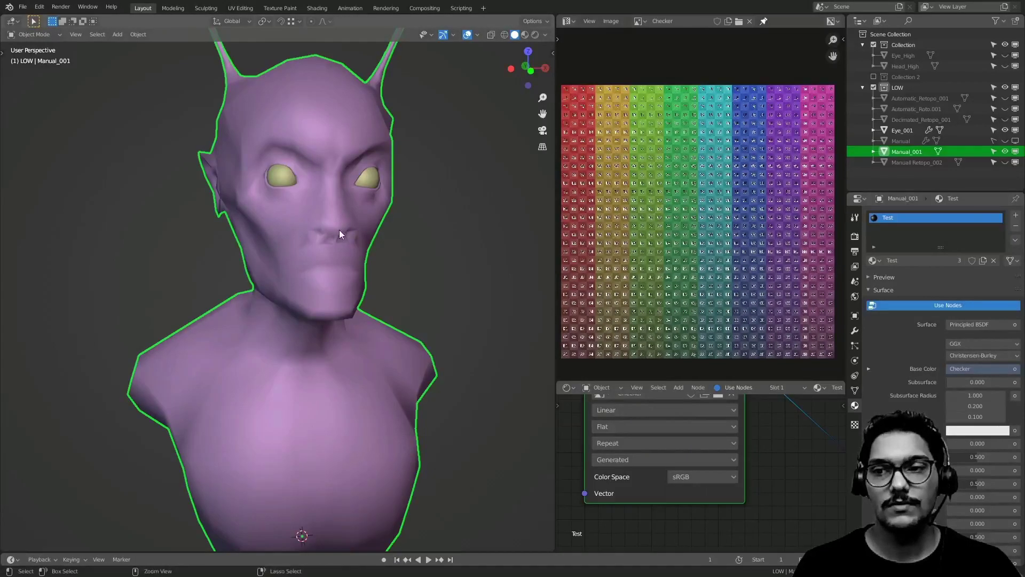
- Enter Edit Mode on the Manual_001 bust and widen the UV editor and node area beside the 3D viewport
{"action": "scroll", "coordinate": [336, 235], "scroll_direction": "down", "scroll_amount": 3}
{"action": "key", "text": "Tab"}
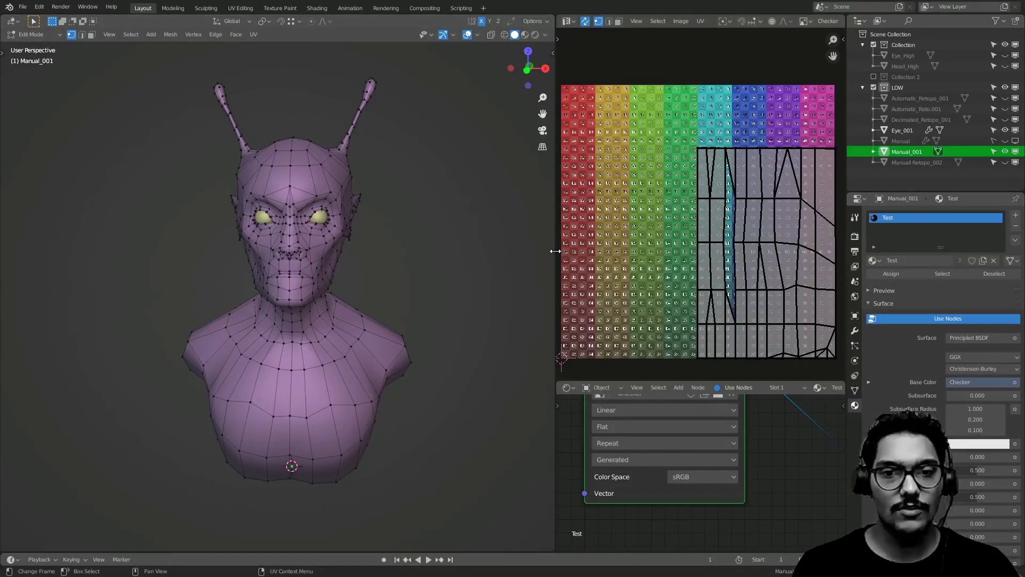
{"action": "left_click_drag", "start_coordinate": [555, 251], "coordinate": [474, 247]}
{"action": "scroll", "coordinate": [598, 231], "scroll_direction": "up", "scroll_amount": 2}
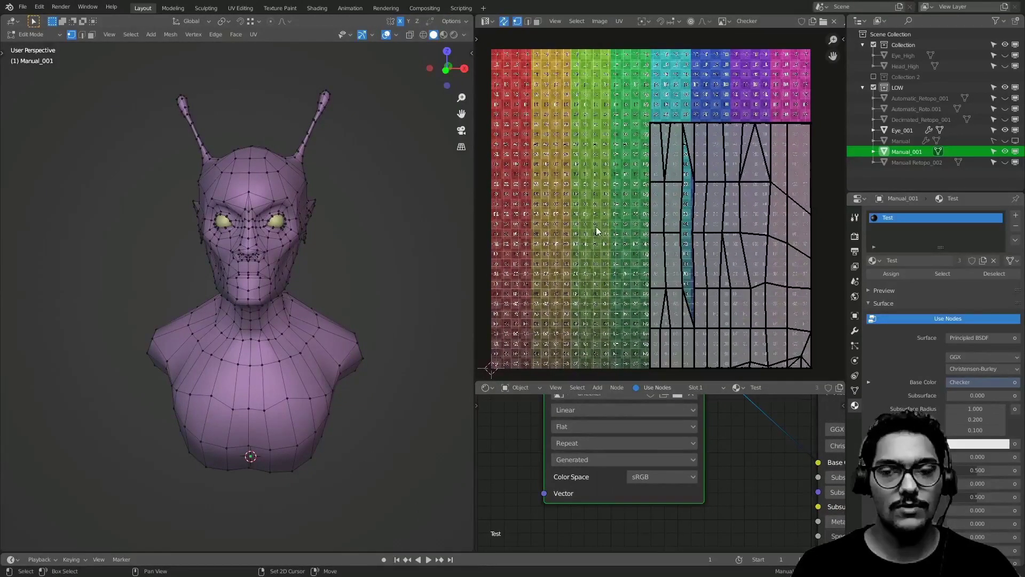
- Switch the 3D viewport to Material Preview shading to display the checker texture on the bust
{"action": "scroll", "coordinate": [298, 257], "scroll_direction": "up", "scroll_amount": 2}
{"action": "middle_click_drag", "start_coordinate": [317, 284], "coordinate": [315, 267], "text": "shift"}
{"action": "scroll", "coordinate": [316, 267], "scroll_direction": "down", "scroll_amount": 2}
{"action": "key", "text": "z"}
{"action": "left_click", "coordinate": [341, 284]}
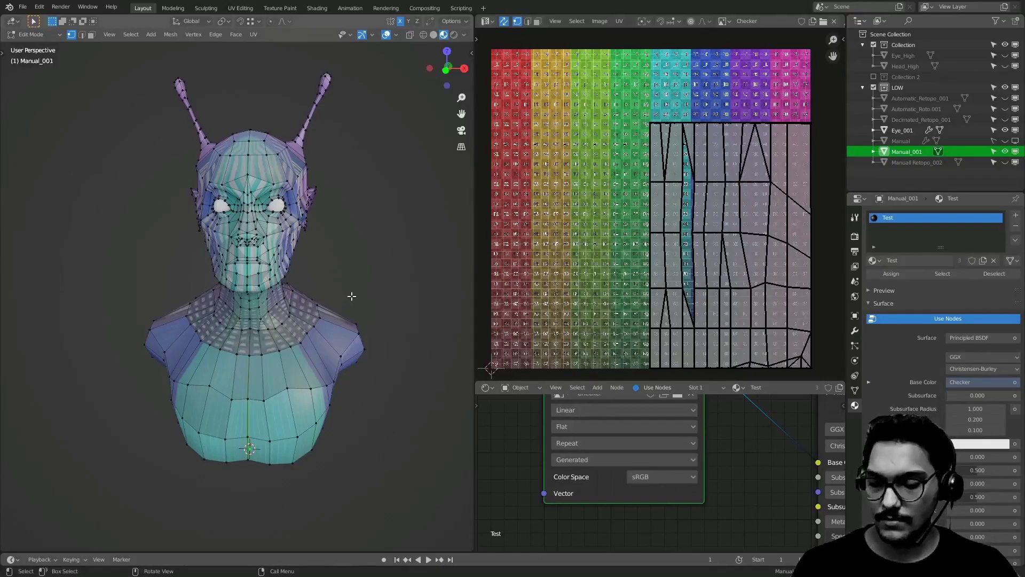
- Run Smart UV Project on the whole mesh with Angle Limit 66, Island Margin 0.00 and Stretch to UV Bounds turned off
{"action": "key", "text": "a"}
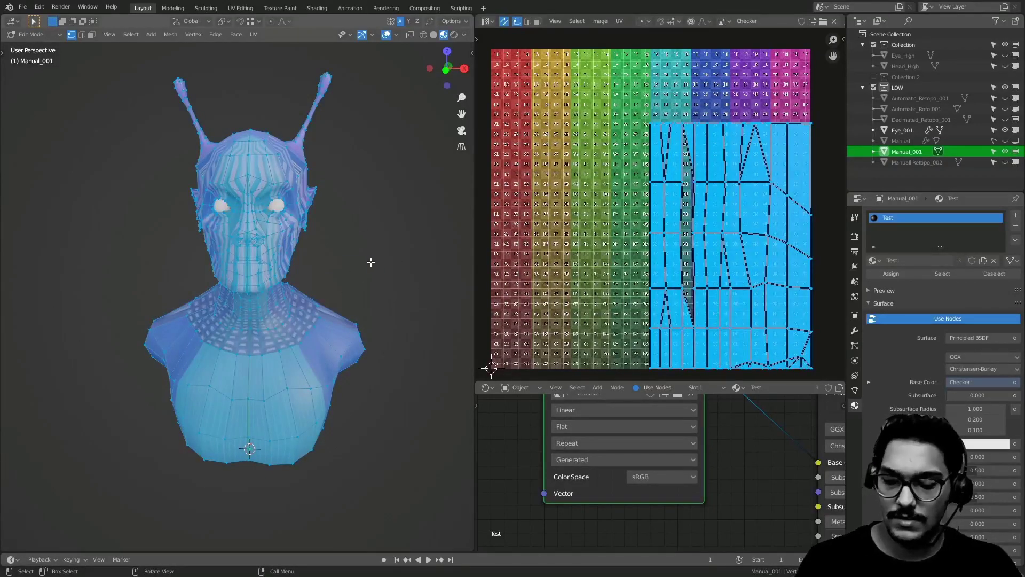
{"action": "key", "text": "u"}
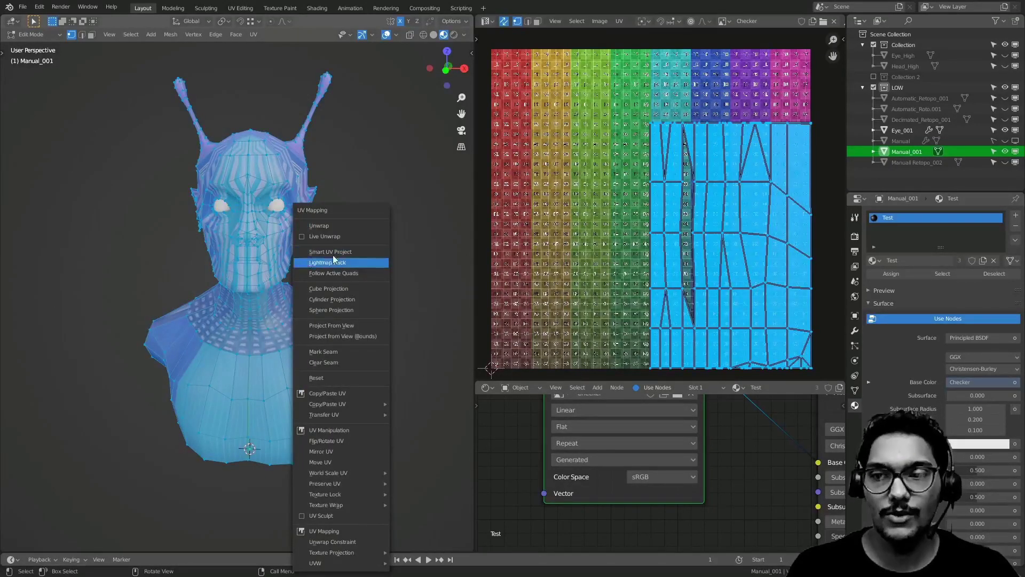
{"action": "key", "text": "Escape"}
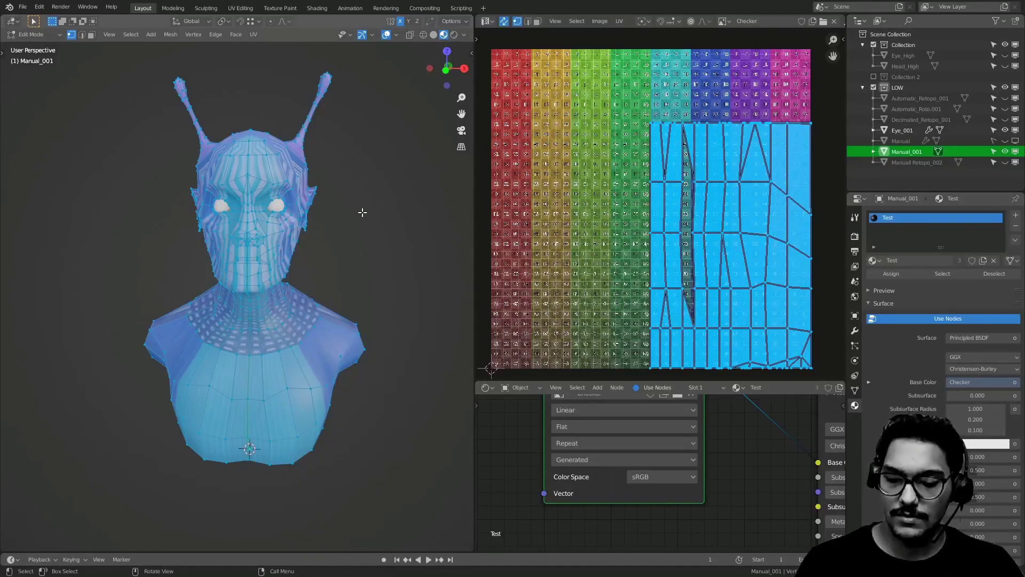
{"action": "key", "text": "u"}
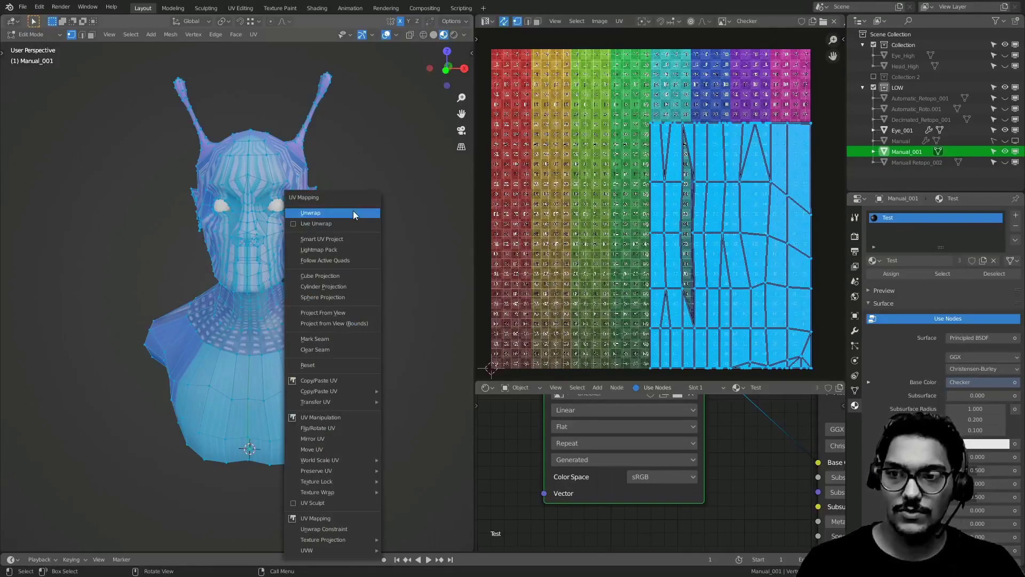
{"action": "left_click", "coordinate": [336, 239]}
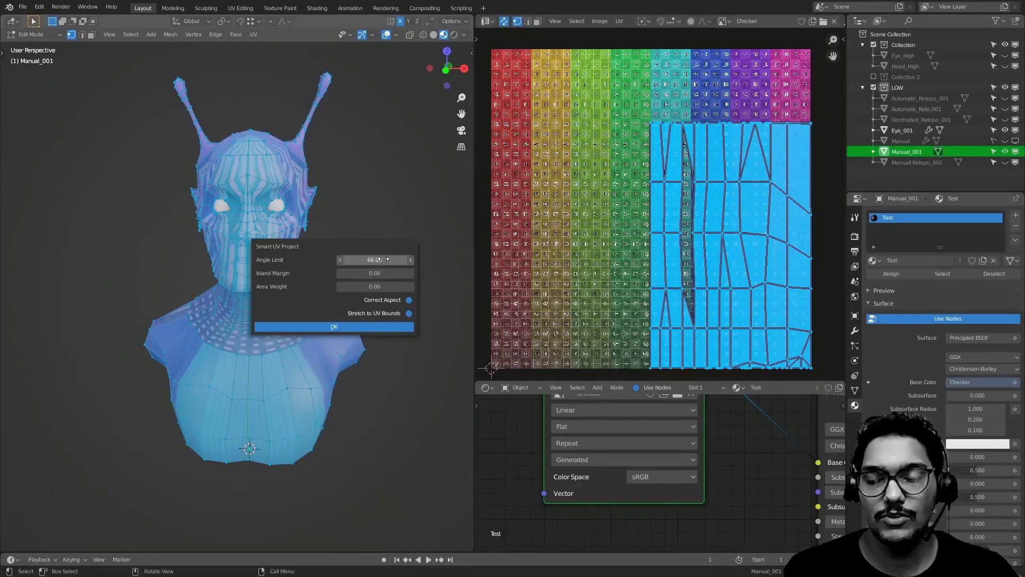
{"action": "left_click", "coordinate": [408, 313]}
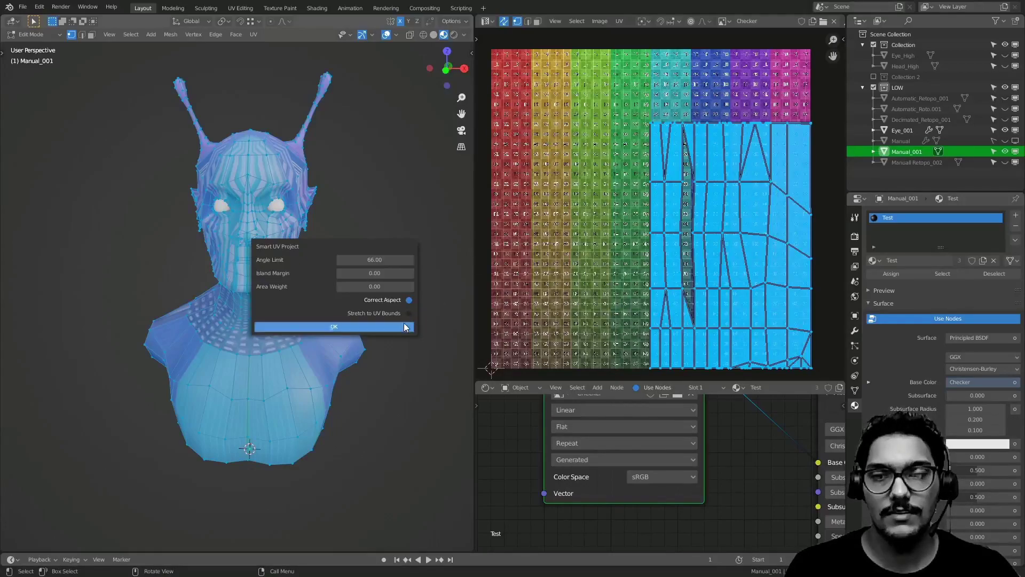
{"action": "left_click", "coordinate": [396, 327]}
- Examine the projected UV islands, and the checker pattern all around the bust in Object Mode using a maximized viewport
{"action": "scroll", "coordinate": [612, 235], "scroll_direction": "down", "scroll_amount": 2}
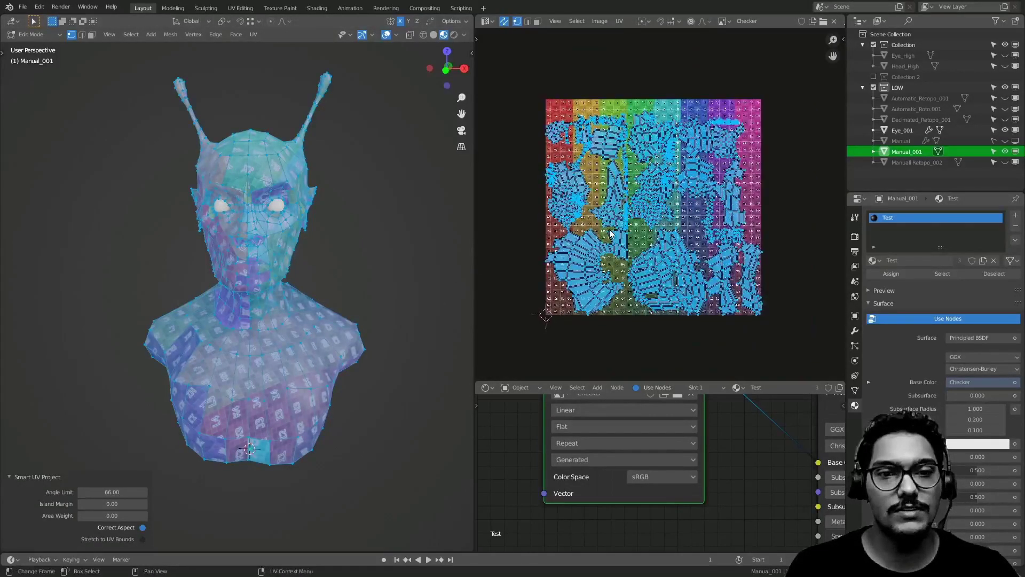
{"action": "scroll", "coordinate": [599, 240], "scroll_direction": "up", "scroll_amount": 2}
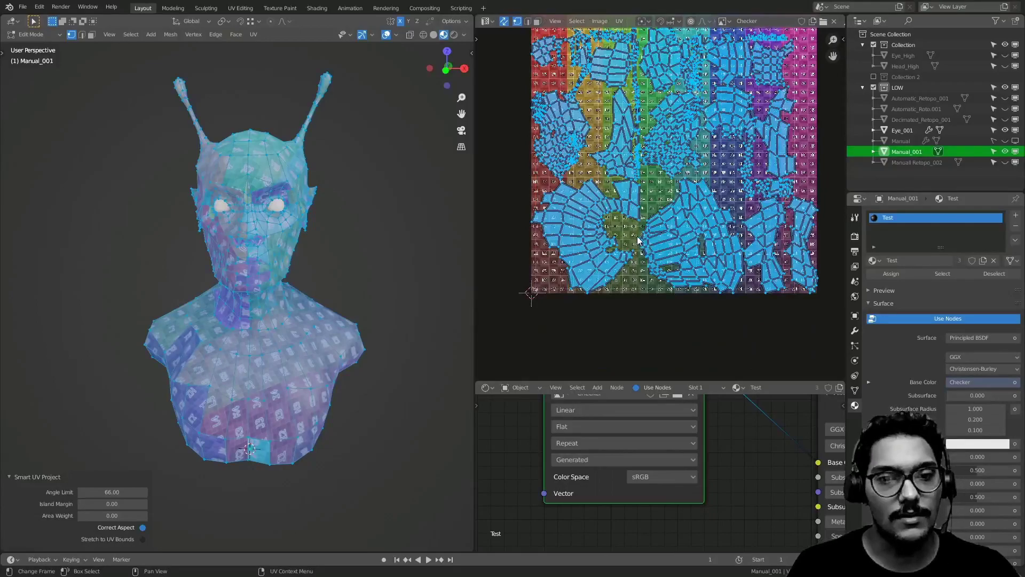
{"action": "key", "text": "Tab"}
{"action": "scroll", "coordinate": [270, 261], "scroll_direction": "up", "scroll_amount": 5}
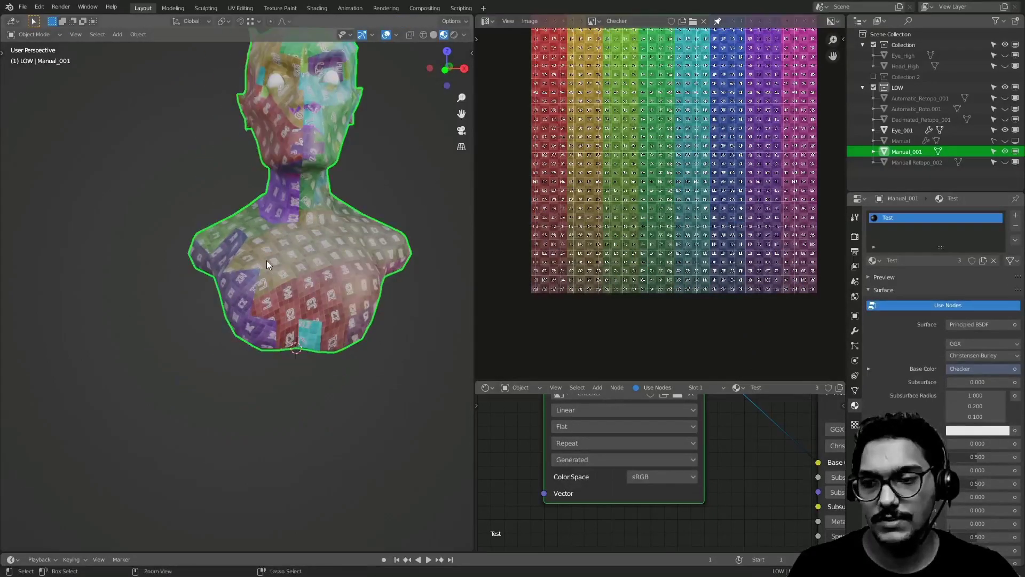
{"action": "mouse_move", "coordinate": [287, 224]}
{"action": "middle_mouse_down"}
{"action": "mouse_move", "coordinate": [346, 227]}
{"action": "mouse_move", "coordinate": [326, 242]}
{"action": "mouse_move", "coordinate": [441, 231]}
{"action": "mouse_move", "coordinate": [361, 247]}
{"action": "mouse_move", "coordinate": [381, 226]}
{"action": "mouse_move", "coordinate": [268, 229]}
{"action": "middle_mouse_up"}
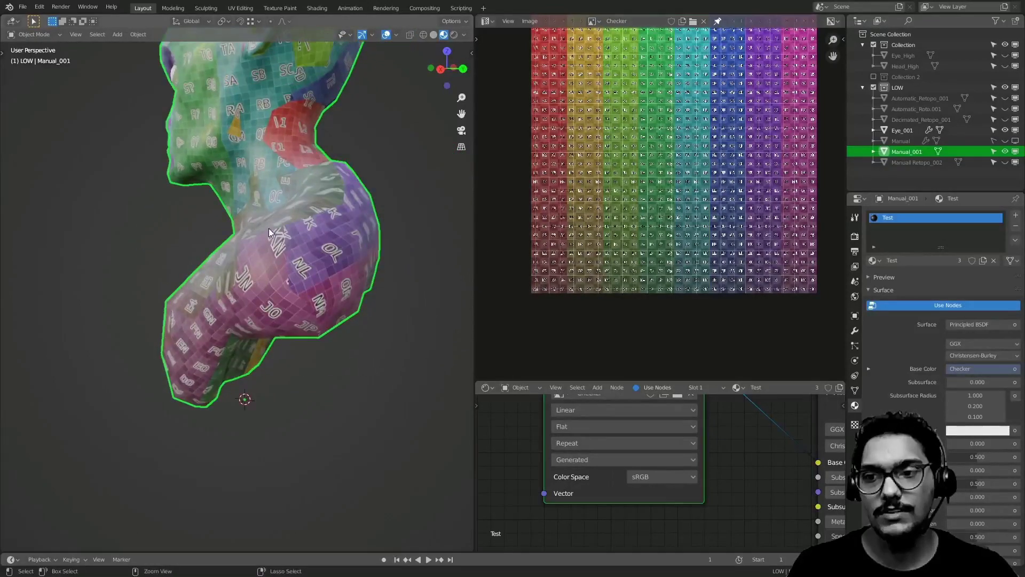
{"action": "key", "text": "ctrl+space"}
{"action": "middle_click_drag", "start_coordinate": [444, 261], "coordinate": [813, 250]}
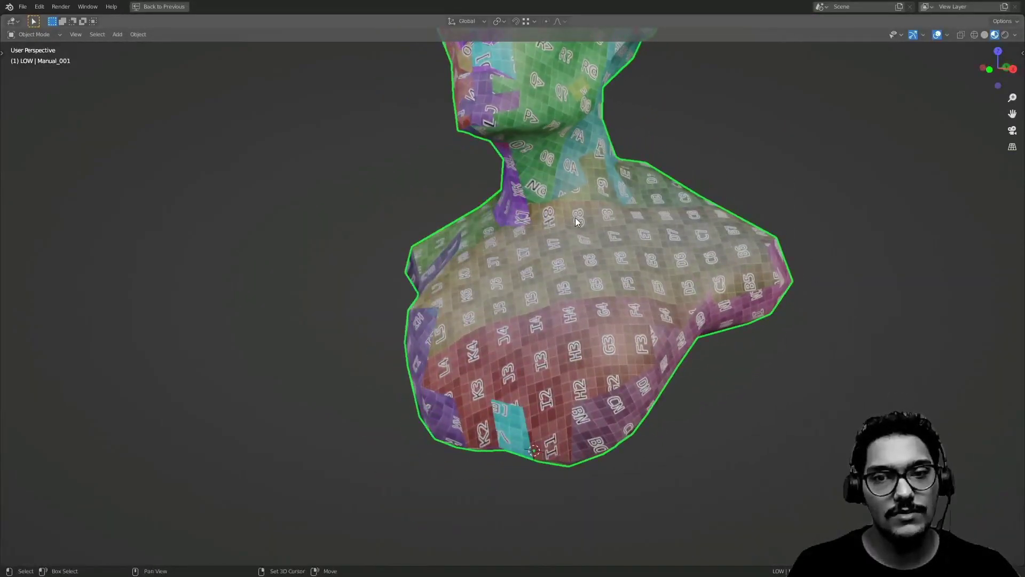
{"action": "middle_click_drag", "start_coordinate": [578, 217], "coordinate": [556, 373], "text": "shift"}
{"action": "middle_click_drag", "start_coordinate": [506, 317], "coordinate": [667, 304]}
{"action": "middle_click_drag", "start_coordinate": [758, 203], "coordinate": [746, 270], "text": "shift"}
{"action": "scroll", "coordinate": [624, 239], "scroll_direction": "up", "scroll_amount": 3}
{"action": "middle_click_drag", "start_coordinate": [650, 127], "coordinate": [298, 278]}
{"action": "middle_click_drag", "start_coordinate": [489, 276], "coordinate": [630, 267]}
{"action": "key", "text": "ctrl+space"}
- Return the bust to Edit Mode and run Smart UV Project again with an Angle Limit of 89
{"action": "key", "text": "ctrl+Tab"}
{"action": "left_click", "coordinate": [375, 235]}
{"action": "middle_click_drag", "start_coordinate": [375, 237], "coordinate": [357, 254], "text": "ctrl"}
{"action": "key", "text": "u"}
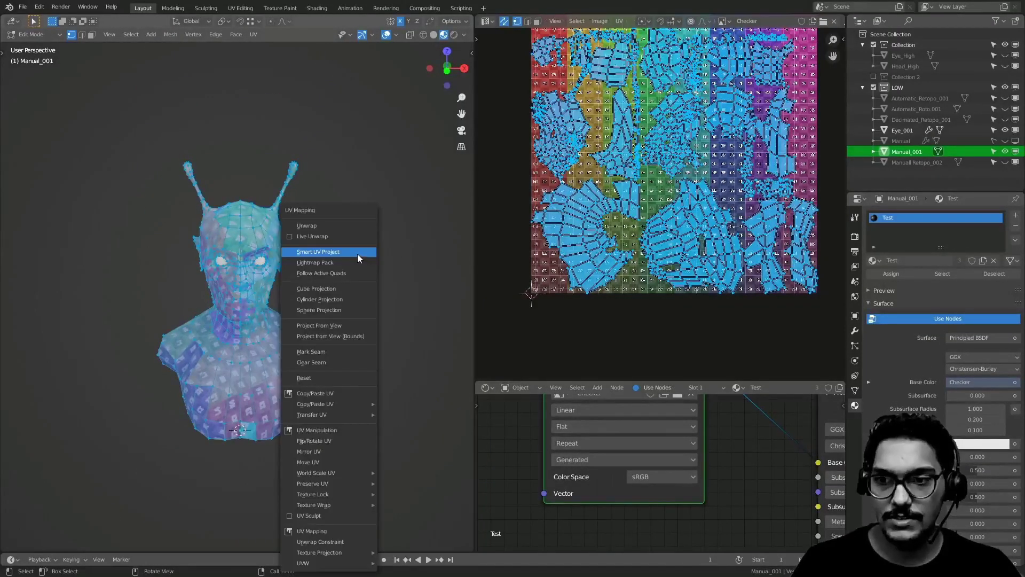
{"action": "left_click", "coordinate": [357, 254]}
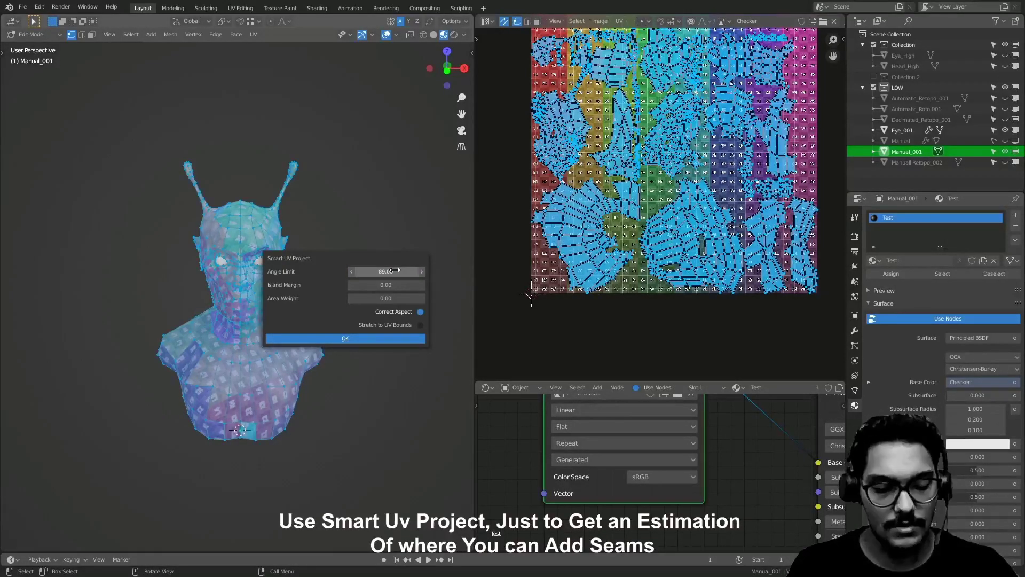
{"action": "key", "text": "Return"}
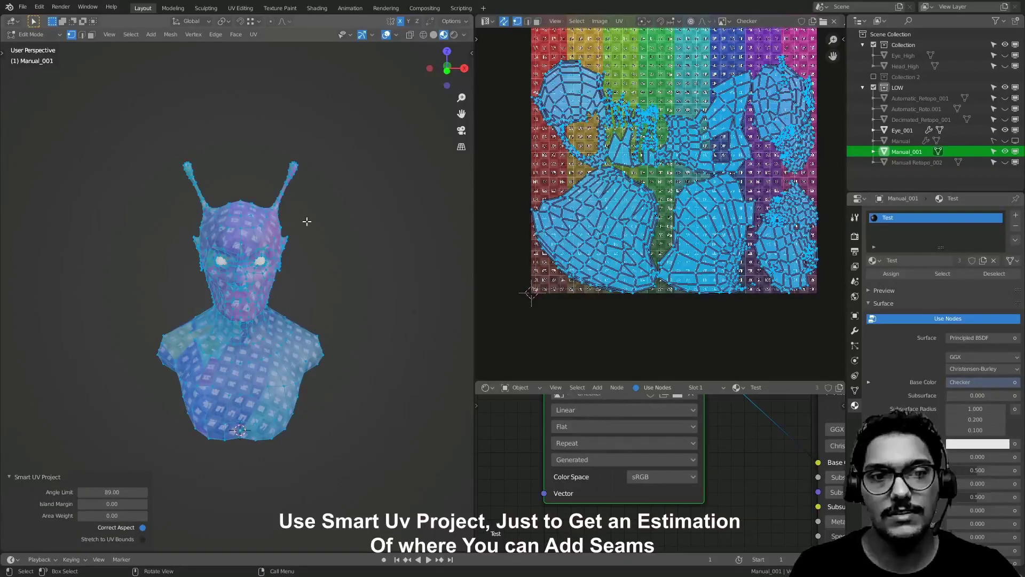
- Examine how the new projection divides the bust into islands on its front, sides and back
{"action": "middle_click_drag", "start_coordinate": [300, 306], "coordinate": [300, 245], "text": "shift"}
{"action": "scroll", "coordinate": [283, 262], "scroll_direction": "up", "scroll_amount": 2}
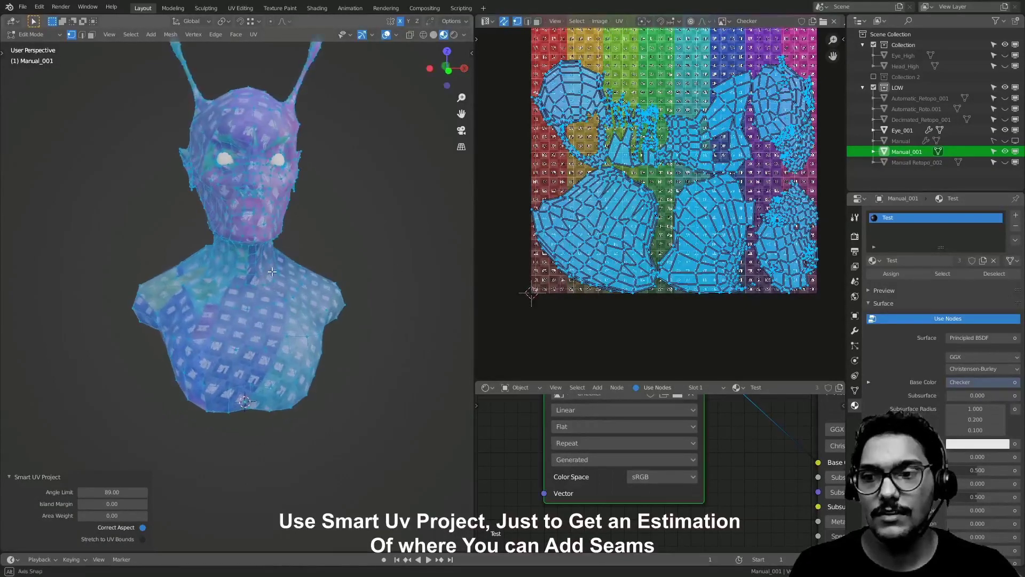
{"action": "middle_click_drag", "start_coordinate": [225, 304], "coordinate": [306, 293]}
{"action": "middle_click_drag", "start_coordinate": [174, 368], "coordinate": [275, 385]}
{"action": "scroll", "coordinate": [253, 295], "scroll_direction": "down", "scroll_amount": 2}
{"action": "scroll", "coordinate": [254, 276], "scroll_direction": "up", "scroll_amount": 2}
{"action": "middle_click_drag", "start_coordinate": [253, 276], "coordinate": [262, 285]}
- Select single vertices and island border edges around the nape and shoulders to see how the mesh corresponds to the UV layout
{"action": "left_click", "coordinate": [580, 246]}
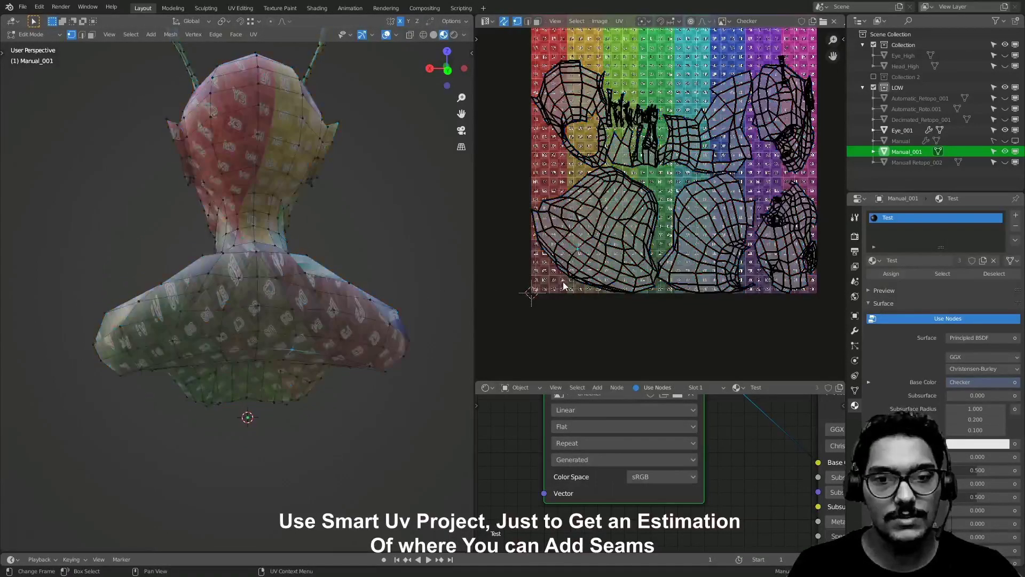
{"action": "middle_click_drag", "start_coordinate": [298, 337], "coordinate": [80, 298]}
{"action": "key", "text": "a"}
{"action": "left_click", "coordinate": [316, 314]}
{"action": "middle_click_drag", "start_coordinate": [256, 291], "coordinate": [260, 258]}
{"action": "left_click", "coordinate": [310, 275], "text": "shift"}
{"action": "left_click", "coordinate": [261, 257], "text": "alt"}
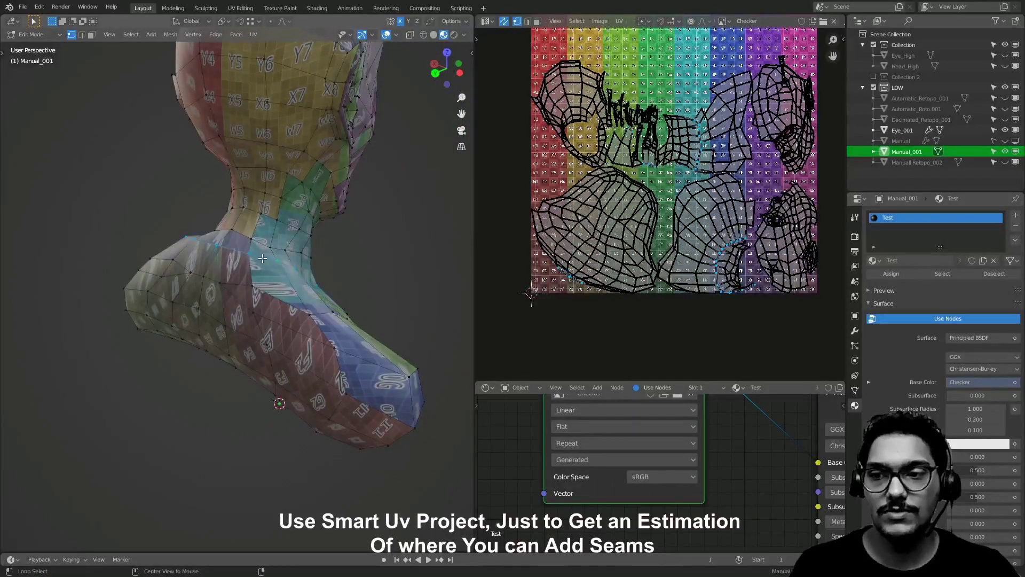
{"action": "left_click", "coordinate": [572, 283], "text": "alt"}
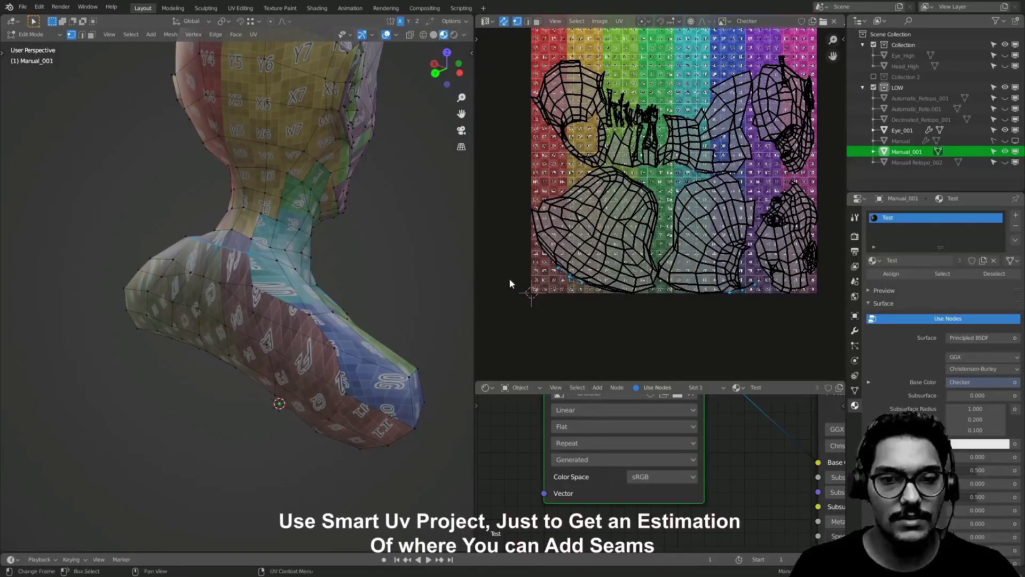
- Select border edges of the large torso islands in the UV editor and examine where they run across the shoulders, chest and underside
{"action": "middle_click_drag", "start_coordinate": [320, 291], "coordinate": [356, 277]}
{"action": "scroll", "coordinate": [357, 277], "scroll_direction": "up", "scroll_amount": 2}
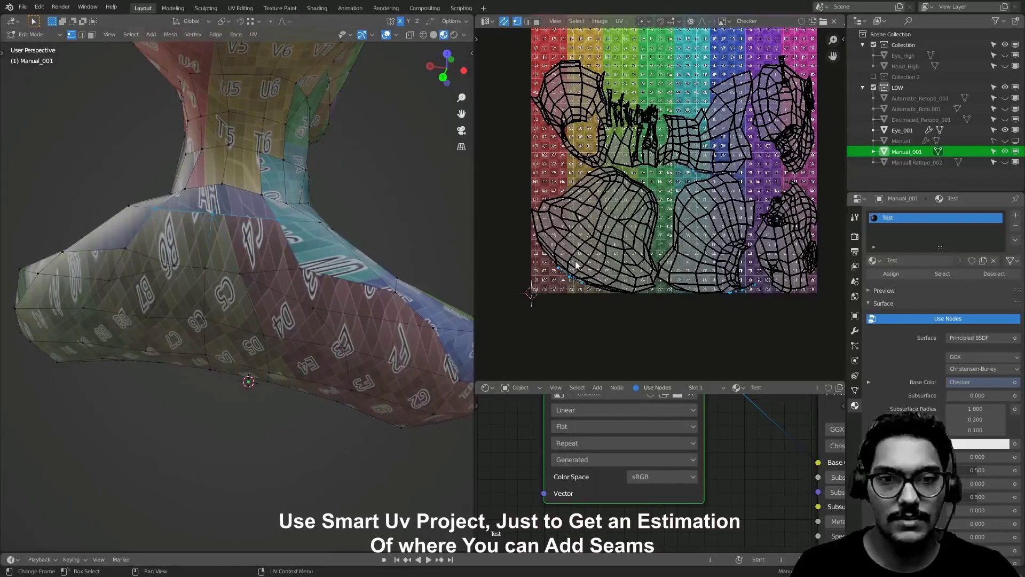
{"action": "scroll", "coordinate": [576, 267], "scroll_direction": "up", "scroll_amount": 2}
{"action": "scroll", "coordinate": [666, 203], "scroll_direction": "up", "scroll_amount": 1}
{"action": "left_click", "coordinate": [709, 137], "text": "alt"}
{"action": "scroll", "coordinate": [318, 382], "scroll_direction": "down", "scroll_amount": 3}
{"action": "middle_click_drag", "start_coordinate": [318, 384], "coordinate": [11, 277]}
{"action": "scroll", "coordinate": [32, 278], "scroll_direction": "down", "scroll_amount": 2}
{"action": "middle_click_drag", "start_coordinate": [80, 288], "coordinate": [46, 293]}
{"action": "middle_click_drag", "start_coordinate": [128, 305], "coordinate": [160, 289], "text": "shift"}
{"action": "scroll", "coordinate": [283, 267], "scroll_direction": "up", "scroll_amount": 4}
{"action": "scroll", "coordinate": [112, 283], "scroll_direction": "down", "scroll_amount": 2}
{"action": "scroll", "coordinate": [424, 288], "scroll_direction": "up", "scroll_amount": 4}
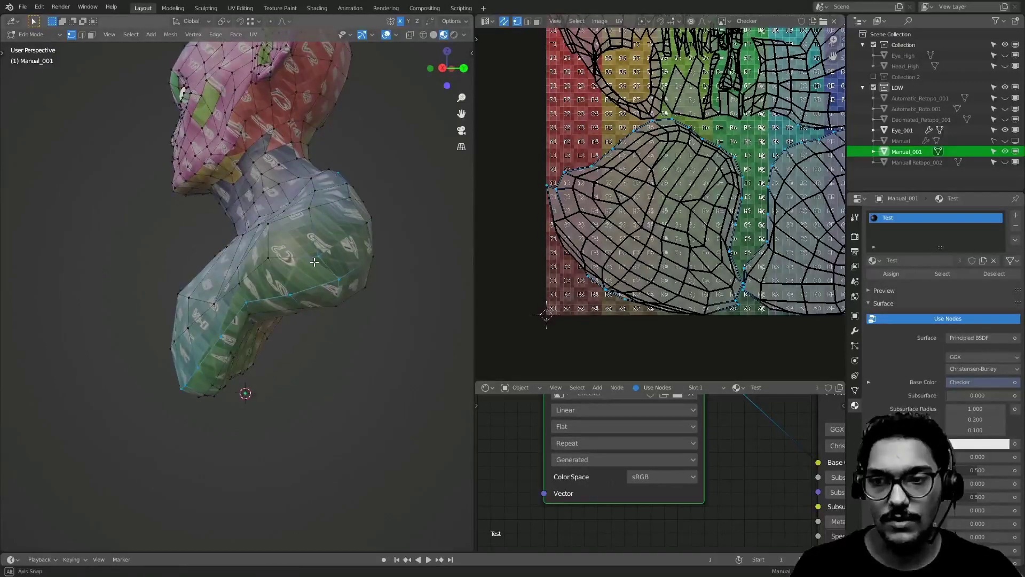
{"action": "middle_click_drag", "start_coordinate": [702, 231], "coordinate": [750, 243], "text": "ctrl"}
{"action": "middle_click_drag", "start_coordinate": [750, 243], "coordinate": [651, 232]}
{"action": "middle_click_drag", "start_coordinate": [337, 270], "coordinate": [505, 253]}
{"action": "middle_click_drag", "start_coordinate": [511, 119], "coordinate": [603, 182]}
- Add the border edges of the back-of-head island to the selection and examine where they run behind the neck and ear
{"action": "scroll", "coordinate": [603, 183], "scroll_direction": "up", "scroll_amount": 3}
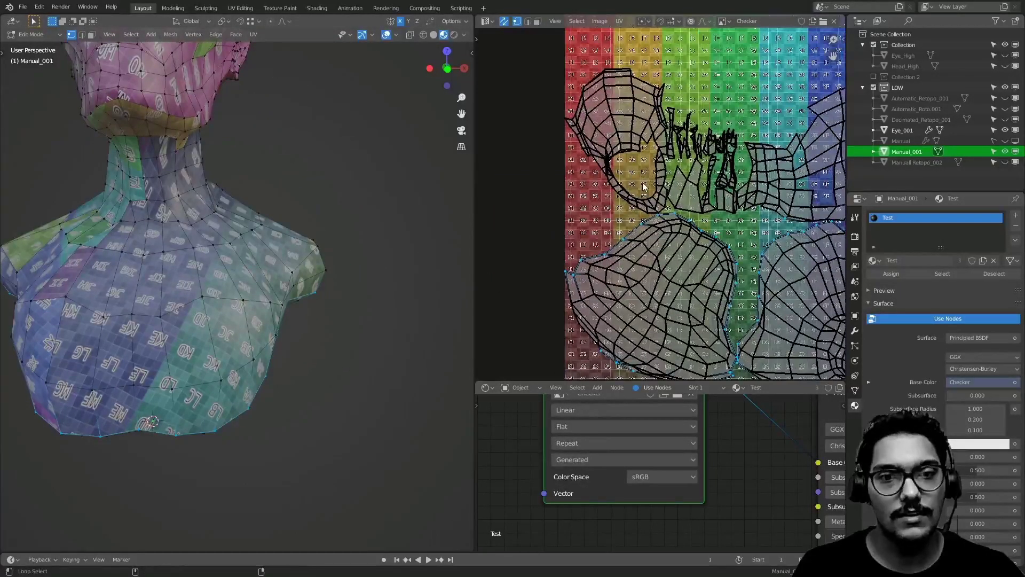
{"action": "left_click", "coordinate": [644, 198], "text": "alt+shift"}
{"action": "scroll", "coordinate": [315, 197], "scroll_direction": "up", "scroll_amount": 4}
{"action": "middle_click_drag", "start_coordinate": [208, 123], "coordinate": [377, 178], "text": "shift"}
{"action": "scroll", "coordinate": [374, 178], "scroll_direction": "down", "scroll_amount": 3}
{"action": "middle_click_drag", "start_coordinate": [287, 199], "coordinate": [427, 227]}
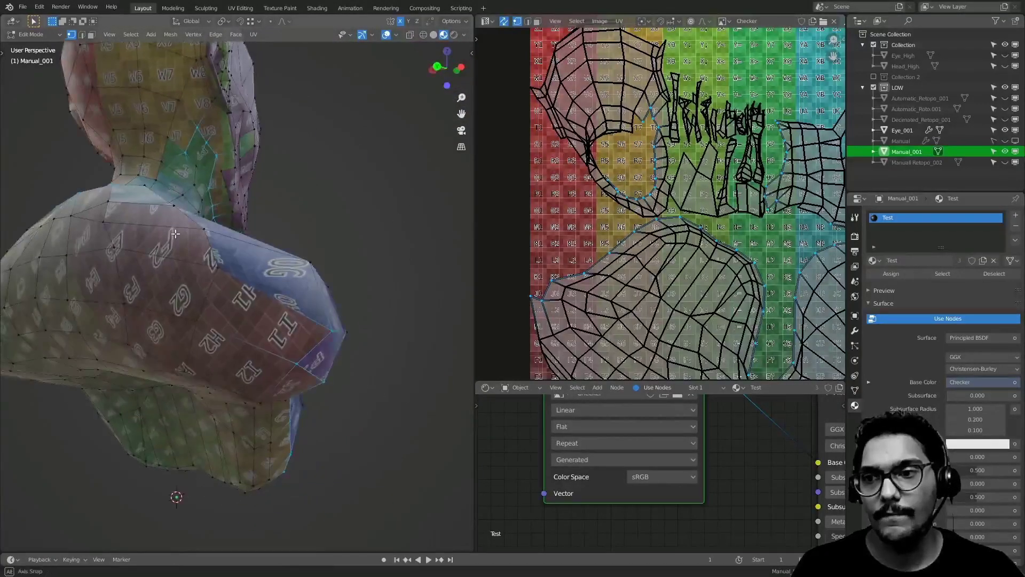
{"action": "scroll", "coordinate": [421, 229], "scroll_direction": "up", "scroll_amount": 4}
{"action": "scroll", "coordinate": [416, 232], "scroll_direction": "down", "scroll_amount": 6}
{"action": "middle_click_drag", "start_coordinate": [310, 259], "coordinate": [373, 267]}
{"action": "scroll", "coordinate": [582, 351], "scroll_direction": "down", "scroll_amount": 2}
{"action": "middle_click_drag", "start_coordinate": [657, 303], "coordinate": [650, 308], "text": "ctrl"}
{"action": "middle_click_drag", "start_coordinate": [718, 259], "coordinate": [582, 190]}
{"action": "left_click_drag", "start_coordinate": [552, 79], "coordinate": [827, 371]}
{"action": "key", "text": "u"}
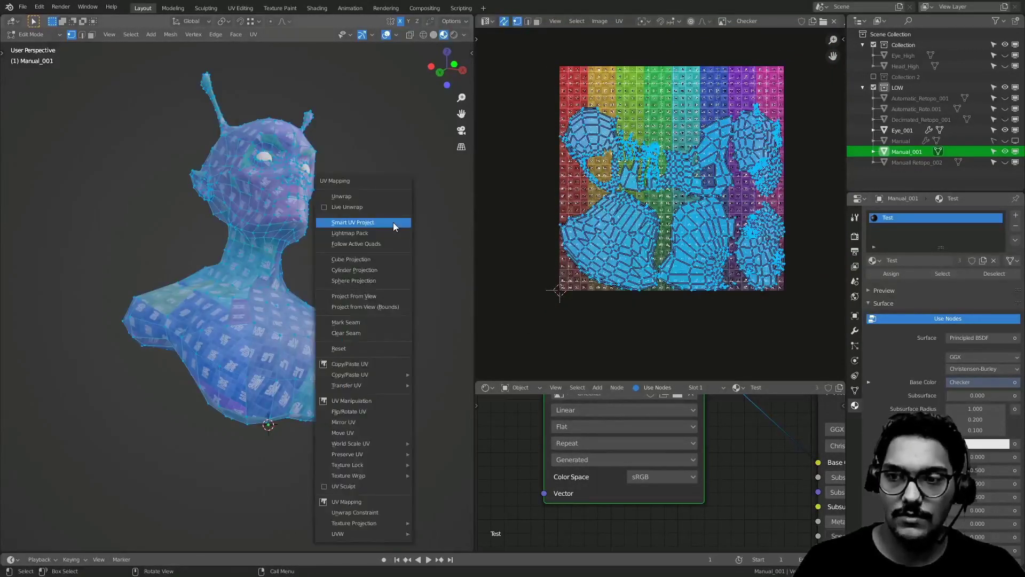
{"action": "left_click", "coordinate": [569, 283]}
- Try selecting edge loops around the bust's lower rim and underside, checking their course from below and from the side
{"action": "middle_click_drag", "start_coordinate": [341, 341], "coordinate": [311, 276], "text": "shift"}
{"action": "scroll", "coordinate": [345, 286], "scroll_direction": "up", "scroll_amount": 2}
{"action": "left_click", "coordinate": [304, 316], "text": "alt"}
{"action": "middle_click_drag", "start_coordinate": [303, 318], "coordinate": [267, 368]}
{"action": "middle_click_drag", "start_coordinate": [314, 404], "coordinate": [210, 351]}
{"action": "middle_click_drag", "start_coordinate": [393, 253], "coordinate": [226, 224]}
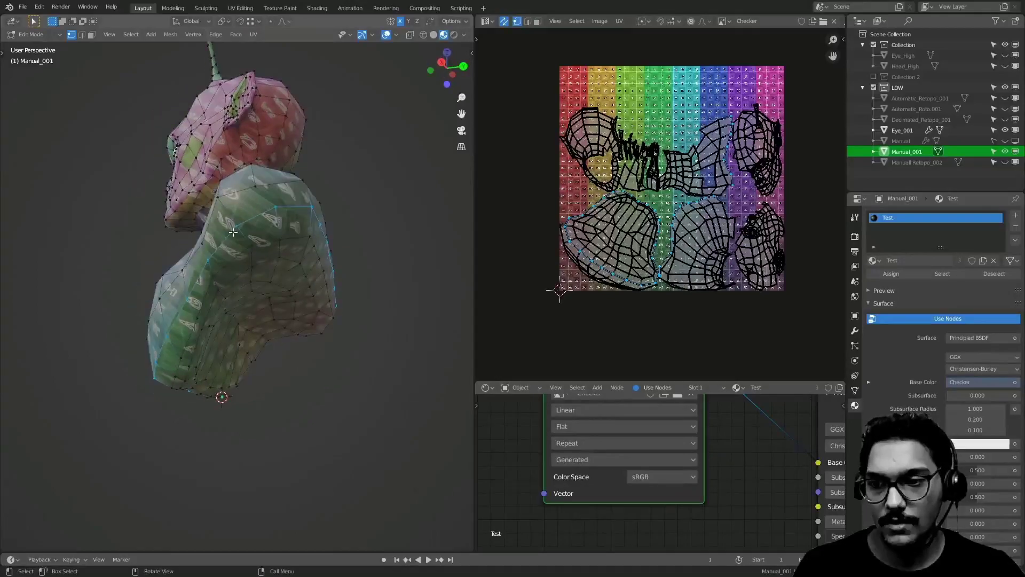
{"action": "left_click", "coordinate": [224, 267], "text": "alt"}
{"action": "middle_click_drag", "start_coordinate": [224, 276], "coordinate": [289, 379]}
{"action": "scroll", "coordinate": [240, 339], "scroll_direction": "up", "scroll_amount": 1}
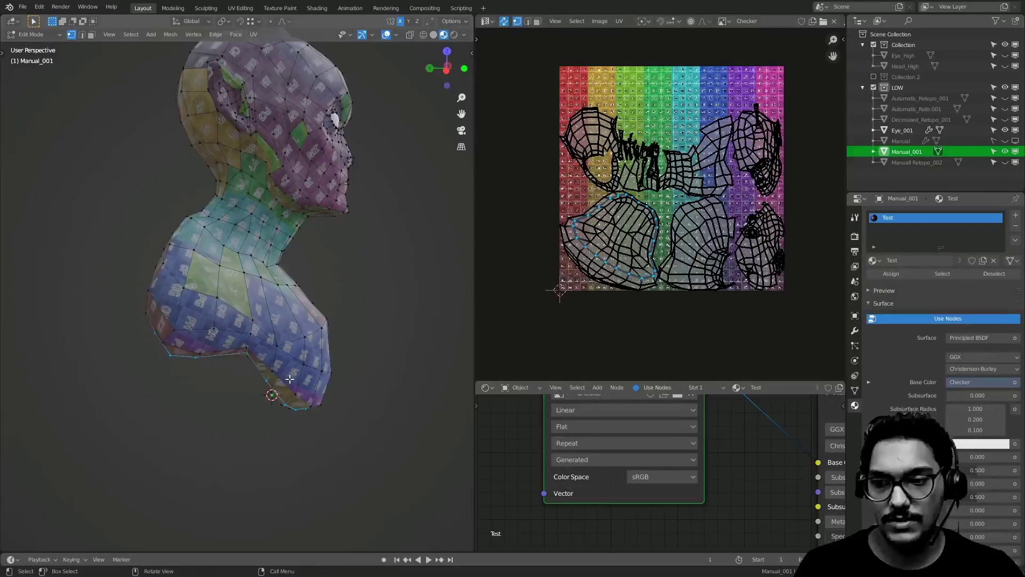
- Select the vertices at the lower front of the chest in the side view
{"action": "left_click_drag", "start_coordinate": [320, 417], "coordinate": [335, 425]}
{"action": "middle_click_drag", "start_coordinate": [345, 315], "coordinate": [385, 318]}
{"action": "scroll", "coordinate": [384, 318], "scroll_direction": "down", "scroll_amount": 2}
{"action": "middle_click_drag", "start_coordinate": [350, 285], "coordinate": [334, 389], "text": "shift"}
{"action": "left_click", "coordinate": [338, 359]}
{"action": "left_click_drag", "start_coordinate": [274, 374], "coordinate": [313, 413]}
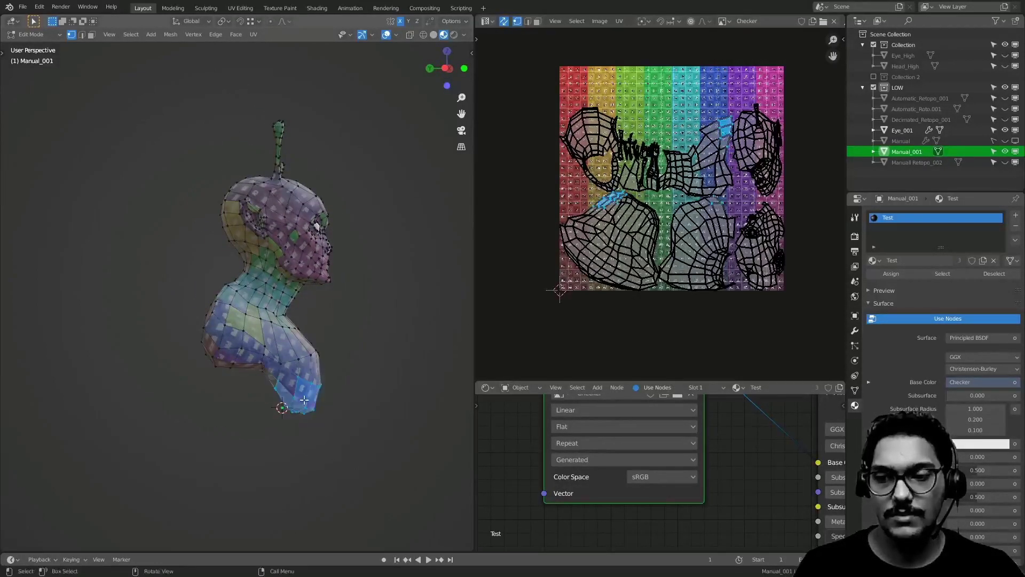
- Select the edge loop just inside the bust's lower rim and inspect it from underneath
{"action": "left_click", "coordinate": [280, 411], "text": "alt"}
{"action": "middle_click_drag", "start_coordinate": [280, 411], "coordinate": [395, 279]}
{"action": "scroll", "coordinate": [315, 261], "scroll_direction": "up", "scroll_amount": 2}
{"action": "middle_click_drag", "start_coordinate": [270, 209], "coordinate": [272, 259]}
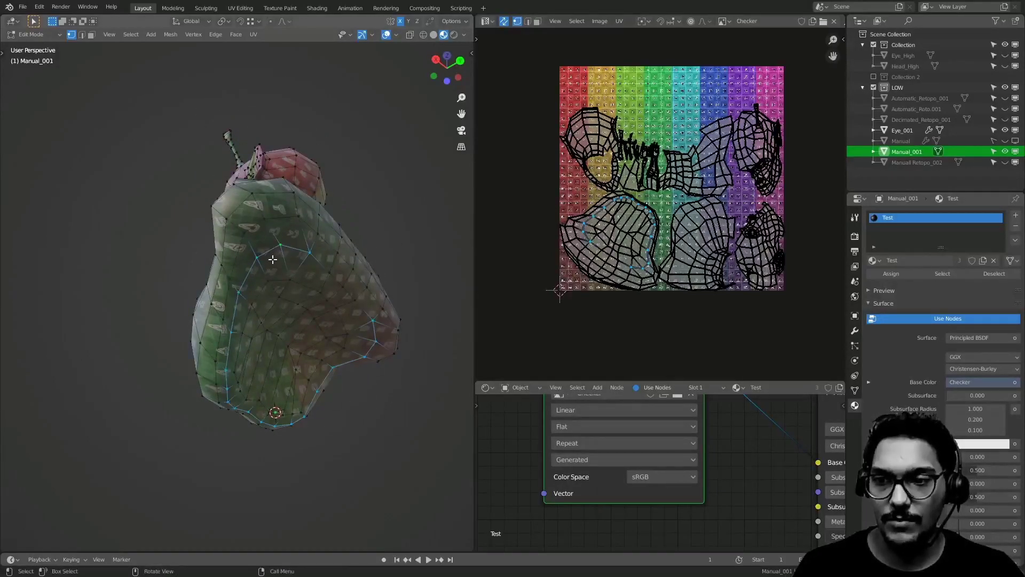
- Try alternative edge loops across the bust's underside and shoulder ends to find one that follows the rim
{"action": "left_click", "coordinate": [318, 255], "text": "alt"}
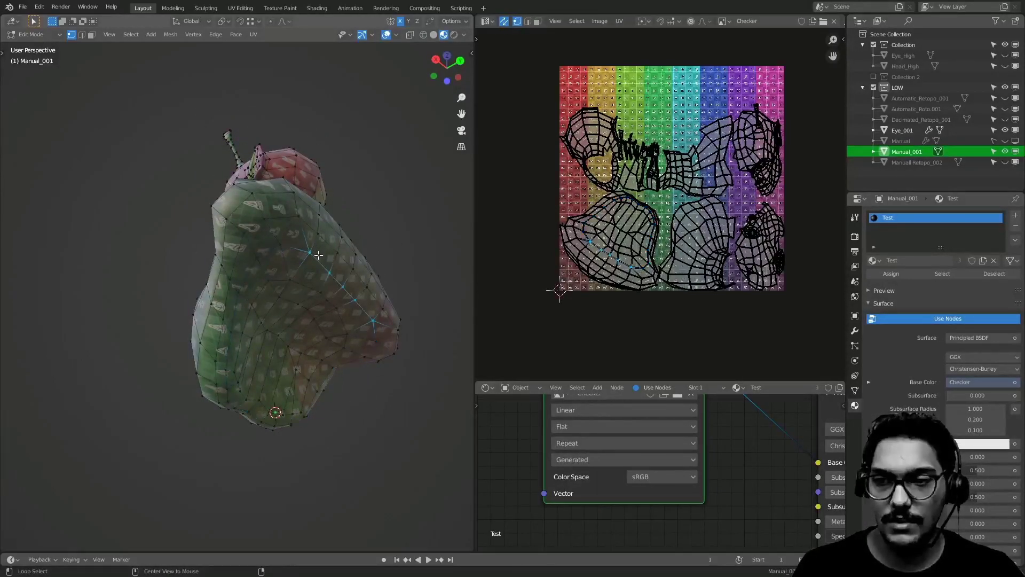
{"action": "middle_click_drag", "start_coordinate": [332, 269], "coordinate": [324, 275]}
{"action": "left_click", "coordinate": [345, 275], "text": "alt"}
{"action": "left_click", "coordinate": [326, 260], "text": "alt"}
{"action": "left_click", "coordinate": [293, 285], "text": "alt"}
{"action": "left_click", "coordinate": [233, 321], "text": "alt"}
{"action": "left_click", "coordinate": [236, 317], "text": "alt"}
{"action": "left_click", "coordinate": [238, 354], "text": "alt"}
{"action": "left_click", "coordinate": [248, 355], "text": "alt"}
{"action": "left_click", "coordinate": [231, 344], "text": "alt"}
- Check individual vertices where the underside loop ends near the shoulder, and reselect the loop running just inside the rim
{"action": "middle_click_drag", "start_coordinate": [231, 344], "coordinate": [350, 233]}
{"action": "scroll", "coordinate": [352, 240], "scroll_direction": "up", "scroll_amount": 4}
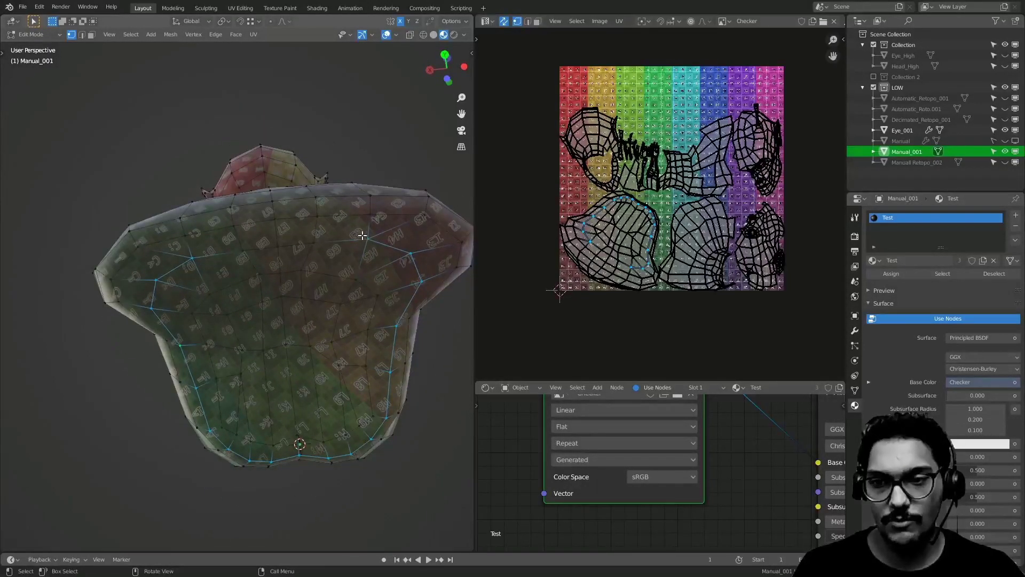
{"action": "left_click_drag", "start_coordinate": [376, 247], "coordinate": [377, 249]}
{"action": "left_click", "coordinate": [425, 283]}
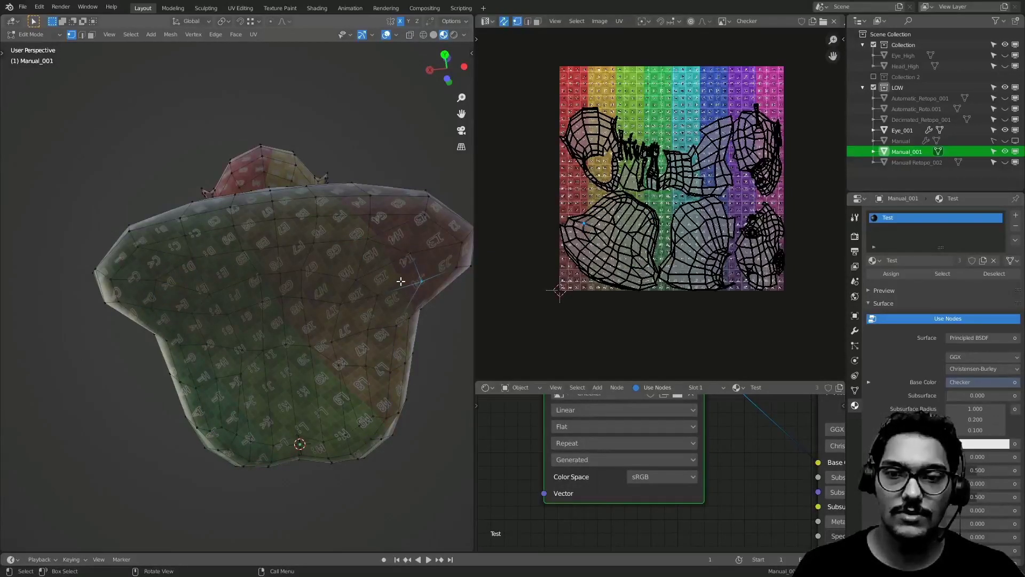
{"action": "left_click", "coordinate": [370, 241]}
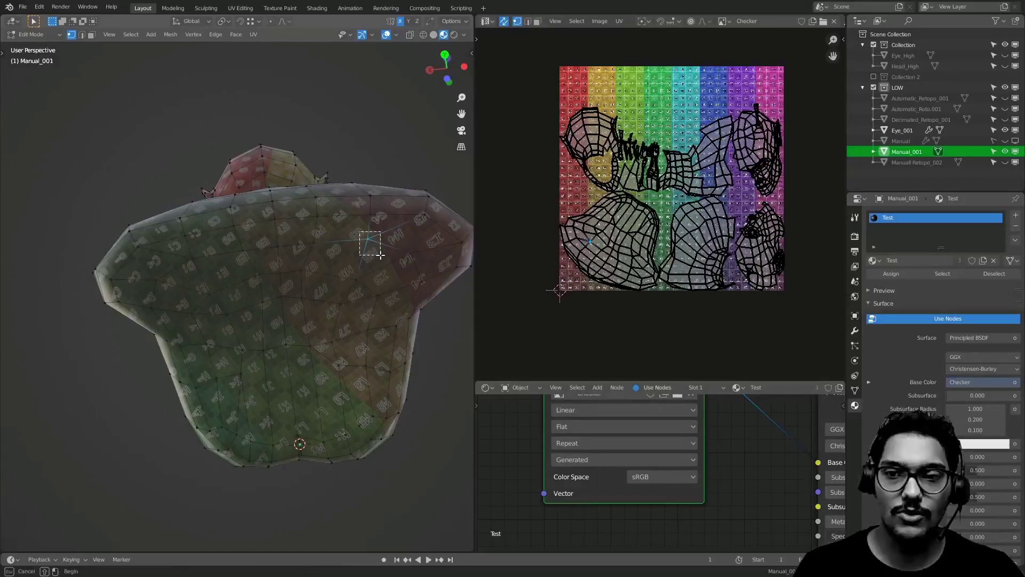
{"action": "left_click", "coordinate": [422, 280], "text": "alt"}
{"action": "scroll", "coordinate": [374, 307], "scroll_direction": "down", "scroll_amount": 1}
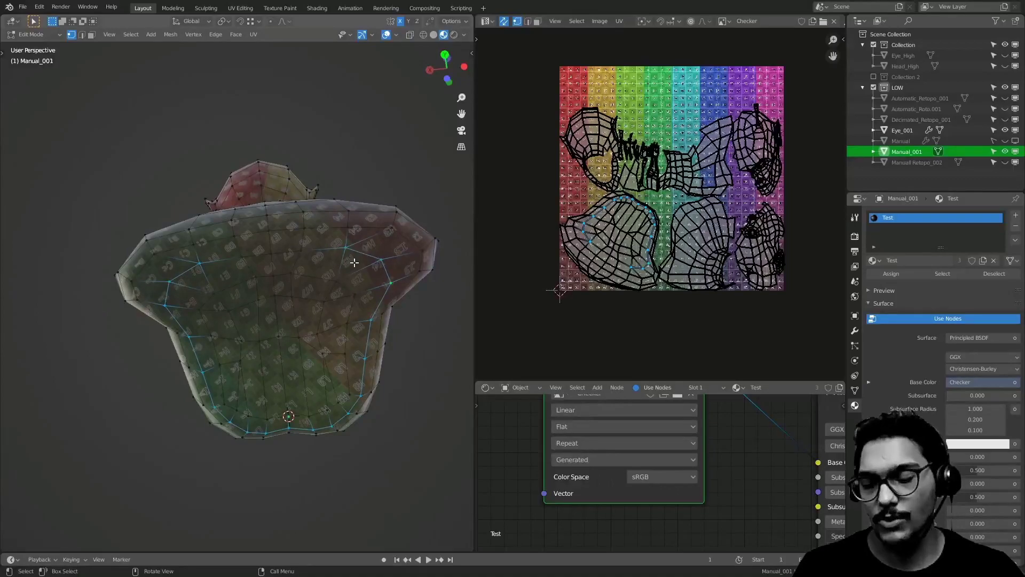
{"action": "key", "text": "ctrl+e"}
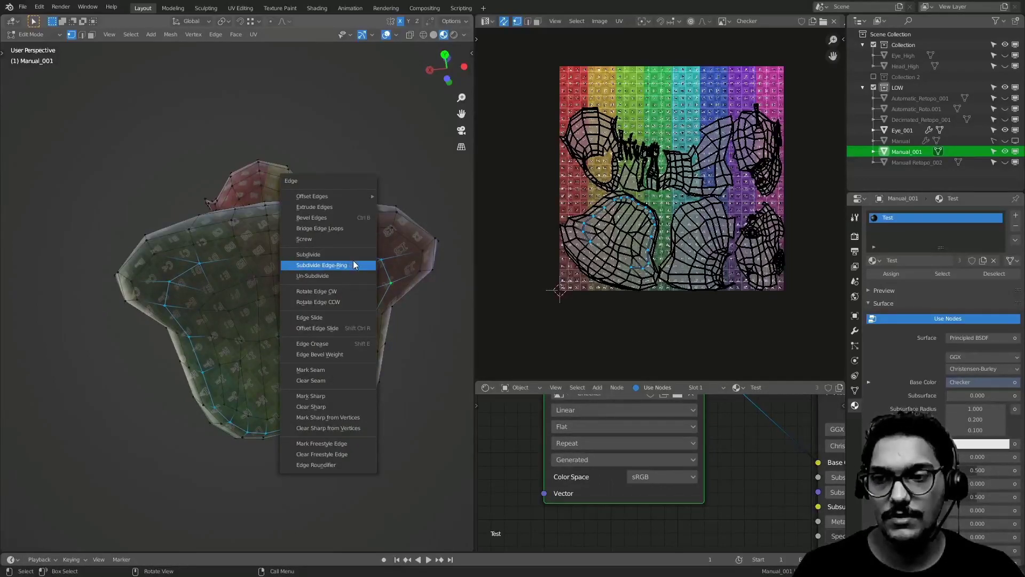
{"action": "left_click", "coordinate": [357, 254]}
{"action": "key", "text": "ctrl+z"}
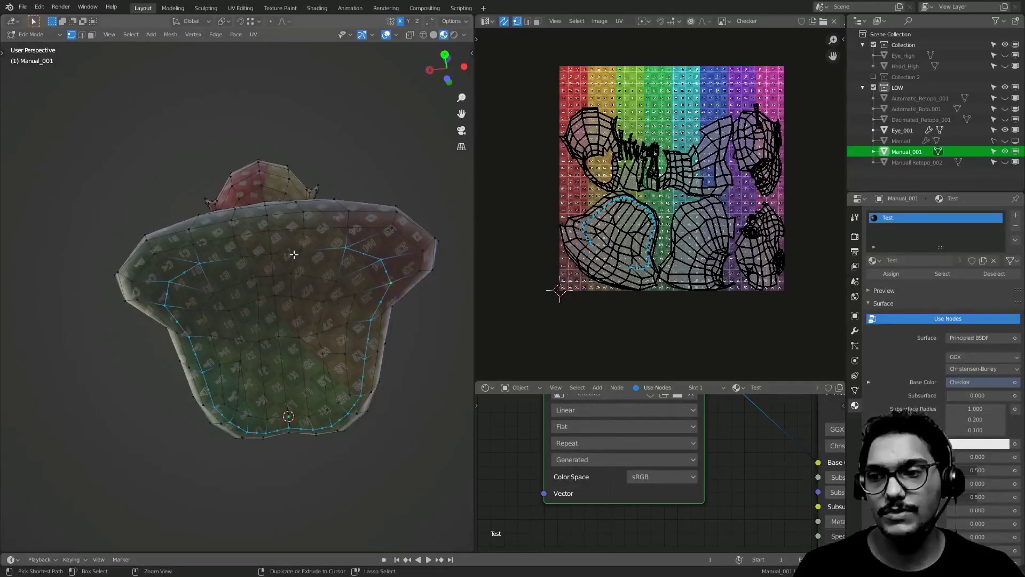
- Mark the selected underside rim loop as a seam and close it with a seam path across the back of the underside
{"action": "key", "text": "ctrl+e"}
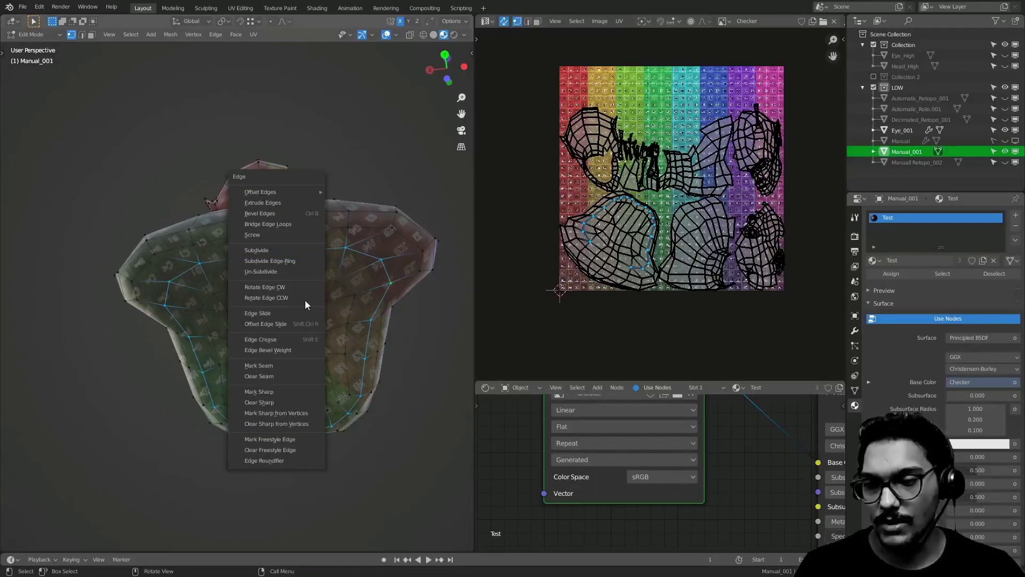
{"action": "left_click", "coordinate": [267, 365]}
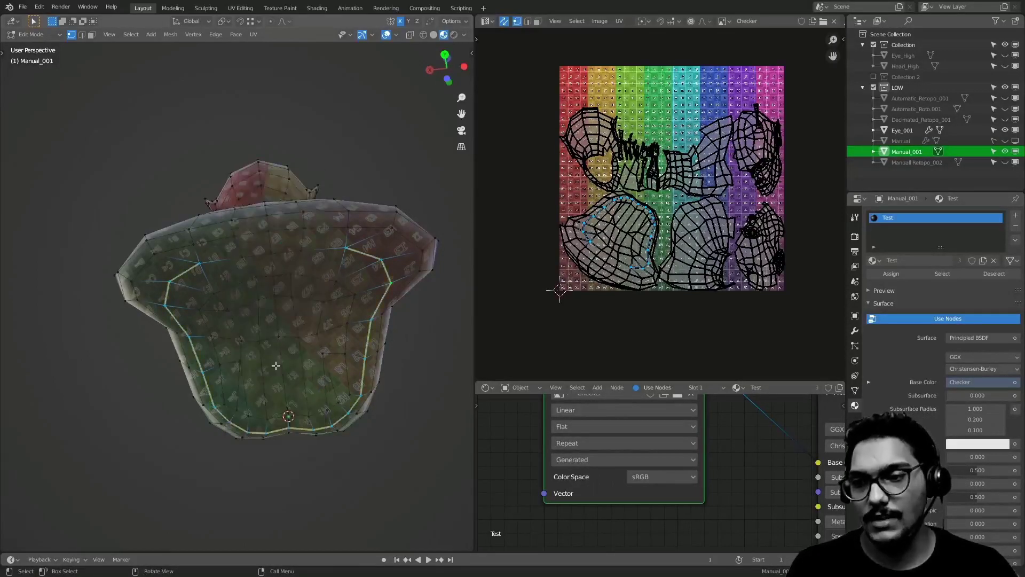
{"action": "middle_click_drag", "start_coordinate": [275, 364], "coordinate": [212, 247]}
{"action": "left_click", "coordinate": [212, 247]}
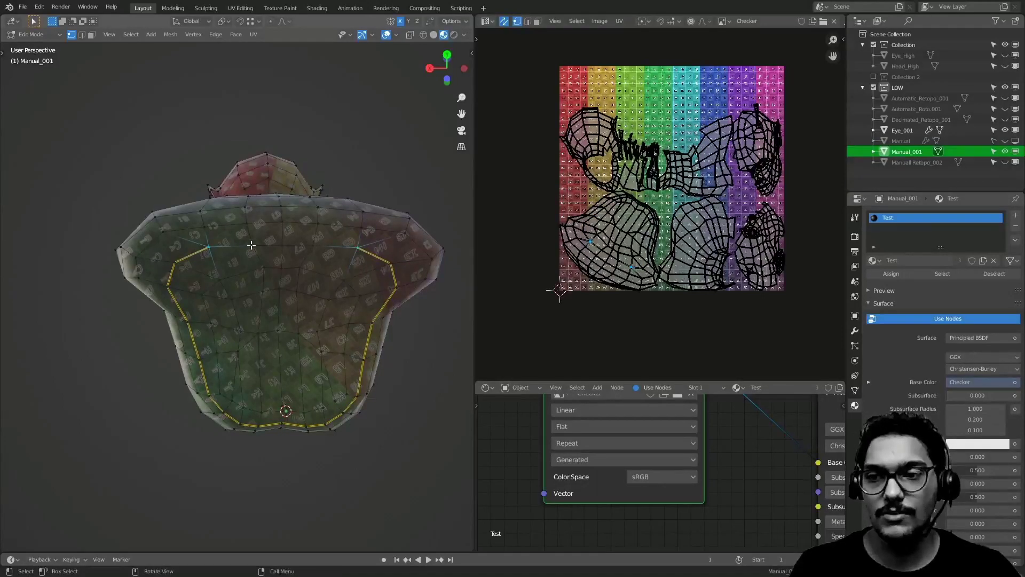
{"action": "left_click", "coordinate": [359, 246], "text": "ctrl"}
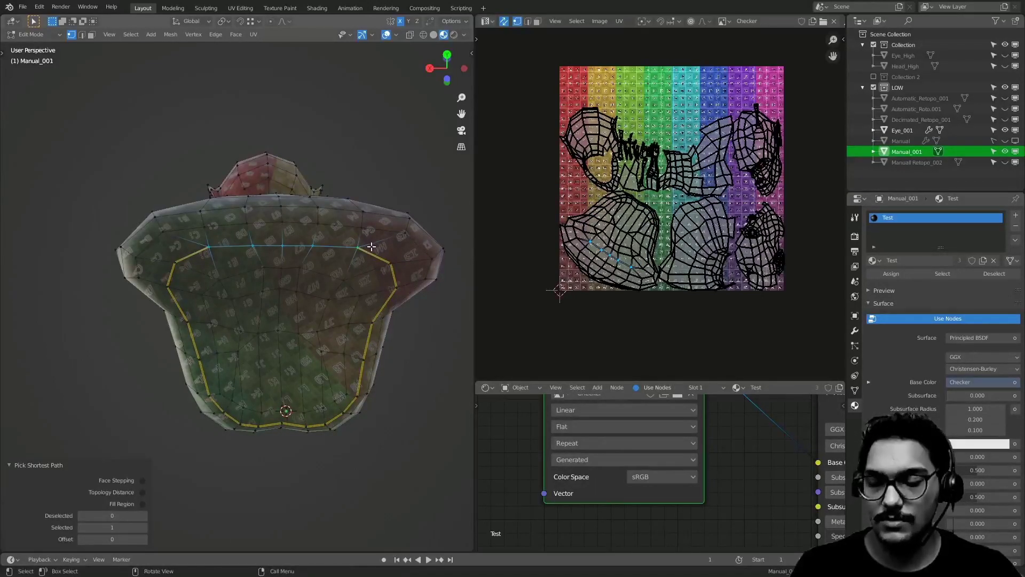
{"action": "key", "text": "ctrl+e"}
{"action": "left_click", "coordinate": [368, 246]}
{"action": "middle_click_drag", "start_coordinate": [325, 223], "coordinate": [251, 256]}
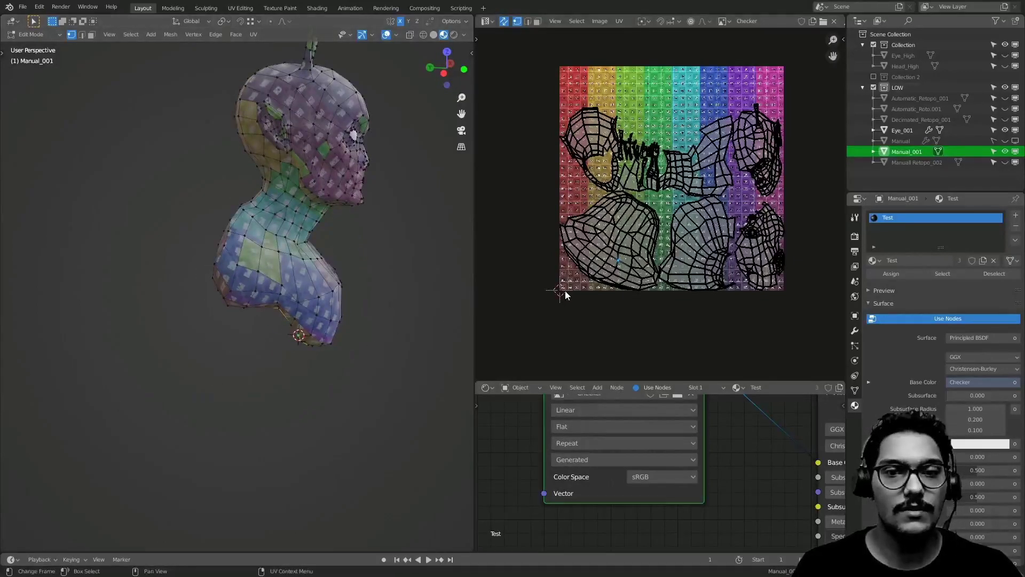
- Try the edge loop around the base of the neck as a possible seam location
{"action": "middle_click_drag", "start_coordinate": [363, 262], "coordinate": [469, 251]}
{"action": "scroll", "coordinate": [256, 235], "scroll_direction": "up", "scroll_amount": 3}
{"action": "middle_click_drag", "start_coordinate": [256, 232], "coordinate": [261, 257]}
{"action": "scroll", "coordinate": [261, 258], "scroll_direction": "up", "scroll_amount": 2}
{"action": "scroll", "coordinate": [260, 257], "scroll_direction": "up", "scroll_amount": 1}
{"action": "left_click", "coordinate": [277, 298], "text": "alt"}
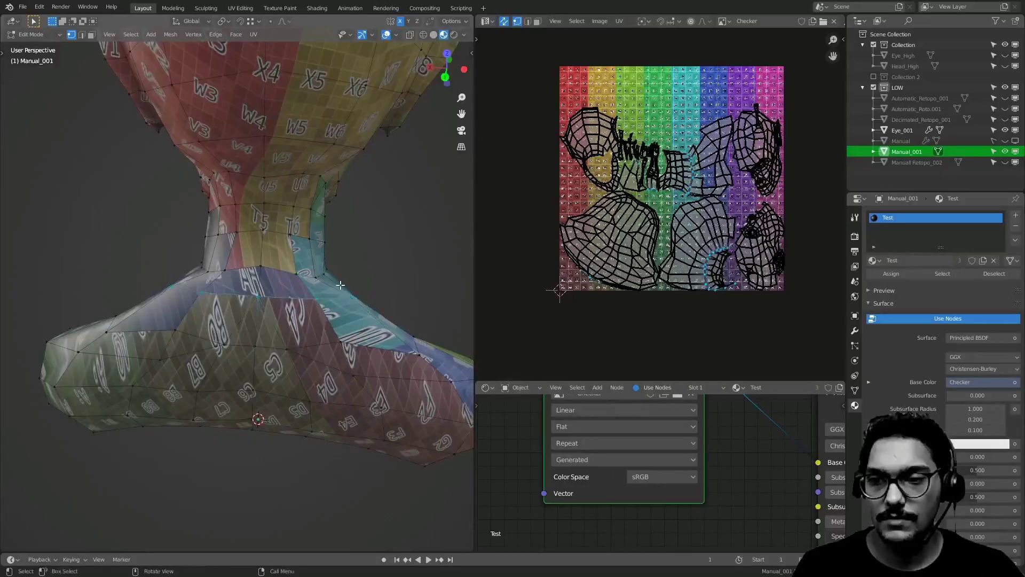
{"action": "scroll", "coordinate": [267, 299], "scroll_direction": "down", "scroll_amount": 5}
{"action": "middle_click_drag", "start_coordinate": [144, 301], "coordinate": [75, 299]}
{"action": "middle_click_drag", "start_coordinate": [208, 293], "coordinate": [216, 257]}
- Select the edge loop that runs beneath the jawline and mark it as a seam
{"action": "left_click", "coordinate": [602, 180], "text": "alt"}
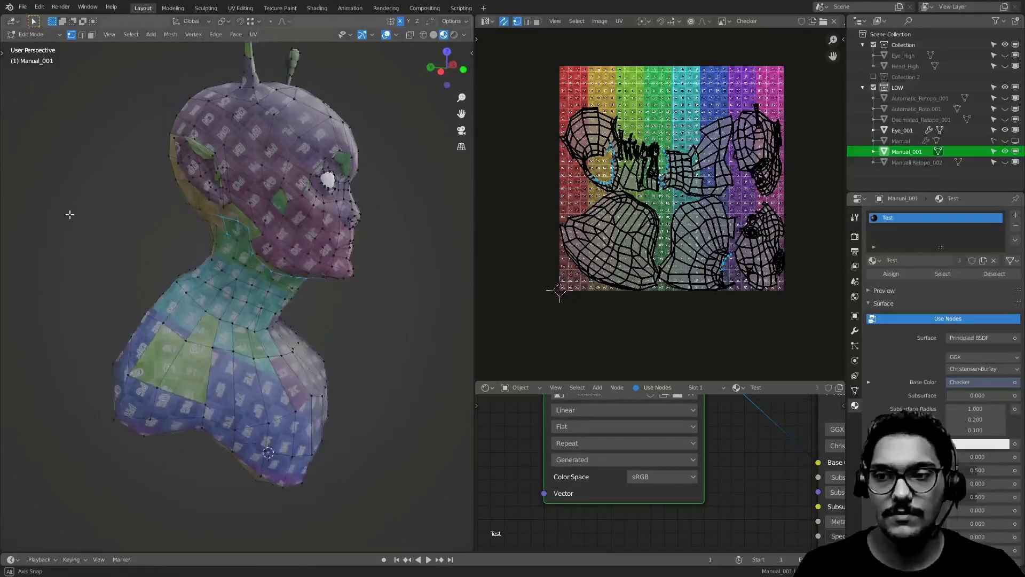
{"action": "scroll", "coordinate": [215, 171], "scroll_direction": "up", "scroll_amount": 5}
{"action": "left_click", "coordinate": [228, 168]}
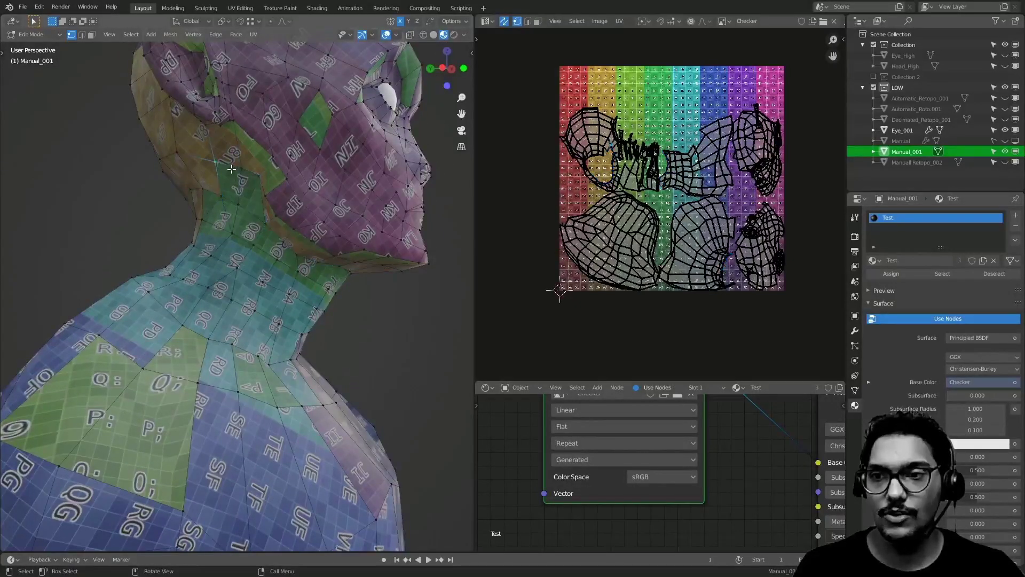
{"action": "left_click", "coordinate": [248, 167], "text": "alt"}
{"action": "middle_click_drag", "start_coordinate": [248, 167], "coordinate": [214, 228]}
{"action": "left_click", "coordinate": [315, 262], "text": "alt"}
{"action": "left_click", "coordinate": [280, 235], "text": "alt"}
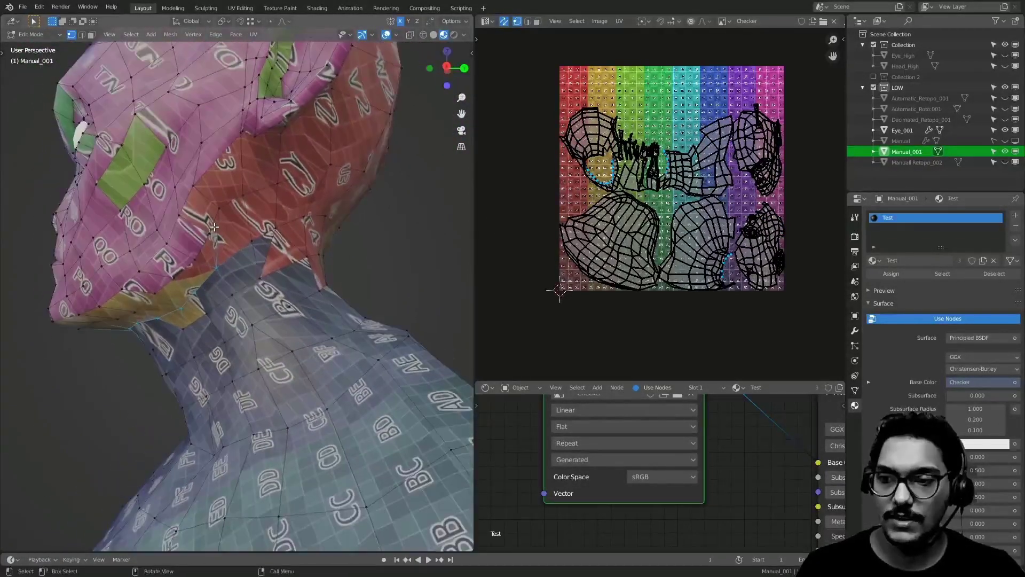
{"action": "key", "text": "ctrl+e"}
{"action": "left_click", "coordinate": [236, 265]}
- Select the edge loop around the back of the head where it meets the neck and mark it as a seam
{"action": "middle_click_drag", "start_coordinate": [236, 265], "coordinate": [235, 318], "text": "shift"}
{"action": "mouse_move", "coordinate": [235, 318]}
{"action": "middle_mouse_down"}
{"action": "mouse_move", "coordinate": [179, 320]}
{"action": "mouse_move", "coordinate": [221, 321]}
{"action": "middle_mouse_up"}
{"action": "left_click", "coordinate": [209, 295], "text": "alt"}
{"action": "middle_click_drag", "start_coordinate": [263, 260], "coordinate": [247, 274]}
{"action": "mouse_move", "coordinate": [318, 249]}
{"action": "middle_mouse_down"}
{"action": "mouse_move", "coordinate": [135, 261]}
{"action": "mouse_move", "coordinate": [326, 241]}
{"action": "middle_mouse_up"}
{"action": "middle_click_drag", "start_coordinate": [412, 250], "coordinate": [131, 256]}
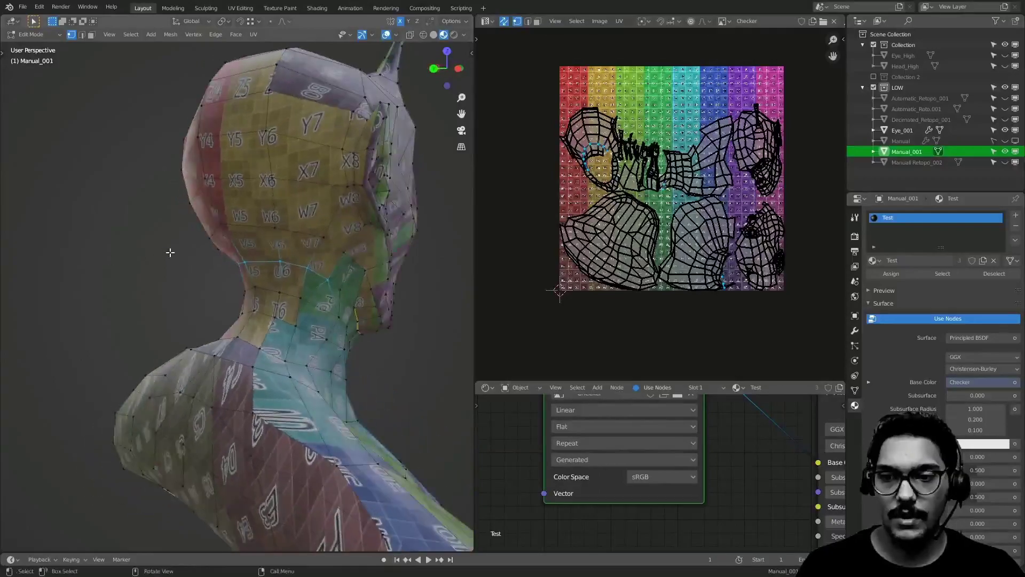
{"action": "middle_click_drag", "start_coordinate": [347, 300], "coordinate": [282, 306]}
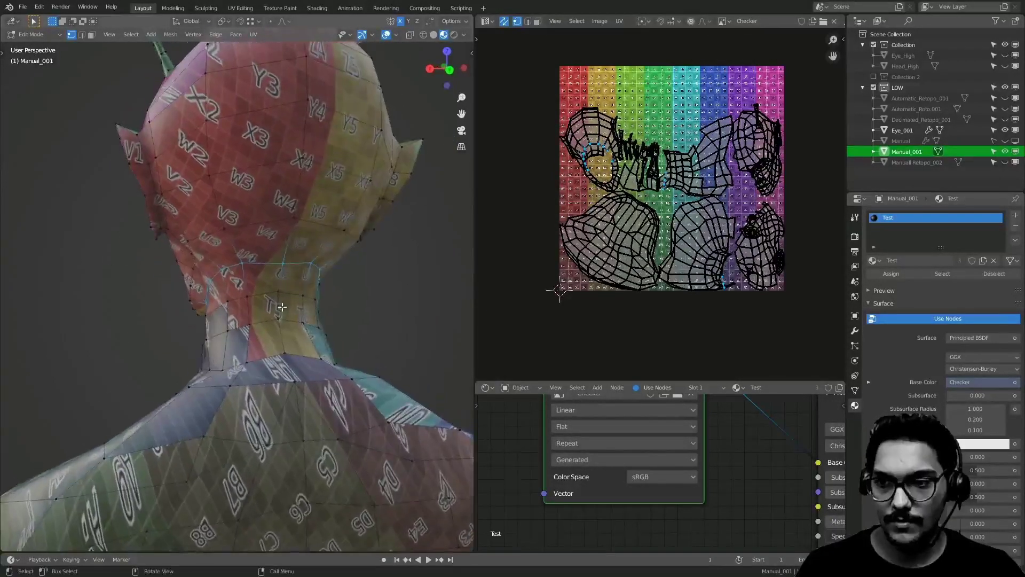
{"action": "key", "text": "ctrl+e"}
{"action": "left_click", "coordinate": [346, 293]}
- Select the centre edge path from the nape seam up the back of the head
{"action": "scroll", "coordinate": [263, 305], "scroll_direction": "down", "scroll_amount": 5}
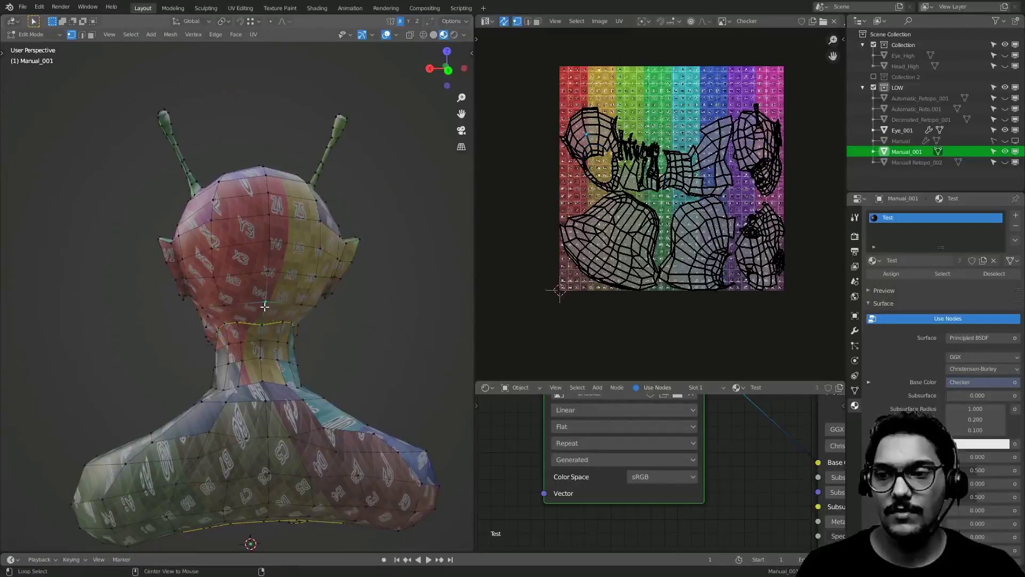
{"action": "middle_click_drag", "start_coordinate": [290, 265], "coordinate": [263, 316]}
{"action": "middle_click_drag", "start_coordinate": [258, 187], "coordinate": [262, 239]}
{"action": "left_click", "coordinate": [263, 242], "text": "ctrl"}
{"action": "middle_click_drag", "start_coordinate": [160, 320], "coordinate": [361, 286]}
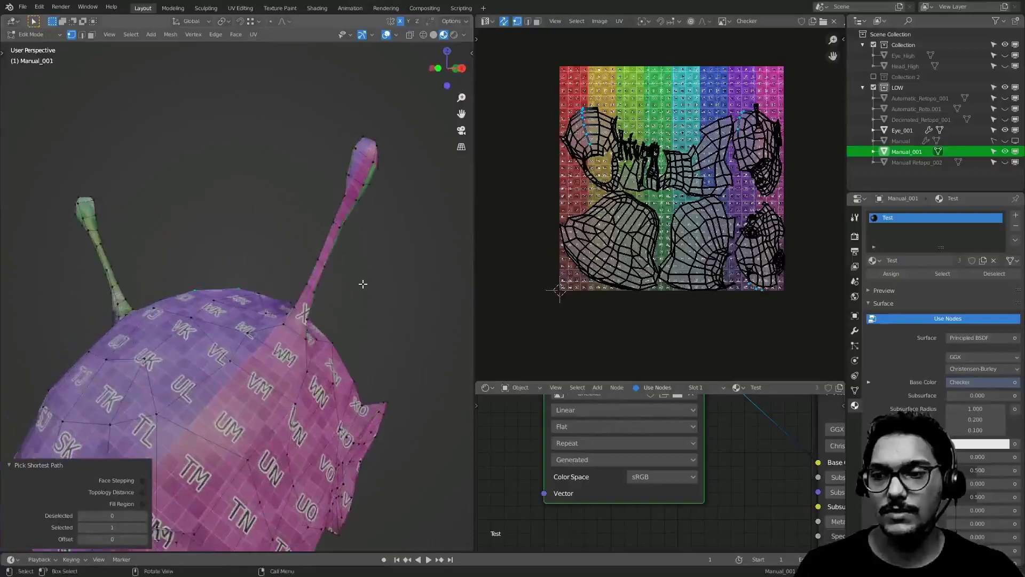
{"action": "scroll", "coordinate": [361, 286], "scroll_direction": "down", "scroll_amount": 4}
{"action": "middle_click_drag", "start_coordinate": [214, 288], "coordinate": [248, 307]}
- Complete the centre path over the crown to the forehead and mark it as a seam
{"action": "scroll", "coordinate": [254, 293], "scroll_direction": "up", "scroll_amount": 2}
{"action": "scroll", "coordinate": [254, 294], "scroll_direction": "down", "scroll_amount": 2}
{"action": "left_click", "coordinate": [249, 304], "text": "ctrl"}
{"action": "scroll", "coordinate": [299, 282], "scroll_direction": "up", "scroll_amount": 2}
{"action": "scroll", "coordinate": [299, 281], "scroll_direction": "down", "scroll_amount": 3}
{"action": "scroll", "coordinate": [275, 257], "scroll_direction": "up", "scroll_amount": 2}
{"action": "middle_click_drag", "start_coordinate": [225, 265], "coordinate": [432, 224]}
{"action": "middle_click_drag", "start_coordinate": [299, 275], "coordinate": [312, 345]}
{"action": "middle_click_drag", "start_coordinate": [231, 222], "coordinate": [249, 251]}
{"action": "scroll", "coordinate": [216, 231], "scroll_direction": "up", "scroll_amount": 4}
{"action": "key", "text": "ctrl+e"}
{"action": "left_click", "coordinate": [280, 260]}
- Examine the marked seams on the bust from the front, sides, back and underneath
{"action": "scroll", "coordinate": [280, 260], "scroll_direction": "down", "scroll_amount": 5}
{"action": "scroll", "coordinate": [285, 254], "scroll_direction": "up", "scroll_amount": 1}
{"action": "middle_click_drag", "start_coordinate": [240, 331], "coordinate": [273, 285], "text": "shift"}
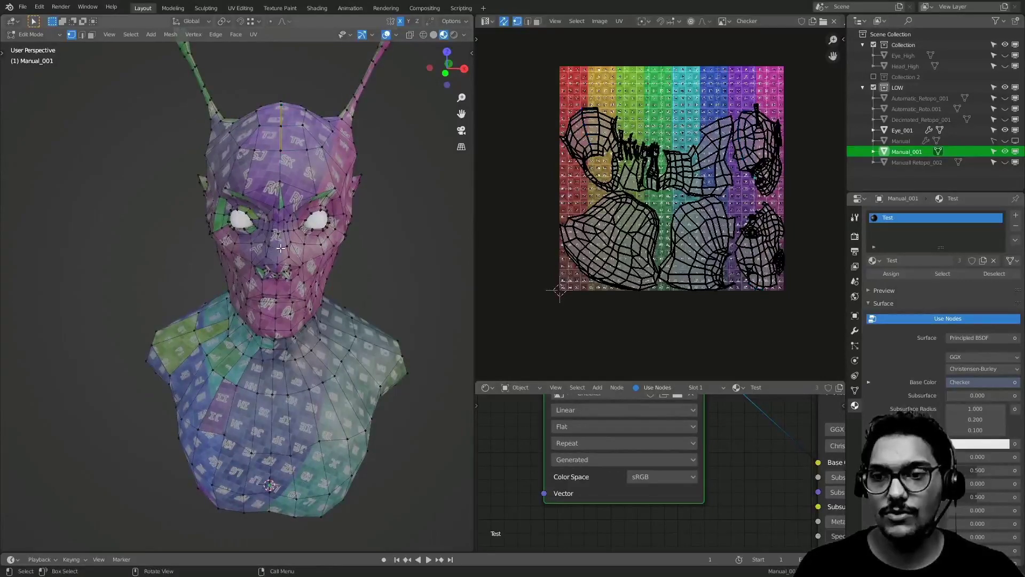
{"action": "middle_click_drag", "start_coordinate": [275, 248], "coordinate": [66, 260]}
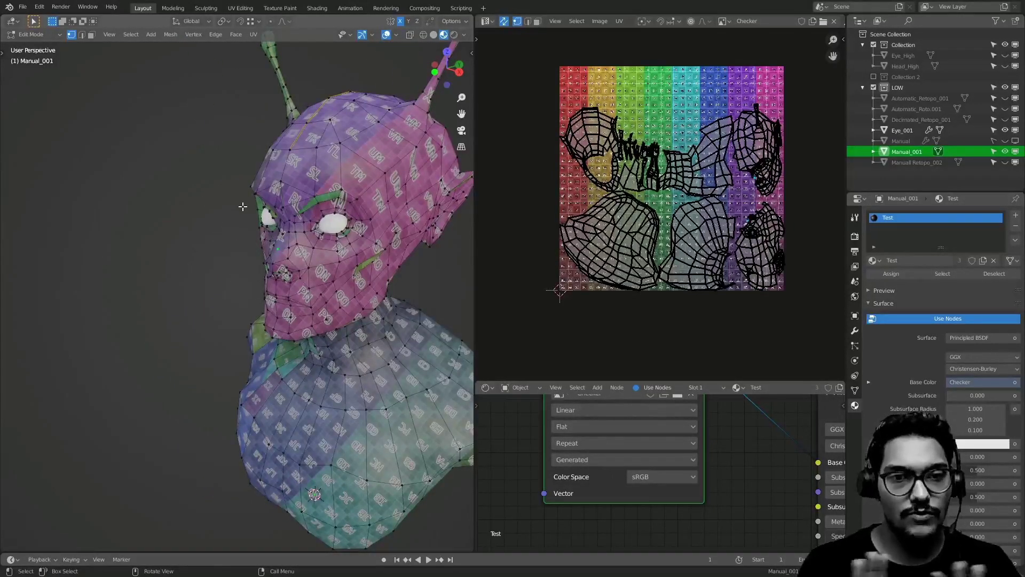
{"action": "scroll", "coordinate": [289, 240], "scroll_direction": "down", "scroll_amount": 1}
{"action": "middle_click_drag", "start_coordinate": [288, 241], "coordinate": [419, 249]}
{"action": "middle_click_drag", "start_coordinate": [299, 261], "coordinate": [119, 212], "text": "shift"}
{"action": "scroll", "coordinate": [306, 217], "scroll_direction": "up", "scroll_amount": 2}
{"action": "scroll", "coordinate": [260, 197], "scroll_direction": "up", "scroll_amount": 2}
{"action": "middle_click_drag", "start_coordinate": [197, 215], "coordinate": [429, 291]}
{"action": "scroll", "coordinate": [335, 255], "scroll_direction": "down", "scroll_amount": 1}
{"action": "scroll", "coordinate": [336, 255], "scroll_direction": "down", "scroll_amount": 1}
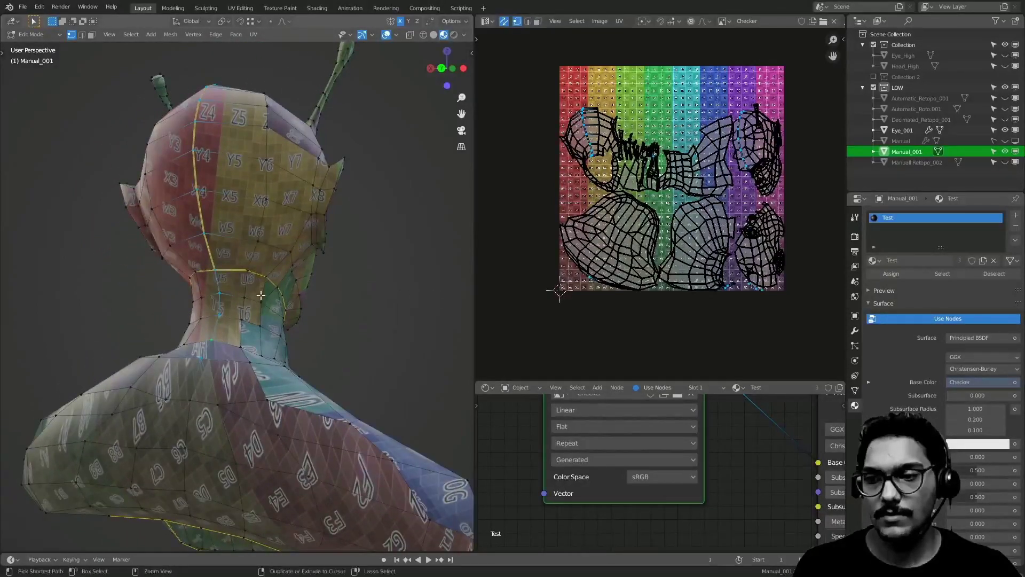
{"action": "scroll", "coordinate": [268, 282], "scroll_direction": "down", "scroll_amount": 4}
{"action": "middle_click_drag", "start_coordinate": [221, 357], "coordinate": [439, 356]}
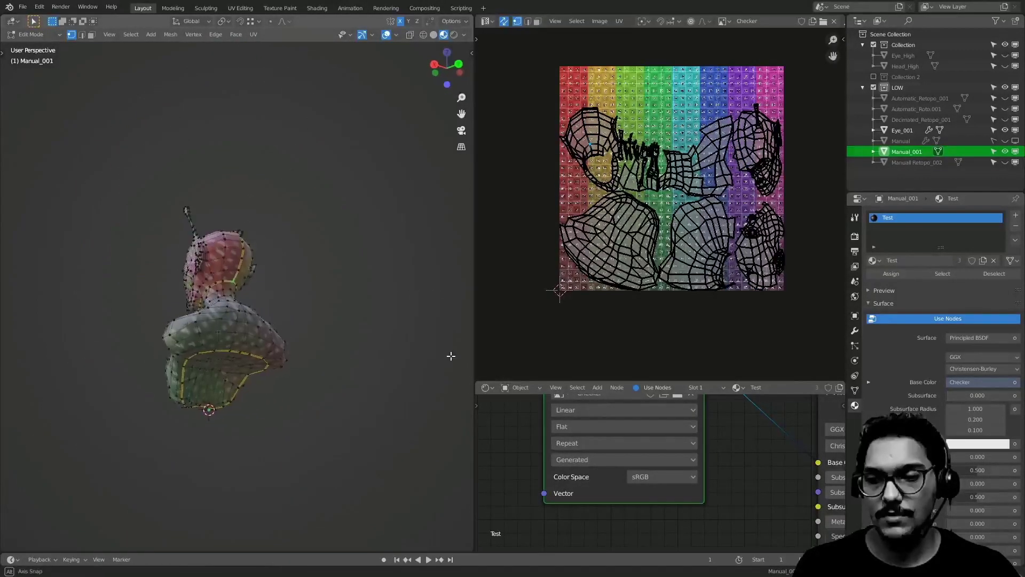
{"action": "middle_click_drag", "start_coordinate": [365, 455], "coordinate": [94, 384]}
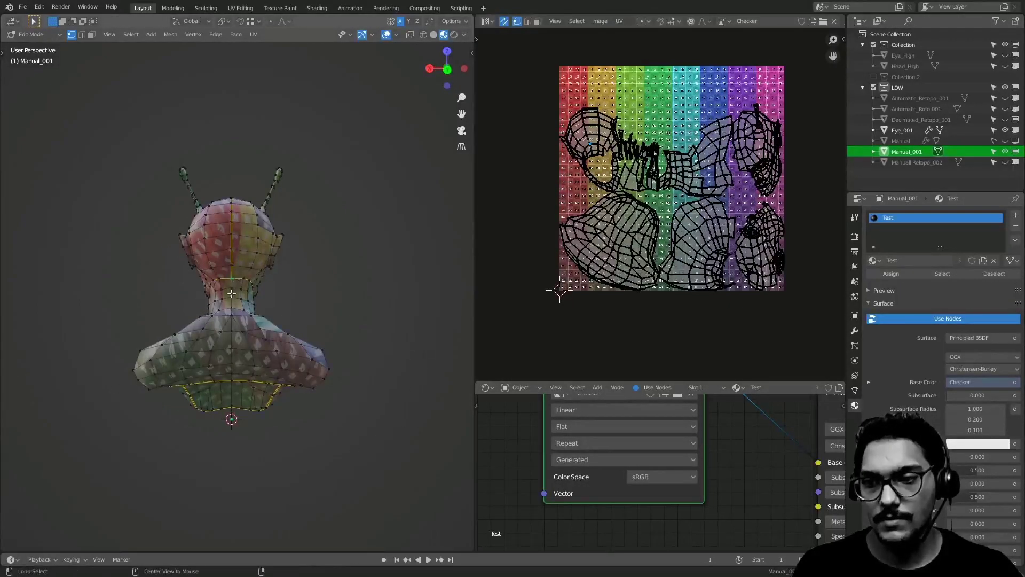
- Select the centre edge path from the nape down the back to the underside seam and mark it as a seam
{"action": "scroll", "coordinate": [231, 293], "scroll_direction": "up", "scroll_amount": 6}
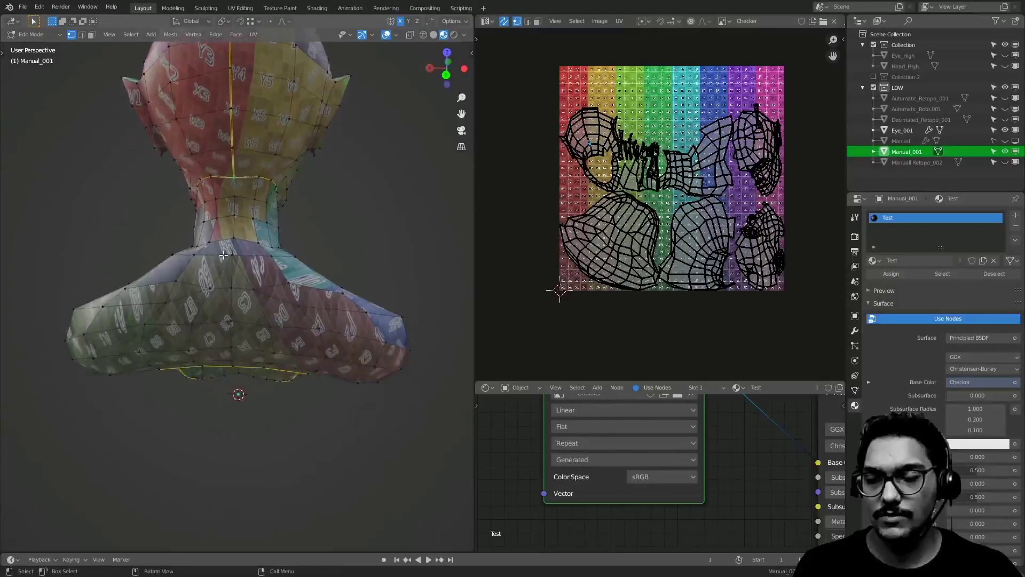
{"action": "left_click", "coordinate": [231, 361], "text": "ctrl"}
{"action": "middle_click_drag", "start_coordinate": [231, 361], "coordinate": [273, 264]}
{"action": "right_click", "coordinate": [284, 266]}
{"action": "left_click", "coordinate": [283, 271]}
{"action": "scroll", "coordinate": [288, 275], "scroll_direction": "down", "scroll_amount": 4}
{"action": "middle_click_drag", "start_coordinate": [293, 281], "coordinate": [283, 303]}
- Select the whole mesh and unwrap it along the marked seams
{"action": "key", "text": "a"}
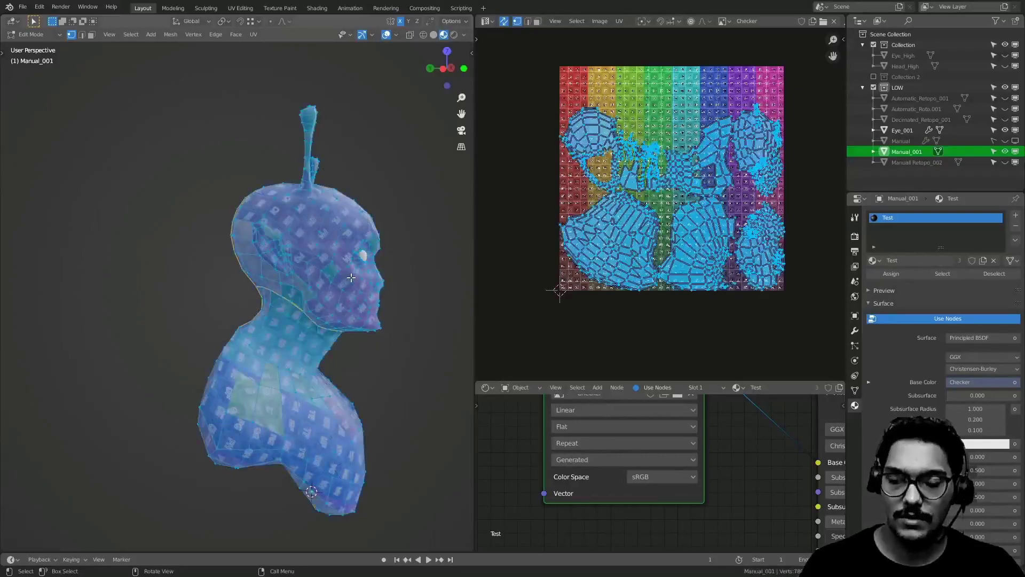
{"action": "key", "text": "u"}
{"action": "left_click", "coordinate": [337, 227]}
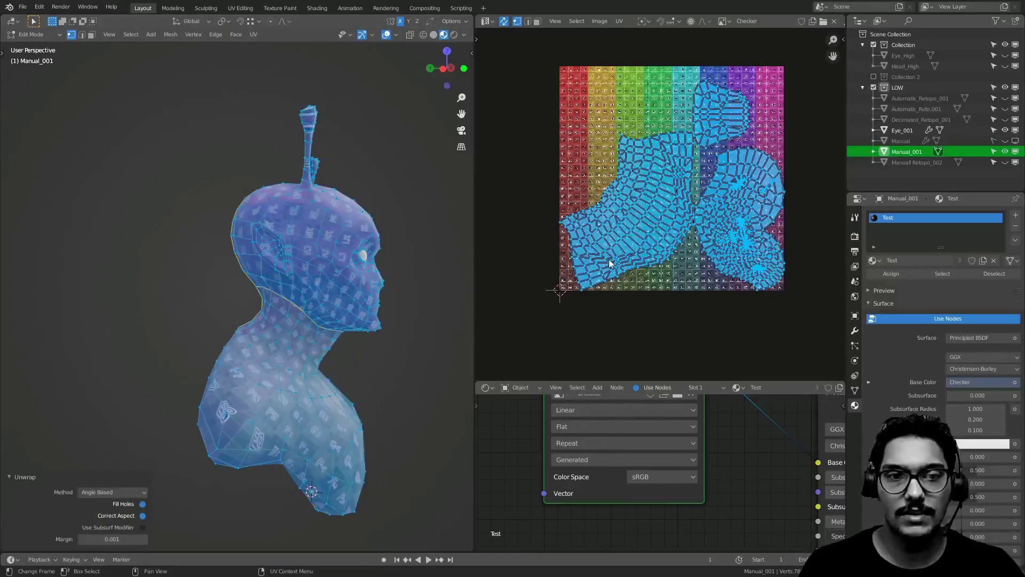
{"action": "middle_click_drag", "start_coordinate": [643, 248], "coordinate": [627, 260]}
- Select a patch of faces on the shoulder to check where it lies in the new UV layout
{"action": "mouse_move", "coordinate": [291, 398]}
{"action": "middle_mouse_down"}
{"action": "mouse_move", "coordinate": [255, 407]}
{"action": "mouse_move", "coordinate": [293, 400]}
{"action": "middle_mouse_up"}
{"action": "middle_click_drag", "start_coordinate": [321, 395], "coordinate": [284, 304], "text": "shift"}
{"action": "left_click", "coordinate": [283, 303]}
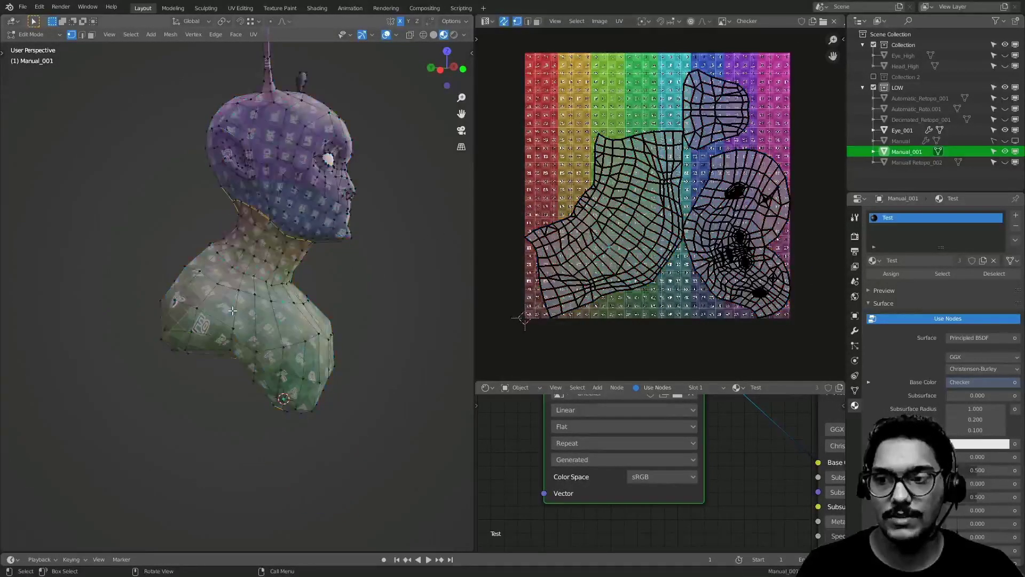
{"action": "left_click_drag", "start_coordinate": [235, 287], "coordinate": [302, 380]}
{"action": "middle_click_drag", "start_coordinate": [345, 311], "coordinate": [318, 321]}
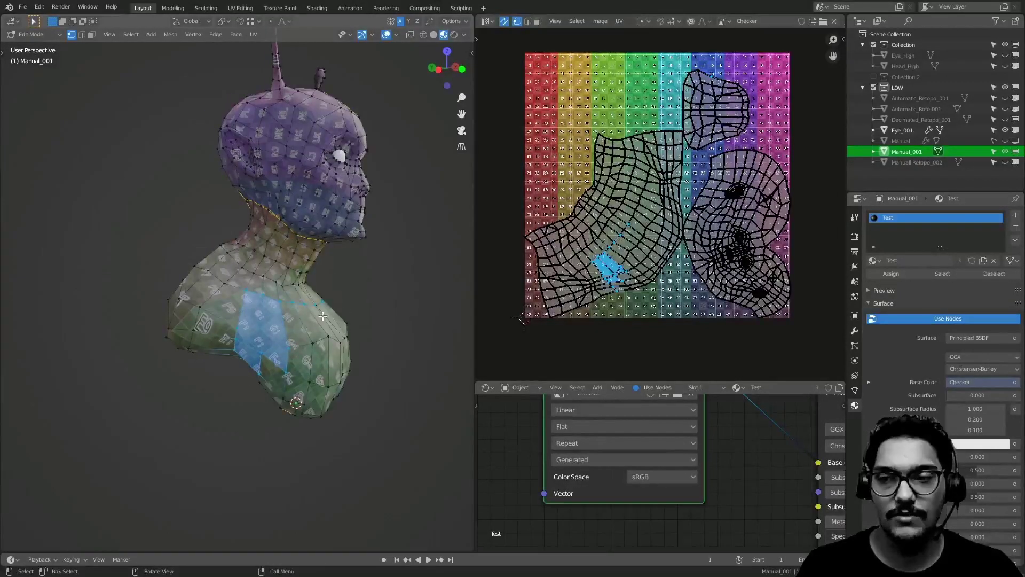
{"action": "key", "text": "alt+a"}
- Apply Smart UV Project to the whole mesh with an 89° angle limit and zero island margin
{"action": "key", "text": "a"}
{"action": "key", "text": "u"}
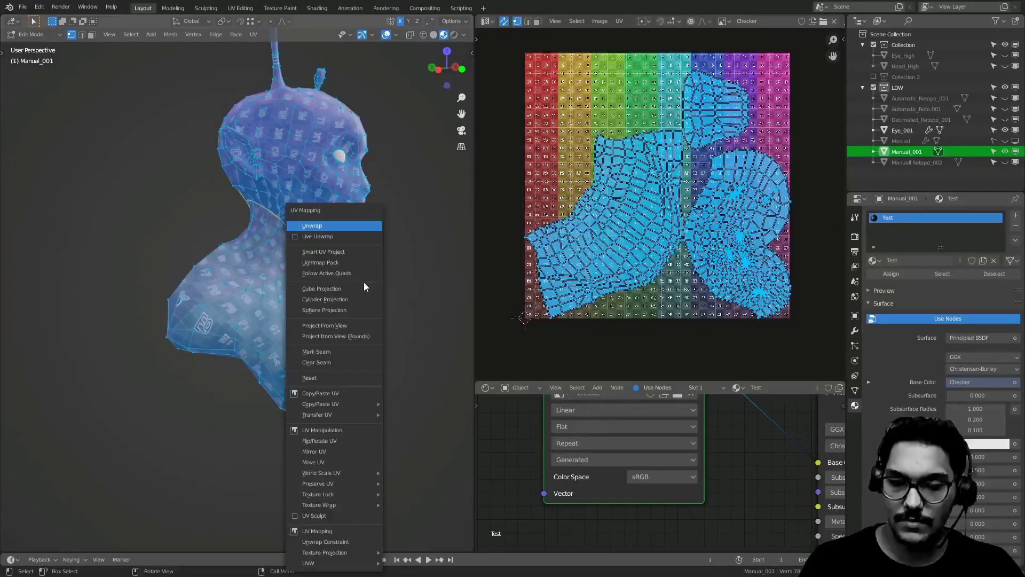
{"action": "left_click", "coordinate": [351, 252]}
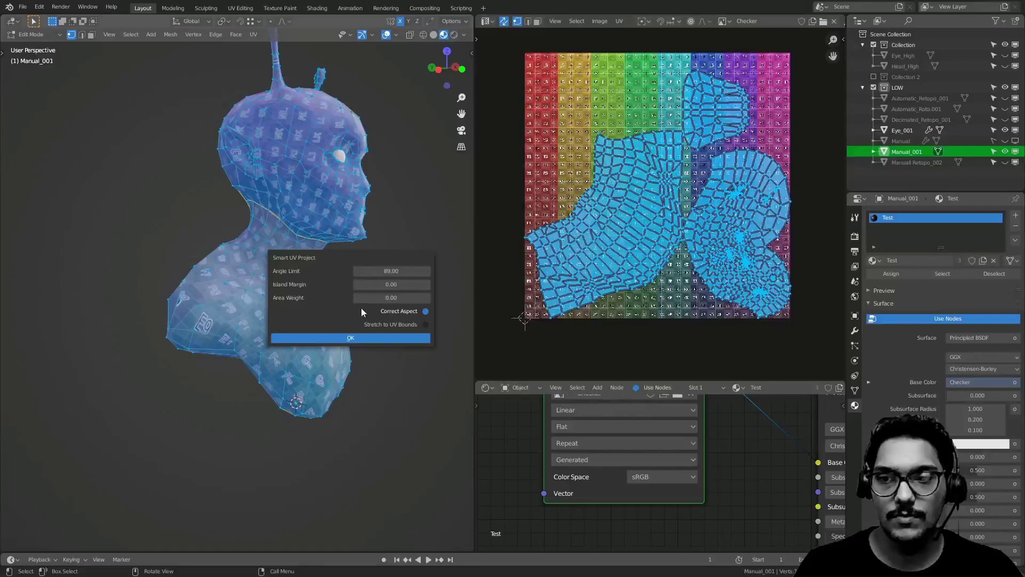
{"action": "left_click", "coordinate": [389, 337]}
{"action": "key", "text": "alt+a"}
- Switch to face selection and pick linked UV islands individually to examine how Smart UV Project divided the head
{"action": "scroll", "coordinate": [731, 294], "scroll_direction": "down", "scroll_amount": 1}
{"action": "left_click_drag", "start_coordinate": [732, 289], "coordinate": [733, 292]}
{"action": "key", "text": "alt+a"}
{"action": "key", "text": "3"}
{"action": "key", "text": "l"}
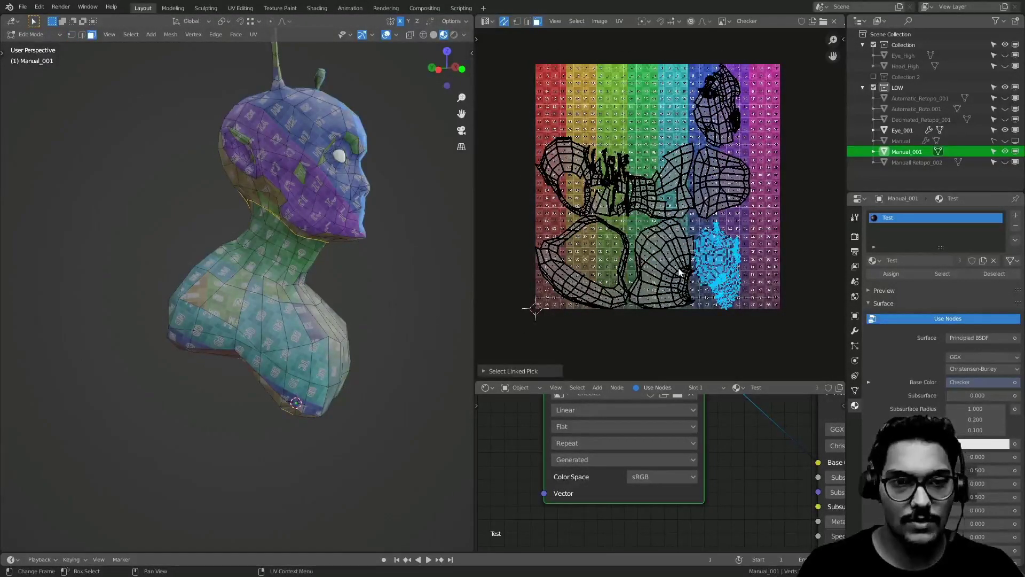
{"action": "key", "text": "l"}
{"action": "key", "text": "l"}
{"action": "key", "text": "alt+a"}
{"action": "key", "text": "l"}
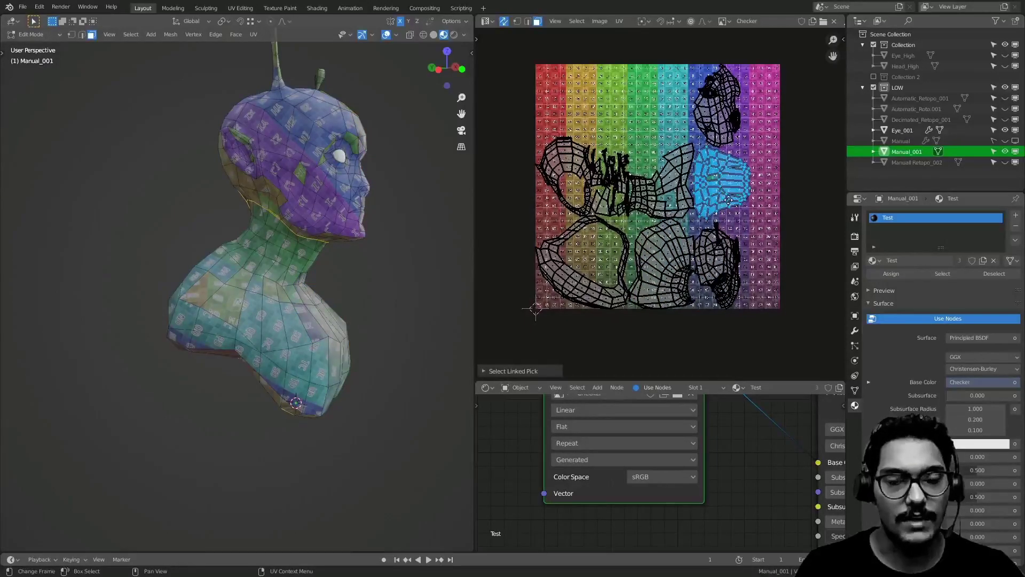
- Select the large torso island in the UV layout and compare it with the area it covers on the bust
{"action": "middle_click_drag", "start_coordinate": [726, 194], "coordinate": [675, 202]}
{"action": "middle_click_drag", "start_coordinate": [122, 310], "coordinate": [4, 310]}
{"action": "middle_click_drag", "start_coordinate": [640, 255], "coordinate": [750, 248]}
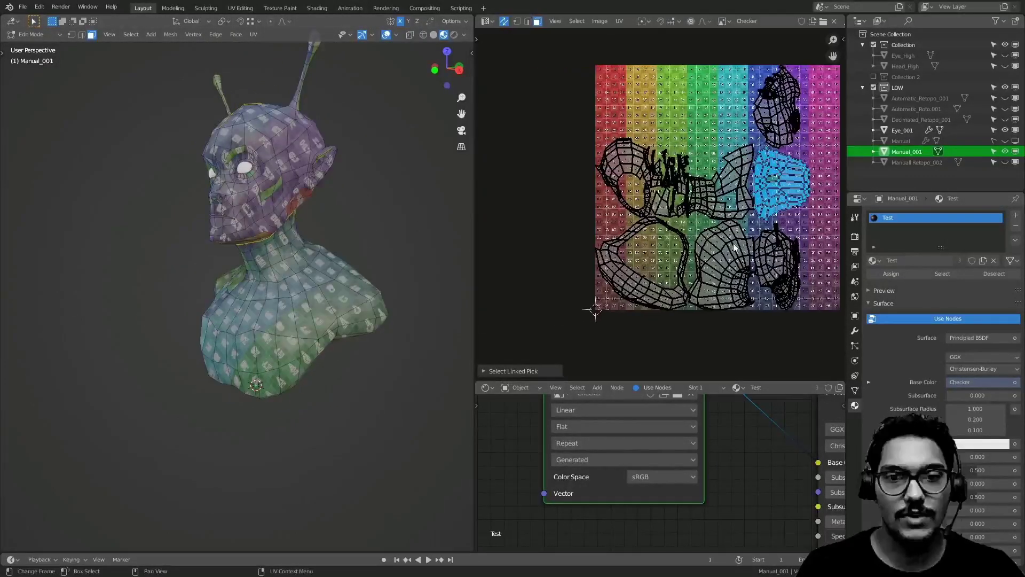
{"action": "key", "text": "l"}
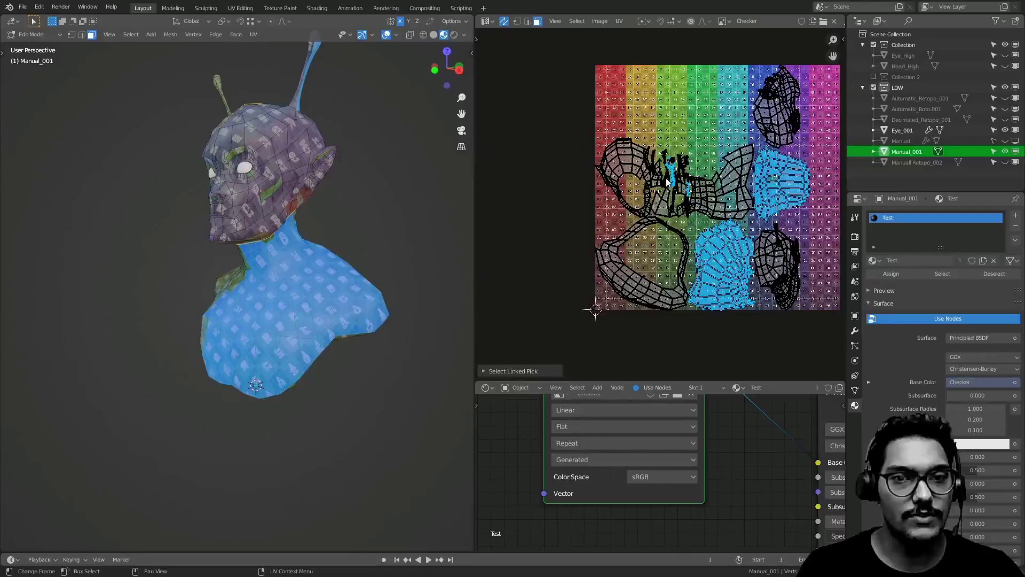
{"action": "key", "text": "alt+a"}
- Pick the small fragmented UV islands individually and check them against the bust
{"action": "scroll", "coordinate": [651, 154], "scroll_direction": "up", "scroll_amount": 8}
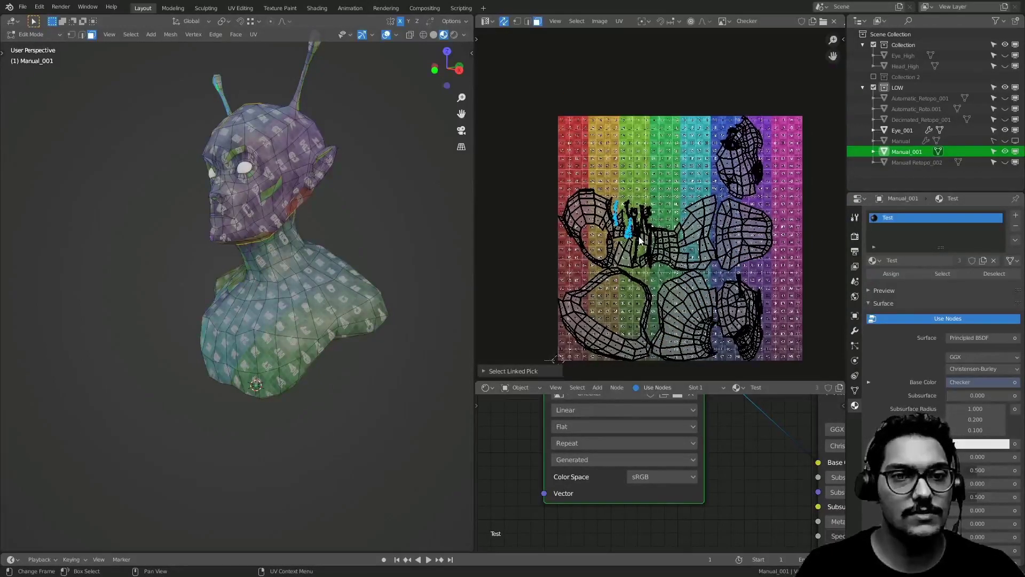
{"action": "key", "text": "alt+a"}
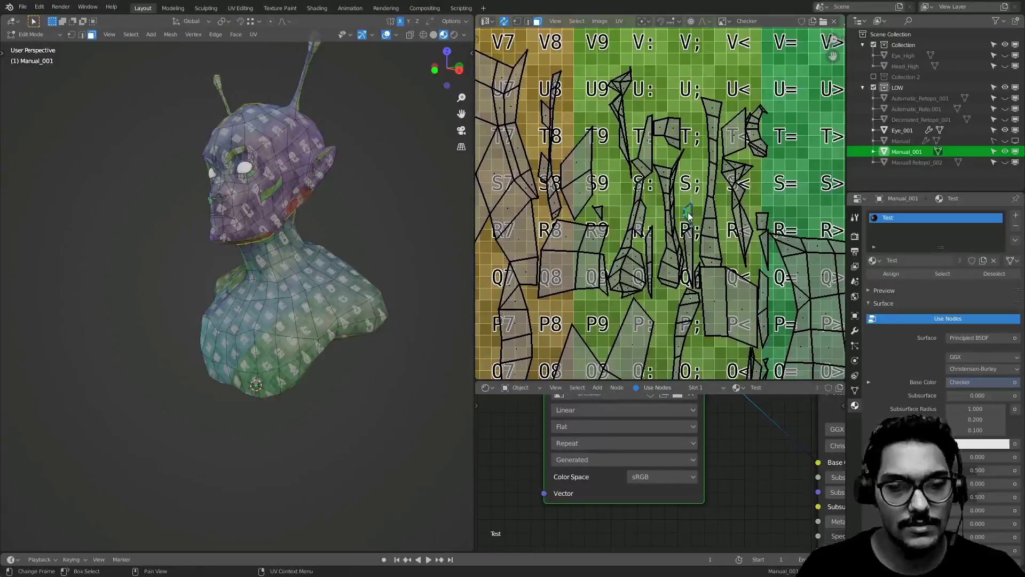
{"action": "key", "text": "l"}
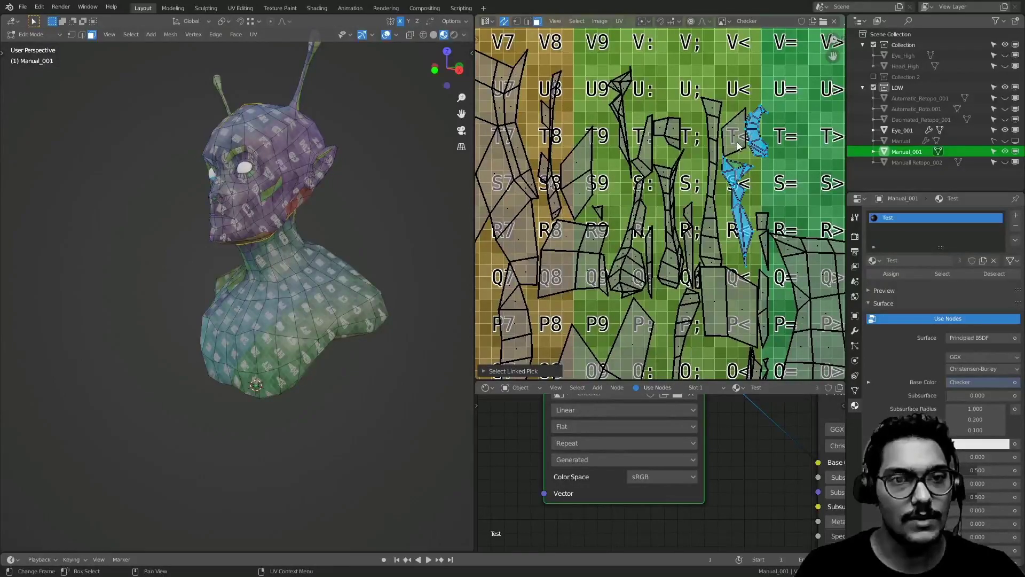
{"action": "key", "text": "alt+a"}
{"action": "key", "text": "l"}
{"action": "middle_click_drag", "start_coordinate": [304, 256], "coordinate": [382, 277]}
{"action": "middle_click_drag", "start_coordinate": [313, 215], "coordinate": [373, 227]}
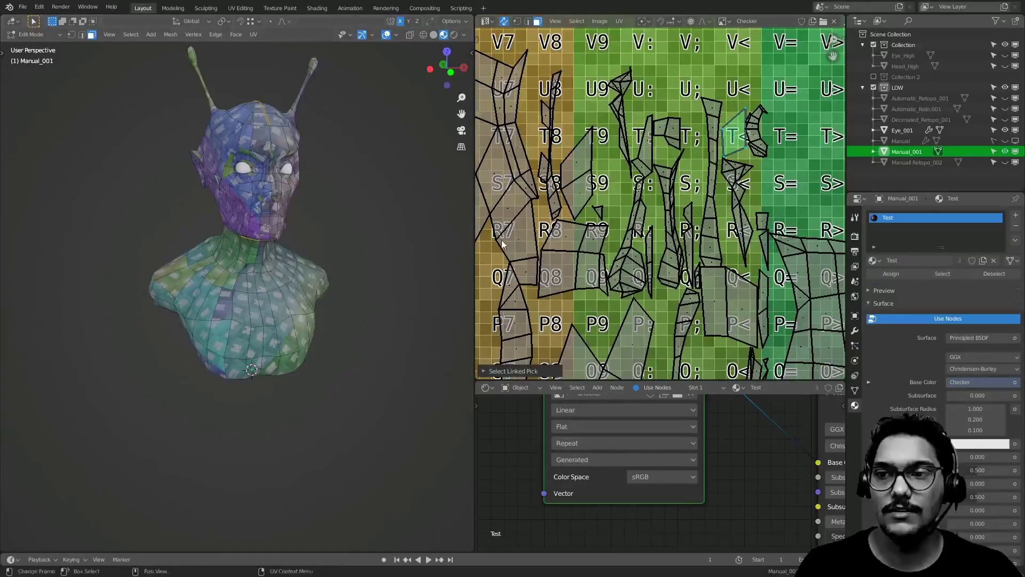
- Select the whole bust mesh and unwrap it along the marked seams with the Angle Based method and 0.001 margin
{"action": "scroll", "coordinate": [641, 265], "scroll_direction": "down", "scroll_amount": 10}
{"action": "scroll", "coordinate": [621, 305], "scroll_direction": "up", "scroll_amount": 3}
{"action": "scroll", "coordinate": [283, 268], "scroll_direction": "up", "scroll_amount": 2}
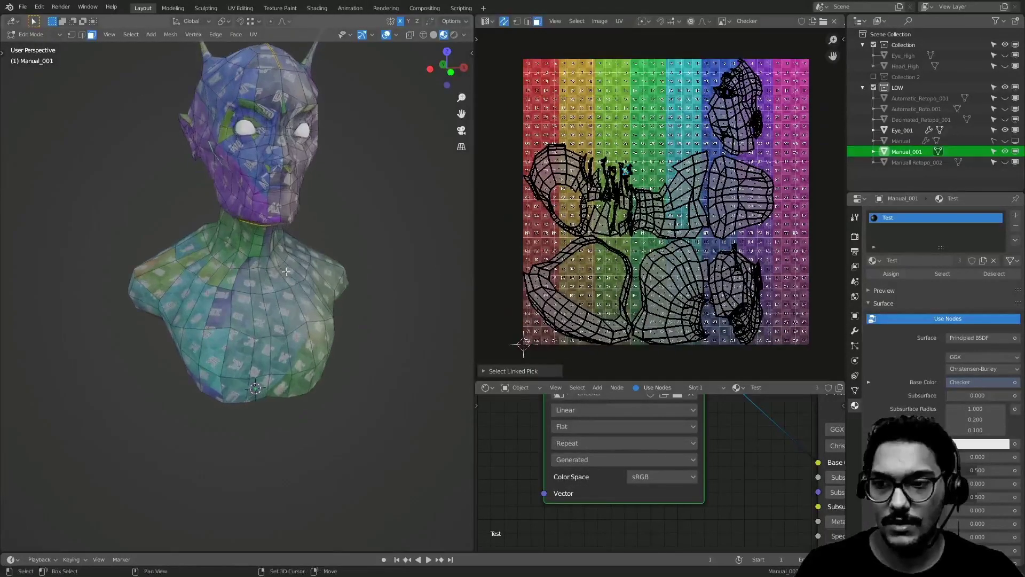
{"action": "middle_click_drag", "start_coordinate": [283, 268], "coordinate": [262, 306]}
{"action": "key", "text": "z"}
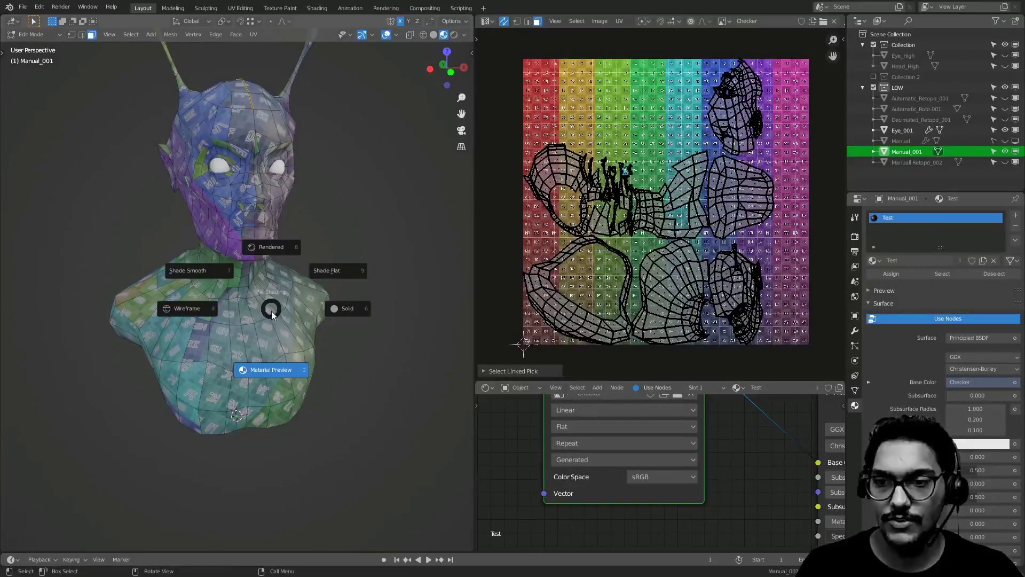
{"action": "key", "text": "Escape"}
{"action": "key", "text": "a"}
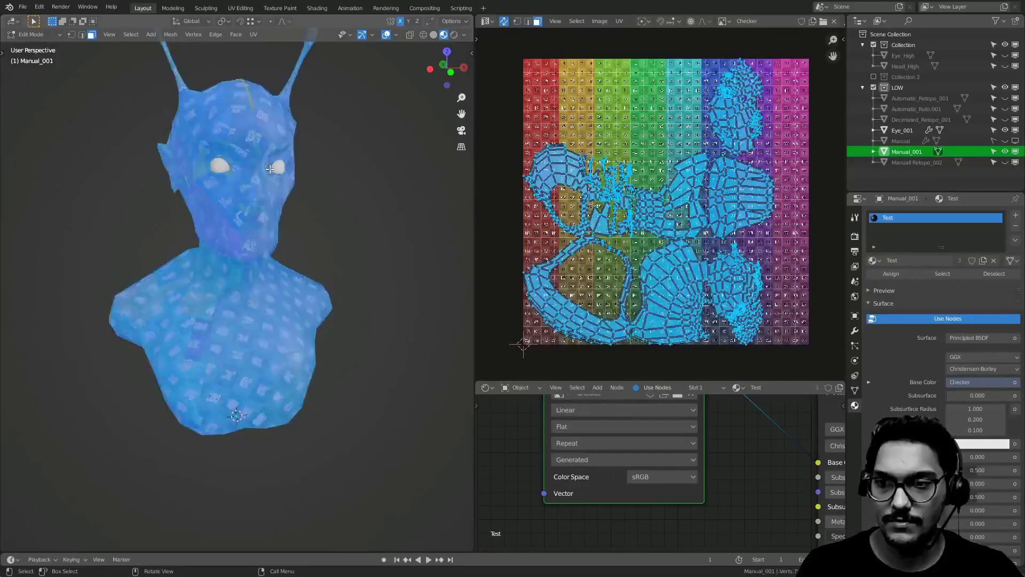
{"action": "key", "text": "u"}
{"action": "left_click", "coordinate": [277, 230]}
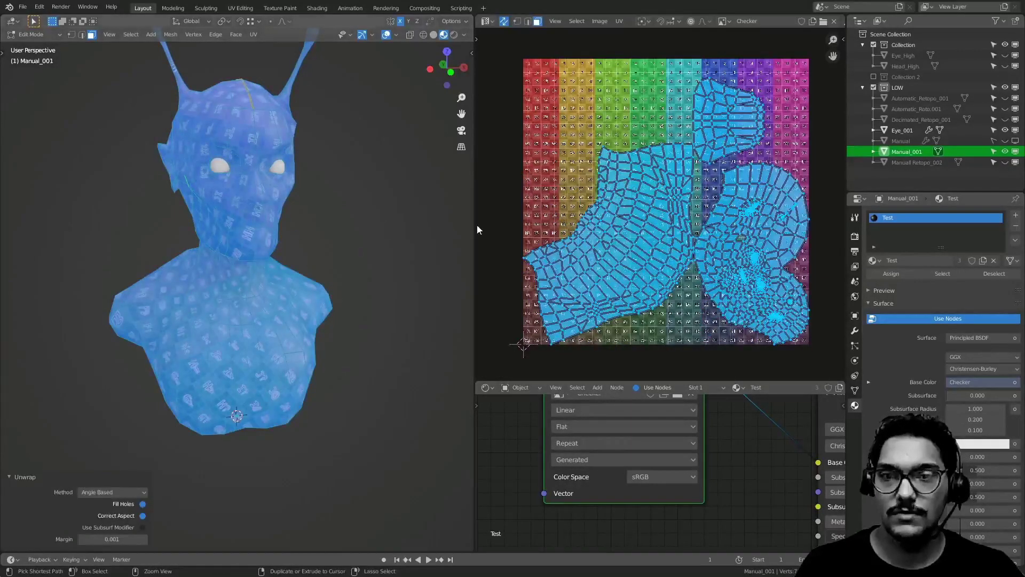
{"action": "left_click", "coordinate": [713, 242]}
{"action": "middle_click_drag", "start_coordinate": [768, 230], "coordinate": [683, 214]}
{"action": "scroll", "coordinate": [684, 214], "scroll_direction": "up", "scroll_amount": 2}
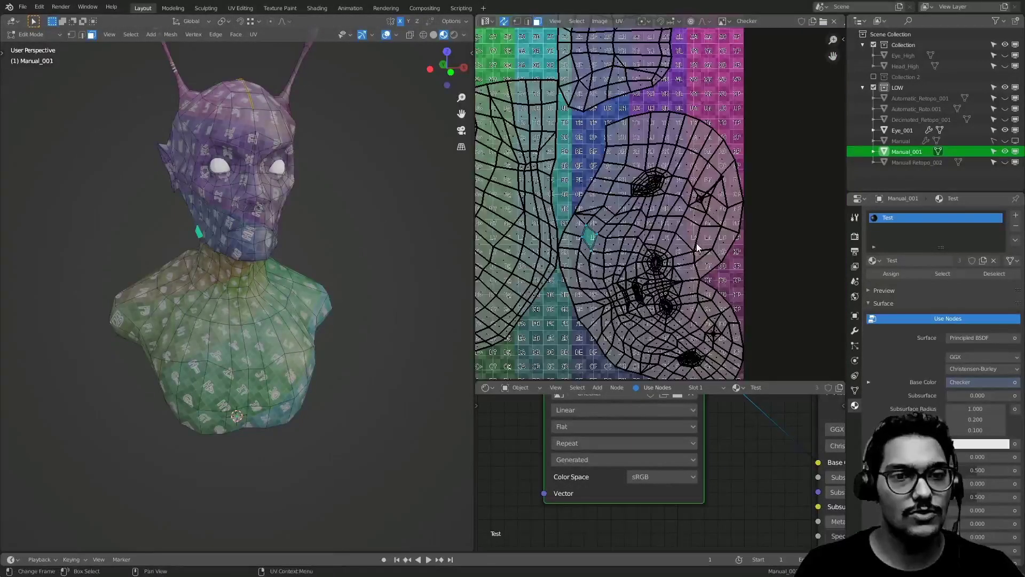
- Select the edge loop around the base of the alien's right antenna and mark it as a seam
{"action": "middle_click_drag", "start_coordinate": [339, 216], "coordinate": [356, 320], "text": "shift"}
{"action": "scroll", "coordinate": [356, 319], "scroll_direction": "up", "scroll_amount": 5}
{"action": "left_click", "coordinate": [262, 302]}
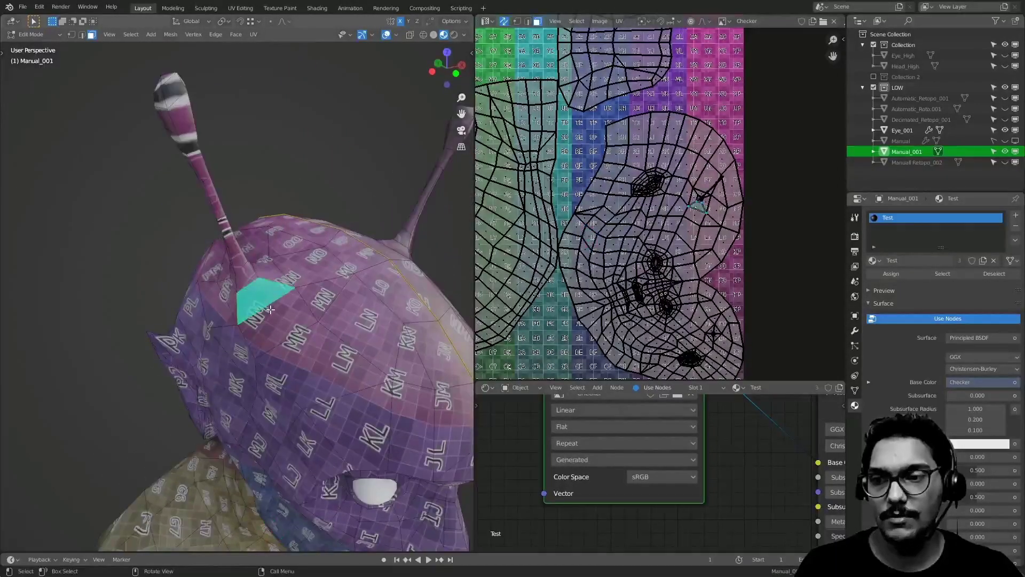
{"action": "left_click", "coordinate": [262, 301], "text": "alt"}
{"action": "key", "text": "2"}
{"action": "left_click", "coordinate": [267, 304], "text": "alt"}
{"action": "middle_click_drag", "start_coordinate": [160, 302], "coordinate": [244, 320]}
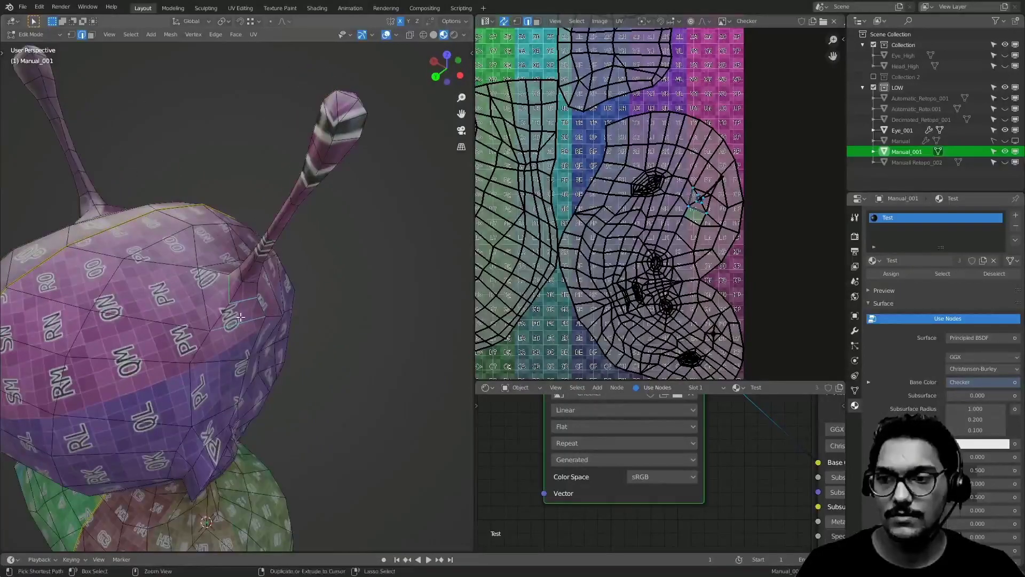
{"action": "middle_click_drag", "start_coordinate": [280, 250], "coordinate": [2, 288]}
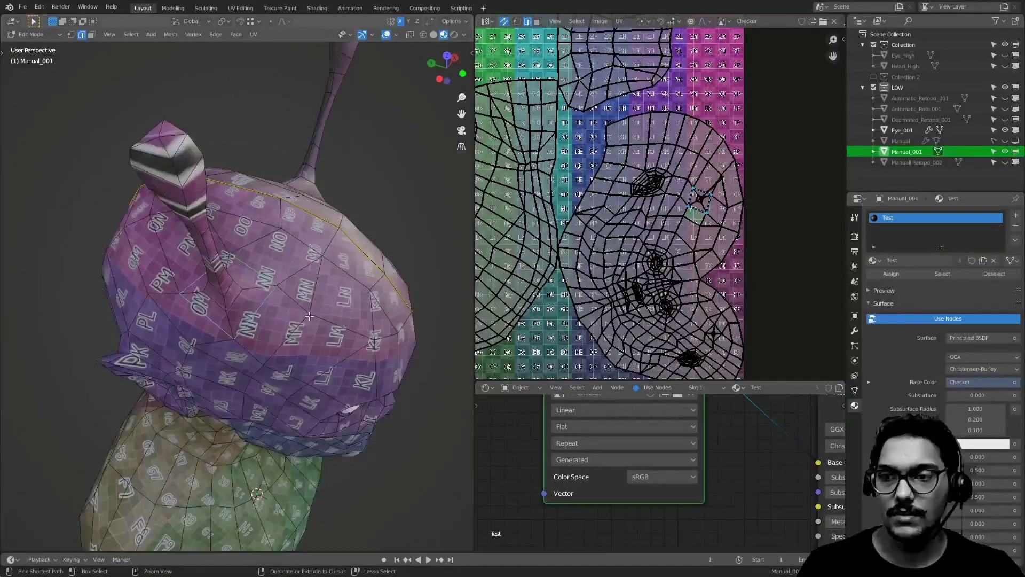
{"action": "scroll", "coordinate": [284, 269], "scroll_direction": "down", "scroll_amount": 2}
{"action": "key", "text": "ctrl+e"}
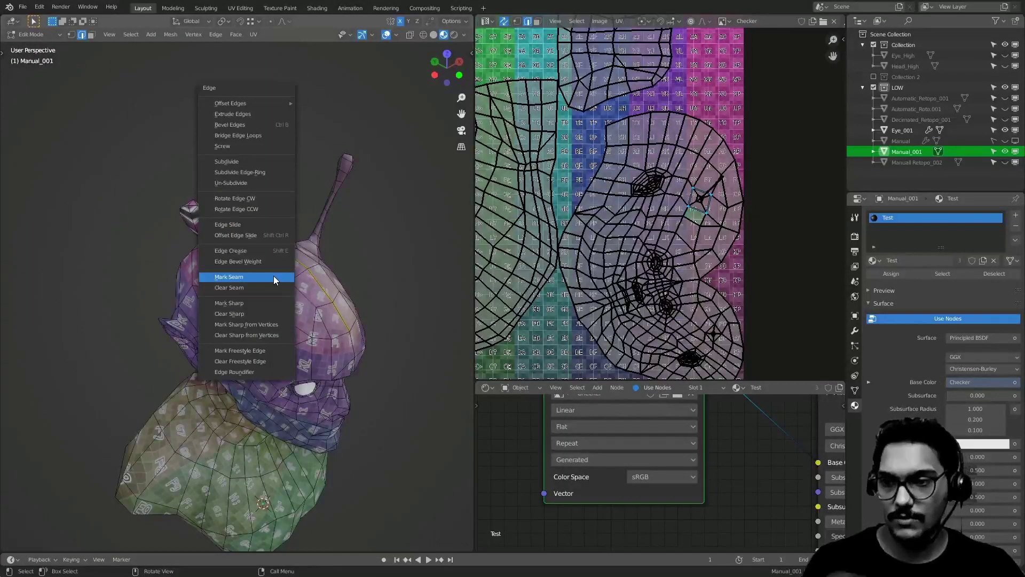
{"action": "left_click", "coordinate": [272, 277]}
- Try mirroring the antenna-base edge selection across the X axis, and undo the mirrored selection
{"action": "middle_click_drag", "start_coordinate": [271, 275], "coordinate": [237, 276]}
{"action": "scroll", "coordinate": [225, 252], "scroll_direction": "up", "scroll_amount": 1}
{"action": "scroll", "coordinate": [239, 271], "scroll_direction": "down", "scroll_amount": 2}
{"action": "key", "text": "ctrl+shift+m"}
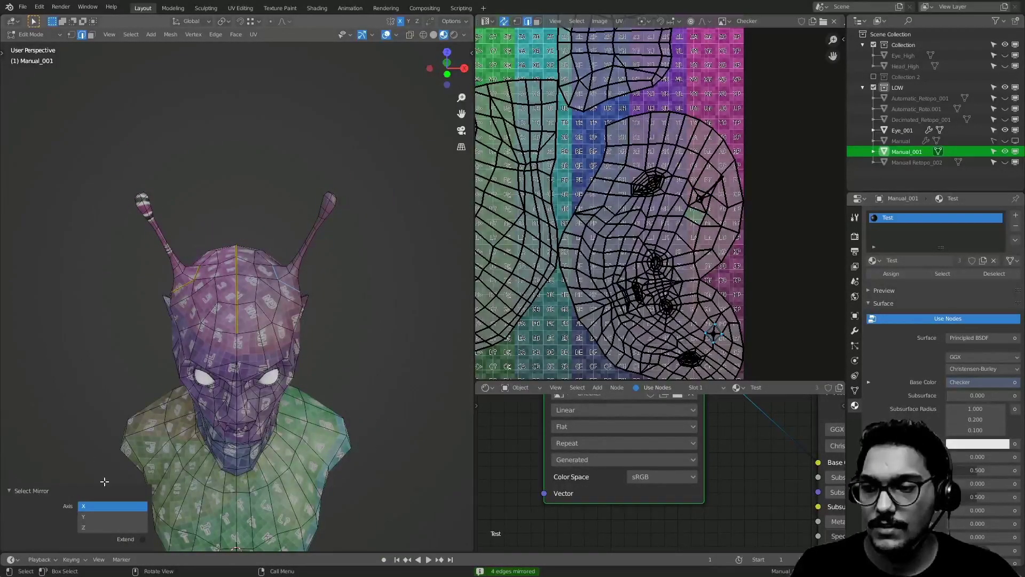
{"action": "middle_click_drag", "start_coordinate": [132, 448], "coordinate": [191, 241]}
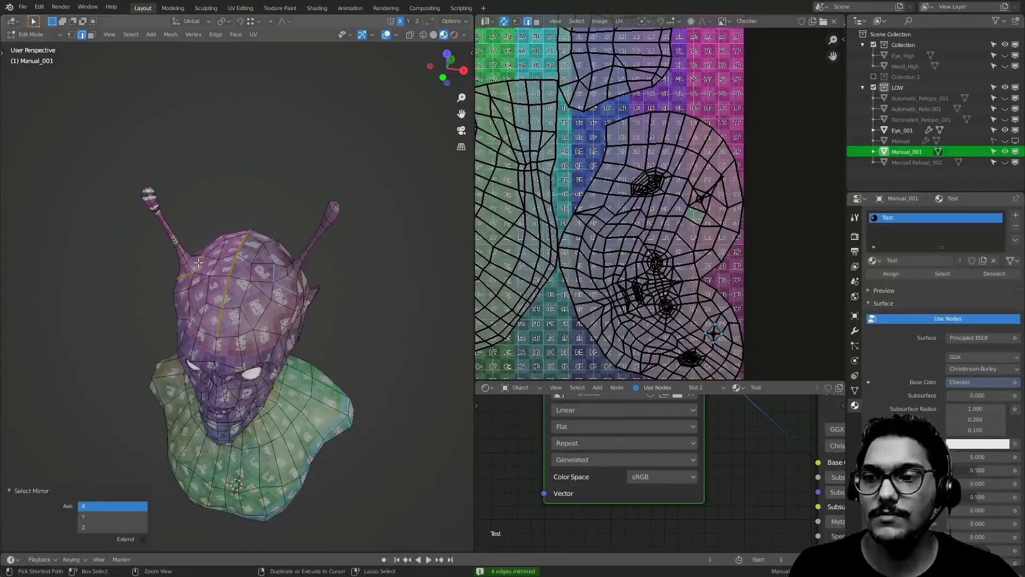
{"action": "scroll", "coordinate": [197, 259], "scroll_direction": "up", "scroll_amount": 1}
{"action": "middle_click_drag", "start_coordinate": [338, 285], "coordinate": [247, 259]}
{"action": "key", "text": "ctrl+z"}
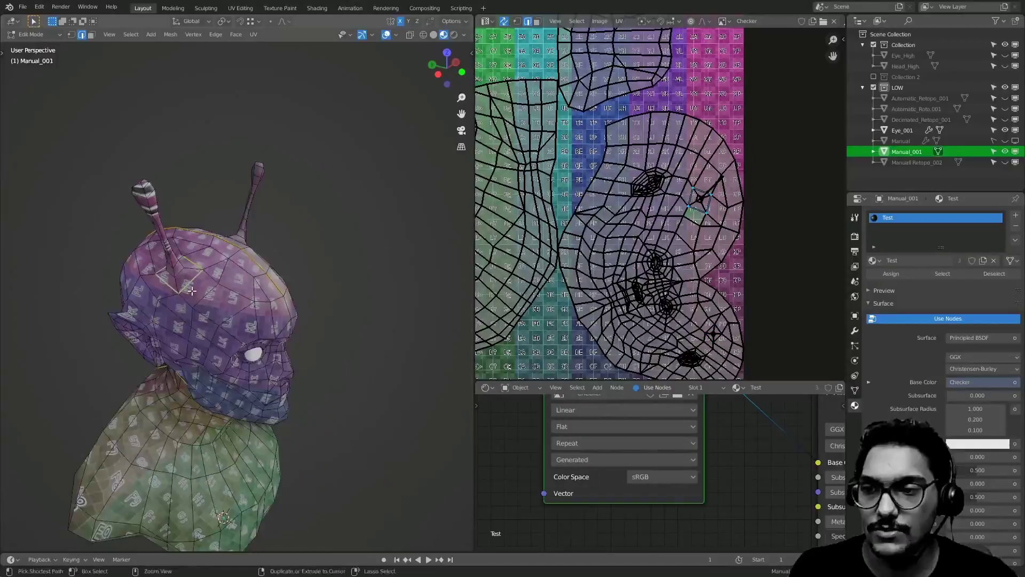
- Mirror the edge selection across the X axis and mark the loop around the alien's left antenna base as a seam
{"action": "scroll", "coordinate": [176, 238], "scroll_direction": "up", "scroll_amount": 3}
{"action": "middle_click_drag", "start_coordinate": [118, 306], "coordinate": [231, 269]}
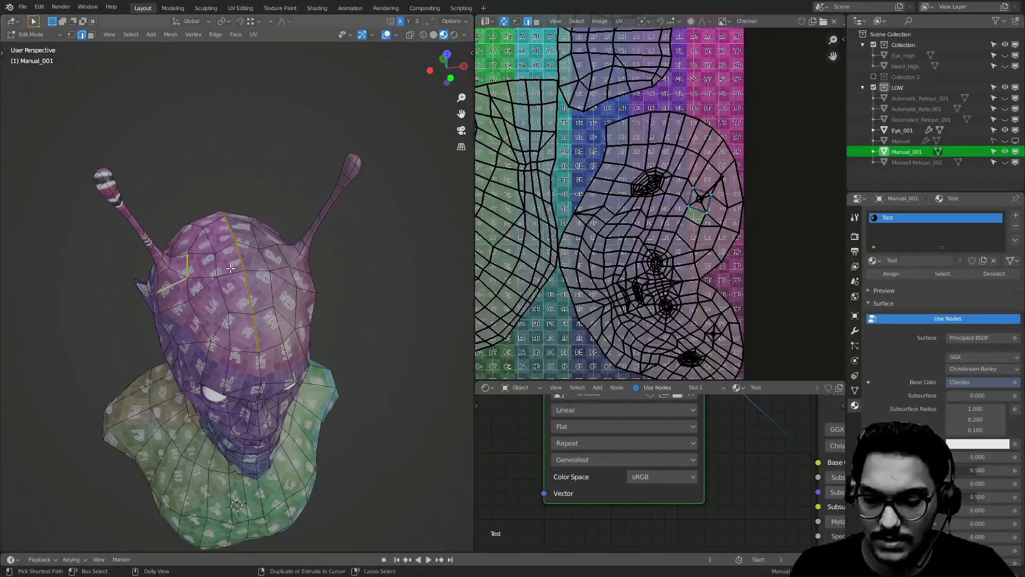
{"action": "key", "text": "ctrl+shift+m"}
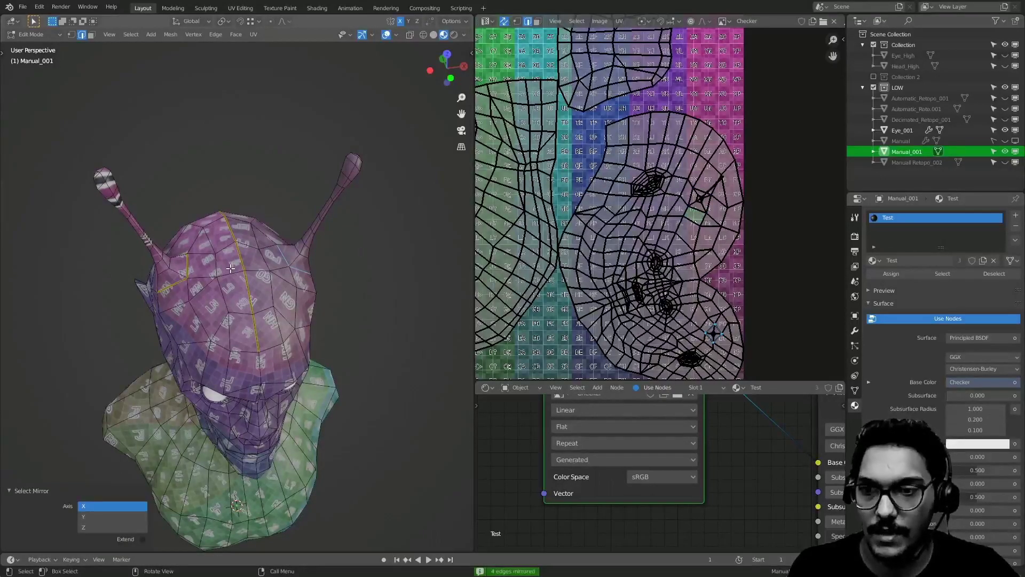
{"action": "middle_click_drag", "start_coordinate": [324, 223], "coordinate": [180, 231]}
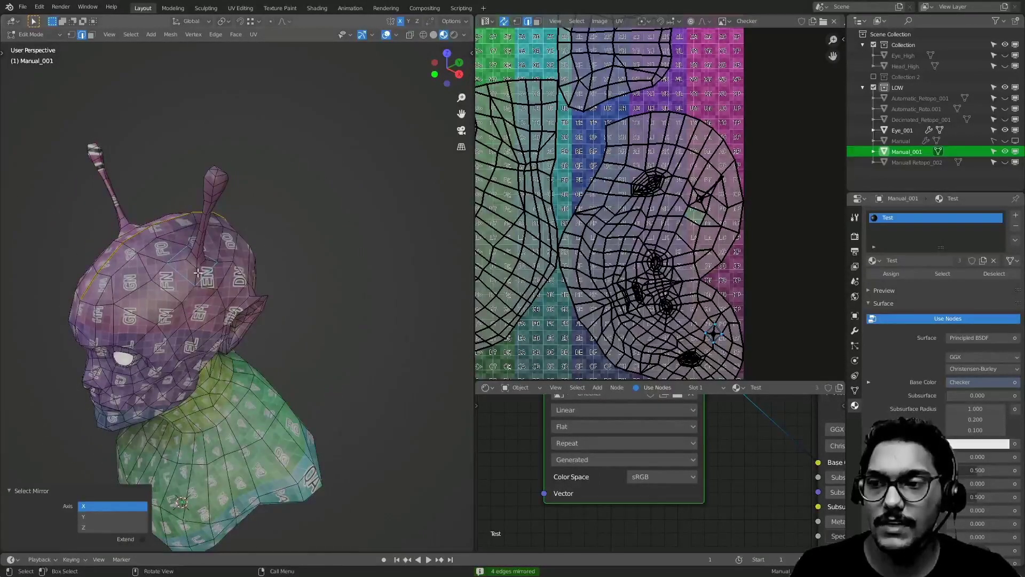
{"action": "left_click", "coordinate": [140, 36]}
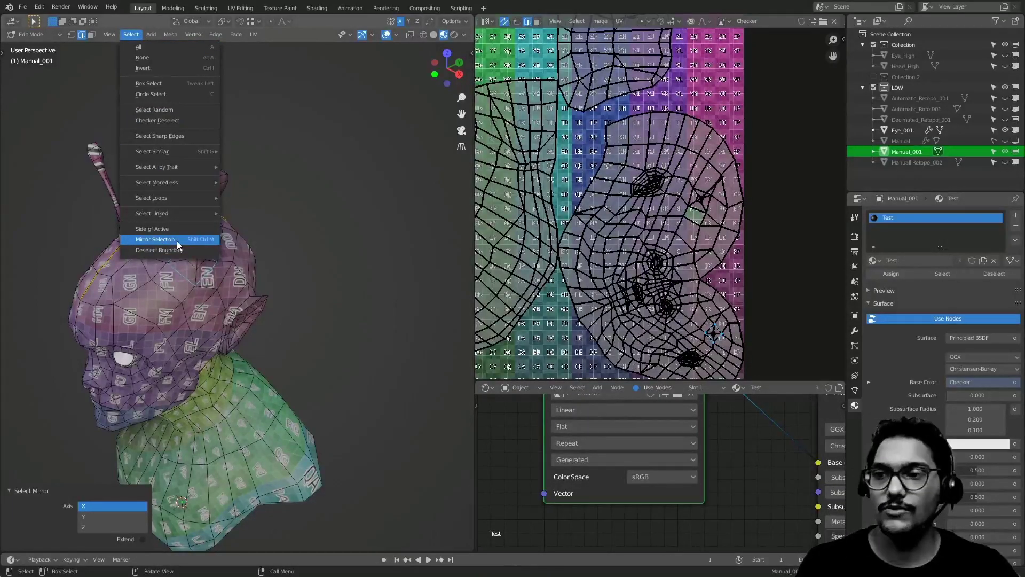
{"action": "middle_click_drag", "start_coordinate": [275, 257], "coordinate": [284, 333]}
{"action": "key", "text": "ctrl+e"}
{"action": "left_click", "coordinate": [300, 233]}
- Select the edge path running from the base to the tip of the alien's left antenna and mark it as a seam
{"action": "scroll", "coordinate": [229, 224], "scroll_direction": "up", "scroll_amount": 3}
{"action": "middle_click_drag", "start_coordinate": [311, 272], "coordinate": [238, 359]}
{"action": "middle_click_drag", "start_coordinate": [269, 244], "coordinate": [367, 188]}
{"action": "middle_click_drag", "start_coordinate": [282, 289], "coordinate": [458, 281]}
{"action": "middle_click_drag", "start_coordinate": [454, 280], "coordinate": [202, 304], "text": "shift"}
{"action": "middle_click_drag", "start_coordinate": [171, 451], "coordinate": [247, 344]}
{"action": "left_click", "coordinate": [130, 246], "text": "ctrl"}
{"action": "key", "text": "ctrl+z"}
{"action": "left_click", "coordinate": [122, 261], "text": "ctrl"}
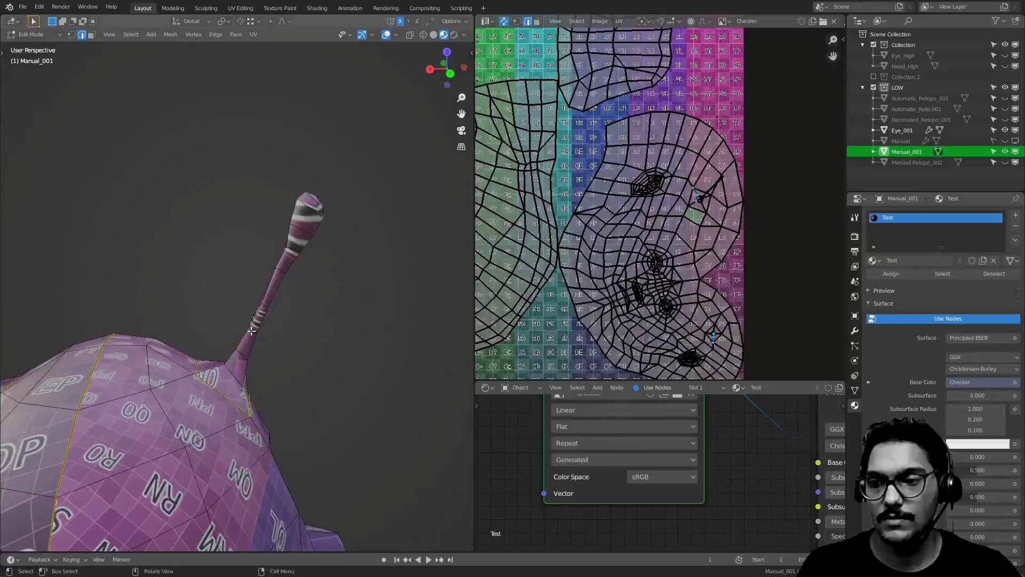
{"action": "middle_click_drag", "start_coordinate": [189, 265], "coordinate": [133, 372]}
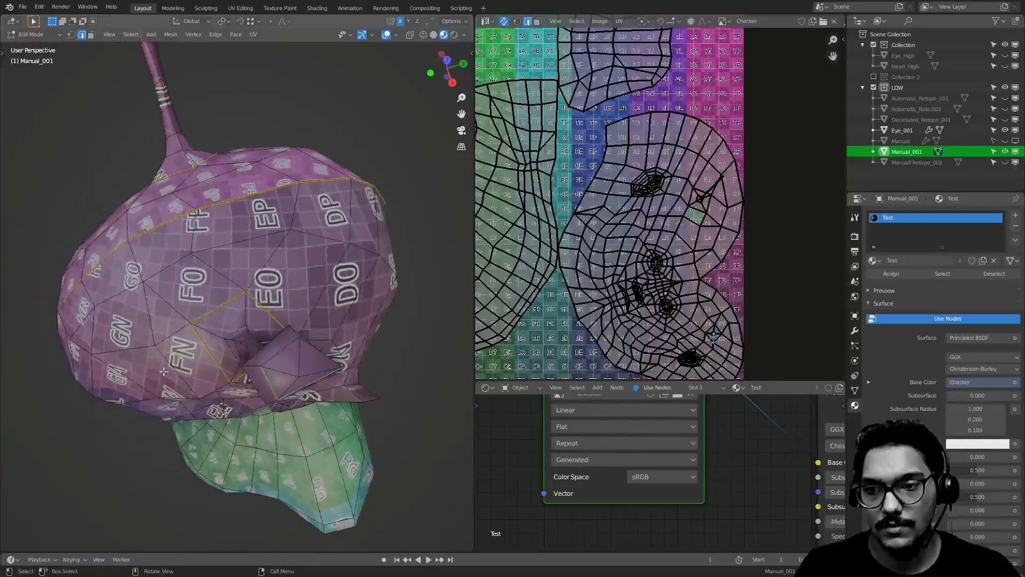
{"action": "middle_click_drag", "start_coordinate": [281, 353], "coordinate": [243, 281]}
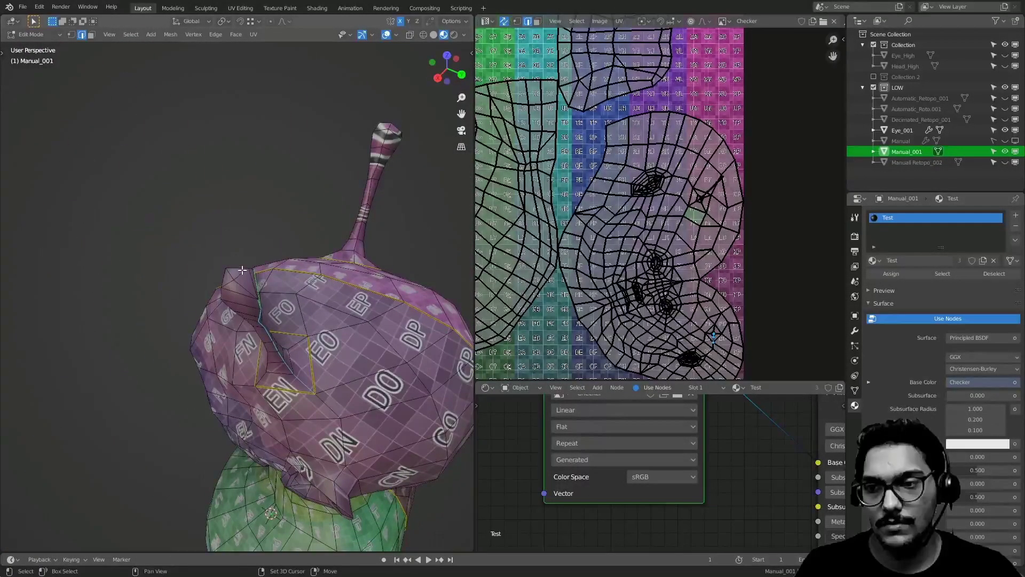
{"action": "middle_click_drag", "start_coordinate": [252, 280], "coordinate": [230, 356]}
{"action": "middle_click_drag", "start_coordinate": [238, 295], "coordinate": [367, 198]}
{"action": "middle_click_drag", "start_coordinate": [270, 255], "coordinate": [239, 350]}
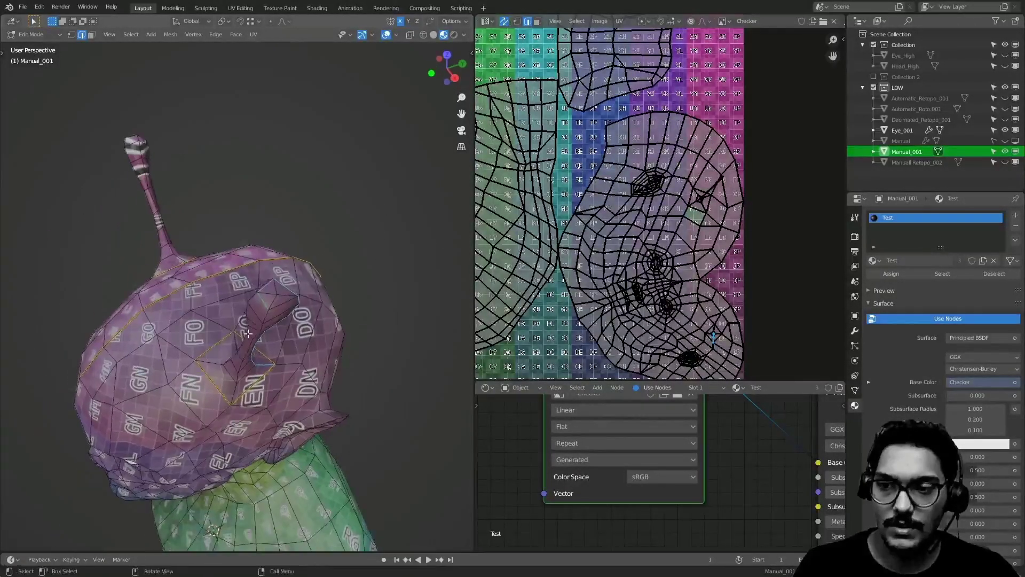
{"action": "key", "text": "ctrl+e"}
{"action": "left_click", "coordinate": [306, 295]}
- Mirror the lengthwise antenna selection across the X axis and mark the matching path on the other antenna as a seam
{"action": "middle_click_drag", "start_coordinate": [306, 294], "coordinate": [270, 282]}
{"action": "middle_click_drag", "start_coordinate": [352, 253], "coordinate": [302, 259]}
{"action": "key", "text": "ctrl+shift+m"}
{"action": "key", "text": "ctrl+e"}
{"action": "left_click", "coordinate": [203, 204]}
{"action": "middle_click_drag", "start_coordinate": [203, 204], "coordinate": [272, 227]}
{"action": "scroll", "coordinate": [172, 202], "scroll_direction": "up", "scroll_amount": 3}
{"action": "scroll", "coordinate": [273, 226], "scroll_direction": "down", "scroll_amount": 3}
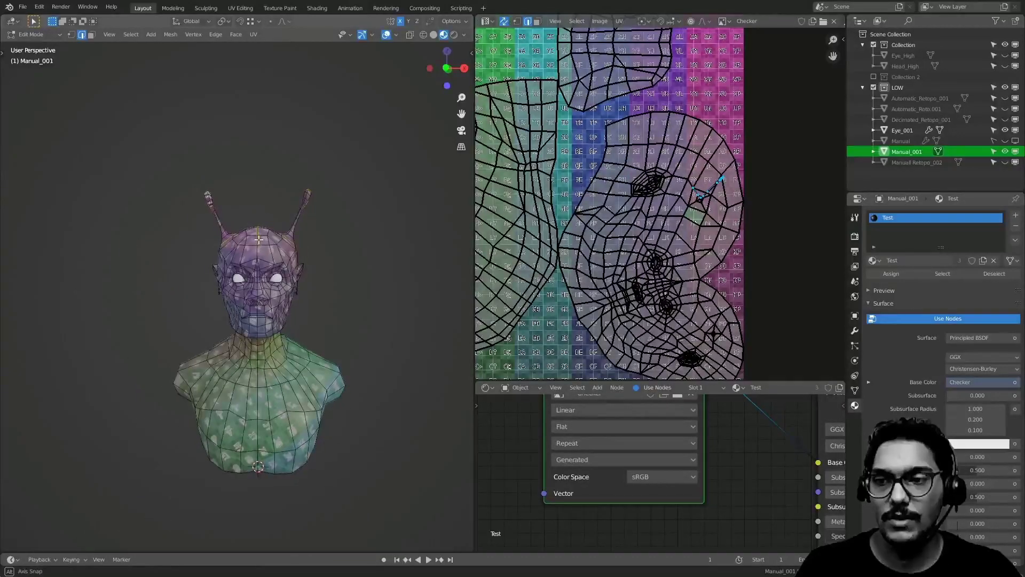
- Examine the seams on the antennas and head from several sides for completeness
{"action": "left_click_drag", "start_coordinate": [163, 149], "coordinate": [405, 436]}
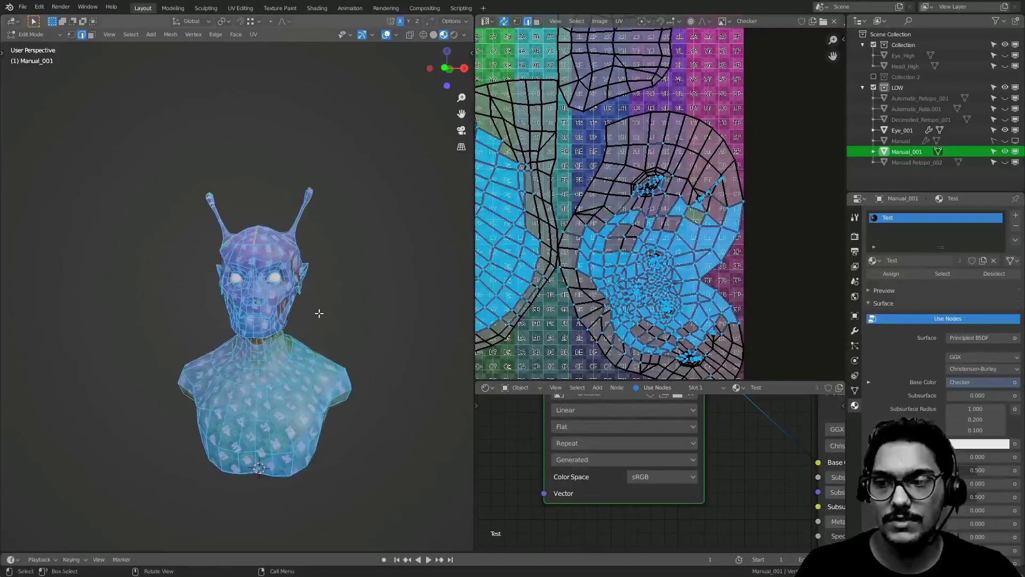
{"action": "middle_click_drag", "start_coordinate": [378, 321], "coordinate": [376, 328], "text": "ctrl"}
{"action": "middle_click_drag", "start_coordinate": [366, 208], "coordinate": [290, 267], "text": "ctrl"}
{"action": "left_click", "coordinate": [268, 289]}
{"action": "middle_click_drag", "start_coordinate": [232, 321], "coordinate": [250, 288], "text": "shift"}
{"action": "scroll", "coordinate": [202, 333], "scroll_direction": "up", "scroll_amount": 1}
{"action": "middle_click_drag", "start_coordinate": [231, 281], "coordinate": [142, 318]}
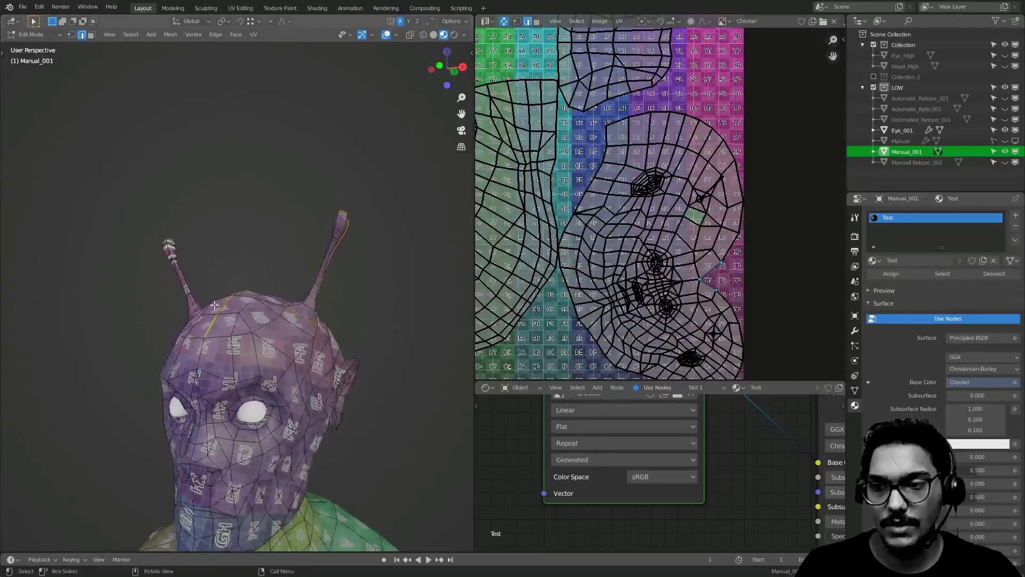
{"action": "middle_click_drag", "start_coordinate": [261, 364], "coordinate": [200, 354], "text": "shift"}
{"action": "middle_click_drag", "start_coordinate": [286, 338], "coordinate": [165, 290], "text": "shift"}
{"action": "scroll", "coordinate": [278, 259], "scroll_direction": "up", "scroll_amount": 2}
{"action": "scroll", "coordinate": [165, 290], "scroll_direction": "down", "scroll_amount": 2}
{"action": "middle_click_drag", "start_coordinate": [299, 314], "coordinate": [257, 347], "text": "shift"}
{"action": "scroll", "coordinate": [256, 347], "scroll_direction": "down", "scroll_amount": 3}
{"action": "middle_click_drag", "start_coordinate": [384, 344], "coordinate": [425, 322]}
- Select the whole bust mesh and unwrap it with the new antenna seams, using the Angle Based method
{"action": "key", "text": "a"}
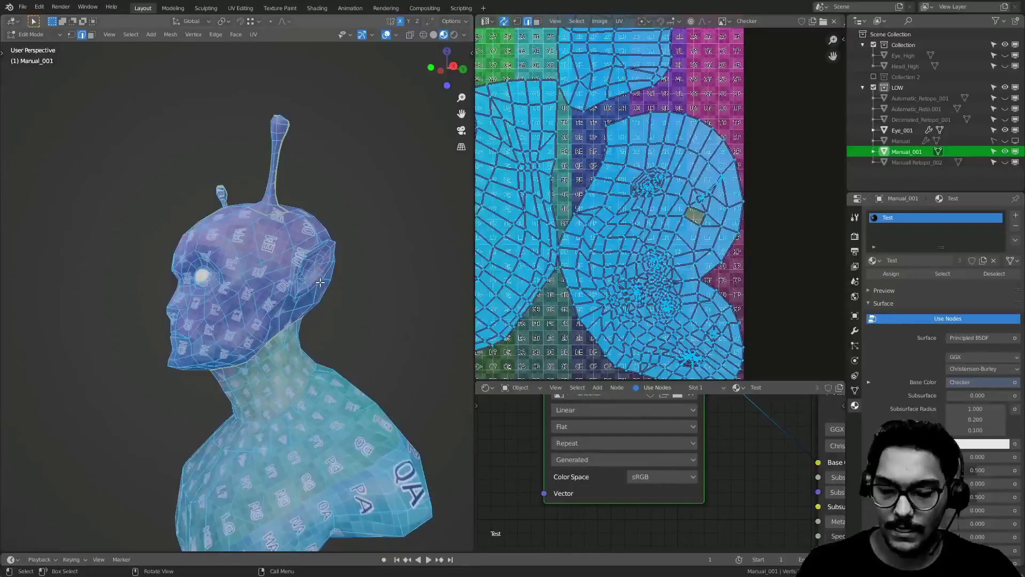
{"action": "key", "text": "u"}
{"action": "left_click", "coordinate": [304, 223]}
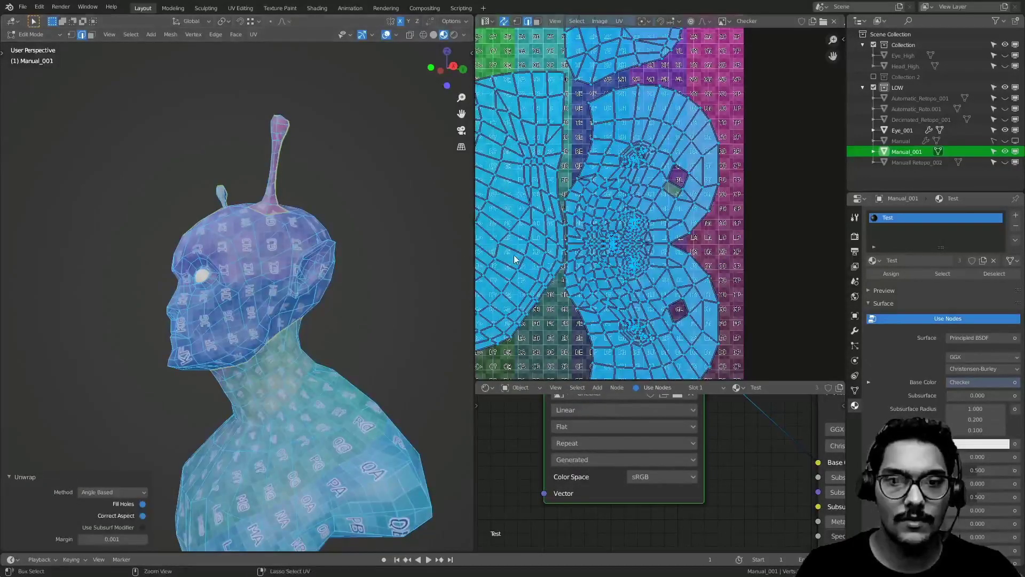
- Clear the selection and box-select the two small antenna islands in the UV layout to examine them
{"action": "middle_click_drag", "start_coordinate": [324, 322], "coordinate": [290, 366]}
{"action": "key", "text": "alt+a"}
{"action": "scroll", "coordinate": [290, 366], "scroll_direction": "up", "scroll_amount": 4}
{"action": "scroll", "coordinate": [214, 349], "scroll_direction": "down", "scroll_amount": 3}
{"action": "middle_click_drag", "start_coordinate": [248, 316], "coordinate": [191, 349]}
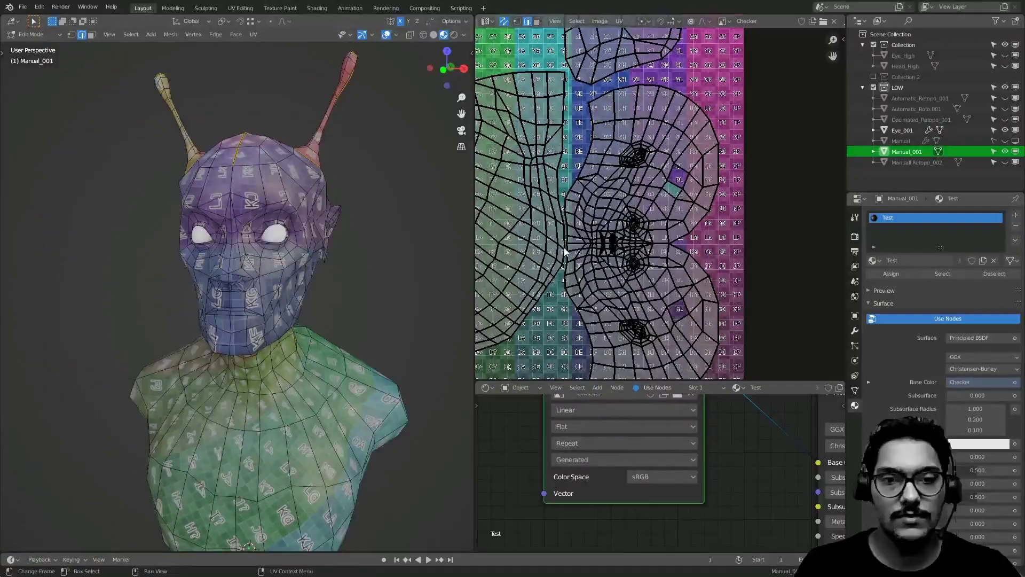
{"action": "middle_click_drag", "start_coordinate": [563, 232], "coordinate": [699, 204]}
{"action": "scroll", "coordinate": [699, 204], "scroll_direction": "down", "scroll_amount": 5}
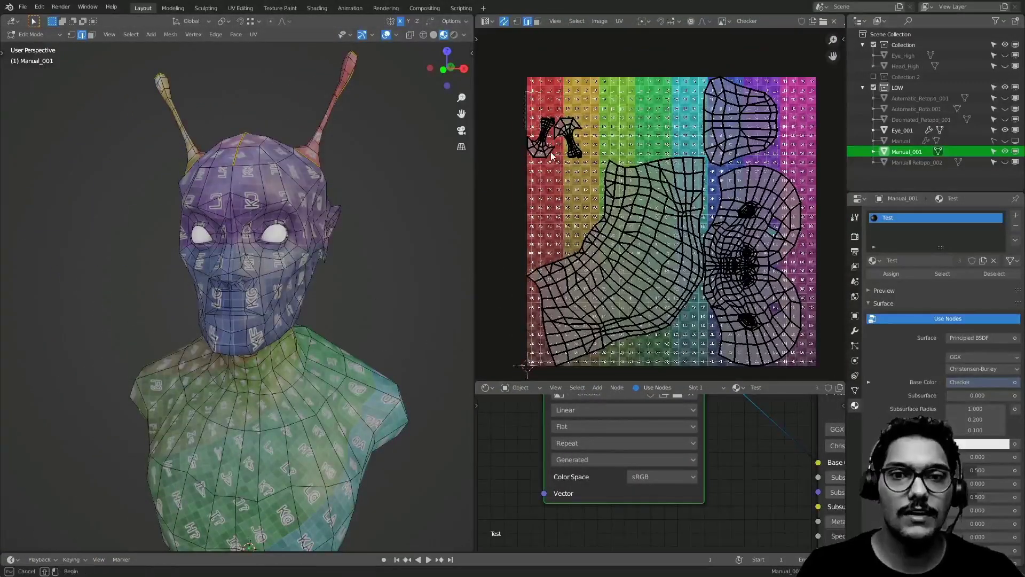
{"action": "left_click_drag", "start_coordinate": [521, 92], "coordinate": [593, 207]}
{"action": "middle_click_drag", "start_coordinate": [323, 177], "coordinate": [320, 239], "text": "shift"}
- Return to Object Mode, select the eyes object and apply its modifier
{"action": "key", "text": "ctrl+Tab"}
{"action": "middle_click_drag", "start_coordinate": [165, 233], "coordinate": [8, 271]}
{"action": "middle_click_drag", "start_coordinate": [73, 265], "coordinate": [277, 302]}
{"action": "left_click", "coordinate": [204, 313]}
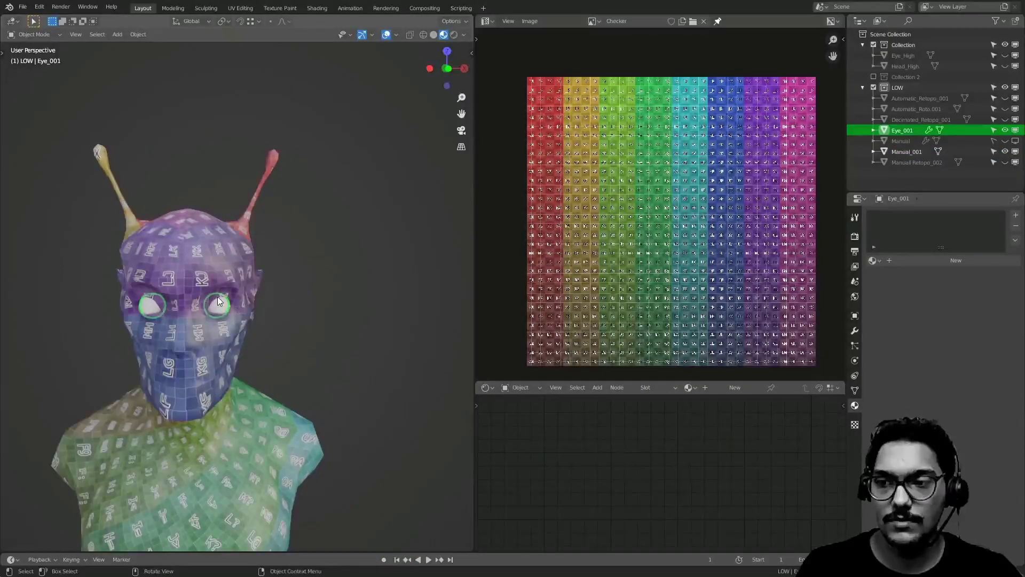
{"action": "left_click", "coordinate": [855, 330]}
{"action": "left_click", "coordinate": [897, 268]}
- Enter Edit Mode on the eyes, select all their geometry and unwrap it
{"action": "key", "text": "Tab"}
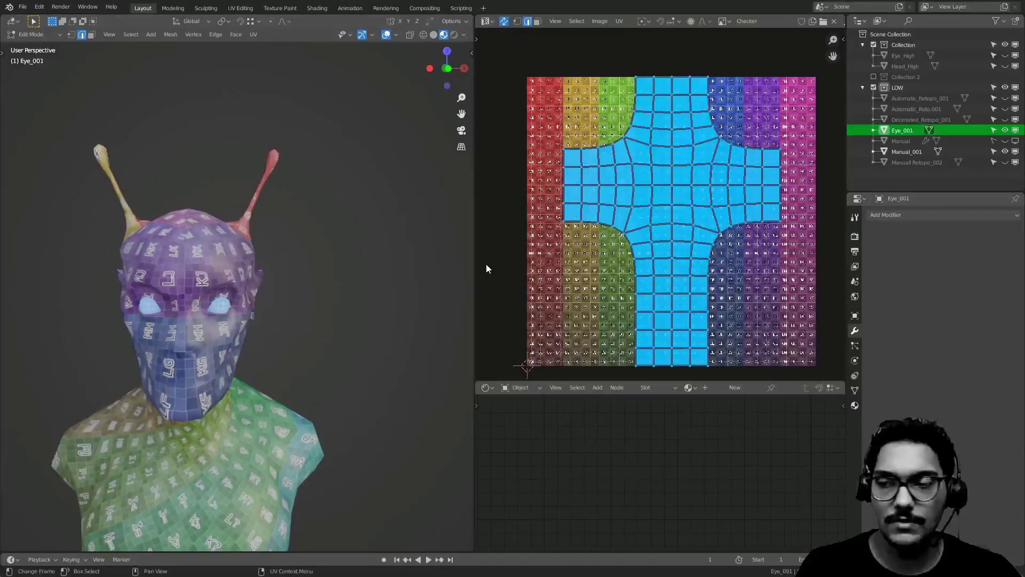
{"action": "middle_click_drag", "start_coordinate": [280, 288], "coordinate": [279, 273], "text": "ctrl"}
{"action": "middle_click_drag", "start_coordinate": [670, 180], "coordinate": [662, 252], "text": "ctrl"}
{"action": "key", "text": "alt+a"}
{"action": "key", "text": "a"}
{"action": "key", "text": "u"}
{"action": "left_click", "coordinate": [721, 229]}
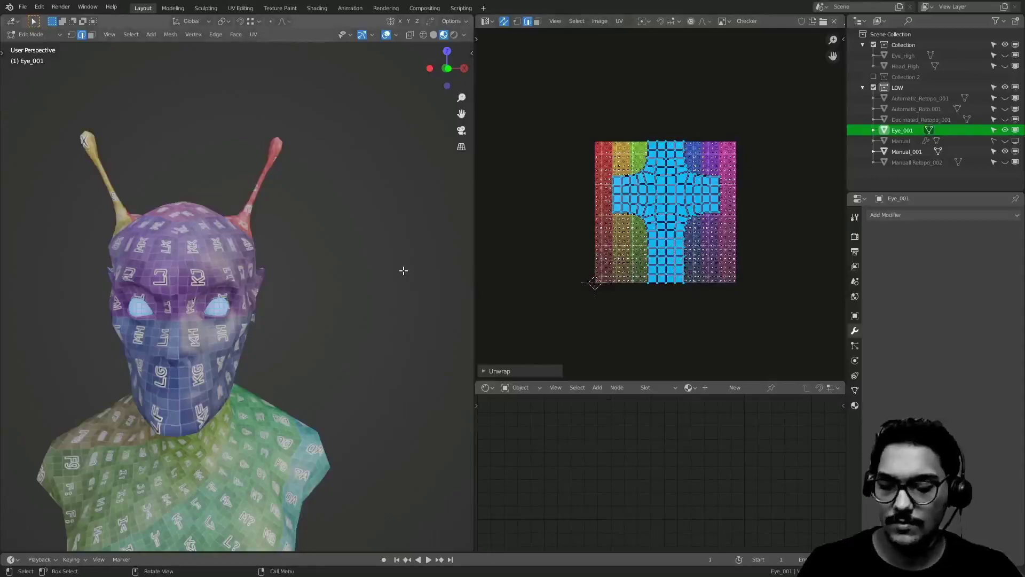
- Try Smart UV Project on the eyes with an 89° angle limit and zero island margin, and undo it
{"action": "key", "text": "u"}
{"action": "left_click", "coordinate": [386, 254]}
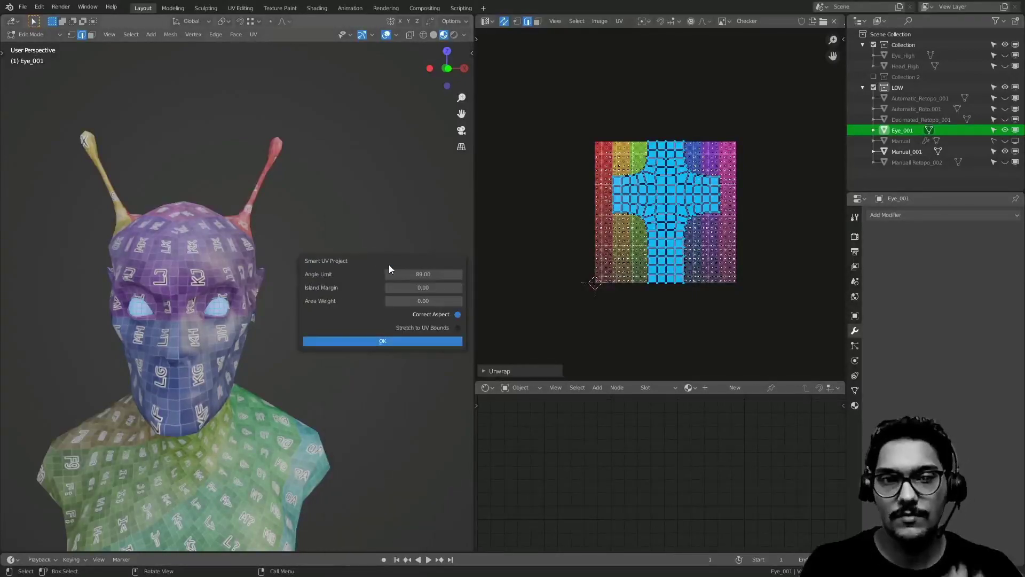
{"action": "left_click", "coordinate": [405, 339]}
{"action": "middle_click_drag", "start_coordinate": [345, 300], "coordinate": [307, 302]}
{"action": "middle_click_drag", "start_coordinate": [247, 320], "coordinate": [299, 197], "text": "ctrl"}
{"action": "key", "text": "ctrl+z"}
- Turn on X-ray, select an edge loop on the eyeball in place of the full selection, and return to Object Mode
{"action": "key", "text": "alt+z"}
{"action": "middle_click_drag", "start_coordinate": [120, 297], "coordinate": [32, 318]}
{"action": "scroll", "coordinate": [203, 285], "scroll_direction": "up", "scroll_amount": 1}
{"action": "key", "text": "alt+a"}
{"action": "left_click", "coordinate": [220, 285], "text": "alt"}
{"action": "middle_click_drag", "start_coordinate": [220, 285], "coordinate": [200, 295]}
{"action": "key", "text": "Tab"}
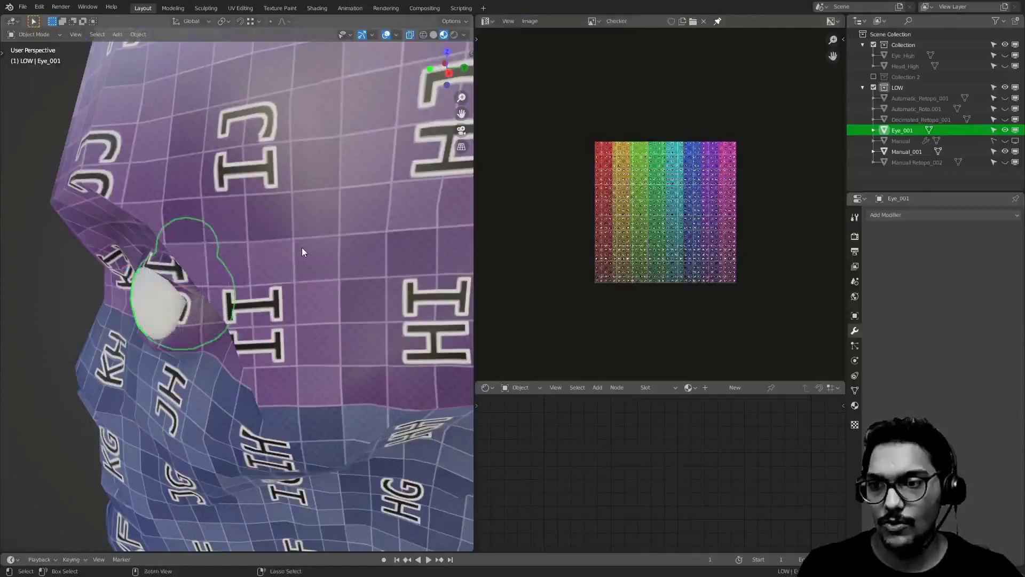
{"action": "scroll", "coordinate": [270, 259], "scroll_direction": "down", "scroll_amount": 4}
{"action": "middle_click_drag", "start_coordinate": [341, 267], "coordinate": [430, 277]}
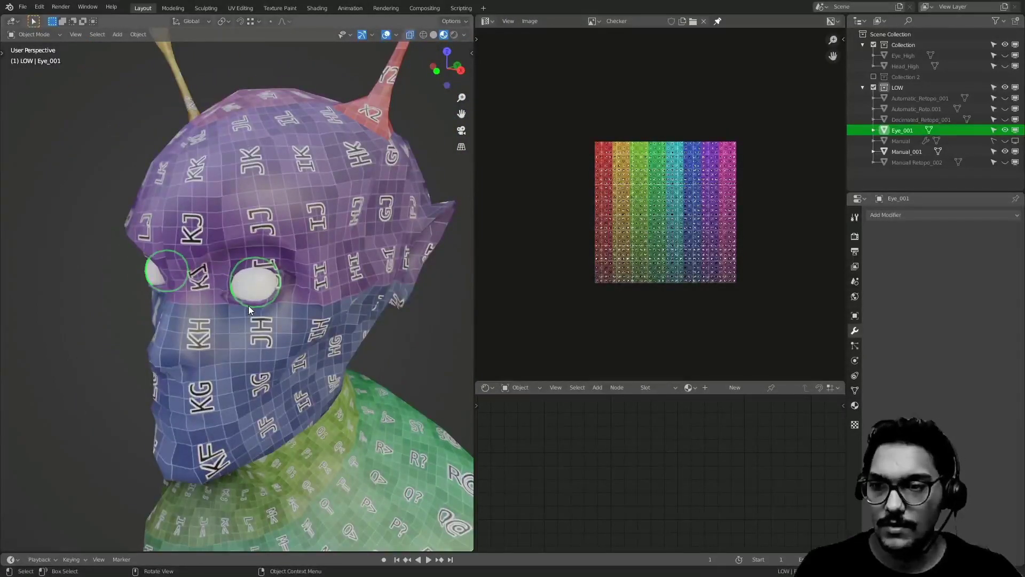
{"action": "middle_click_drag", "start_coordinate": [255, 293], "coordinate": [309, 264]}
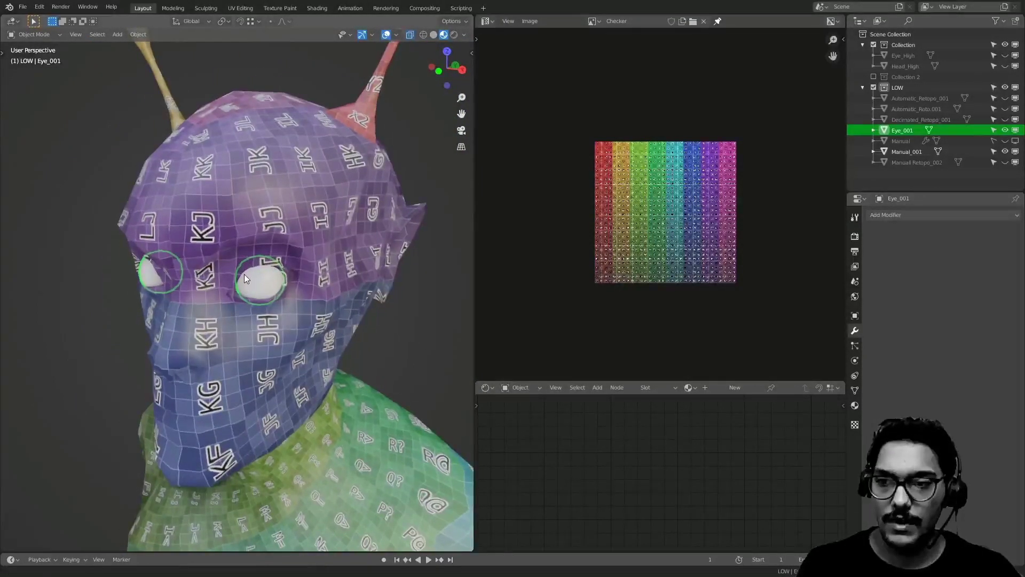
{"action": "scroll", "coordinate": [320, 293], "scroll_direction": "down", "scroll_amount": 2}
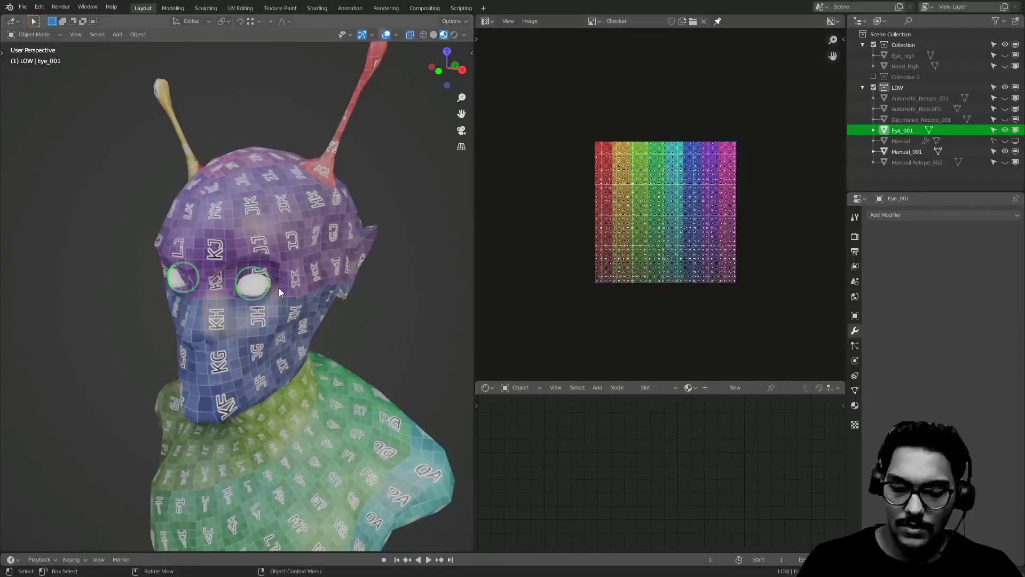
- Make the Automatic_Retopo_001 and Decimated_Retopo_001 busts visible beside the manual bust
{"action": "middle_click_drag", "start_coordinate": [277, 288], "coordinate": [440, 248]}
{"action": "scroll", "coordinate": [374, 273], "scroll_direction": "down", "scroll_amount": 5}
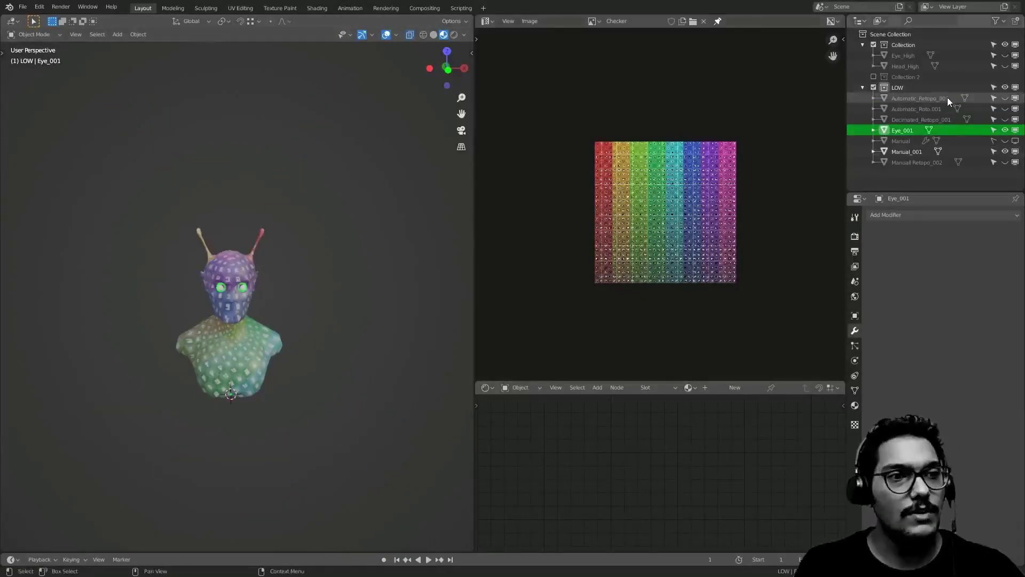
{"action": "left_click", "coordinate": [1005, 98]}
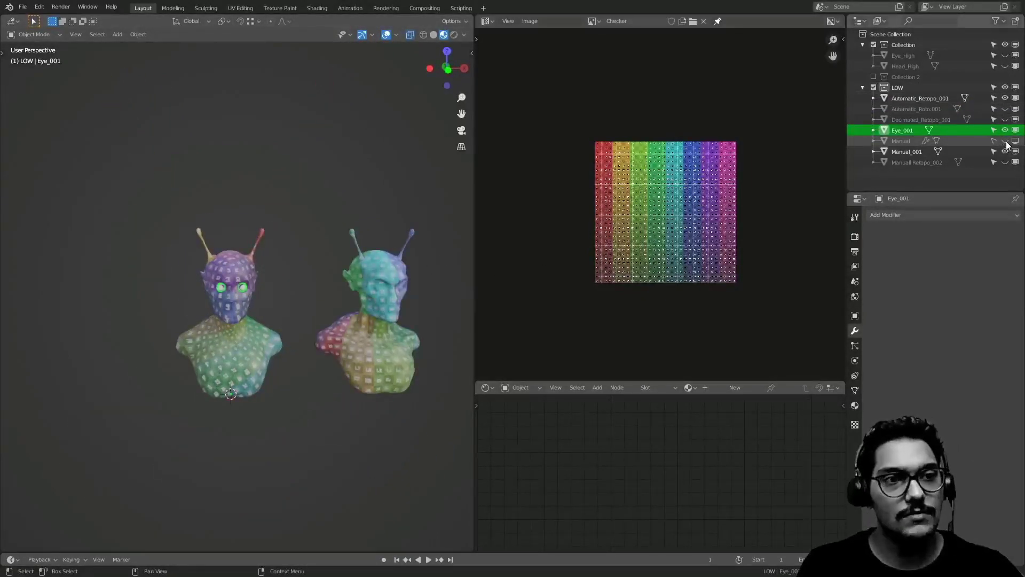
{"action": "left_click", "coordinate": [1005, 119]}
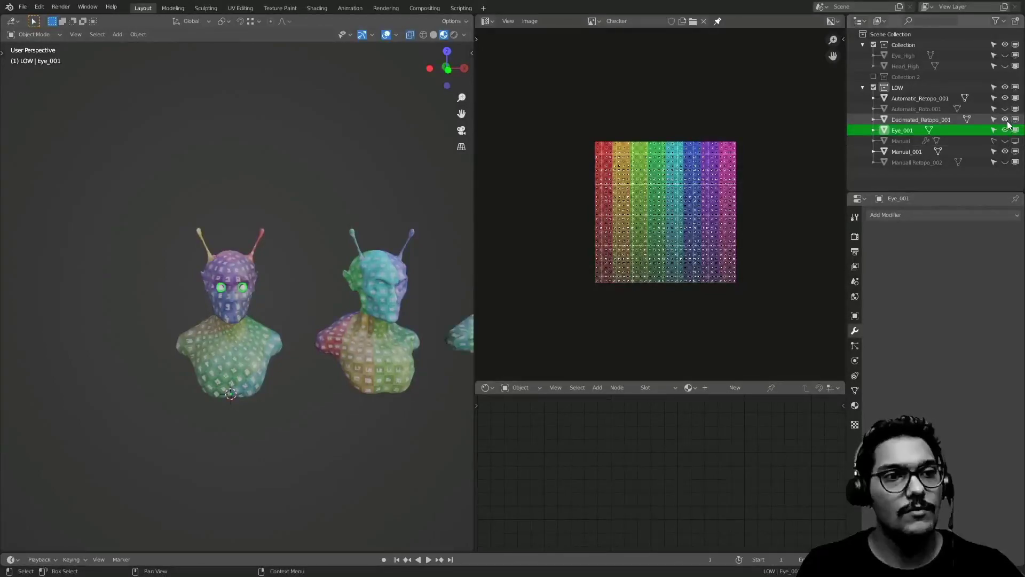
{"action": "middle_click_drag", "start_coordinate": [257, 248], "coordinate": [151, 245], "text": "shift"}
{"action": "scroll", "coordinate": [192, 283], "scroll_direction": "down", "scroll_amount": 2}
- Compare the checker textures on the three busts in a maximized 3D viewport and select the manual bust
{"action": "left_click", "coordinate": [236, 318]}
{"action": "scroll", "coordinate": [236, 318], "scroll_direction": "down", "scroll_amount": 1}
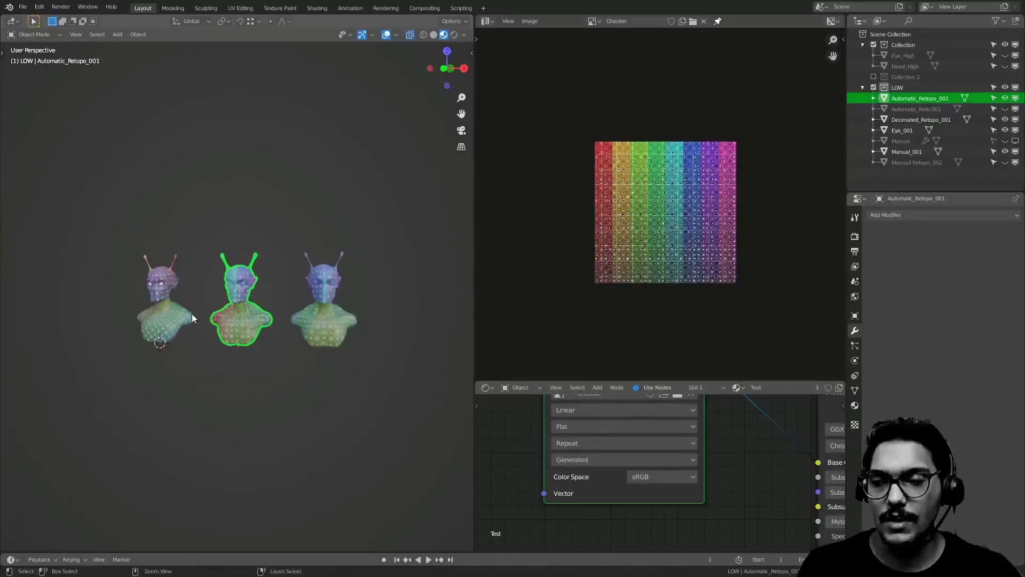
{"action": "scroll", "coordinate": [188, 312], "scroll_direction": "up", "scroll_amount": 3}
{"action": "left_click", "coordinate": [198, 312]}
{"action": "key", "text": "ctrl+space"}
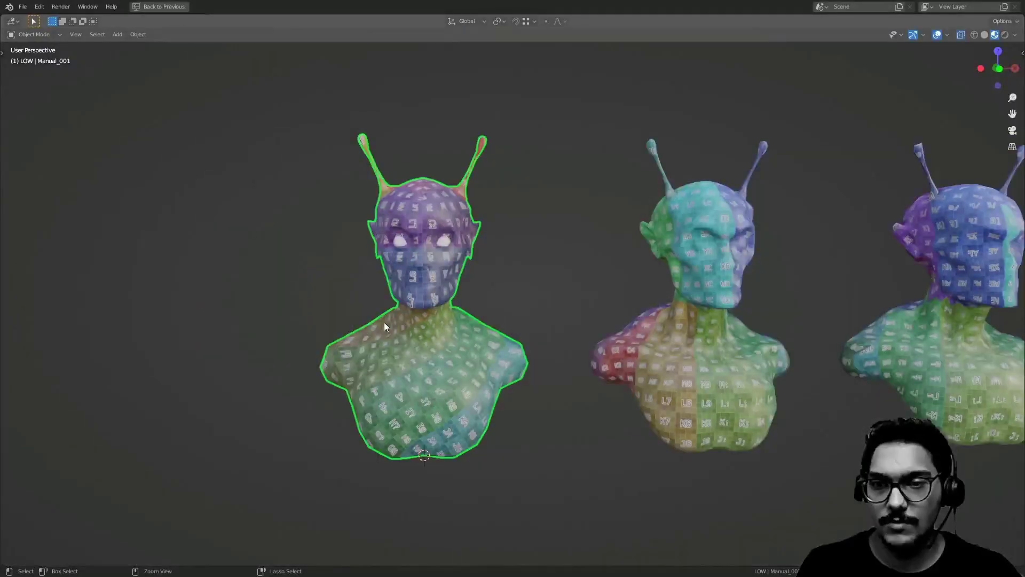
{"action": "scroll", "coordinate": [336, 342], "scroll_direction": "down", "scroll_amount": 2}
{"action": "middle_click_drag", "start_coordinate": [393, 325], "coordinate": [312, 336], "text": "shift"}
{"action": "scroll", "coordinate": [302, 306], "scroll_direction": "up", "scroll_amount": 2}
{"action": "left_click", "coordinate": [302, 306]}
{"action": "left_click_drag", "start_coordinate": [378, 195], "coordinate": [810, 499]}
{"action": "left_click", "coordinate": [194, 321]}
{"action": "scroll", "coordinate": [320, 304], "scroll_direction": "up", "scroll_amount": 3}
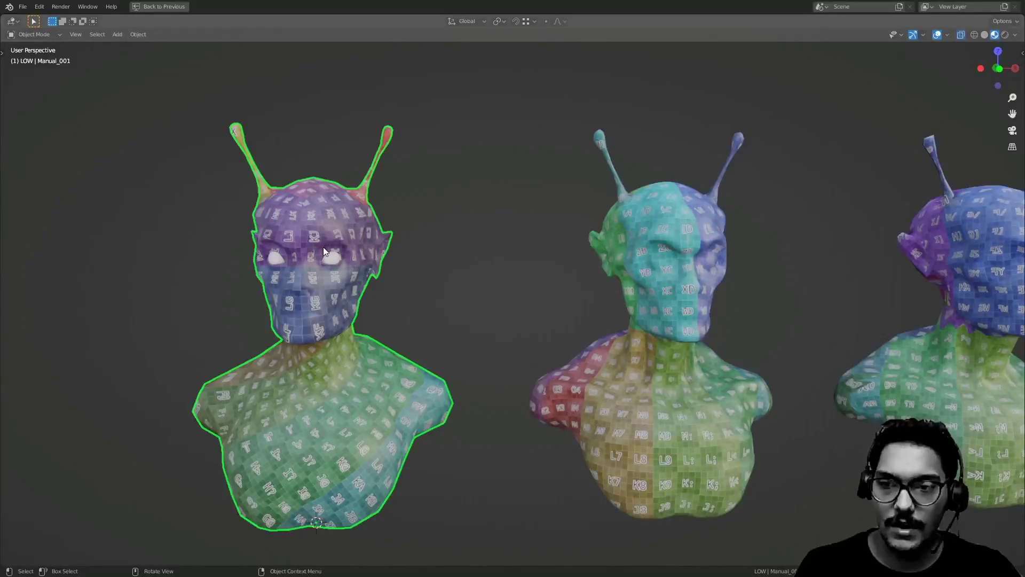
- Toggle local view repeatedly on the manual bust, ending with it isolated from the other objects
{"action": "key", "text": "KP_Divide"}
{"action": "key", "text": "KP_Divide"}
{"action": "key", "text": "KP_Divide"}
{"action": "key", "text": "KP_Divide"}
{"action": "key", "text": "KP_Divide"}
{"action": "key", "text": "KP_Divide"}
{"action": "key", "text": "KP_Divide"}
{"action": "key", "text": "KP_Divide"}
{"action": "key", "text": "KP_Divide"}
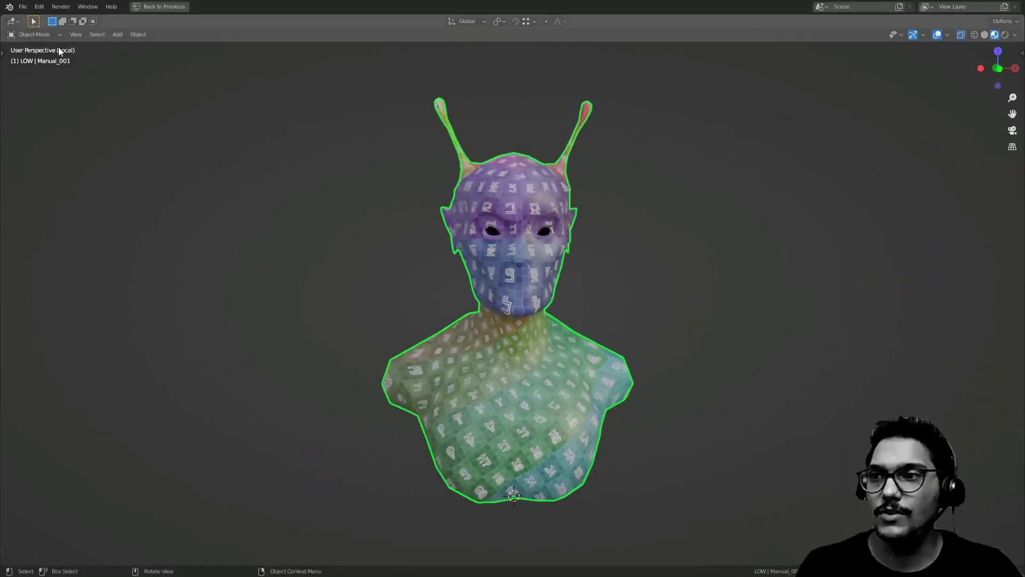
{"action": "key", "text": "KP_Divide"}
{"action": "key", "text": "KP_Divide"}
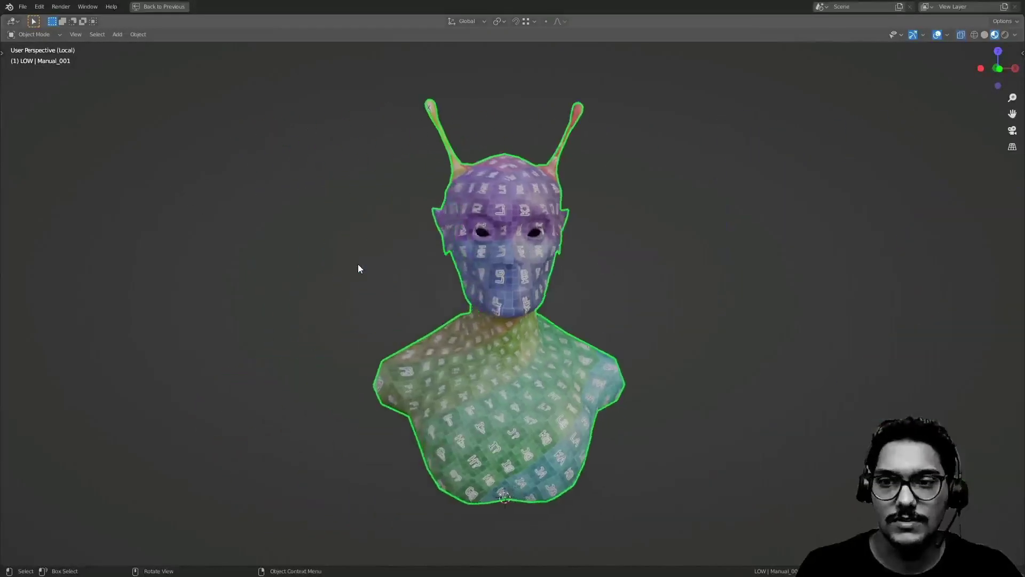
- Inspect the isolated bust's mesh in Edit Mode, toggle X-ray, and return to Object Mode and the full scene
{"action": "middle_click_drag", "start_coordinate": [439, 265], "coordinate": [393, 273]}
{"action": "key", "text": "ctrl+Tab"}
{"action": "scroll", "coordinate": [478, 238], "scroll_direction": "up", "scroll_amount": 4}
{"action": "middle_click_drag", "start_coordinate": [582, 163], "coordinate": [474, 262], "text": "shift"}
{"action": "scroll", "coordinate": [458, 285], "scroll_direction": "down", "scroll_amount": 1}
{"action": "key", "text": "alt+z"}
{"action": "middle_click_drag", "start_coordinate": [410, 281], "coordinate": [376, 281], "text": "shift"}
{"action": "scroll", "coordinate": [460, 279], "scroll_direction": "down", "scroll_amount": 4}
{"action": "middle_click_drag", "start_coordinate": [536, 276], "coordinate": [493, 271]}
{"action": "key", "text": "Tab"}
{"action": "scroll", "coordinate": [639, 277], "scroll_direction": "down", "scroll_amount": 3}
{"action": "key", "text": "KP_Divide"}
- Select the eyes object, isolate it in local view and enter Edit Mode
{"action": "scroll", "coordinate": [505, 287], "scroll_direction": "up", "scroll_amount": 3}
{"action": "middle_click_drag", "start_coordinate": [411, 353], "coordinate": [412, 277], "text": "shift"}
{"action": "left_click", "coordinate": [420, 221]}
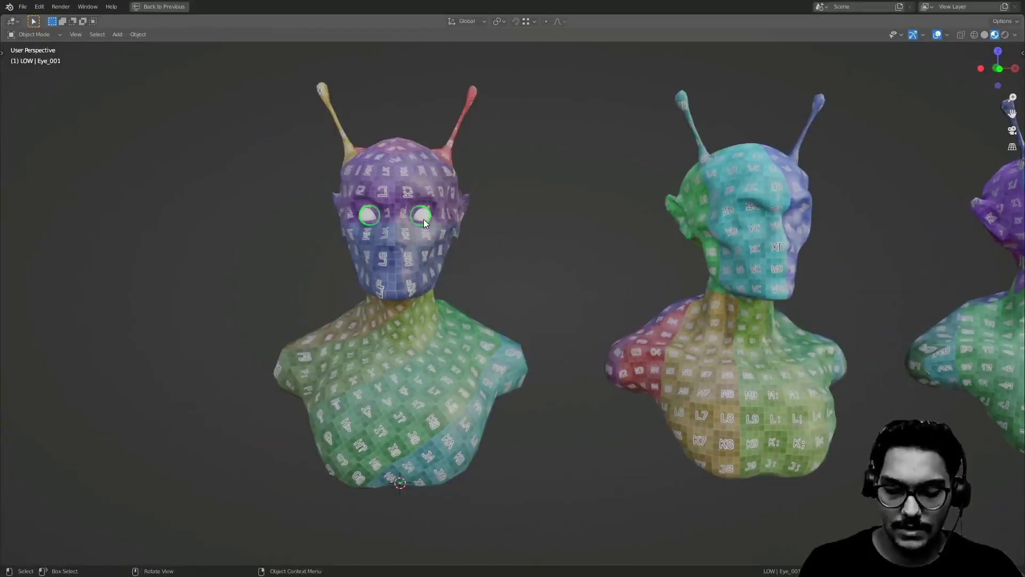
{"action": "key", "text": "KP_Divide"}
{"action": "key", "text": "Tab"}
- Mark the selected edge loops around both eyeballs as seams
{"action": "middle_click_drag", "start_coordinate": [508, 286], "coordinate": [702, 331]}
{"action": "middle_click_drag", "start_coordinate": [675, 294], "coordinate": [705, 327]}
{"action": "middle_click_drag", "start_coordinate": [450, 283], "coordinate": [423, 268]}
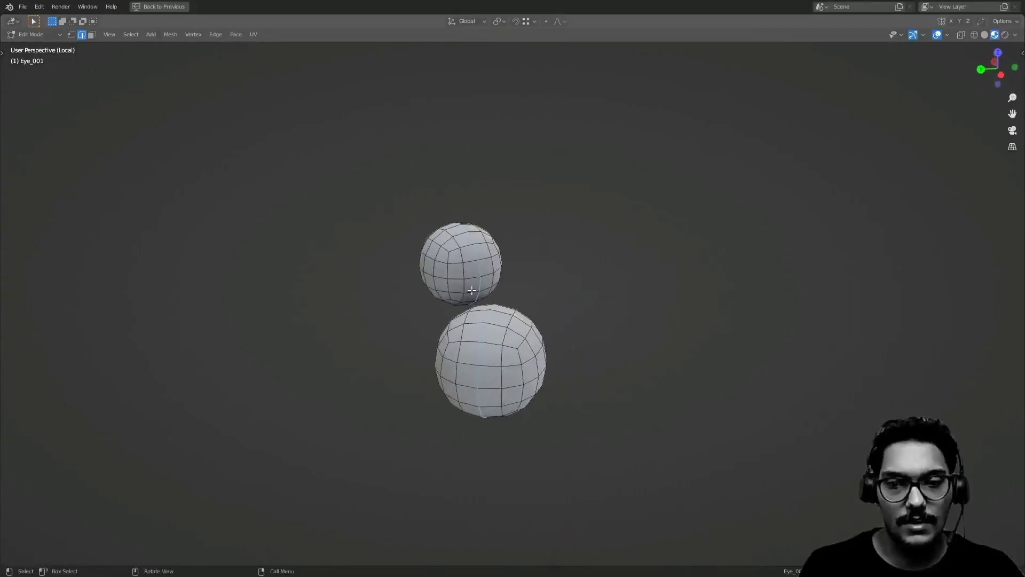
{"action": "middle_click_drag", "start_coordinate": [448, 369], "coordinate": [600, 293]}
{"action": "key", "text": "ctrl+e"}
{"action": "left_click", "coordinate": [602, 293]}
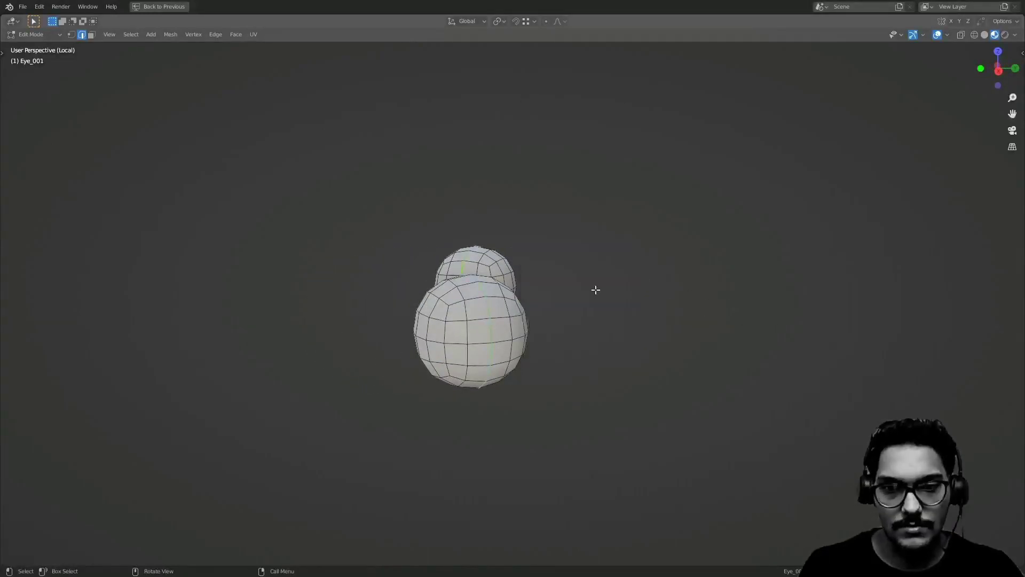
- Restore the full editor layout, select all the eye geometry and unwrap it along the seams
{"action": "key", "text": "ctrl+space"}
{"action": "middle_click_drag", "start_coordinate": [427, 291], "coordinate": [487, 289]}
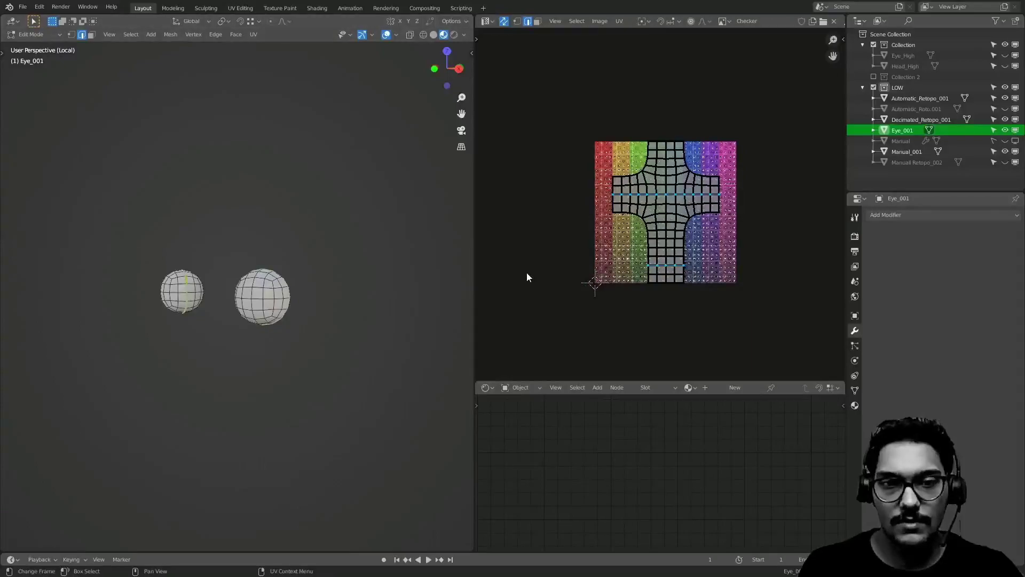
{"action": "key", "text": "a"}
{"action": "key", "text": "u"}
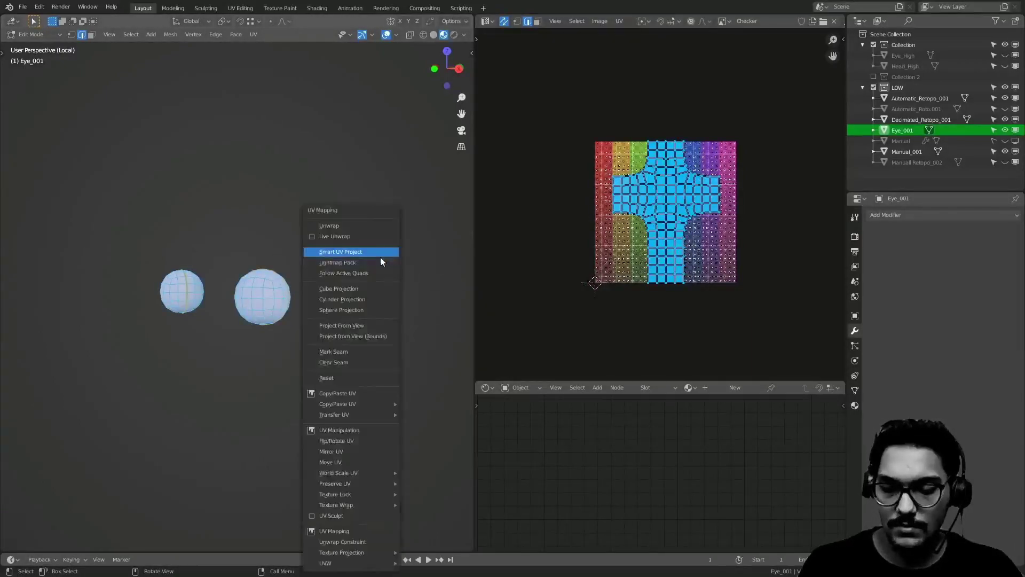
{"action": "left_click", "coordinate": [356, 225]}
{"action": "middle_click_drag", "start_coordinate": [323, 279], "coordinate": [427, 292], "text": "shift"}
{"action": "scroll", "coordinate": [327, 240], "scroll_direction": "up", "scroll_amount": 3}
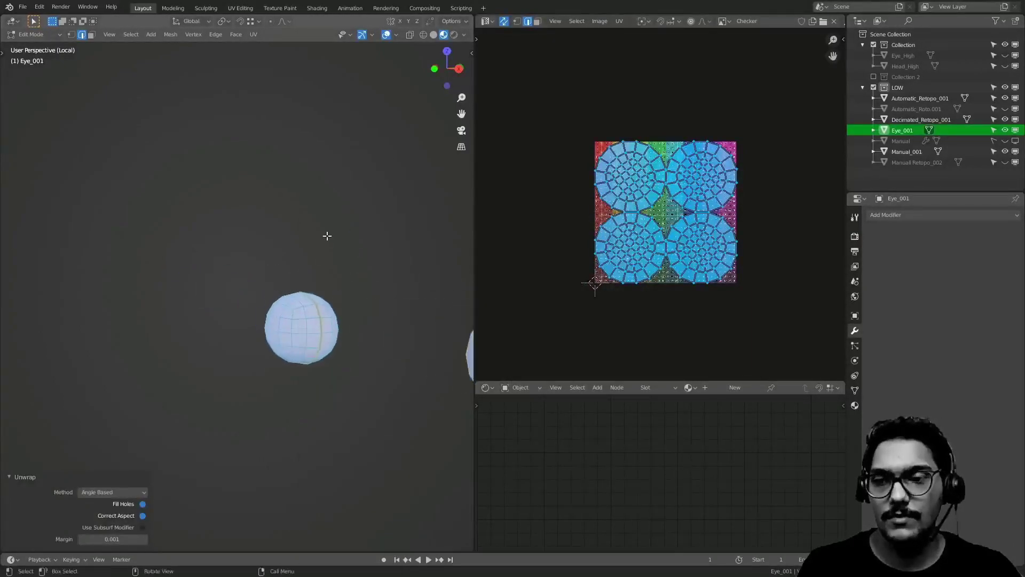
{"action": "middle_click_drag", "start_coordinate": [341, 252], "coordinate": [305, 248], "text": "shift"}
- Return to Object Mode, exit local view and maximize the 3D viewport
{"action": "key", "text": "Tab"}
{"action": "scroll", "coordinate": [312, 298], "scroll_direction": "down", "scroll_amount": 3}
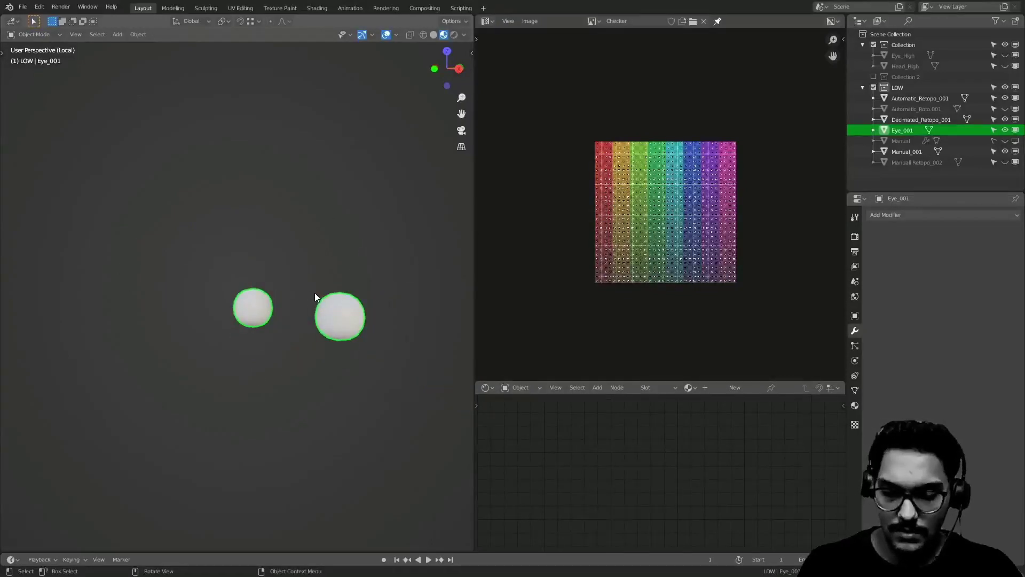
{"action": "key", "text": "KP_Divide"}
{"action": "middle_click_drag", "start_coordinate": [200, 269], "coordinate": [236, 292], "text": "shift"}
{"action": "key", "text": "ctrl+space"}
{"action": "scroll", "coordinate": [431, 321], "scroll_direction": "down", "scroll_amount": 2}
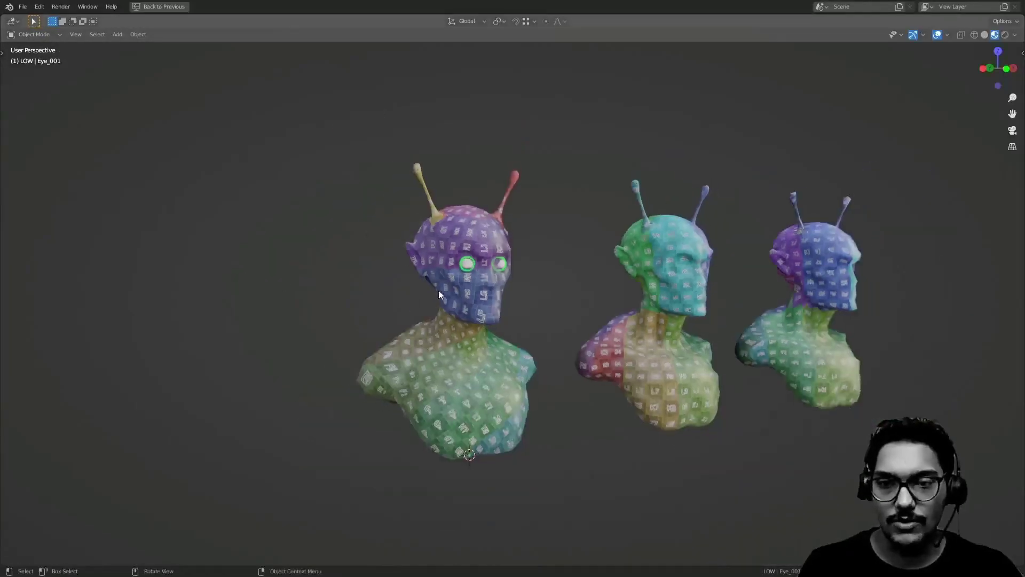
- Compare the material display on the eyes, manual bust and automatic bust by selecting them in turn
{"action": "middle_click_drag", "start_coordinate": [608, 294], "coordinate": [572, 291]}
{"action": "scroll", "coordinate": [614, 302], "scroll_direction": "down", "scroll_amount": 3}
{"action": "left_click", "coordinate": [642, 312]}
{"action": "scroll", "coordinate": [506, 259], "scroll_direction": "up", "scroll_amount": 4}
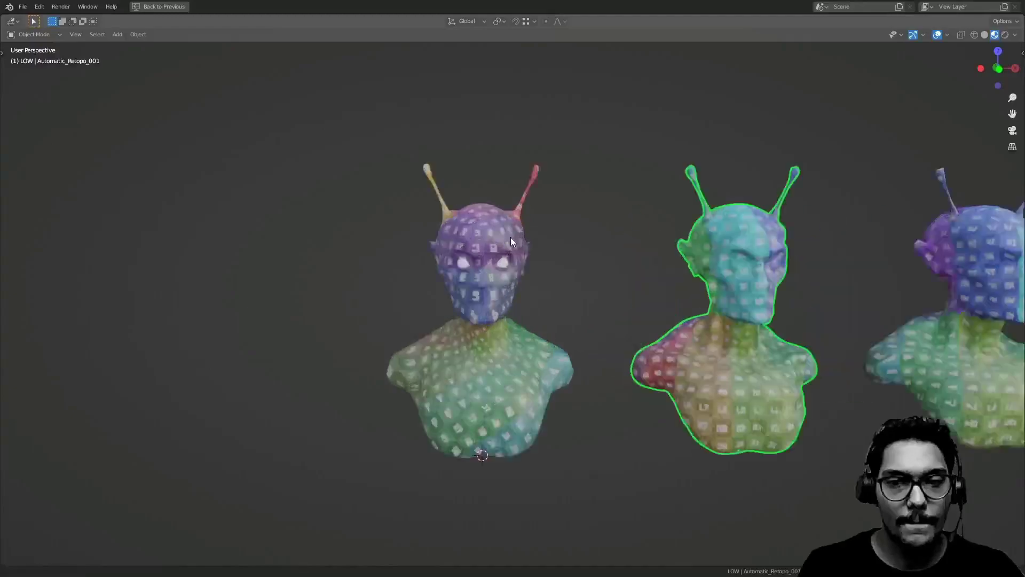
{"action": "left_click", "coordinate": [465, 264]}
{"action": "left_click", "coordinate": [473, 268]}
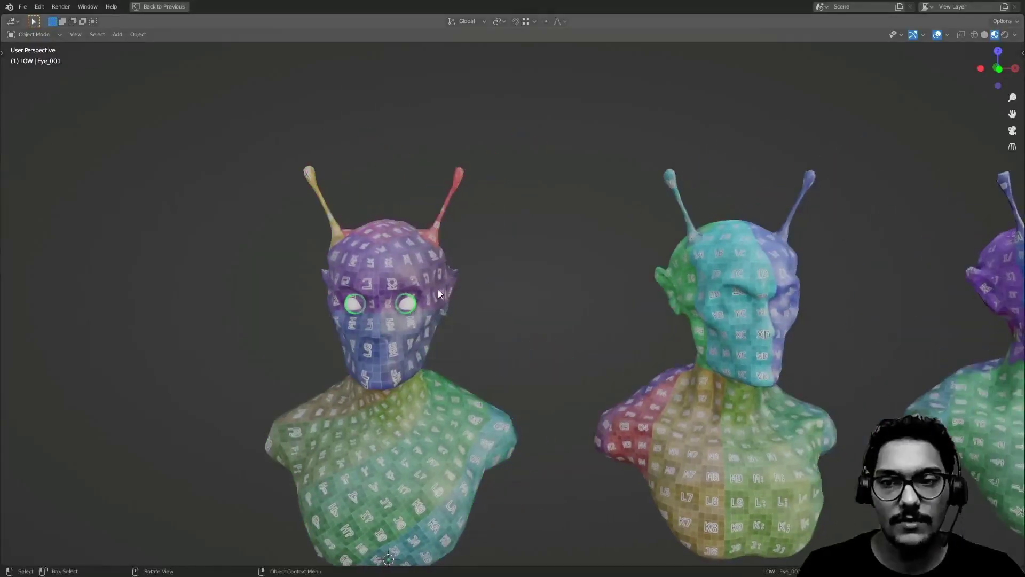
{"action": "scroll", "coordinate": [437, 298], "scroll_direction": "up", "scroll_amount": 5}
{"action": "middle_click_drag", "start_coordinate": [453, 219], "coordinate": [542, 177], "text": "shift"}
{"action": "left_click", "coordinate": [484, 282]}
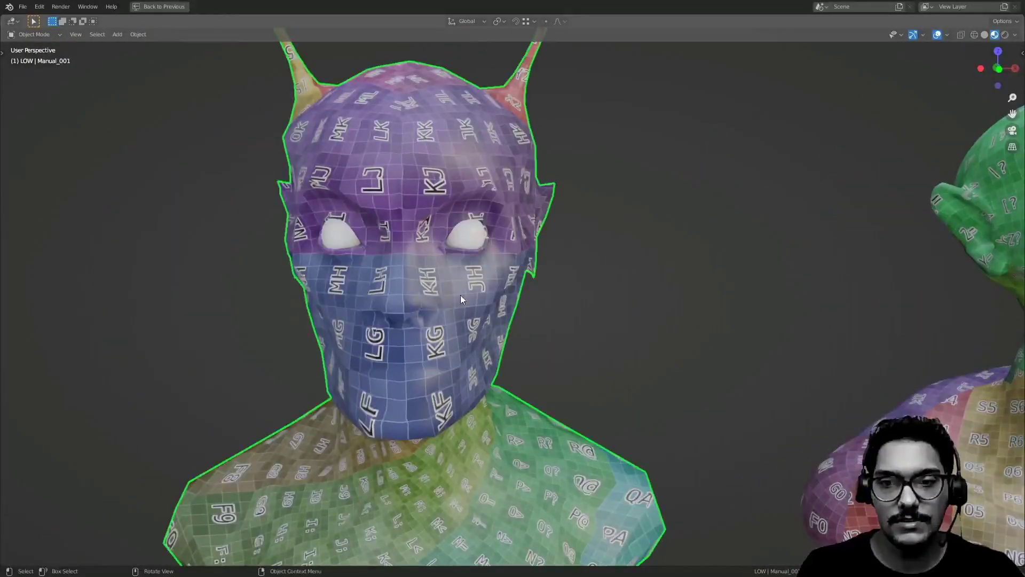
{"action": "middle_click_drag", "start_coordinate": [613, 304], "coordinate": [447, 338], "text": "shift"}
{"action": "left_click", "coordinate": [844, 267]}
{"action": "middle_click_drag", "start_coordinate": [515, 283], "coordinate": [635, 259], "text": "shift"}
{"action": "left_click", "coordinate": [632, 259]}
{"action": "left_click", "coordinate": [414, 255]}
{"action": "middle_click_drag", "start_coordinate": [414, 255], "coordinate": [637, 265], "text": "shift"}
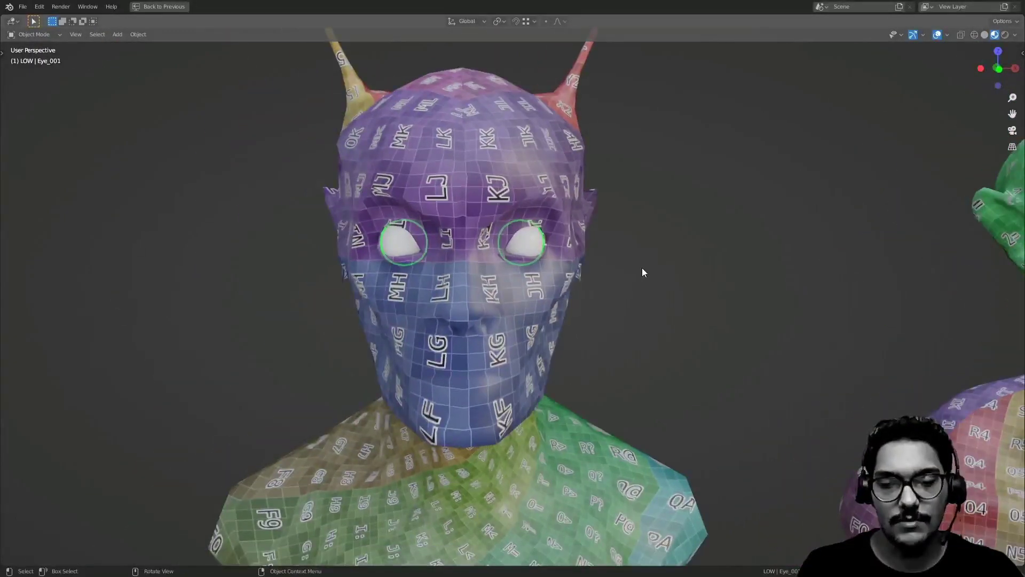
- Select the eyes together with the manual bust as the active object and open the Make Links options
{"action": "left_click", "coordinate": [560, 287]}
{"action": "left_click", "coordinate": [542, 248]}
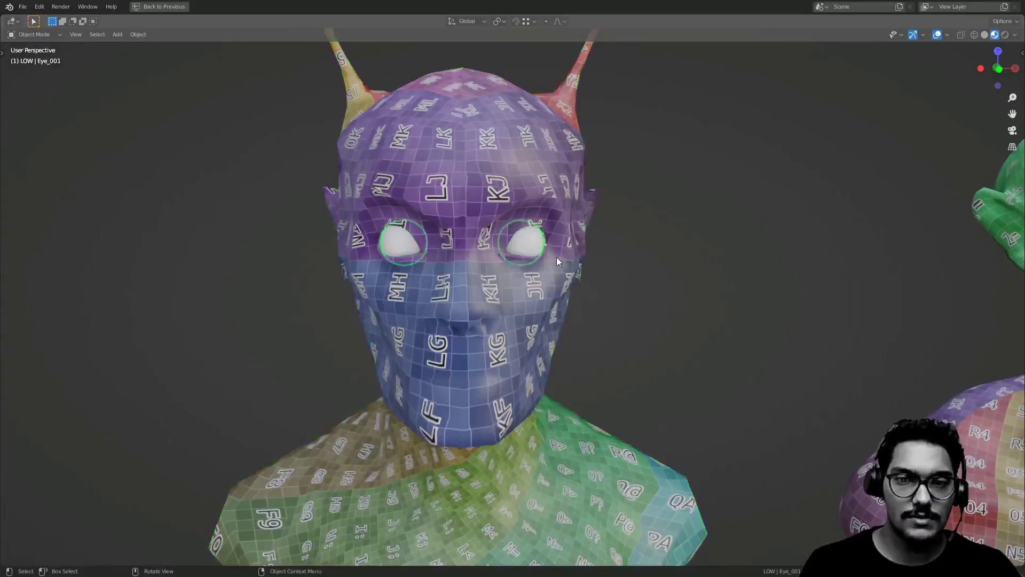
{"action": "left_click", "coordinate": [568, 277]}
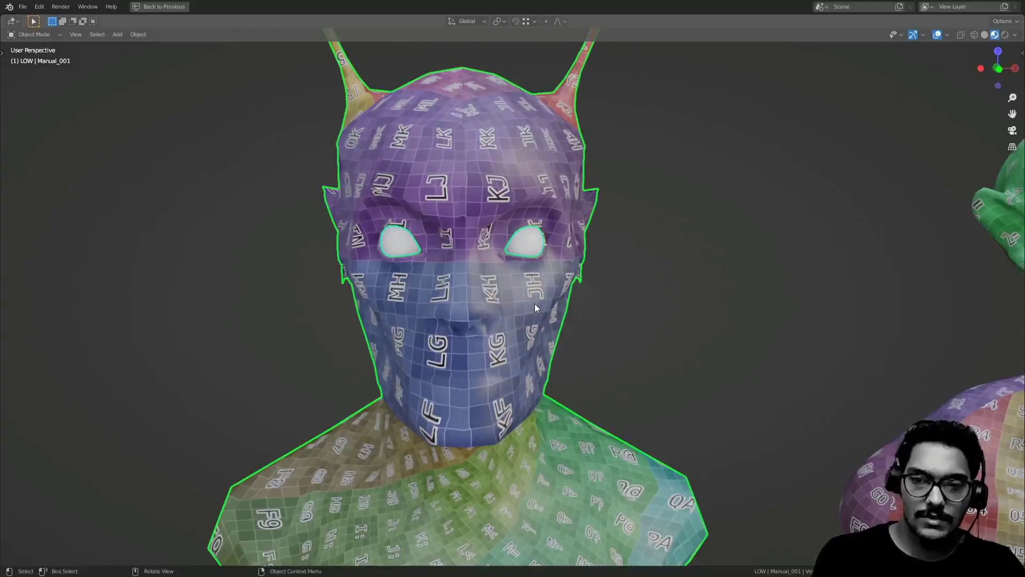
{"action": "key", "text": "ctrl+l"}
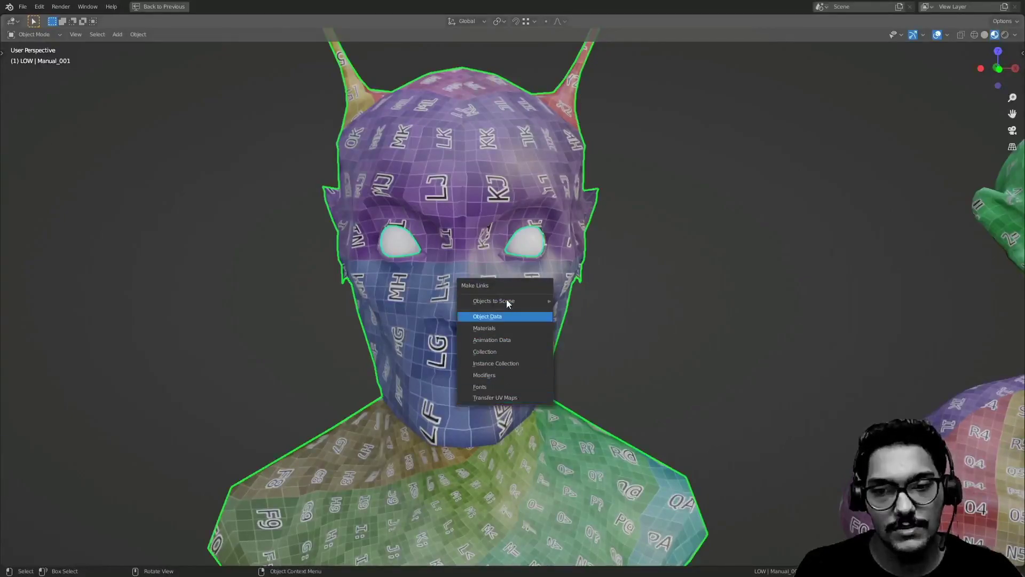
- Add a Subdivision Surface modifier to the manual bust
{"action": "key", "text": "ctrl+space"}
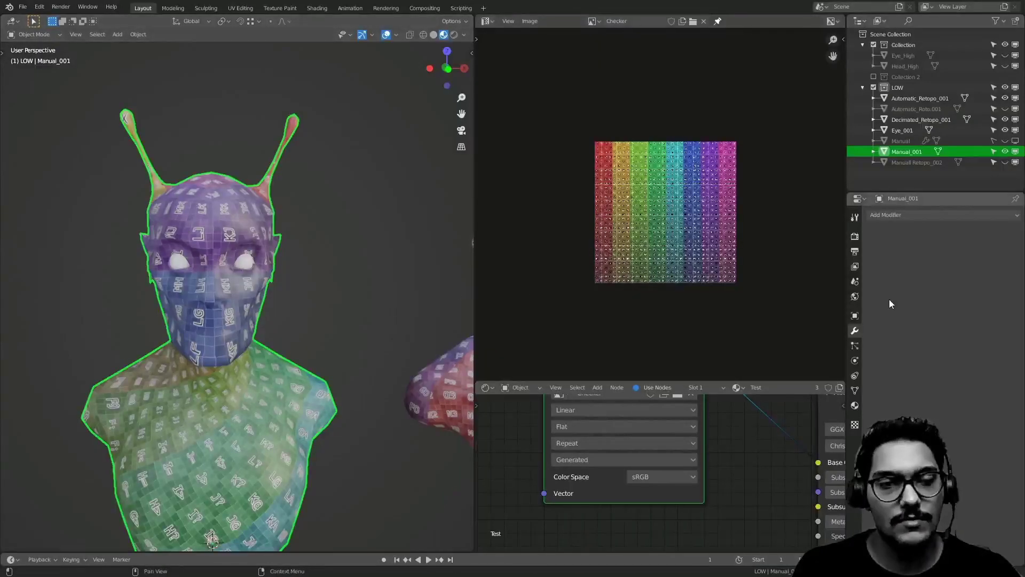
{"action": "left_click", "coordinate": [911, 215]}
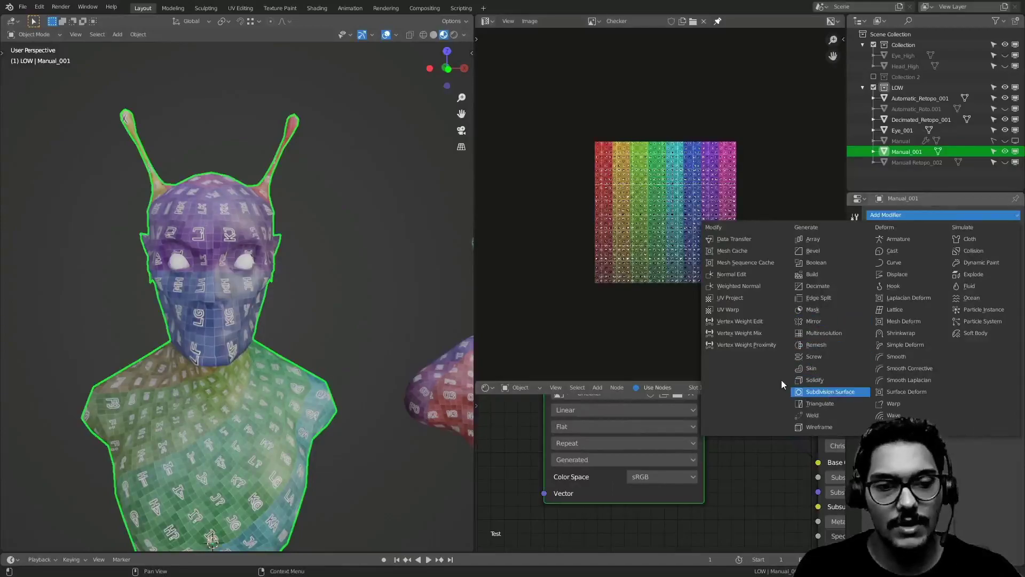
{"action": "left_click", "coordinate": [825, 391]}
- Select the eyes with the manual bust active and link the bust's modifiers to them
{"action": "key", "text": "ctrl+space"}
{"action": "left_click", "coordinate": [532, 248]}
{"action": "left_click", "coordinate": [555, 298], "text": "shift"}
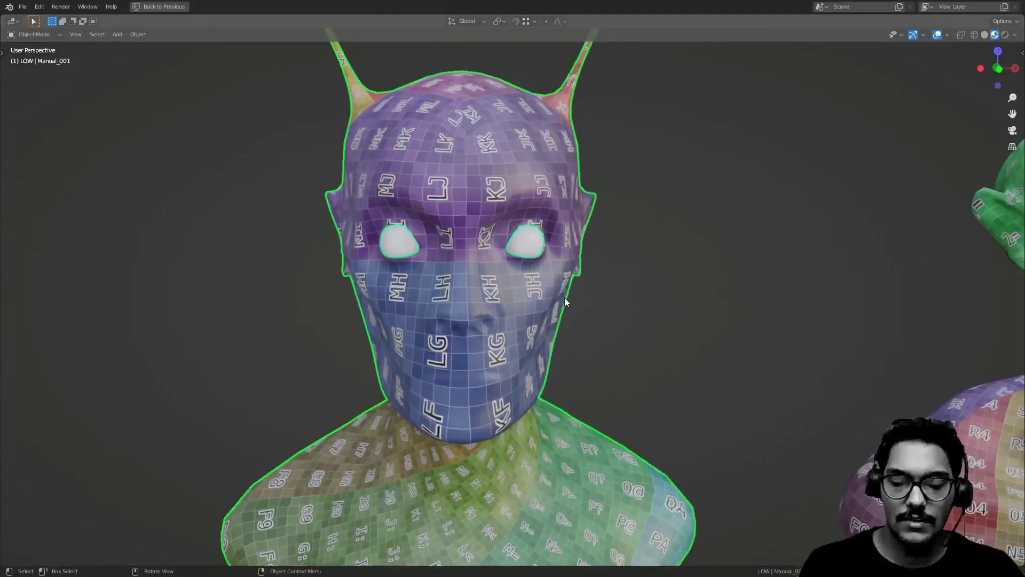
{"action": "key", "text": "ctrl+l"}
{"action": "mouse_move", "coordinate": [559, 295]}
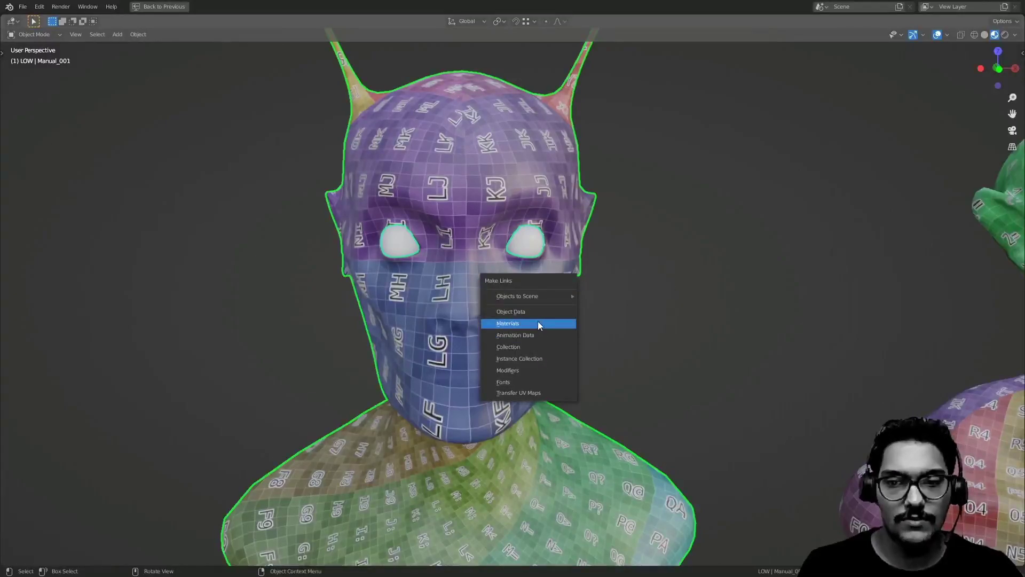
{"action": "left_click", "coordinate": [522, 372]}
- Select the eyes object and check its linked modifier in the full editor layout
{"action": "left_click", "coordinate": [530, 245]}
{"action": "key", "text": "Tab"}
{"action": "key", "text": "ctrl+Tab"}
{"action": "left_click", "coordinate": [507, 241]}
{"action": "key", "text": "ctrl+space"}
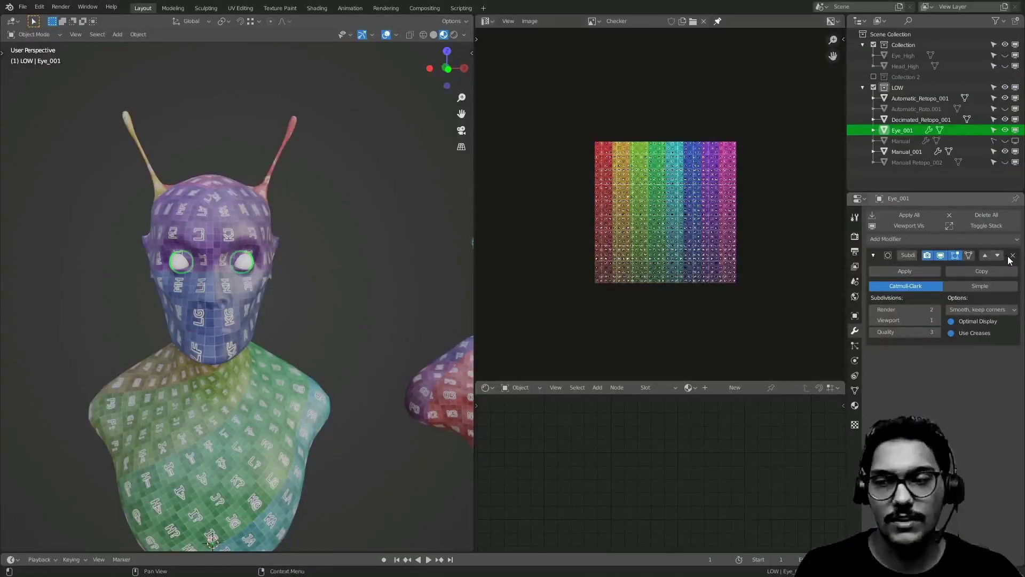
- Remove the Subdivision Surface modifier from both the eyes and the manual bust
{"action": "left_click", "coordinate": [212, 306]}
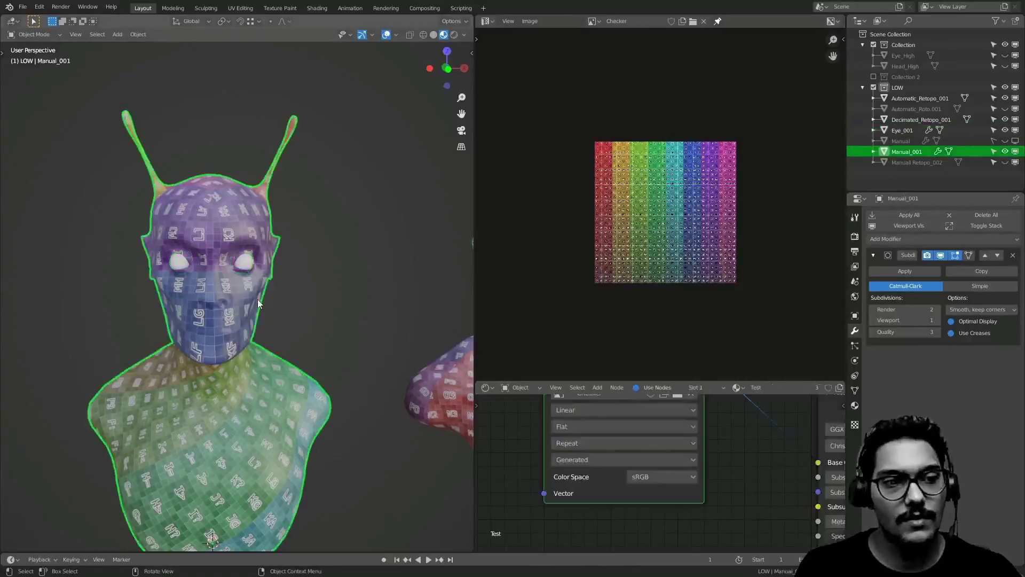
{"action": "left_click", "coordinate": [245, 257]}
{"action": "left_click", "coordinate": [1013, 255]}
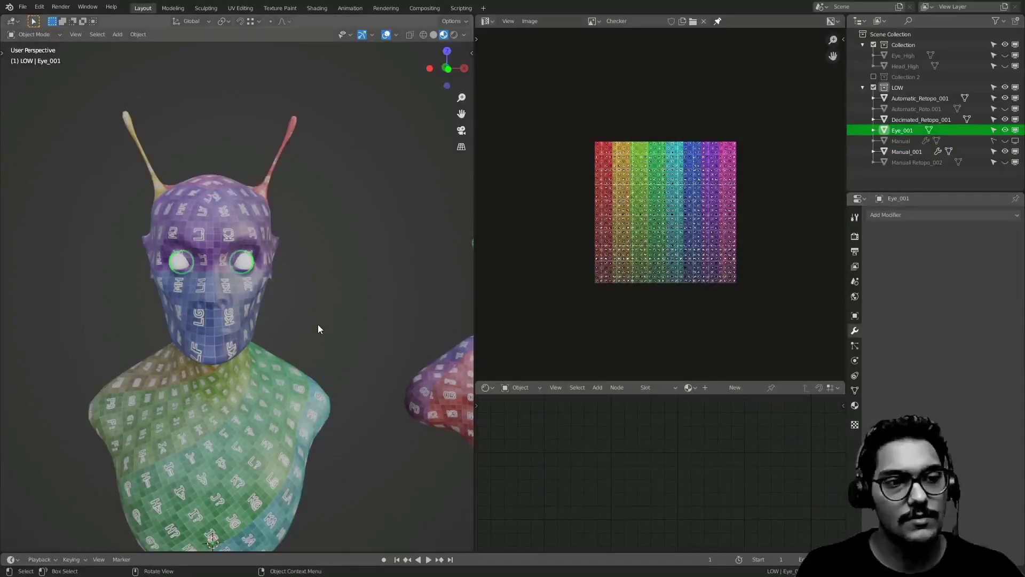
{"action": "left_click", "coordinate": [315, 342]}
{"action": "left_click", "coordinate": [1012, 255]}
- Select the eyes with the manual bust active and link the bust's material to them
{"action": "key", "text": "ctrl+alt+space"}
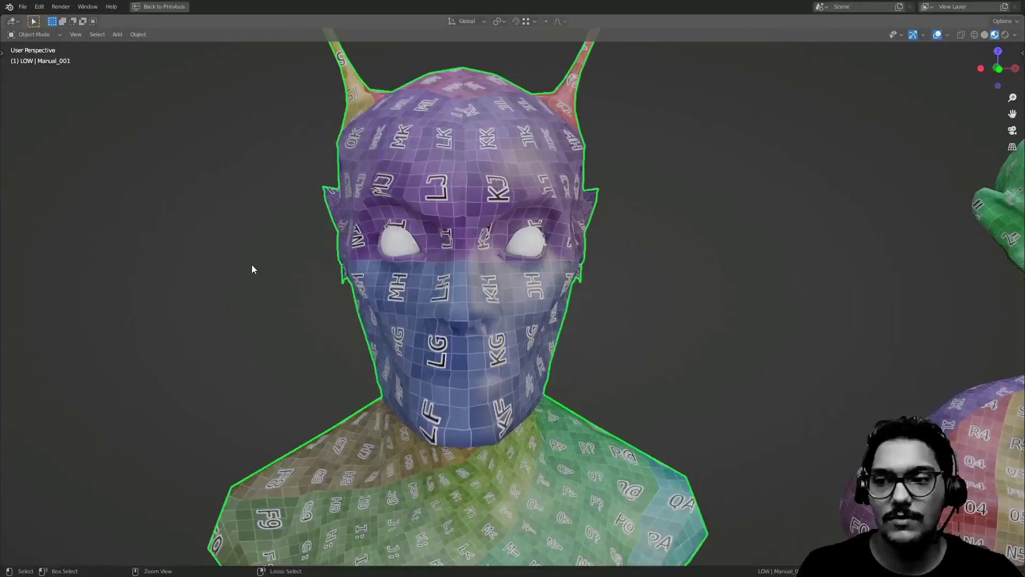
{"action": "left_click", "coordinate": [533, 248]}
{"action": "left_click", "coordinate": [538, 264], "text": "shift"}
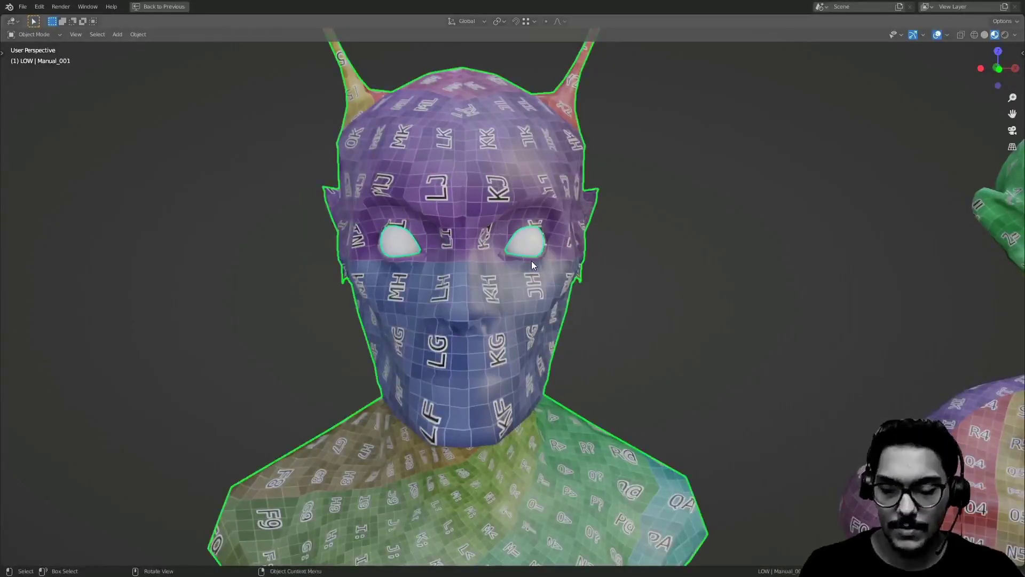
{"action": "key", "text": "ctrl+l"}
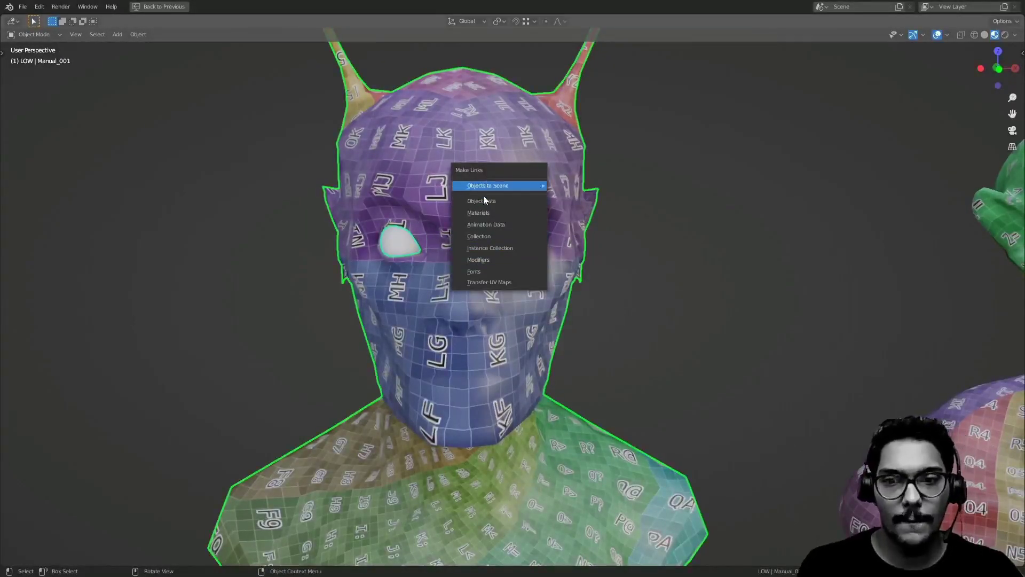
{"action": "left_click", "coordinate": [483, 213]}
- Select the eyes and examine the checker texture on them up close in the full editor layout
{"action": "left_click", "coordinate": [533, 239]}
{"action": "middle_click_drag", "start_coordinate": [533, 240], "coordinate": [680, 264]}
{"action": "scroll", "coordinate": [680, 264], "scroll_direction": "up", "scroll_amount": 3}
{"action": "key", "text": "ctrl+space"}
{"action": "scroll", "coordinate": [216, 204], "scroll_direction": "up", "scroll_amount": 5}
{"action": "middle_click_drag", "start_coordinate": [216, 203], "coordinate": [254, 264]}
{"action": "mouse_move", "coordinate": [254, 264]}
{"action": "middle_mouse_down", "text": "shift"}
{"action": "mouse_move", "coordinate": [376, 217]}
{"action": "mouse_move", "coordinate": [251, 272]}
{"action": "middle_mouse_up", "text": "shift"}
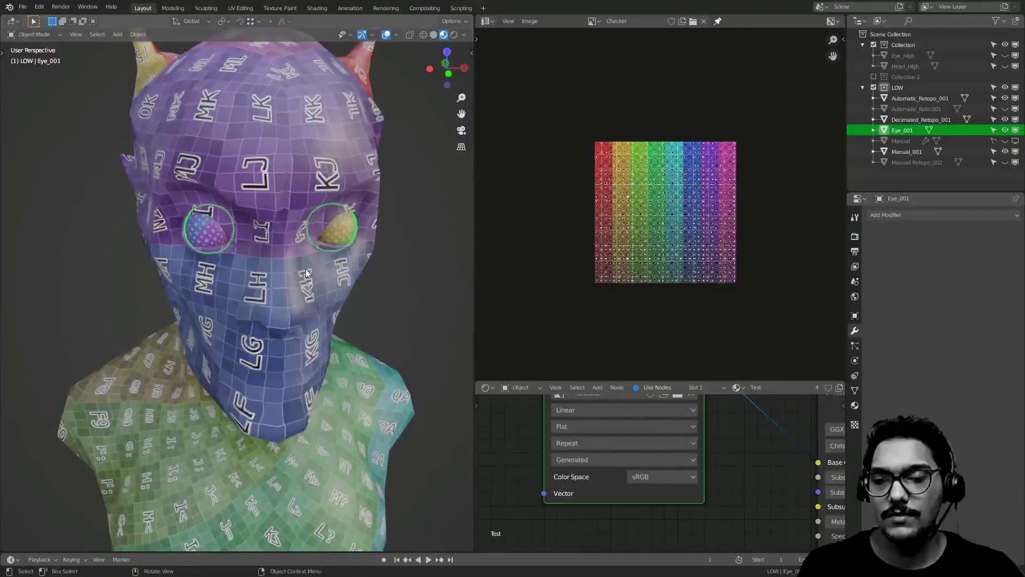
- Enter Edit Mode on the eyes and the manual bust together, select all their geometry and unwrap it
{"action": "left_click", "coordinate": [316, 296], "text": "shift"}
{"action": "key", "text": "Tab"}
{"action": "key", "text": "alt+a"}
{"action": "key", "text": "a"}
{"action": "key", "text": "u"}
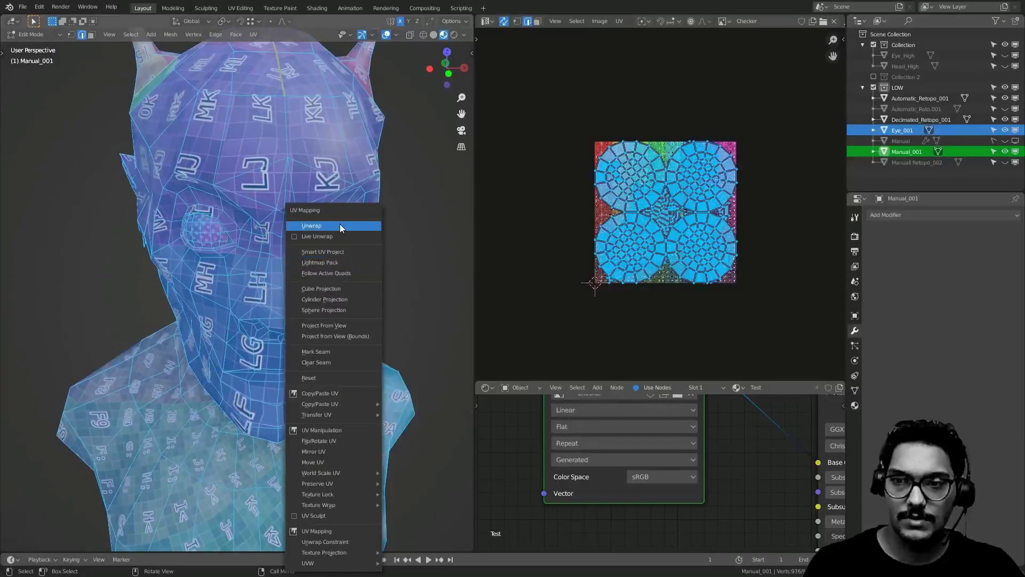
{"action": "left_click", "coordinate": [331, 236]}
{"action": "scroll", "coordinate": [526, 91], "scroll_direction": "up", "scroll_amount": 1}
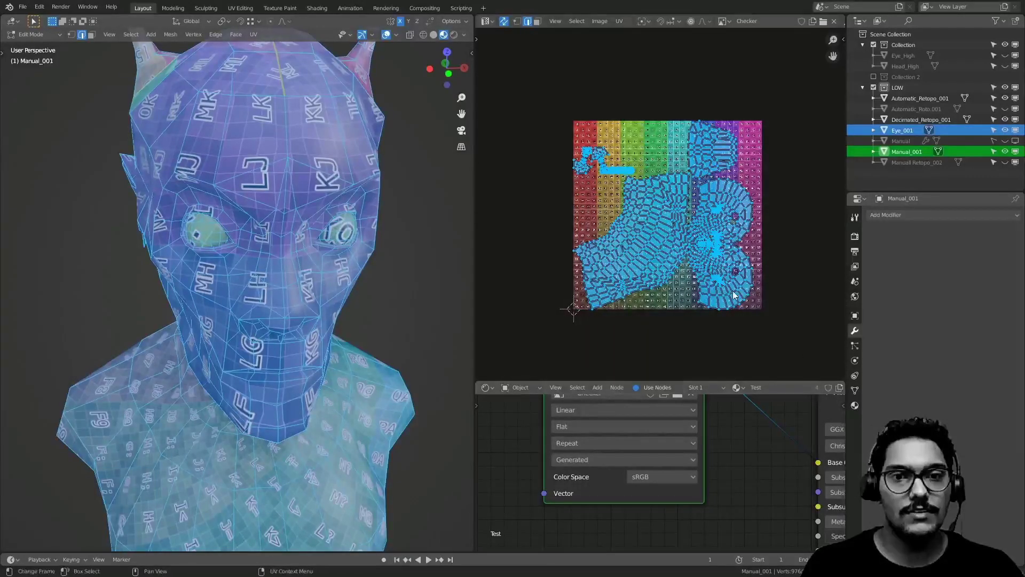
- In a maximized UV editor, select the four circular eye islands and move them outside the checker image
{"action": "key", "text": "ctrl+space"}
{"action": "scroll", "coordinate": [415, 160], "scroll_direction": "up", "scroll_amount": 5}
{"action": "middle_click_drag", "start_coordinate": [416, 190], "coordinate": [409, 316], "text": "ctrl"}
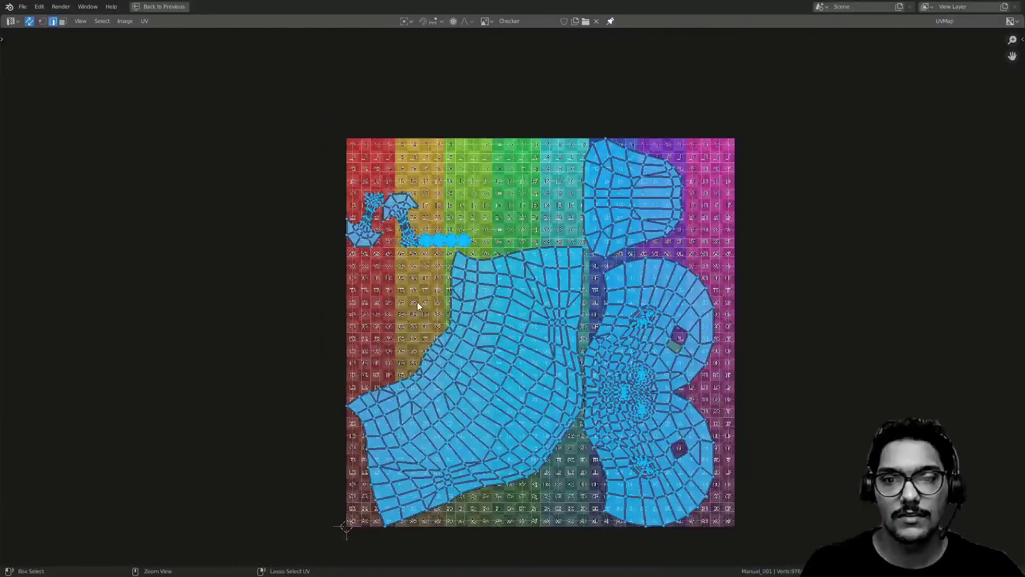
{"action": "scroll", "coordinate": [428, 238], "scroll_direction": "up", "scroll_amount": 4}
{"action": "middle_click_drag", "start_coordinate": [568, 288], "coordinate": [533, 192]}
{"action": "middle_click_drag", "start_coordinate": [459, 268], "coordinate": [517, 234]}
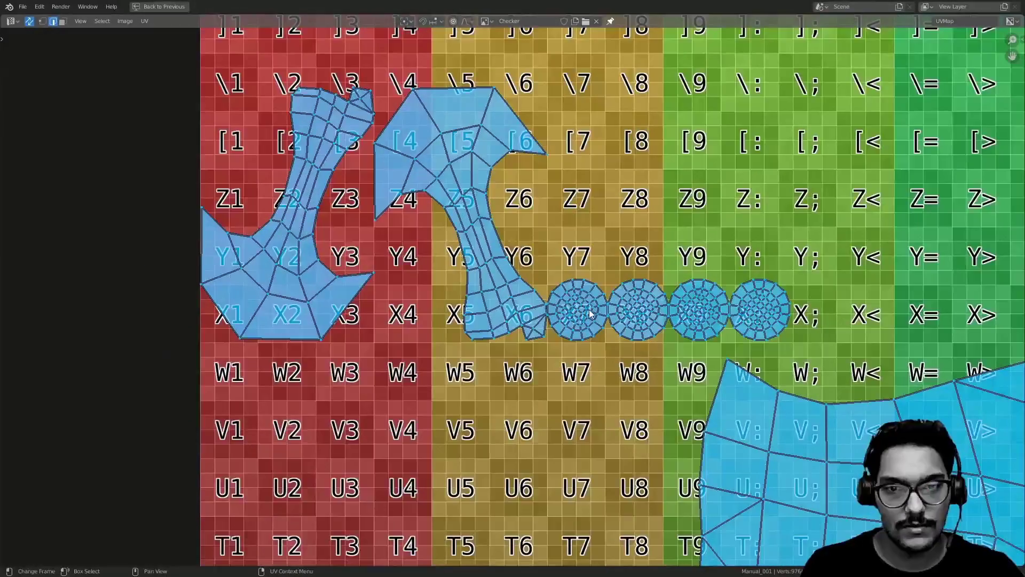
{"action": "key", "text": "alt+a"}
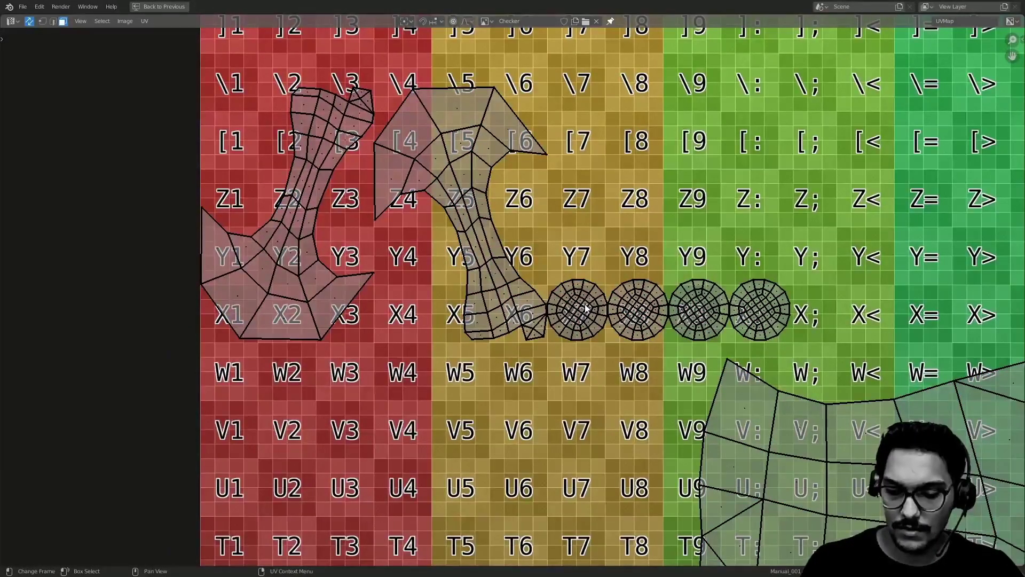
{"action": "key", "text": "l"}
{"action": "key", "text": "l"}
{"action": "key", "text": "l"}
{"action": "key", "text": "l"}
{"action": "middle_click_drag", "start_coordinate": [627, 332], "coordinate": [575, 348], "text": "ctrl"}
{"action": "middle_click_drag", "start_coordinate": [613, 206], "coordinate": [595, 277], "text": "ctrl"}
{"action": "key", "text": "g"}
{"action": "left_click", "coordinate": [437, 288]}
- Restore the full editor layout, deselect everything and set up edge selection on the back of the manual bust
{"action": "key", "text": "ctrl+space"}
{"action": "key", "text": "alt+a"}
{"action": "middle_click_drag", "start_coordinate": [289, 329], "coordinate": [280, 366]}
{"action": "middle_click_drag", "start_coordinate": [315, 288], "coordinate": [141, 346]}
{"action": "left_click", "coordinate": [262, 300]}
{"action": "left_click", "coordinate": [198, 290], "text": "ctrl"}
{"action": "middle_click_drag", "start_coordinate": [241, 359], "coordinate": [245, 427]}
{"action": "middle_click_drag", "start_coordinate": [246, 427], "coordinate": [171, 380]}
{"action": "middle_click_drag", "start_coordinate": [208, 305], "coordinate": [289, 262]}
{"action": "left_click", "coordinate": [223, 311], "text": "shift"}
{"action": "key", "text": "2"}
{"action": "scroll", "coordinate": [274, 272], "scroll_direction": "up", "scroll_amount": 4}
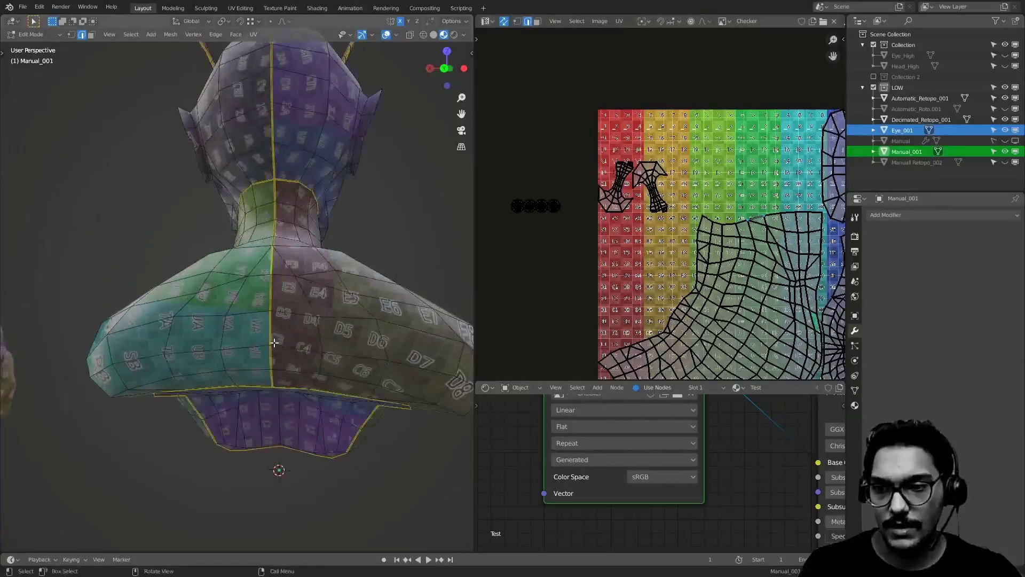
- Select the centre-line edges down the back from the neck to the base and clear their seam
{"action": "middle_click_drag", "start_coordinate": [272, 362], "coordinate": [273, 322]}
{"action": "middle_click_drag", "start_coordinate": [271, 265], "coordinate": [228, 355]}
{"action": "left_click", "coordinate": [260, 296], "text": "ctrl"}
{"action": "right_click", "coordinate": [284, 309]}
{"action": "left_click", "coordinate": [284, 312]}
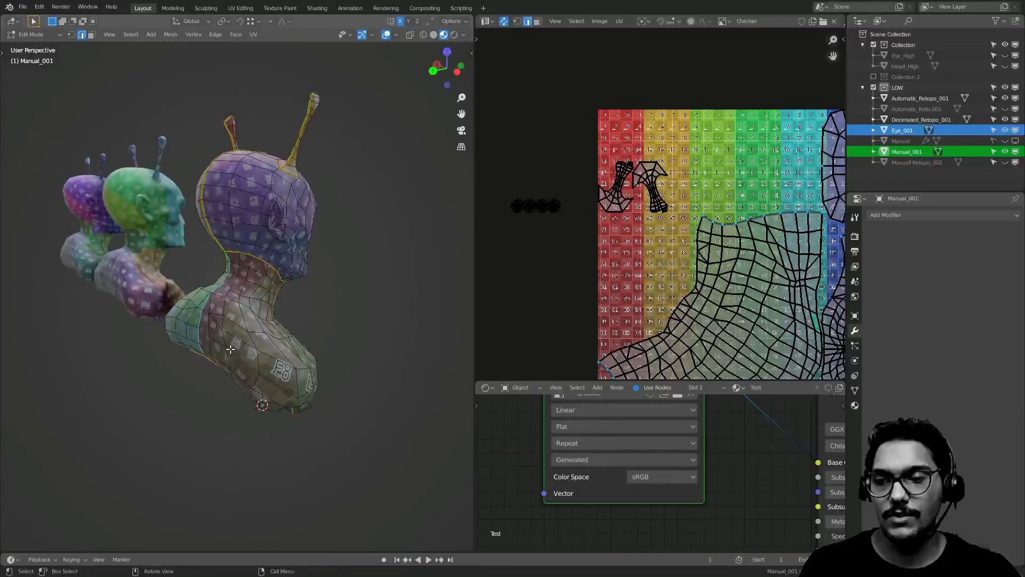
- Select the edge path from the side of the neck over the shoulder to its lower edge and mark it as a seam
{"action": "middle_click_drag", "start_coordinate": [311, 407], "coordinate": [245, 251]}
{"action": "scroll", "coordinate": [222, 340], "scroll_direction": "up", "scroll_amount": 3}
{"action": "middle_click_drag", "start_coordinate": [236, 367], "coordinate": [210, 405]}
{"action": "scroll", "coordinate": [247, 289], "scroll_direction": "up", "scroll_amount": 4}
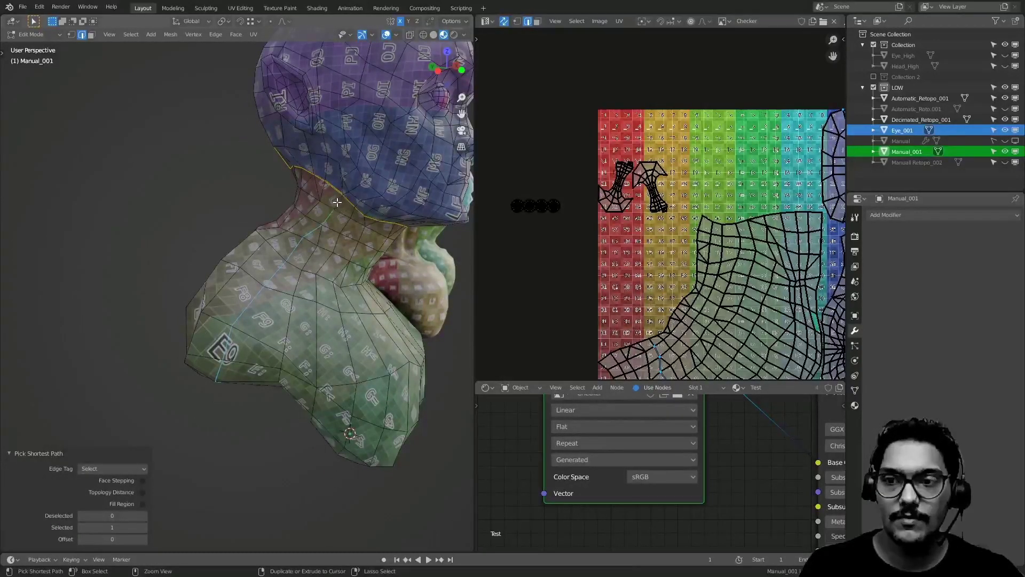
{"action": "scroll", "coordinate": [225, 285], "scroll_direction": "down", "scroll_amount": 5}
{"action": "middle_click_drag", "start_coordinate": [226, 286], "coordinate": [287, 246]}
{"action": "key", "text": "ctrl+e"}
{"action": "left_click", "coordinate": [248, 276]}
- Extend the shoulder seams along the underside to the base outline, keeping the edges across the base itself unseamed
{"action": "scroll", "coordinate": [186, 298], "scroll_direction": "up", "scroll_amount": 3}
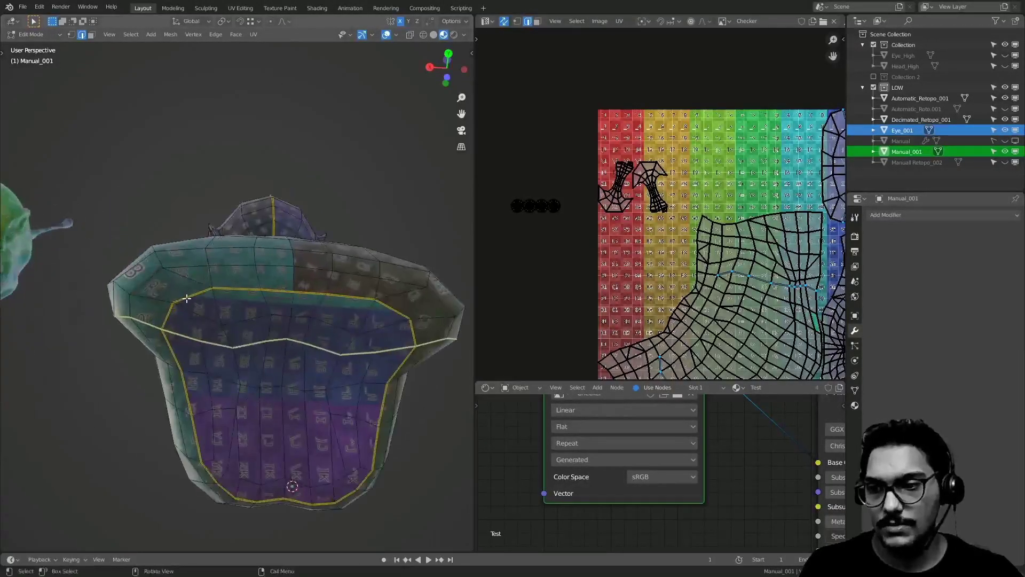
{"action": "key", "text": "ctrl+e"}
{"action": "left_click", "coordinate": [387, 335]}
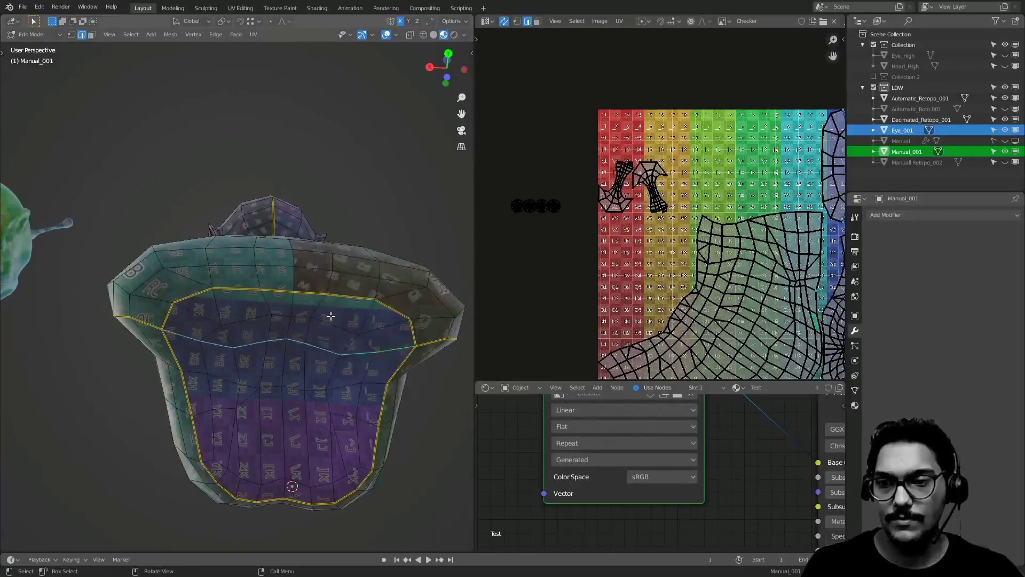
{"action": "scroll", "coordinate": [366, 298], "scroll_direction": "down", "scroll_amount": 5}
{"action": "middle_click_drag", "start_coordinate": [367, 297], "coordinate": [153, 270]}
{"action": "scroll", "coordinate": [153, 270], "scroll_direction": "up", "scroll_amount": 3}
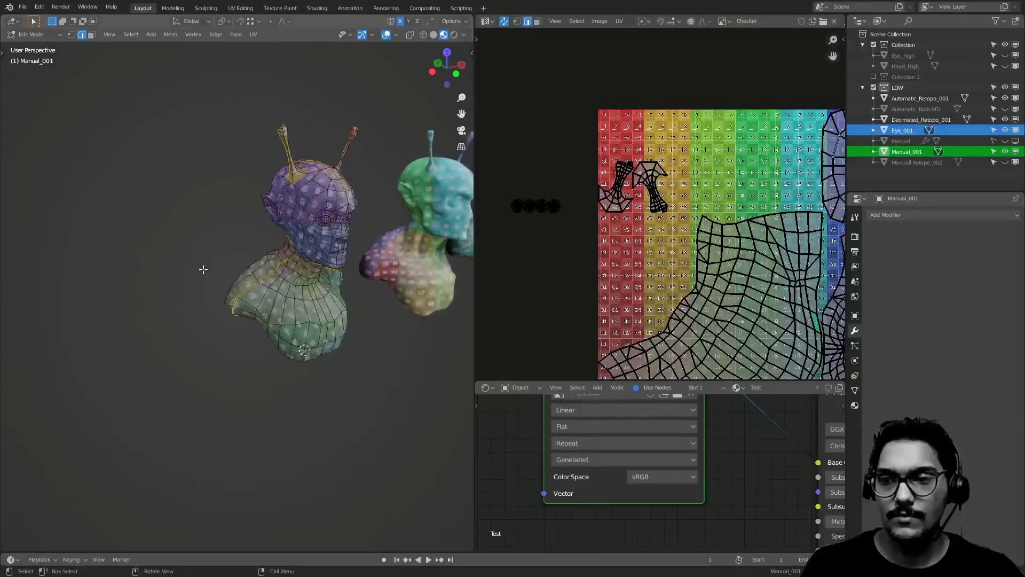
- Select all geometry and unwrap both objects using the new shoulder seams
{"action": "key", "text": "a"}
{"action": "key", "text": "u"}
{"action": "left_click", "coordinate": [650, 226]}
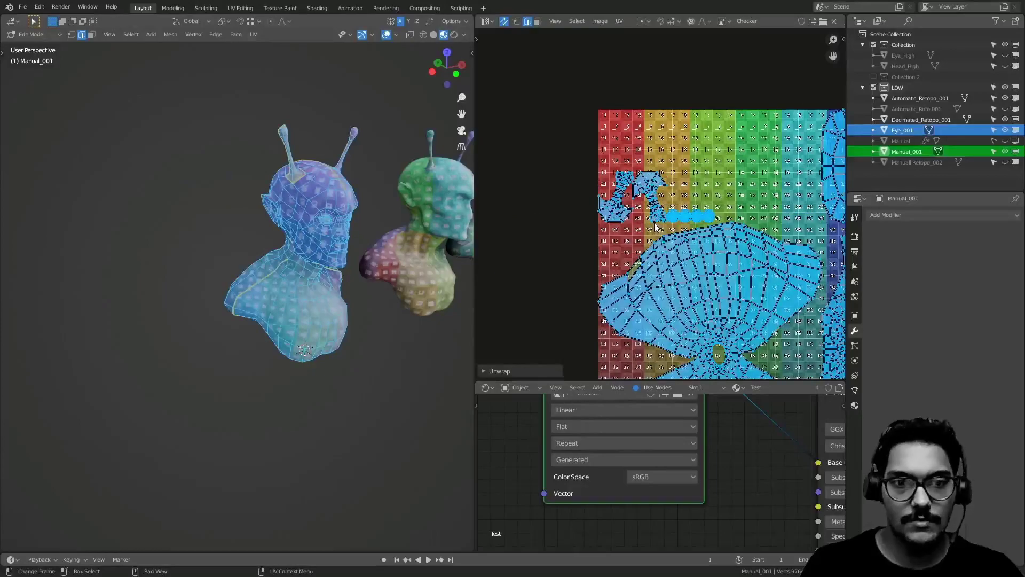
{"action": "scroll", "coordinate": [650, 226], "scroll_direction": "down", "scroll_amount": 2}
{"action": "scroll", "coordinate": [576, 227], "scroll_direction": "up", "scroll_amount": 5}
{"action": "middle_click_drag", "start_coordinate": [576, 227], "coordinate": [629, 174]}
{"action": "scroll", "coordinate": [267, 342], "scroll_direction": "up", "scroll_amount": 3}
- Mark the remaining edges at the side of the neck as a seam, joining the shoulder seam to the neck seam
{"action": "middle_click_drag", "start_coordinate": [261, 355], "coordinate": [267, 284], "text": "shift"}
{"action": "left_click", "coordinate": [260, 269]}
{"action": "middle_click_drag", "start_coordinate": [241, 244], "coordinate": [220, 320], "text": "shift"}
{"action": "middle_click_drag", "start_coordinate": [311, 397], "coordinate": [241, 475], "text": "shift"}
{"action": "scroll", "coordinate": [242, 475], "scroll_direction": "up", "scroll_amount": 2}
{"action": "middle_click_drag", "start_coordinate": [243, 347], "coordinate": [208, 228]}
{"action": "left_click", "coordinate": [237, 321], "text": "alt"}
{"action": "right_click", "coordinate": [297, 293]}
{"action": "left_click", "coordinate": [288, 291]}
{"action": "right_click", "coordinate": [294, 292]}
{"action": "left_click", "coordinate": [285, 283]}
{"action": "scroll", "coordinate": [351, 239], "scroll_direction": "down", "scroll_amount": 5}
{"action": "middle_click_drag", "start_coordinate": [351, 239], "coordinate": [395, 246]}
- Select everything, unwrap both objects again and frame the whole layout in the UV editor
{"action": "key", "text": "a"}
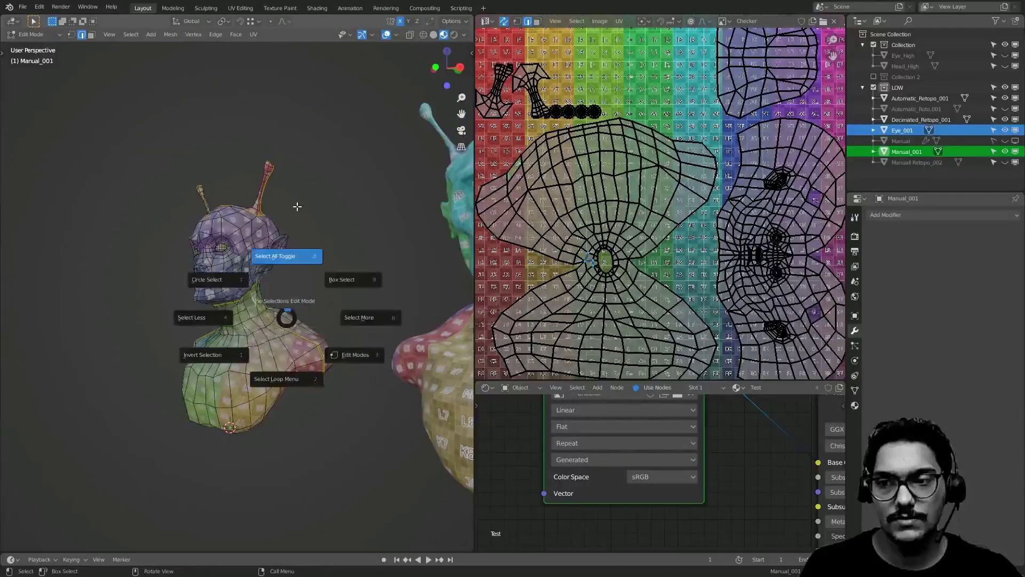
{"action": "key", "text": "a"}
{"action": "key", "text": "u"}
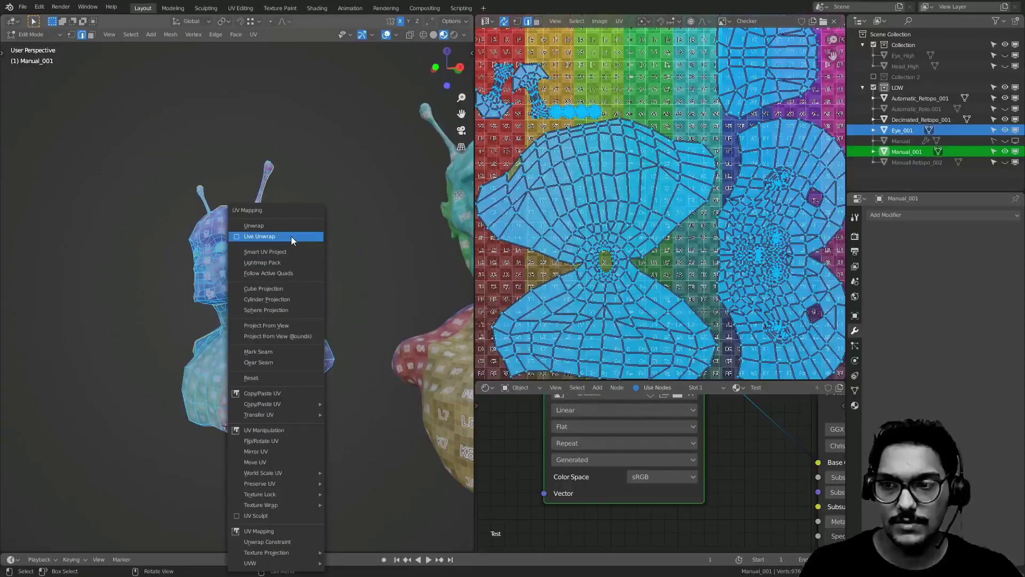
{"action": "left_click", "coordinate": [291, 226]}
{"action": "key", "text": "Home"}
- Box-select patches of faces on the back of the shoulders and compare them with their place in the UV layout
{"action": "key", "text": "b"}
{"action": "left_click_drag", "start_coordinate": [275, 363], "coordinate": [277, 364]}
{"action": "middle_click_drag", "start_coordinate": [277, 364], "coordinate": [329, 365]}
{"action": "scroll", "coordinate": [321, 365], "scroll_direction": "up", "scroll_amount": 5}
{"action": "middle_click_drag", "start_coordinate": [166, 352], "coordinate": [247, 394]}
{"action": "scroll", "coordinate": [229, 360], "scroll_direction": "down", "scroll_amount": 3}
{"action": "left_click_drag", "start_coordinate": [247, 394], "coordinate": [277, 350]}
{"action": "middle_click_drag", "start_coordinate": [277, 350], "coordinate": [334, 323]}
{"action": "mouse_move", "coordinate": [333, 323]}
{"action": "middle_mouse_down", "text": "shift"}
{"action": "mouse_move", "coordinate": [341, 347]}
{"action": "mouse_move", "coordinate": [318, 346]}
{"action": "mouse_move", "coordinate": [336, 336]}
{"action": "middle_mouse_up", "text": "shift"}
{"action": "left_click_drag", "start_coordinate": [279, 280], "coordinate": [378, 374]}
{"action": "middle_click_drag", "start_coordinate": [344, 328], "coordinate": [361, 336]}
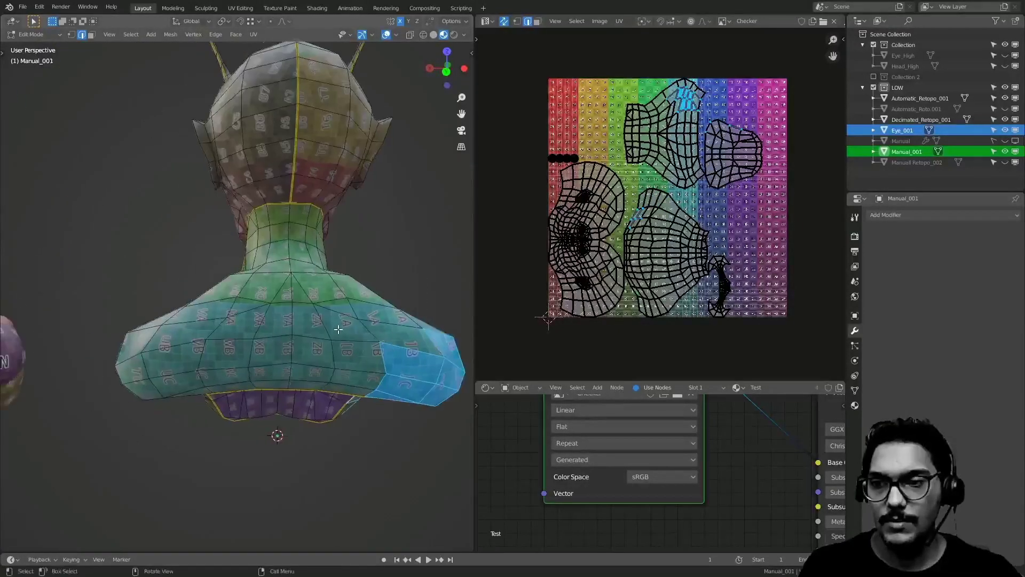
- Examine the shoulder seam and the checker texture on both sides of it
{"action": "left_click_drag", "start_coordinate": [433, 392], "coordinate": [434, 392]}
{"action": "middle_click_drag", "start_coordinate": [433, 392], "coordinate": [301, 347]}
{"action": "middle_click_drag", "start_coordinate": [302, 294], "coordinate": [228, 263], "text": "shift"}
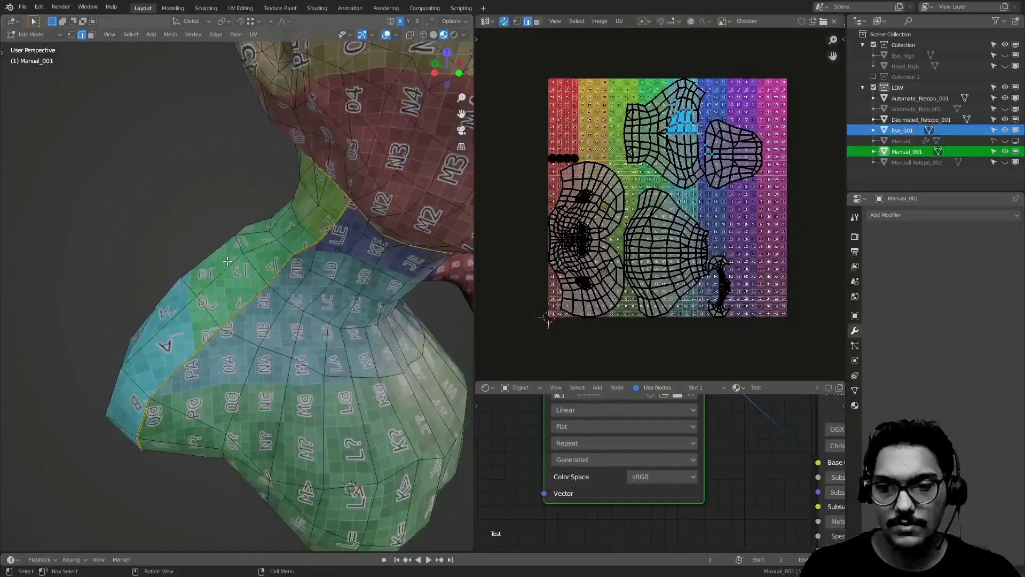
{"action": "left_click", "coordinate": [270, 346]}
{"action": "mouse_move", "coordinate": [270, 346]}
{"action": "middle_mouse_down"}
{"action": "mouse_move", "coordinate": [259, 466]}
{"action": "mouse_move", "coordinate": [255, 343]}
{"action": "middle_mouse_up"}
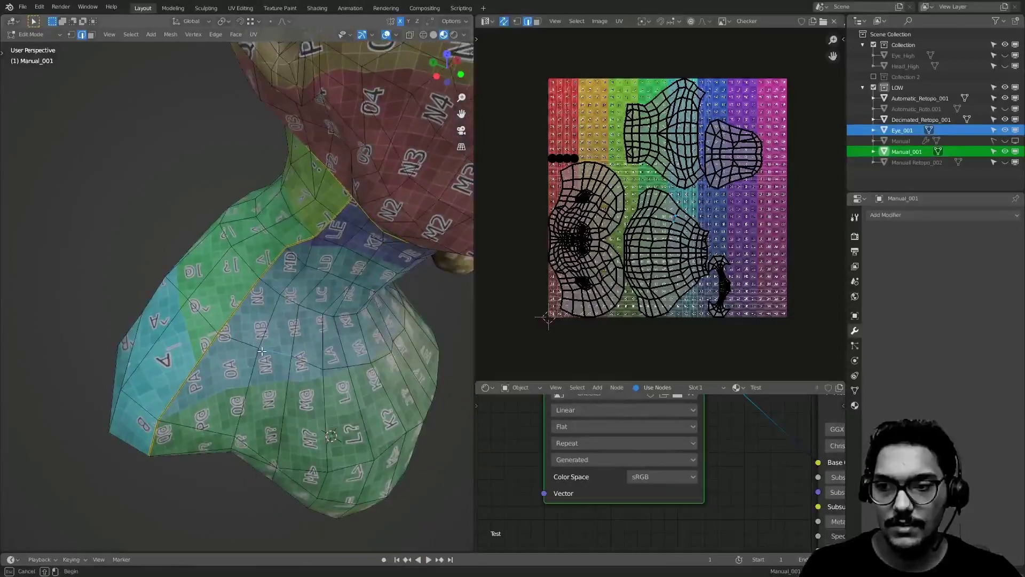
{"action": "middle_click_drag", "start_coordinate": [351, 407], "coordinate": [320, 327]}
{"action": "left_click_drag", "start_coordinate": [398, 411], "coordinate": [399, 412]}
{"action": "middle_click_drag", "start_coordinate": [399, 411], "coordinate": [431, 405]}
{"action": "middle_click_drag", "start_coordinate": [648, 264], "coordinate": [660, 197], "text": "ctrl"}
- Select all UVs and apply Minimize Stretch to them
{"action": "key", "text": "a"}
{"action": "key", "text": "alt+a"}
{"action": "key", "text": "a"}
{"action": "left_click", "coordinate": [623, 22]}
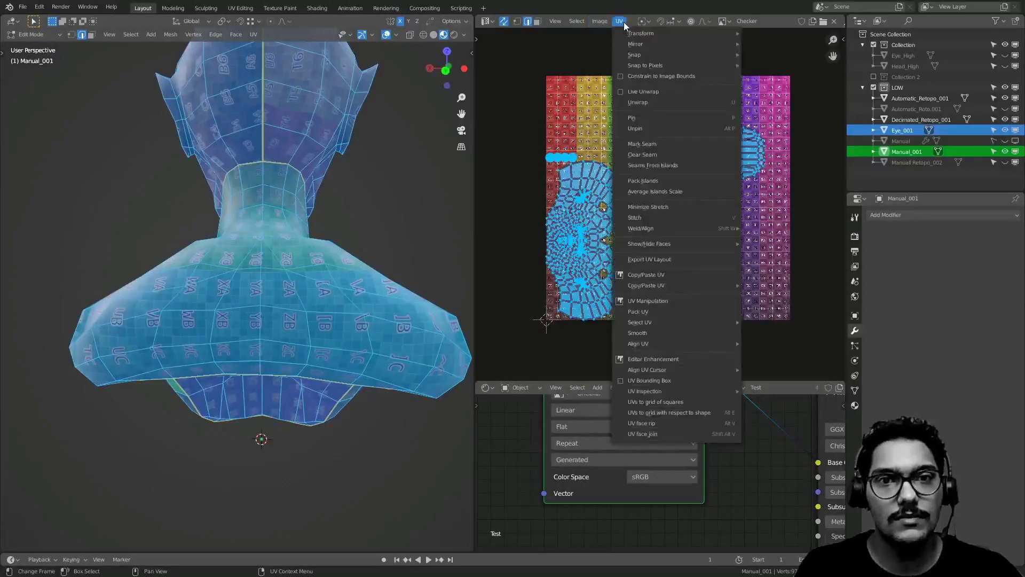
{"action": "left_click", "coordinate": [661, 207]}
{"action": "left_click", "coordinate": [681, 212]}
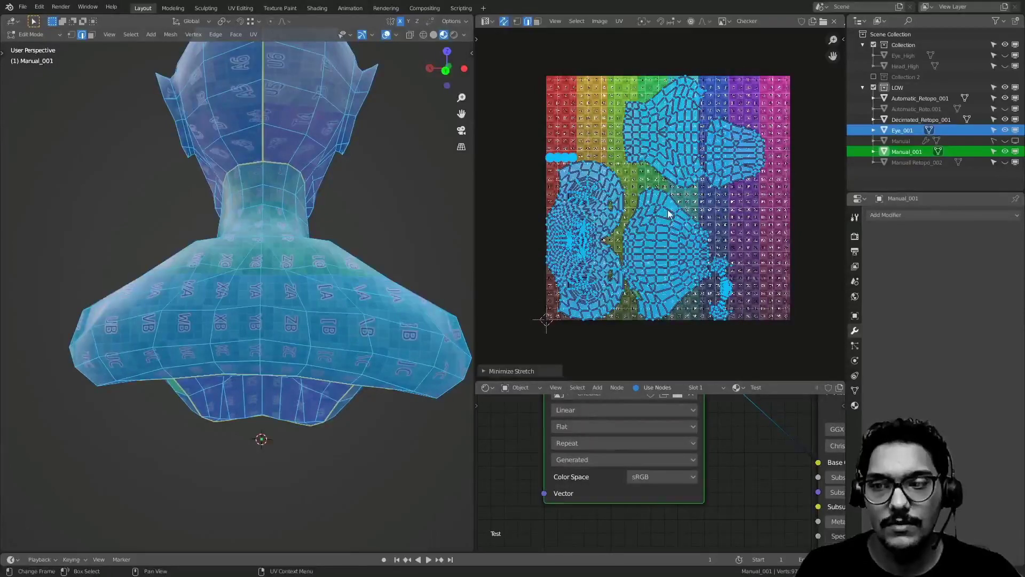
- Switch to face selection and select linked faces delimited by Seam, covering the head and the back of the shoulders
{"action": "middle_click_drag", "start_coordinate": [305, 185], "coordinate": [267, 300]}
{"action": "key", "text": "alt+a"}
{"action": "key", "text": "l"}
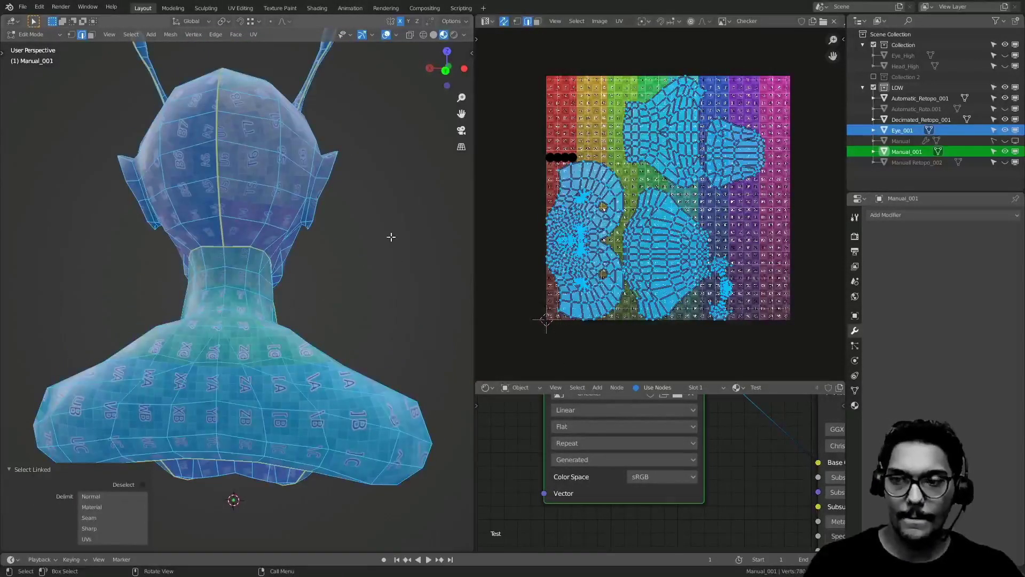
{"action": "middle_click_drag", "start_coordinate": [415, 234], "coordinate": [158, 286]}
{"action": "key", "text": "3"}
{"action": "left_click", "coordinate": [223, 332]}
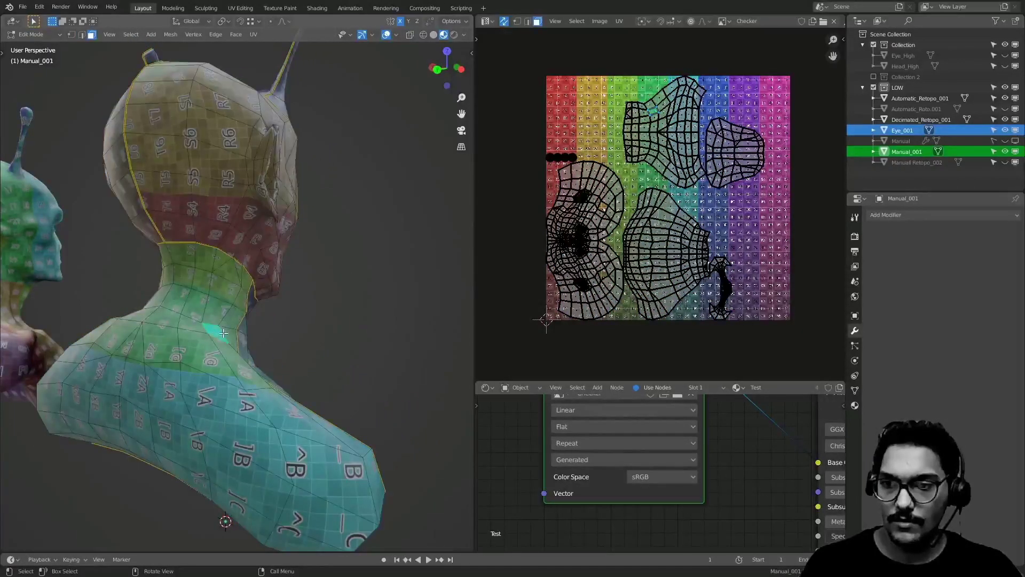
{"action": "scroll", "coordinate": [226, 274], "scroll_direction": "down", "scroll_amount": 3}
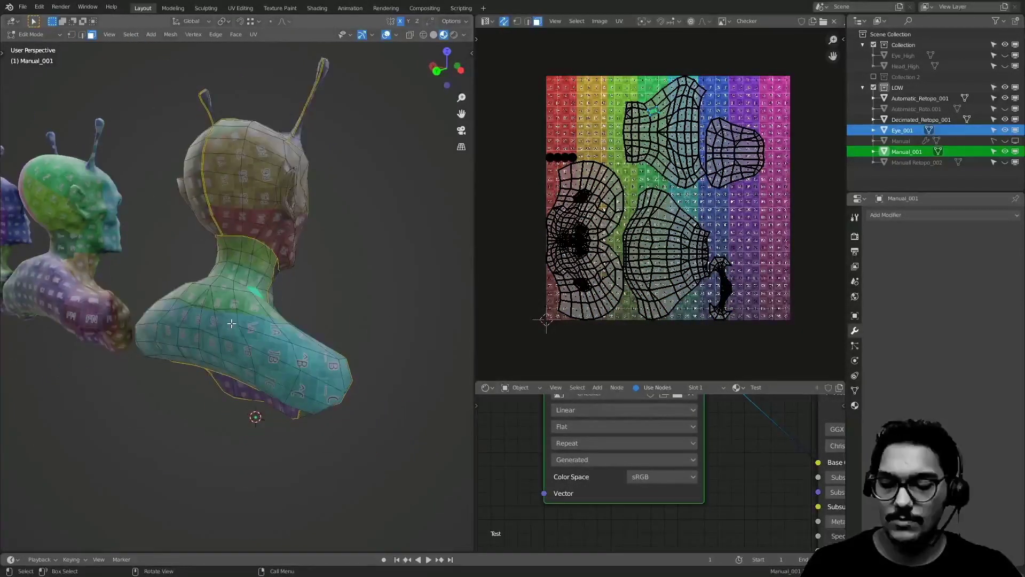
{"action": "key", "text": "ctrl+l"}
{"action": "middle_click_drag", "start_coordinate": [239, 332], "coordinate": [17, 293]}
{"action": "middle_click_drag", "start_coordinate": [254, 296], "coordinate": [98, 310]}
{"action": "key", "text": "l"}
{"action": "middle_click_drag", "start_coordinate": [312, 273], "coordinate": [250, 275]}
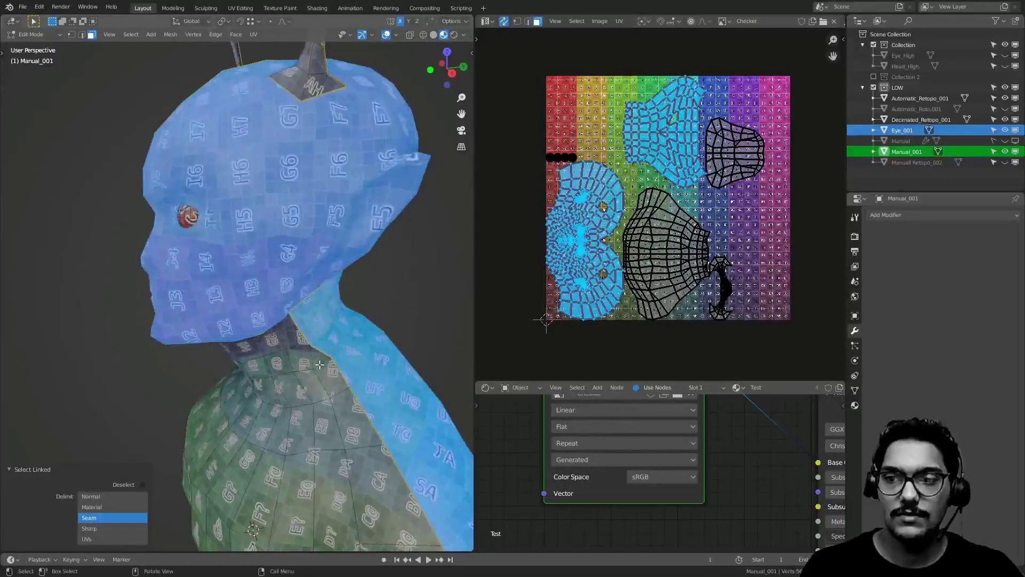
- Select only the seam-bounded back island of the bust and apply Minimize Stretch to its UVs
{"action": "left_click", "coordinate": [329, 377]}
{"action": "key", "text": "l"}
{"action": "left_click", "coordinate": [369, 346]}
{"action": "key", "text": "l"}
{"action": "middle_click_drag", "start_coordinate": [370, 343], "coordinate": [308, 330]}
{"action": "left_click", "coordinate": [619, 21]}
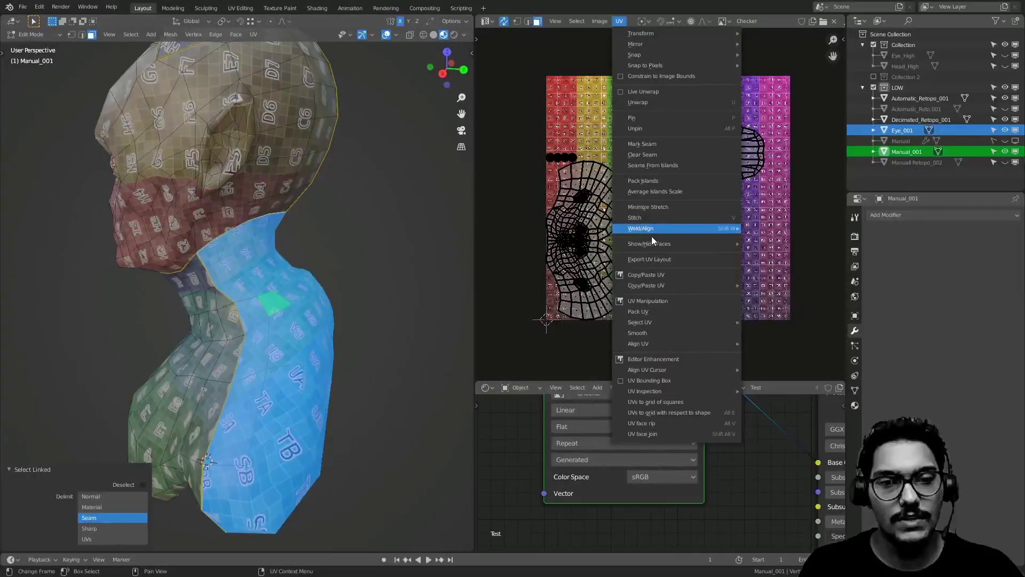
{"action": "left_click", "coordinate": [656, 210]}
- Examine the checker texture on the busts from the front in a maximized 3D viewport
{"action": "middle_click_drag", "start_coordinate": [128, 299], "coordinate": [294, 315]}
{"action": "middle_click_drag", "start_coordinate": [294, 315], "coordinate": [265, 277]}
{"action": "key", "text": "ctrl+space"}
{"action": "scroll", "coordinate": [265, 278], "scroll_direction": "down", "scroll_amount": 4}
{"action": "key", "text": "ctrl+space"}
{"action": "middle_click_drag", "start_coordinate": [634, 254], "coordinate": [639, 219], "text": "ctrl"}
{"action": "key", "text": "ctrl+space"}
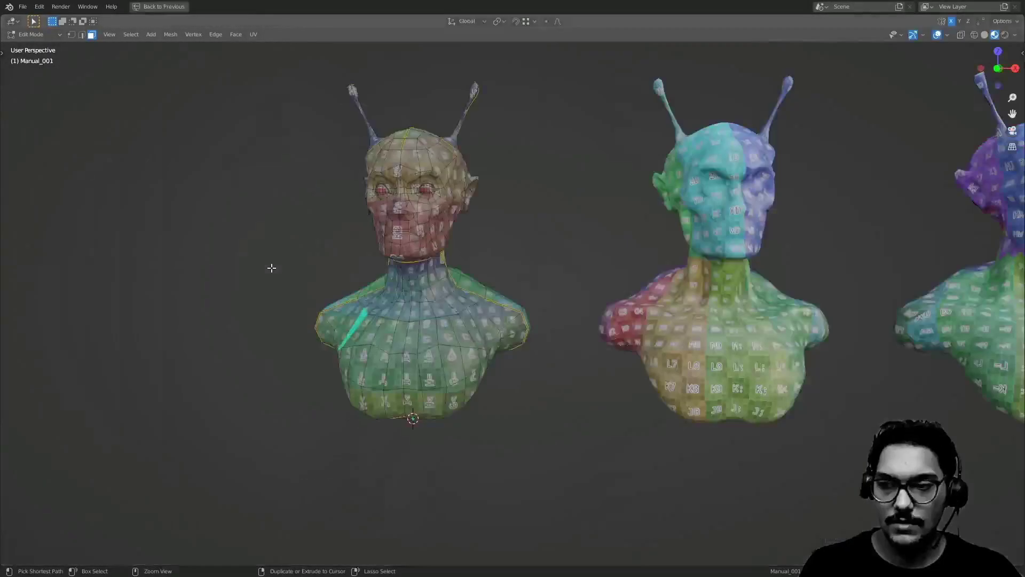
{"action": "key", "text": "KP_1"}
{"action": "scroll", "coordinate": [280, 219], "scroll_direction": "up", "scroll_amount": 3}
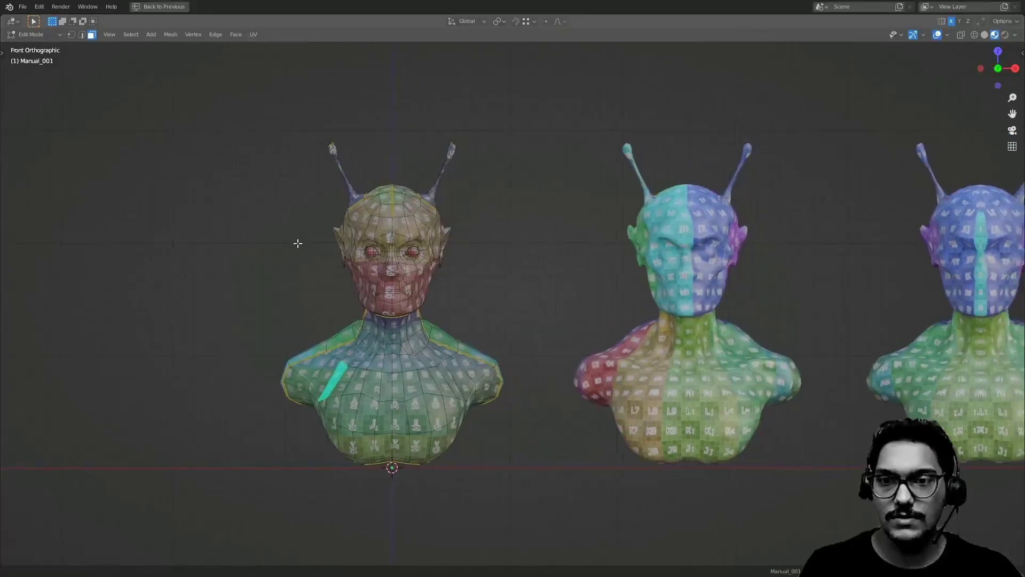
{"action": "middle_click_drag", "start_coordinate": [226, 233], "coordinate": [285, 217], "text": "shift"}
- Show the tools and draw a downward-pointing annotation arrow beside the manual bust
{"action": "key", "text": "t"}
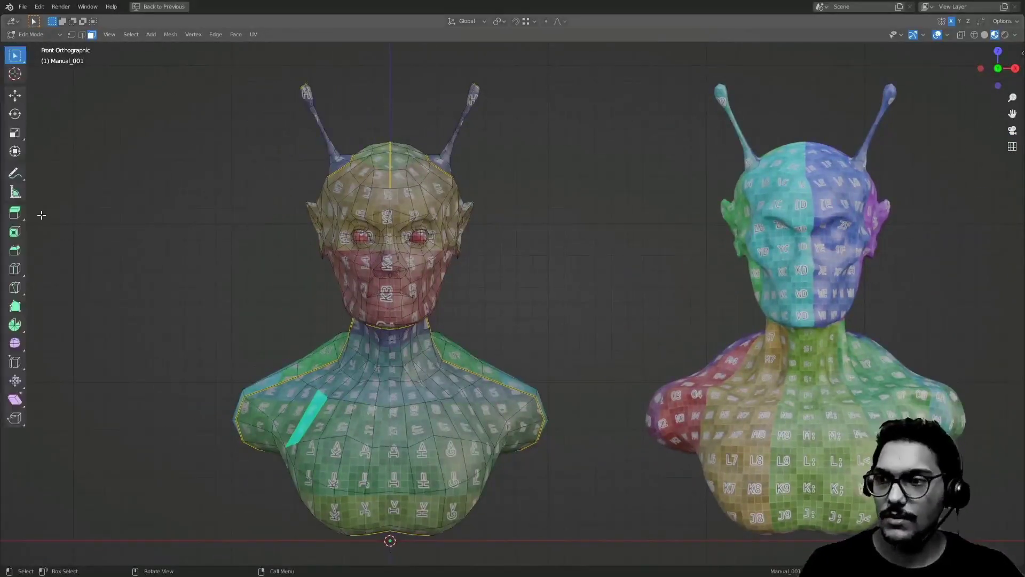
{"action": "middle_click_drag", "start_coordinate": [209, 224], "coordinate": [205, 250], "text": "shift"}
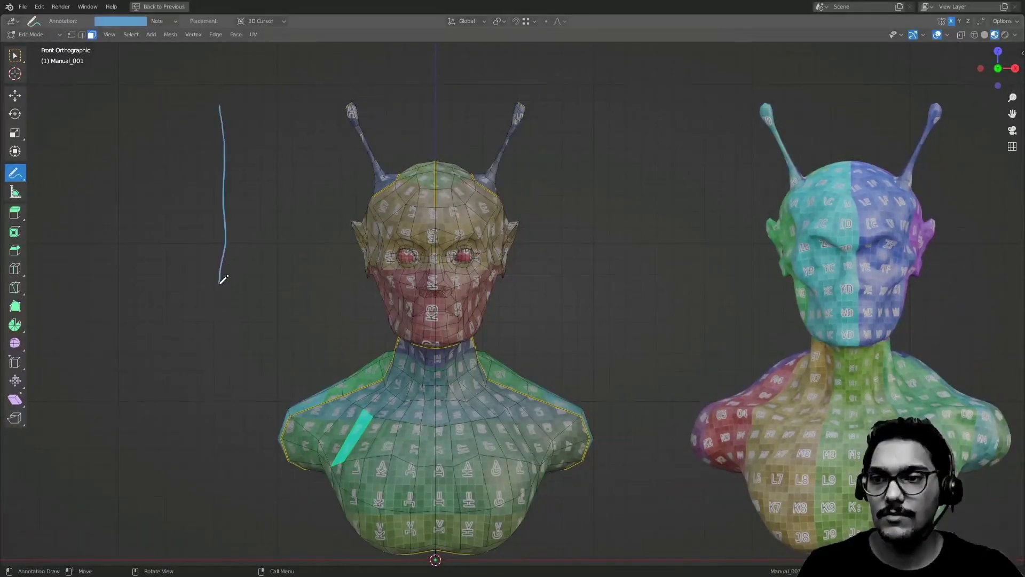
{"action": "middle_click_drag", "start_coordinate": [412, 292], "coordinate": [365, 286], "text": "shift"}
{"action": "mouse_move", "coordinate": [575, 212]}
{"action": "middle_mouse_down", "text": "shift"}
{"action": "mouse_move", "coordinate": [327, 264]}
{"action": "mouse_move", "coordinate": [212, 190]}
{"action": "middle_mouse_up", "text": "shift"}
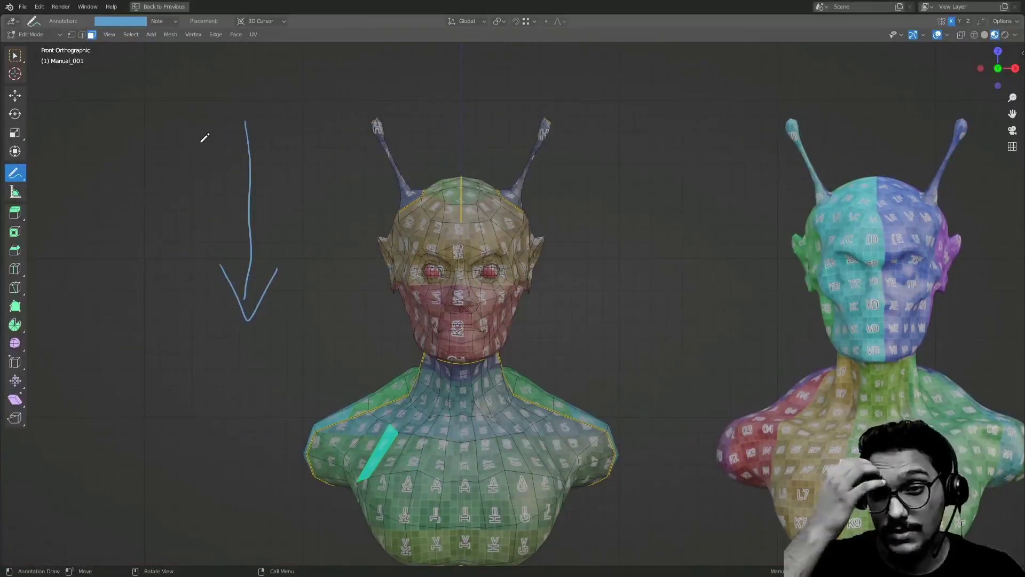
{"action": "middle_click_drag", "start_coordinate": [425, 209], "coordinate": [409, 168], "text": "shift"}
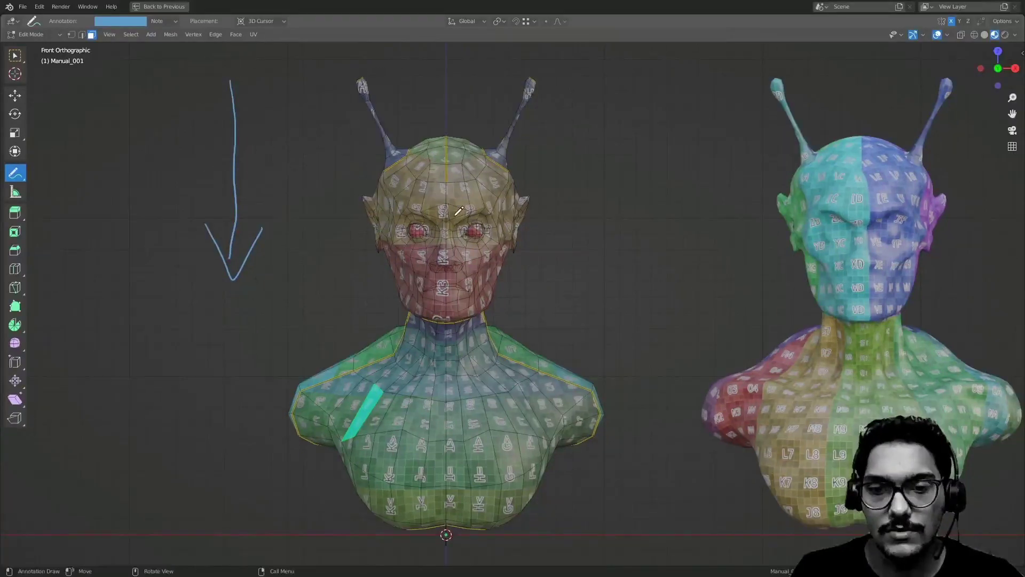
- Leave Edit Mode, select only the manual bust and enter Edit Mode on it again
{"action": "key", "text": "Tab"}
{"action": "left_click", "coordinate": [259, 314]}
{"action": "left_click", "coordinate": [415, 248]}
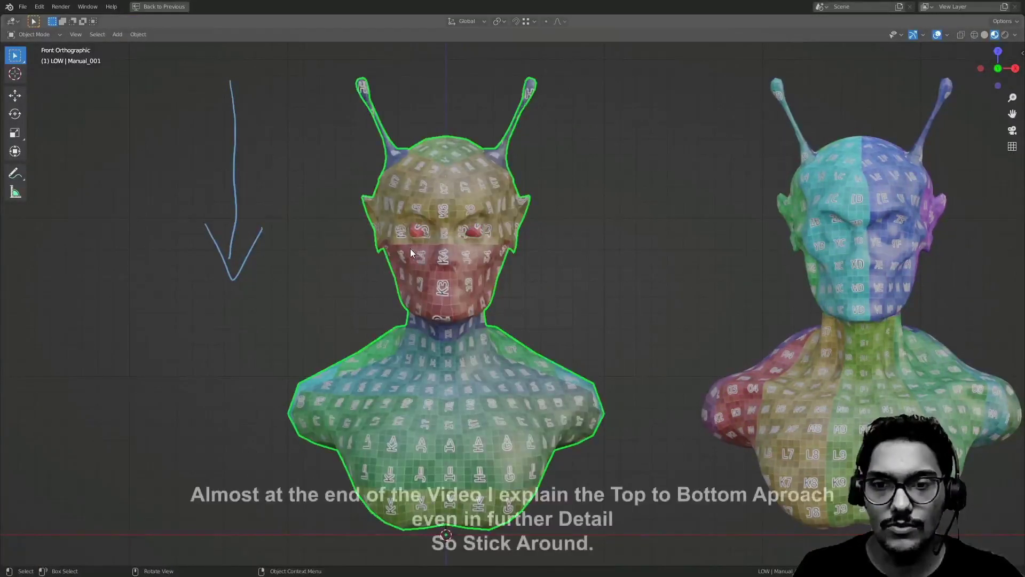
{"action": "key", "text": "Tab"}
{"action": "middle_click_drag", "start_coordinate": [387, 270], "coordinate": [368, 220], "text": "ctrl"}
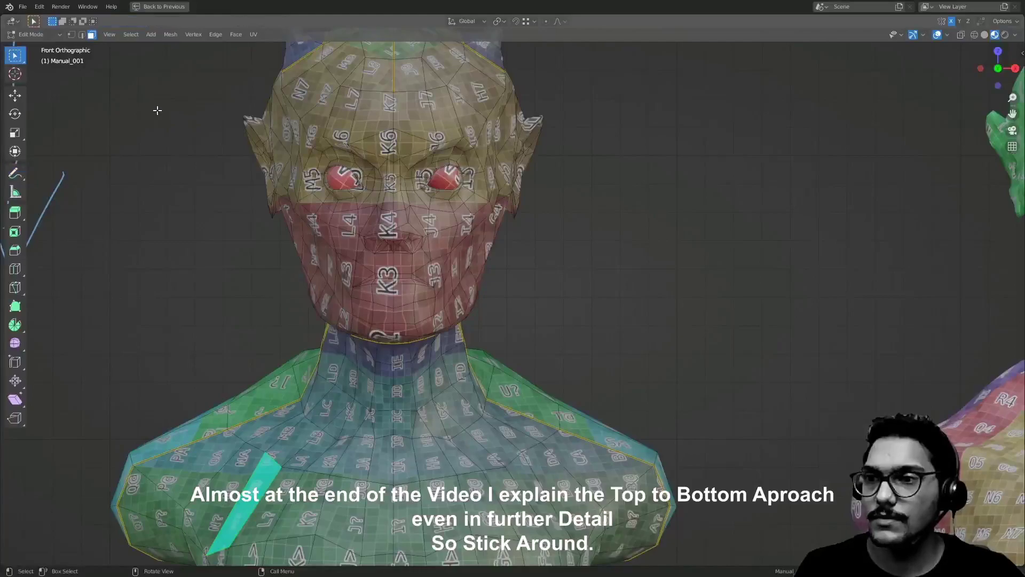
- Restore the full editor layout and compare the manual bust's surface with its UV islands
{"action": "key", "text": "ctrl+space"}
{"action": "key", "text": "ctrl+space"}
{"action": "key", "text": "ctrl+space"}
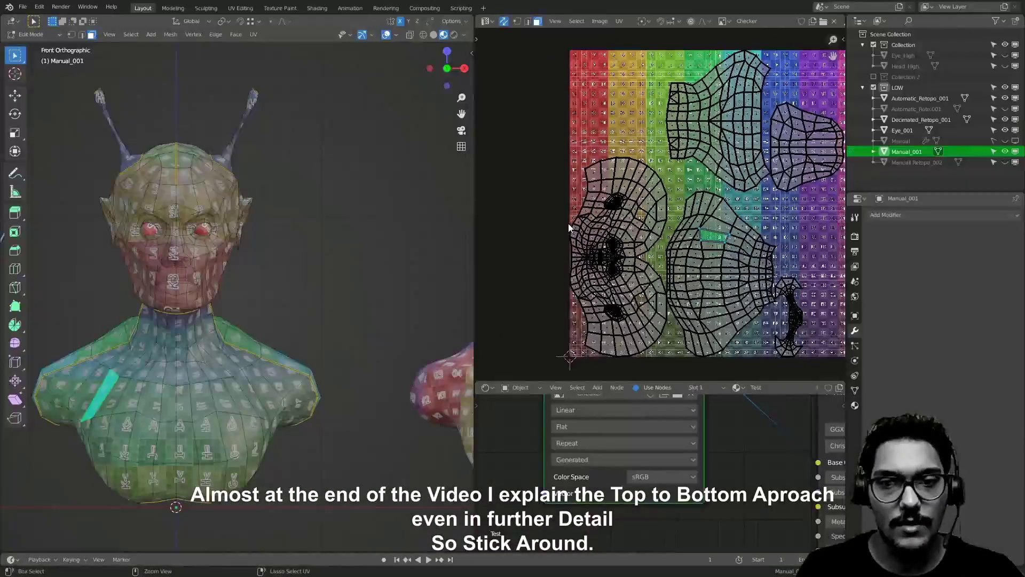
{"action": "middle_click_drag", "start_coordinate": [622, 253], "coordinate": [604, 271]}
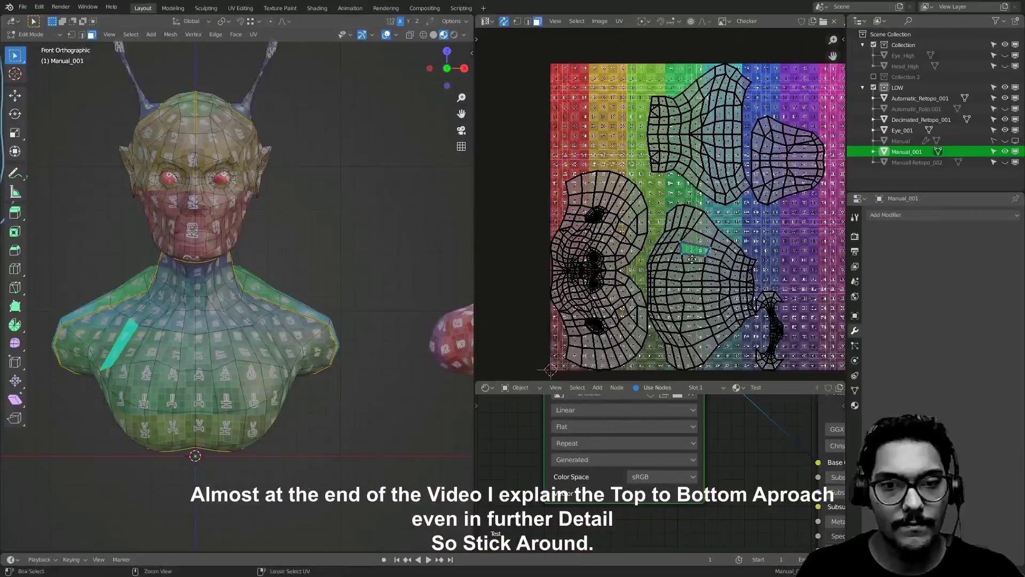
{"action": "scroll", "coordinate": [603, 272], "scroll_direction": "down", "scroll_amount": 2}
{"action": "middle_click_drag", "start_coordinate": [384, 288], "coordinate": [488, 231]}
{"action": "middle_click_drag", "start_coordinate": [272, 355], "coordinate": [422, 408]}
{"action": "middle_click_drag", "start_coordinate": [641, 196], "coordinate": [617, 220]}
{"action": "middle_click_drag", "start_coordinate": [609, 287], "coordinate": [611, 237]}
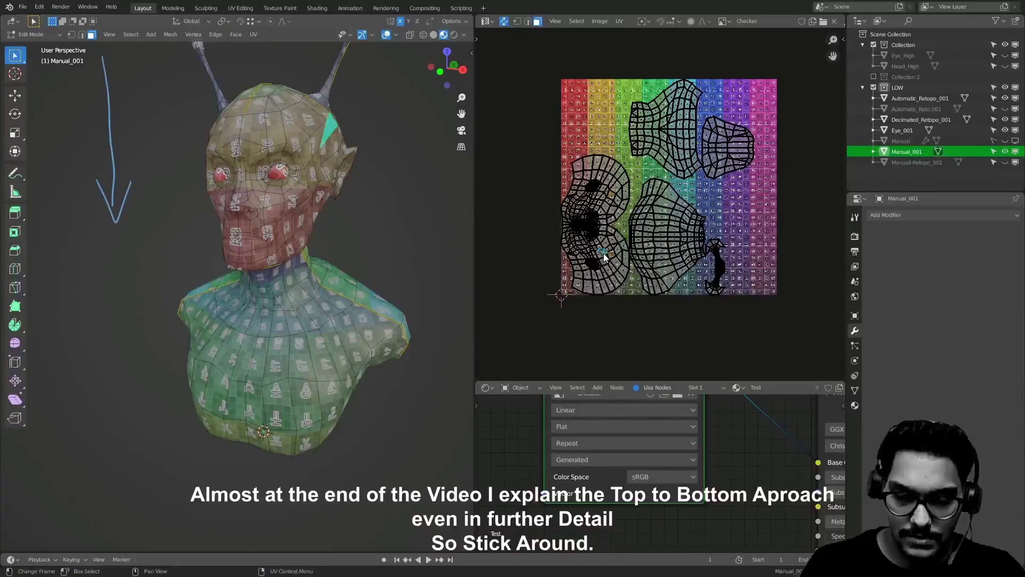
- Select the head's UV island and rotate it upright so the forehead is above the chin
{"action": "key", "text": "l"}
{"action": "middle_click_drag", "start_coordinate": [552, 277], "coordinate": [641, 283]}
{"action": "key", "text": "r"}
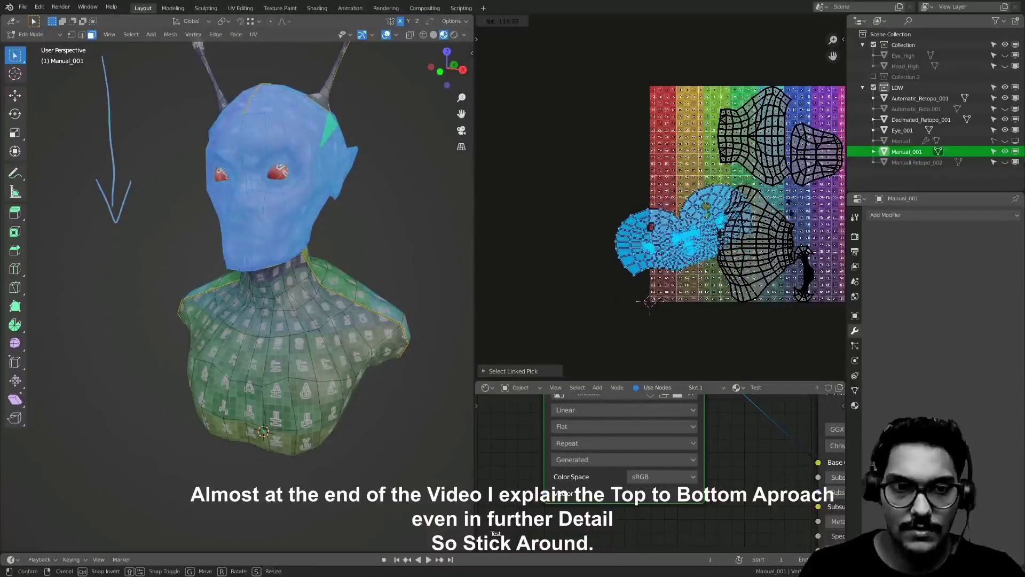
{"action": "middle_click_drag", "start_coordinate": [315, 241], "coordinate": [344, 311], "text": "shift"}
{"action": "scroll", "coordinate": [278, 237], "scroll_direction": "up", "scroll_amount": 4}
{"action": "scroll", "coordinate": [278, 169], "scroll_direction": "down", "scroll_amount": 4}
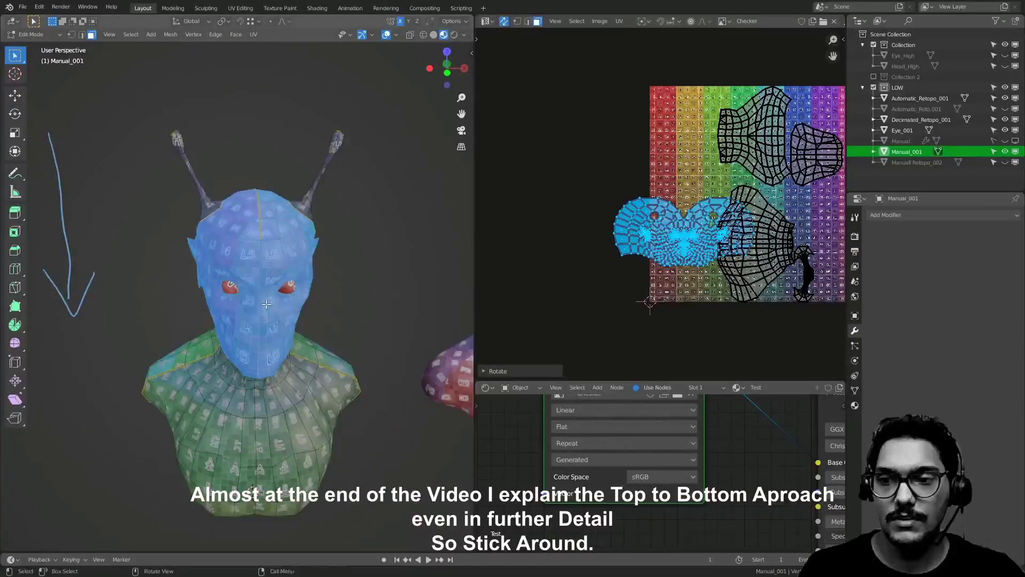
- Highlight face regions from forehead to chin in the head's UV island and compare them with the bust's orientation
{"action": "scroll", "coordinate": [638, 240], "scroll_direction": "up", "scroll_amount": 6}
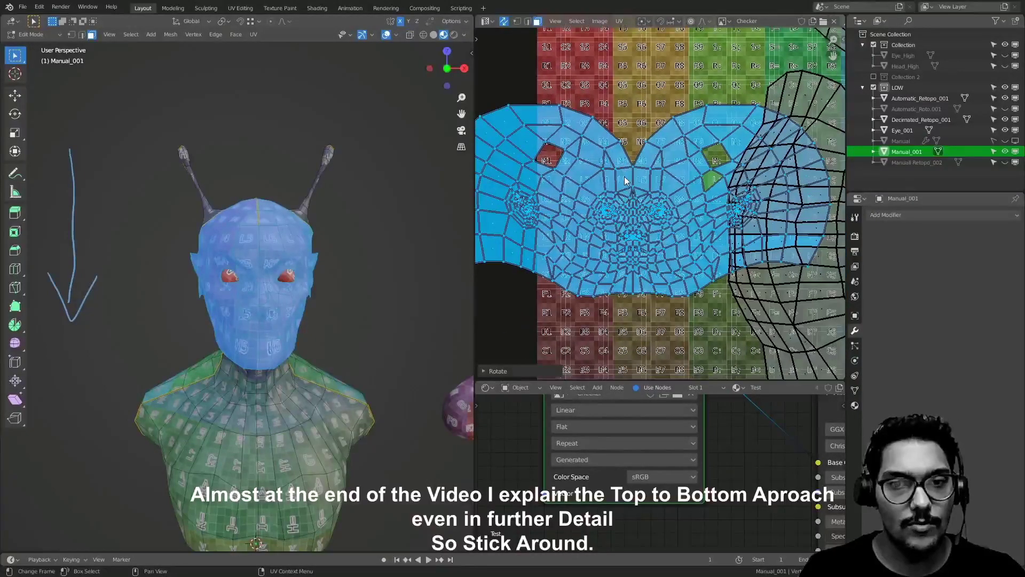
{"action": "left_click_drag", "start_coordinate": [660, 201], "coordinate": [667, 197]}
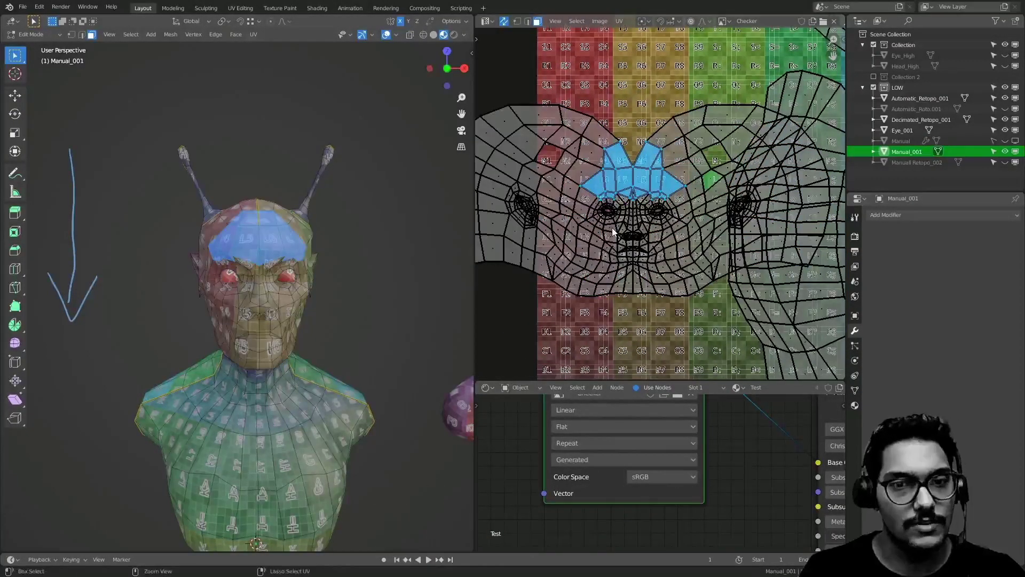
{"action": "scroll", "coordinate": [661, 201], "scroll_direction": "up", "scroll_amount": 1}
{"action": "left_click_drag", "start_coordinate": [689, 359], "coordinate": [690, 358]}
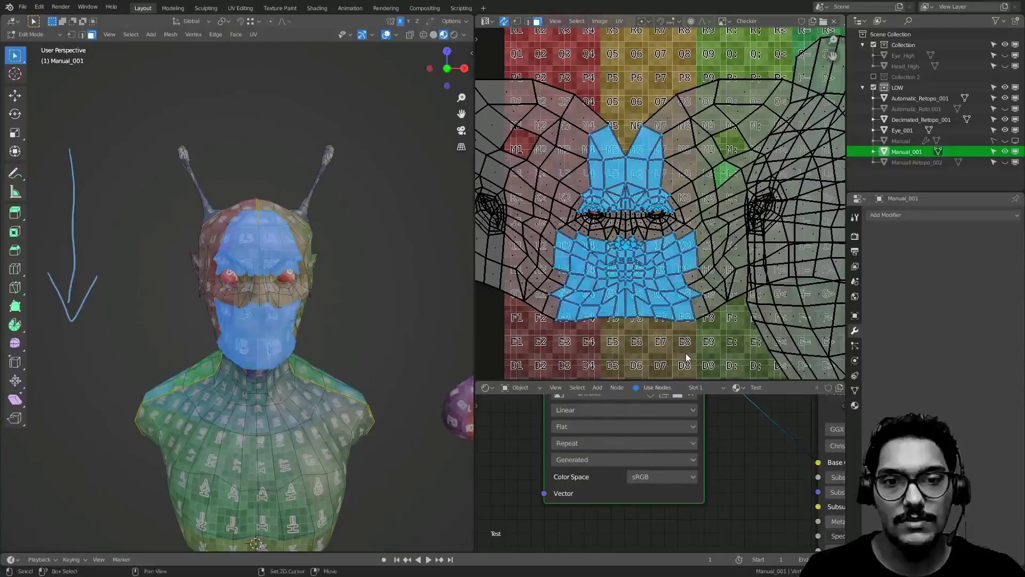
{"action": "key", "text": "ctrl+z"}
{"action": "key", "text": "ctrl+z"}
{"action": "key", "text": "ctrl+z"}
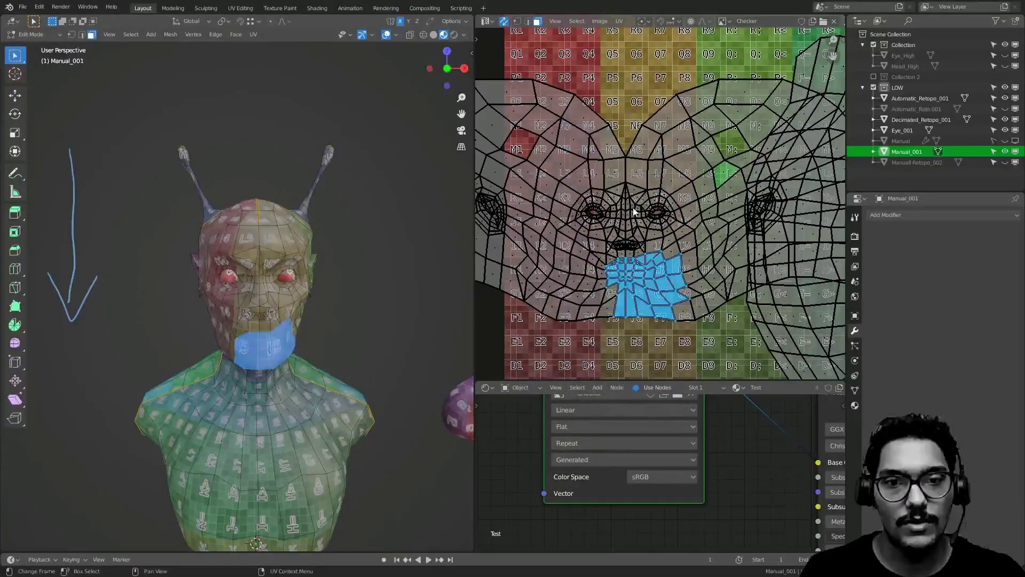
{"action": "scroll", "coordinate": [636, 324], "scroll_direction": "down", "scroll_amount": 4}
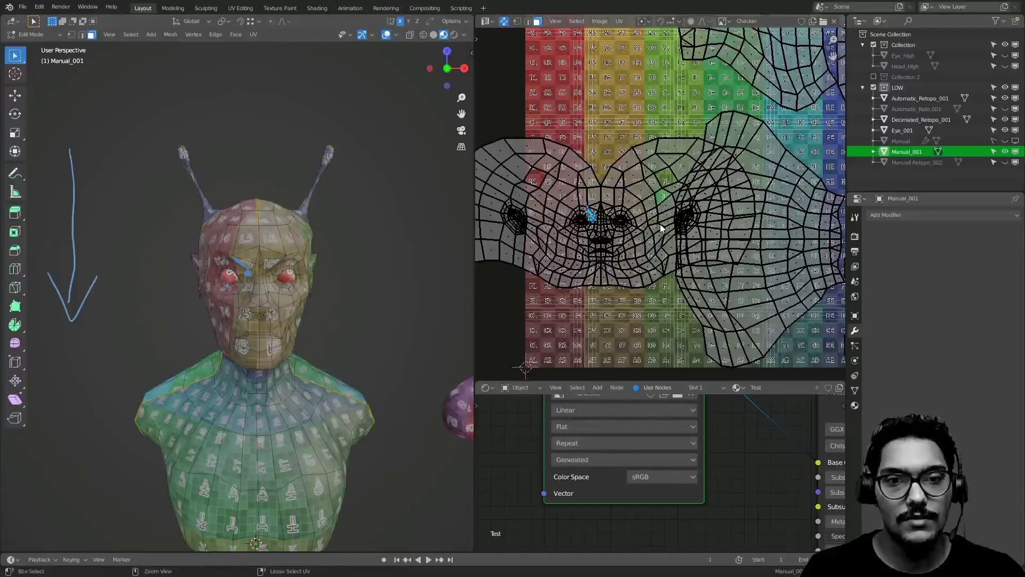
- In a maximized UV editor, move the whole head island into the upper-right corner of the UV space
{"action": "key", "text": "ctrl+space"}
{"action": "key", "text": "l"}
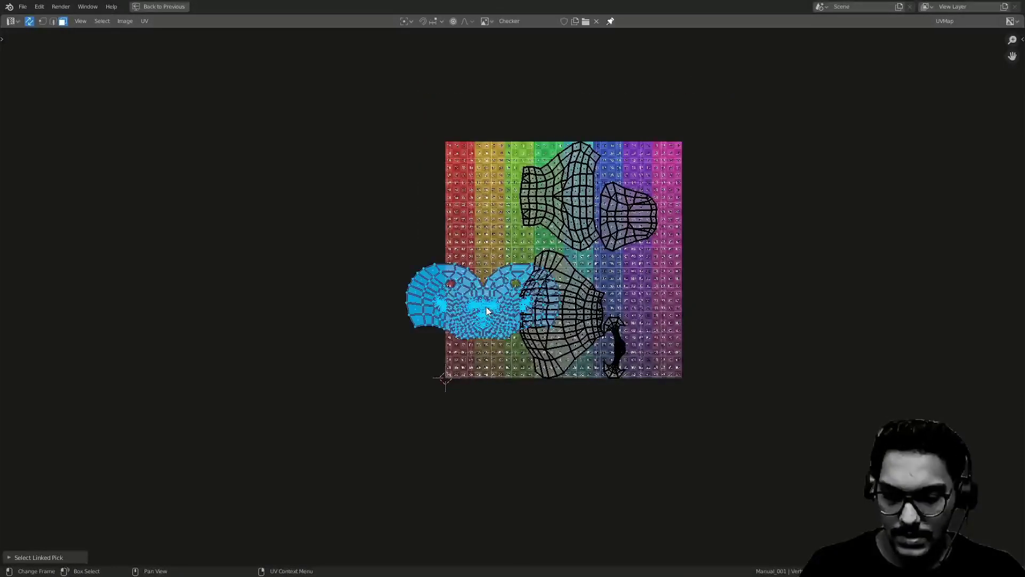
{"action": "key", "text": "g"}
{"action": "left_click", "coordinate": [446, 377]}
{"action": "scroll", "coordinate": [520, 268], "scroll_direction": "up", "scroll_amount": 5}
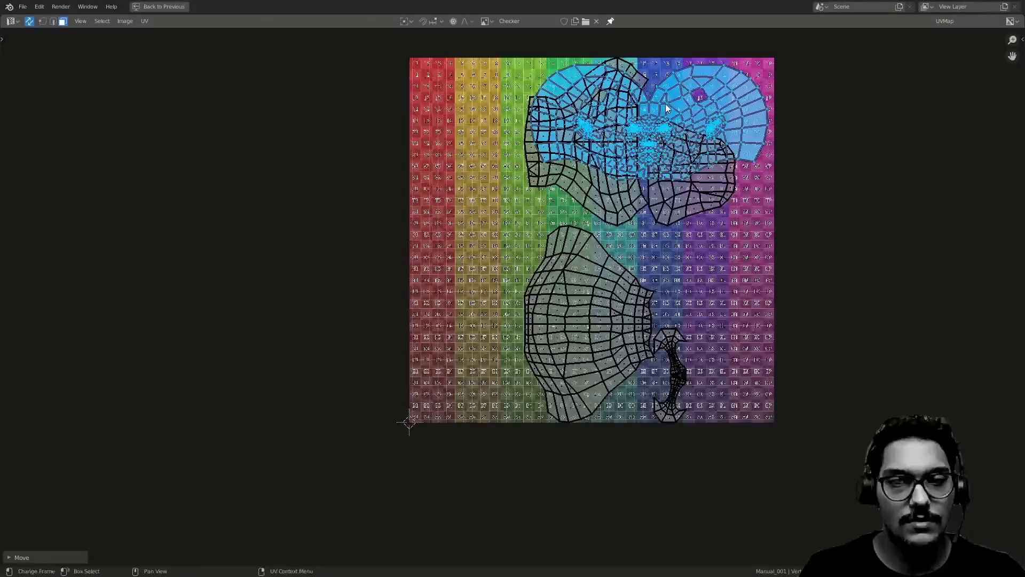
{"action": "key", "text": "g"}
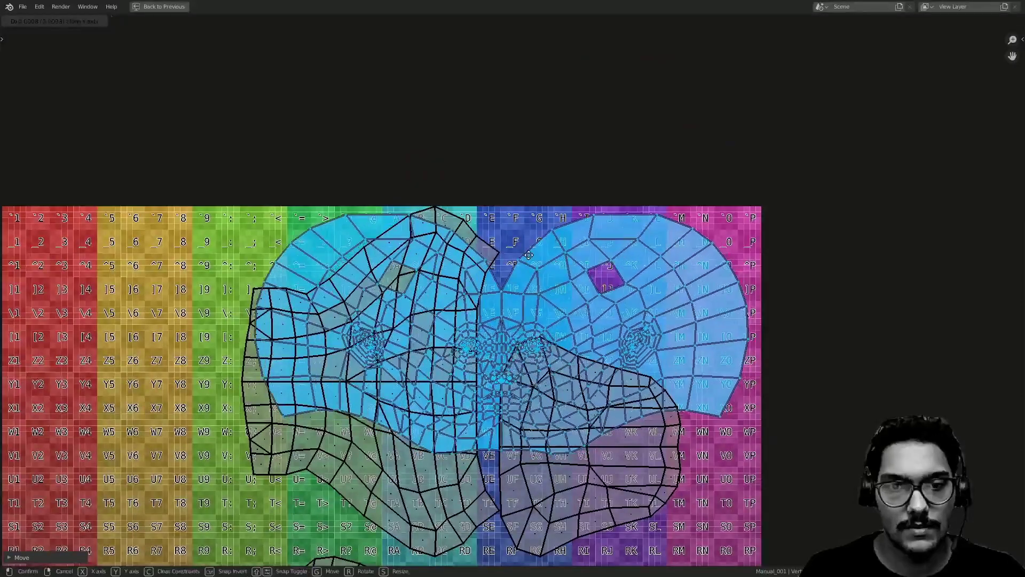
{"action": "left_click", "coordinate": [534, 256]}
{"action": "key", "text": "g"}
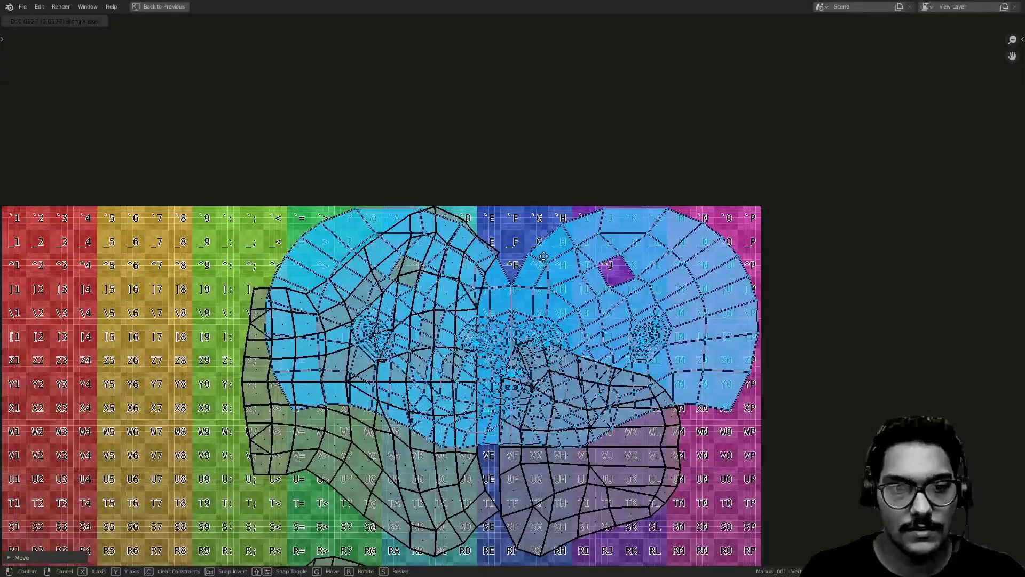
{"action": "left_click", "coordinate": [545, 257]}
{"action": "middle_click_drag", "start_coordinate": [546, 258], "coordinate": [592, 221], "text": "ctrl"}
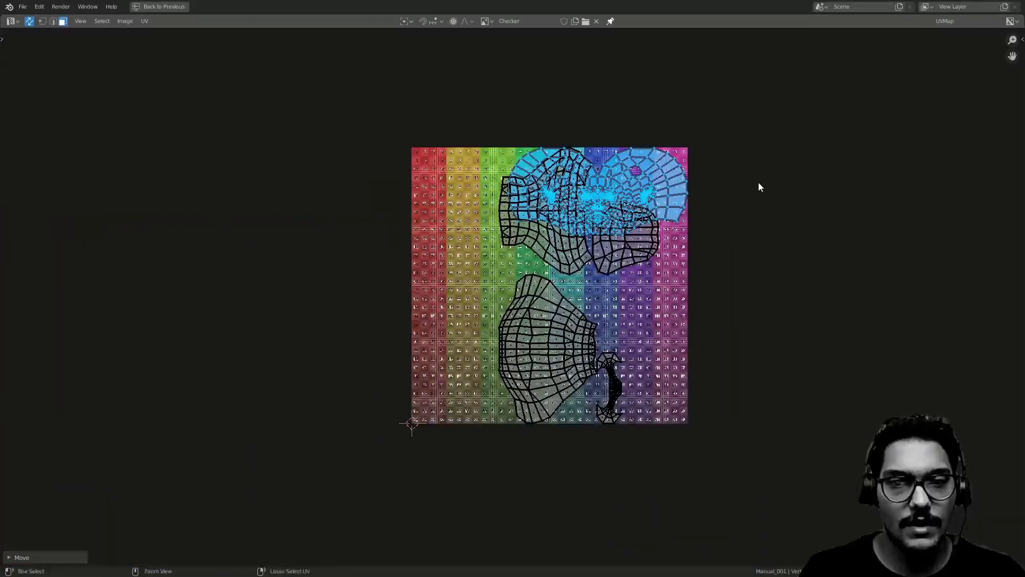
{"action": "key", "text": "ctrl+space"}
- Select the front torso island, move it to the lower-left of the UV space and rotate it upright
{"action": "middle_click_drag", "start_coordinate": [743, 119], "coordinate": [721, 156]}
{"action": "middle_click_drag", "start_coordinate": [342, 245], "coordinate": [321, 202], "text": "shift"}
{"action": "middle_click_drag", "start_coordinate": [653, 266], "coordinate": [619, 231], "text": "shift"}
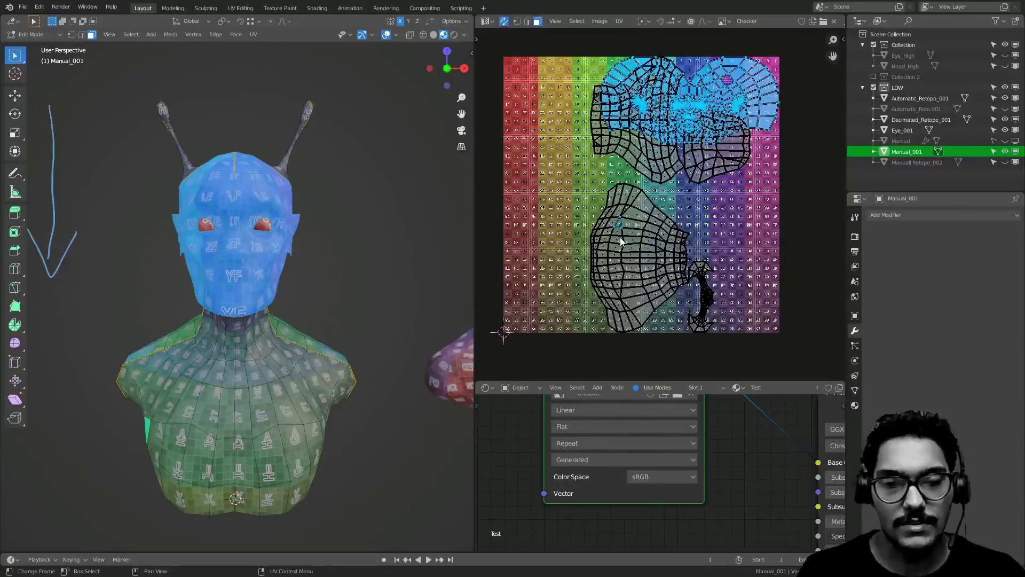
{"action": "key", "text": "l"}
{"action": "middle_click_drag", "start_coordinate": [306, 376], "coordinate": [306, 280], "text": "shift"}
{"action": "left_click", "coordinate": [296, 283]}
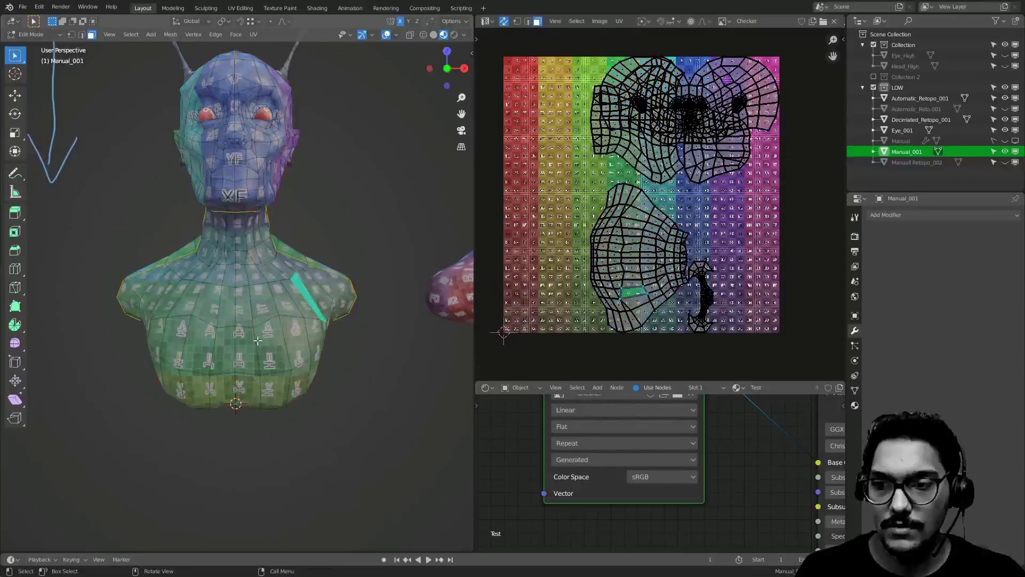
{"action": "key", "text": "l"}
{"action": "key", "text": "g"}
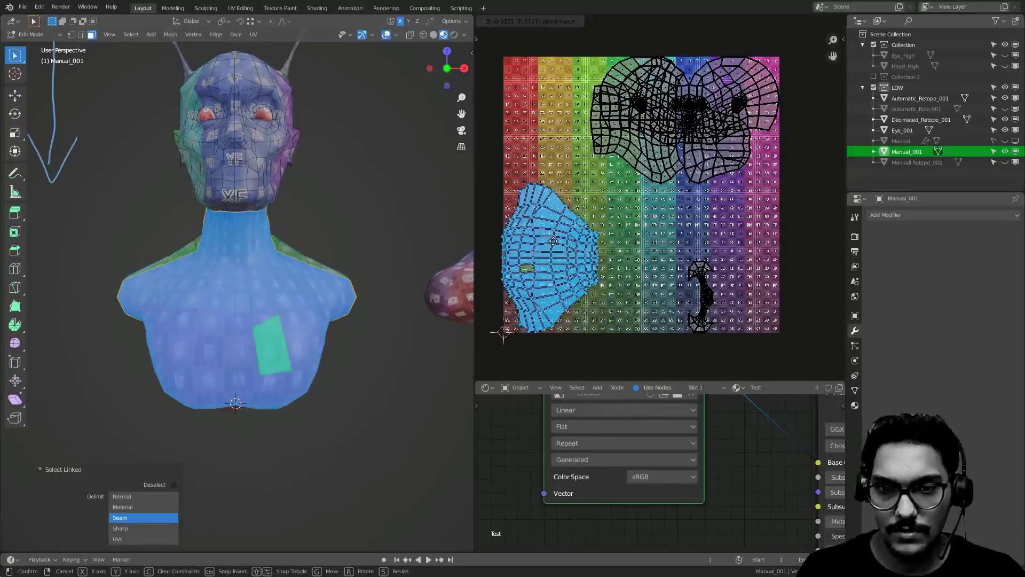
{"action": "left_click", "coordinate": [563, 256]}
{"action": "key", "text": "r"}
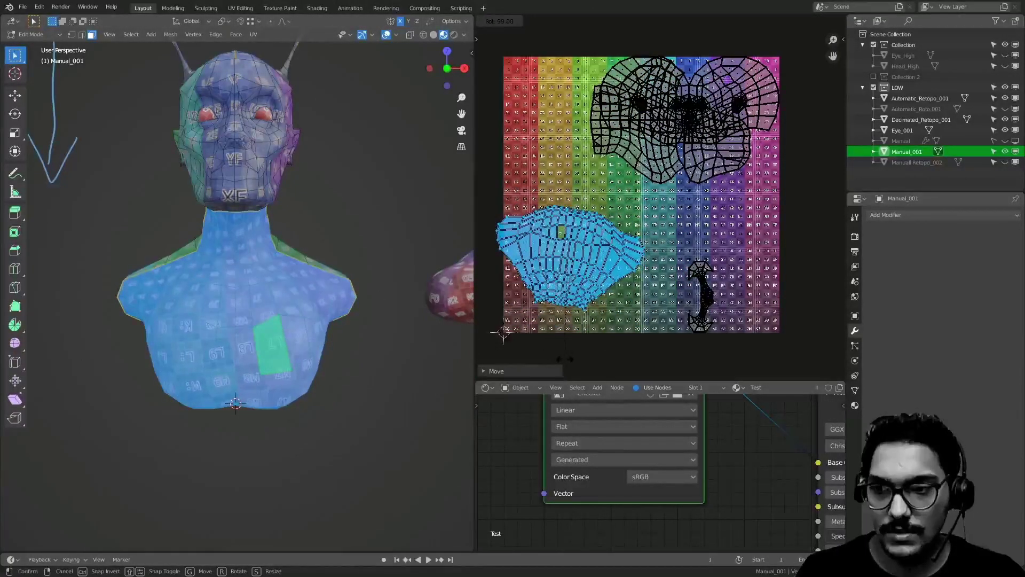
{"action": "left_click", "coordinate": [558, 160]}
- Move the front torso island vertically down to the lower border of the UV space, working in a maximized UV editor
{"action": "key", "text": "ctrl+space"}
{"action": "middle_click_drag", "start_coordinate": [475, 299], "coordinate": [516, 220], "text": "shift"}
{"action": "middle_click_drag", "start_coordinate": [516, 220], "coordinate": [521, 152], "text": "ctrl"}
{"action": "middle_click_drag", "start_coordinate": [410, 318], "coordinate": [432, 349], "text": "shift"}
{"action": "middle_click_drag", "start_coordinate": [432, 349], "coordinate": [462, 278], "text": "ctrl"}
{"action": "middle_click_drag", "start_coordinate": [462, 277], "coordinate": [467, 215], "text": "ctrl"}
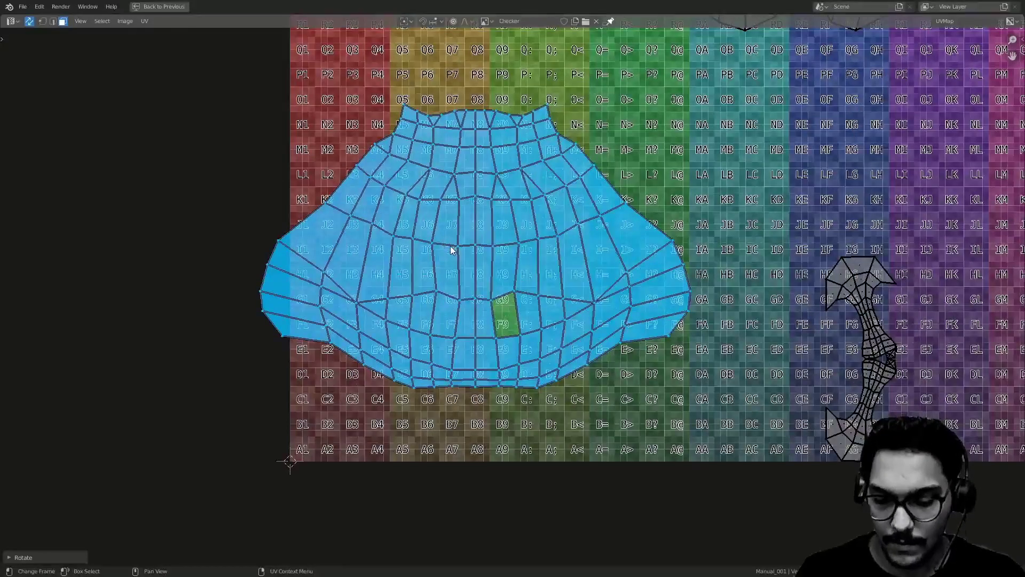
{"action": "key", "text": "g"}
{"action": "key", "text": "y"}
{"action": "left_click", "coordinate": [490, 315]}
{"action": "scroll", "coordinate": [528, 252], "scroll_direction": "down", "scroll_amount": 5}
{"action": "middle_click_drag", "start_coordinate": [504, 281], "coordinate": [472, 364], "text": "shift"}
{"action": "key", "text": "ctrl+space"}
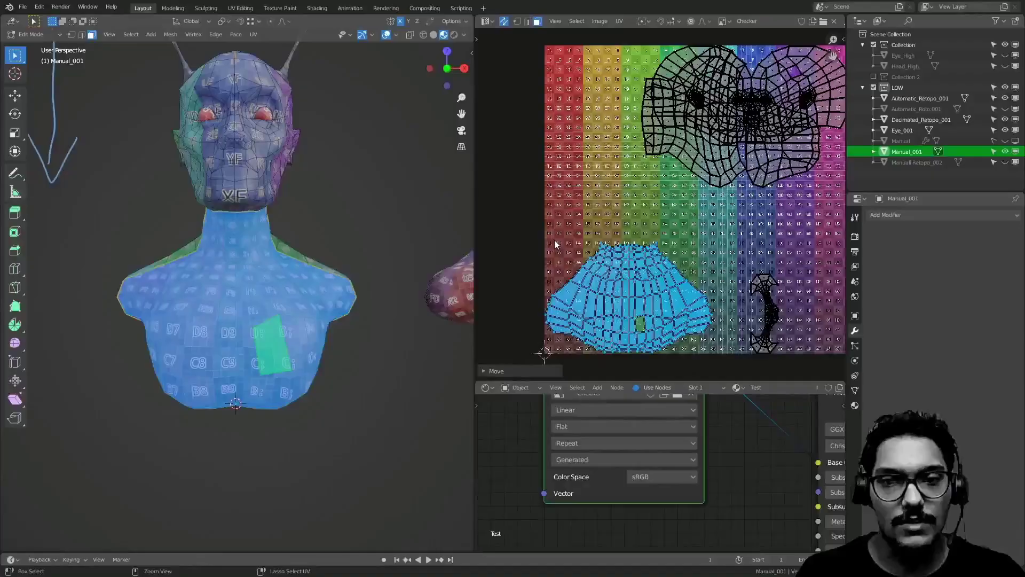
- Select the back neck-and-shoulder island, move it to the free upper-left of the UV space and rotate it upright
{"action": "middle_click_drag", "start_coordinate": [299, 290], "coordinate": [310, 339], "text": "shift"}
{"action": "middle_click_drag", "start_coordinate": [425, 291], "coordinate": [309, 301]}
{"action": "left_click", "coordinate": [299, 310]}
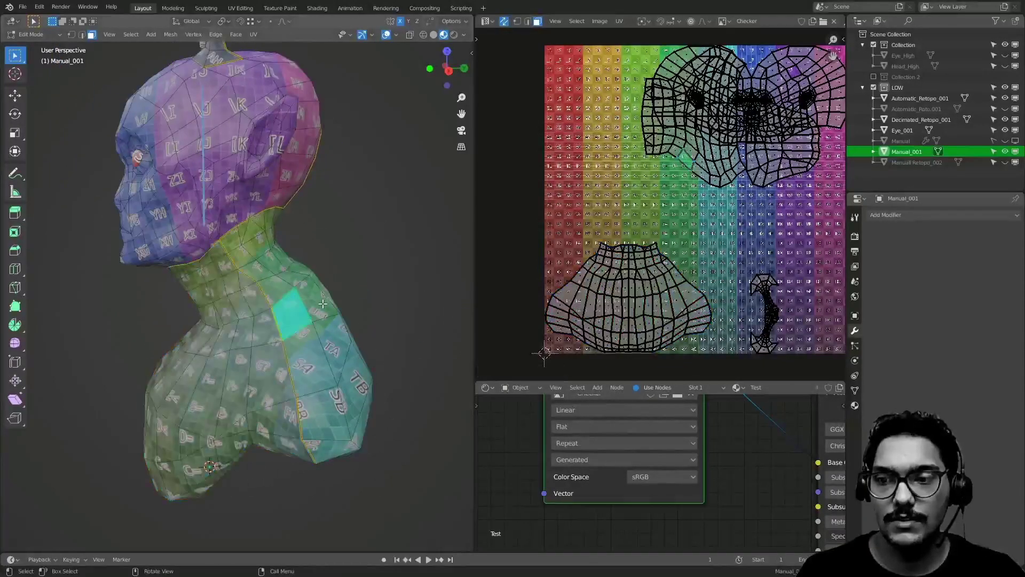
{"action": "key", "text": "l"}
{"action": "middle_click_drag", "start_coordinate": [665, 197], "coordinate": [648, 245]}
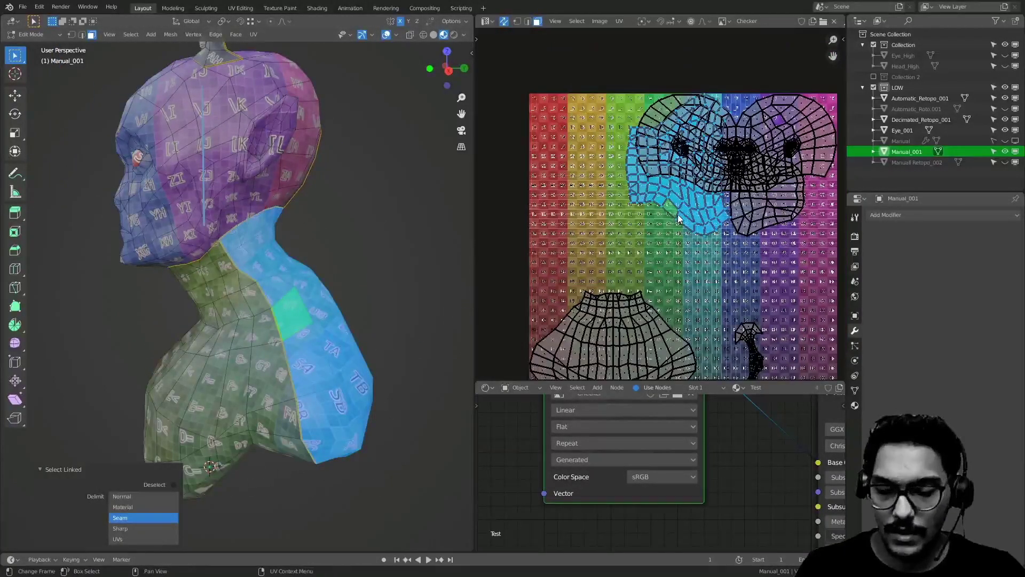
{"action": "key", "text": "g"}
{"action": "left_click", "coordinate": [592, 224]}
{"action": "middle_click_drag", "start_coordinate": [405, 230], "coordinate": [317, 239]}
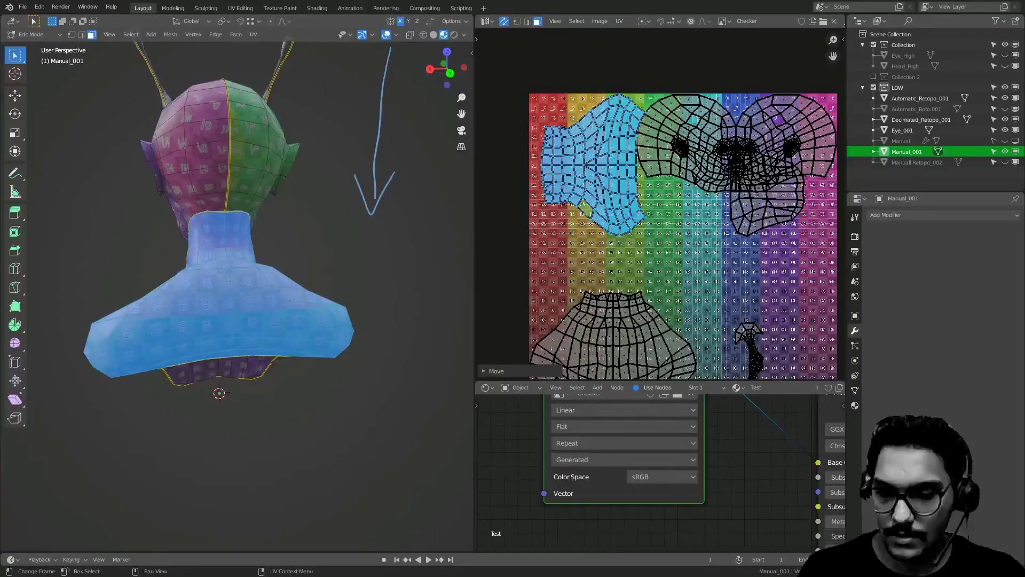
{"action": "key", "text": "r"}
{"action": "key", "text": "Return"}
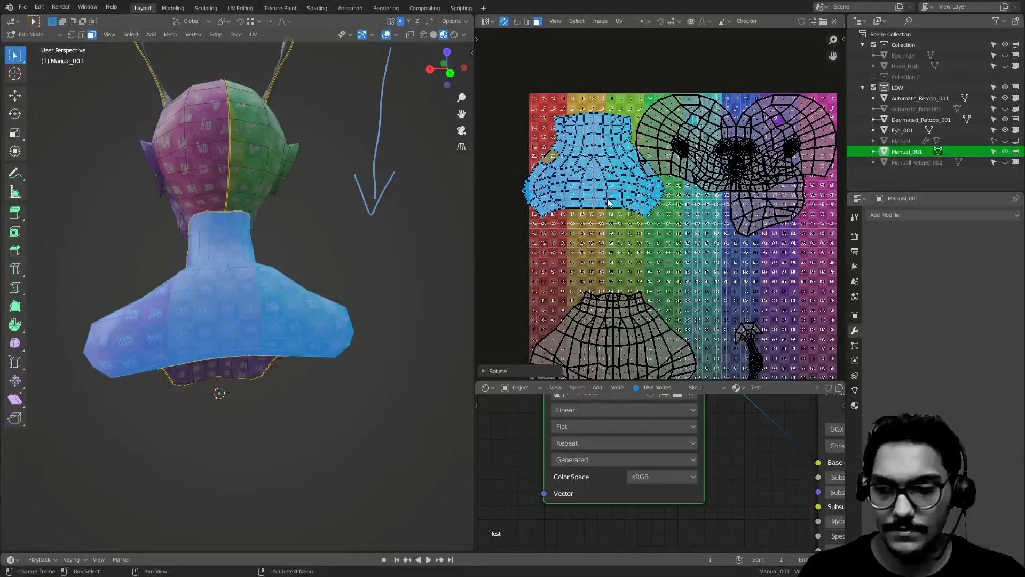
- Position the back neck-and-shoulder island in the gap just above the front torso island
{"action": "key", "text": "g"}
{"action": "left_click", "coordinate": [599, 257]}
{"action": "middle_click_drag", "start_coordinate": [600, 255], "coordinate": [614, 178], "text": "ctrl"}
{"action": "key", "text": "g"}
{"action": "left_click", "coordinate": [597, 246]}
{"action": "middle_click_drag", "start_coordinate": [598, 246], "coordinate": [646, 219]}
{"action": "key", "text": "g"}
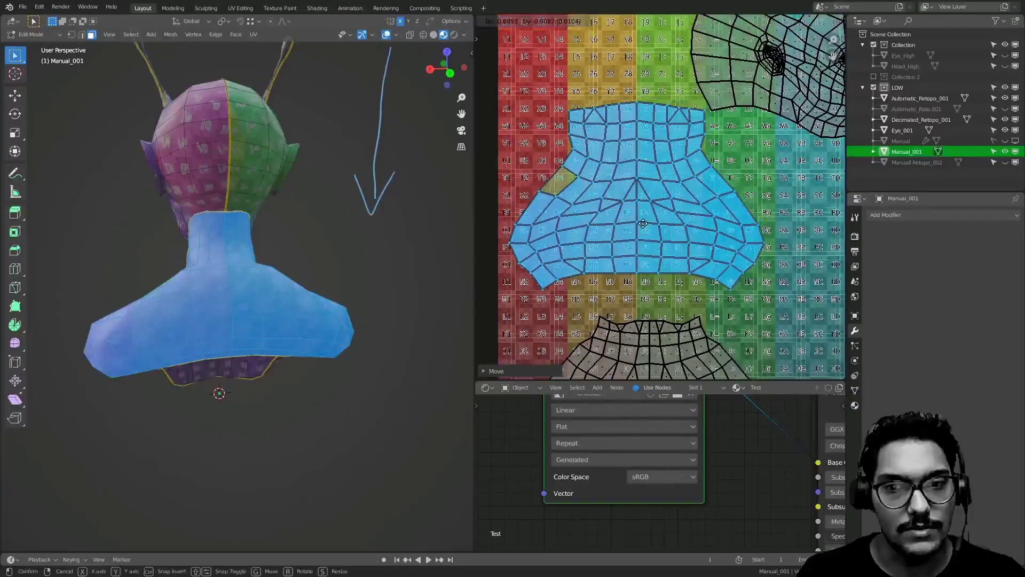
{"action": "left_click", "coordinate": [643, 229]}
{"action": "key", "text": "g"}
{"action": "left_click", "coordinate": [636, 231]}
- Delete the annotation arrow beside the manual bust and hide the sidebar again
{"action": "middle_click_drag", "start_coordinate": [326, 225], "coordinate": [226, 237]}
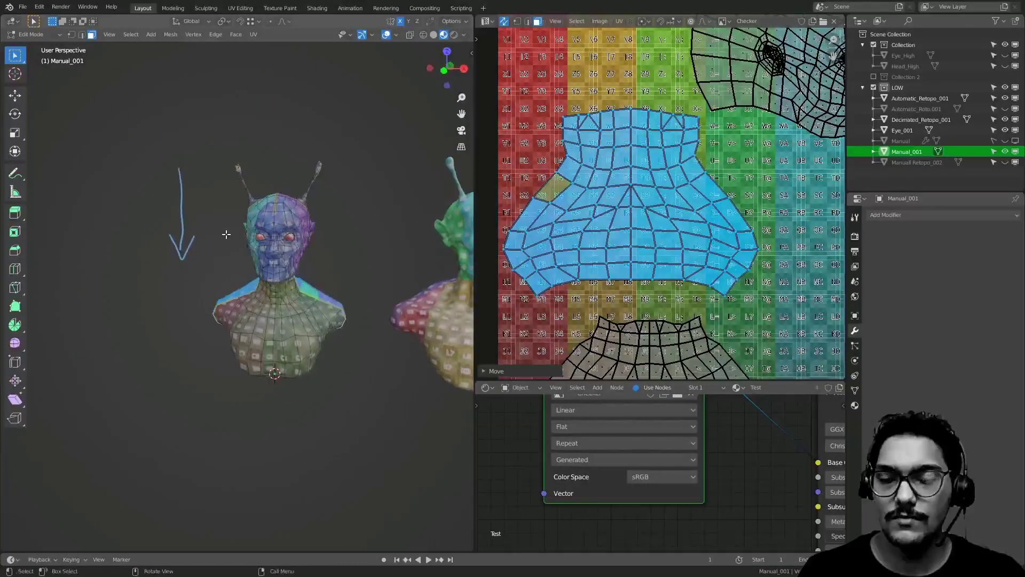
{"action": "key", "text": "n"}
{"action": "left_click", "coordinate": [453, 372]}
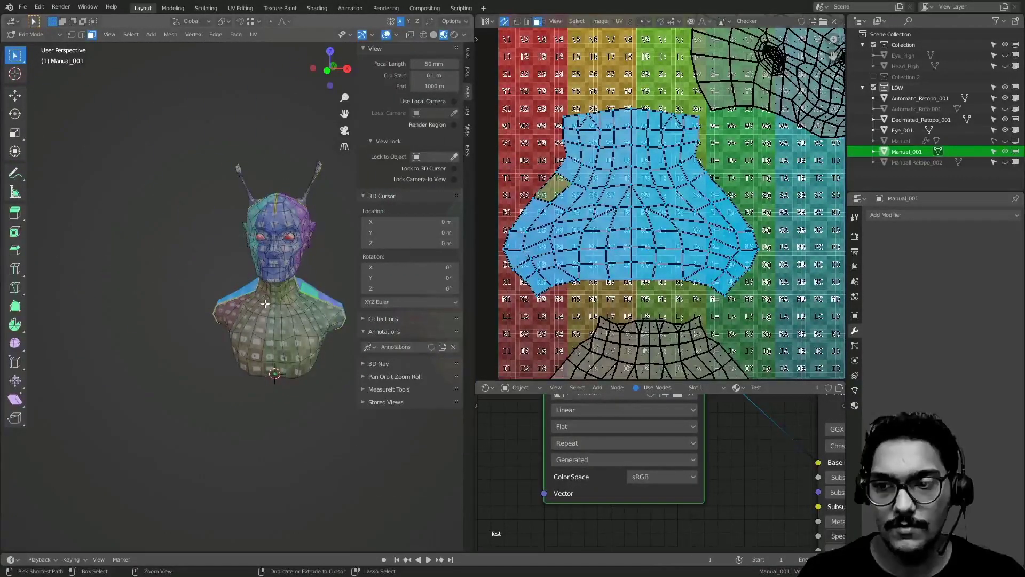
{"action": "key", "text": "ctrl+space"}
{"action": "middle_click_drag", "start_coordinate": [303, 284], "coordinate": [257, 293], "text": "shift"}
{"action": "key", "text": "ctrl+space"}
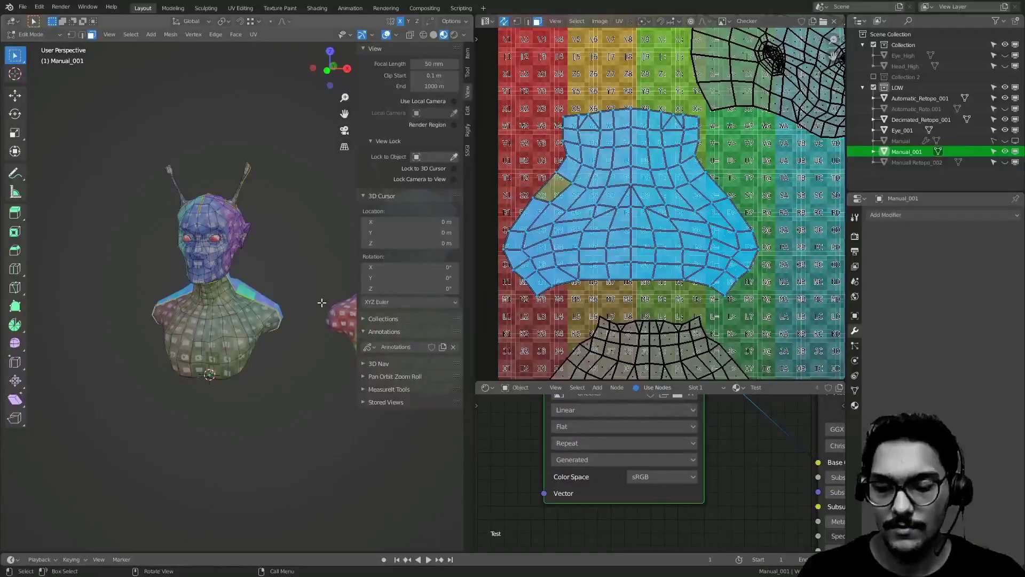
{"action": "key", "text": "n"}
{"action": "scroll", "coordinate": [665, 264], "scroll_direction": "down", "scroll_amount": 4}
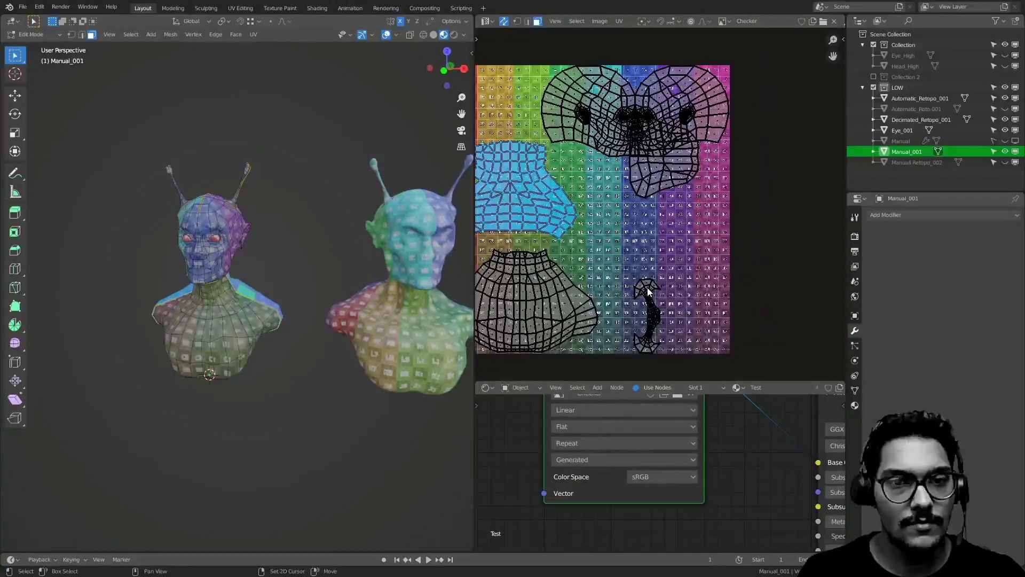
- Select the island under the back of the bust, move it below the head island and rotate it upright
{"action": "key", "text": "l"}
{"action": "scroll", "coordinate": [265, 268], "scroll_direction": "up", "scroll_amount": 3}
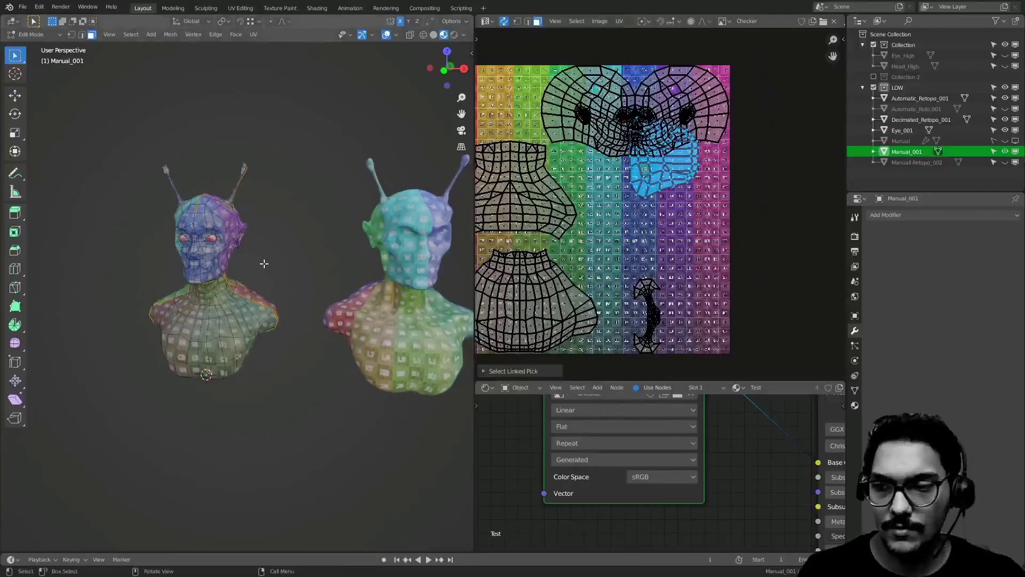
{"action": "middle_click_drag", "start_coordinate": [213, 263], "coordinate": [437, 270]}
{"action": "middle_click_drag", "start_coordinate": [198, 341], "coordinate": [355, 187]}
{"action": "scroll", "coordinate": [301, 239], "scroll_direction": "up", "scroll_amount": 3}
{"action": "scroll", "coordinate": [302, 239], "scroll_direction": "up", "scroll_amount": 4}
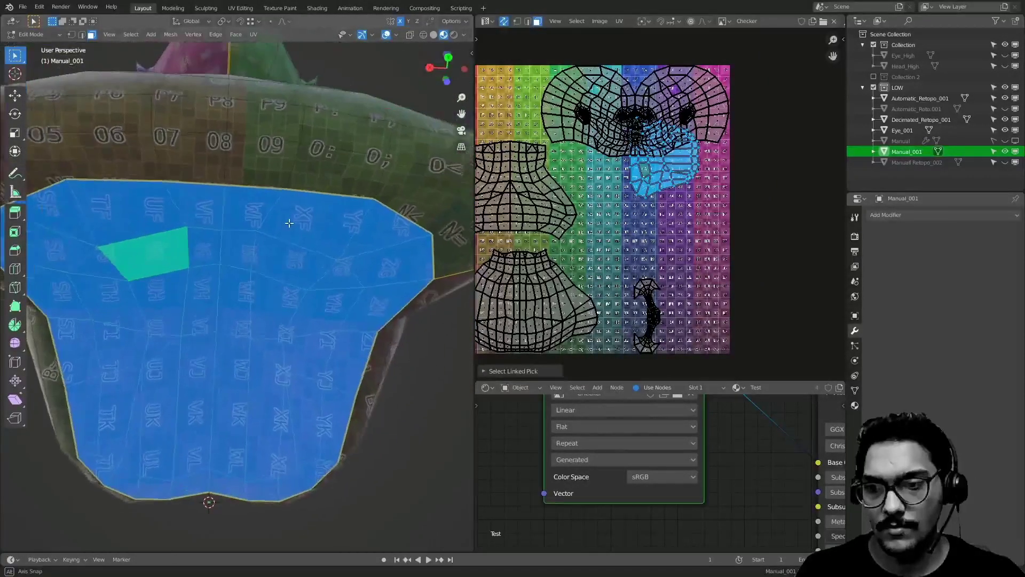
{"action": "key", "text": "g"}
{"action": "left_click", "coordinate": [662, 280]}
{"action": "key", "text": "r"}
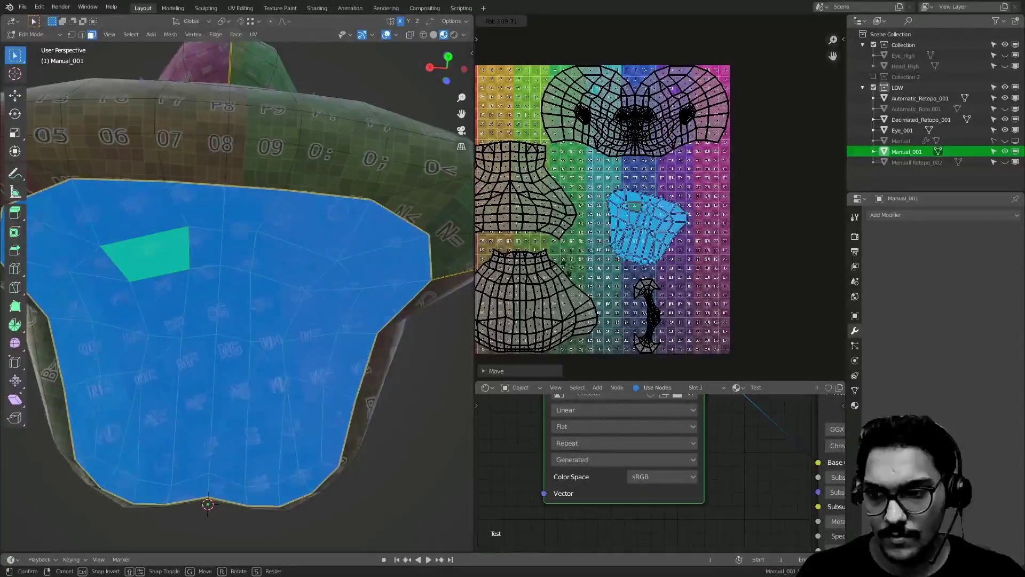
{"action": "left_click", "coordinate": [576, 296]}
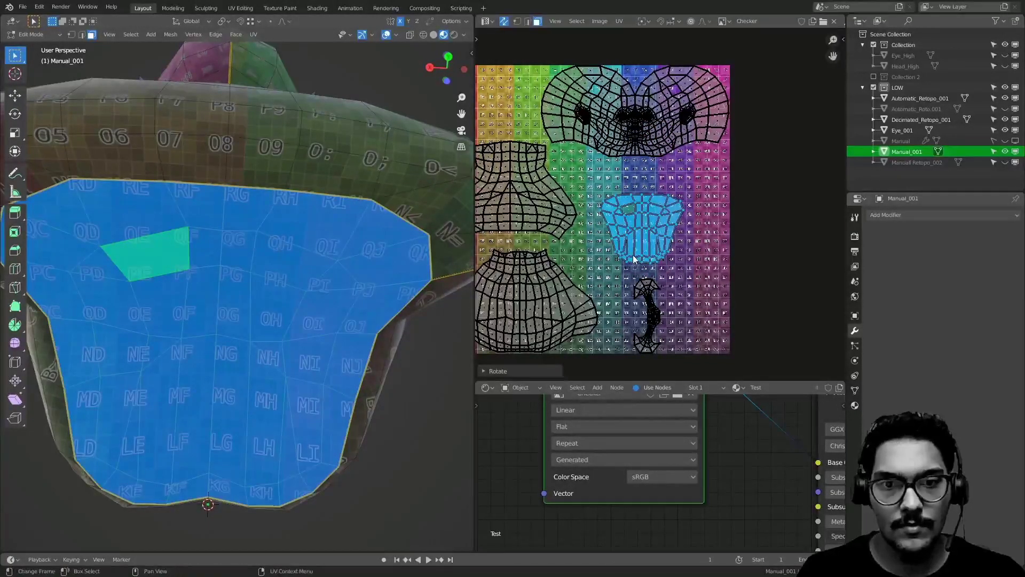
- Place the lower back island at the right border of the UV space, just beneath the head island
{"action": "key", "text": "g"}
{"action": "left_click", "coordinate": [602, 286]}
{"action": "middle_click_drag", "start_coordinate": [602, 286], "coordinate": [616, 196]}
{"action": "key", "text": "g"}
{"action": "left_click", "coordinate": [703, 142]}
{"action": "middle_click_drag", "start_coordinate": [658, 267], "coordinate": [692, 185], "text": "ctrl"}
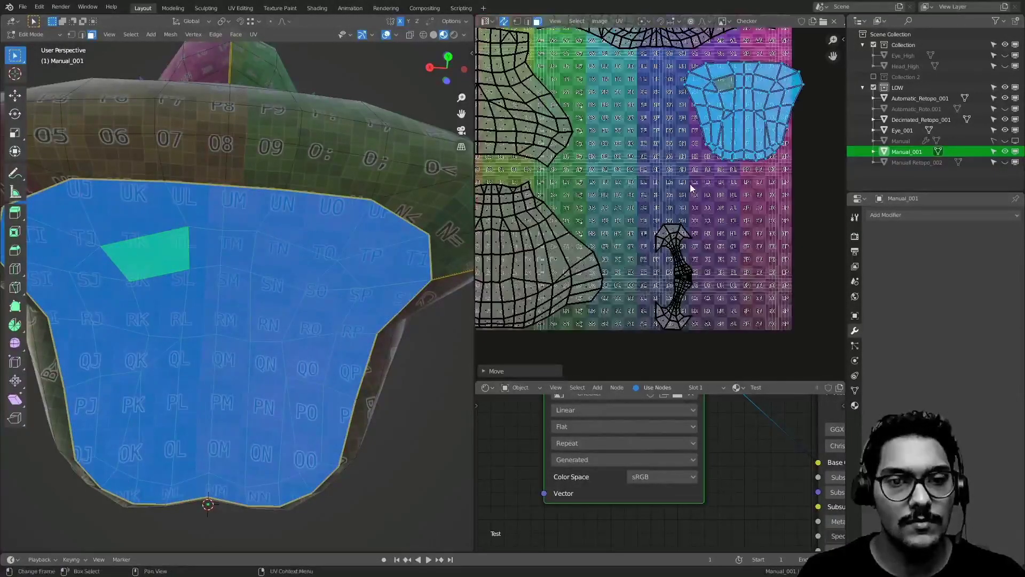
- Move the upper antenna island up and away from the other antenna island, and check the antenna on the bust
{"action": "left_click", "coordinate": [666, 239]}
{"action": "key", "text": "g"}
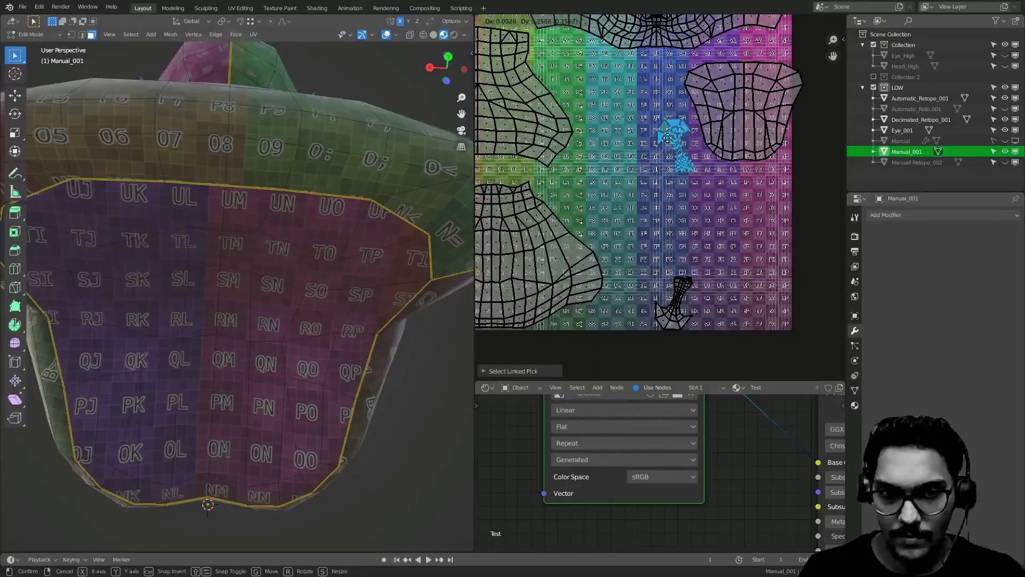
{"action": "left_click", "coordinate": [651, 151]}
{"action": "scroll", "coordinate": [267, 235], "scroll_direction": "down", "scroll_amount": 5}
{"action": "middle_click_drag", "start_coordinate": [261, 235], "coordinate": [75, 306]}
{"action": "middle_click_drag", "start_coordinate": [195, 164], "coordinate": [231, 200], "text": "shift"}
{"action": "middle_click_drag", "start_coordinate": [195, 355], "coordinate": [281, 126]}
{"action": "middle_click_drag", "start_coordinate": [289, 213], "coordinate": [231, 250], "text": "shift"}
{"action": "middle_click_drag", "start_coordinate": [640, 251], "coordinate": [628, 231], "text": "ctrl"}
- Select the remaining antenna island at the lower UV border and move it up beside the first antenna island
{"action": "left_click", "coordinate": [671, 344]}
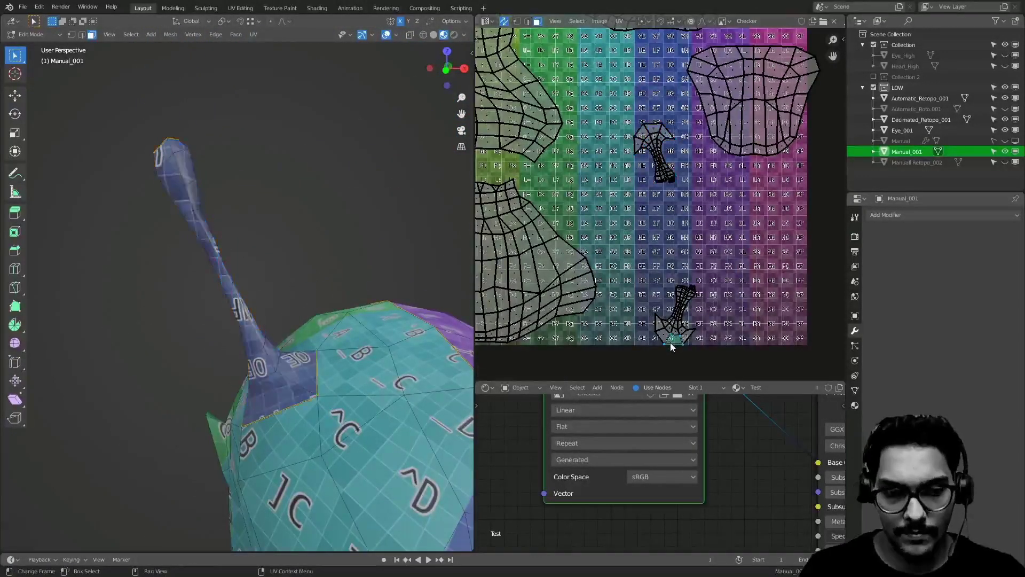
{"action": "key", "text": "g"}
{"action": "left_click", "coordinate": [593, 185]}
{"action": "middle_click_drag", "start_coordinate": [608, 102], "coordinate": [599, 120]}
{"action": "middle_click_drag", "start_coordinate": [582, 238], "coordinate": [619, 174], "text": "shift"}
{"action": "middle_click_drag", "start_coordinate": [619, 174], "coordinate": [619, 239], "text": "ctrl"}
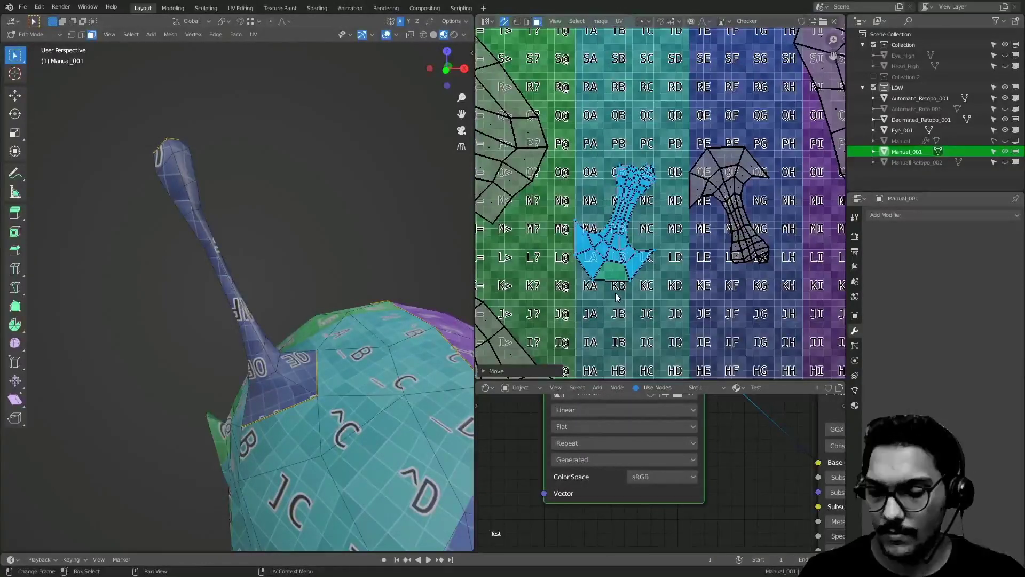
- Select the upside-down antenna island in the UV layout and rotate it so its tip points upward
{"action": "key", "text": "r"}
{"action": "key", "text": "Escape"}
{"action": "left_click", "coordinate": [702, 193]}
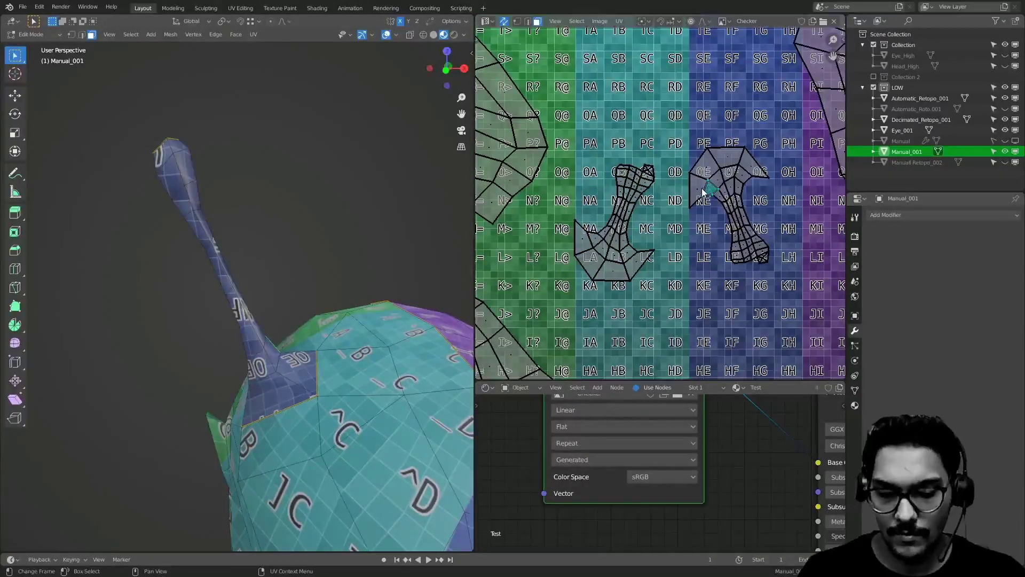
{"action": "key", "text": "l"}
{"action": "middle_click_drag", "start_coordinate": [154, 234], "coordinate": [172, 231]}
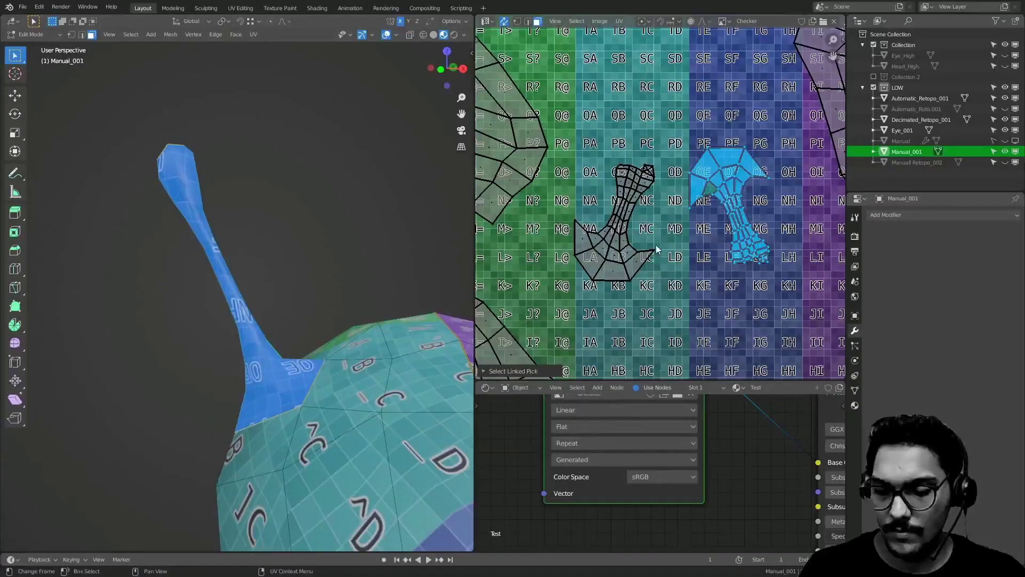
{"action": "key", "text": "r"}
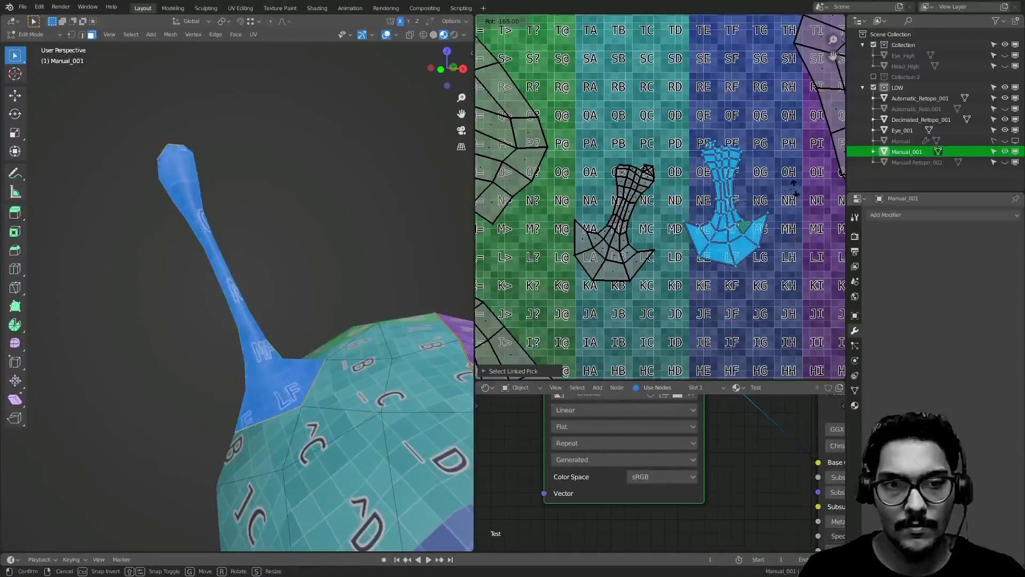
{"action": "left_click", "coordinate": [797, 190]}
- Select the other, tilted antenna island, check its antenna on the bust and rotate the island upright
{"action": "key", "text": "alt+a"}
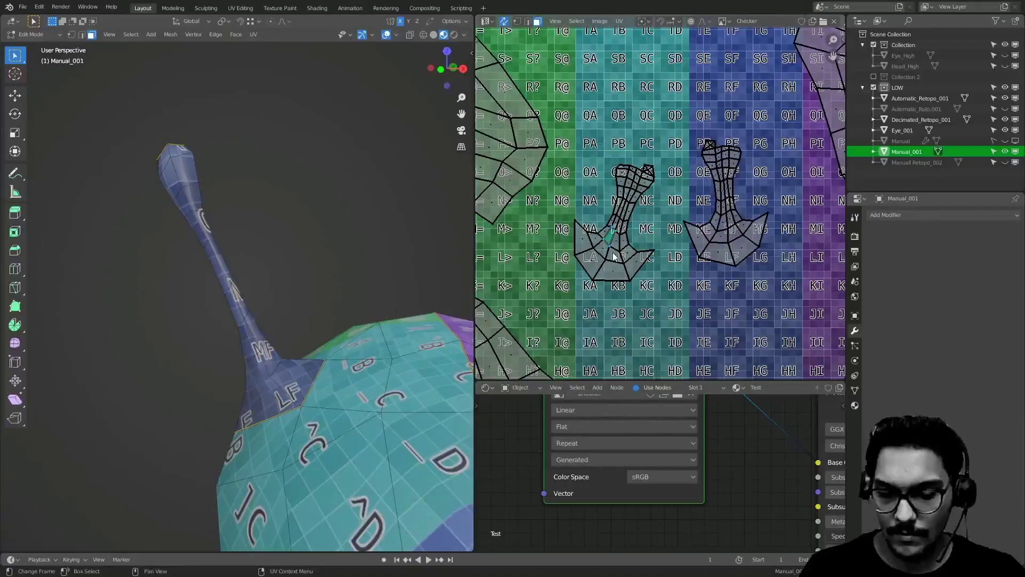
{"action": "key", "text": "l"}
{"action": "middle_click_drag", "start_coordinate": [341, 286], "coordinate": [288, 219]}
{"action": "middle_click_drag", "start_coordinate": [370, 232], "coordinate": [304, 342], "text": "shift"}
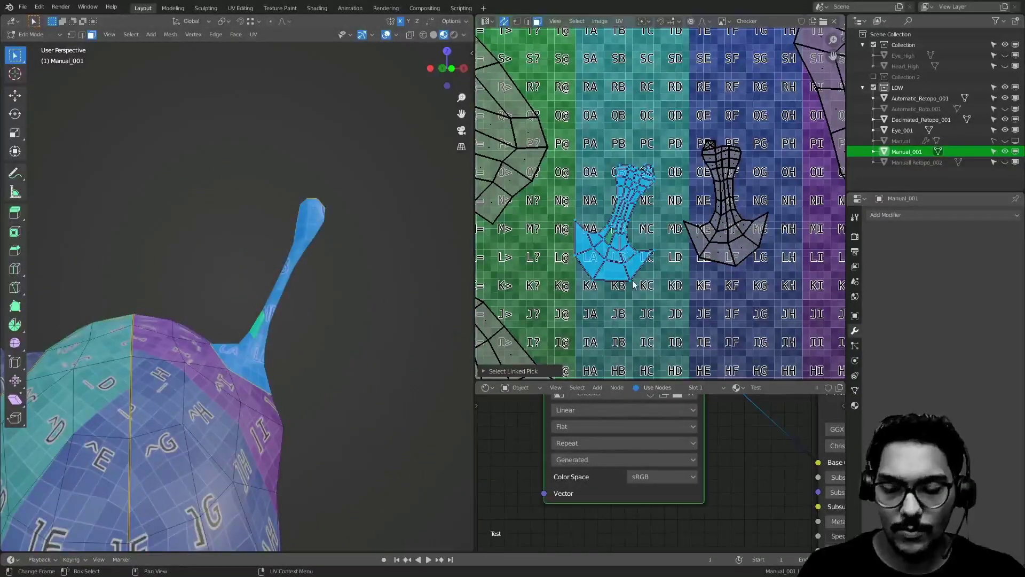
{"action": "key", "text": "r"}
{"action": "left_click", "coordinate": [669, 286]}
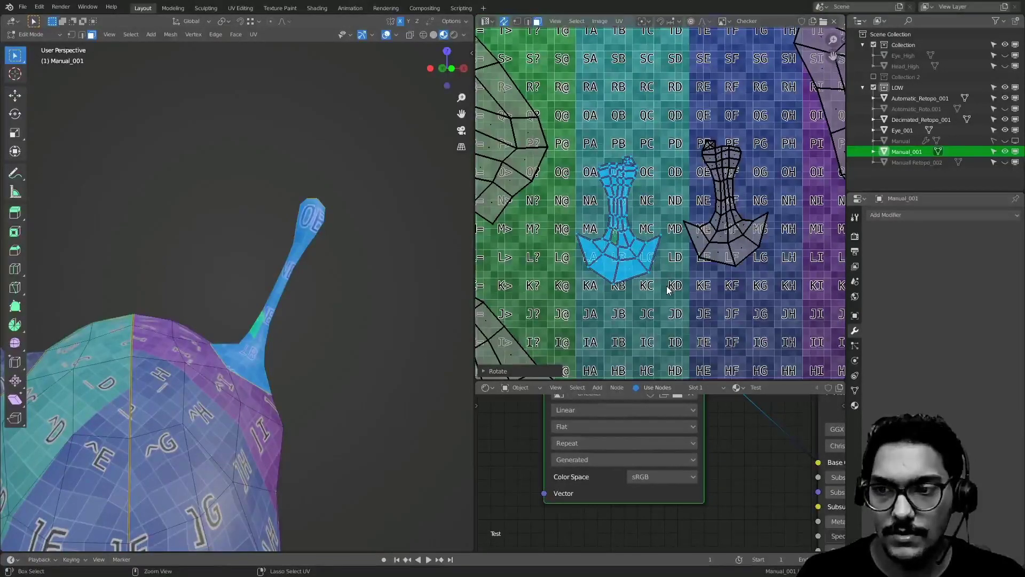
- Move one antenna island vertically level with the other, then along X to bring the pair closer together
{"action": "scroll", "coordinate": [659, 211], "scroll_direction": "down", "scroll_amount": 2}
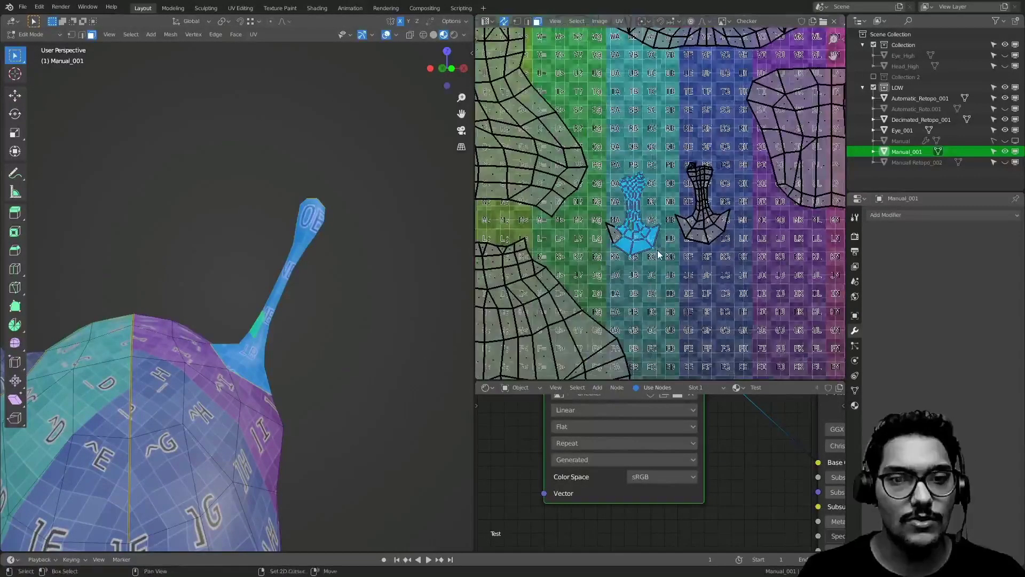
{"action": "key", "text": "alt+a"}
{"action": "key", "text": "l"}
{"action": "key", "text": "g"}
{"action": "key", "text": "y"}
{"action": "left_click", "coordinate": [708, 247]}
{"action": "key", "text": "g"}
{"action": "key", "text": "x"}
{"action": "left_click", "coordinate": [701, 246]}
- Select both antenna islands and move them together into the gap beside the two torso islands
{"action": "left_click_drag", "start_coordinate": [604, 159], "coordinate": [729, 299]}
{"action": "scroll", "coordinate": [656, 256], "scroll_direction": "down", "scroll_amount": 3}
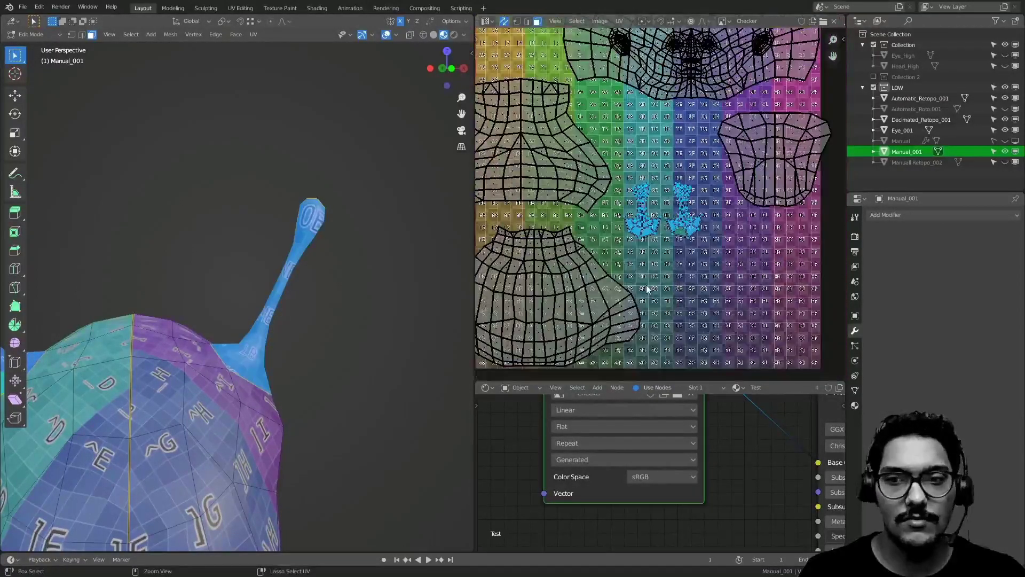
{"action": "scroll", "coordinate": [278, 262], "scroll_direction": "down", "scroll_amount": 5}
{"action": "scroll", "coordinate": [307, 221], "scroll_direction": "up", "scroll_amount": 3}
{"action": "middle_click_drag", "start_coordinate": [278, 262], "coordinate": [289, 235], "text": "shift"}
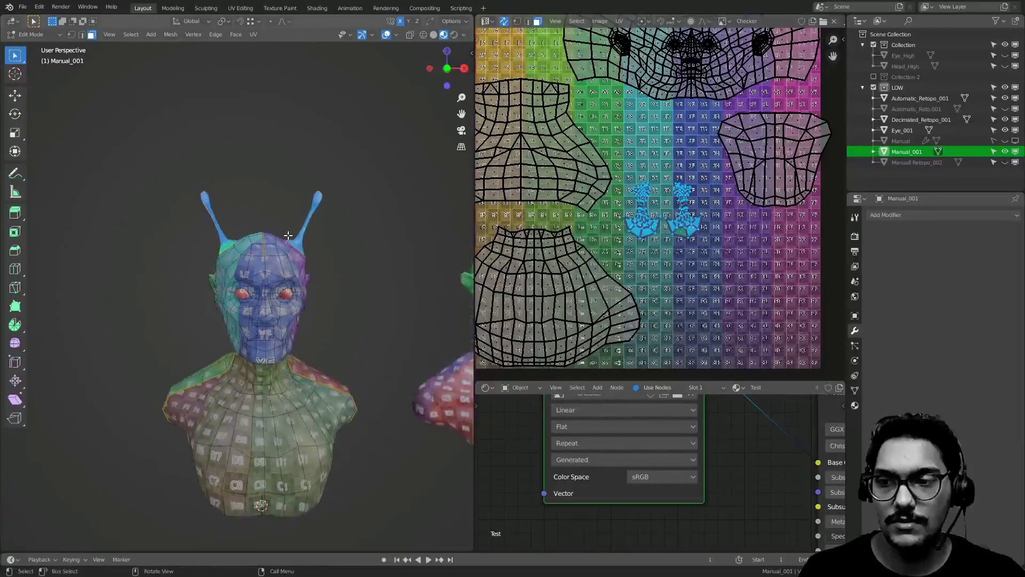
{"action": "scroll", "coordinate": [648, 198], "scroll_direction": "down", "scroll_amount": 2}
{"action": "key", "text": "g"}
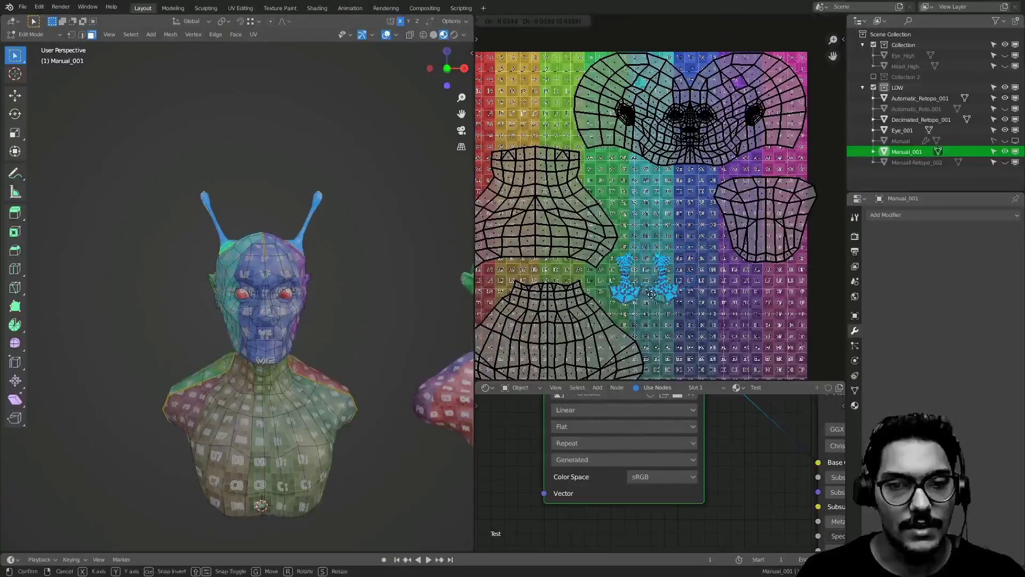
{"action": "left_click", "coordinate": [652, 299]}
- Select the lower back island beneath the head island and shift it along X away from the UV space's right border
{"action": "left_click", "coordinate": [767, 233]}
{"action": "key", "text": "l"}
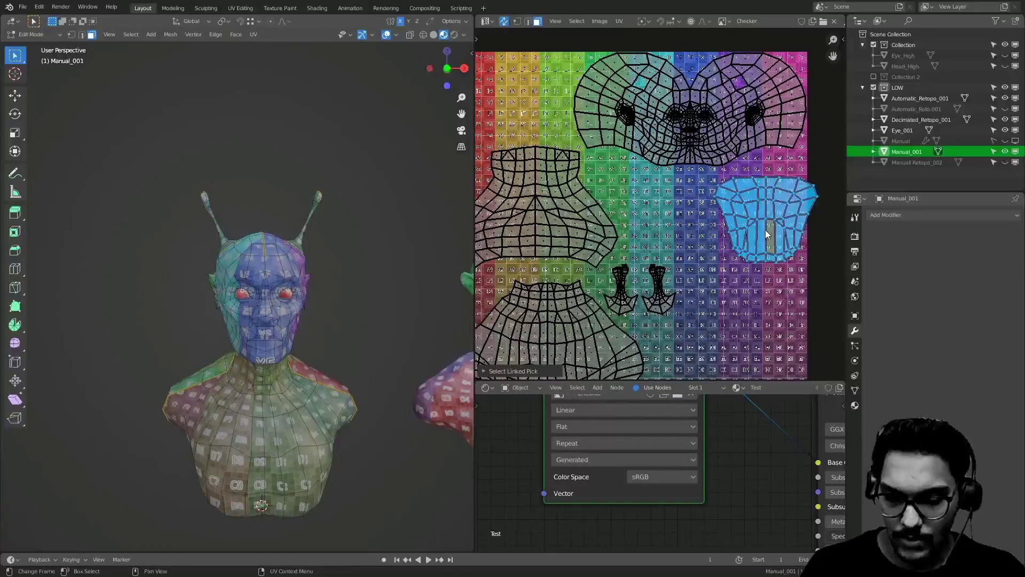
{"action": "key", "text": "g"}
{"action": "key", "text": "x"}
{"action": "left_click", "coordinate": [729, 234]}
{"action": "scroll", "coordinate": [710, 251], "scroll_direction": "down", "scroll_amount": 2}
{"action": "middle_click_drag", "start_coordinate": [707, 253], "coordinate": [715, 191]}
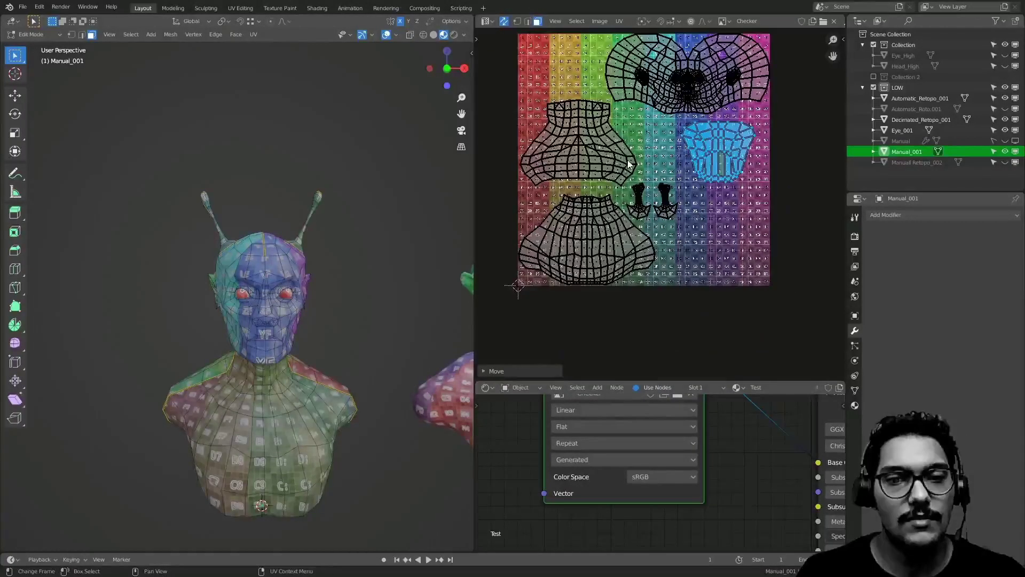
- Maximize the UV editor and select all the UV islands
{"action": "key", "text": "ctrl+space"}
{"action": "scroll", "coordinate": [465, 290], "scroll_direction": "up", "scroll_amount": 2}
{"action": "middle_click_drag", "start_coordinate": [519, 242], "coordinate": [589, 277]}
{"action": "scroll", "coordinate": [468, 237], "scroll_direction": "up", "scroll_amount": 2}
{"action": "middle_click_drag", "start_coordinate": [449, 237], "coordinate": [420, 269]}
{"action": "left_click", "coordinate": [643, 146]}
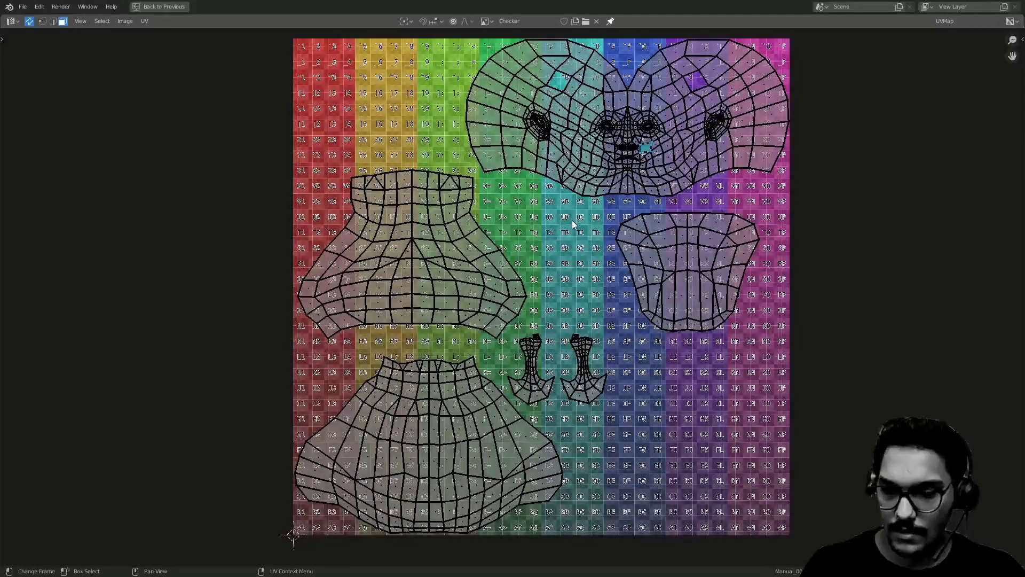
{"action": "key", "text": "a"}
{"action": "scroll", "coordinate": [562, 249], "scroll_direction": "down", "scroll_amount": 2}
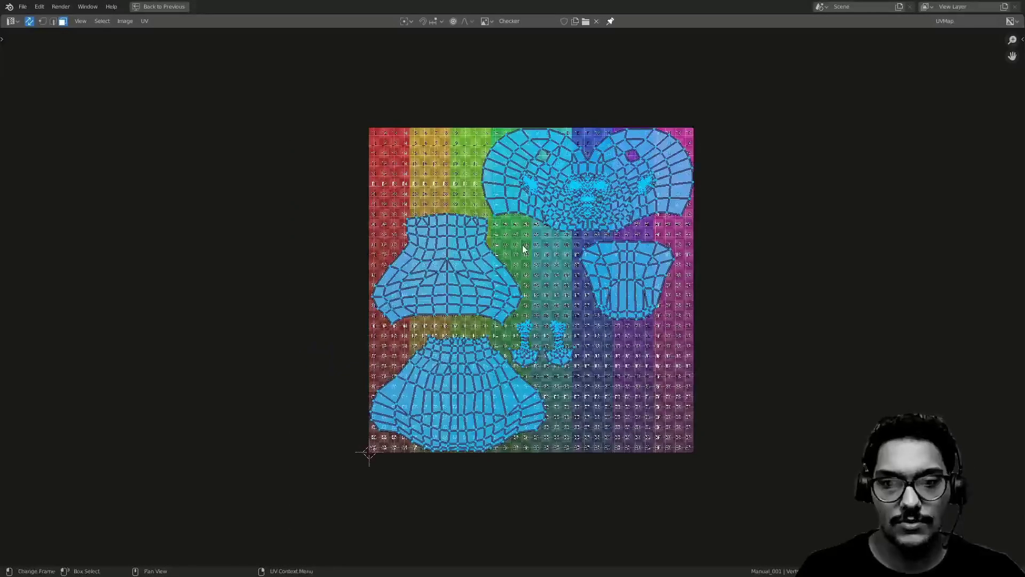
{"action": "left_click_drag", "start_coordinate": [350, 169], "coordinate": [812, 544]}
{"action": "scroll", "coordinate": [803, 467], "scroll_direction": "up", "scroll_amount": 1}
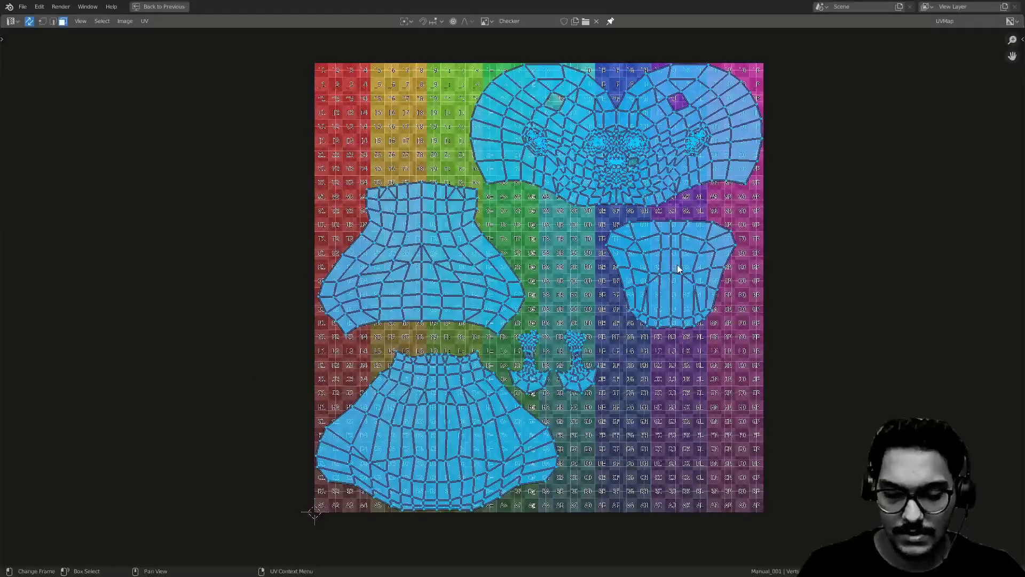
- Set the pivot to Individual Origins and scale all UV islands up to about 1.1 times their size
{"action": "key", "text": "period"}
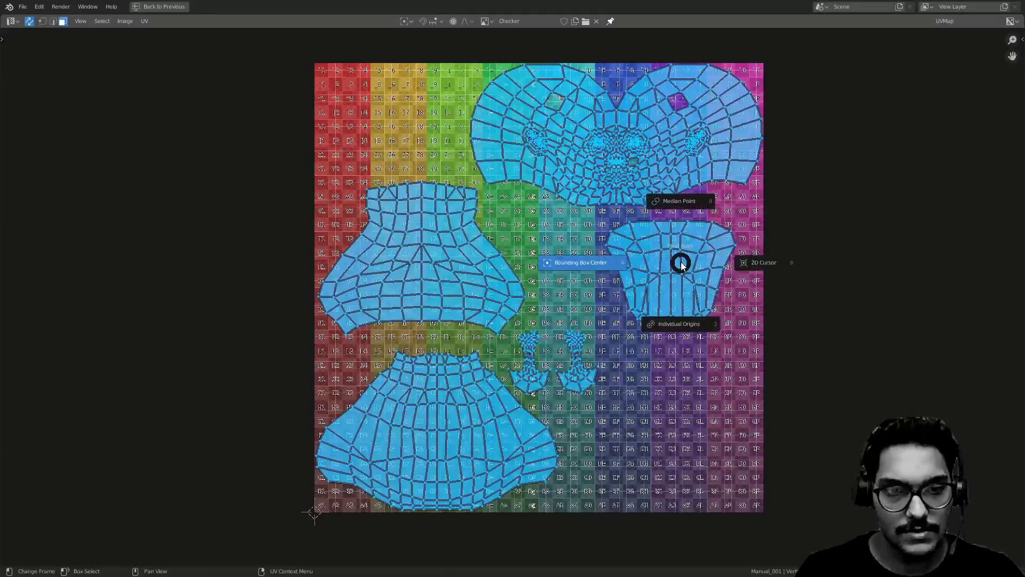
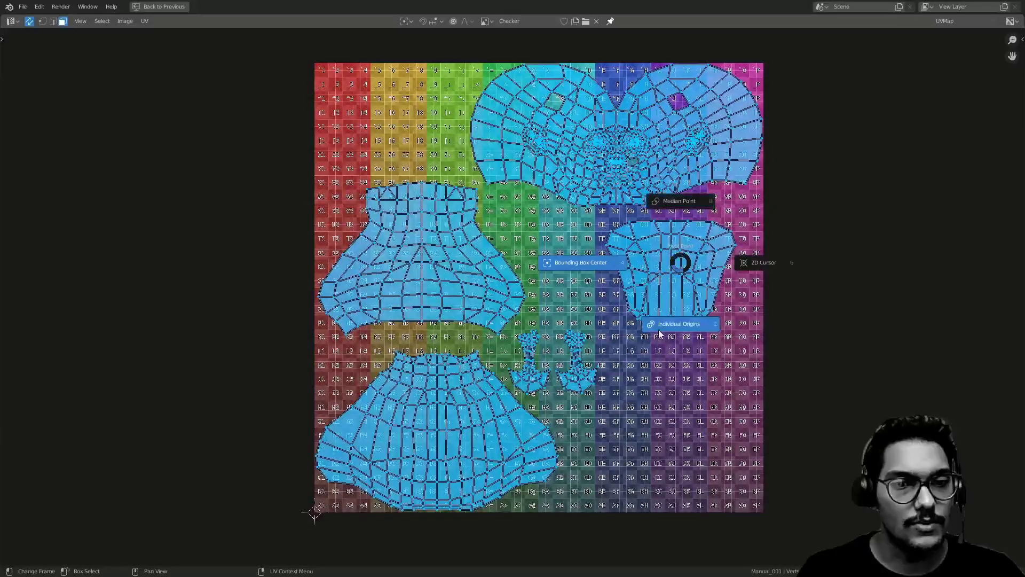
{"action": "left_click", "coordinate": [670, 339]}
{"action": "key", "text": "s"}
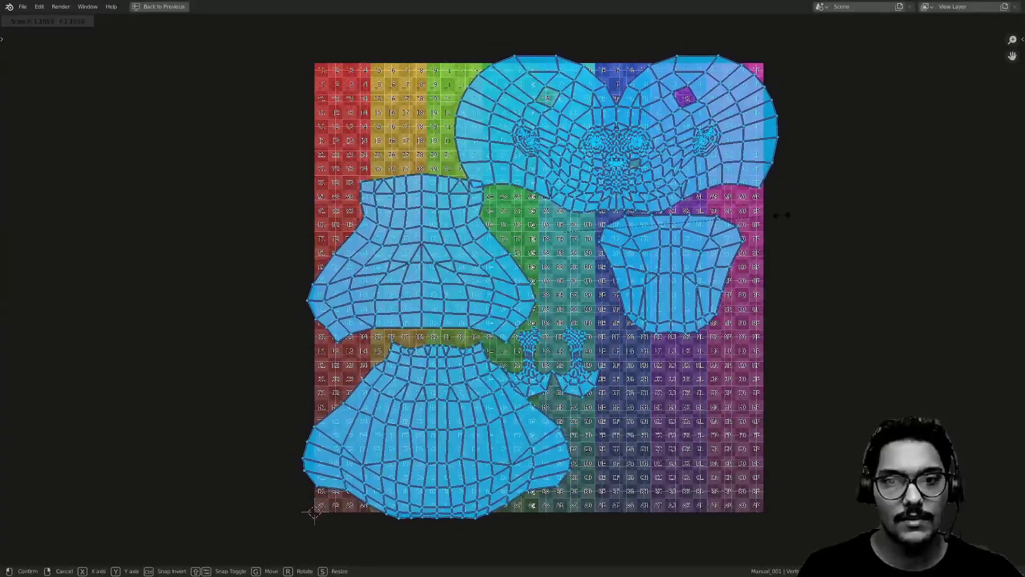
{"action": "left_click", "coordinate": [783, 213]}
- Select the enlarged head island and try moving it around within the UV space
{"action": "scroll", "coordinate": [669, 187], "scroll_direction": "up", "scroll_amount": 2}
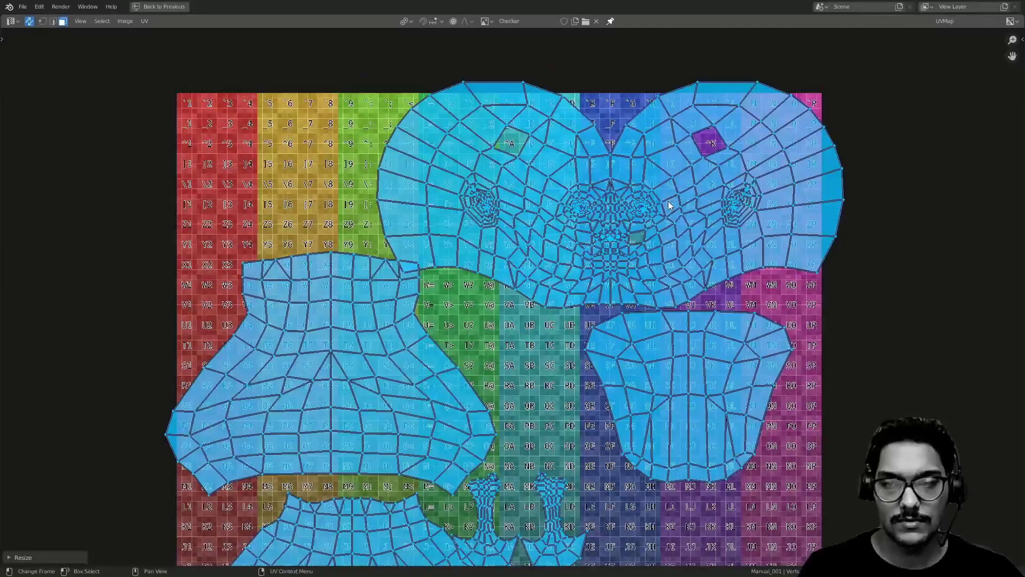
{"action": "scroll", "coordinate": [662, 211], "scroll_direction": "up", "scroll_amount": 2}
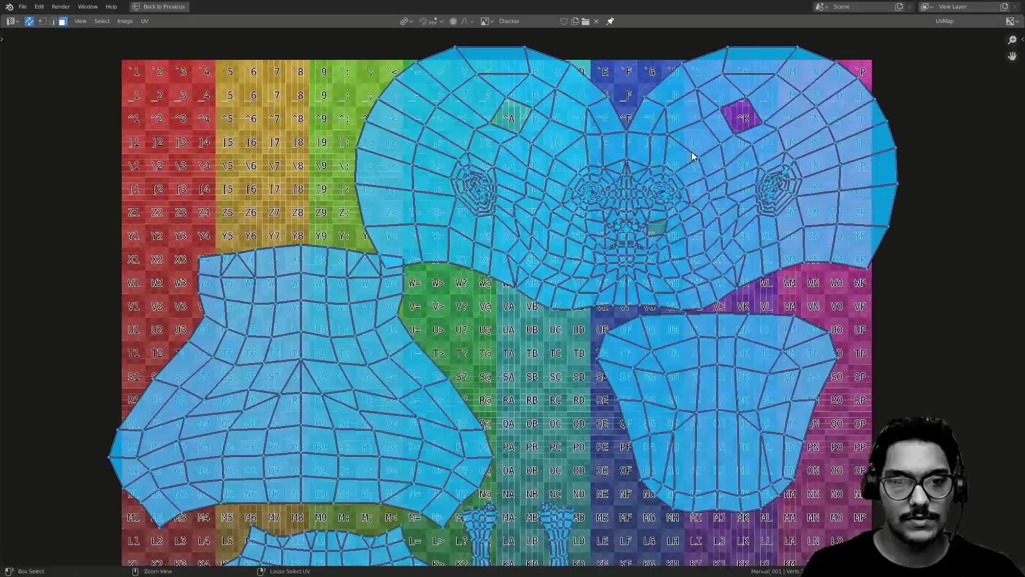
{"action": "left_click", "coordinate": [667, 216]}
{"action": "key", "text": "l"}
{"action": "key", "text": "g"}
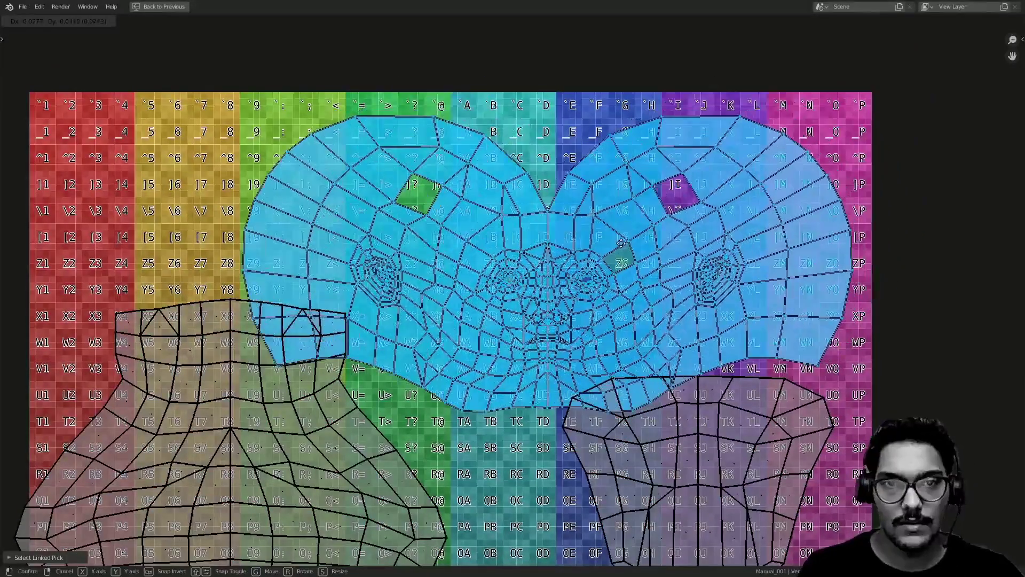
{"action": "left_click", "coordinate": [746, 159]}
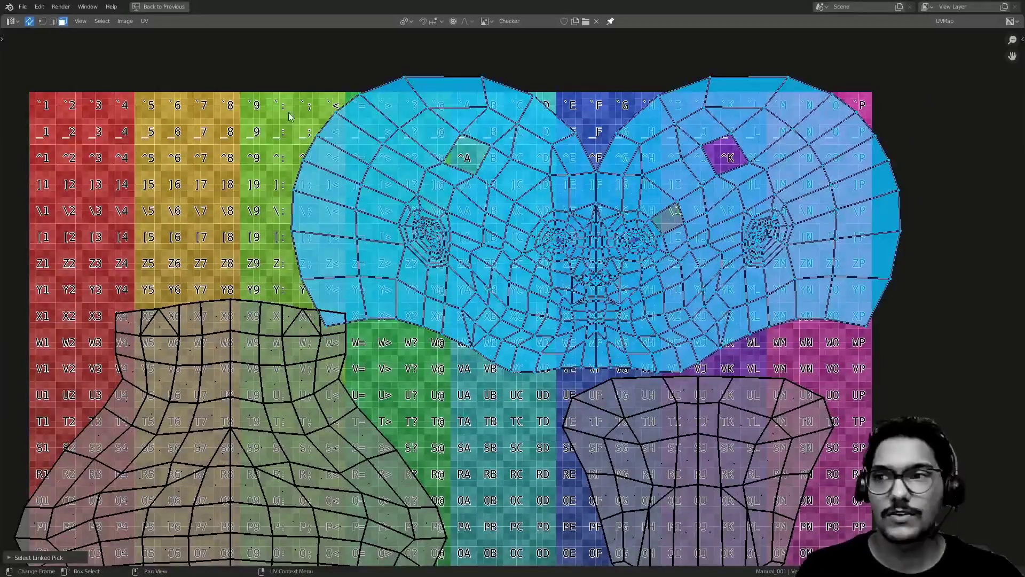
- Turn on Constrain to Image Bounds so moved islands stay inside the UV space
{"action": "left_click", "coordinate": [131, 23]}
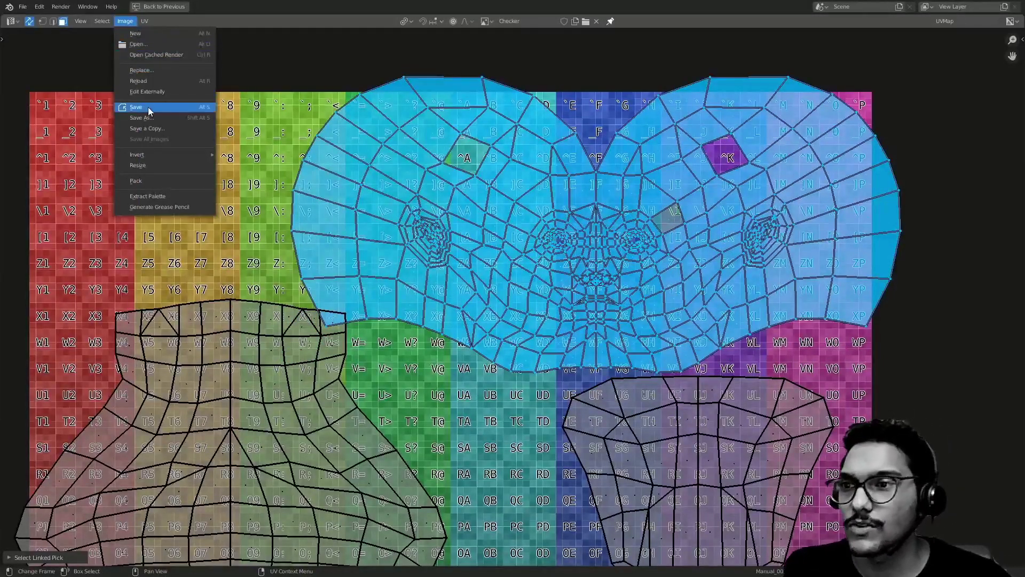
{"action": "left_click", "coordinate": [101, 21]}
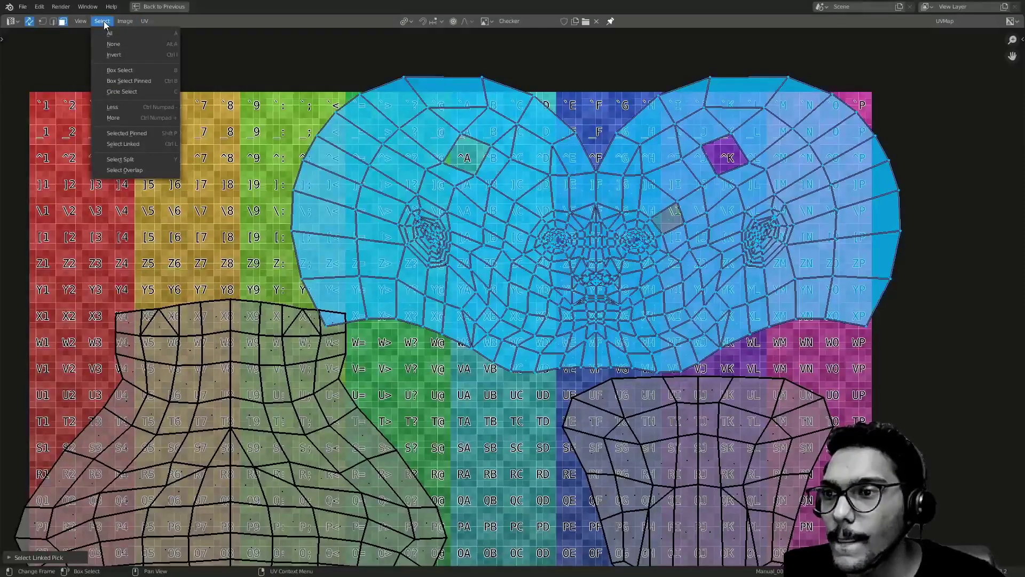
{"action": "mouse_move", "coordinate": [125, 23]}
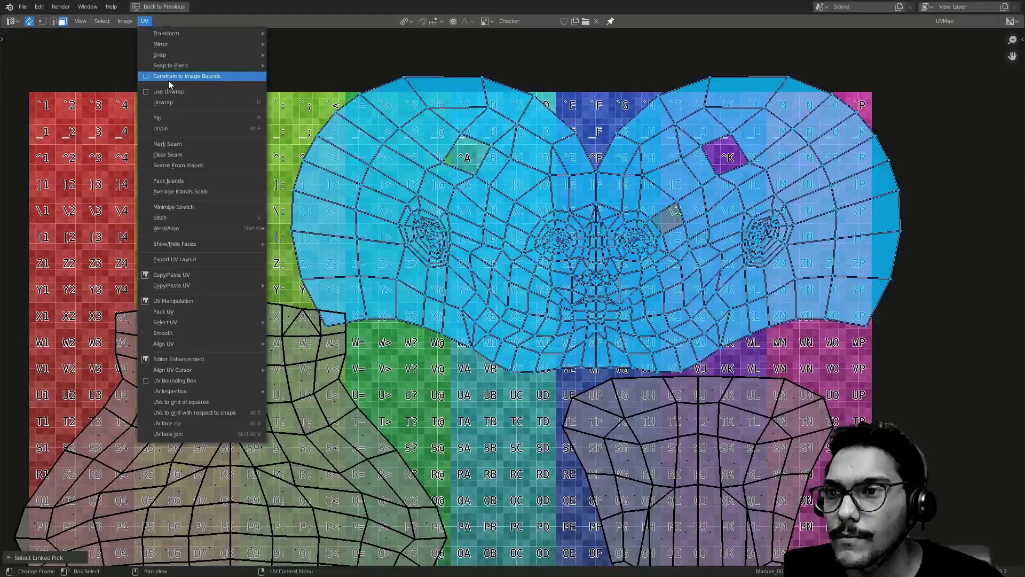
{"action": "left_click", "coordinate": [205, 78]}
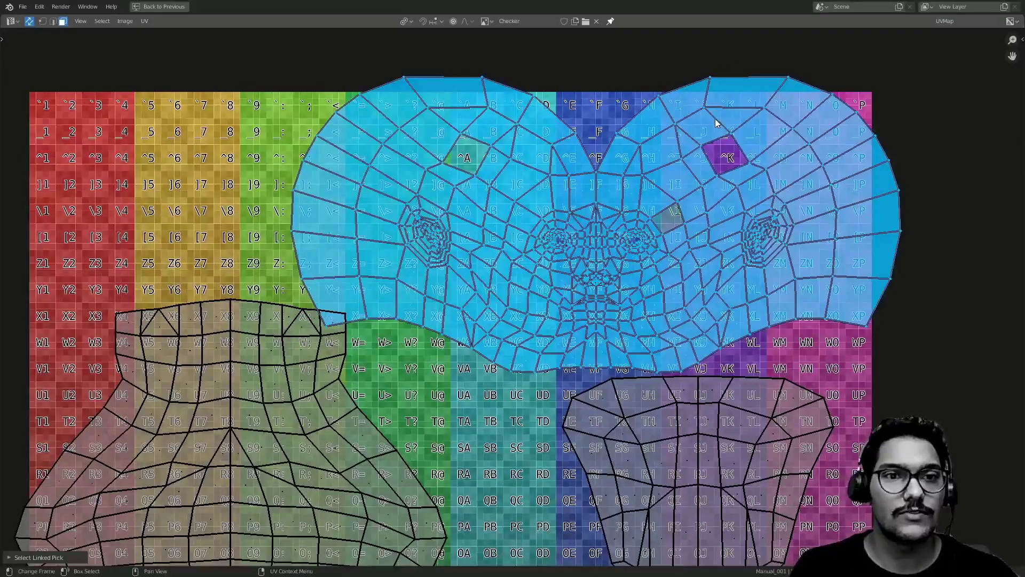
{"action": "scroll", "coordinate": [530, 196], "scroll_direction": "down", "scroll_amount": 2}
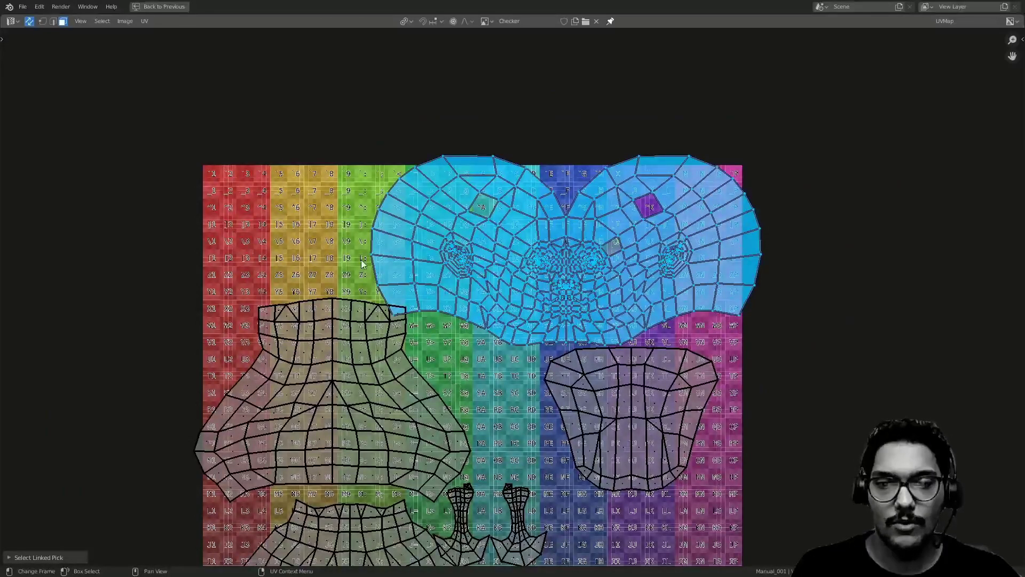
{"action": "middle_click_drag", "start_coordinate": [652, 241], "coordinate": [677, 197], "text": "ctrl"}
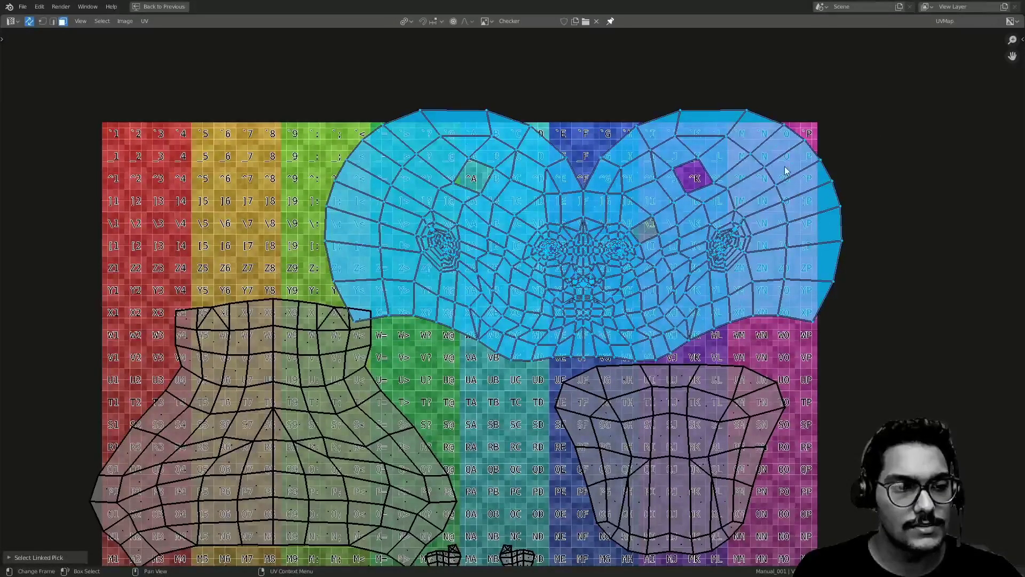
{"action": "left_click", "coordinate": [145, 22]}
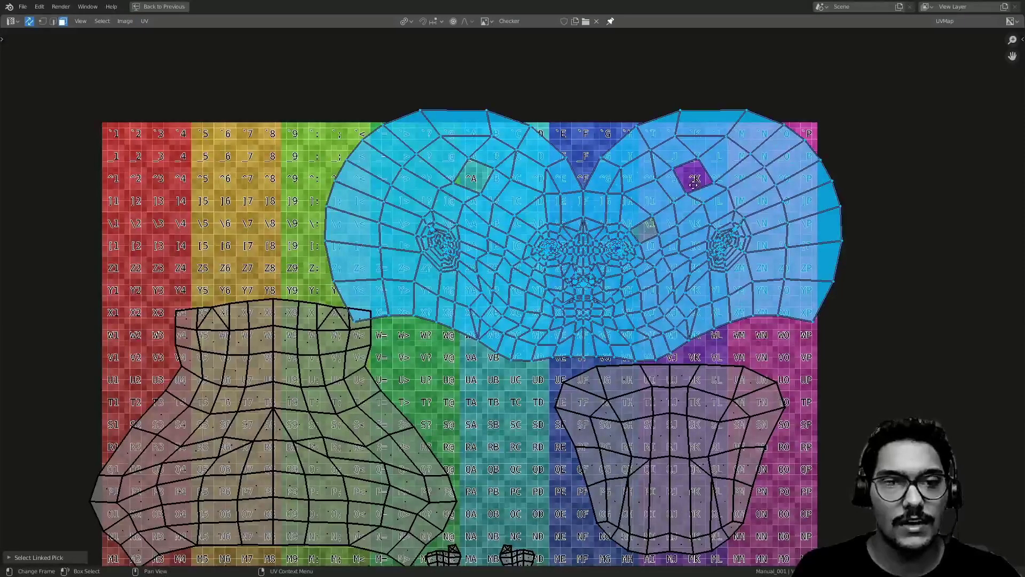
- Move the head island fully inside the UV space, snug against its upper right corner
{"action": "key", "text": "g"}
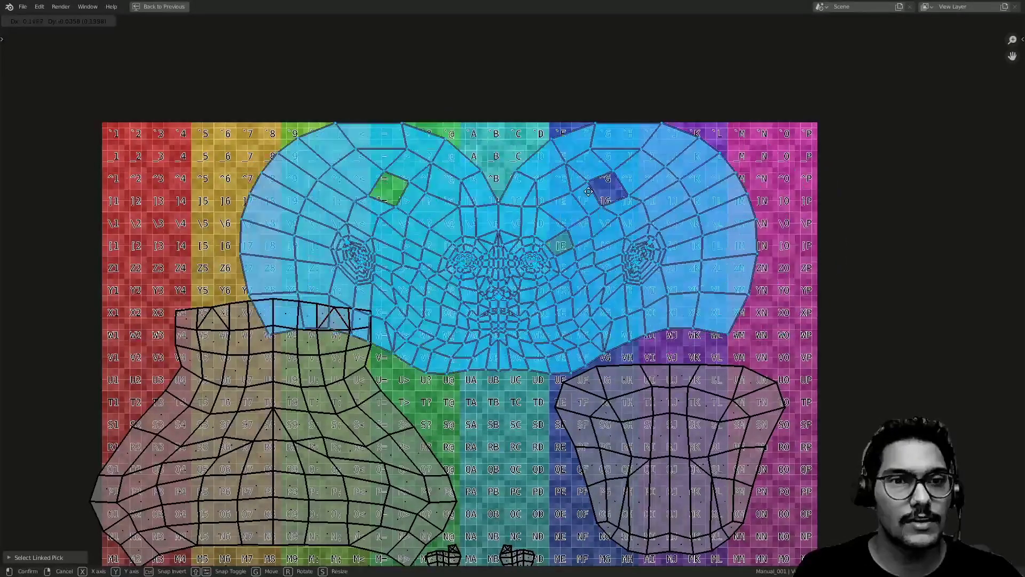
{"action": "left_click", "coordinate": [880, 169]}
{"action": "middle_click_drag", "start_coordinate": [669, 168], "coordinate": [601, 210]}
{"action": "key", "text": "g"}
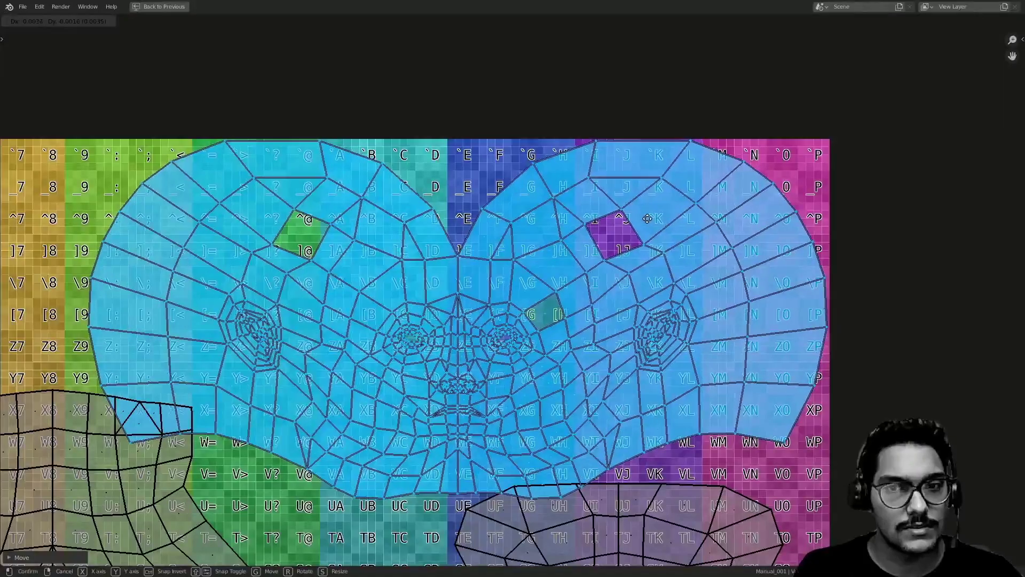
{"action": "left_click", "coordinate": [647, 231]}
- Select the lower back island and move it into the upper left corner of the UV space, beside the head island
{"action": "middle_click_drag", "start_coordinate": [614, 327], "coordinate": [593, 256]}
{"action": "middle_click_drag", "start_coordinate": [564, 277], "coordinate": [564, 171]}
{"action": "left_click", "coordinate": [582, 270]}
{"action": "key", "text": "l"}
{"action": "middle_click_drag", "start_coordinate": [585, 270], "coordinate": [696, 224]}
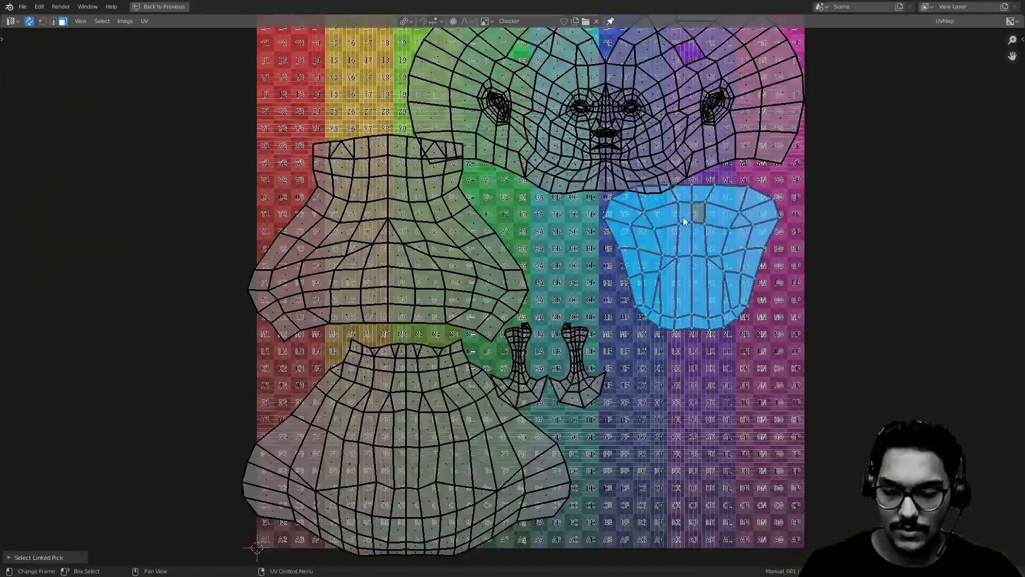
{"action": "key", "text": "g"}
{"action": "left_click", "coordinate": [337, 124]}
{"action": "middle_click_drag", "start_coordinate": [337, 124], "coordinate": [449, 188]}
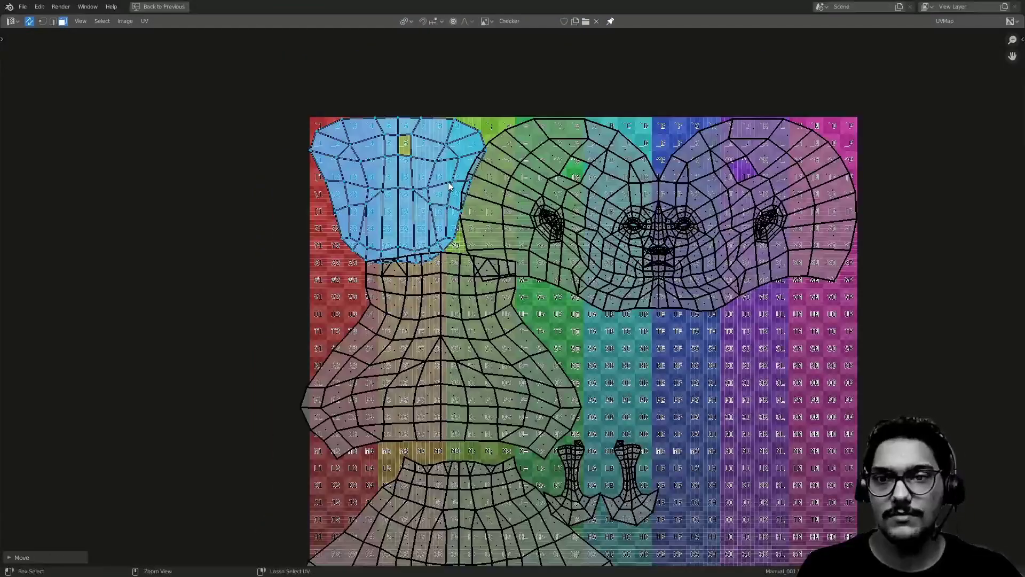
- Select the two small mirrored islands and move them beneath the head island, near the right edge of the UV space
{"action": "middle_click_drag", "start_coordinate": [448, 344], "coordinate": [401, 70]}
{"action": "left_click", "coordinate": [574, 251]}
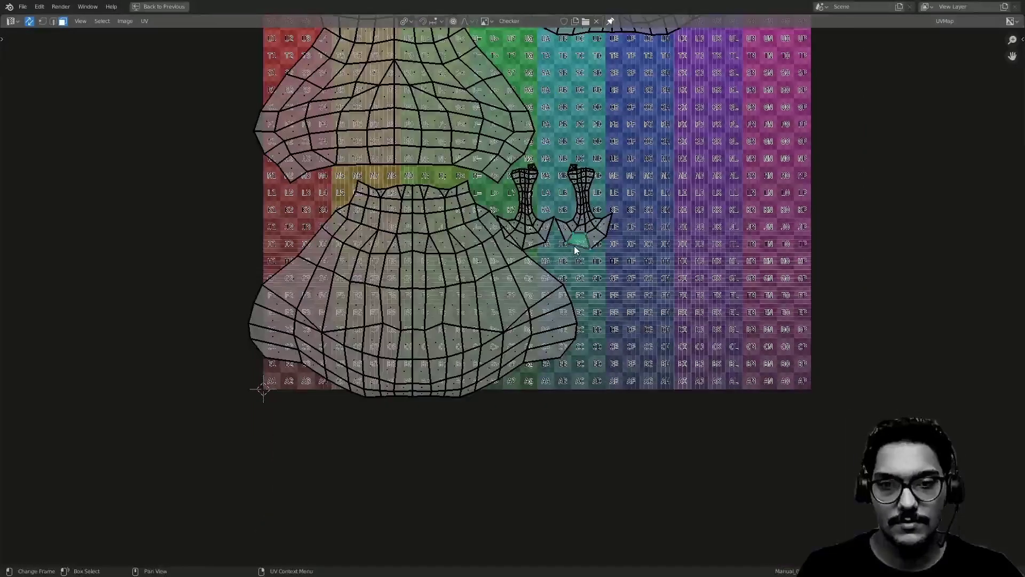
{"action": "key", "text": "l"}
{"action": "key", "text": "l"}
{"action": "middle_click_drag", "start_coordinate": [546, 229], "coordinate": [482, 368]}
{"action": "key", "text": "g"}
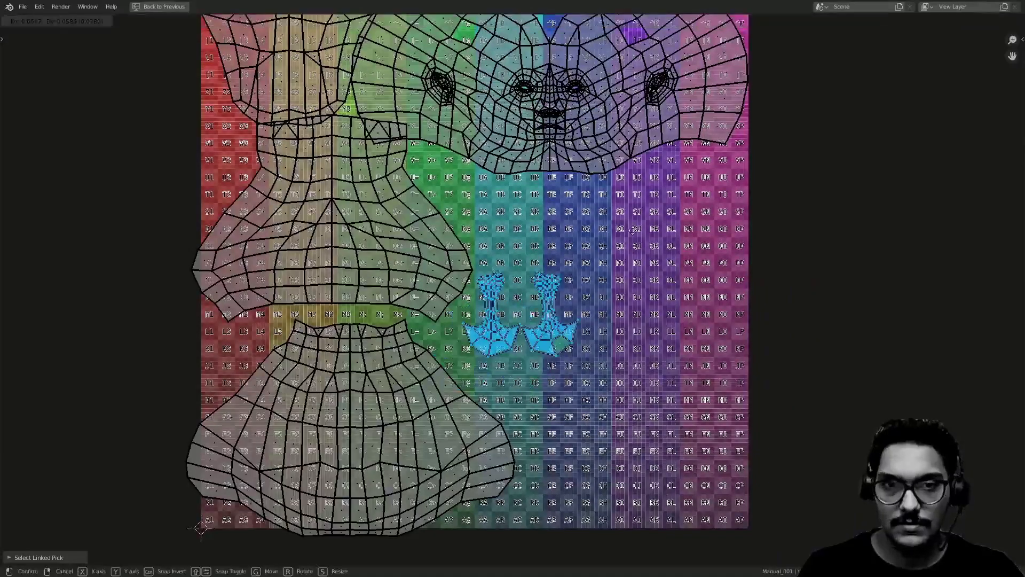
{"action": "left_click", "coordinate": [720, 179]}
- Select the wide bottom torso island and move it into the lower right corner of the UV space
{"action": "middle_click_drag", "start_coordinate": [404, 375], "coordinate": [433, 306]}
{"action": "left_click", "coordinate": [426, 339]}
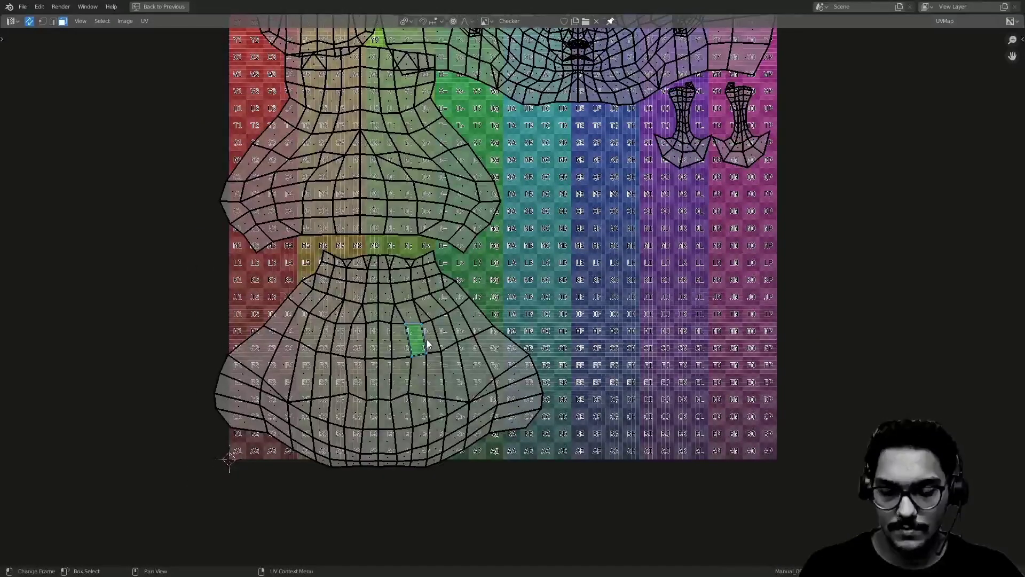
{"action": "key", "text": "l"}
{"action": "key", "text": "g"}
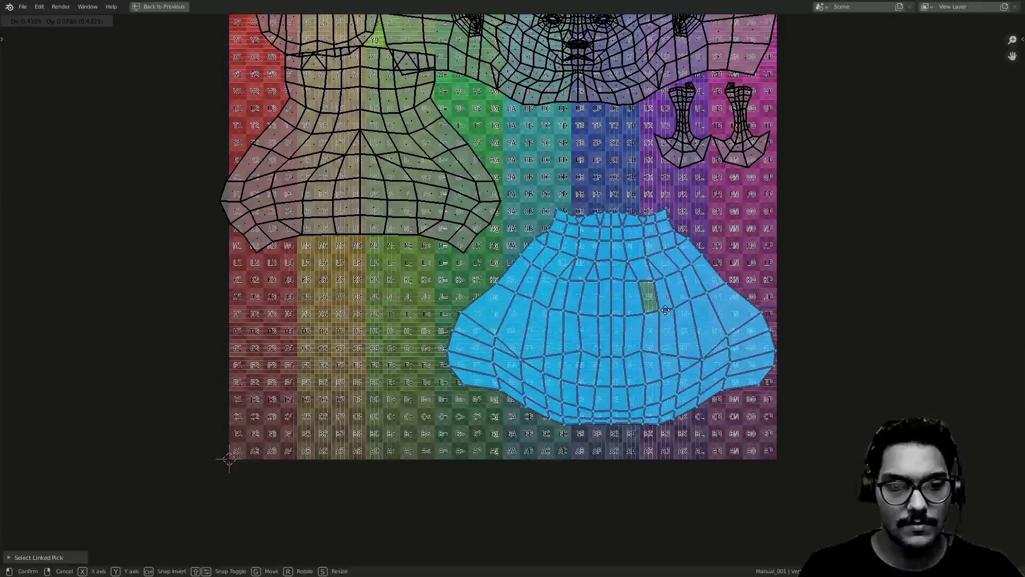
{"action": "left_click", "coordinate": [666, 330]}
- Nudge the bottom torso island vertically and then horizontally so it sits just inside the UV space borders
{"action": "middle_click_drag", "start_coordinate": [654, 334], "coordinate": [567, 220]}
{"action": "middle_click_drag", "start_coordinate": [567, 221], "coordinate": [559, 357], "text": "ctrl"}
{"action": "middle_click_drag", "start_coordinate": [770, 530], "coordinate": [745, 389]}
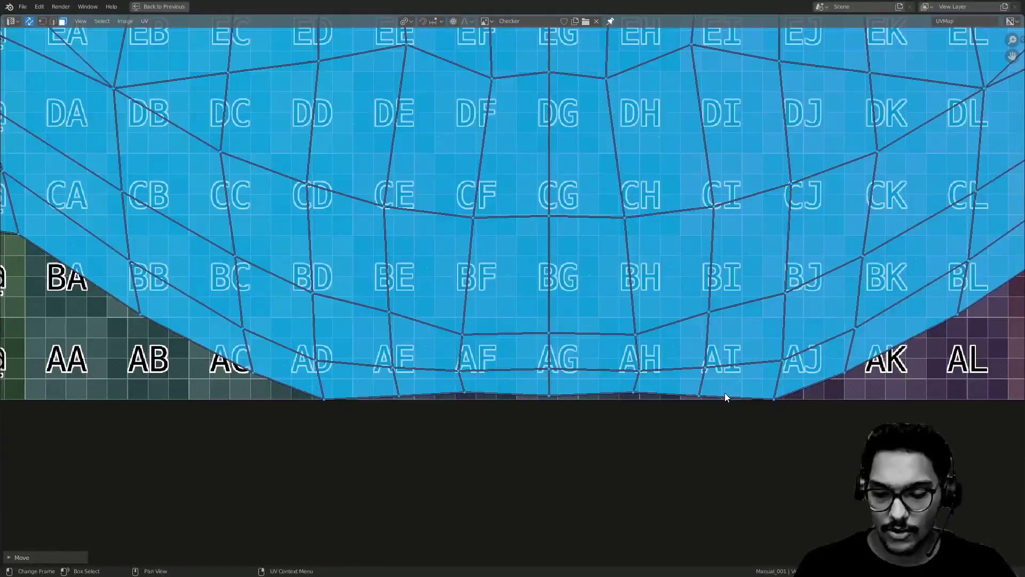
{"action": "key", "text": "g"}
{"action": "key", "text": "y"}
{"action": "left_click", "coordinate": [644, 261]}
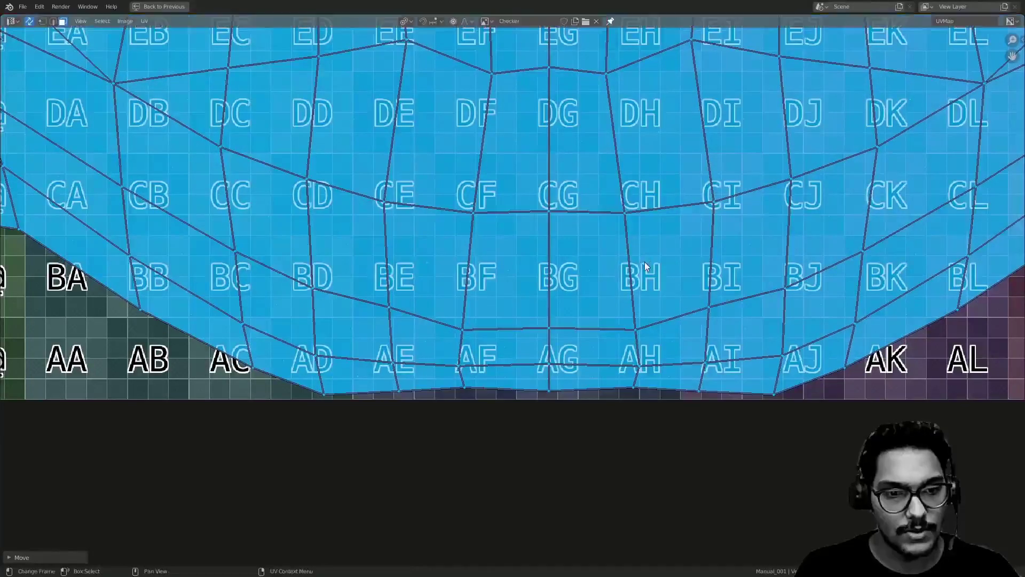
{"action": "middle_click_drag", "start_coordinate": [413, 369], "coordinate": [684, 272], "text": "ctrl"}
{"action": "middle_click_drag", "start_coordinate": [683, 272], "coordinate": [547, 183]}
{"action": "middle_click_drag", "start_coordinate": [547, 183], "coordinate": [614, 243], "text": "ctrl"}
{"action": "key", "text": "g"}
{"action": "key", "text": "x"}
{"action": "left_click", "coordinate": [739, 355]}
- Examine the head island's margins along the upper and right borders of the UV space
{"action": "middle_click_drag", "start_coordinate": [732, 359], "coordinate": [569, 459], "text": "ctrl"}
{"action": "middle_click_drag", "start_coordinate": [568, 459], "coordinate": [533, 497], "text": "ctrl"}
{"action": "middle_click_drag", "start_coordinate": [517, 196], "coordinate": [570, 367]}
{"action": "middle_click_drag", "start_coordinate": [599, 154], "coordinate": [617, 206]}
{"action": "middle_click_drag", "start_coordinate": [546, 240], "coordinate": [582, 215], "text": "ctrl"}
{"action": "middle_click_drag", "start_coordinate": [746, 177], "coordinate": [542, 257]}
{"action": "middle_click_drag", "start_coordinate": [542, 256], "coordinate": [577, 239], "text": "ctrl"}
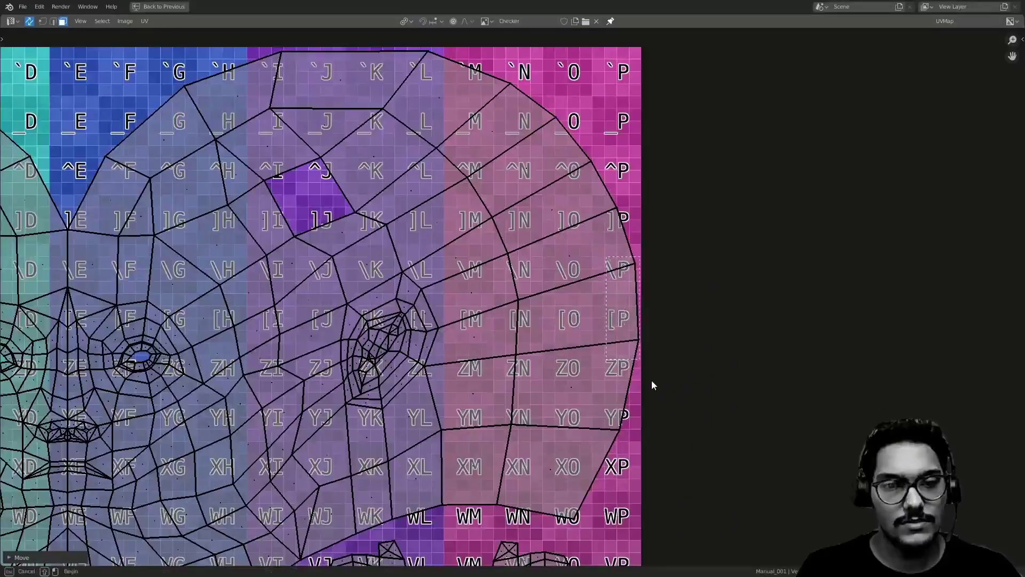
{"action": "middle_click_drag", "start_coordinate": [575, 320], "coordinate": [916, 490]}
{"action": "left_click_drag", "start_coordinate": [510, 160], "coordinate": [836, 278]}
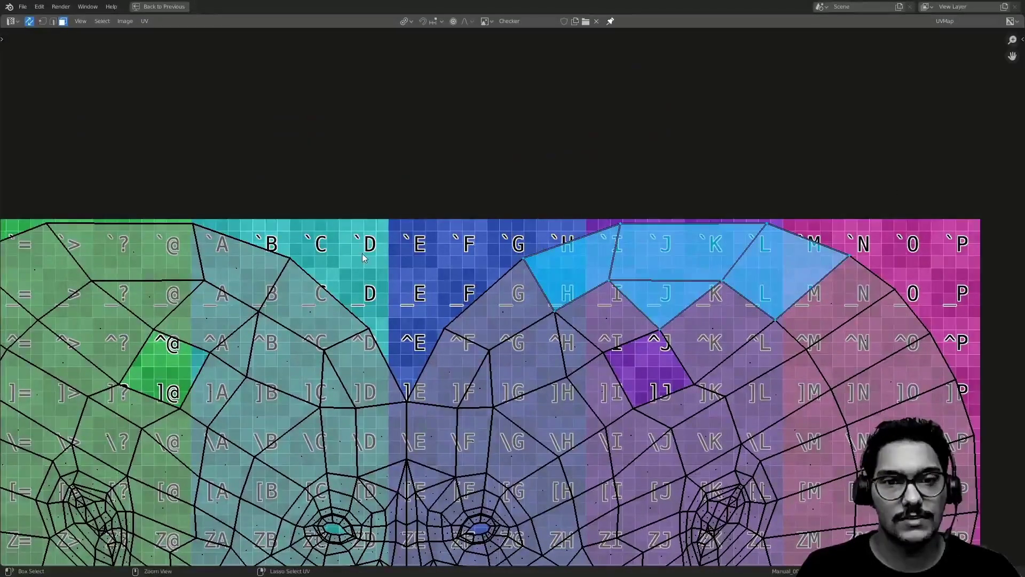
{"action": "middle_click_drag", "start_coordinate": [182, 264], "coordinate": [419, 271]}
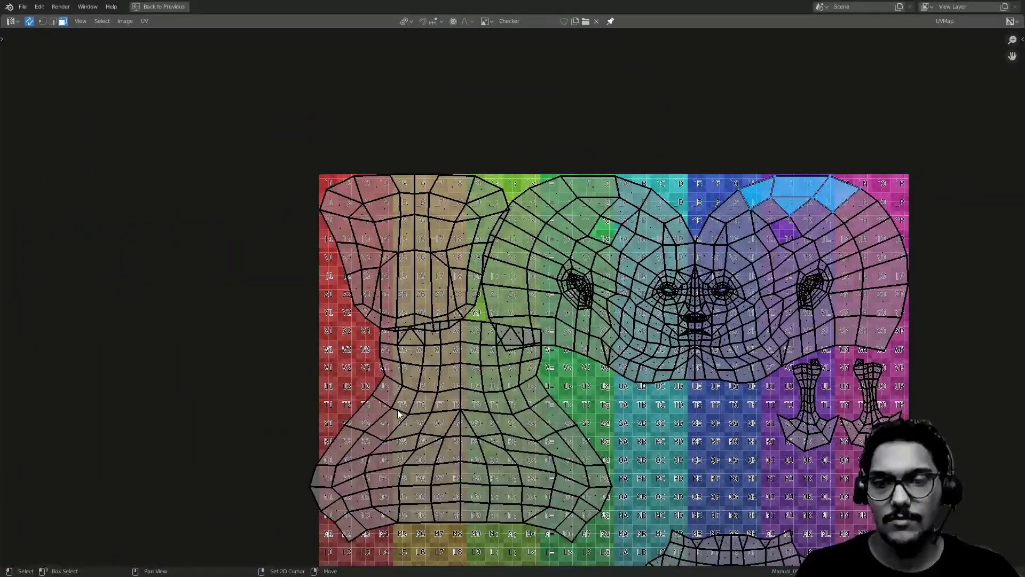
- Select the neck and shoulders island and move it down, just inside the left border of the UV space
{"action": "middle_click_drag", "start_coordinate": [403, 331], "coordinate": [391, 179]}
{"action": "key", "text": "l"}
{"action": "key", "text": "g"}
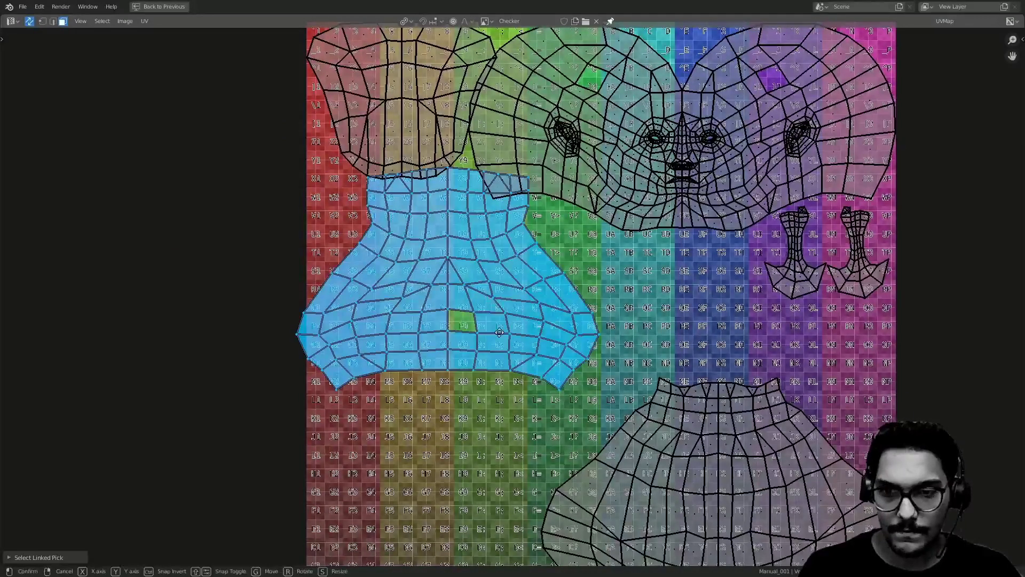
{"action": "left_click", "coordinate": [501, 367]}
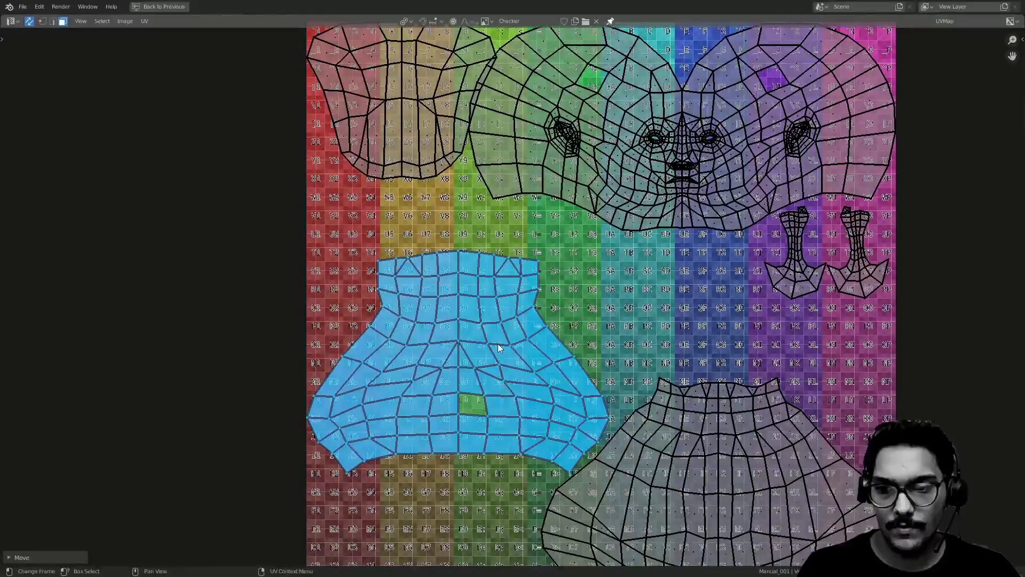
{"action": "scroll", "coordinate": [583, 234], "scroll_direction": "up", "scroll_amount": 2}
{"action": "middle_click_drag", "start_coordinate": [583, 234], "coordinate": [611, 187], "text": "ctrl"}
{"action": "key", "text": "g"}
{"action": "left_click", "coordinate": [604, 295]}
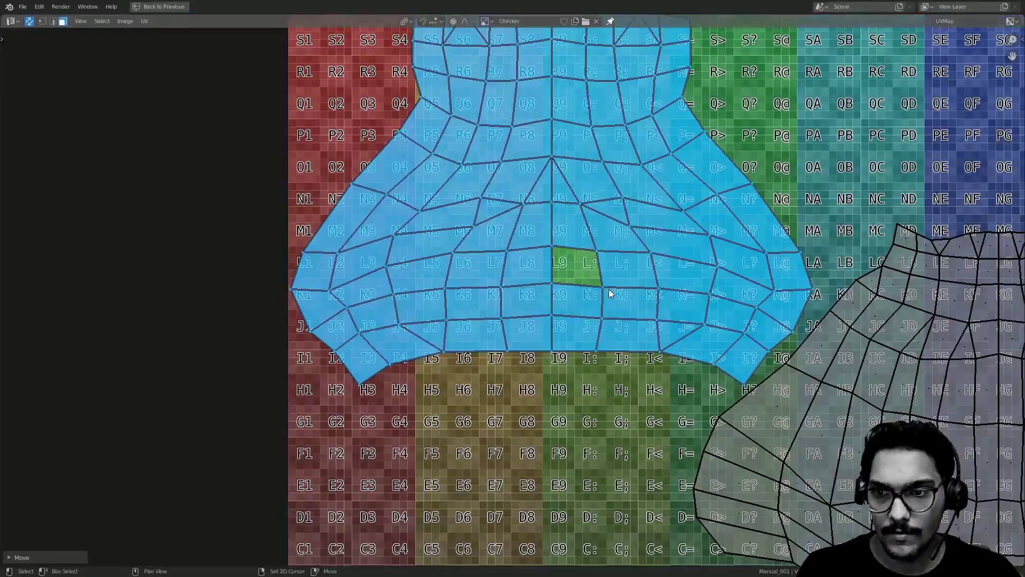
- Select only the lower back island and move it beneath the neck and shoulders island, at the lower border of the UV space
{"action": "middle_click_drag", "start_coordinate": [267, 296], "coordinate": [481, 314]}
{"action": "middle_click_drag", "start_coordinate": [480, 314], "coordinate": [479, 198], "text": "ctrl"}
{"action": "middle_click_drag", "start_coordinate": [559, 228], "coordinate": [570, 371], "text": "ctrl"}
{"action": "middle_click_drag", "start_coordinate": [672, 249], "coordinate": [460, 308]}
{"action": "middle_click_drag", "start_coordinate": [421, 276], "coordinate": [472, 182]}
{"action": "key", "text": "alt+a"}
{"action": "key", "text": "l"}
{"action": "middle_click_drag", "start_coordinate": [494, 235], "coordinate": [454, 152], "text": "ctrl"}
{"action": "scroll", "coordinate": [555, 213], "scroll_direction": "up", "scroll_amount": 3}
{"action": "key", "text": "g"}
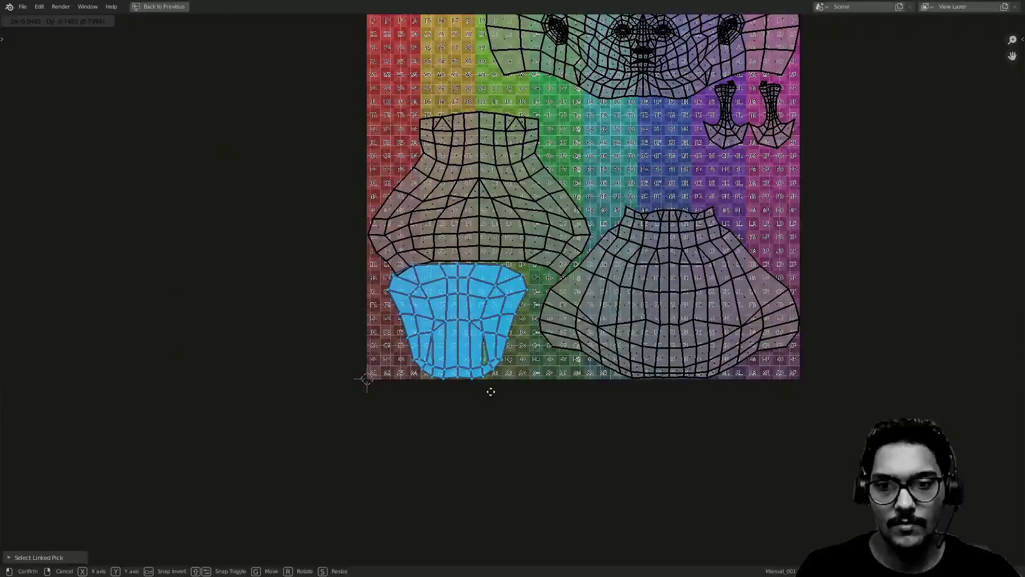
{"action": "left_click", "coordinate": [487, 393]}
- Fine-tune the lower back island's position so it fits under the curved lower edge of the neck and shoulders island
{"action": "scroll", "coordinate": [479, 281], "scroll_direction": "up", "scroll_amount": 1}
{"action": "scroll", "coordinate": [480, 281], "scroll_direction": "up", "scroll_amount": 5}
{"action": "key", "text": "g"}
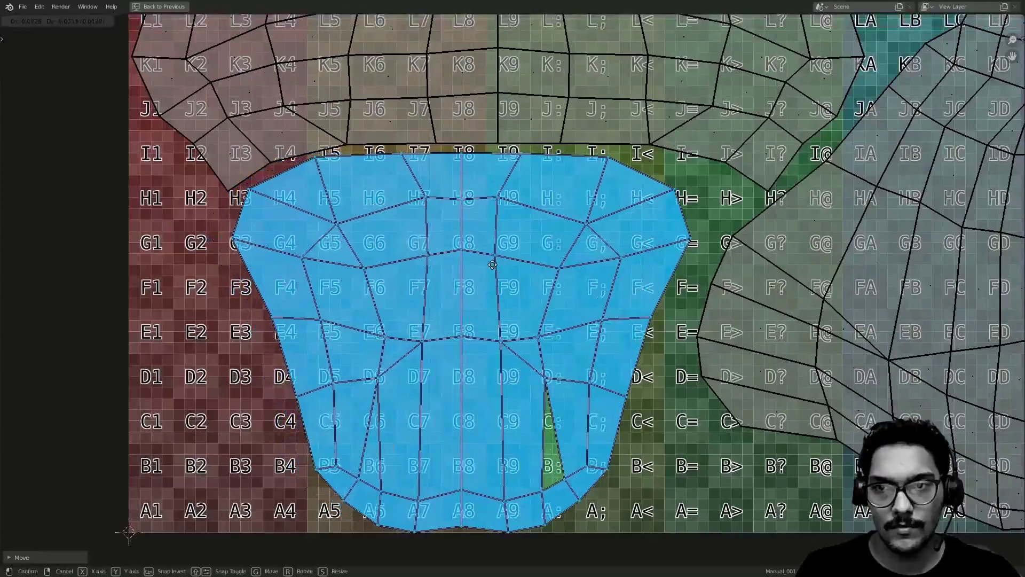
{"action": "left_click", "coordinate": [498, 263]}
{"action": "middle_click_drag", "start_coordinate": [499, 262], "coordinate": [500, 202]}
- Move the lower back island back to the upper left area of the UV space, beside the head island
{"action": "scroll", "coordinate": [490, 210], "scroll_direction": "down", "scroll_amount": 5}
{"action": "middle_click_drag", "start_coordinate": [554, 113], "coordinate": [462, 306]}
{"action": "key", "text": "Home"}
{"action": "key", "text": "g"}
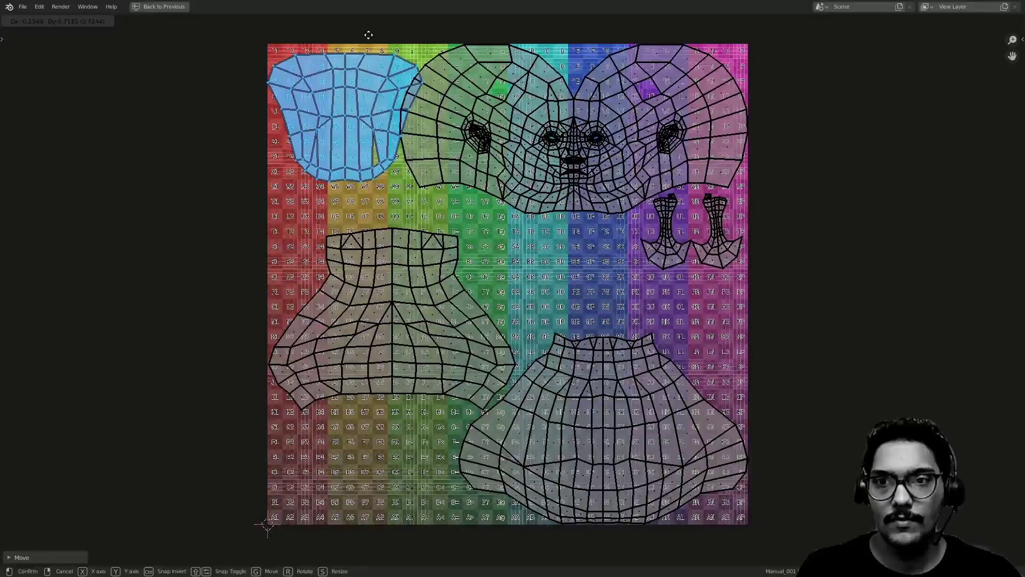
{"action": "right_click", "coordinate": [373, 70]}
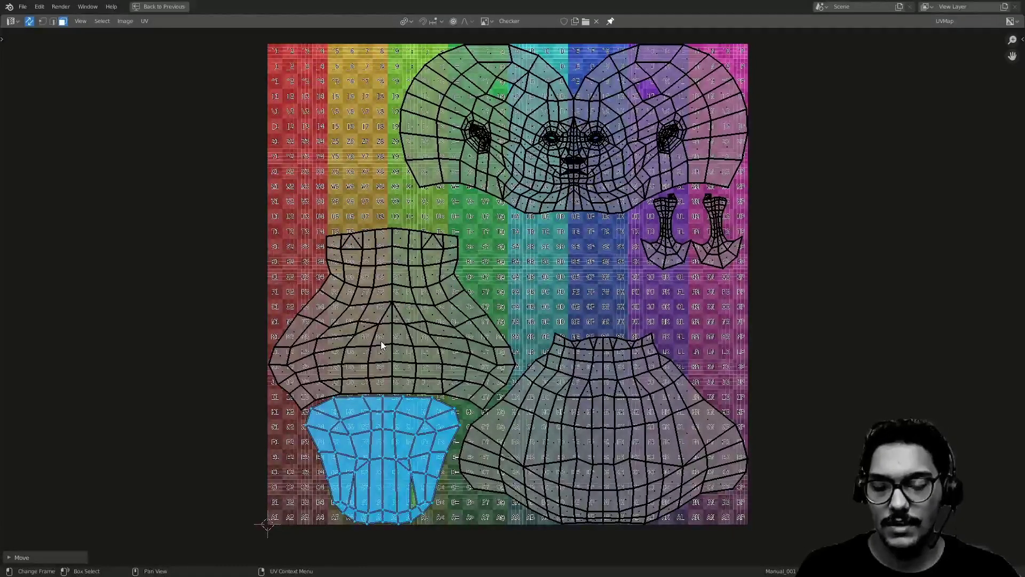
{"action": "key", "text": "g"}
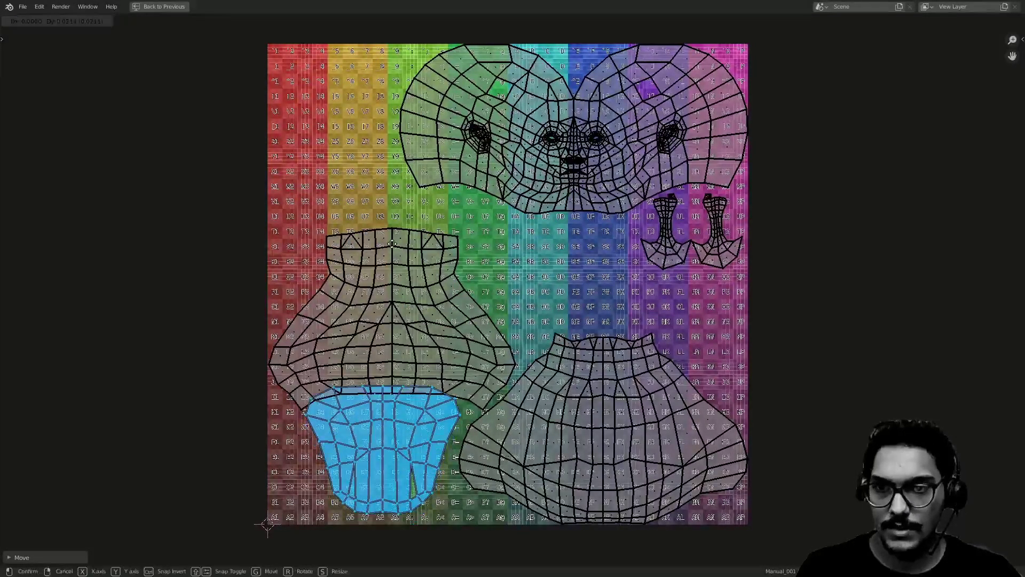
{"action": "left_click", "coordinate": [339, 9]}
- Turn the lower back island upside down and lower it along the Y axis to just above the neck and shoulders island
{"action": "middle_click_drag", "start_coordinate": [351, 168], "coordinate": [419, 270]}
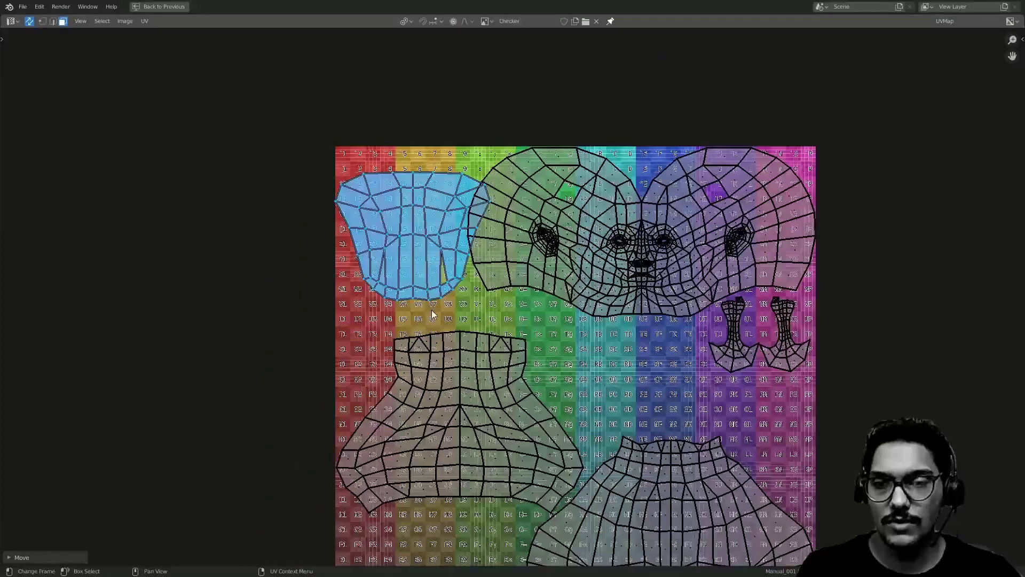
{"action": "key", "text": "r"}
{"action": "left_click", "coordinate": [355, 80]}
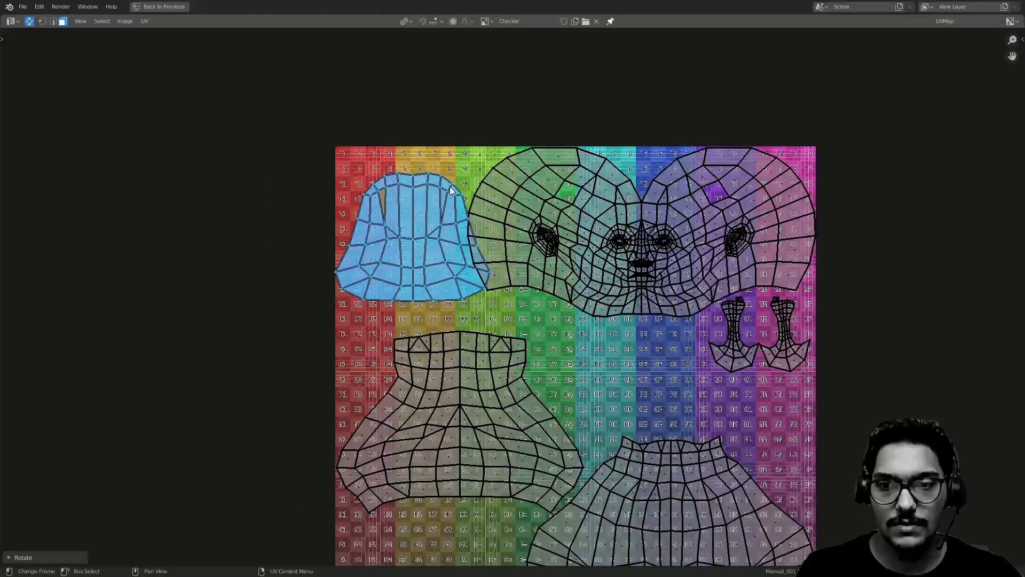
{"action": "key", "text": "g"}
{"action": "key", "text": "y"}
{"action": "left_click", "coordinate": [437, 245]}
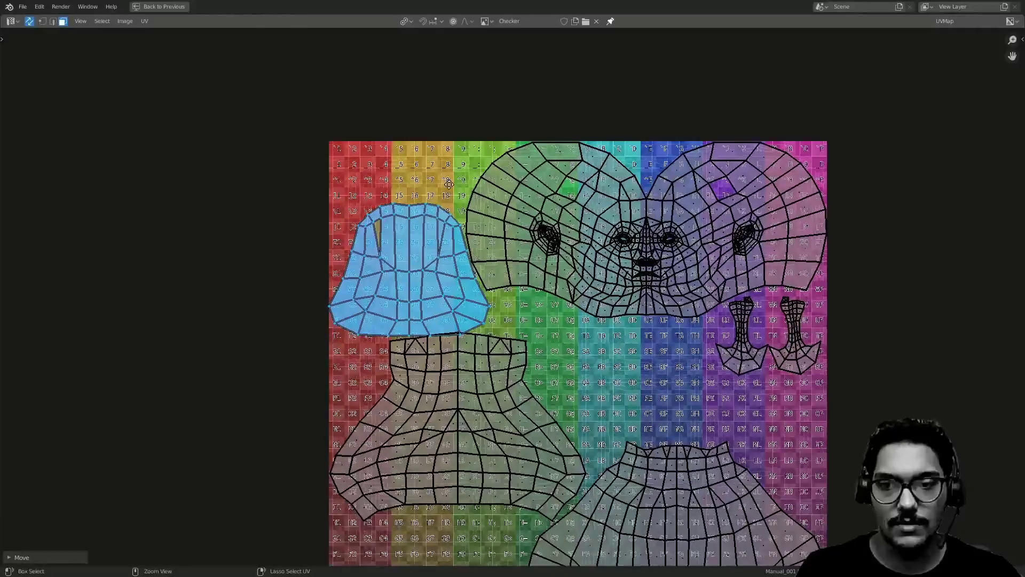
- Nudge the flipped island vertically and horizontally to clear the neck island and the left border of the UV space
{"action": "scroll", "coordinate": [368, 258], "scroll_direction": "up", "scroll_amount": 4}
{"action": "key", "text": "g"}
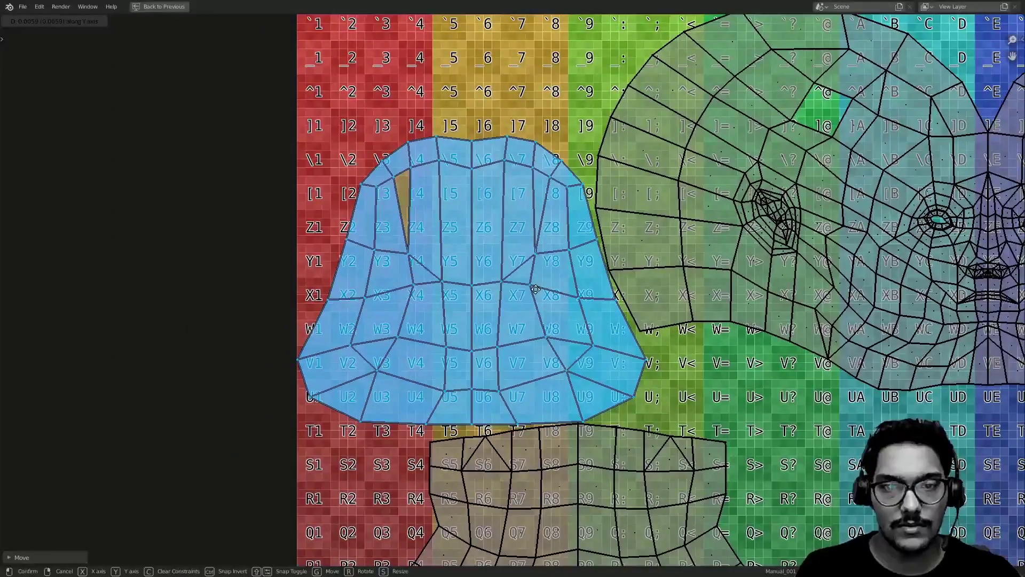
{"action": "left_click", "coordinate": [535, 293]}
{"action": "scroll", "coordinate": [535, 294], "scroll_direction": "up", "scroll_amount": 2}
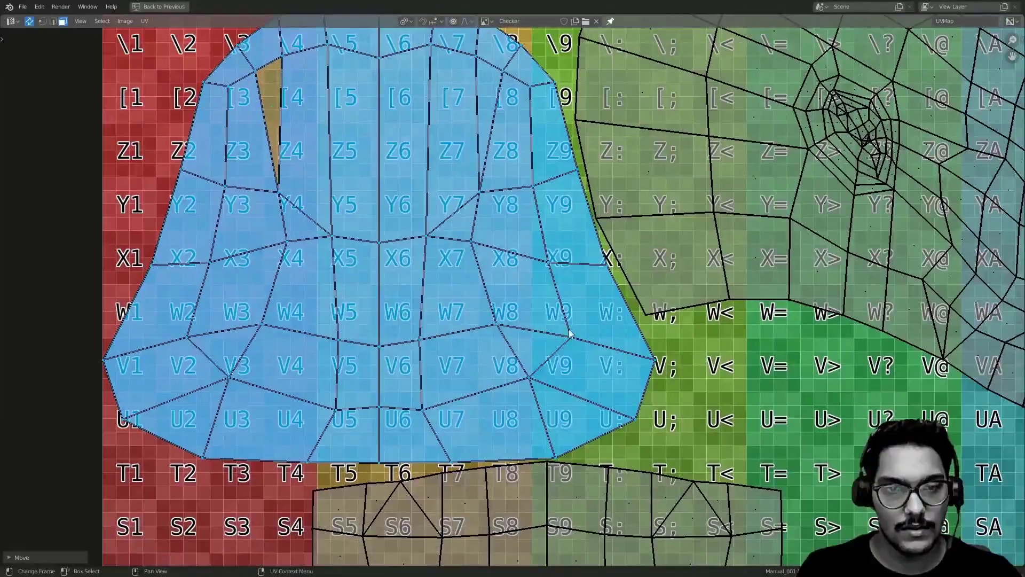
{"action": "middle_click_drag", "start_coordinate": [578, 351], "coordinate": [645, 284]}
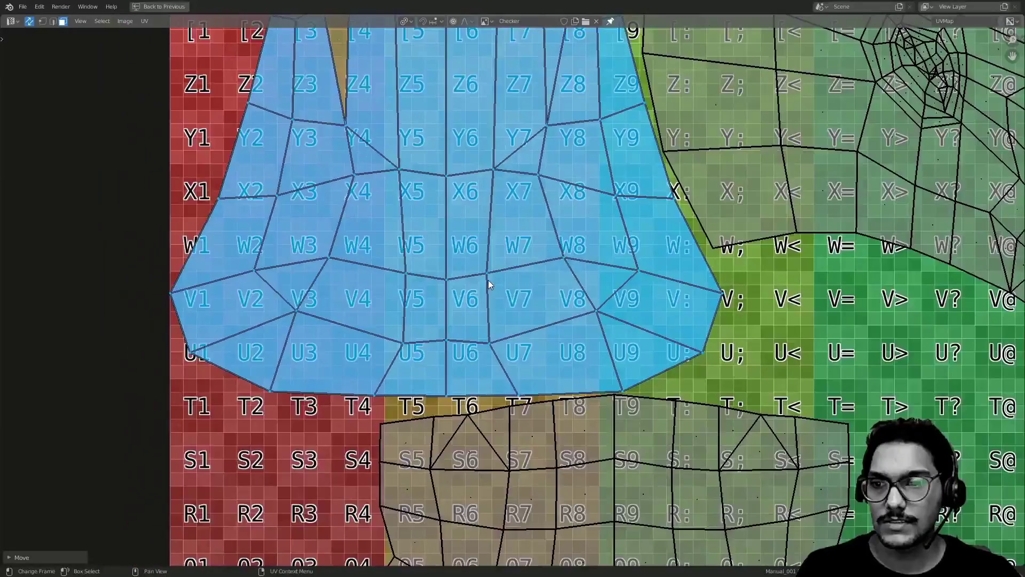
{"action": "key", "text": "g"}
{"action": "key", "text": "x"}
{"action": "left_click", "coordinate": [490, 274]}
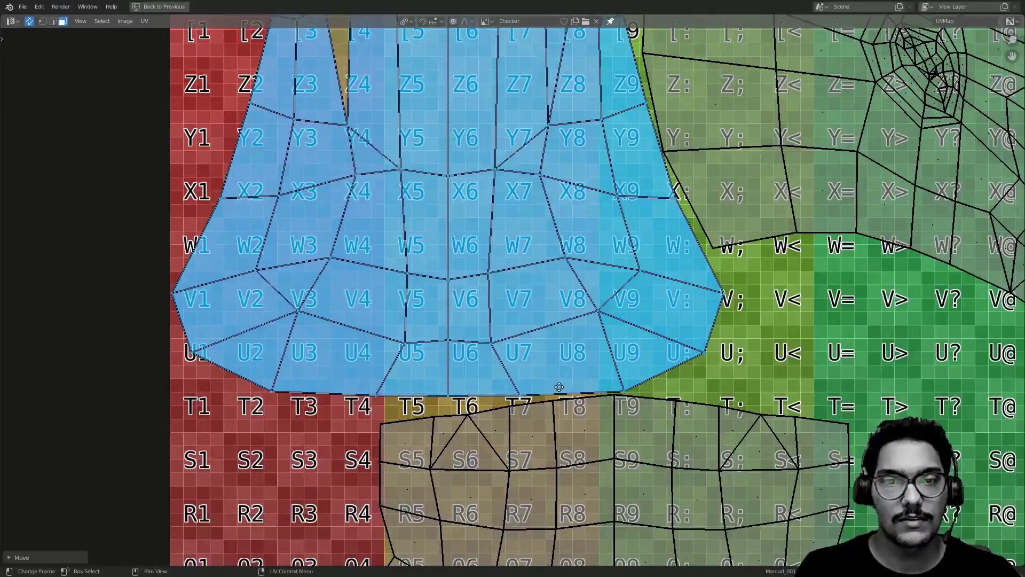
{"action": "scroll", "coordinate": [563, 386], "scroll_direction": "down", "scroll_amount": 5}
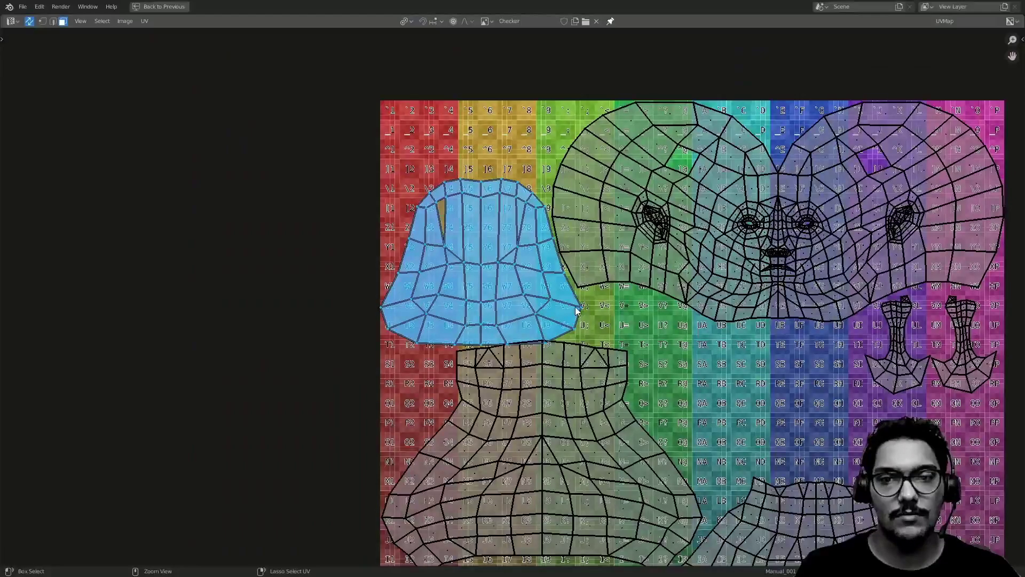
- Rotate the lower back island by 180 degrees to restore its upright orientation
{"action": "type", "text": "r180"}
{"action": "key", "text": "Return"}
{"action": "middle_click_drag", "start_coordinate": [599, 345], "coordinate": [496, 222]}
- Move the lower back island beneath the neck and shoulders island and adjust its height to fit under the curve
{"action": "key", "text": "g"}
{"action": "left_click", "coordinate": [545, 105]}
{"action": "middle_click_drag", "start_coordinate": [456, 390], "coordinate": [536, 122]}
{"action": "middle_click_drag", "start_coordinate": [482, 319], "coordinate": [441, 315], "text": "ctrl"}
{"action": "key", "text": "g"}
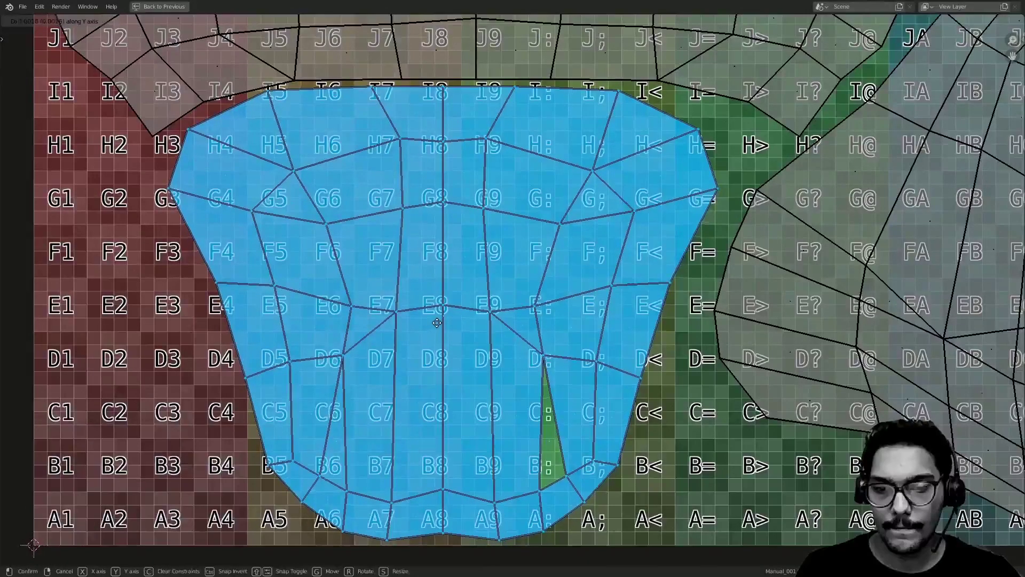
{"action": "left_click", "coordinate": [431, 302]}
- Select the neck and shoulders island together with the lower back island and try moving both along the Y axis
{"action": "middle_click_drag", "start_coordinate": [429, 298], "coordinate": [429, 422], "text": "ctrl"}
{"action": "middle_click_drag", "start_coordinate": [483, 275], "coordinate": [434, 355]}
{"action": "middle_click_drag", "start_coordinate": [435, 356], "coordinate": [464, 298]}
{"action": "left_click", "coordinate": [466, 296]}
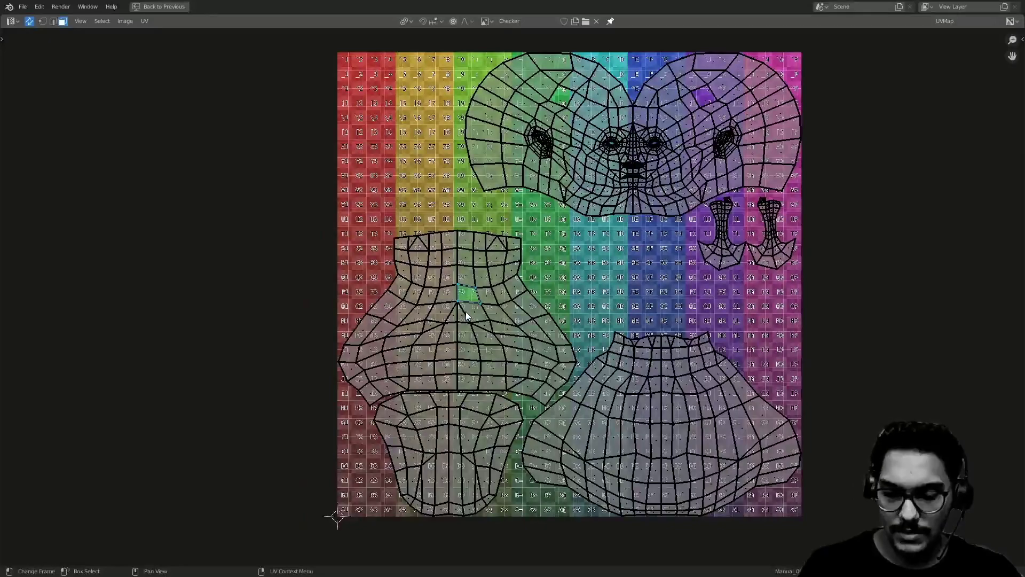
{"action": "key", "text": "l"}
{"action": "key", "text": "l"}
{"action": "middle_click_drag", "start_coordinate": [447, 368], "coordinate": [470, 251]}
{"action": "middle_click_drag", "start_coordinate": [465, 331], "coordinate": [463, 259], "text": "ctrl"}
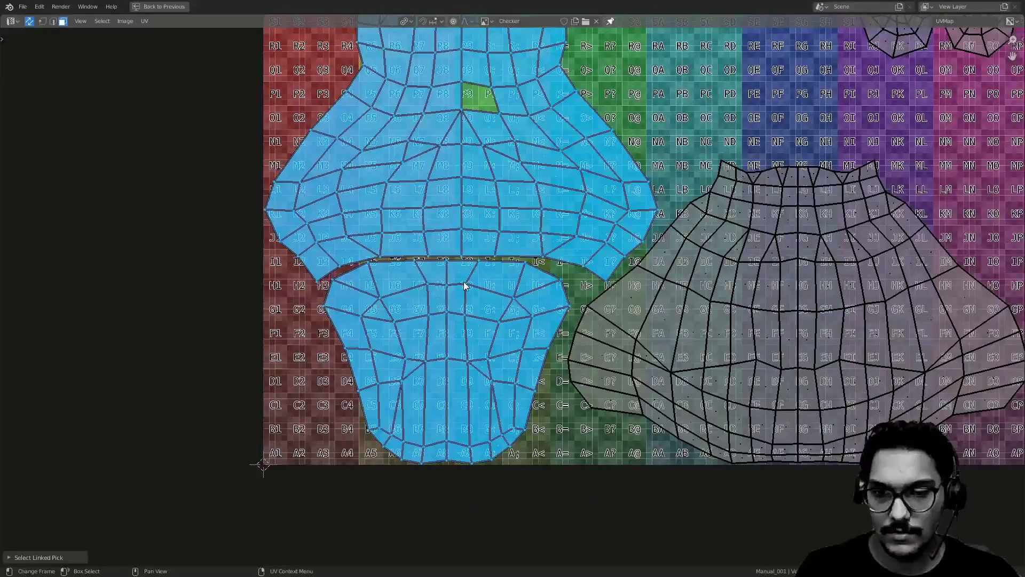
{"action": "key", "text": "g"}
{"action": "key", "text": "y"}
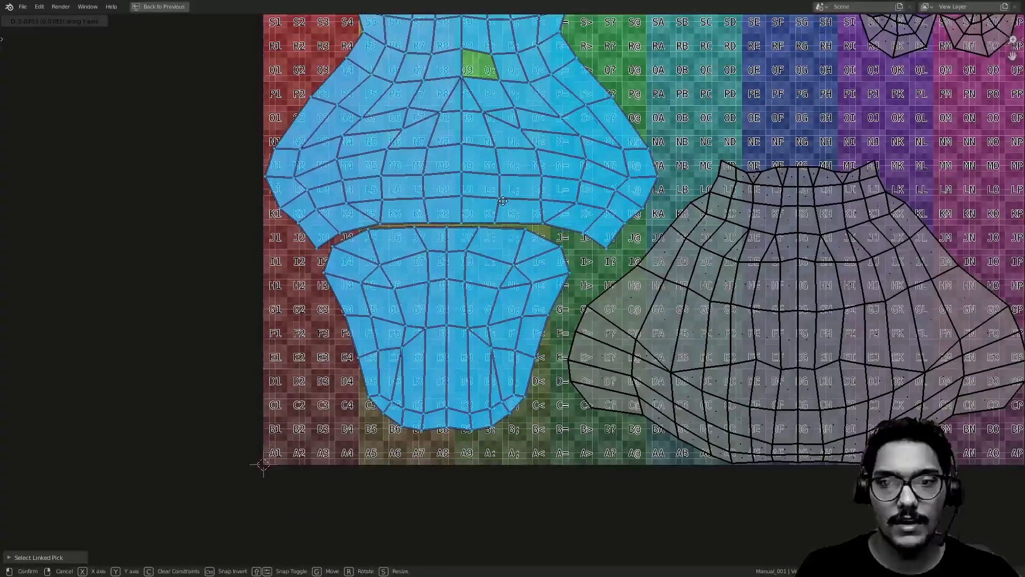
{"action": "left_click", "coordinate": [475, 260]}
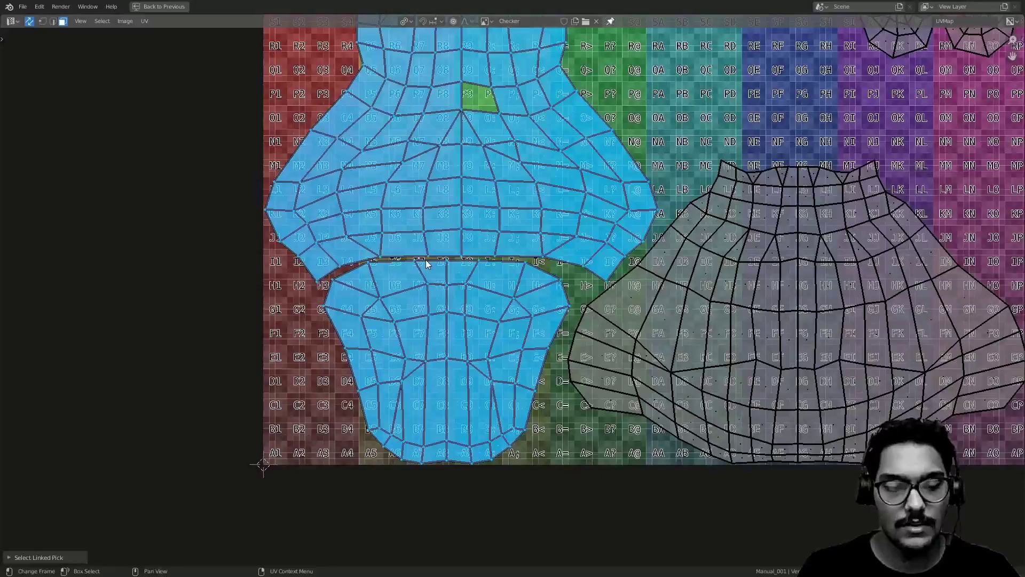
- Move the two selected islands up together along the Y axis, away from the lower border of the UV space
{"action": "scroll", "coordinate": [487, 161], "scroll_direction": "down", "scroll_amount": 1}
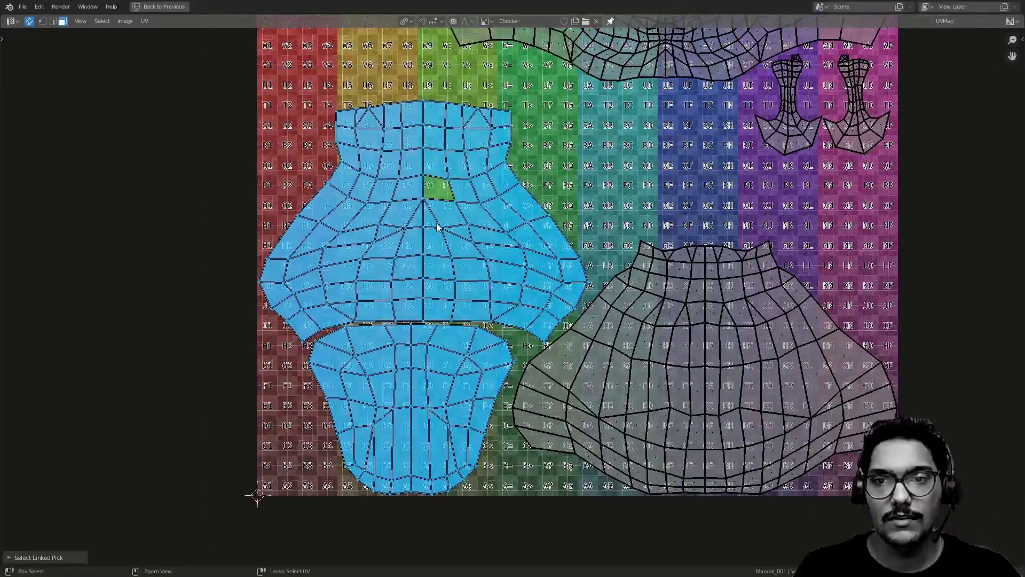
{"action": "key", "text": "g"}
{"action": "key", "text": "y"}
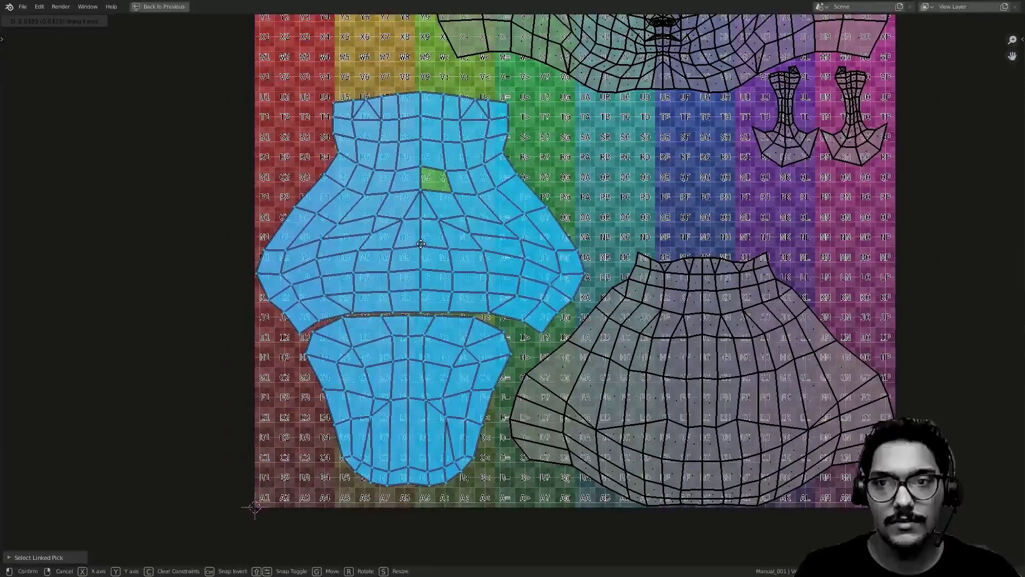
{"action": "left_click", "coordinate": [430, 233]}
{"action": "key", "text": "g"}
{"action": "key", "text": "y"}
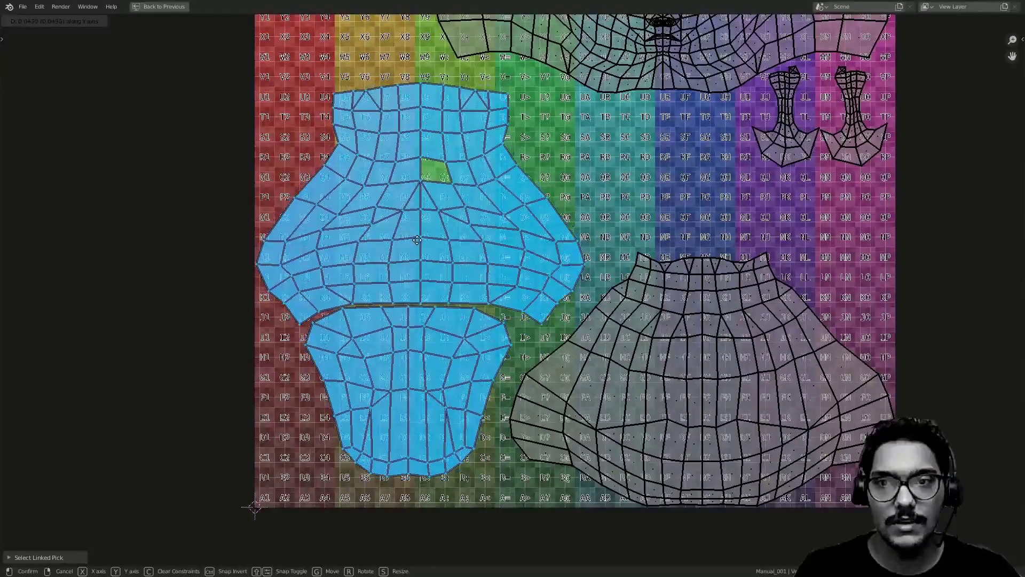
{"action": "left_click", "coordinate": [425, 239]}
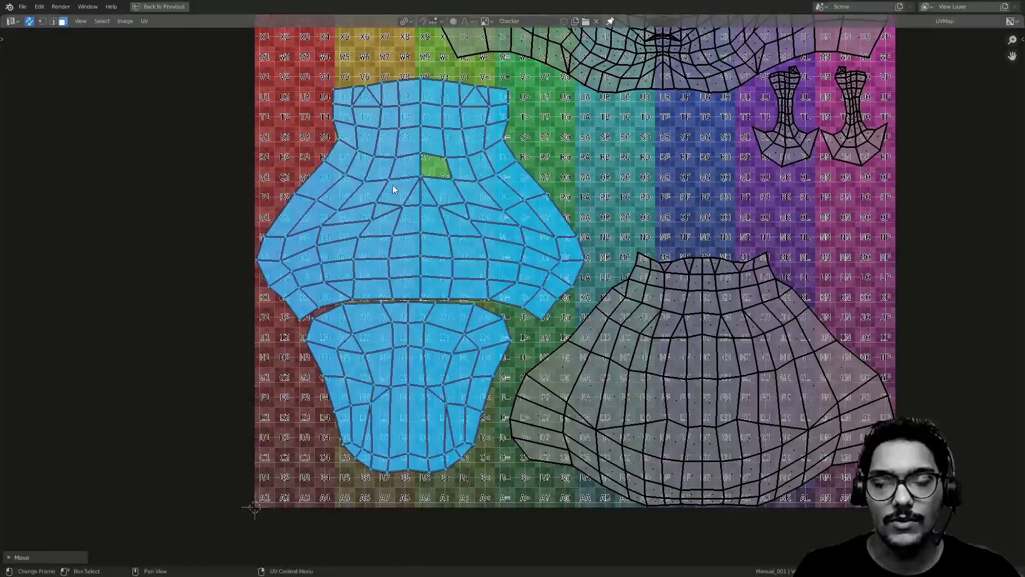
- Move the lower back island down along the Y axis to separate it from the neck and shoulders island
{"action": "scroll", "coordinate": [417, 283], "scroll_direction": "up", "scroll_amount": 2}
{"action": "left_click", "coordinate": [420, 239]}
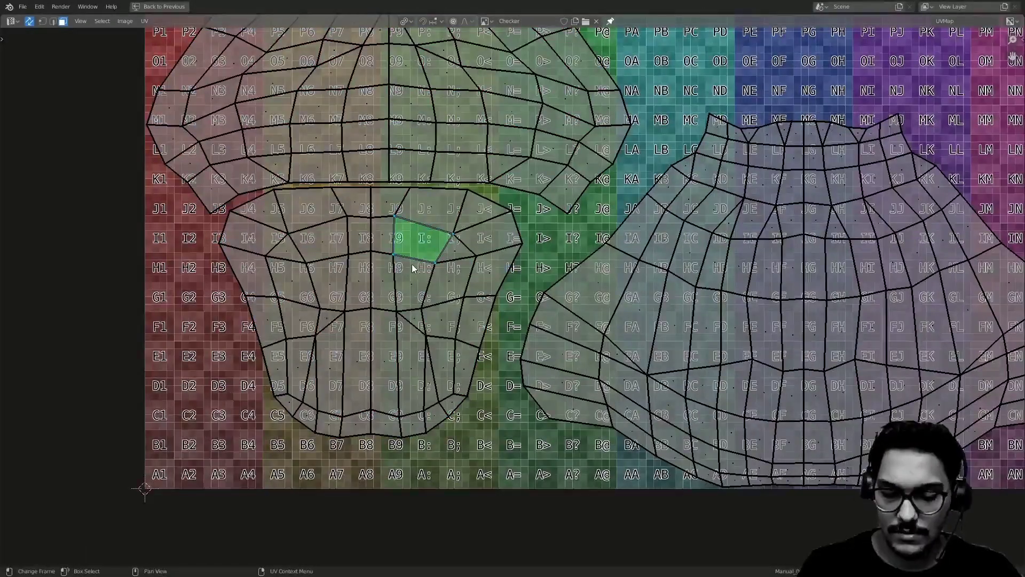
{"action": "key", "text": "l"}
{"action": "key", "text": "g"}
{"action": "key", "text": "y"}
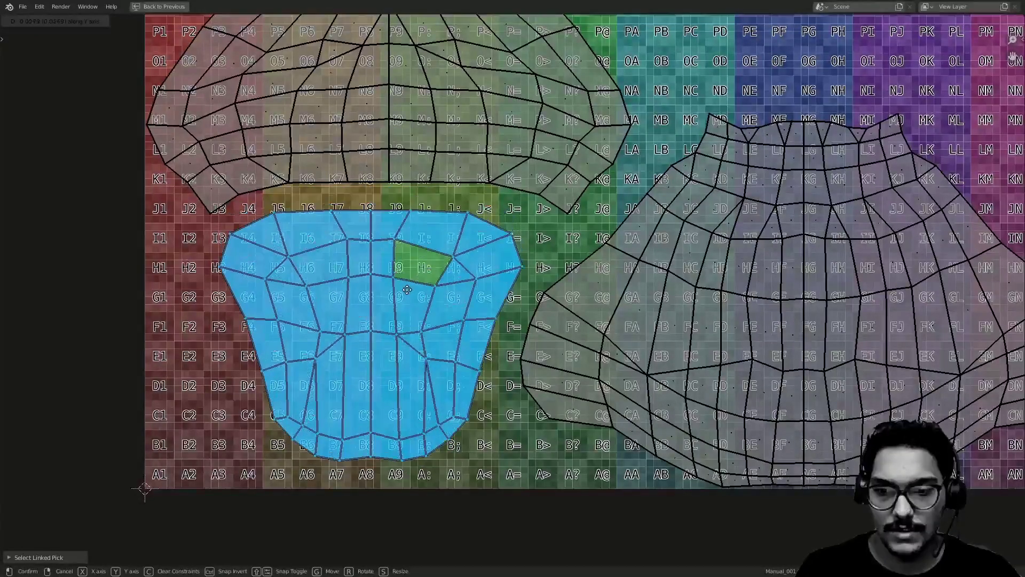
{"action": "left_click", "coordinate": [406, 299]}
- Fine-tune the lower back island's position between the neck and shoulders island and the lower border of the UV space
{"action": "scroll", "coordinate": [379, 281], "scroll_direction": "up", "scroll_amount": 3}
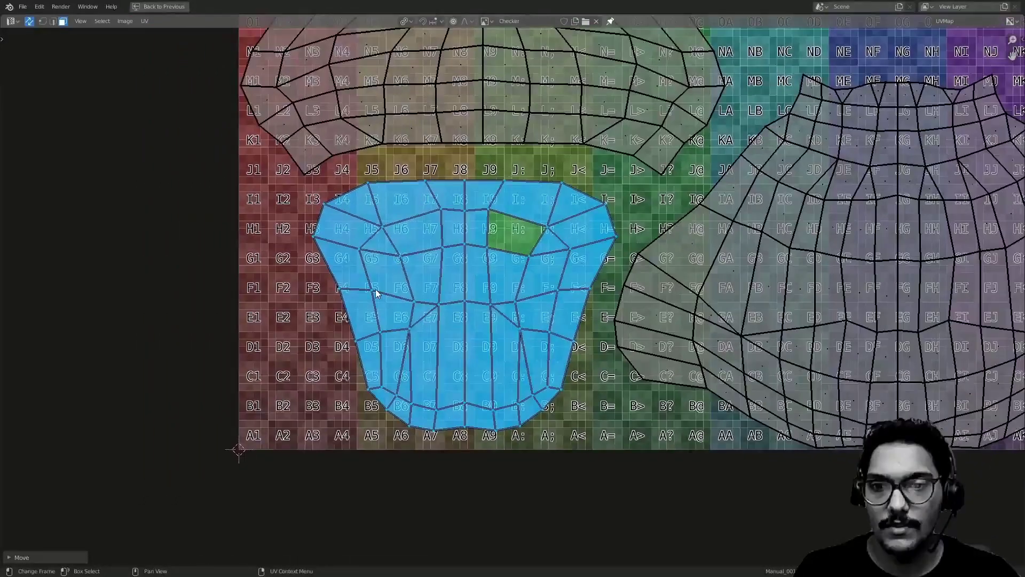
{"action": "key", "text": "g"}
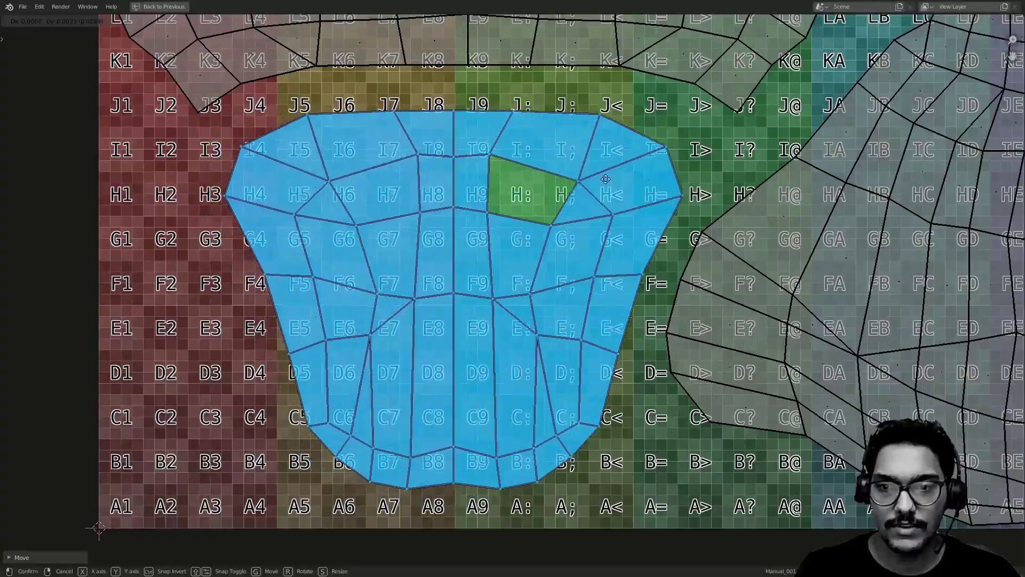
{"action": "left_click", "coordinate": [450, 247]}
{"action": "middle_click_drag", "start_coordinate": [461, 206], "coordinate": [390, 250]}
{"action": "scroll", "coordinate": [389, 249], "scroll_direction": "down", "scroll_amount": 5}
{"action": "scroll", "coordinate": [323, 258], "scroll_direction": "up", "scroll_amount": 2}
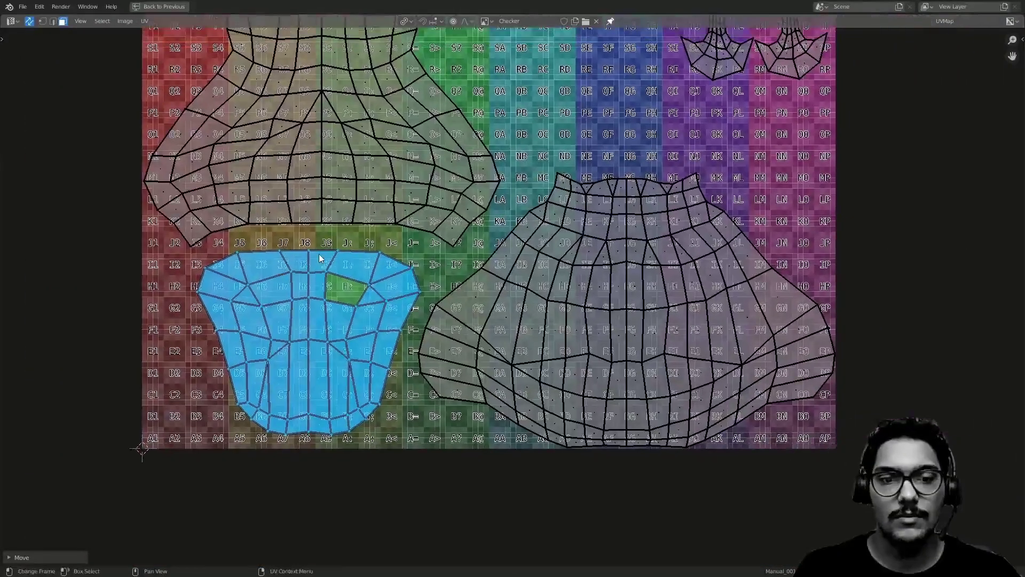
- Select the large island beside the lower back island and move it slightly up along the Y axis, off the UV border
{"action": "scroll", "coordinate": [554, 291], "scroll_direction": "up", "scroll_amount": 2}
{"action": "middle_click_drag", "start_coordinate": [554, 291], "coordinate": [401, 237]}
{"action": "left_click", "coordinate": [462, 265]}
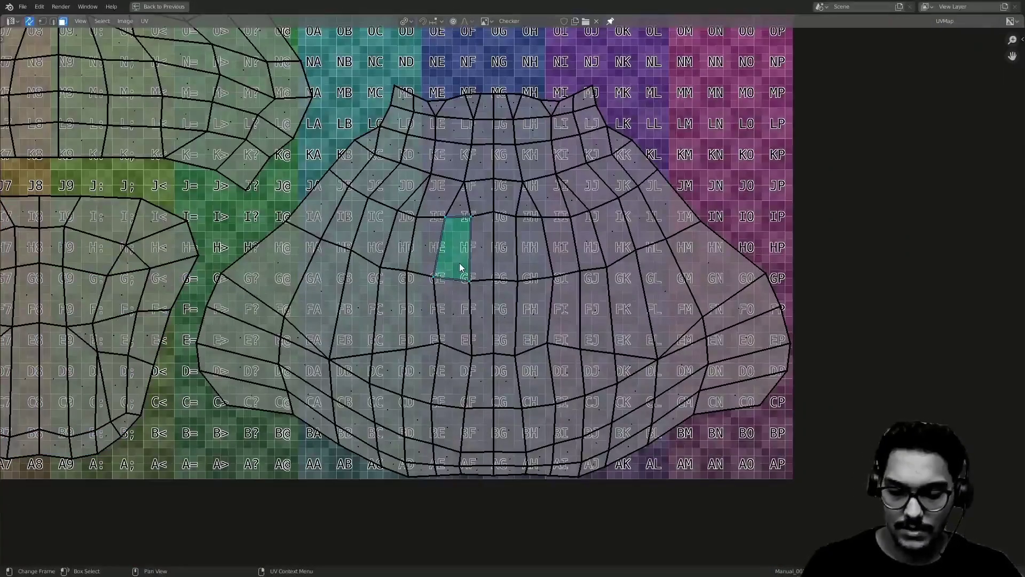
{"action": "key", "text": "l"}
{"action": "key", "text": "g"}
{"action": "key", "text": "y"}
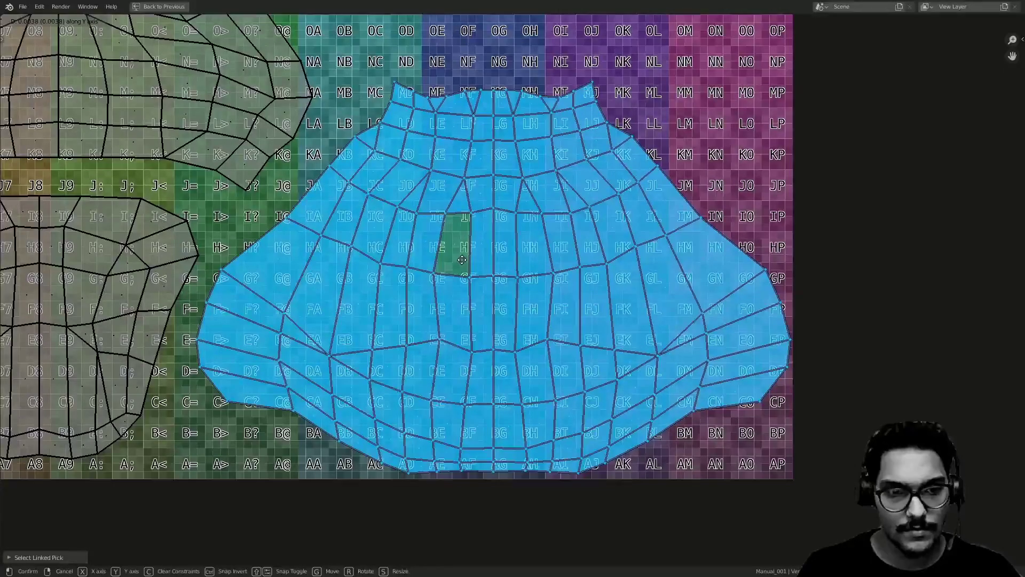
{"action": "left_click", "coordinate": [462, 260]}
- Shift the large island slightly along the X axis to adjust its spacing from the side border
{"action": "scroll", "coordinate": [462, 260], "scroll_direction": "down", "scroll_amount": 4}
{"action": "scroll", "coordinate": [504, 215], "scroll_direction": "up", "scroll_amount": 4}
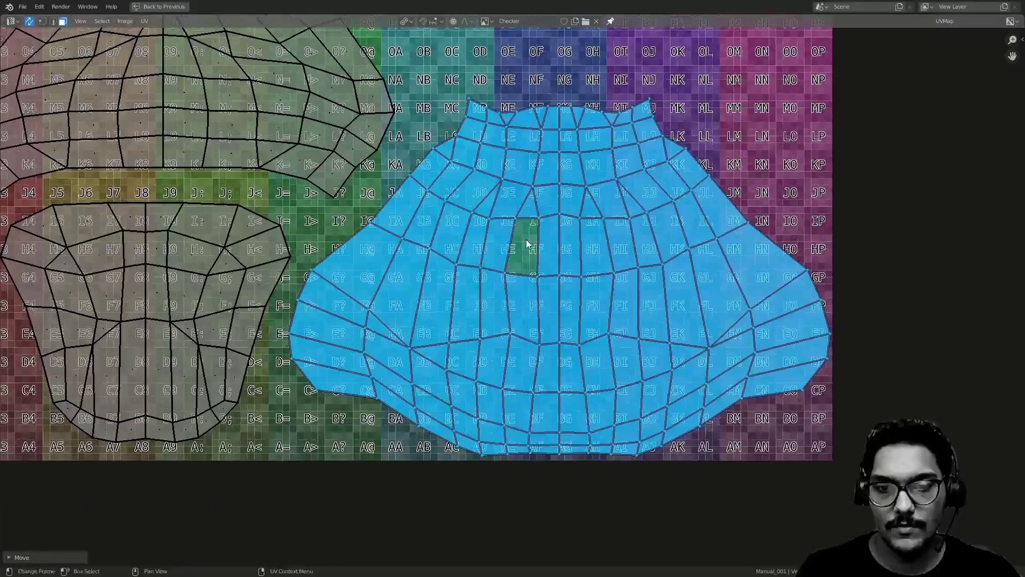
{"action": "key", "text": "g"}
{"action": "key", "text": "x"}
{"action": "left_click", "coordinate": [542, 245]}
- Select both small islands below the head island and move them into the empty upper-left corner of the UV space
{"action": "middle_click_drag", "start_coordinate": [604, 146], "coordinate": [512, 277]}
{"action": "middle_click_drag", "start_coordinate": [511, 194], "coordinate": [475, 379]}
{"action": "middle_click_drag", "start_coordinate": [511, 281], "coordinate": [624, 187]}
{"action": "middle_click_drag", "start_coordinate": [553, 229], "coordinate": [538, 203]}
{"action": "middle_click_drag", "start_coordinate": [538, 202], "coordinate": [561, 176], "text": "ctrl"}
{"action": "left_click", "coordinate": [653, 359]}
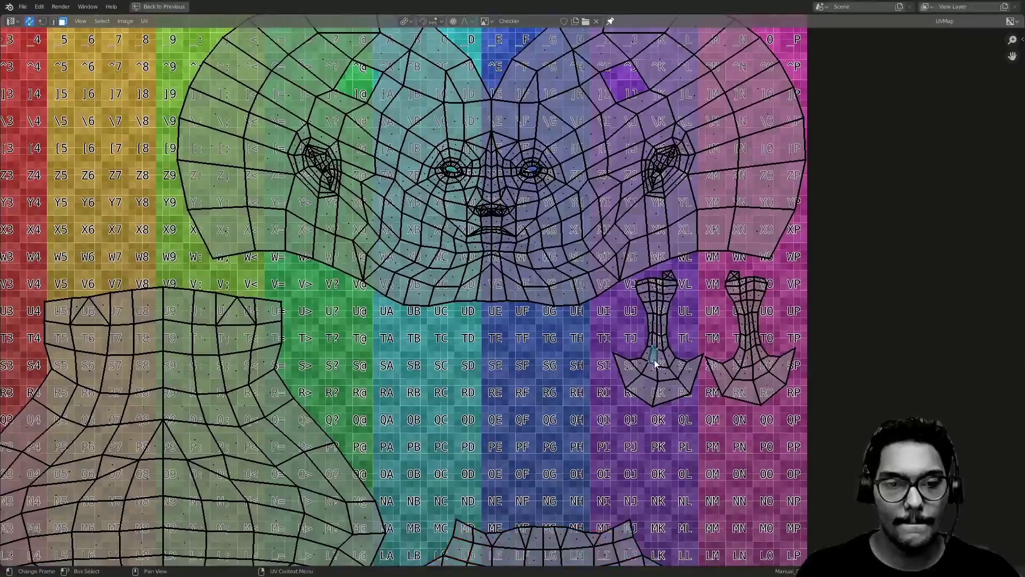
{"action": "key", "text": "l"}
{"action": "key", "text": "l"}
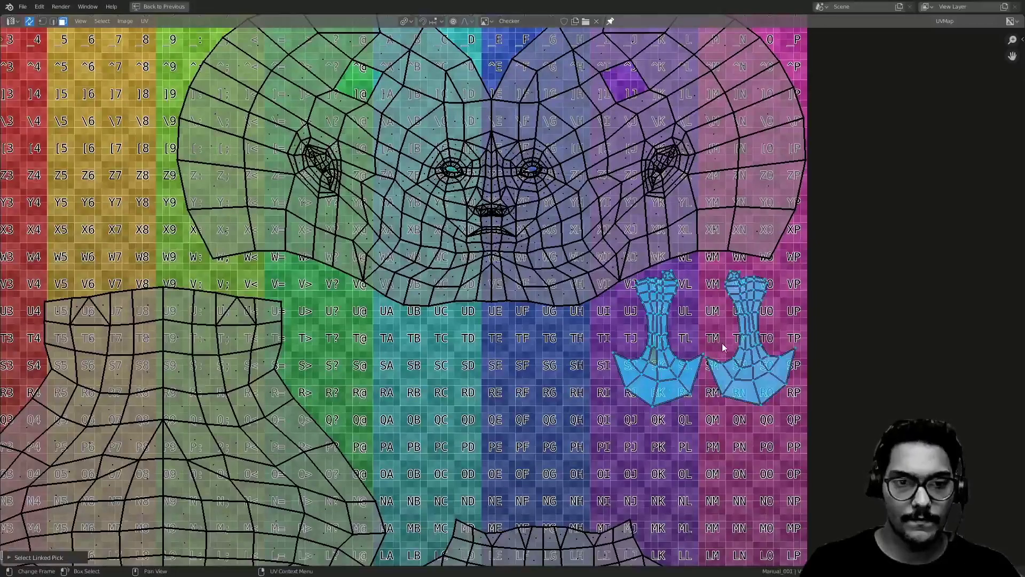
{"action": "key", "text": "Home"}
{"action": "key", "text": "g"}
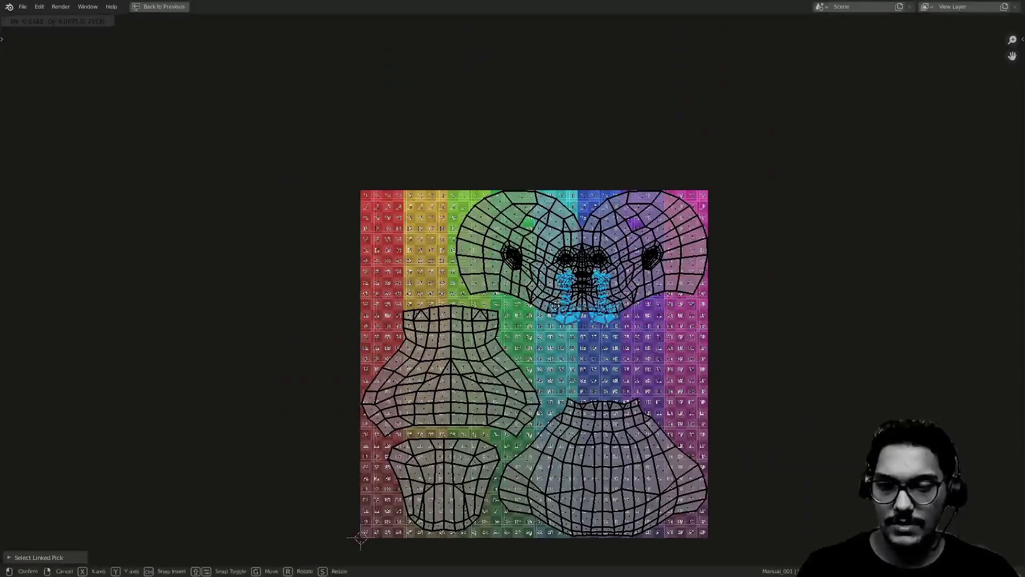
{"action": "left_click", "coordinate": [414, 263]}
{"action": "key", "text": "g"}
{"action": "left_click", "coordinate": [427, 251]}
- Move the left small island away from its twin, toward the left border of the UV space
{"action": "middle_click_drag", "start_coordinate": [442, 287], "coordinate": [510, 414]}
{"action": "middle_click_drag", "start_coordinate": [510, 414], "coordinate": [411, 140], "text": "ctrl"}
{"action": "middle_click_drag", "start_coordinate": [389, 373], "coordinate": [434, 187]}
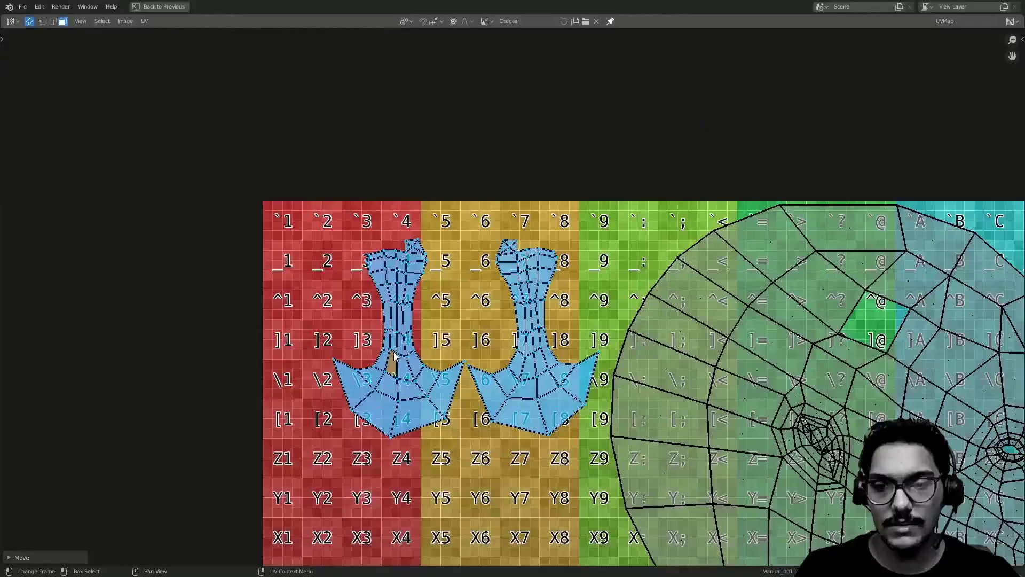
{"action": "left_click", "coordinate": [398, 350]}
{"action": "key", "text": "l"}
{"action": "key", "text": "g"}
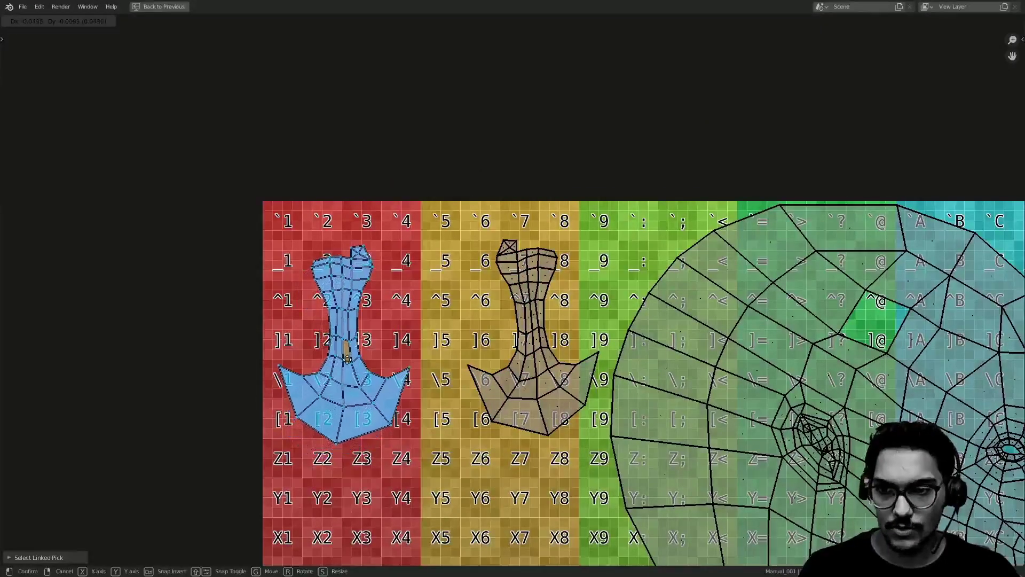
{"action": "left_click", "coordinate": [412, 350]}
- Move the right small island slightly closer to its twin, leaving more space before the head island
{"action": "left_click", "coordinate": [532, 325]}
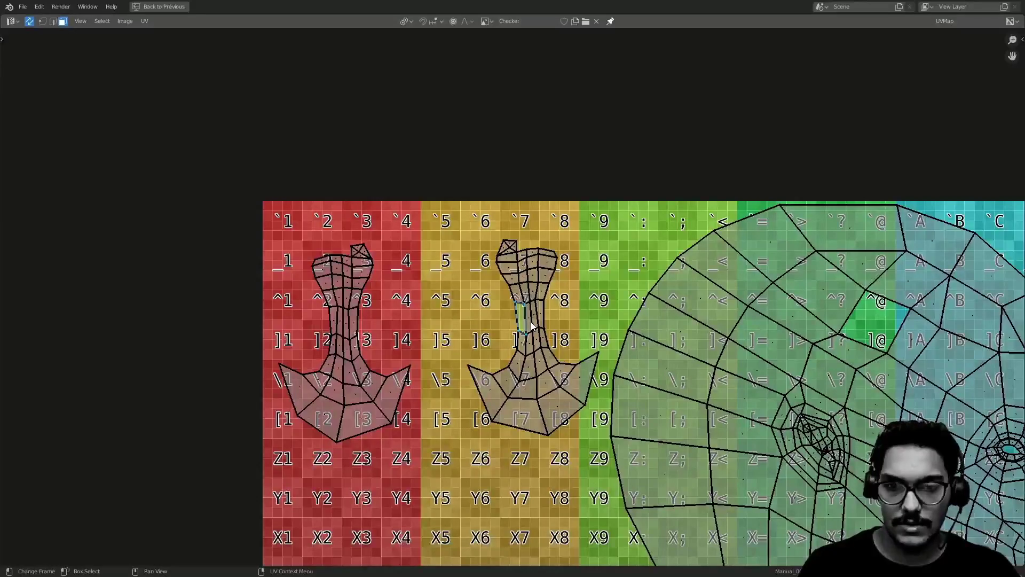
{"action": "key", "text": "l"}
{"action": "key", "text": "g"}
{"action": "left_click", "coordinate": [517, 335]}
{"action": "key", "text": "Home"}
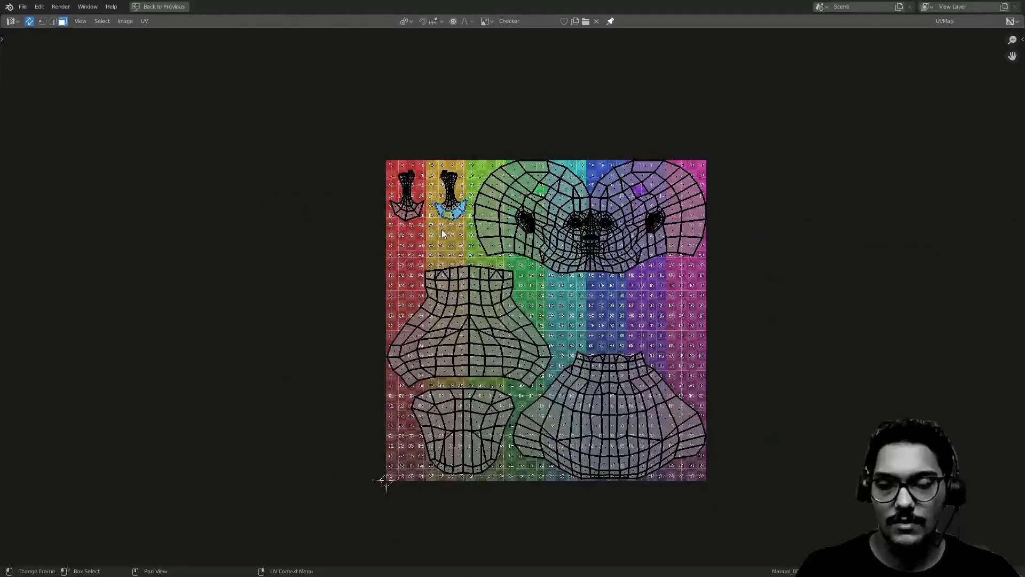
- Try to move the right small island toward the head island
{"action": "left_click_drag", "start_coordinate": [458, 227], "coordinate": [462, 230]}
{"action": "key", "text": "g"}
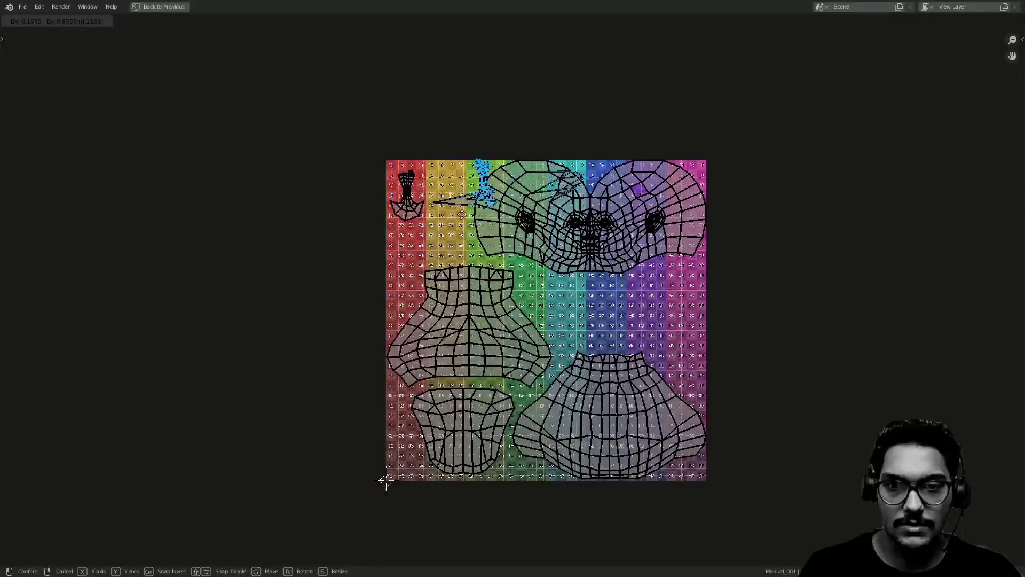
{"action": "left_click", "coordinate": [507, 219]}
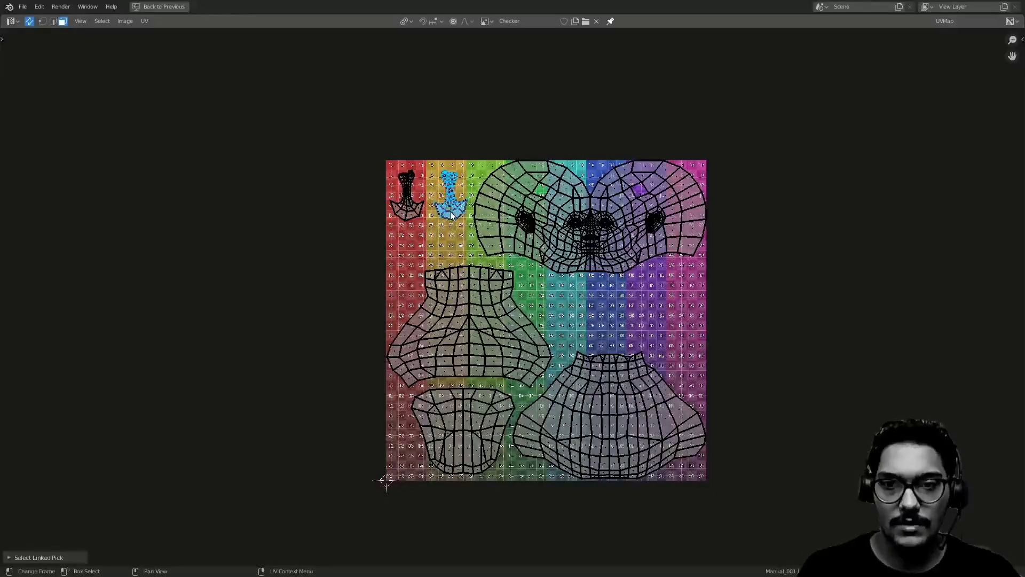
- Select the left small island and move it on top of its twin so the two islands overlap
{"action": "middle_click_drag", "start_coordinate": [458, 225], "coordinate": [598, 346]}
{"action": "middle_click_drag", "start_coordinate": [592, 297], "coordinate": [582, 225], "text": "ctrl"}
{"action": "middle_click_drag", "start_coordinate": [527, 374], "coordinate": [473, 289]}
{"action": "left_click", "coordinate": [491, 301]}
{"action": "key", "text": "l"}
{"action": "left_click", "coordinate": [491, 327]}
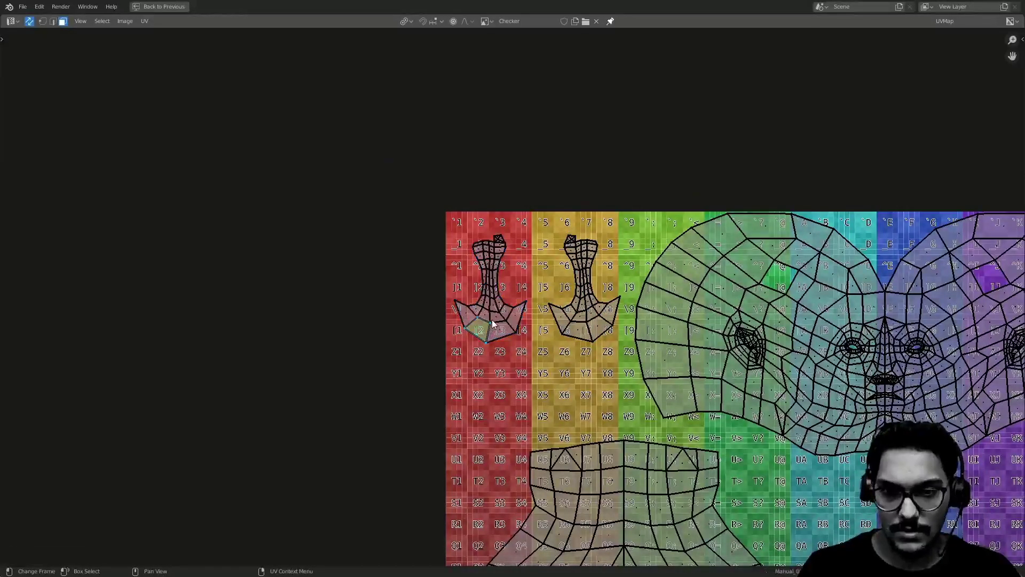
{"action": "key", "text": "l"}
{"action": "key", "text": "g"}
{"action": "left_click", "coordinate": [578, 312]}
{"action": "scroll", "coordinate": [404, 232], "scroll_direction": "up", "scroll_amount": 2}
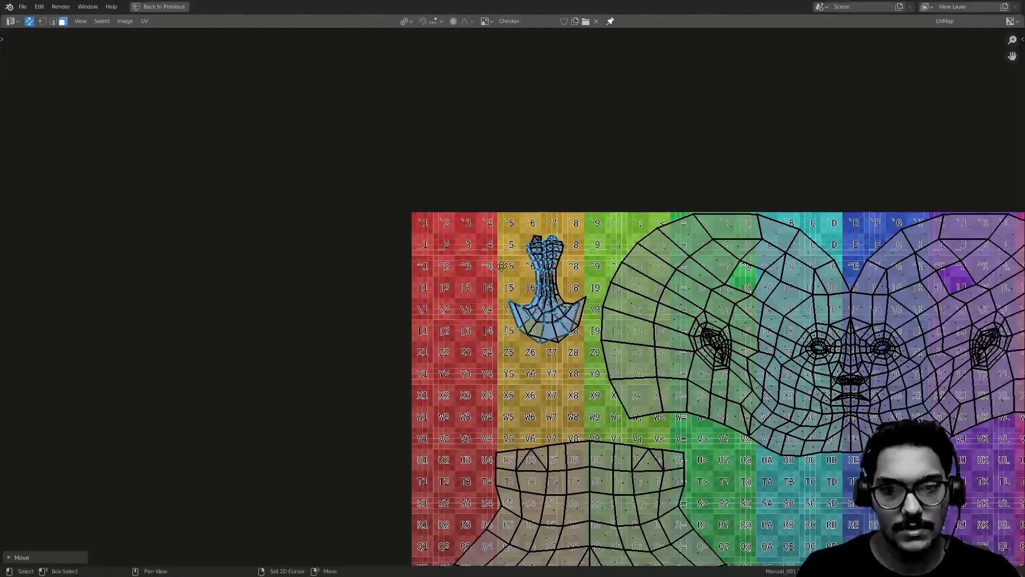
- Select one of the two overlapping small islands and move it back to the left, off its twin
{"action": "middle_click_drag", "start_coordinate": [404, 233], "coordinate": [471, 260]}
{"action": "left_click", "coordinate": [542, 335]}
{"action": "middle_click_drag", "start_coordinate": [540, 327], "coordinate": [529, 322], "text": "ctrl"}
{"action": "left_click", "coordinate": [528, 324]}
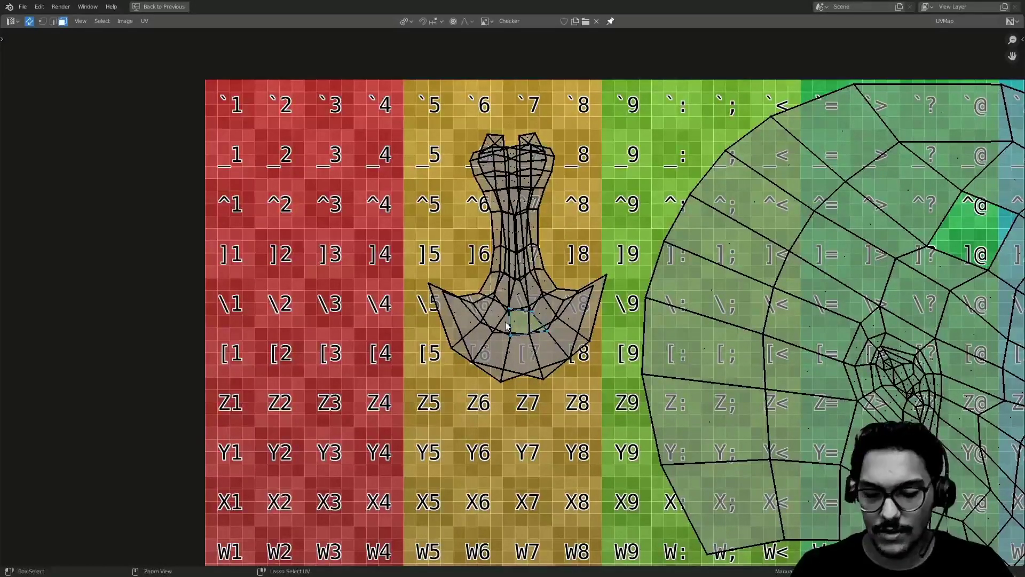
{"action": "key", "text": "l"}
{"action": "key", "text": "g"}
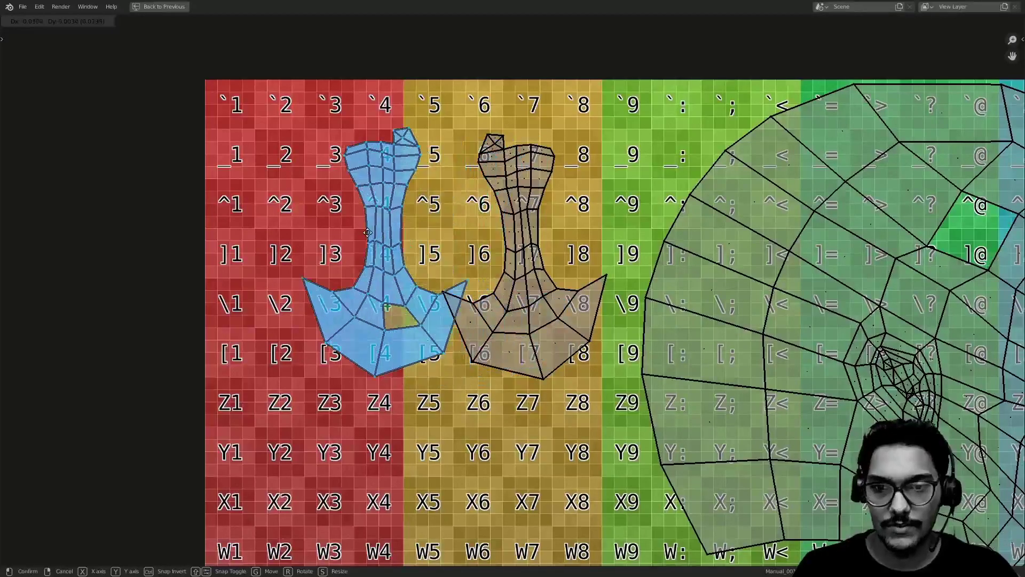
- Stop moving the first antenna UV island and undo its recent changes until it sits apart from the second antenna island
{"action": "right_click", "coordinate": [306, 258]}
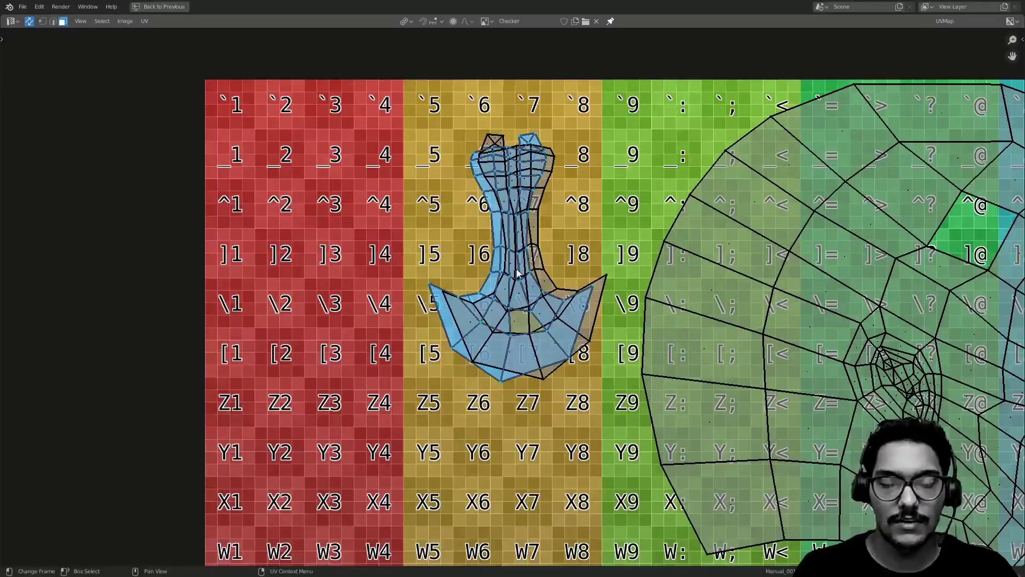
{"action": "key", "text": "ctrl+z"}
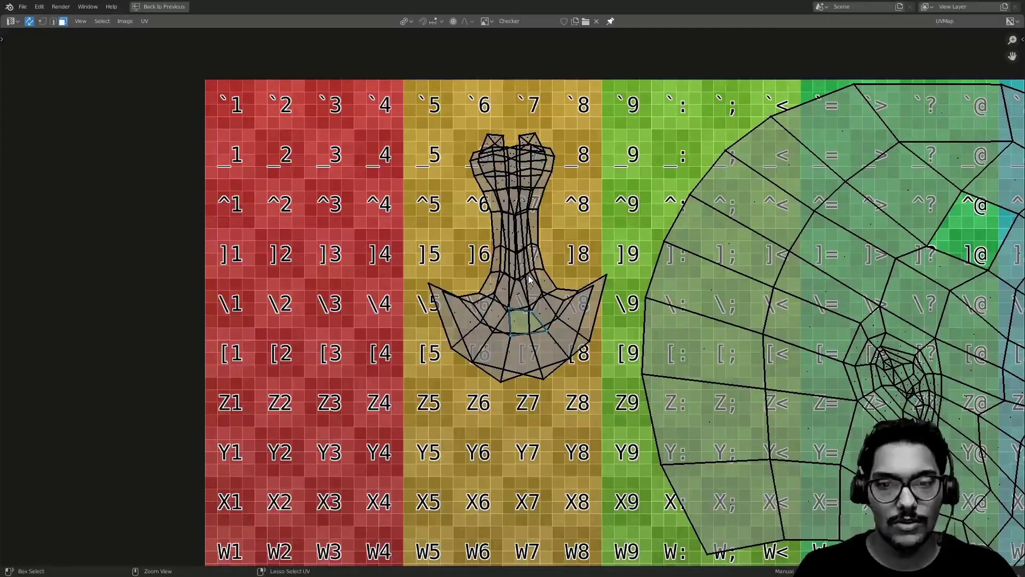
{"action": "key", "text": "ctrl+z"}
{"action": "key", "text": "ctrl+z"}
{"action": "key", "text": "ctrl+z"}
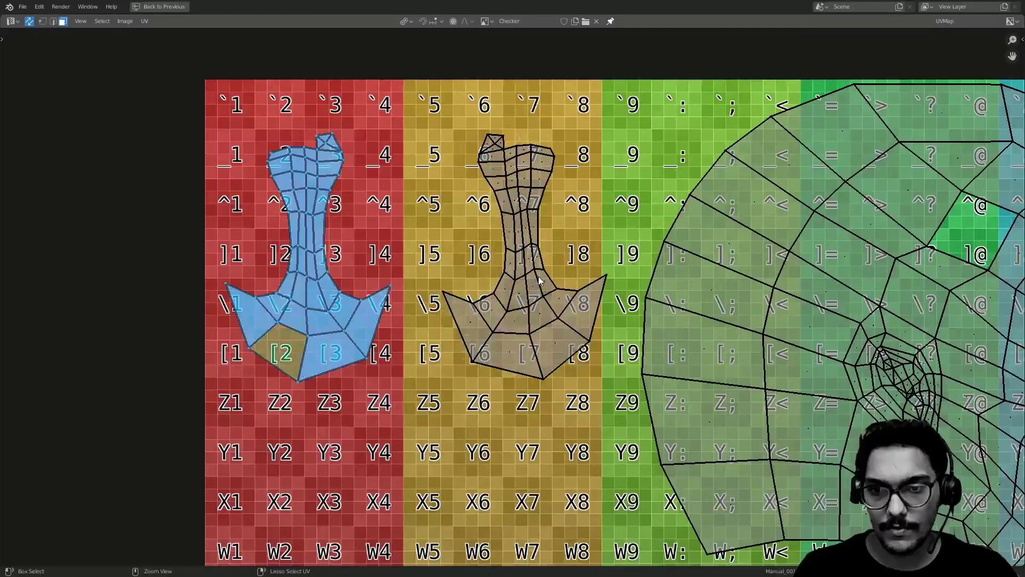
- Examine the head's UV layout and how the checker texture maps onto the side of the model
{"action": "scroll", "coordinate": [496, 308], "scroll_direction": "down", "scroll_amount": 5}
{"action": "scroll", "coordinate": [495, 309], "scroll_direction": "down", "scroll_amount": 3}
{"action": "scroll", "coordinate": [430, 223], "scroll_direction": "up", "scroll_amount": 6}
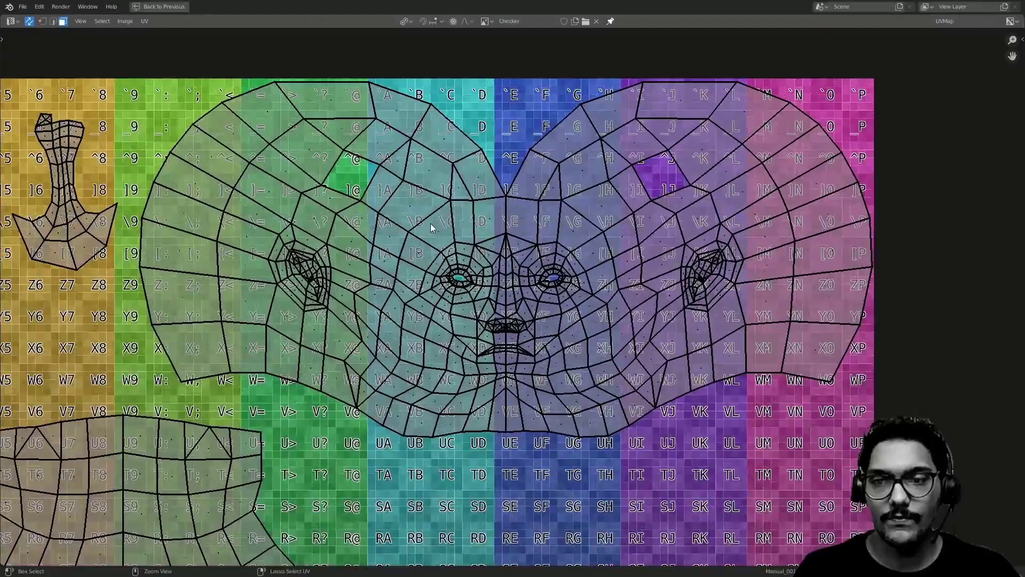
{"action": "key", "text": "ctrl+space"}
{"action": "middle_click_drag", "start_coordinate": [201, 250], "coordinate": [421, 252]}
{"action": "middle_click_drag", "start_coordinate": [244, 261], "coordinate": [475, 323]}
{"action": "middle_click_drag", "start_coordinate": [427, 299], "coordinate": [352, 242]}
{"action": "scroll", "coordinate": [351, 242], "scroll_direction": "up", "scroll_amount": 3}
- Select the loop along the ear on the head mesh and inspect where it lies in the UV layout
{"action": "left_click", "coordinate": [407, 263], "text": "alt"}
{"action": "left_click", "coordinate": [412, 262], "text": "alt"}
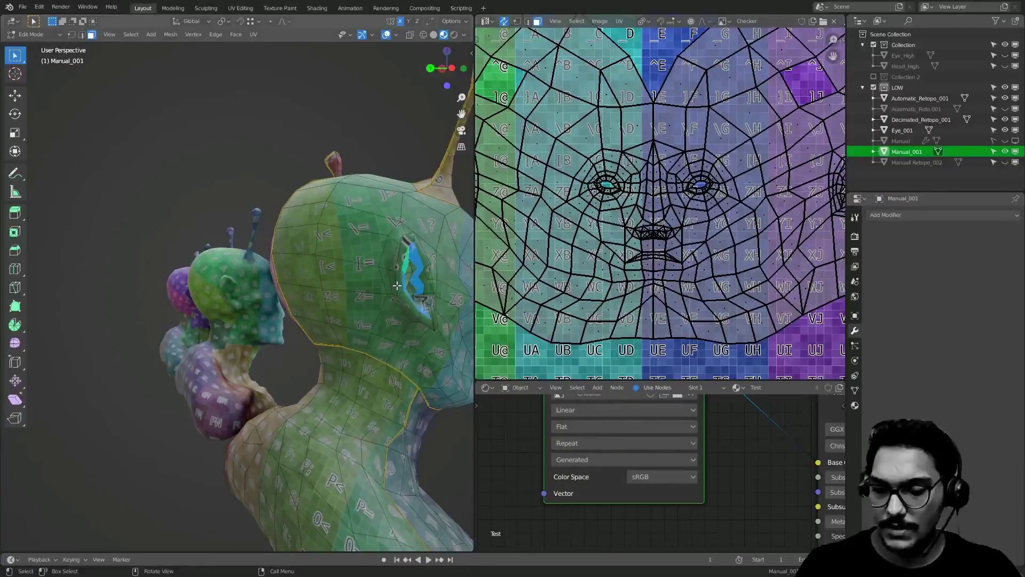
{"action": "middle_click_drag", "start_coordinate": [418, 301], "coordinate": [225, 304]}
{"action": "key", "text": "ctrl+space"}
{"action": "middle_click_drag", "start_coordinate": [340, 320], "coordinate": [539, 302]}
{"action": "key", "text": "ctrl+space"}
{"action": "middle_click_drag", "start_coordinate": [656, 287], "coordinate": [678, 240], "text": "ctrl"}
{"action": "scroll", "coordinate": [678, 243], "scroll_direction": "down", "scroll_amount": 2}
- Select Eye_001 together with Manual_001 in Object Mode and open both meshes in Edit Mode
{"action": "key", "text": "ctrl+Tab"}
{"action": "left_click", "coordinate": [264, 256]}
{"action": "key", "text": "ctrl+Tab"}
{"action": "left_click", "coordinate": [340, 285]}
{"action": "middle_click_drag", "start_coordinate": [340, 285], "coordinate": [373, 299]}
{"action": "scroll", "coordinate": [612, 295], "scroll_direction": "down", "scroll_amount": 3}
{"action": "key", "text": "Tab"}
{"action": "left_click", "coordinate": [246, 242], "text": "shift"}
{"action": "left_click", "coordinate": [259, 256], "text": "shift"}
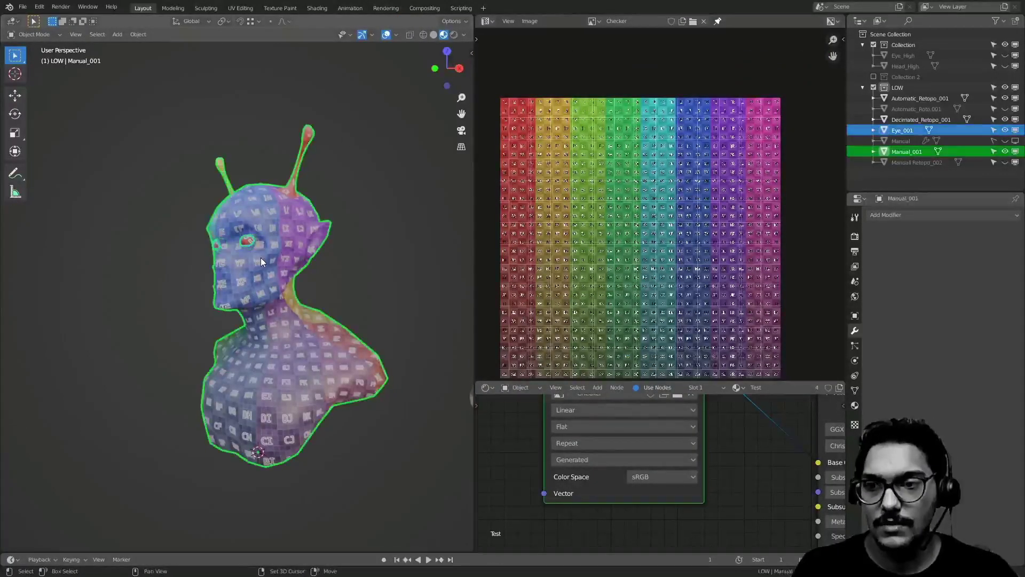
{"action": "key", "text": "Tab"}
- Select the four linked eye UV islands and move them into the free space below the face island
{"action": "key", "text": "ctrl+space"}
{"action": "scroll", "coordinate": [446, 241], "scroll_direction": "up", "scroll_amount": 4}
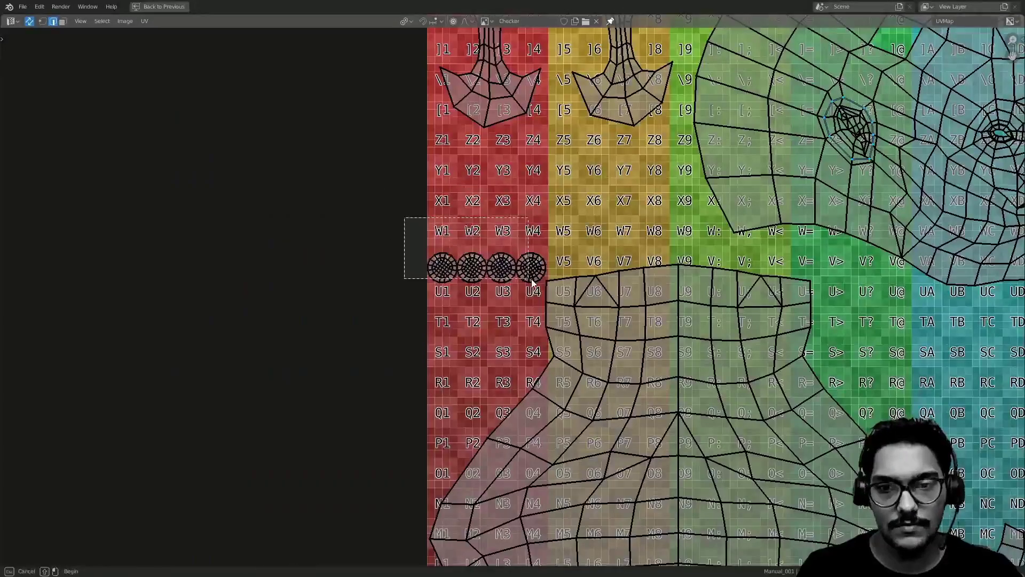
{"action": "left_click_drag", "start_coordinate": [532, 282], "coordinate": [531, 276]}
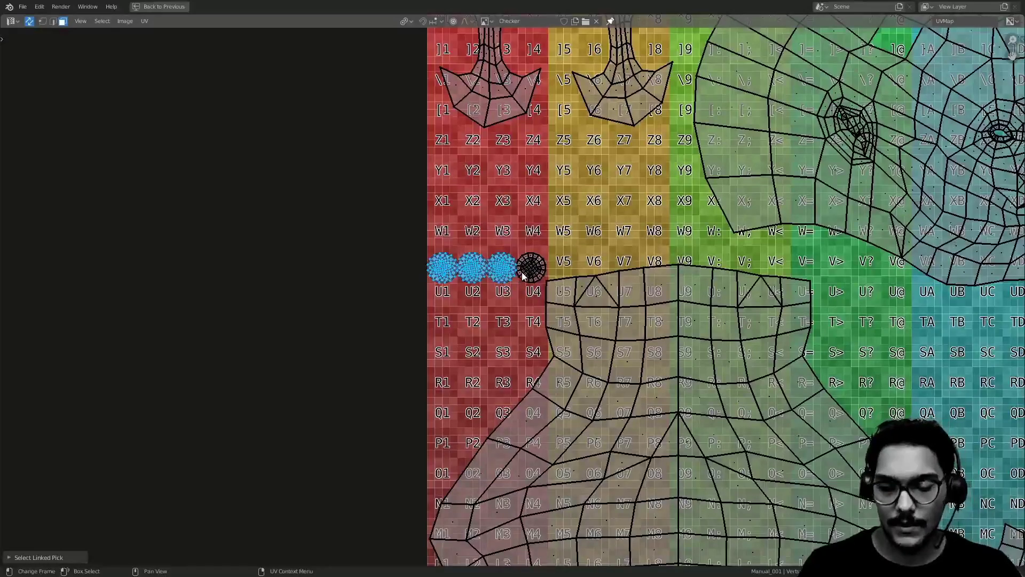
{"action": "scroll", "coordinate": [494, 294], "scroll_direction": "down", "scroll_amount": 5}
{"action": "key", "text": "g"}
{"action": "left_click", "coordinate": [618, 311]}
- Select the linked visible half of one eye on the model and locate its island in the UV layout
{"action": "key", "text": "ctrl+space"}
{"action": "middle_click_drag", "start_coordinate": [380, 306], "coordinate": [446, 368]}
{"action": "middle_click_drag", "start_coordinate": [446, 368], "coordinate": [407, 265], "text": "ctrl"}
{"action": "middle_click_drag", "start_coordinate": [407, 265], "coordinate": [340, 288], "text": "ctrl"}
{"action": "left_click", "coordinate": [341, 288]}
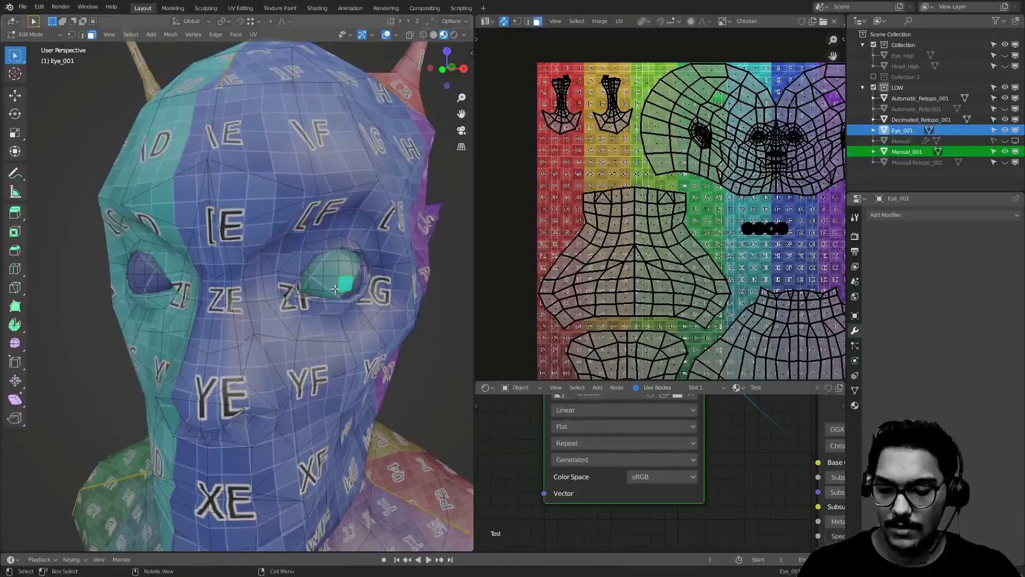
{"action": "key", "text": "l"}
{"action": "scroll", "coordinate": [656, 236], "scroll_direction": "up", "scroll_amount": 5}
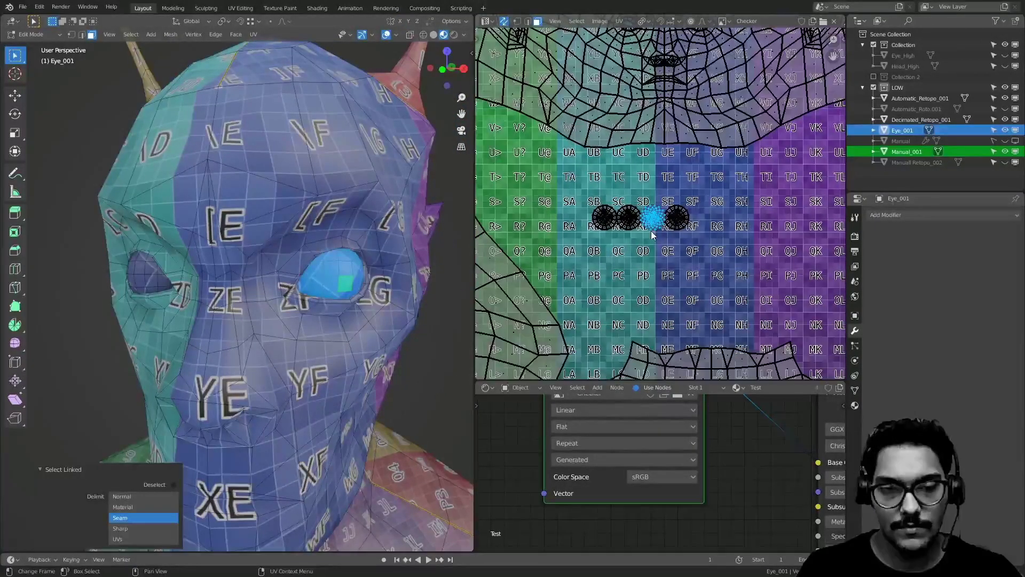
- Select all eye UV islands, change the pivot point and scale them up together as one row
{"action": "key", "text": "a"}
{"action": "key", "text": "s"}
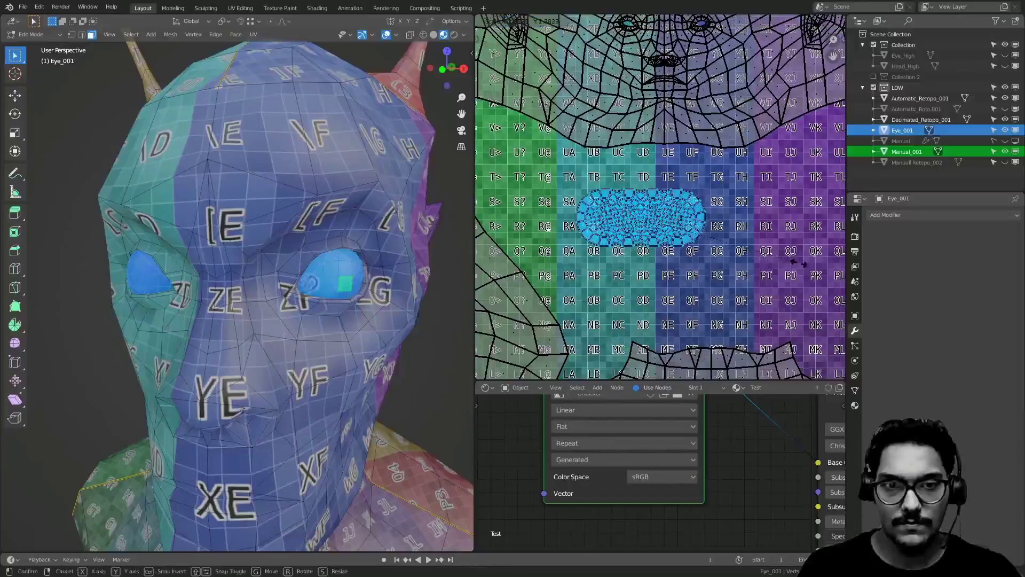
{"action": "right_click", "coordinate": [746, 252]}
{"action": "key", "text": "period"}
{"action": "left_click", "coordinate": [694, 179]}
{"action": "key", "text": "s"}
{"action": "left_click", "coordinate": [825, 240]}
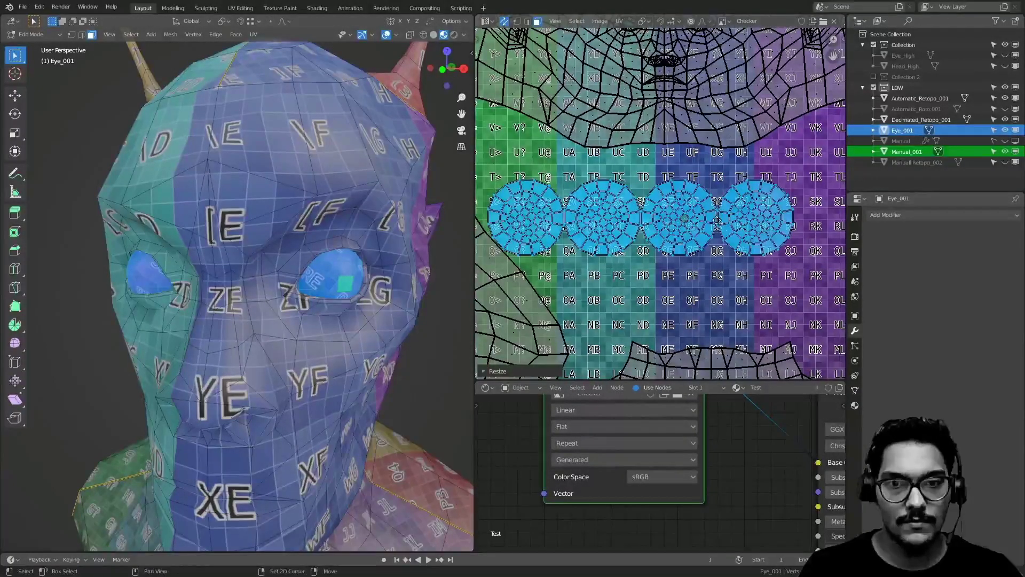
- Scale the row of eye UV islands down slightly and reposition it beneath the face island
{"action": "middle_click_drag", "start_coordinate": [717, 217], "coordinate": [658, 252]}
{"action": "key", "text": "s"}
{"action": "left_click", "coordinate": [692, 246]}
{"action": "key", "text": "g"}
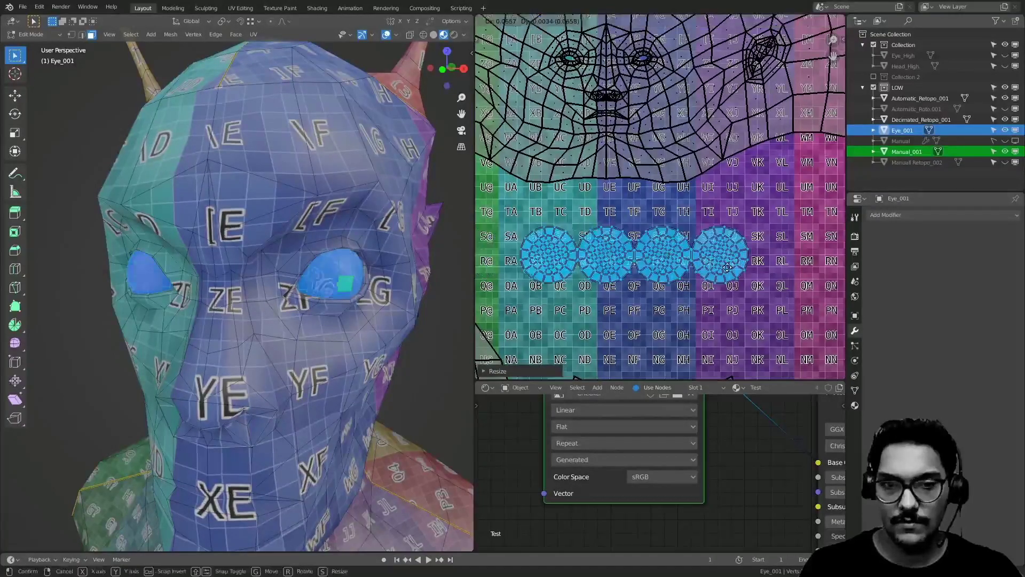
{"action": "left_click", "coordinate": [790, 273]}
- Select the linked front half of one eye and check its checker orientation against its UV island
{"action": "middle_click_drag", "start_coordinate": [406, 289], "coordinate": [378, 264], "text": "shift"}
{"action": "left_click", "coordinate": [605, 258]}
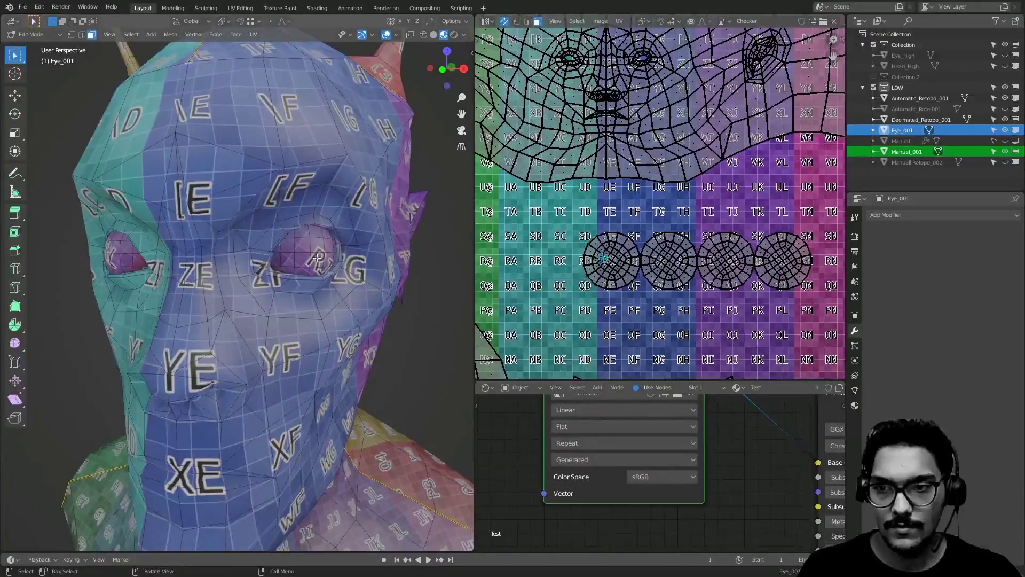
{"action": "key", "text": "l"}
{"action": "scroll", "coordinate": [646, 183], "scroll_direction": "up", "scroll_amount": 4}
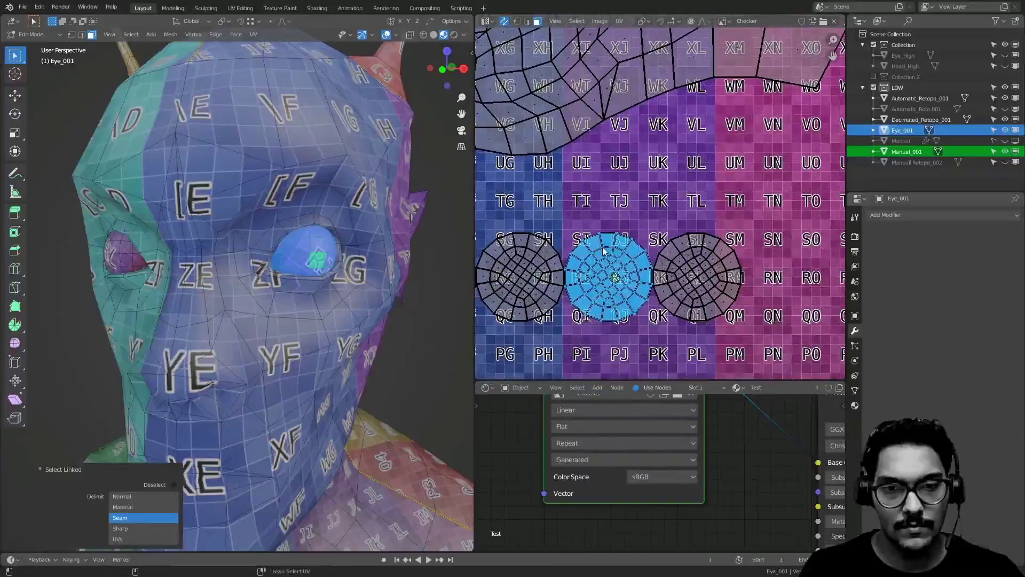
{"action": "middle_click_drag", "start_coordinate": [625, 245], "coordinate": [659, 234]}
- Isolate Eye_001 in local view and open only that object in Edit Mode
{"action": "key", "text": "ctrl+Tab"}
{"action": "left_click", "coordinate": [220, 227]}
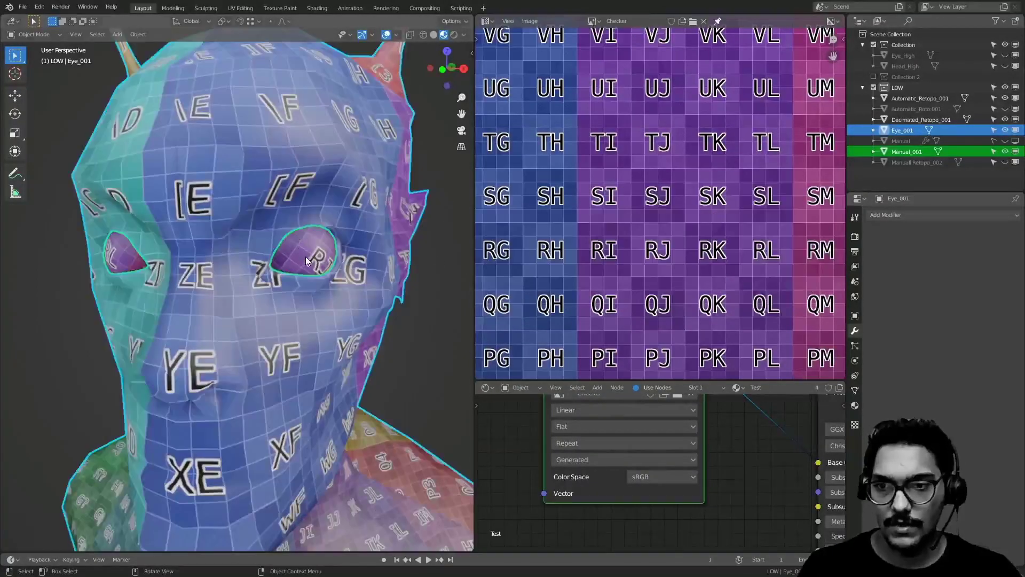
{"action": "left_click", "coordinate": [312, 258]}
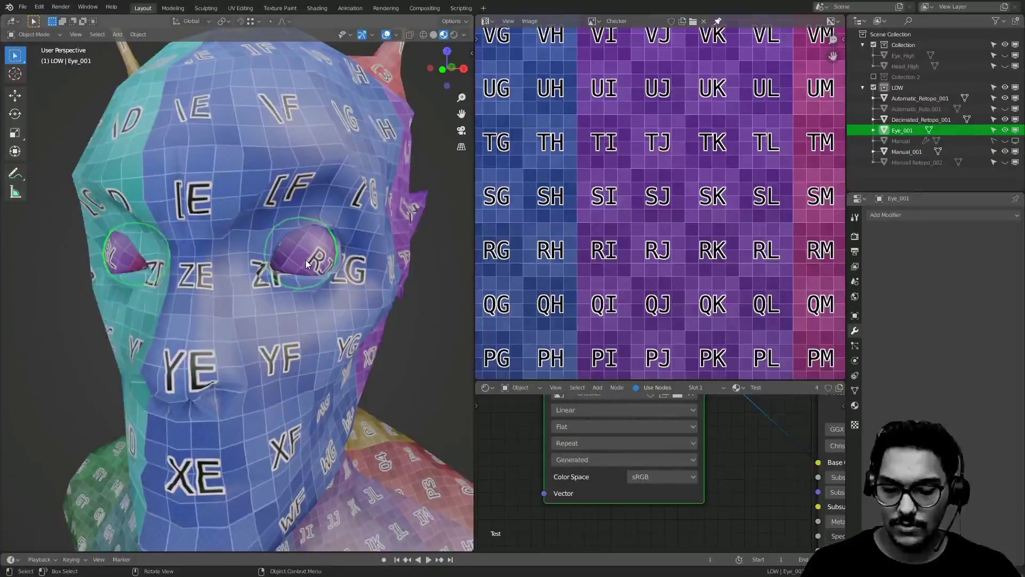
{"action": "key", "text": "KP_Divide"}
{"action": "key", "text": "Tab"}
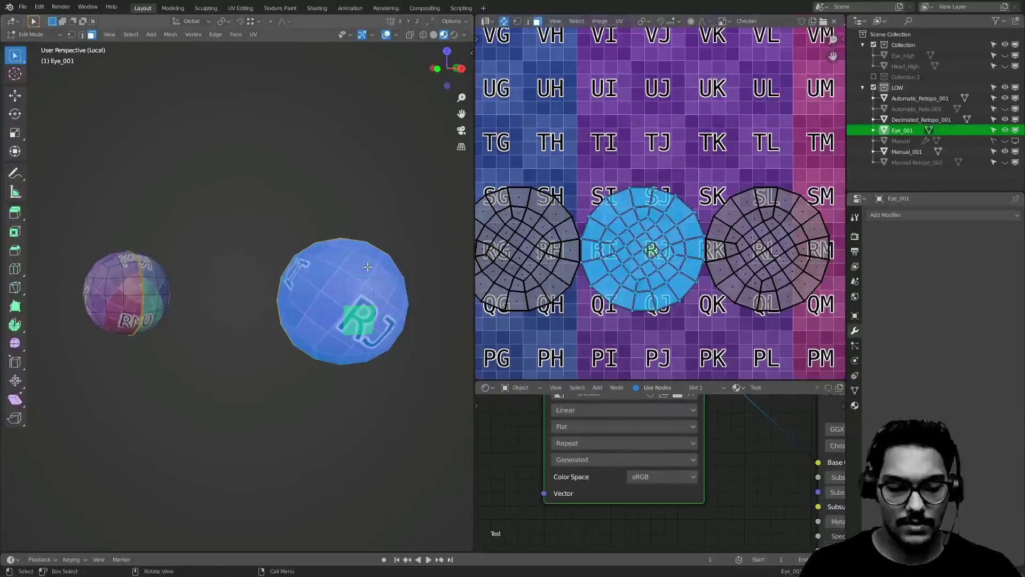
- View the eyes from the front and rotate the selected eye-half UV island until its face grid is upright
{"action": "key", "text": "KP_1"}
{"action": "middle_click_drag", "start_coordinate": [497, 251], "coordinate": [484, 246], "text": "shift"}
{"action": "middle_click_drag", "start_coordinate": [188, 267], "coordinate": [279, 229], "text": "shift"}
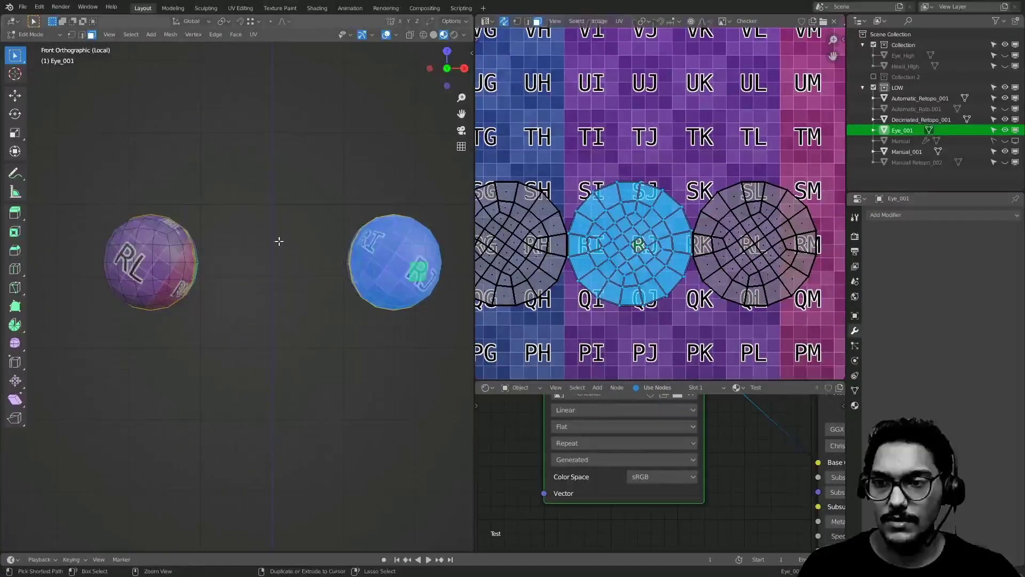
{"action": "key", "text": "KP_5"}
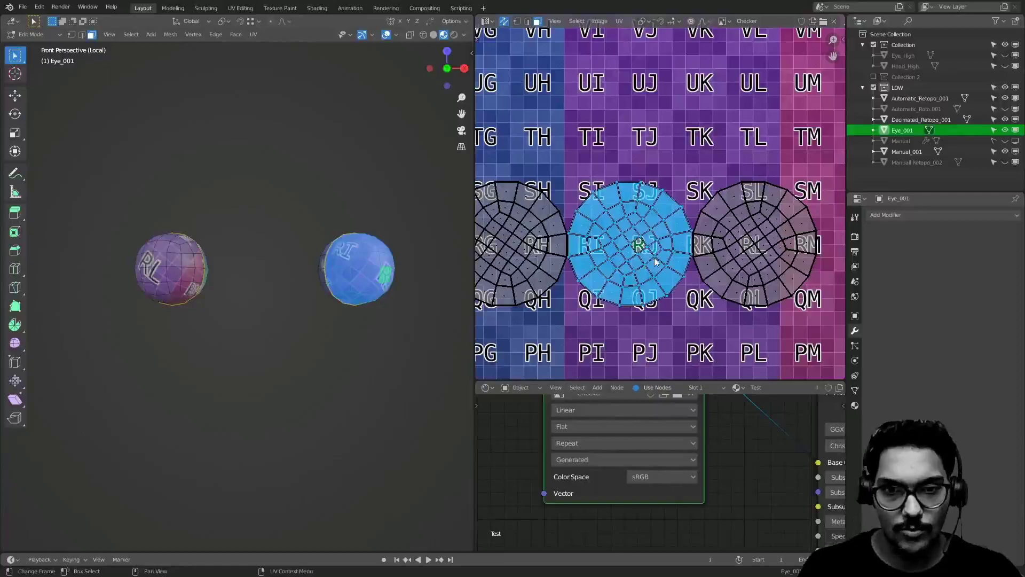
{"action": "left_click", "coordinate": [628, 326]}
- Select the other half of the same eye and rotate its UV island until its face grid is upright
{"action": "middle_click_drag", "start_coordinate": [236, 265], "coordinate": [147, 257]}
{"action": "left_click", "coordinate": [391, 267]}
{"action": "middle_click_drag", "start_coordinate": [657, 266], "coordinate": [706, 263]}
{"action": "key", "text": "l"}
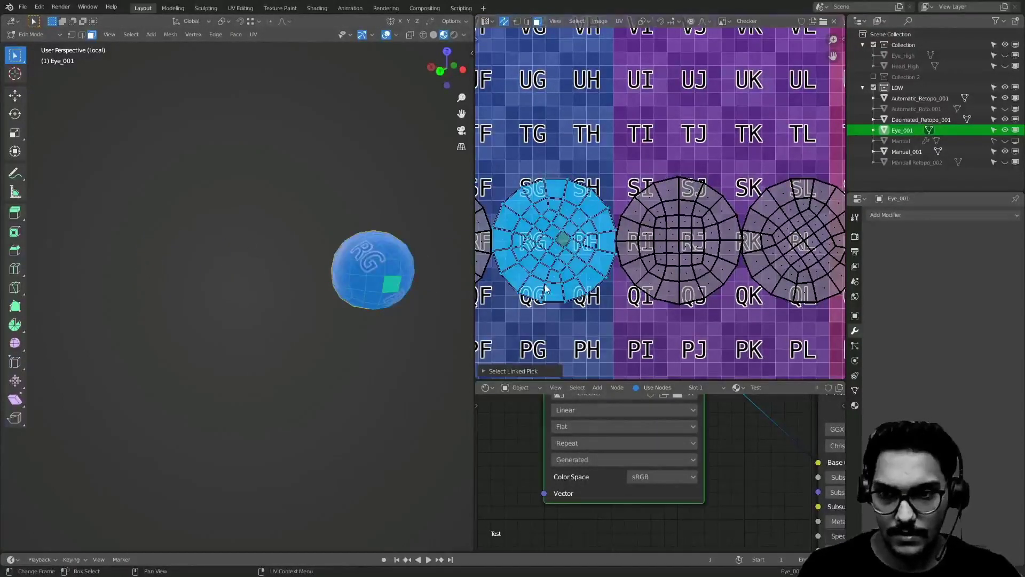
{"action": "key", "text": "KP_Decimal"}
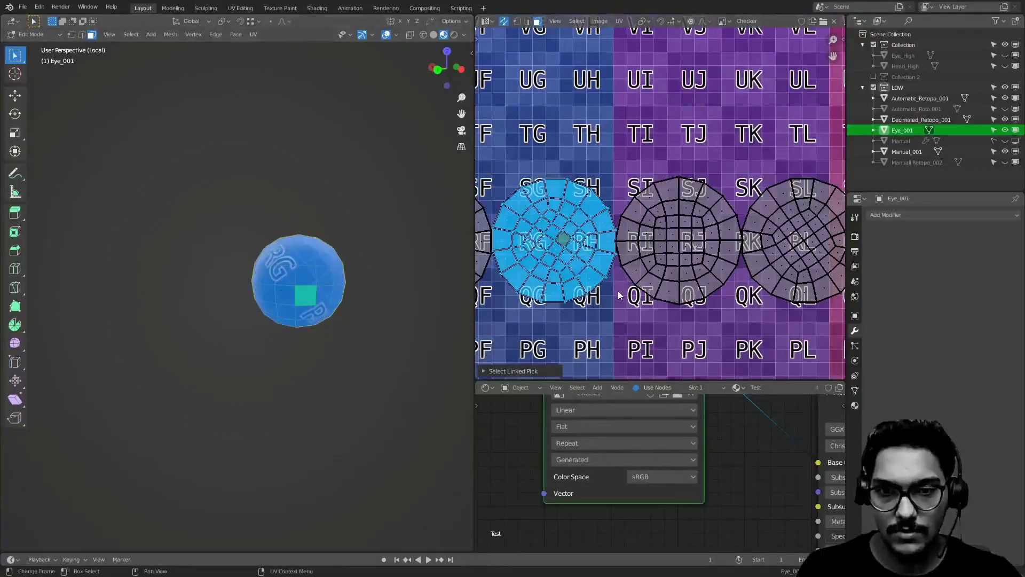
{"action": "key", "text": "t"}
{"action": "key", "text": "t"}
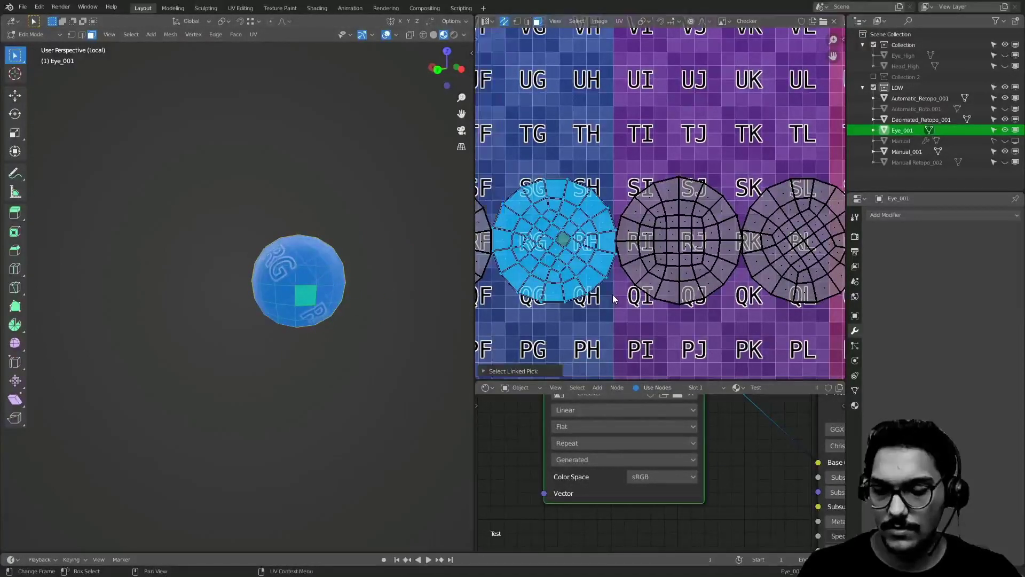
{"action": "key", "text": "r"}
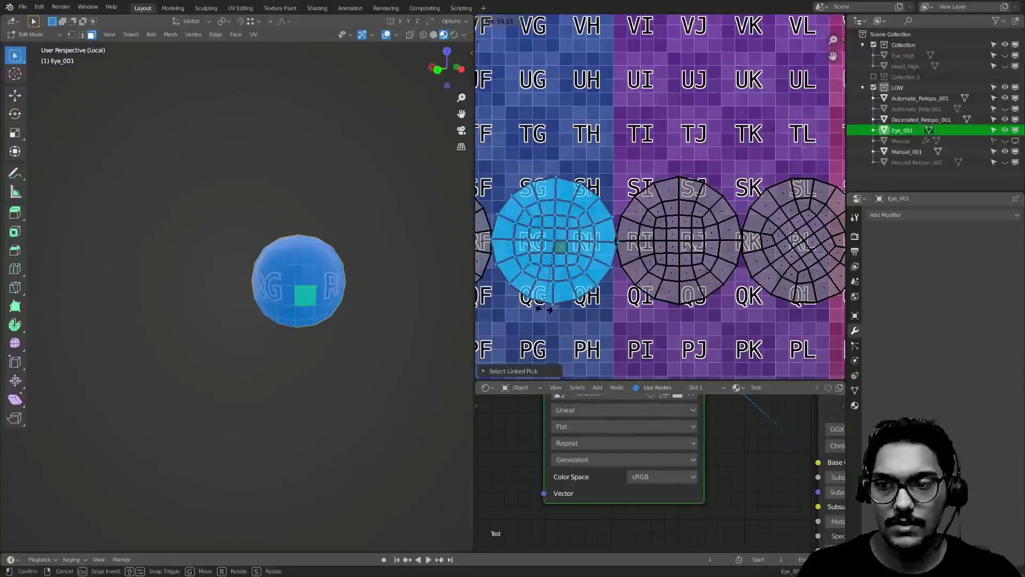
{"action": "left_click", "coordinate": [593, 310]}
{"action": "scroll", "coordinate": [593, 311], "scroll_direction": "down", "scroll_amount": 3}
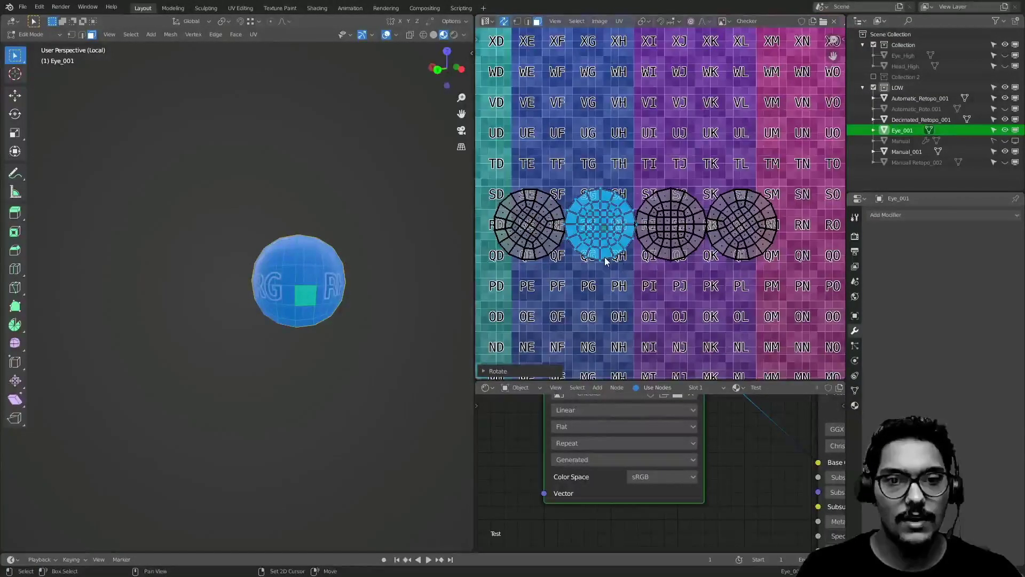
- Select the two straightened eye UV islands and their adjoining faces to compare how they line up
{"action": "left_click_drag", "start_coordinate": [593, 184], "coordinate": [689, 284]}
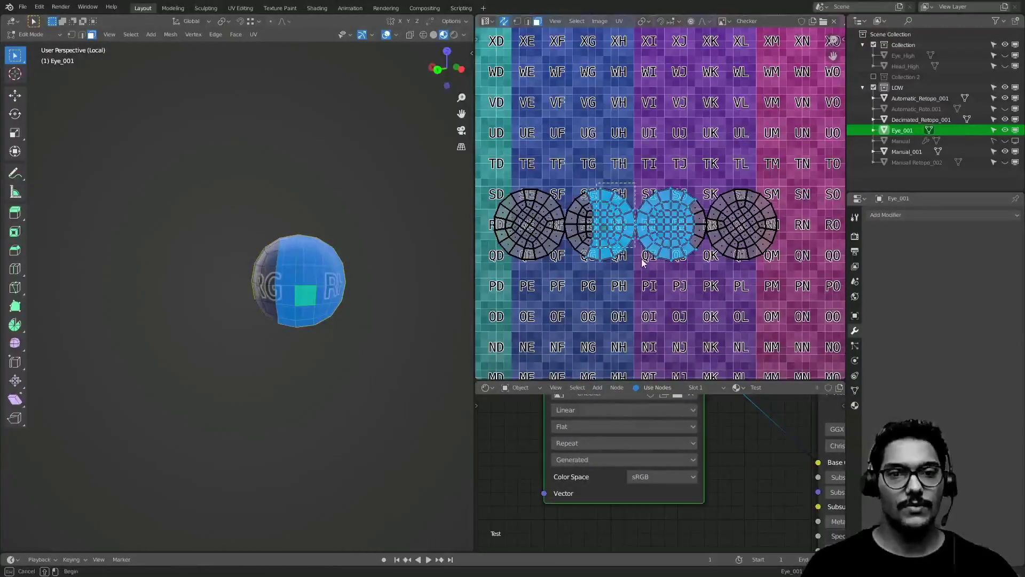
{"action": "key", "text": "alt+a"}
{"action": "key", "text": "l"}
{"action": "key", "text": "l"}
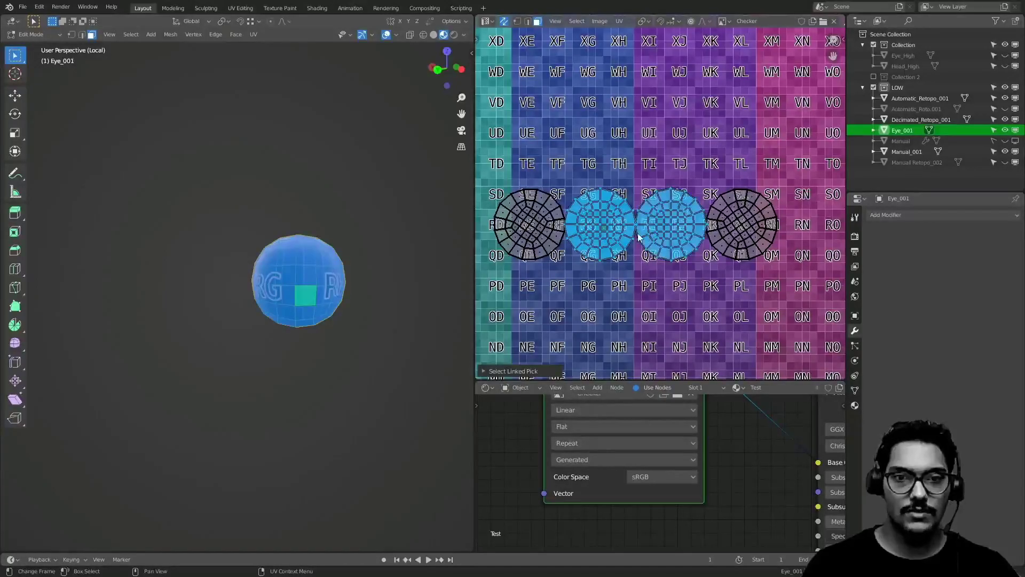
{"action": "left_click_drag", "start_coordinate": [219, 222], "coordinate": [354, 385]}
{"action": "left_click", "coordinate": [623, 242]}
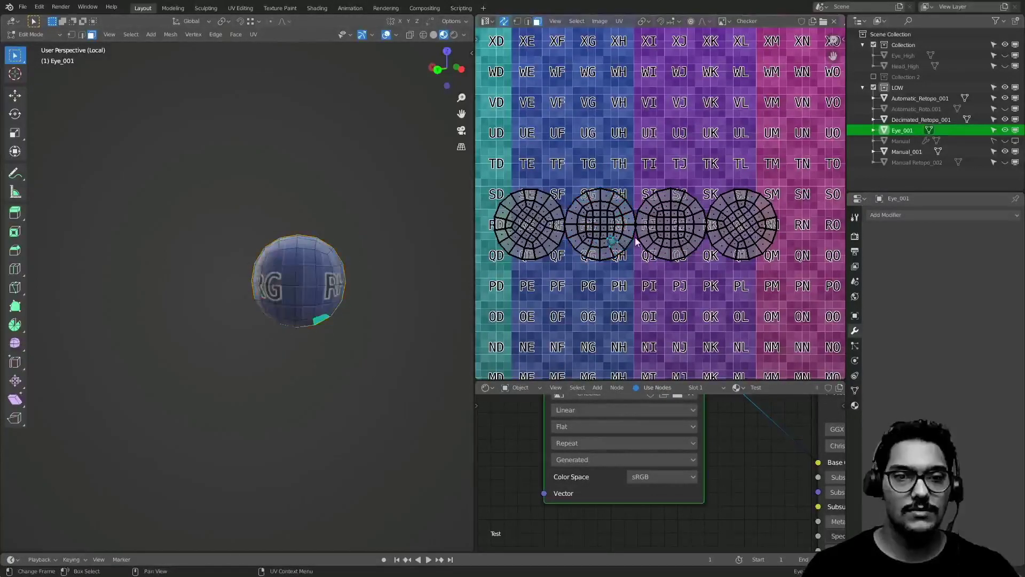
{"action": "left_click_drag", "start_coordinate": [598, 250], "coordinate": [688, 290]}
{"action": "left_click", "coordinate": [599, 221]}
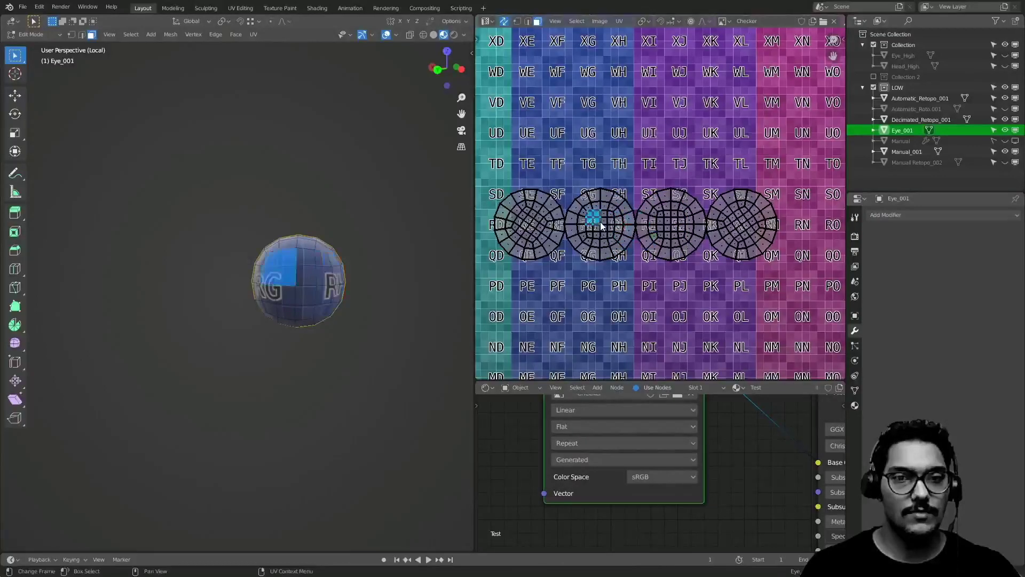
{"action": "key", "text": "l"}
{"action": "left_click_drag", "start_coordinate": [667, 259], "coordinate": [670, 262]}
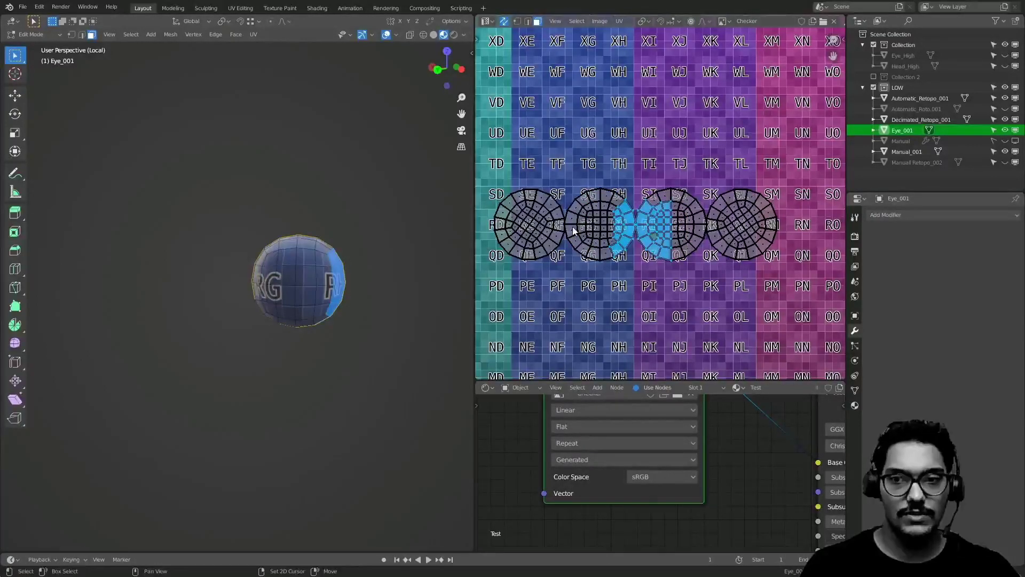
{"action": "left_click", "coordinate": [596, 227]}
- Select each linked half of the nearer eye on the model to match it with its straightened UV island
{"action": "left_click", "coordinate": [289, 257]}
{"action": "middle_click_drag", "start_coordinate": [291, 258], "coordinate": [310, 269]}
{"action": "key", "text": "l"}
{"action": "left_click", "coordinate": [361, 256]}
{"action": "key", "text": "l"}
{"action": "left_click", "coordinate": [271, 254]}
{"action": "key", "text": "l"}
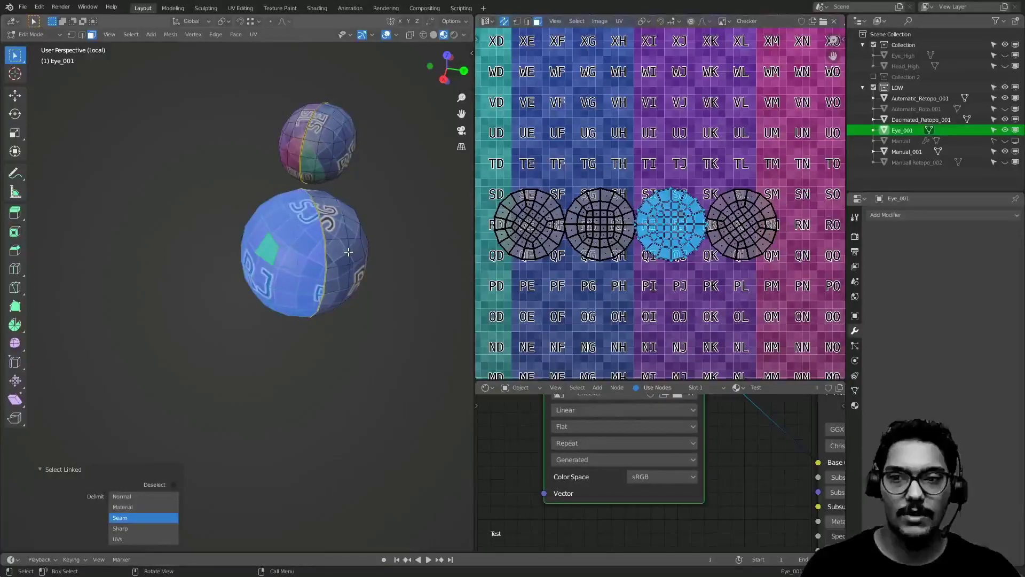
{"action": "left_click", "coordinate": [351, 255]}
{"action": "key", "text": "l"}
{"action": "key", "text": "l"}
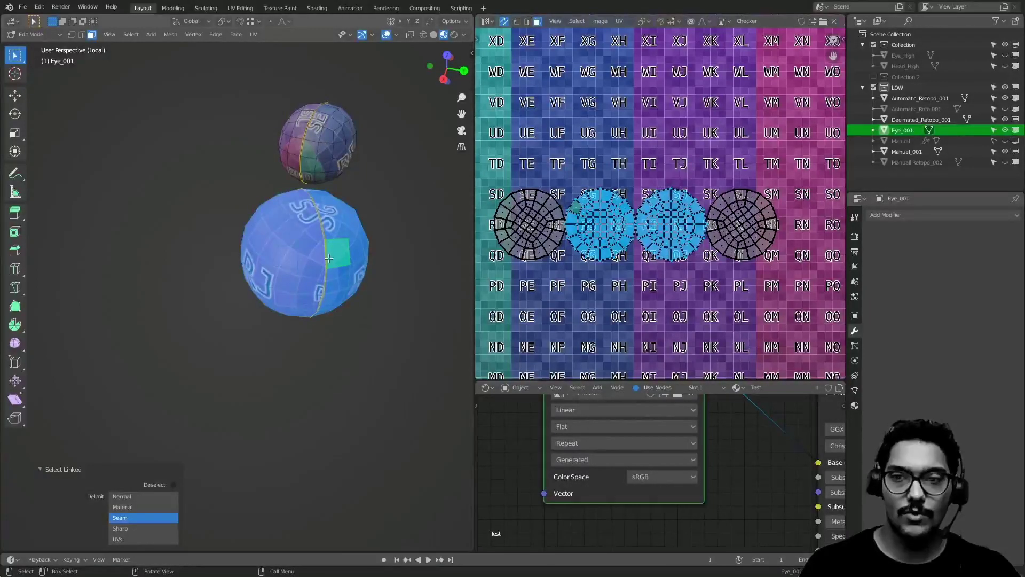
- Select eye UV islands and the linked halves of each eye to identify which two islands belong to which eye
{"action": "middle_click_drag", "start_coordinate": [527, 224], "coordinate": [538, 241]}
{"action": "left_click", "coordinate": [613, 282]}
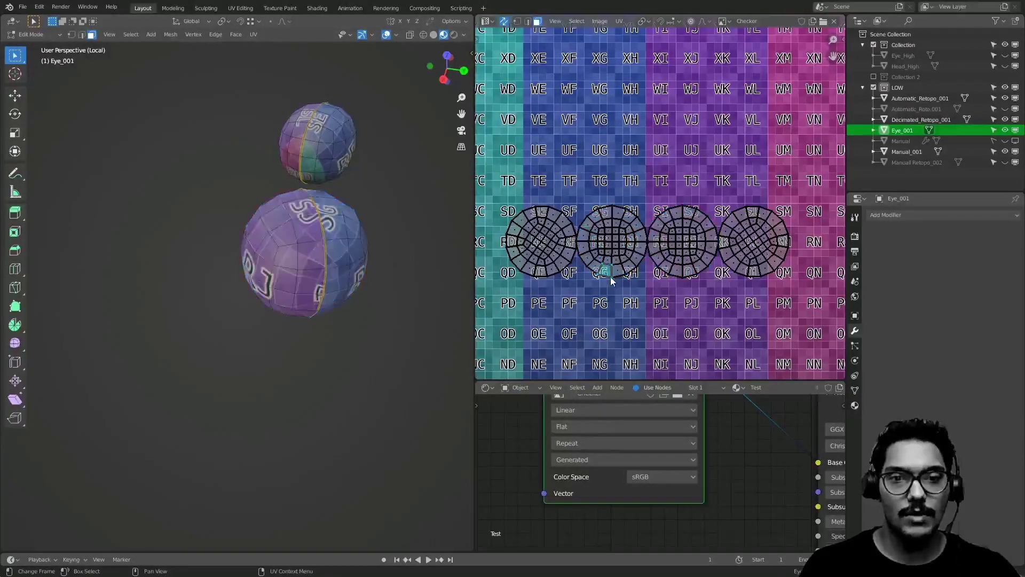
{"action": "key", "text": "l"}
{"action": "key", "text": "l"}
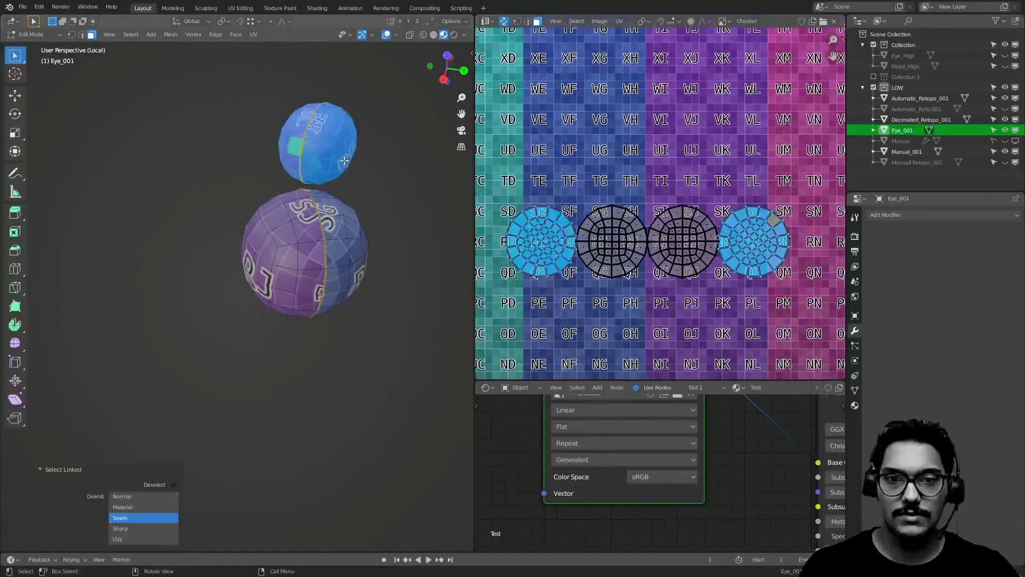
{"action": "key", "text": "l"}
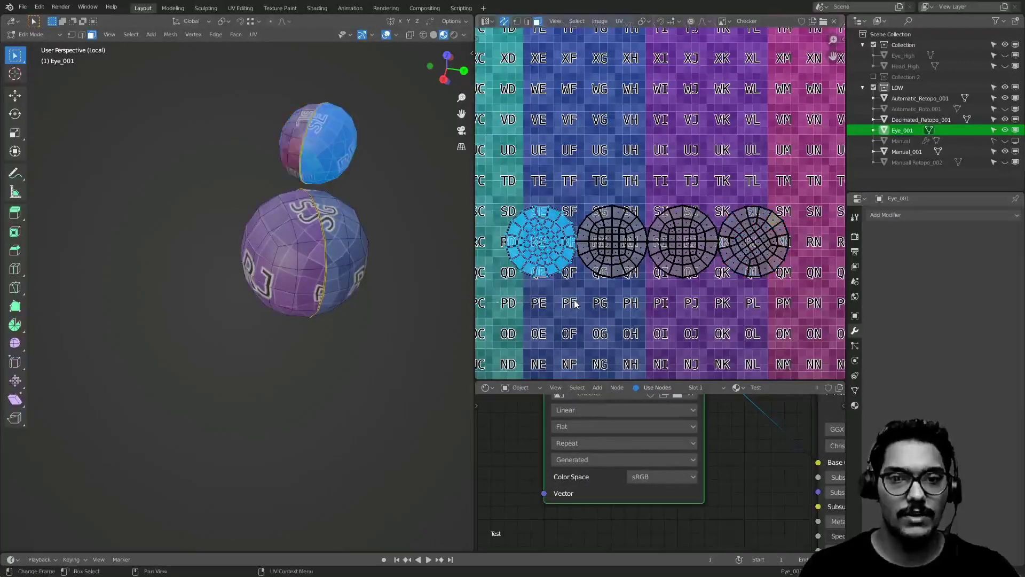
{"action": "left_click_drag", "start_coordinate": [720, 184], "coordinate": [816, 293]}
{"action": "left_click_drag", "start_coordinate": [496, 189], "coordinate": [587, 279]}
{"action": "middle_click_drag", "start_coordinate": [283, 254], "coordinate": [337, 248]}
{"action": "middle_click_drag", "start_coordinate": [451, 226], "coordinate": [311, 234], "text": "shift"}
{"action": "left_click", "coordinate": [311, 247]}
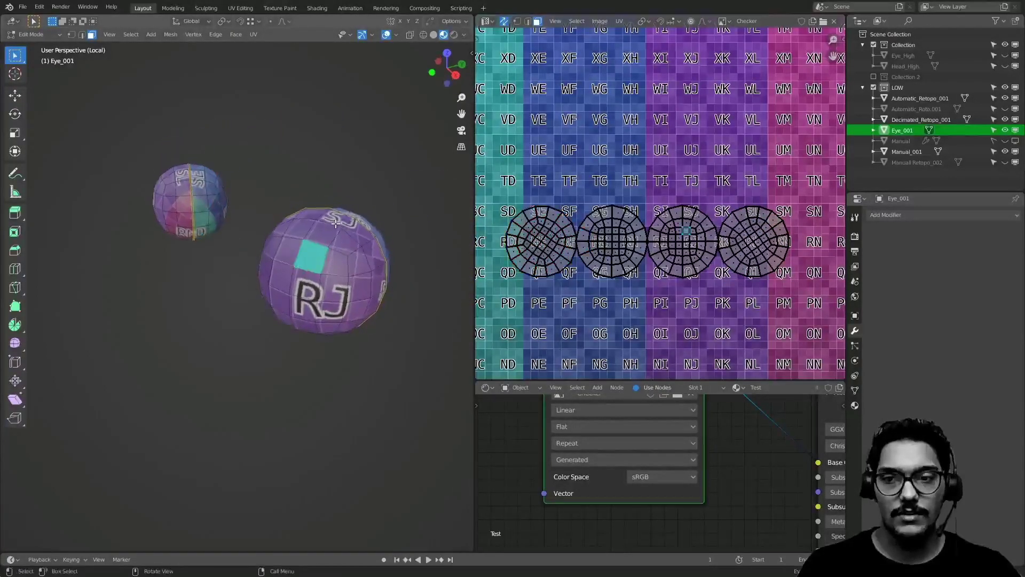
- Select the two straightened middle eye UV islands and move them vertically above the two unstraightened islands
{"action": "left_click", "coordinate": [628, 260]}
{"action": "key", "text": "l"}
{"action": "key", "text": "l"}
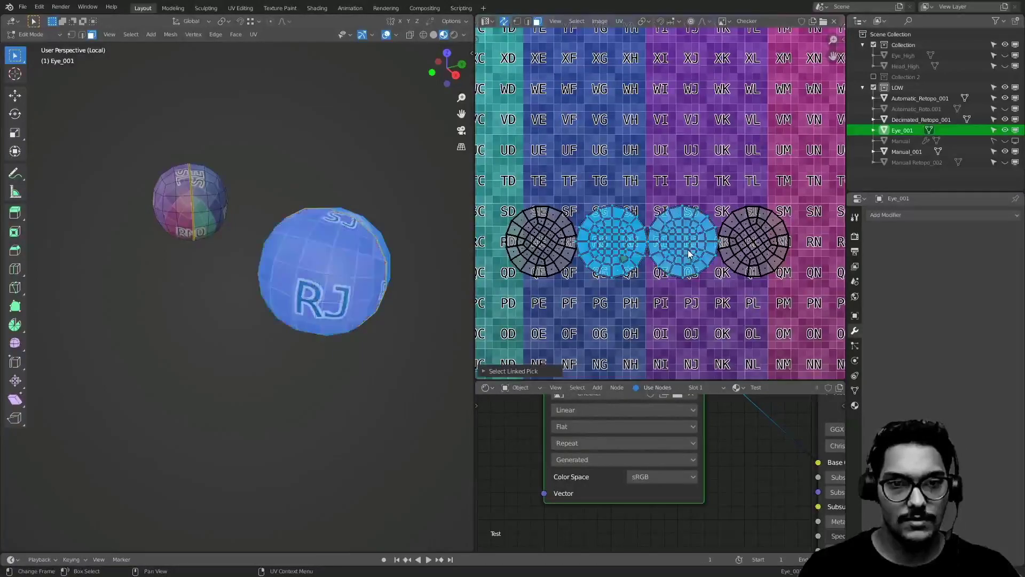
{"action": "key", "text": "g"}
{"action": "key", "text": "y"}
{"action": "left_click", "coordinate": [634, 109]}
{"action": "middle_click_drag", "start_coordinate": [620, 184], "coordinate": [633, 187]}
- Select the left island of the raised pair and move it horizontally to the other side of its partner
{"action": "left_click_drag", "start_coordinate": [510, 248], "coordinate": [590, 191]}
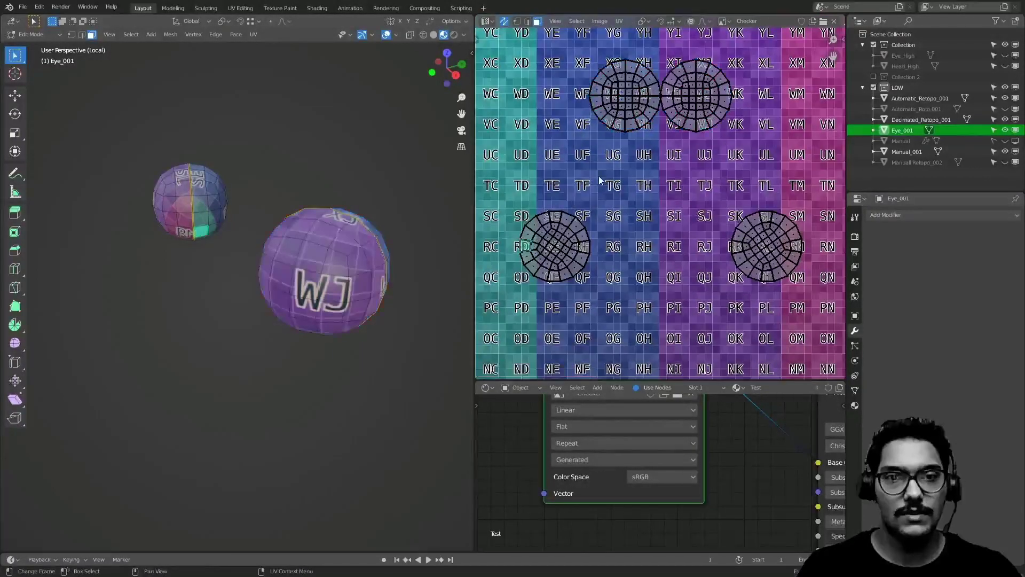
{"action": "key", "text": "l"}
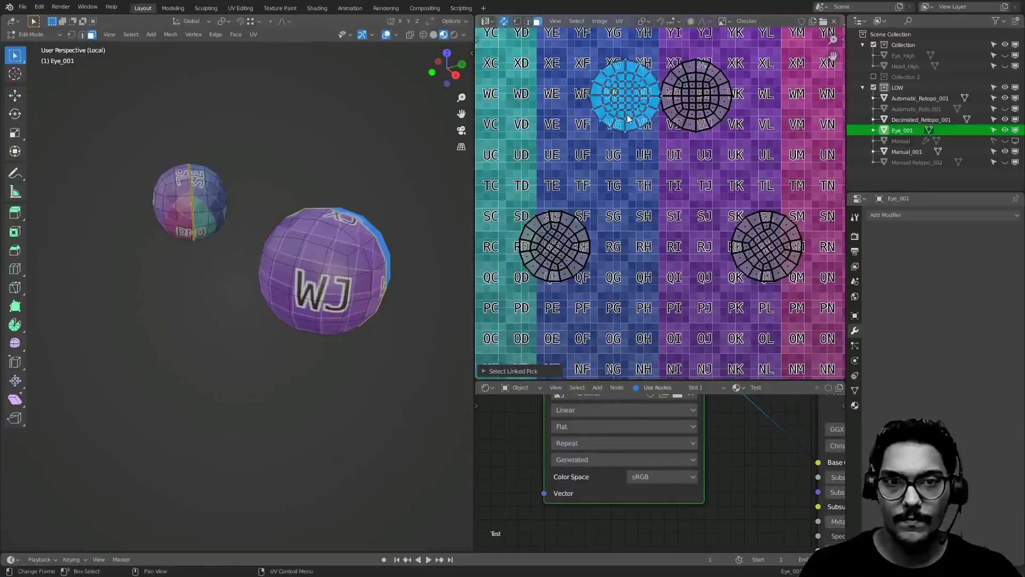
{"action": "key", "text": "g"}
{"action": "key", "text": "x"}
{"action": "left_click", "coordinate": [773, 114]}
{"action": "middle_click_drag", "start_coordinate": [773, 115], "coordinate": [666, 172]}
- Select each island of the raised pair in turn to check which half of the nearer eye it covers
{"action": "left_click", "coordinate": [591, 155]}
{"action": "key", "text": "l"}
{"action": "middle_click_drag", "start_coordinate": [595, 159], "coordinate": [584, 159]}
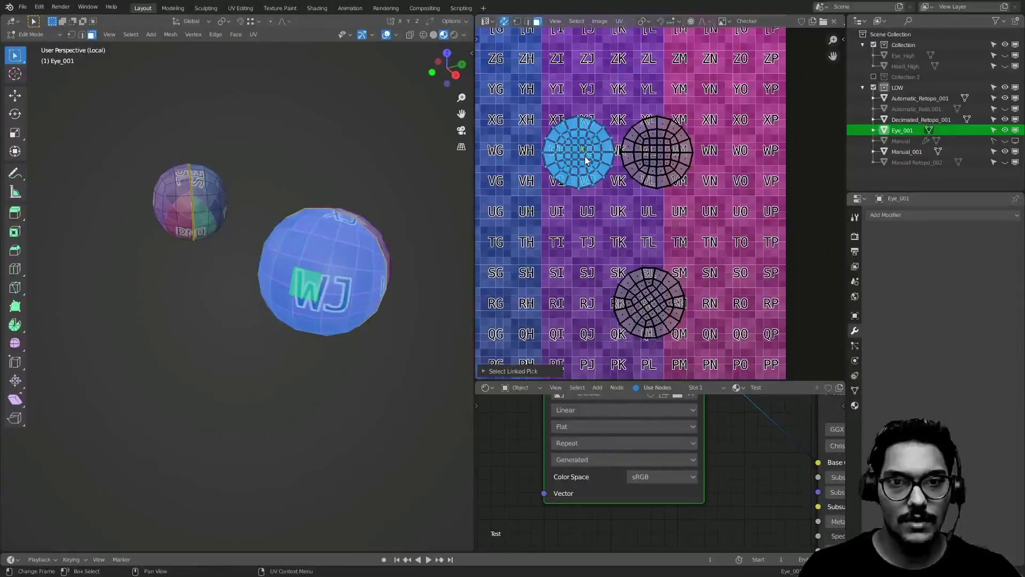
{"action": "middle_click_drag", "start_coordinate": [653, 163], "coordinate": [696, 165]}
{"action": "key", "text": "l"}
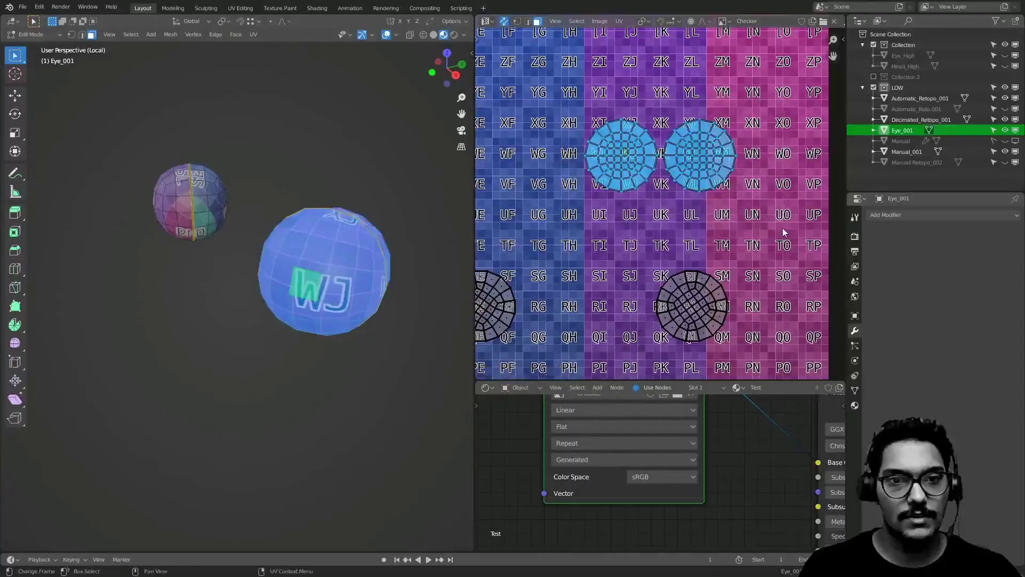
{"action": "left_click", "coordinate": [314, 269]}
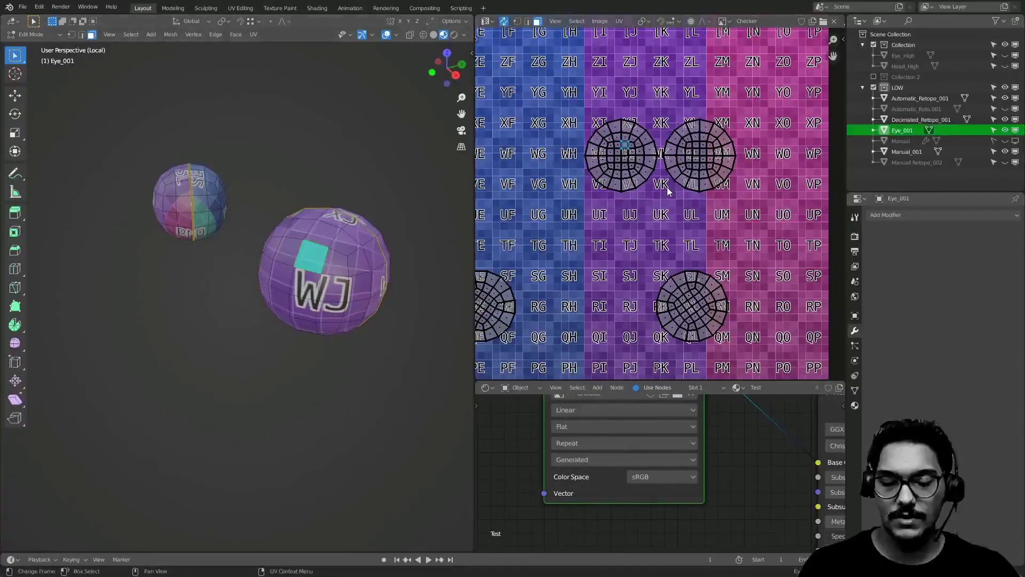
{"action": "left_click_drag", "start_coordinate": [536, 89], "coordinate": [751, 227]}
{"action": "left_click_drag", "start_coordinate": [558, 149], "coordinate": [773, 182]}
{"action": "left_click", "coordinate": [612, 163]}
{"action": "key", "text": "l"}
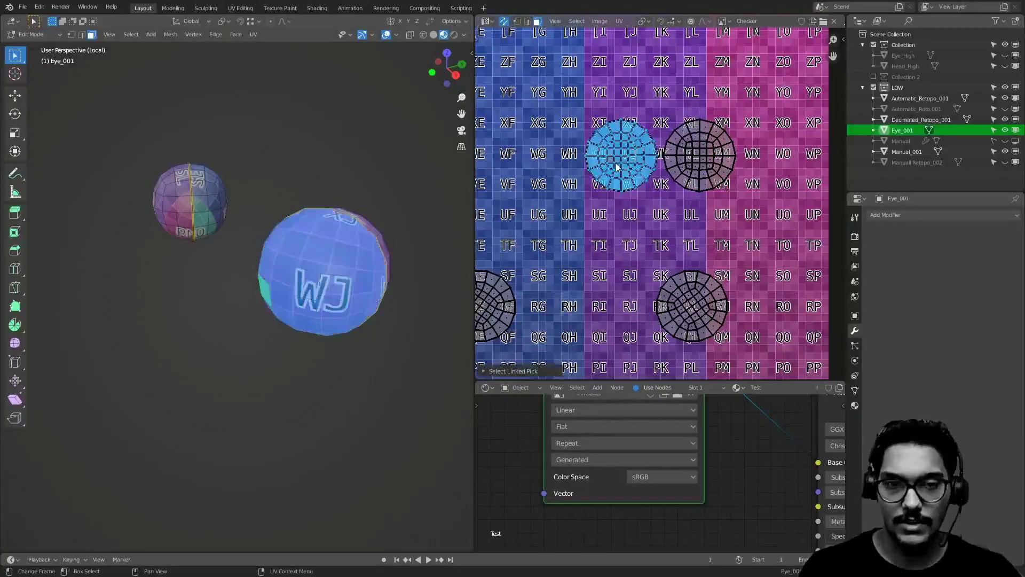
{"action": "left_click", "coordinate": [696, 160]}
{"action": "key", "text": "l"}
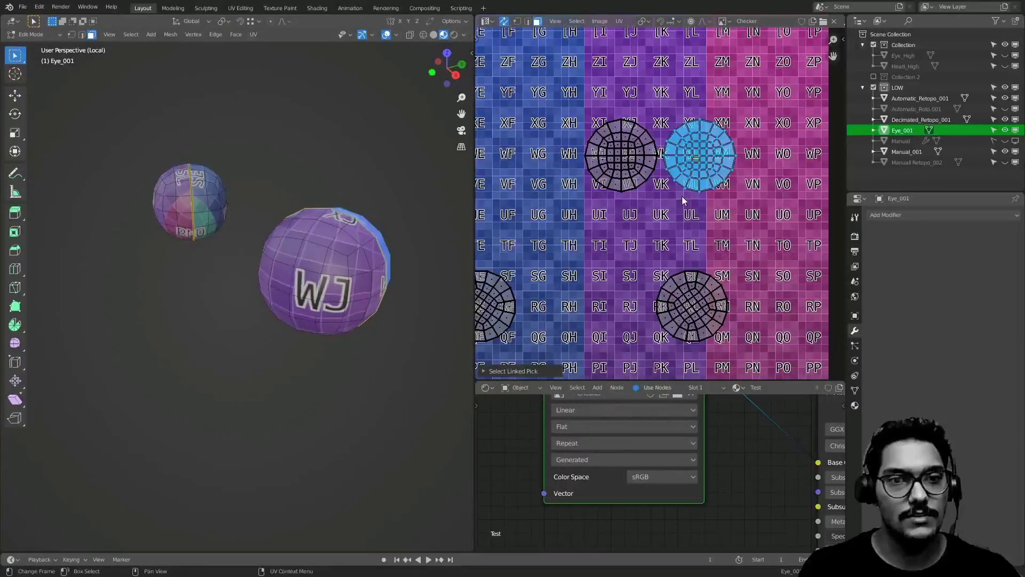
- Select the right unstraightened eye UV island and move it below the left island of the straightened pair
{"action": "left_click", "coordinate": [708, 299]}
{"action": "key", "text": "l"}
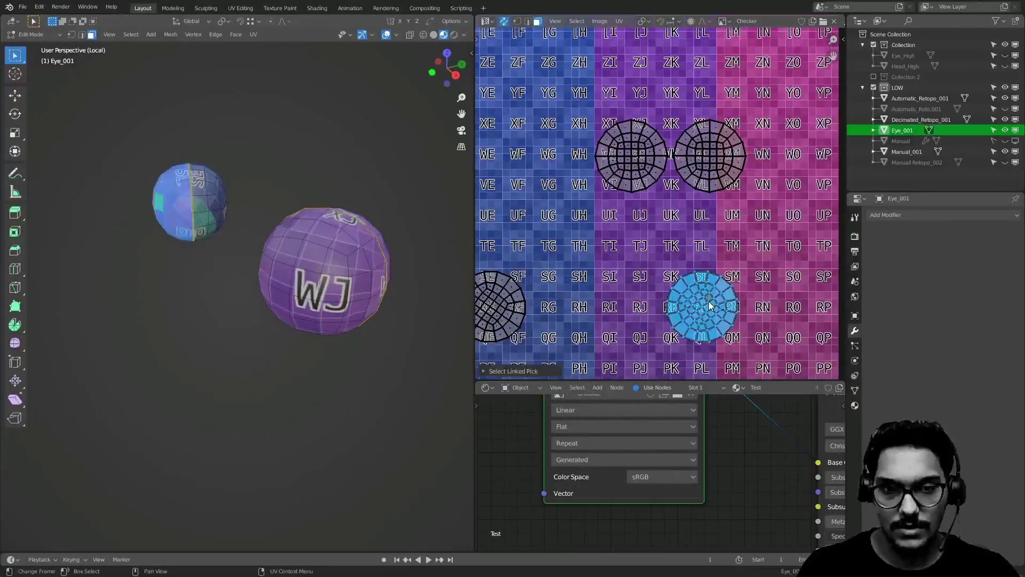
{"action": "key", "text": "g"}
{"action": "left_click", "coordinate": [641, 229]}
- View the matching half of the second eye straight on and rotate its UV island until the face grid is upright
{"action": "middle_click_drag", "start_coordinate": [410, 243], "coordinate": [518, 240]}
{"action": "scroll", "coordinate": [271, 247], "scroll_direction": "up", "scroll_amount": 5}
{"action": "middle_click_drag", "start_coordinate": [193, 175], "coordinate": [279, 291], "text": "shift"}
{"action": "middle_click_drag", "start_coordinate": [648, 278], "coordinate": [635, 340]}
{"action": "middle_click_drag", "start_coordinate": [635, 341], "coordinate": [626, 281], "text": "ctrl"}
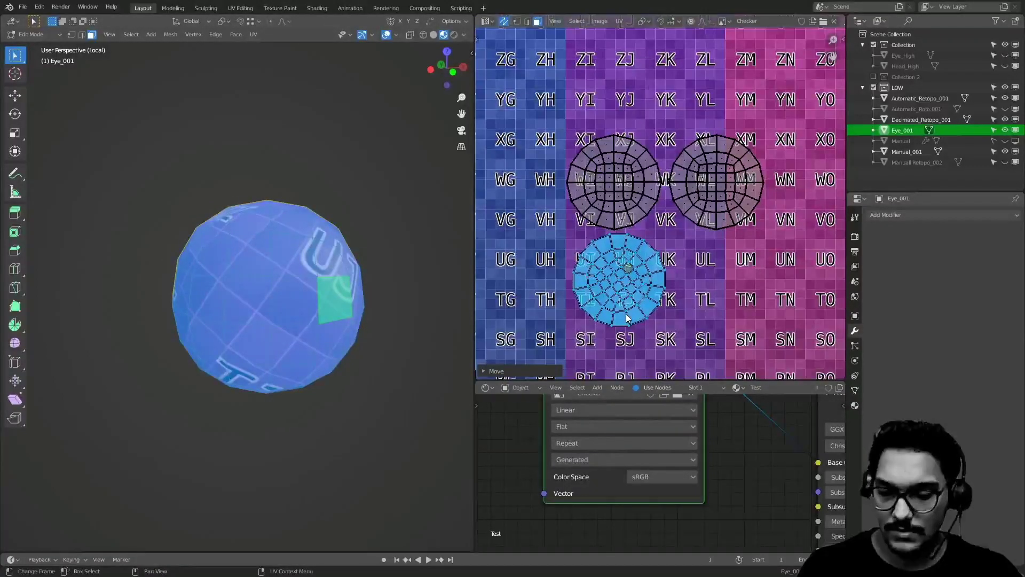
{"action": "key", "text": "r"}
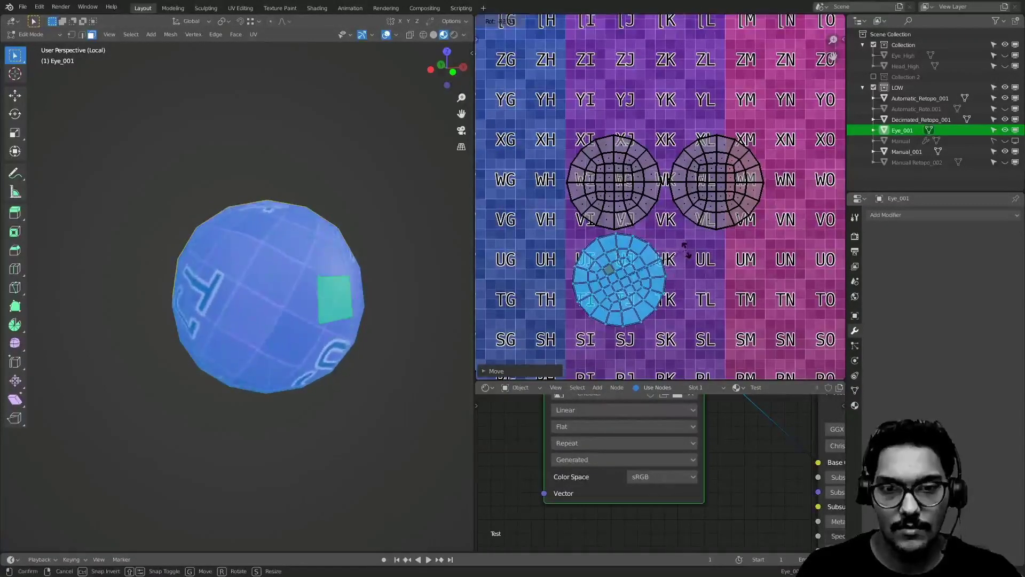
{"action": "left_click", "coordinate": [610, 345]}
{"action": "middle_click_drag", "start_coordinate": [232, 232], "coordinate": [223, 215]}
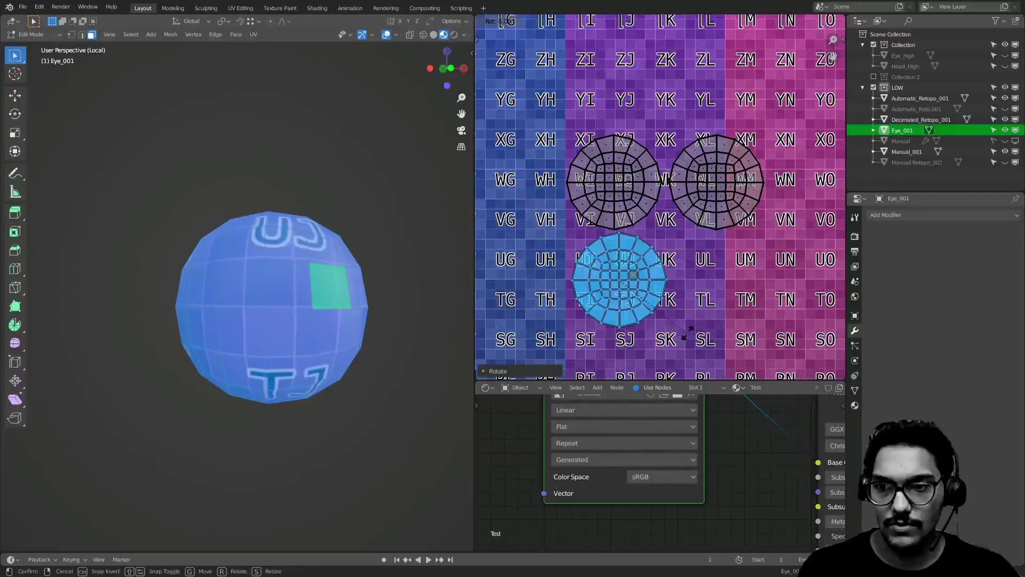
{"action": "left_click", "coordinate": [681, 313]}
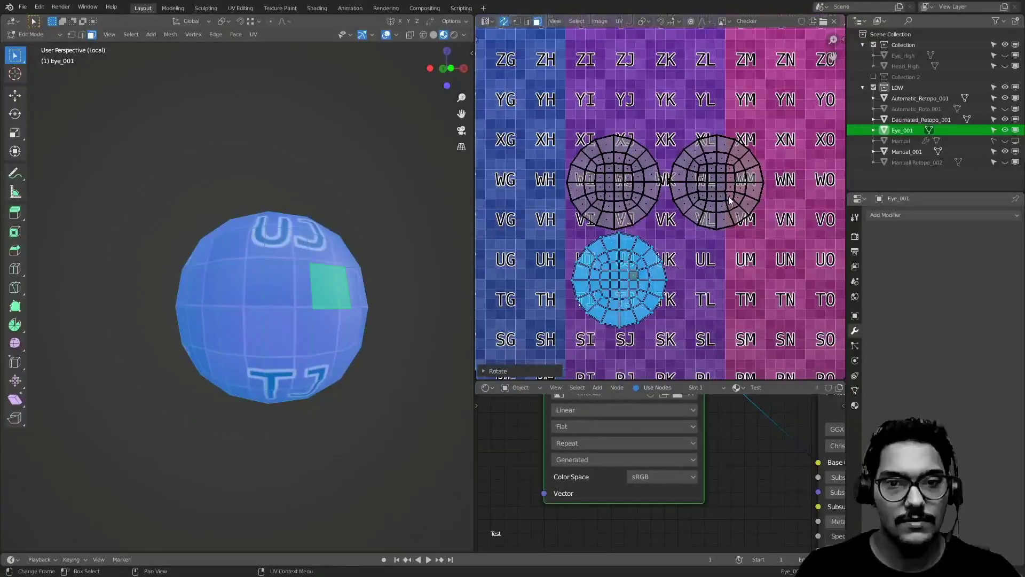
- Move the newly straightened island so it lines up directly under the left island of the upper pair
{"action": "scroll", "coordinate": [654, 201], "scroll_direction": "down", "scroll_amount": 2}
{"action": "key", "text": "g"}
{"action": "left_click", "coordinate": [638, 257]}
{"action": "middle_click_drag", "start_coordinate": [638, 257], "coordinate": [661, 186]}
- Select the last unstraightened eye UV island and place it beside the third one, below the upper pair's right island
{"action": "left_click", "coordinate": [534, 264]}
{"action": "key", "text": "l"}
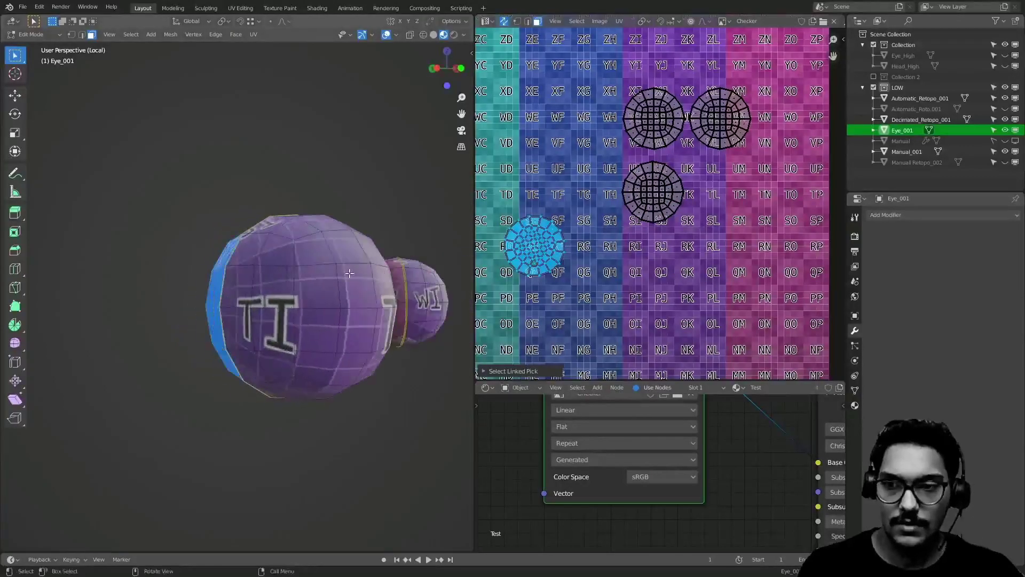
{"action": "scroll", "coordinate": [537, 235], "scroll_direction": "up", "scroll_amount": 2}
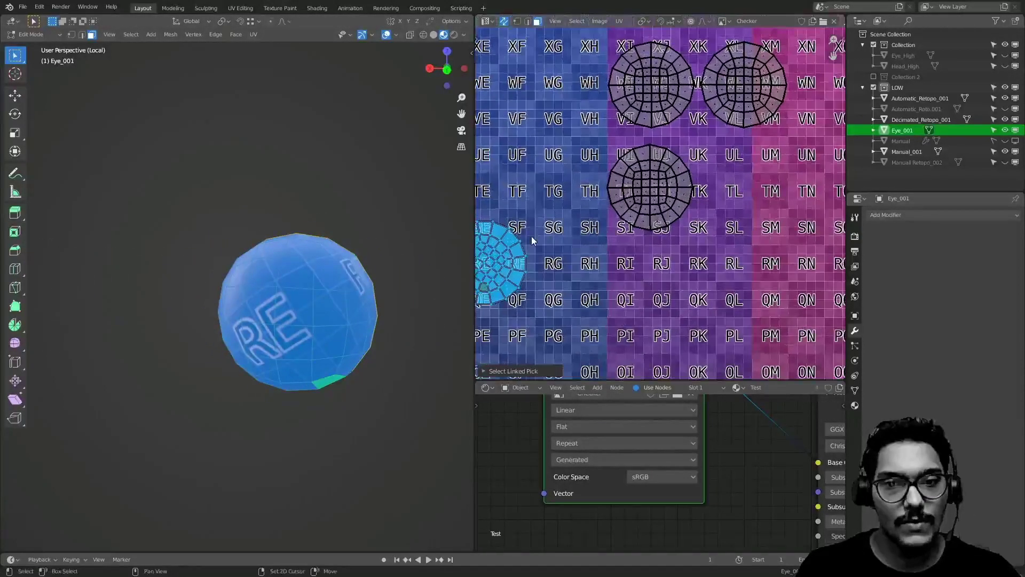
{"action": "key", "text": "g"}
{"action": "left_click", "coordinate": [799, 208]}
{"action": "middle_click_drag", "start_coordinate": [798, 208], "coordinate": [662, 260]}
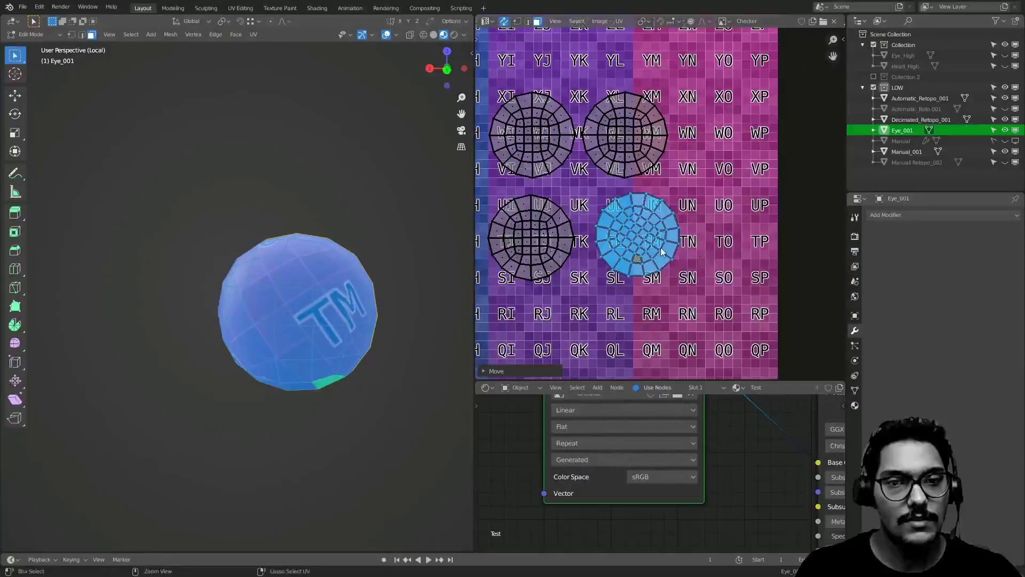
- Rotate the fourth eye UV island until its face grid is upright and line it up with its neighbour
{"action": "scroll", "coordinate": [627, 264], "scroll_direction": "up", "scroll_amount": 2}
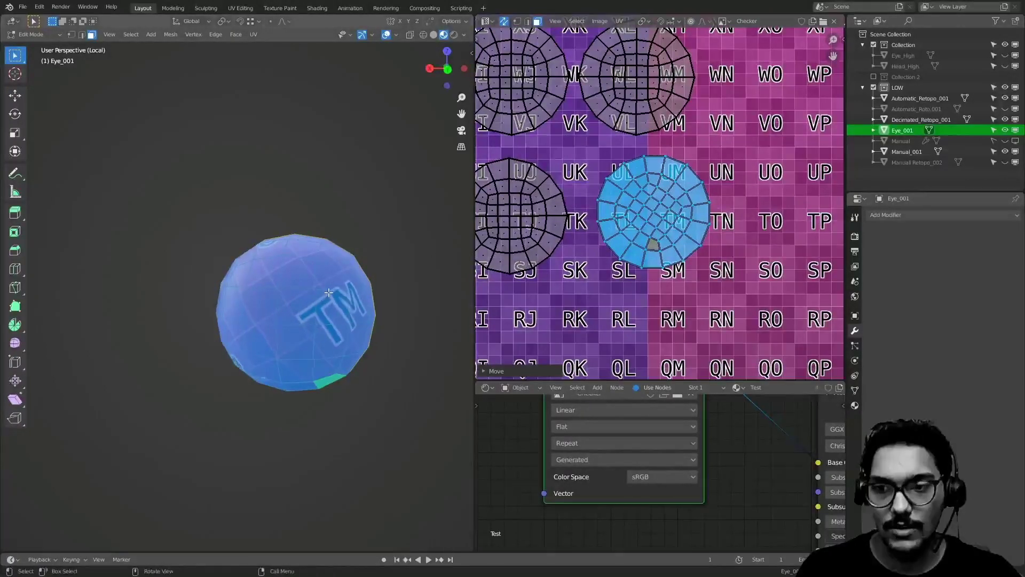
{"action": "key", "text": "r"}
{"action": "left_click", "coordinate": [730, 273]}
{"action": "key", "text": "g"}
{"action": "left_click", "coordinate": [694, 251]}
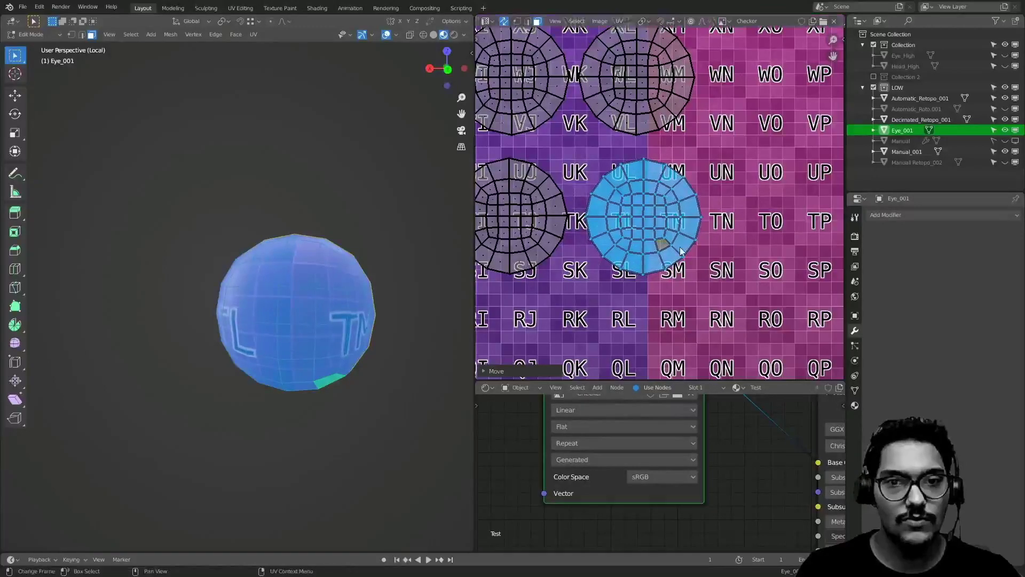
- Select all four eye UV islands, return to Object Mode and leave the eyes' isolated view
{"action": "scroll", "coordinate": [641, 254], "scroll_direction": "down", "scroll_amount": 2}
{"action": "key", "text": "a"}
{"action": "scroll", "coordinate": [742, 239], "scroll_direction": "down", "scroll_amount": 6}
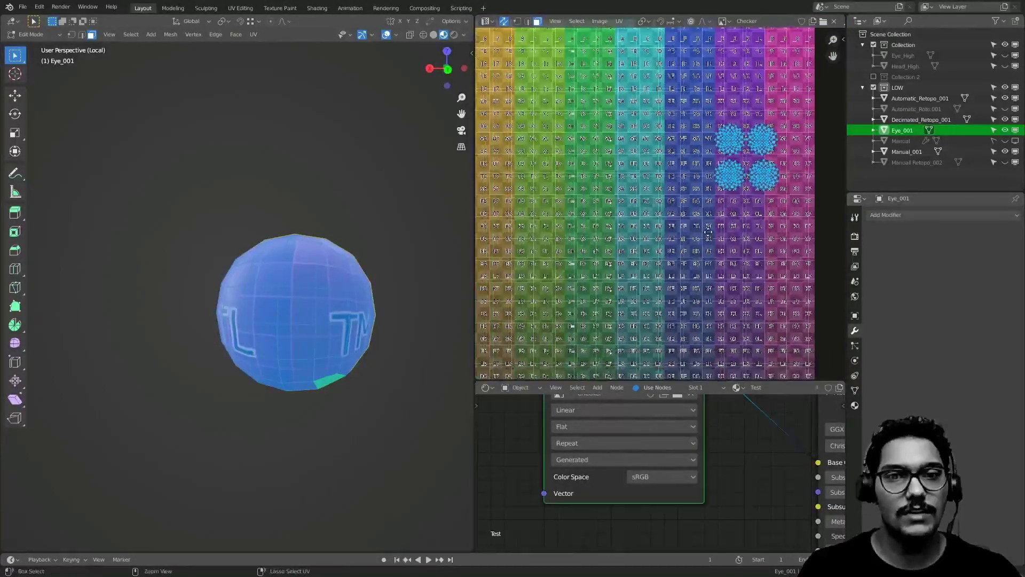
{"action": "key", "text": "Tab"}
{"action": "scroll", "coordinate": [239, 317], "scroll_direction": "down", "scroll_amount": 6}
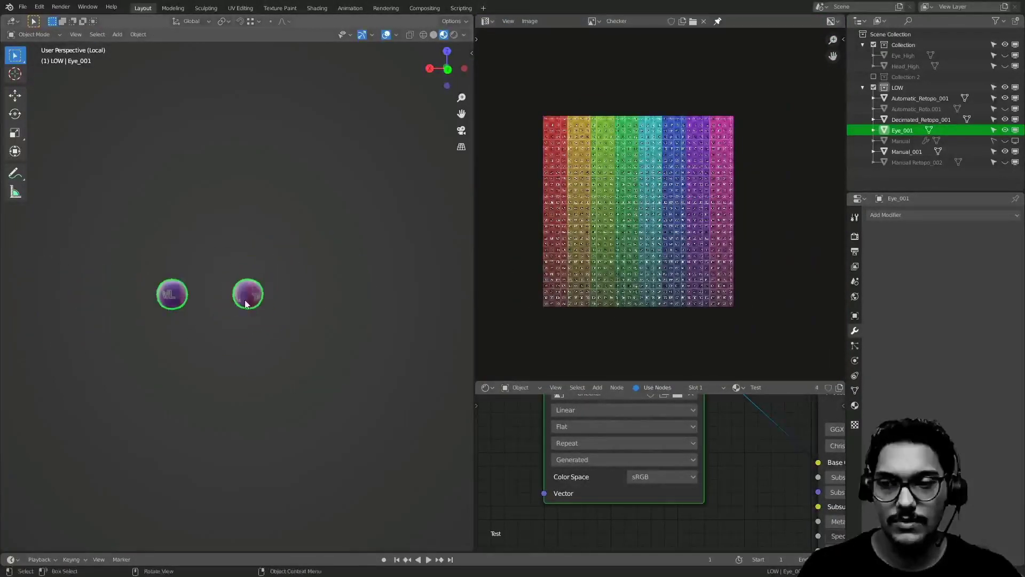
{"action": "key", "text": "KP_Divide"}
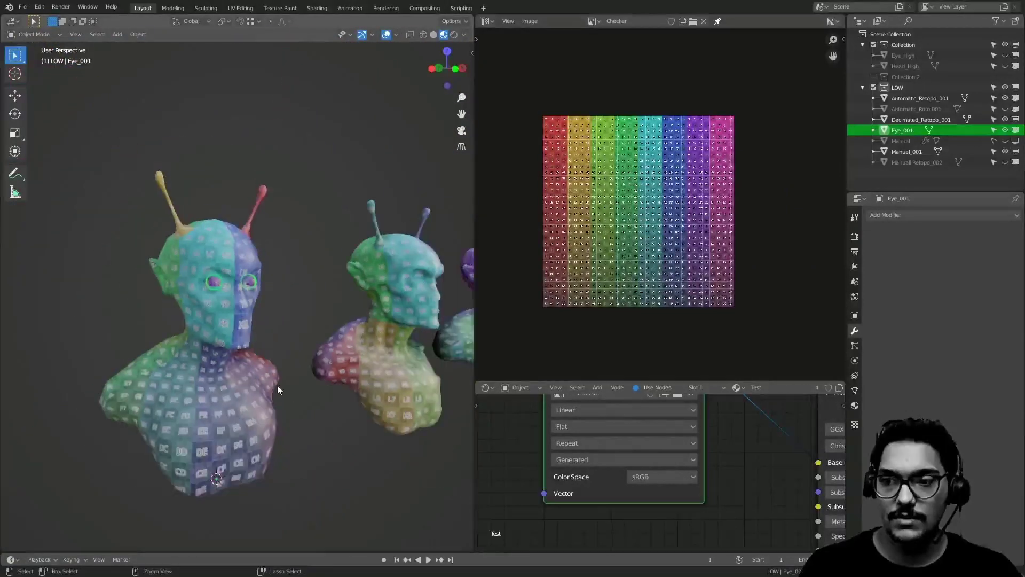
- Select the bust together with its eyes, enter Edit Mode on both and maximize the UV editor
{"action": "left_click_drag", "start_coordinate": [186, 212], "coordinate": [268, 393]}
{"action": "key", "text": "Tab"}
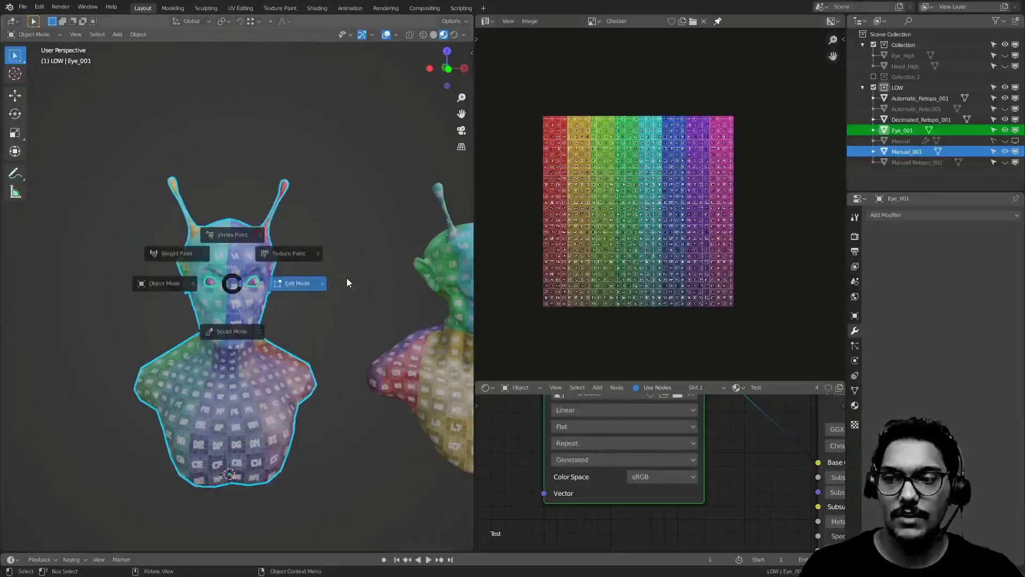
{"action": "key", "text": "ctrl+space"}
{"action": "scroll", "coordinate": [561, 207], "scroll_direction": "up", "scroll_amount": 6}
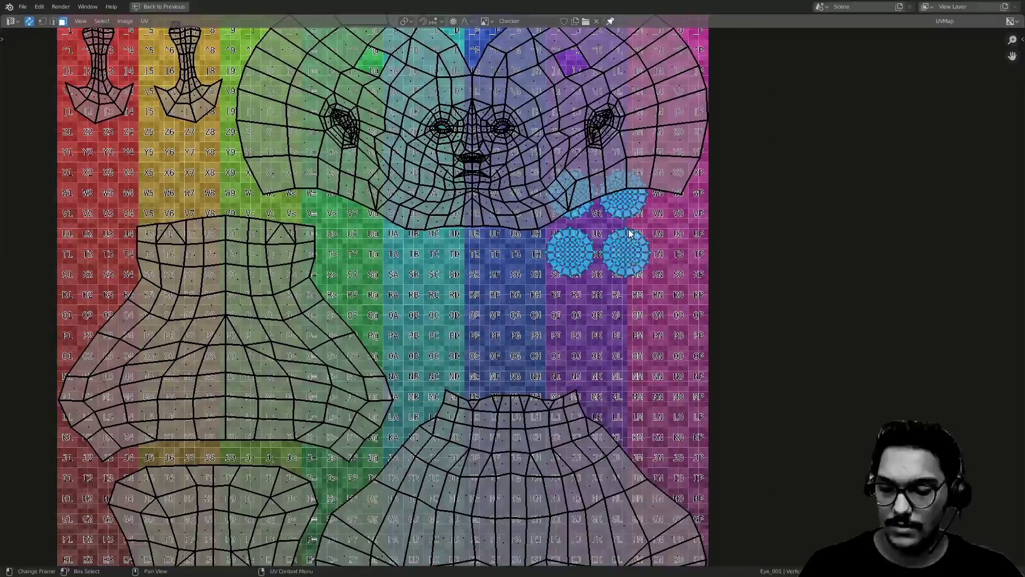
- Move the four eye UV islands into the free space between the head and torso islands
{"action": "key", "text": "g"}
{"action": "left_click", "coordinate": [537, 311]}
{"action": "scroll", "coordinate": [510, 295], "scroll_direction": "up", "scroll_amount": 2}
- Select the two right-hand eye UV islands and move them farther from the left-hand pair
{"action": "left_click", "coordinate": [541, 270]}
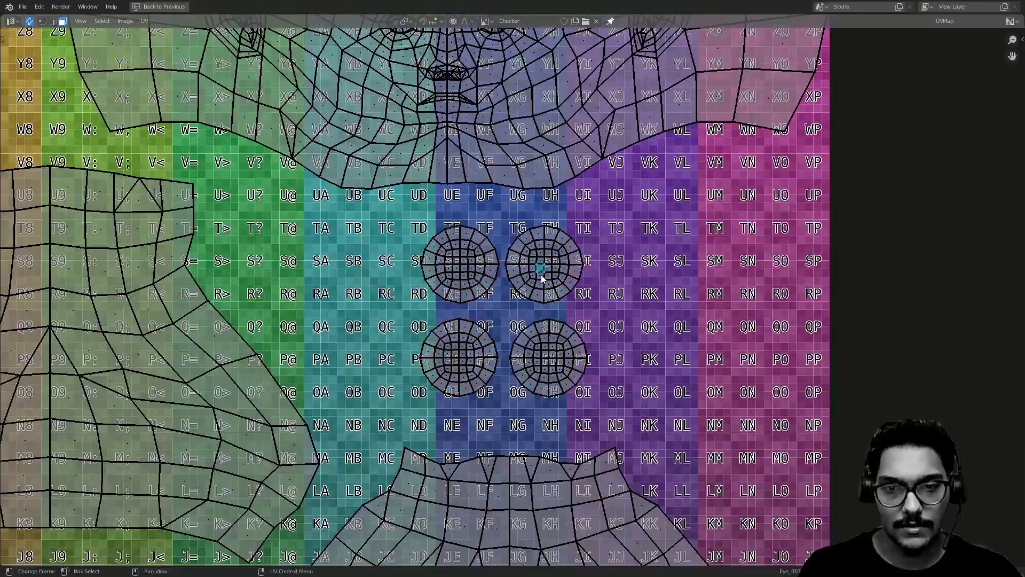
{"action": "key", "text": "ctrl+l"}
{"action": "key", "text": "g"}
{"action": "left_click", "coordinate": [596, 305]}
- Select the two lower eye UV islands and move them down to widen the gap below the upper pair
{"action": "left_click", "coordinate": [456, 261]}
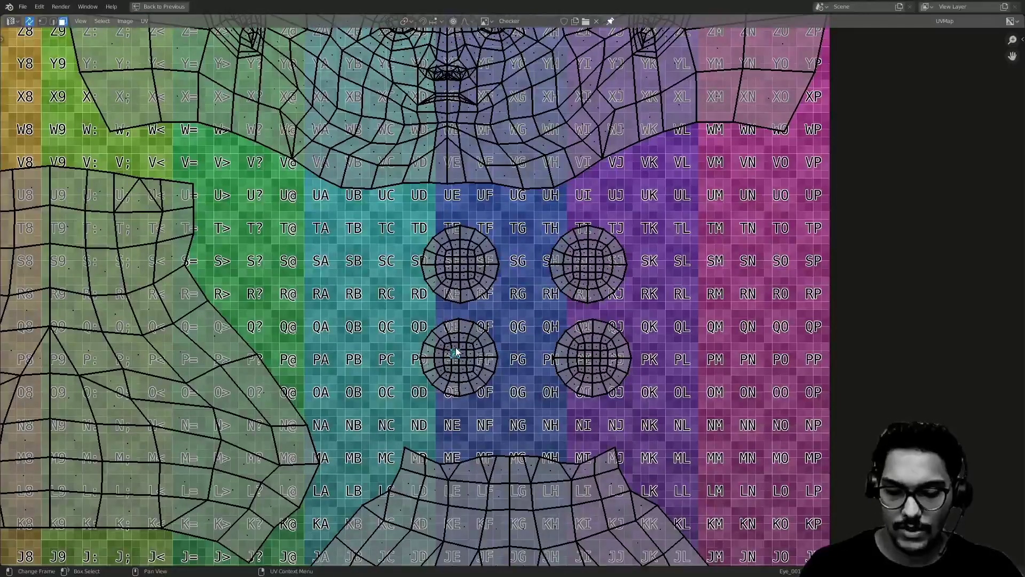
{"action": "key", "text": "l"}
{"action": "key", "text": "l"}
{"action": "key", "text": "g"}
{"action": "left_click", "coordinate": [586, 370]}
{"action": "middle_click_drag", "start_coordinate": [572, 303], "coordinate": [481, 246], "text": "ctrl"}
- Examine the complete UV layout, selecting the head island and the left and right pairs of eye islands
{"action": "left_click", "coordinate": [504, 240]}
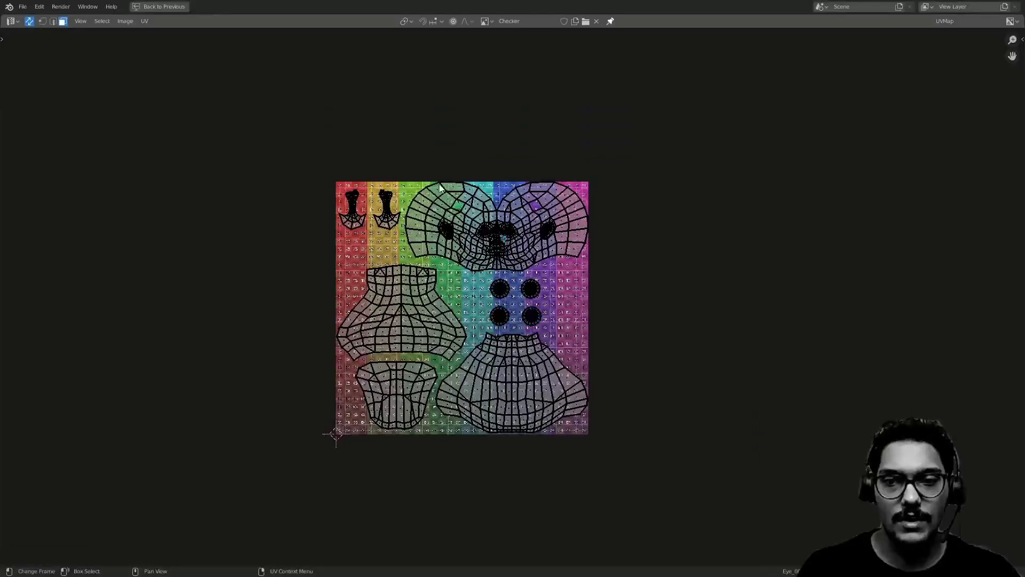
{"action": "left_click_drag", "start_coordinate": [423, 154], "coordinate": [672, 269]}
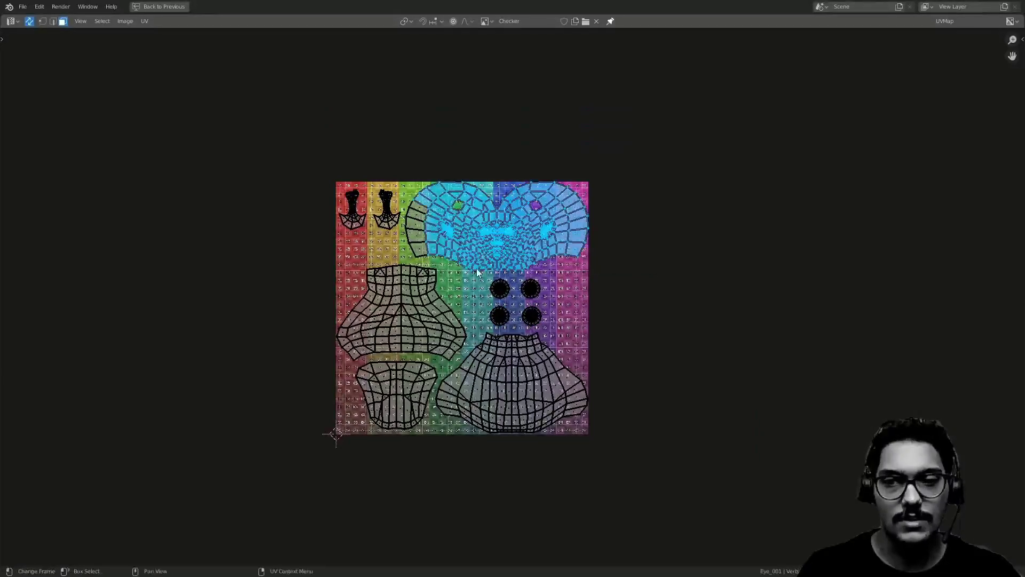
{"action": "middle_click_drag", "start_coordinate": [497, 279], "coordinate": [495, 255], "text": "ctrl"}
{"action": "middle_click_drag", "start_coordinate": [382, 250], "coordinate": [512, 281]}
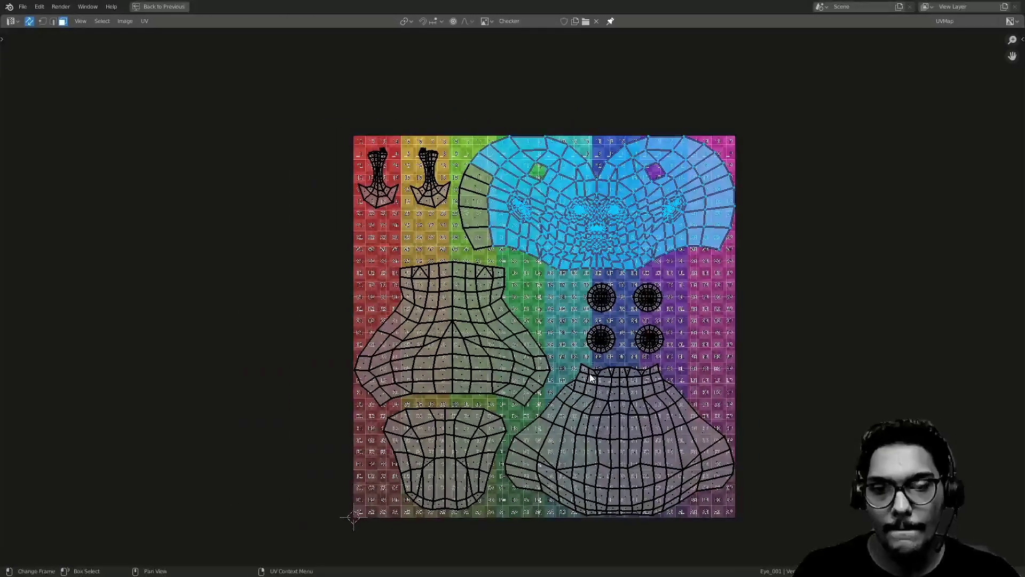
{"action": "middle_click_drag", "start_coordinate": [593, 375], "coordinate": [523, 356]}
{"action": "middle_click_drag", "start_coordinate": [544, 294], "coordinate": [554, 251], "text": "ctrl"}
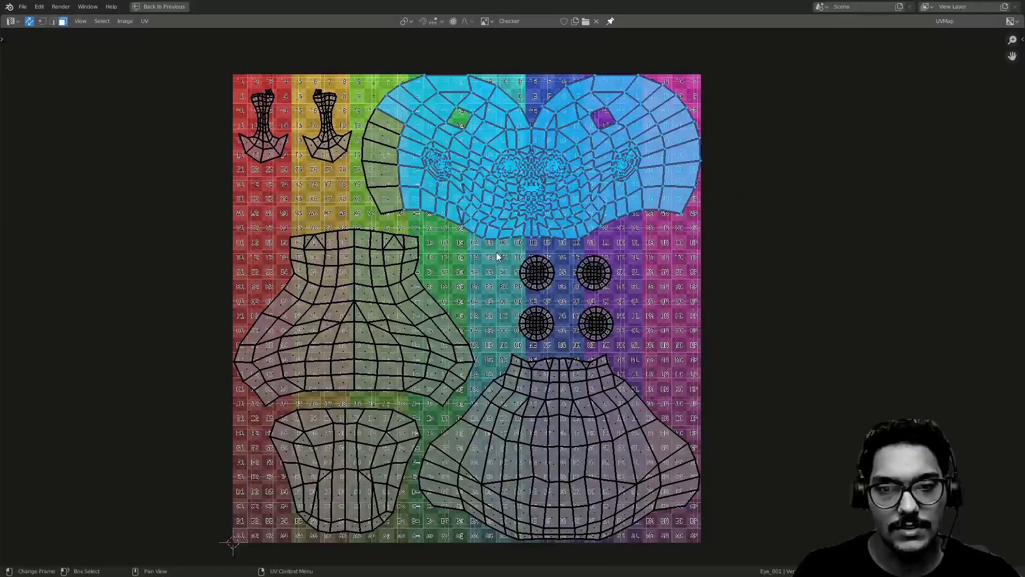
{"action": "left_click_drag", "start_coordinate": [500, 250], "coordinate": [568, 345]}
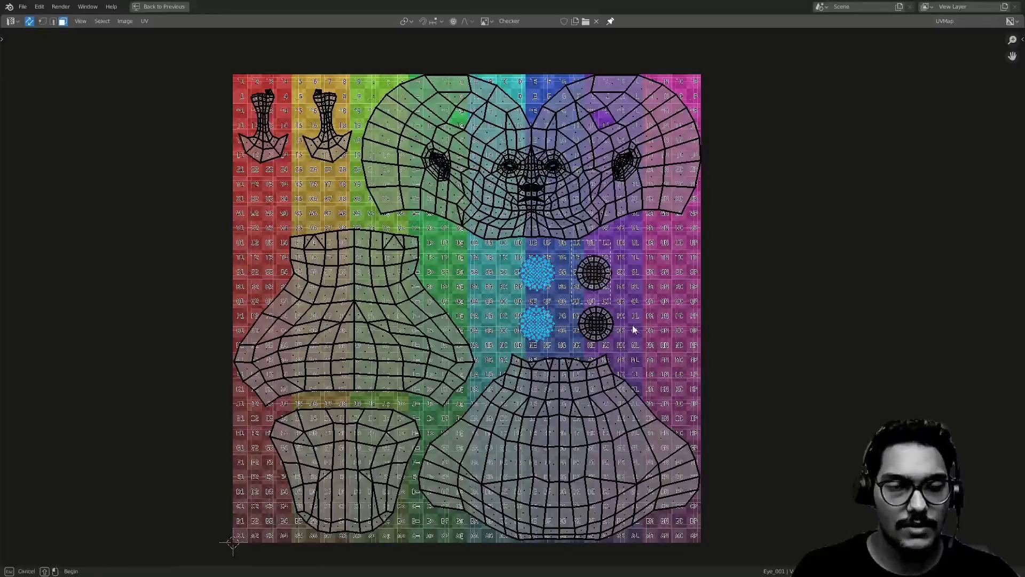
{"action": "left_click_drag", "start_coordinate": [618, 312], "coordinate": [686, 351]}
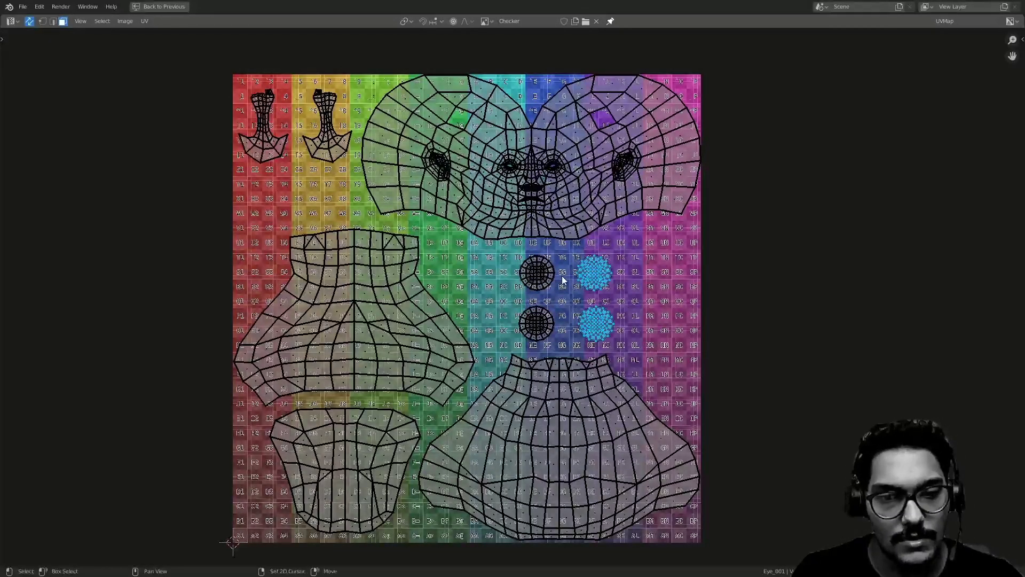
- Inspect the spacing between the head, torso and eye UV islands across the layout
{"action": "scroll", "coordinate": [561, 192], "scroll_direction": "down", "scroll_amount": 5, "text": "shift"}
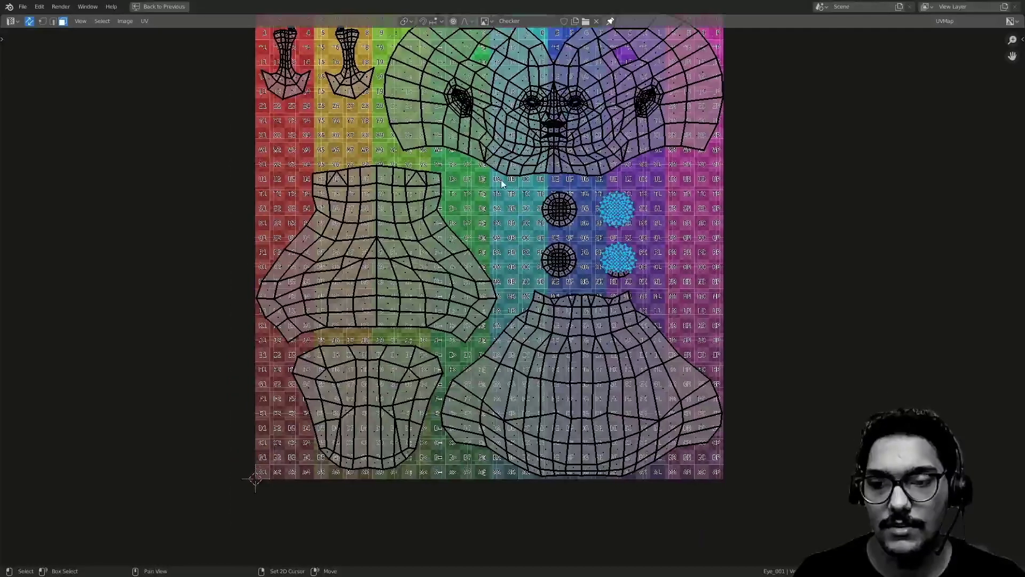
{"action": "scroll", "coordinate": [507, 244], "scroll_direction": "right", "scroll_amount": 5, "text": "ctrl"}
{"action": "left_click_drag", "start_coordinate": [496, 224], "coordinate": [414, 182]}
{"action": "left_click_drag", "start_coordinate": [416, 238], "coordinate": [525, 278]}
{"action": "middle_click_drag", "start_coordinate": [491, 263], "coordinate": [520, 336]}
{"action": "middle_click_drag", "start_coordinate": [521, 336], "coordinate": [521, 249], "text": "ctrl"}
{"action": "left_click_drag", "start_coordinate": [500, 226], "coordinate": [614, 303]}
{"action": "scroll", "coordinate": [552, 255], "scroll_direction": "down", "scroll_amount": 5}
{"action": "scroll", "coordinate": [497, 307], "scroll_direction": "down", "scroll_amount": 2}
{"action": "scroll", "coordinate": [427, 251], "scroll_direction": "up", "scroll_amount": 2}
{"action": "key", "text": "ctrl+space"}
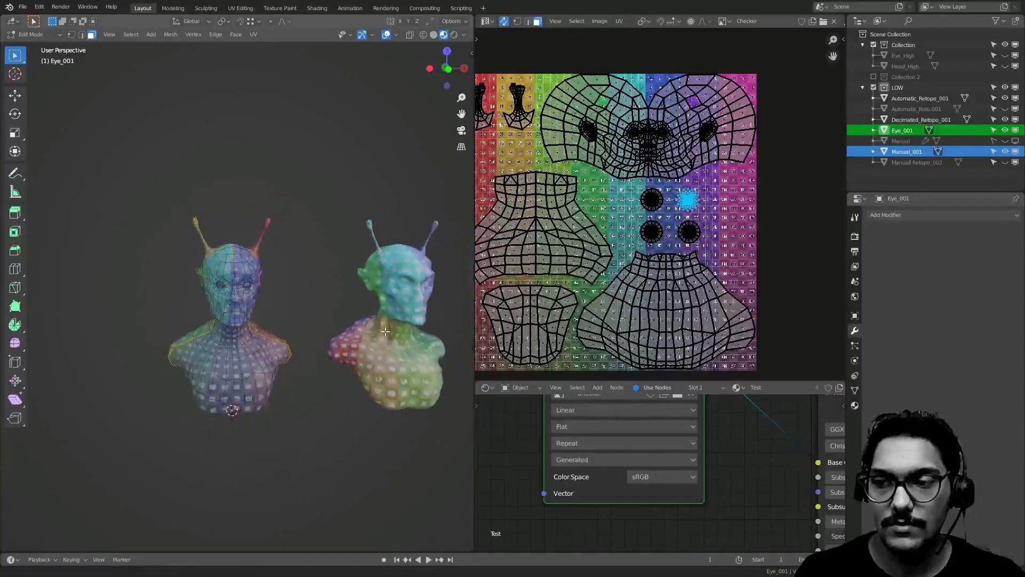
- Switch editing from the eyes to the manually retopologised bust and select the faces around its chin
{"action": "key", "text": "Tab"}
{"action": "middle_click_drag", "start_coordinate": [134, 287], "coordinate": [184, 292]}
{"action": "middle_click_drag", "start_coordinate": [240, 300], "coordinate": [295, 315], "text": "shift"}
{"action": "scroll", "coordinate": [320, 304], "scroll_direction": "up", "scroll_amount": 5}
{"action": "left_click", "coordinate": [354, 293]}
{"action": "middle_click_drag", "start_coordinate": [354, 293], "coordinate": [304, 214]}
{"action": "key", "text": "ctrl+space"}
{"action": "middle_click_drag", "start_coordinate": [367, 284], "coordinate": [584, 312]}
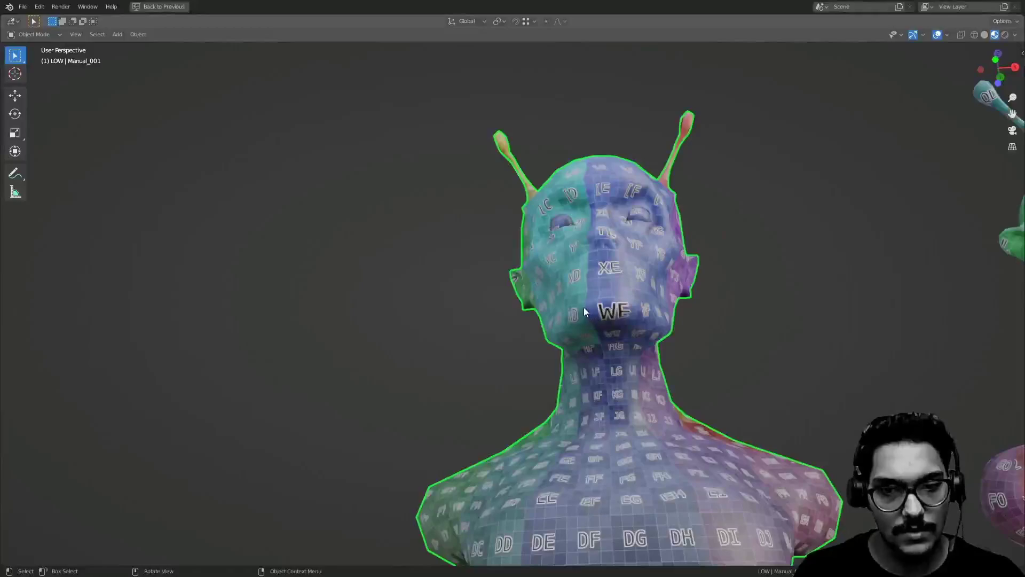
{"action": "key", "text": "Tab"}
{"action": "left_click_drag", "start_coordinate": [641, 333], "coordinate": [642, 336]}
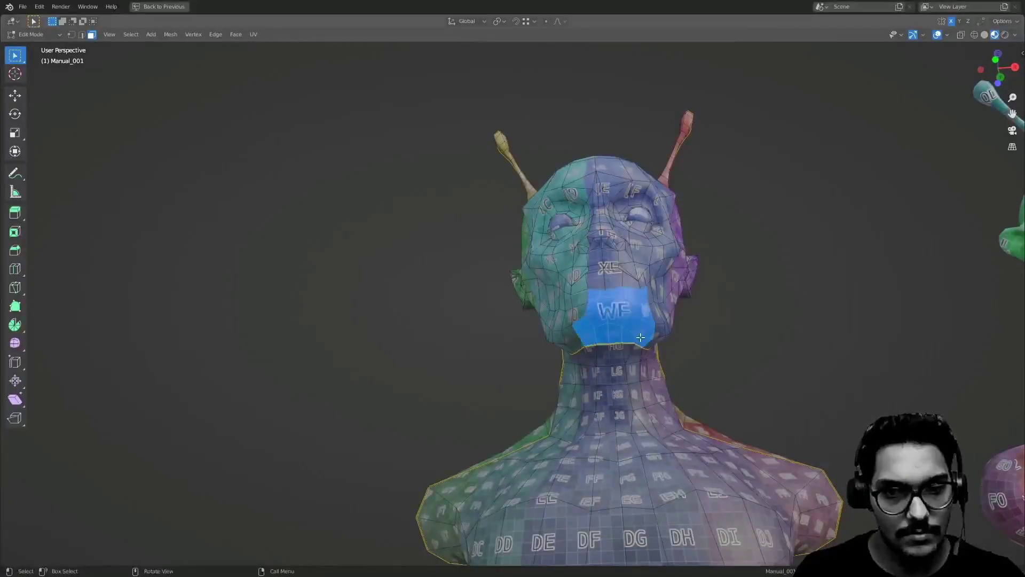
{"action": "key", "text": "ctrl+space"}
{"action": "scroll", "coordinate": [629, 275], "scroll_direction": "up", "scroll_amount": 6}
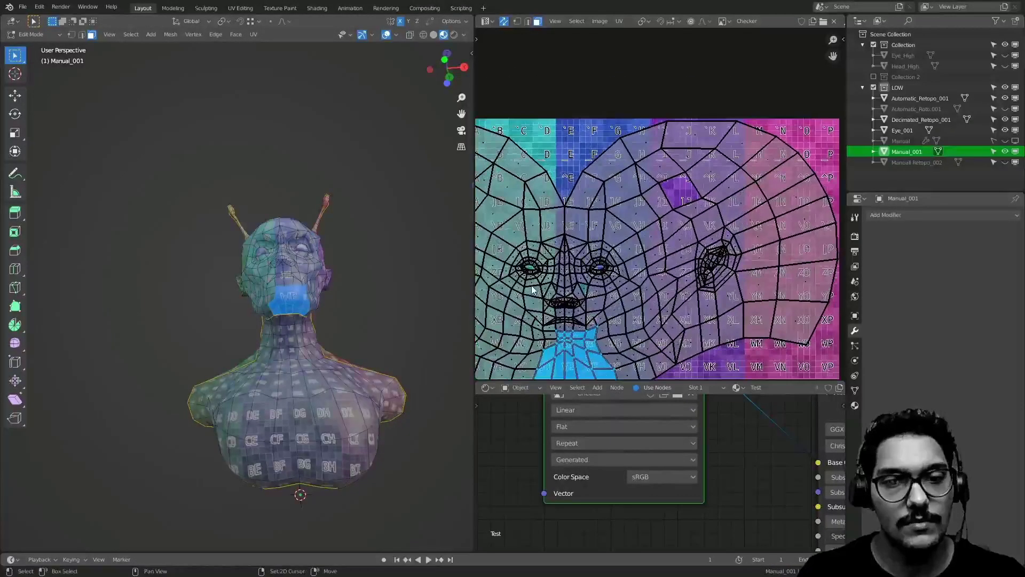
- Select the small group of central chin faces below the mouth and apply Minimize Stretch to their UVs
{"action": "left_click_drag", "start_coordinate": [566, 238], "coordinate": [641, 289]}
{"action": "middle_click_drag", "start_coordinate": [640, 289], "coordinate": [664, 260]}
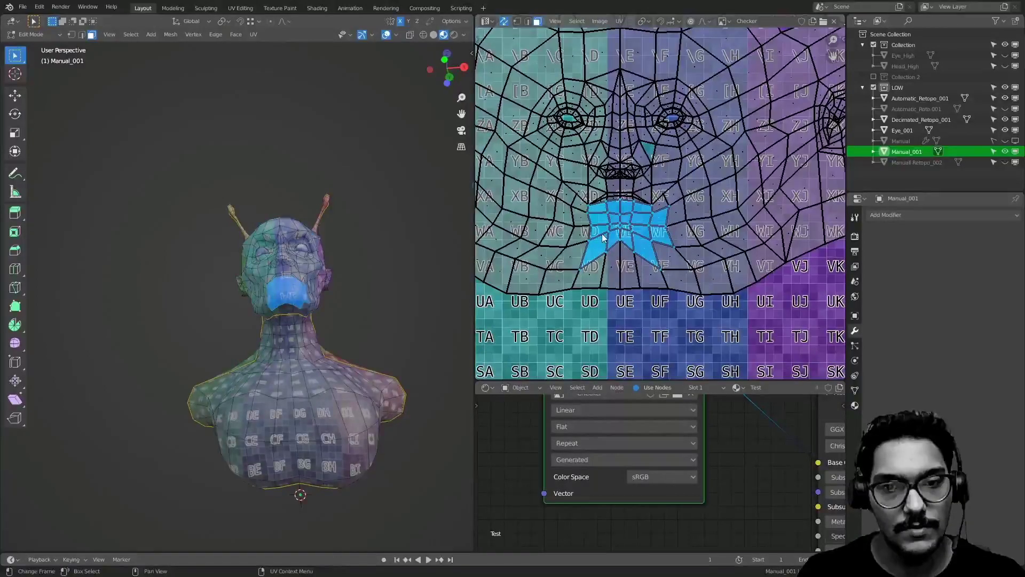
{"action": "left_click", "coordinate": [603, 233]}
{"action": "left_click_drag", "start_coordinate": [630, 229], "coordinate": [631, 231]}
{"action": "middle_click_drag", "start_coordinate": [344, 343], "coordinate": [295, 248], "text": "ctrl"}
{"action": "middle_click_drag", "start_coordinate": [618, 225], "coordinate": [627, 186], "text": "ctrl"}
{"action": "left_click_drag", "start_coordinate": [589, 239], "coordinate": [627, 264], "text": "shift"}
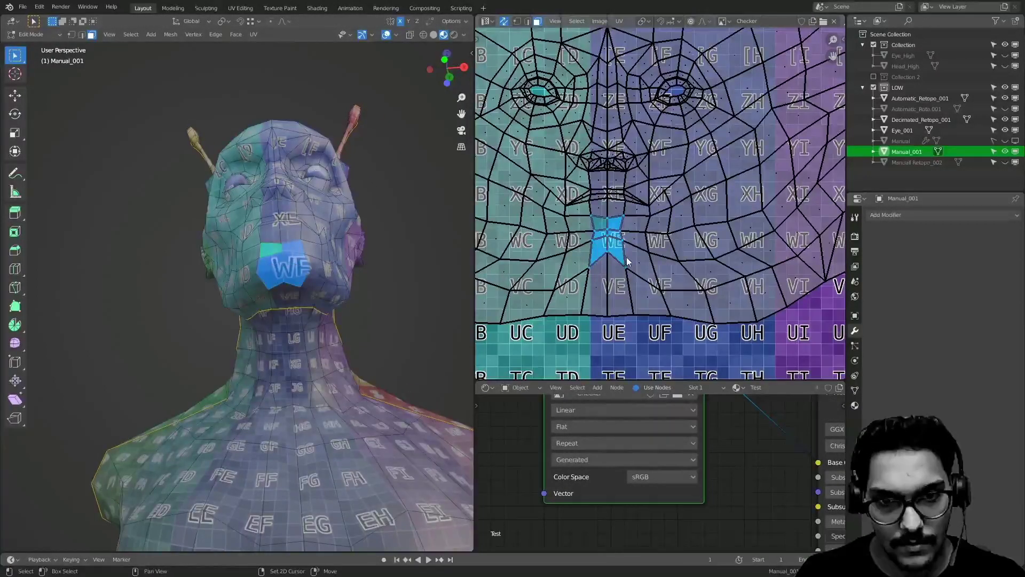
{"action": "middle_click_drag", "start_coordinate": [608, 217], "coordinate": [620, 199]}
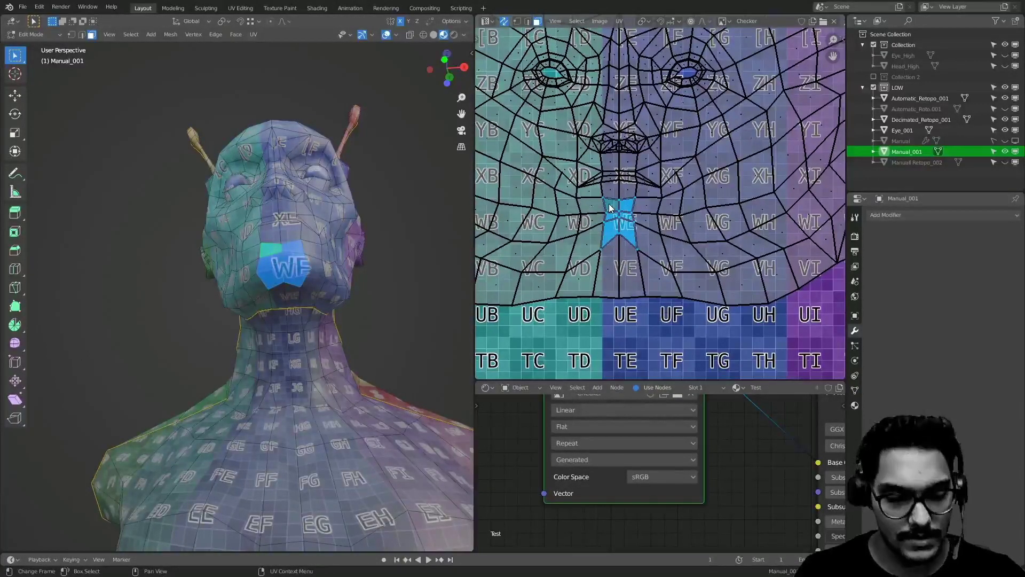
{"action": "left_click", "coordinate": [620, 21]}
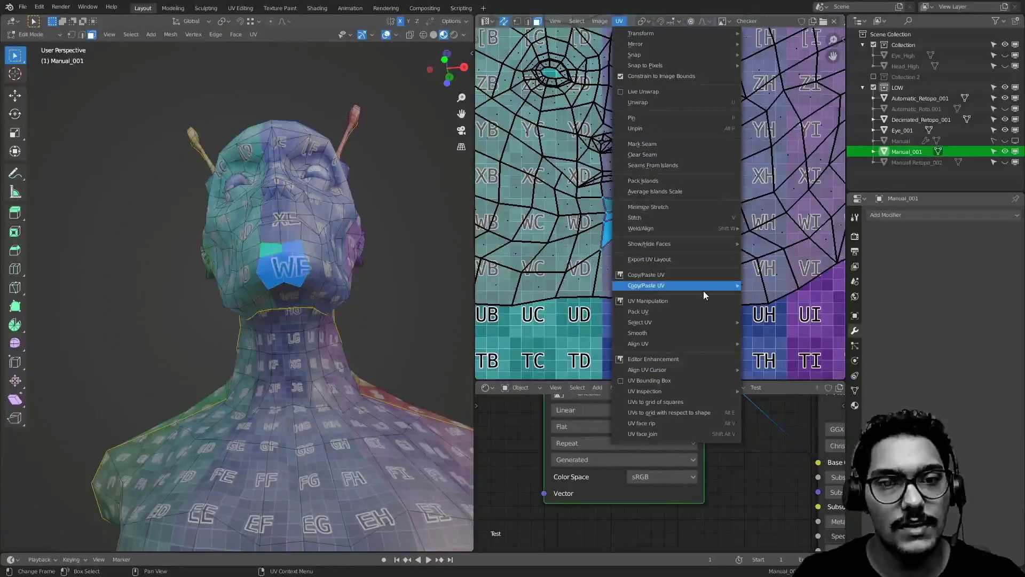
{"action": "left_click", "coordinate": [695, 207]}
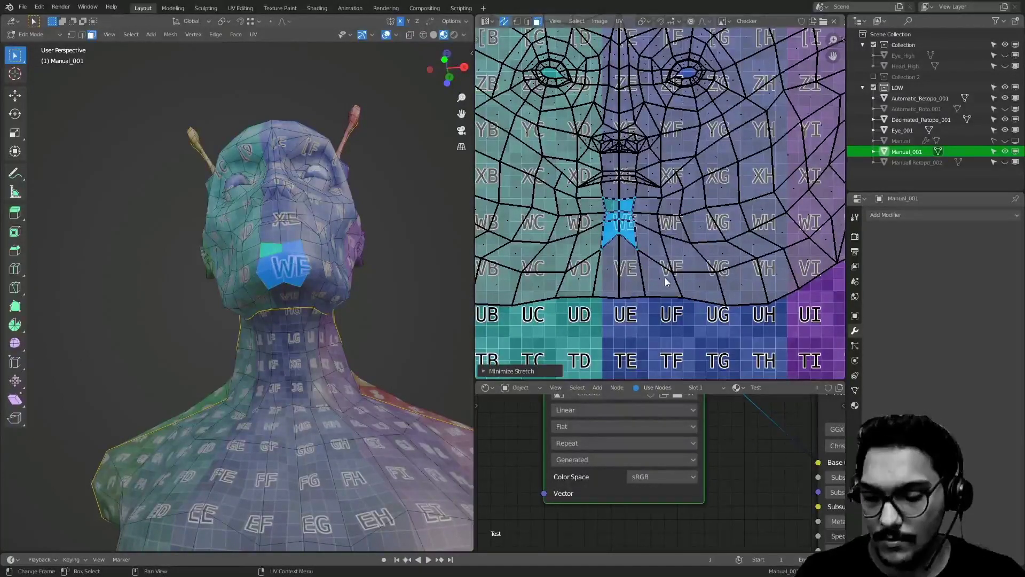
- Select a wider patch of chin faces from below the mouth to the jaw edge and apply Minimize Stretch to it
{"action": "left_click", "coordinate": [637, 258]}
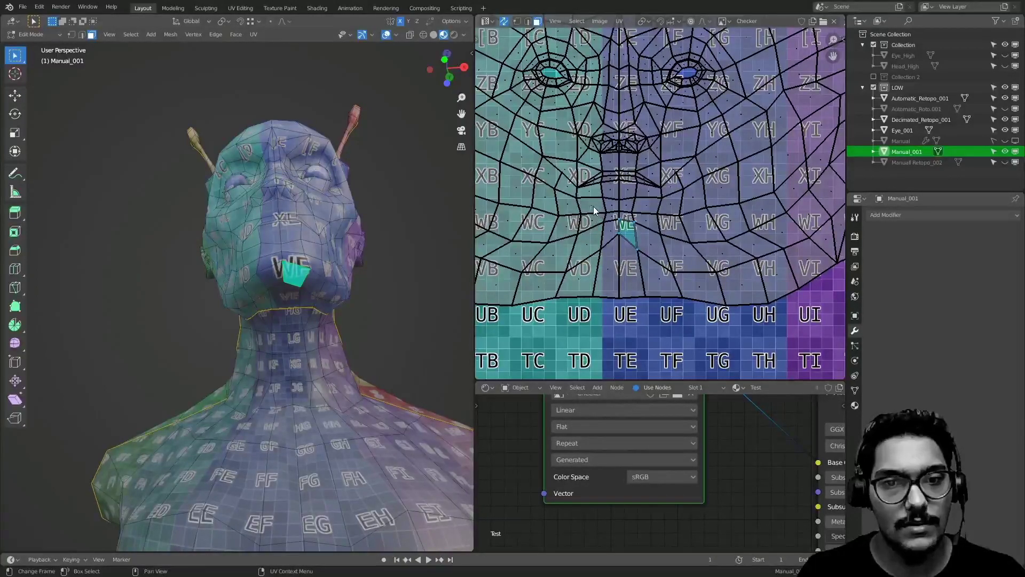
{"action": "left_click_drag", "start_coordinate": [593, 206], "coordinate": [654, 289]}
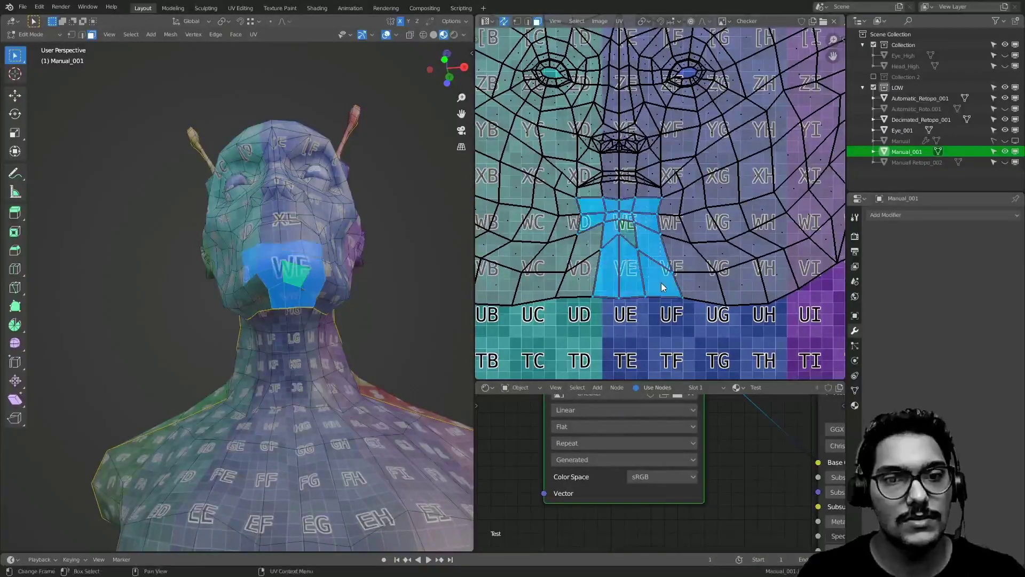
{"action": "left_click", "coordinate": [601, 208]}
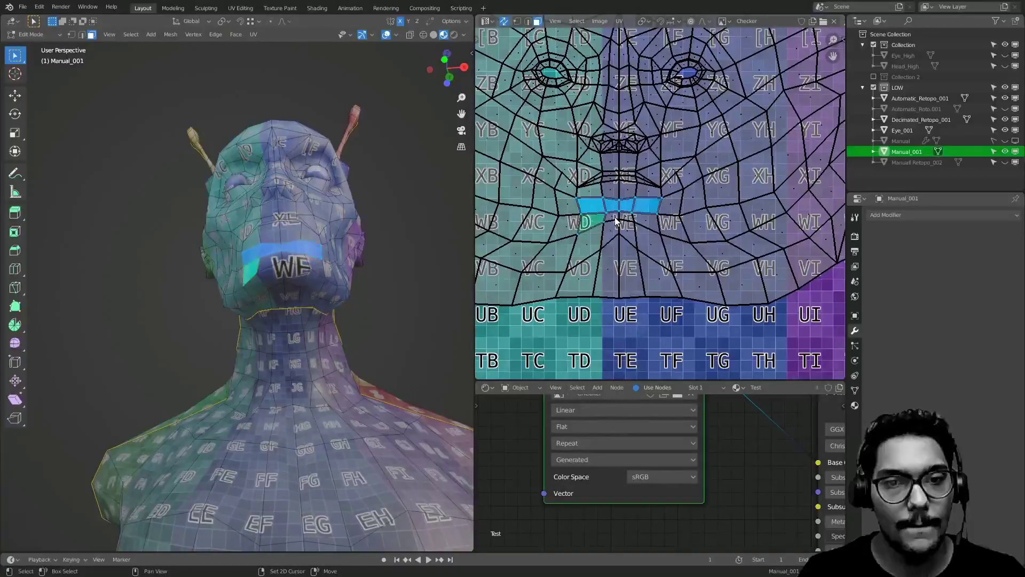
{"action": "left_click", "coordinate": [647, 272], "text": "shift"}
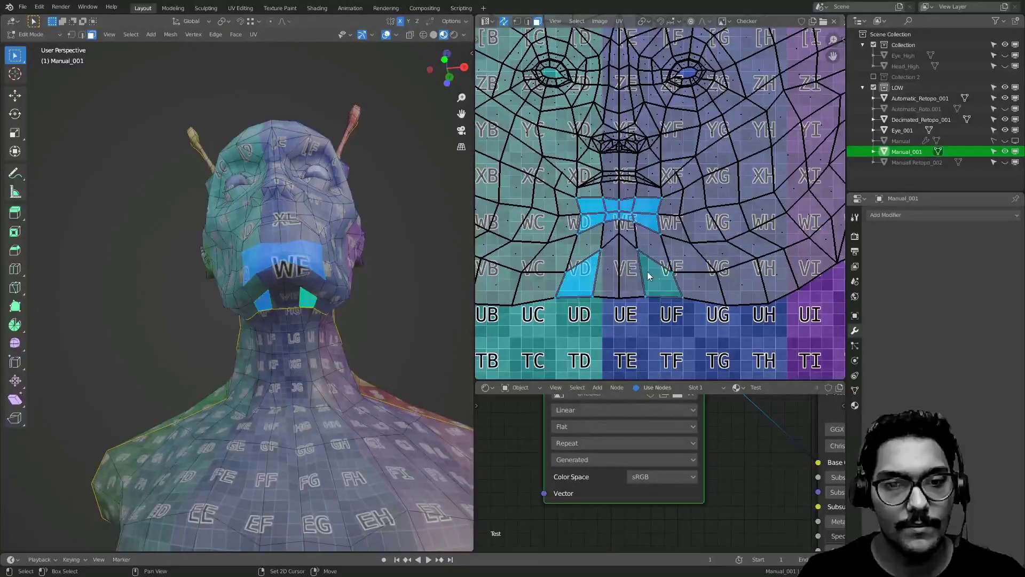
{"action": "left_click", "coordinate": [647, 243], "text": "shift"}
{"action": "left_click", "coordinate": [591, 231], "text": "shift"}
{"action": "left_click", "coordinate": [601, 228], "text": "shift"}
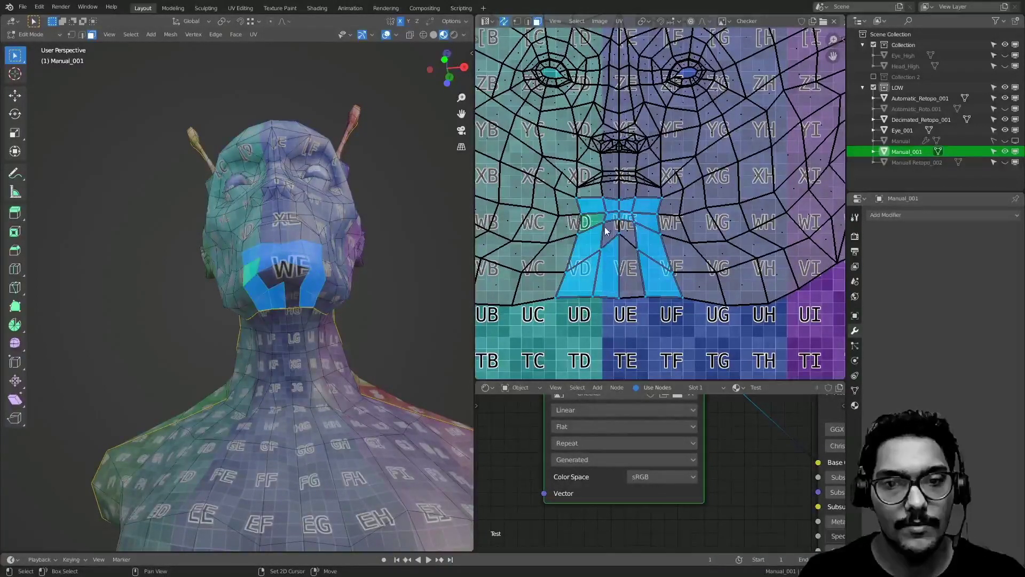
{"action": "left_click", "coordinate": [611, 231], "text": "shift"}
{"action": "left_click", "coordinate": [629, 274], "text": "shift"}
{"action": "middle_click_drag", "start_coordinate": [651, 224], "coordinate": [671, 220]}
{"action": "left_click", "coordinate": [619, 21]}
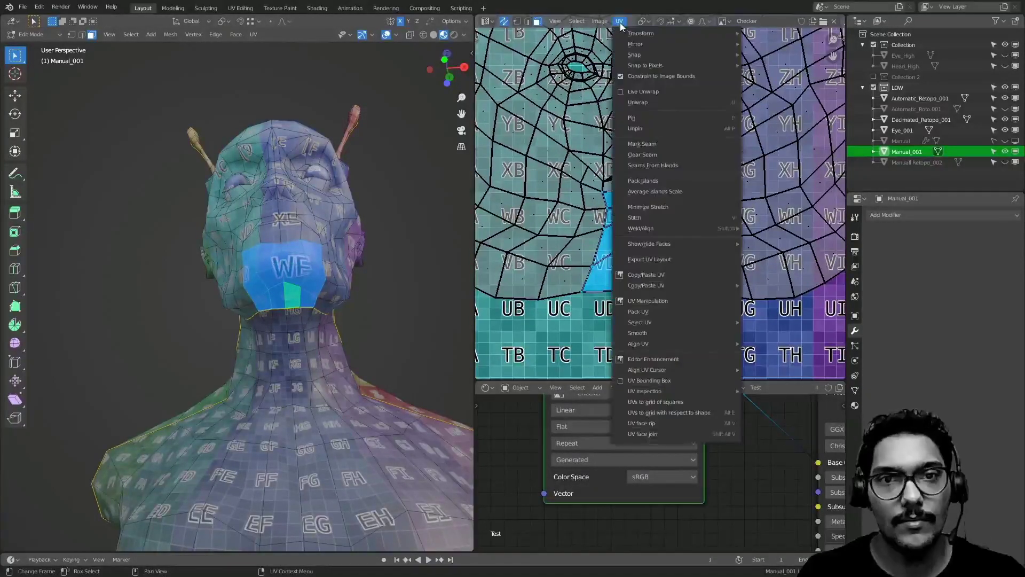
{"action": "left_click", "coordinate": [700, 208]}
- Examine the checker pattern on the bust's chin from the side, below and front
{"action": "middle_click_drag", "start_coordinate": [315, 257], "coordinate": [180, 181]}
{"action": "key", "text": "alt+a"}
{"action": "left_click_drag", "start_coordinate": [692, 255], "coordinate": [611, 211]}
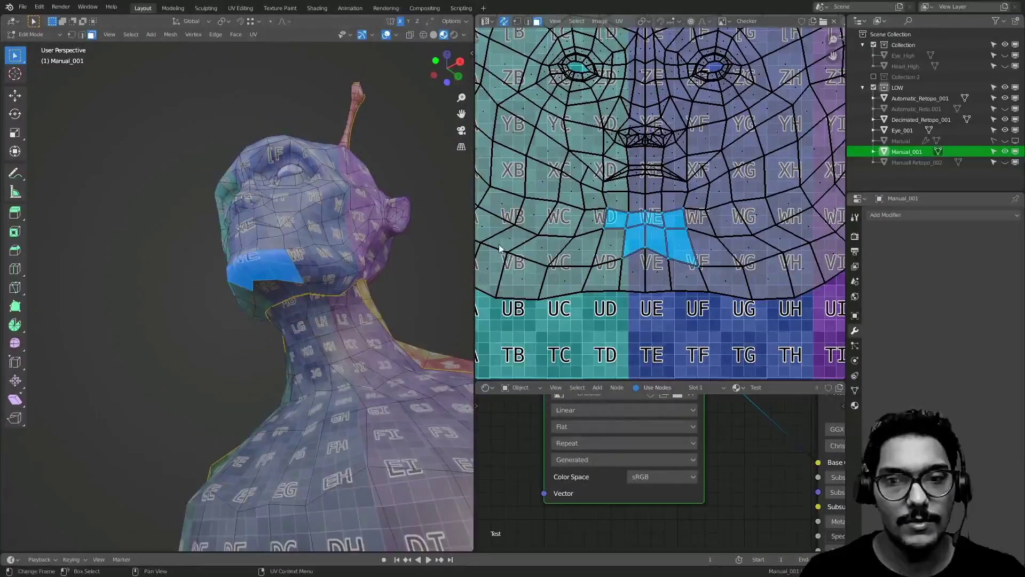
{"action": "middle_click_drag", "start_coordinate": [326, 262], "coordinate": [366, 300]}
{"action": "scroll", "coordinate": [320, 299], "scroll_direction": "up", "scroll_amount": 2}
{"action": "middle_click_drag", "start_coordinate": [270, 288], "coordinate": [292, 302]}
{"action": "left_click", "coordinate": [240, 224]}
{"action": "middle_click_drag", "start_coordinate": [240, 225], "coordinate": [470, 281]}
{"action": "scroll", "coordinate": [345, 255], "scroll_direction": "down", "scroll_amount": 4}
- Return to Object Mode, select the bust together with its eyes, and edit both with all their UV islands selected
{"action": "key", "text": "ctrl+Tab"}
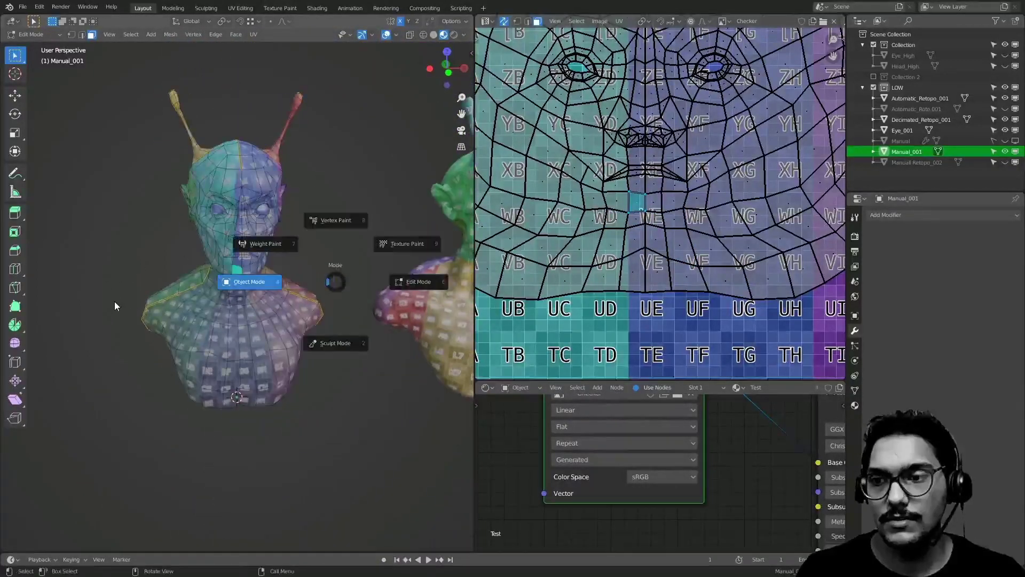
{"action": "left_click", "coordinate": [115, 302]}
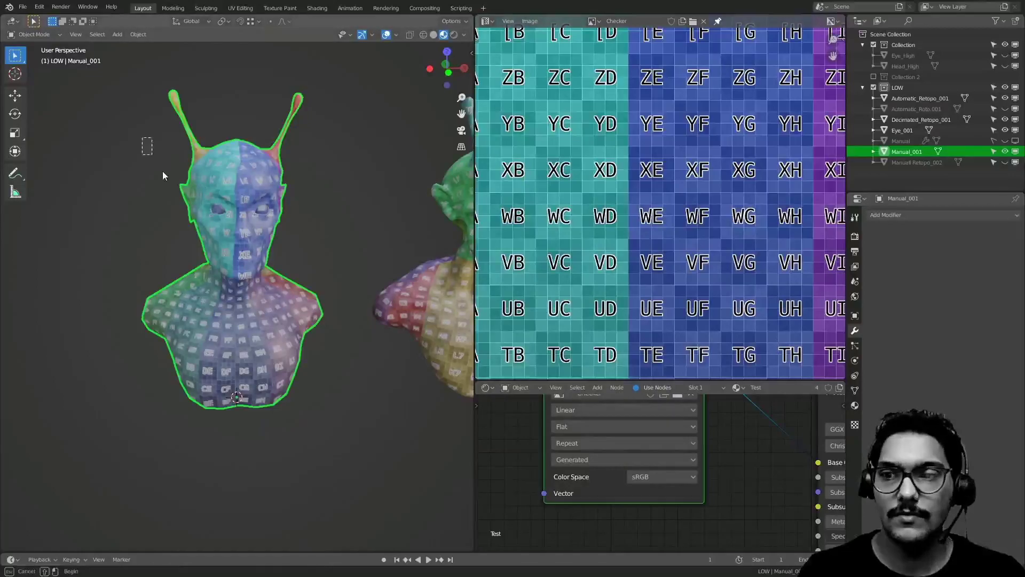
{"action": "left_click_drag", "start_coordinate": [152, 155], "coordinate": [336, 422]}
{"action": "key", "text": "Tab"}
{"action": "scroll", "coordinate": [721, 219], "scroll_direction": "down", "scroll_amount": 6}
{"action": "middle_click_drag", "start_coordinate": [676, 307], "coordinate": [651, 336]}
{"action": "left_click", "coordinate": [732, 254]}
{"action": "middle_click_drag", "start_coordinate": [559, 202], "coordinate": [611, 177]}
{"action": "left_click_drag", "start_coordinate": [651, 255], "coordinate": [802, 364]}
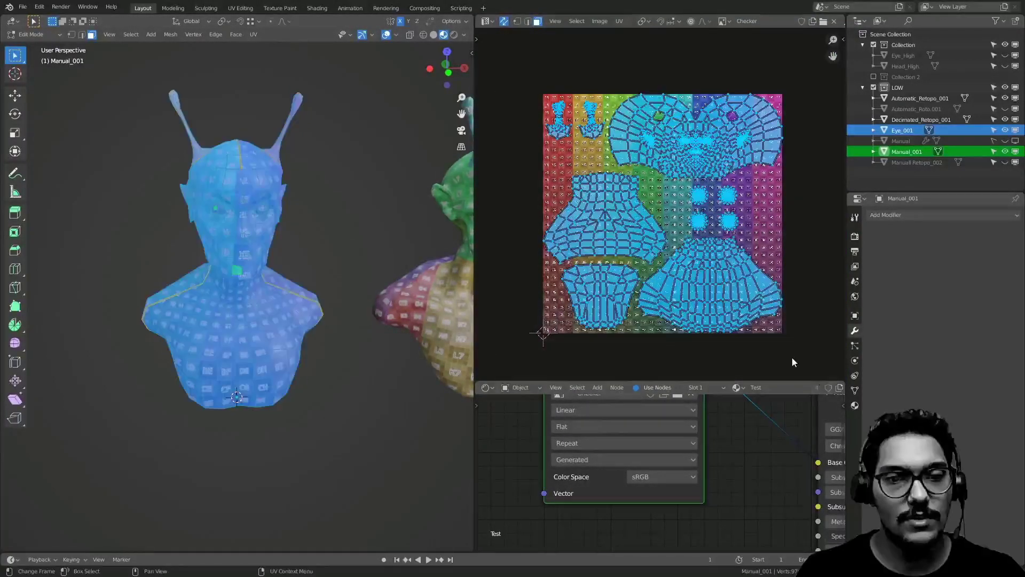
- Select the two left-hand torso UV islands and move them slightly right along X, away from the tile border
{"action": "scroll", "coordinate": [618, 226], "scroll_direction": "up", "scroll_amount": 6}
{"action": "middle_click_drag", "start_coordinate": [618, 226], "coordinate": [812, 186]}
{"action": "scroll", "coordinate": [812, 186], "scroll_direction": "down", "scroll_amount": 3}
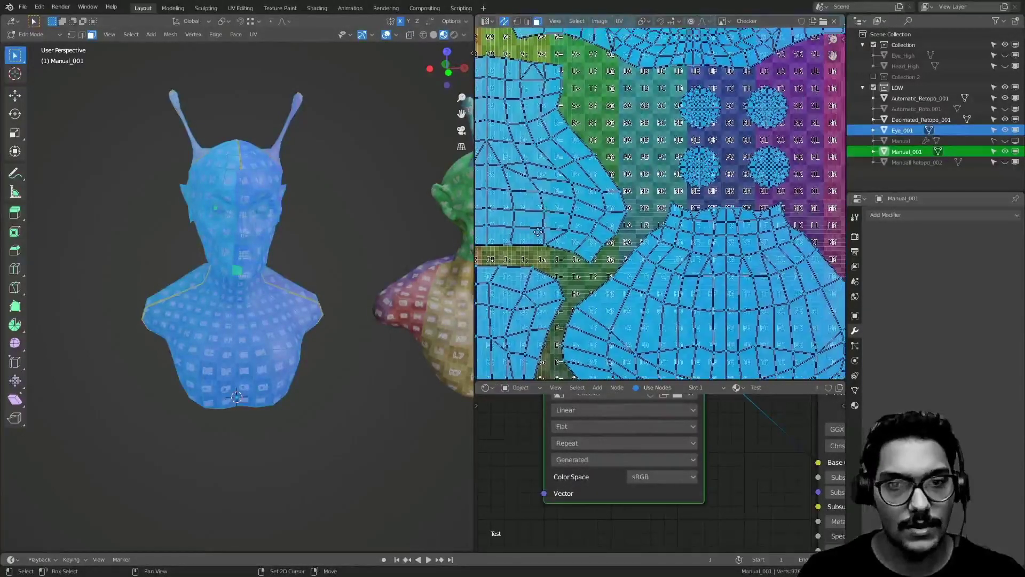
{"action": "key", "text": "ctrl+space"}
{"action": "scroll", "coordinate": [471, 257], "scroll_direction": "up", "scroll_amount": 3}
{"action": "left_click", "coordinate": [439, 256]}
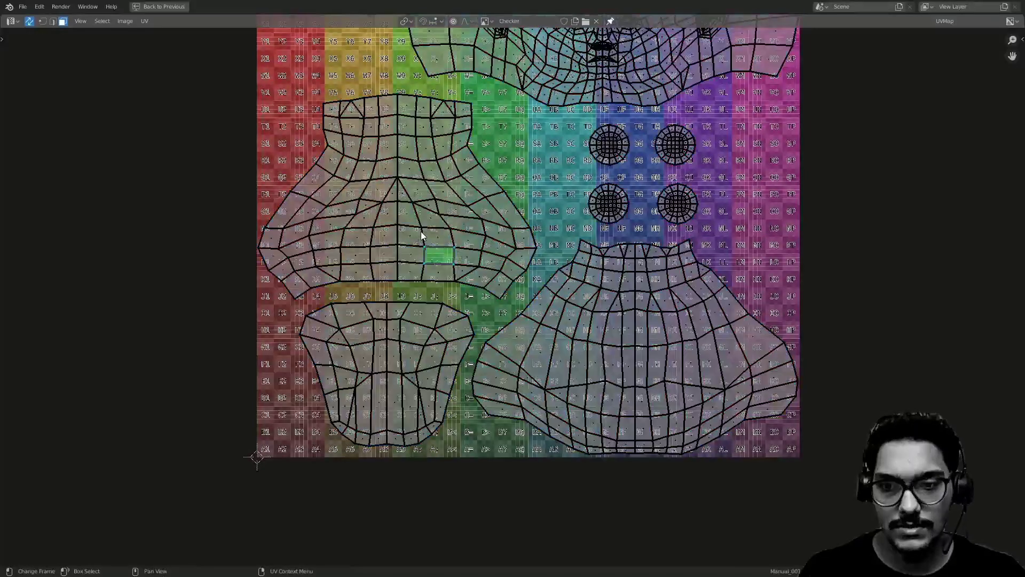
{"action": "key", "text": "l"}
{"action": "key", "text": "l"}
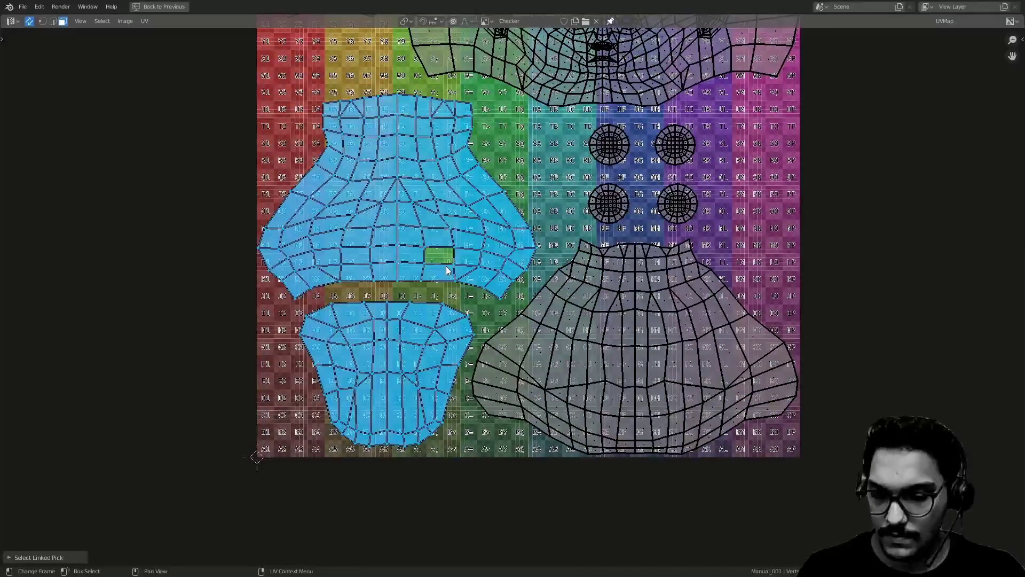
{"action": "key", "text": "g"}
{"action": "key", "text": "x"}
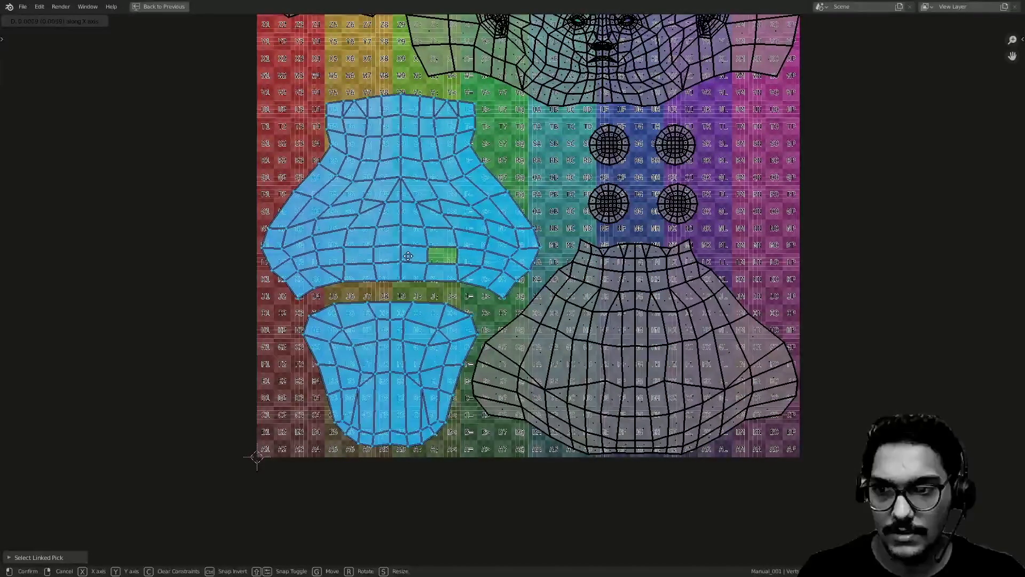
{"action": "left_click", "coordinate": [401, 258]}
- Select the right-hand torso UV island and move it slightly left along X and up along Y, away from the tile borders
{"action": "left_click", "coordinate": [631, 340]}
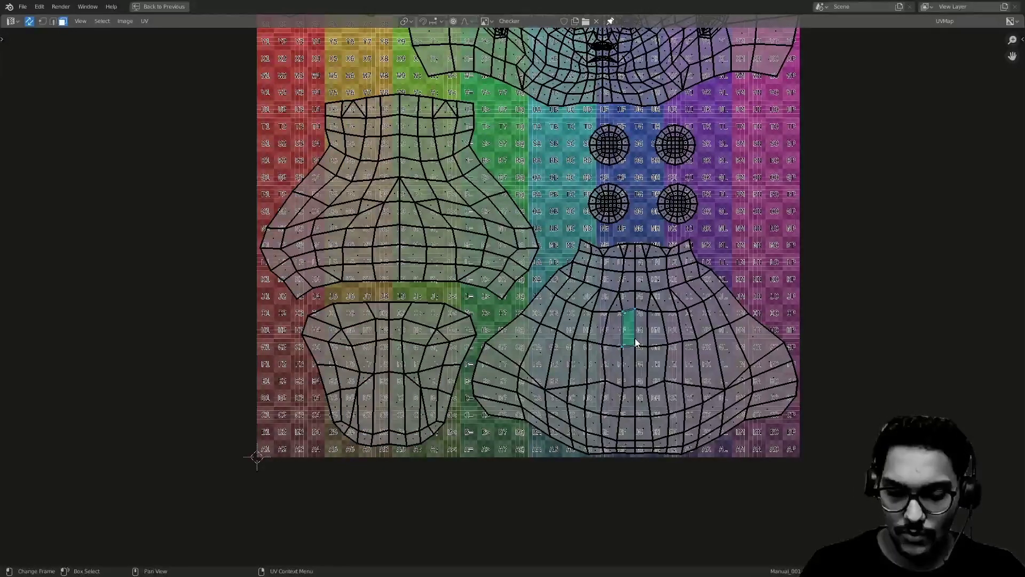
{"action": "key", "text": "l"}
{"action": "key", "text": "g"}
{"action": "key", "text": "x"}
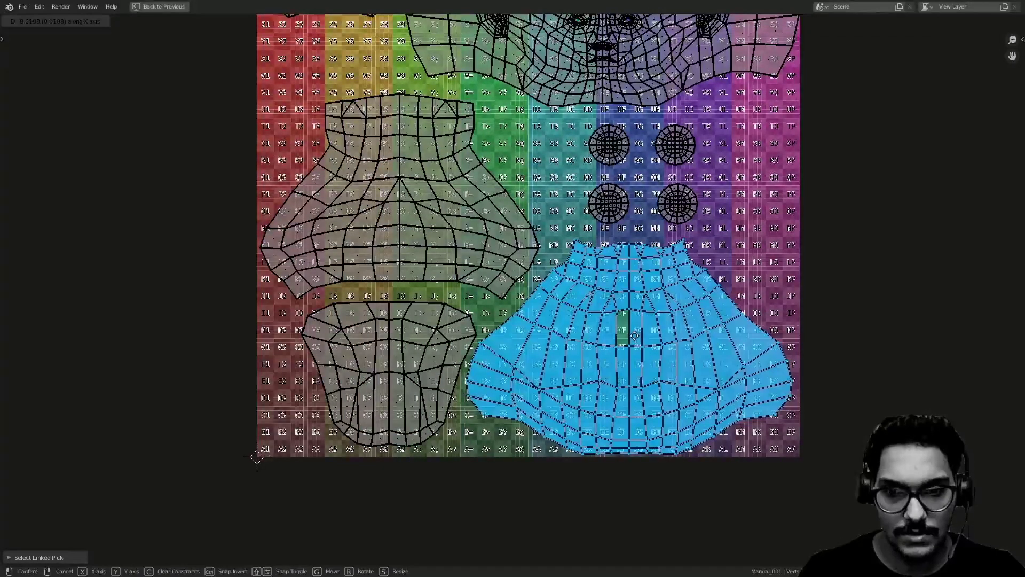
{"action": "left_click", "coordinate": [634, 335]}
{"action": "key", "text": "g"}
{"action": "key", "text": "x"}
{"action": "left_click", "coordinate": [644, 335]}
{"action": "key", "text": "g"}
{"action": "key", "text": "y"}
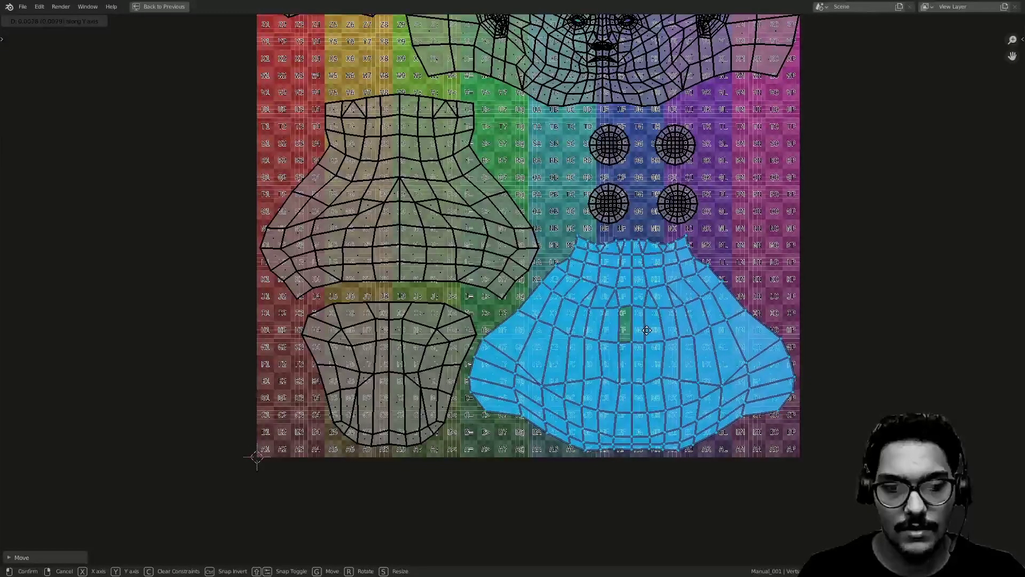
{"action": "left_click", "coordinate": [648, 336]}
- Select the head UV island and move it slightly down and left, away from the tile borders
{"action": "middle_click_drag", "start_coordinate": [540, 214], "coordinate": [499, 387]}
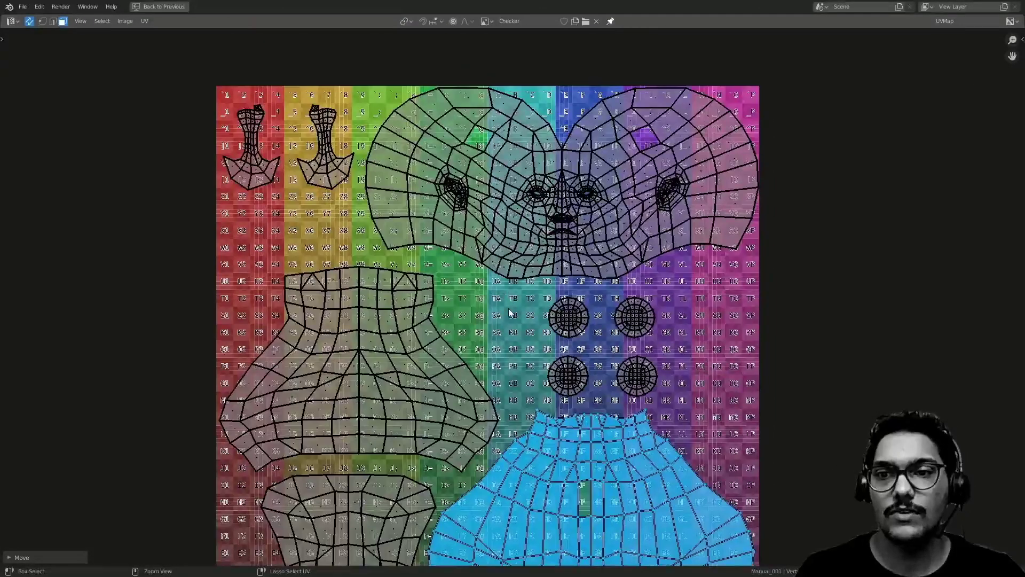
{"action": "middle_click_drag", "start_coordinate": [506, 198], "coordinate": [540, 270]}
{"action": "left_click", "coordinate": [572, 238]}
{"action": "key", "text": "l"}
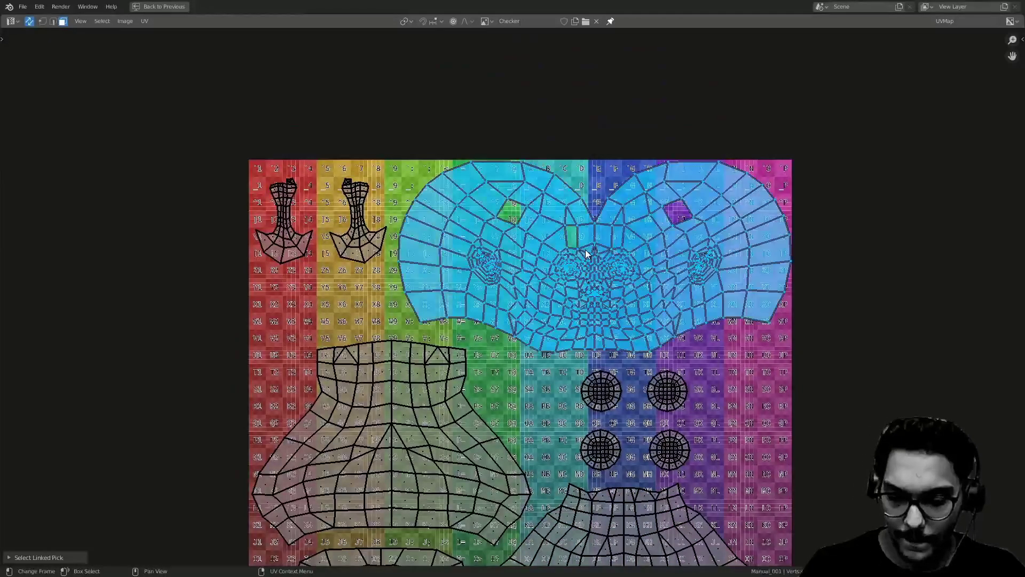
{"action": "key", "text": "g"}
{"action": "key", "text": "y"}
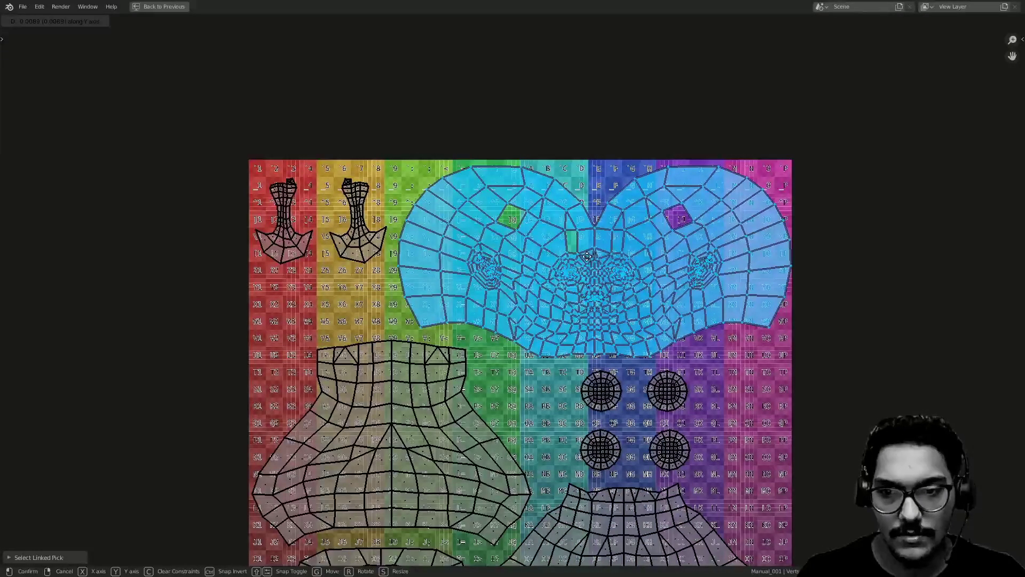
{"action": "left_click", "coordinate": [588, 259]}
{"action": "key", "text": "g"}
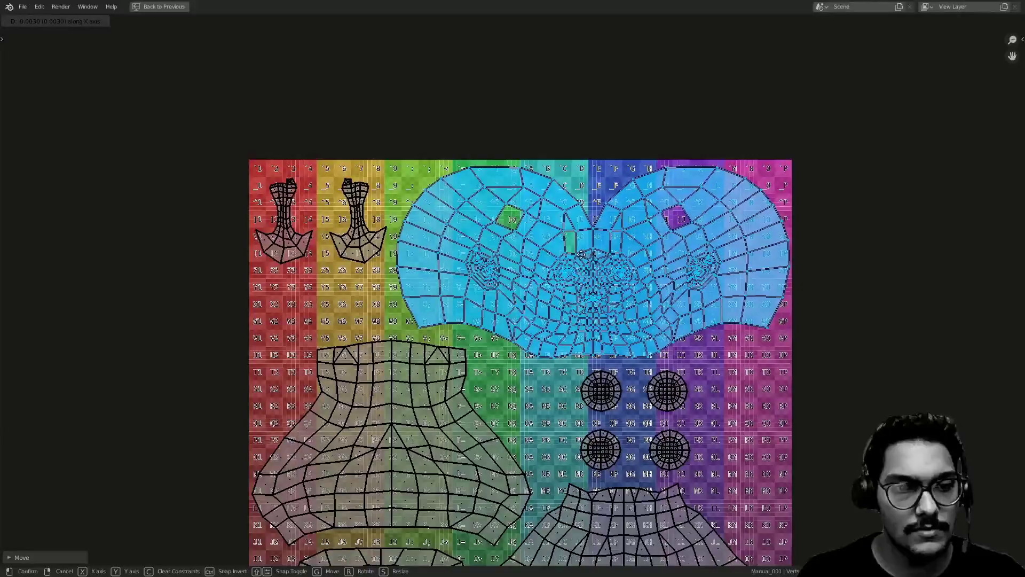
{"action": "left_click", "coordinate": [571, 256]}
{"action": "key", "text": "g"}
{"action": "key", "text": "y"}
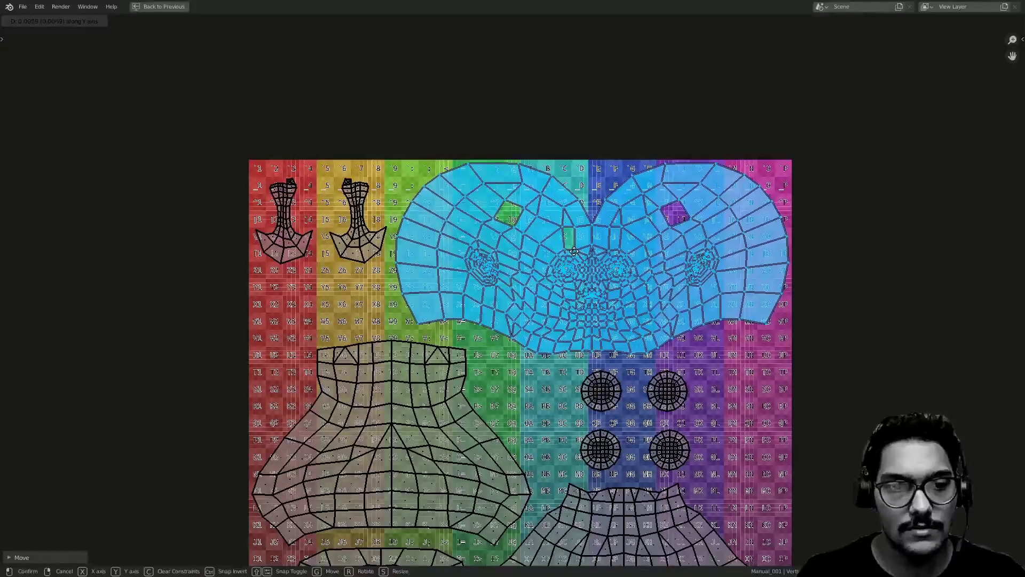
{"action": "left_click", "coordinate": [574, 253]}
- Inspect the margins around the antenna, head and torso UV islands
{"action": "middle_click_drag", "start_coordinate": [492, 390], "coordinate": [526, 283]}
{"action": "middle_click_drag", "start_coordinate": [526, 281], "coordinate": [515, 247], "text": "ctrl"}
{"action": "middle_click_drag", "start_coordinate": [413, 210], "coordinate": [495, 370]}
{"action": "middle_click_drag", "start_coordinate": [349, 309], "coordinate": [363, 226], "text": "ctrl"}
{"action": "middle_click_drag", "start_coordinate": [335, 268], "coordinate": [387, 220]}
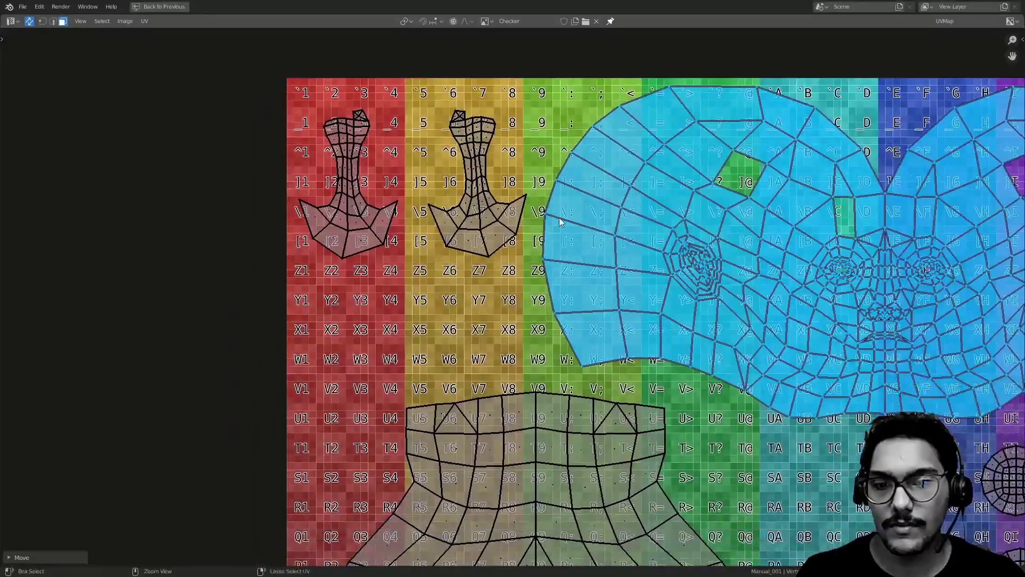
{"action": "middle_click_drag", "start_coordinate": [538, 208], "coordinate": [549, 299], "text": "ctrl"}
{"action": "middle_click_drag", "start_coordinate": [577, 492], "coordinate": [482, 413]}
{"action": "middle_click_drag", "start_coordinate": [593, 348], "coordinate": [654, 183], "text": "ctrl"}
- Return to Object Mode, deselect all objects and save the file
{"action": "key", "text": "ctrl+space"}
{"action": "middle_click_drag", "start_coordinate": [300, 262], "coordinate": [308, 324], "text": "ctrl"}
{"action": "key", "text": "Tab"}
{"action": "key", "text": "alt+a"}
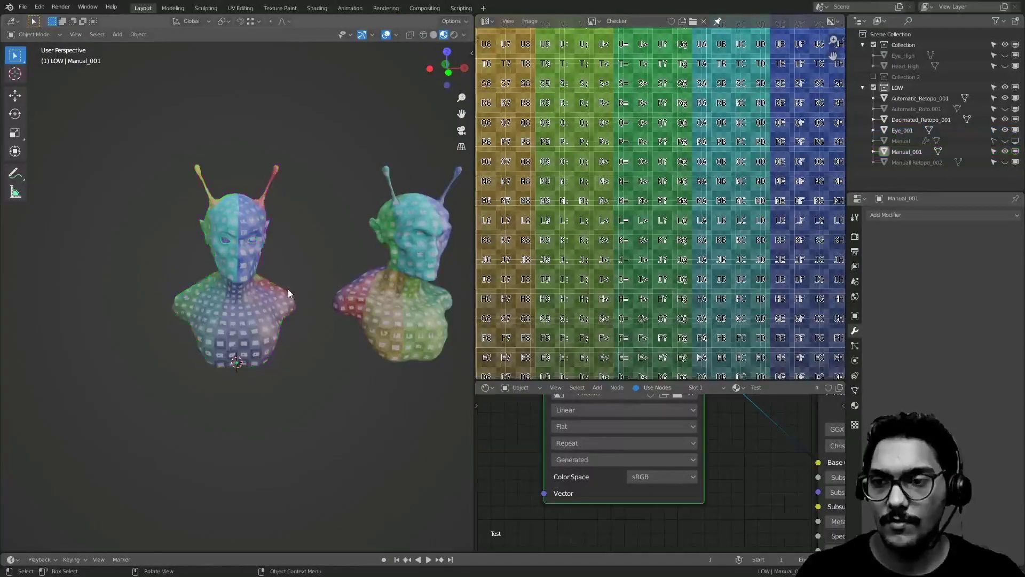
{"action": "key", "text": "ctrl+s"}
- Bring all three retopologised busts into view and select the Automatic_Retopo_001 bust in the middle
{"action": "left_click", "coordinate": [241, 244]}
{"action": "middle_click_drag", "start_coordinate": [330, 256], "coordinate": [293, 267], "text": "shift"}
{"action": "scroll", "coordinate": [258, 236], "scroll_direction": "down", "scroll_amount": 2}
{"action": "scroll", "coordinate": [213, 246], "scroll_direction": "down", "scroll_amount": 2}
{"action": "scroll", "coordinate": [213, 245], "scroll_direction": "up", "scroll_amount": 1}
{"action": "left_click", "coordinate": [268, 262]}
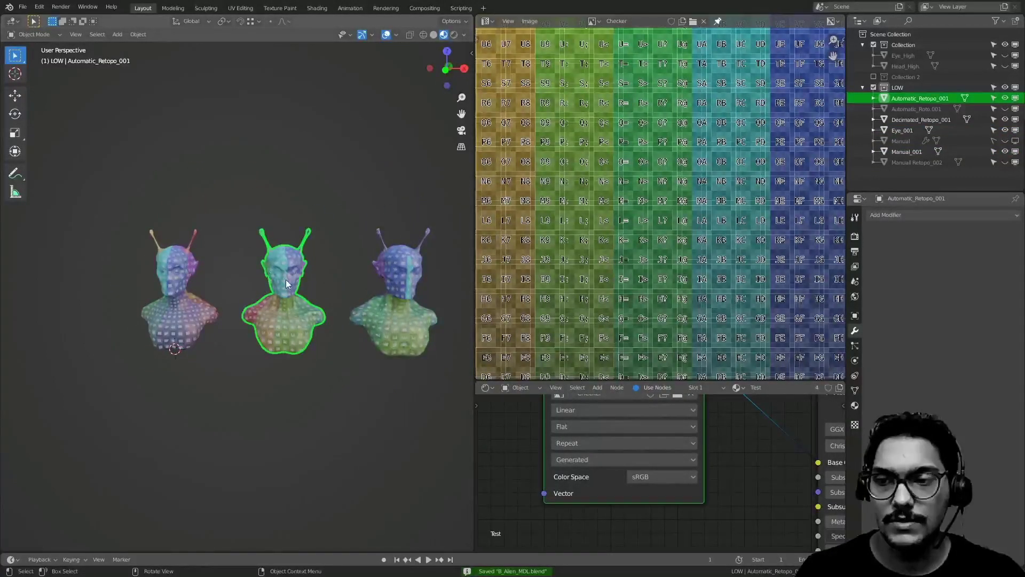
- Put the Automatic_Retopo_001 bust in Edit Mode and box-select part of it to examine its whole UV layout
{"action": "scroll", "coordinate": [264, 263], "scroll_direction": "up", "scroll_amount": 3}
{"action": "mouse_move", "coordinate": [266, 288]}
{"action": "middle_mouse_down"}
{"action": "mouse_move", "coordinate": [270, 265]}
{"action": "mouse_move", "coordinate": [238, 306]}
{"action": "mouse_move", "coordinate": [254, 298]}
{"action": "middle_mouse_up"}
{"action": "key", "text": "Tab"}
{"action": "left_click", "coordinate": [336, 265]}
{"action": "scroll", "coordinate": [239, 305], "scroll_direction": "down", "scroll_amount": 3}
{"action": "left_click_drag", "start_coordinate": [237, 267], "coordinate": [303, 435]}
{"action": "scroll", "coordinate": [621, 319], "scroll_direction": "down", "scroll_amount": 2}
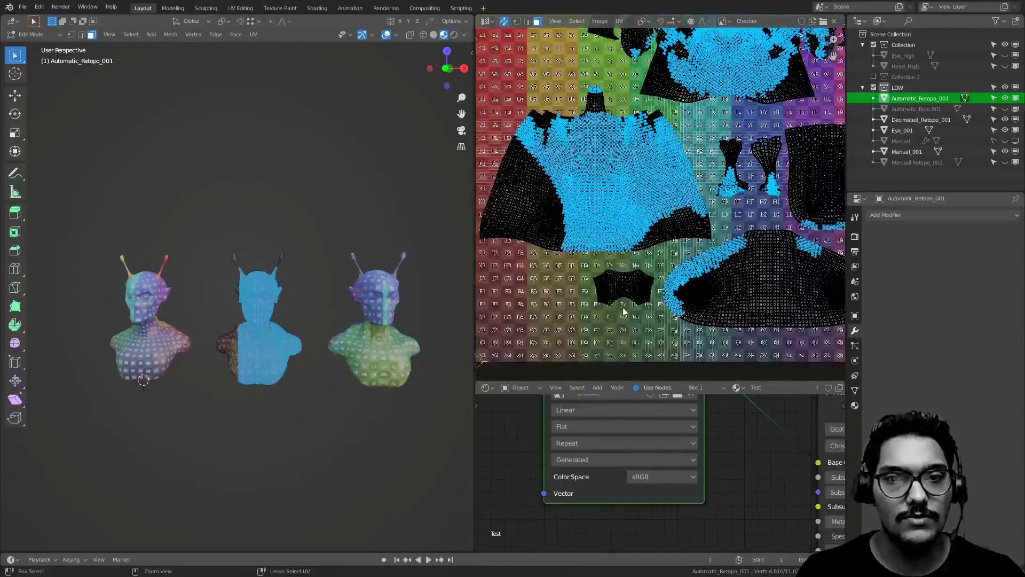
{"action": "scroll", "coordinate": [701, 259], "scroll_direction": "down", "scroll_amount": 2}
{"action": "middle_click_drag", "start_coordinate": [668, 248], "coordinate": [675, 265]}
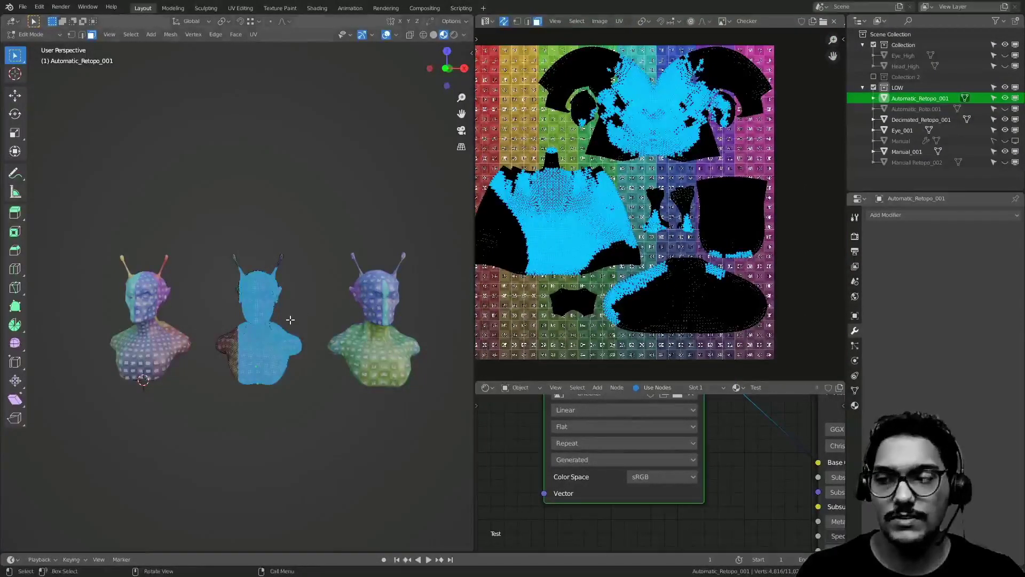
{"action": "middle_click_drag", "start_coordinate": [296, 317], "coordinate": [288, 304], "text": "shift"}
- Select all faces of the automatic retopo bust and apply Pack Islands to its UVs
{"action": "key", "text": "a"}
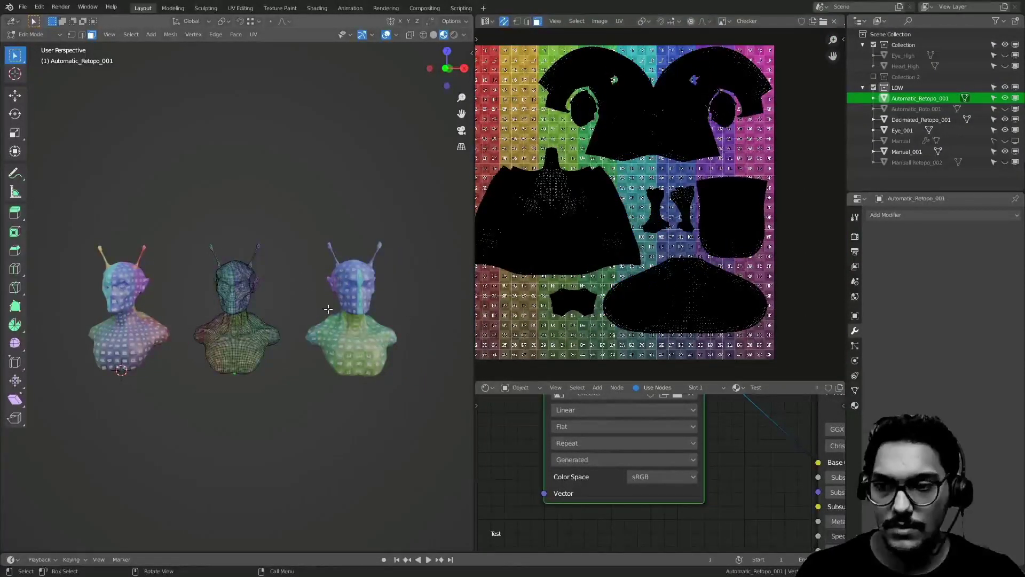
{"action": "key", "text": "a"}
{"action": "key", "text": "alt+a"}
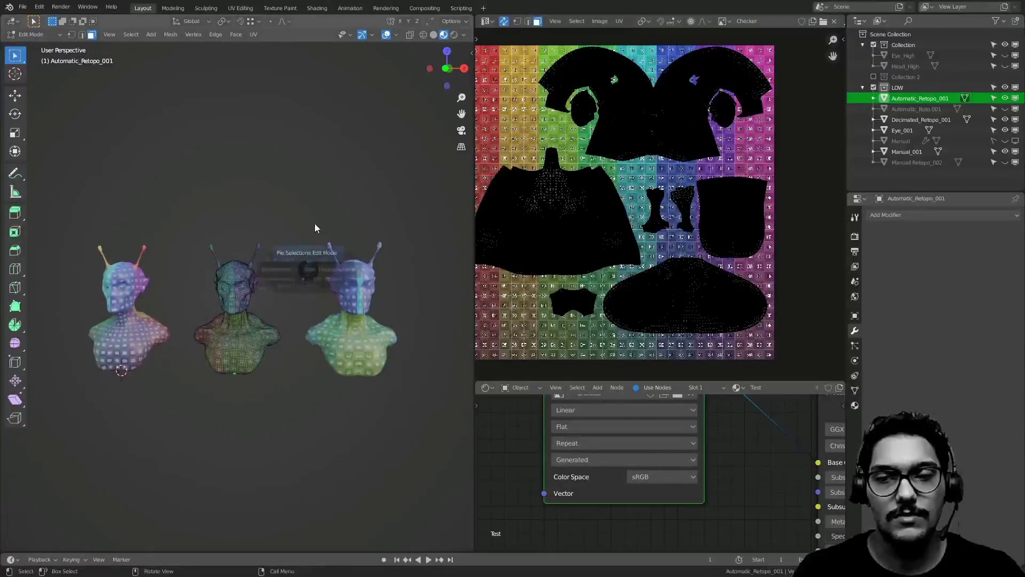
{"action": "key", "text": "a"}
{"action": "left_click", "coordinate": [619, 21]}
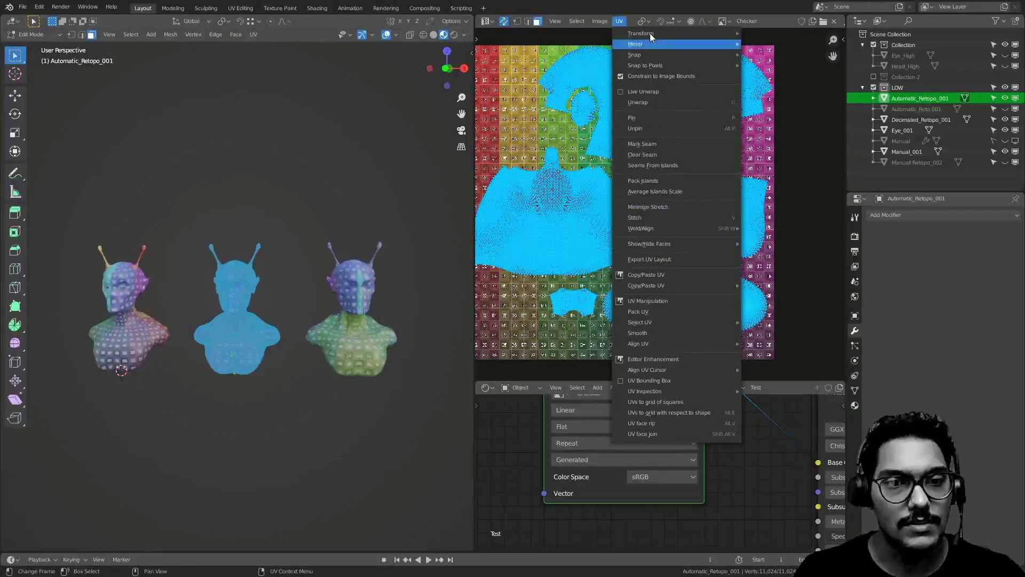
{"action": "left_click", "coordinate": [643, 181]}
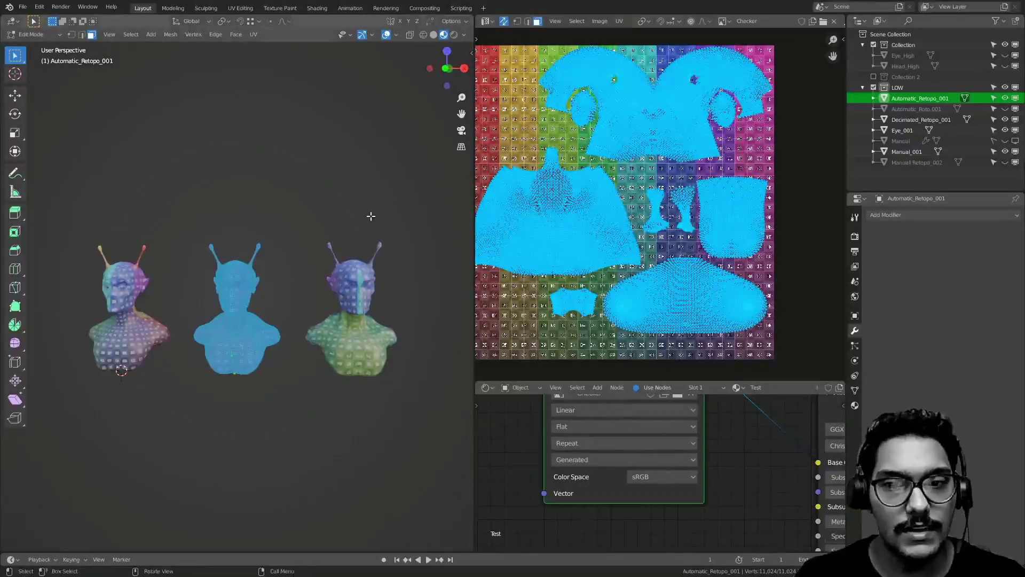
- Select a strip of faces around the mouth and examine the checker pattern on the head and shoulders
{"action": "left_click", "coordinate": [399, 205]}
{"action": "scroll", "coordinate": [279, 235], "scroll_direction": "up", "scroll_amount": 7}
{"action": "middle_click_drag", "start_coordinate": [272, 237], "coordinate": [140, 230]}
{"action": "left_click", "coordinate": [244, 201]}
{"action": "left_click_drag", "start_coordinate": [273, 198], "coordinate": [224, 209]}
{"action": "mouse_move", "coordinate": [225, 209]}
{"action": "middle_mouse_down"}
{"action": "mouse_move", "coordinate": [117, 240]}
{"action": "mouse_move", "coordinate": [224, 214]}
{"action": "middle_mouse_up"}
{"action": "middle_click_drag", "start_coordinate": [224, 214], "coordinate": [185, 293], "text": "shift"}
{"action": "middle_click_drag", "start_coordinate": [185, 294], "coordinate": [325, 221]}
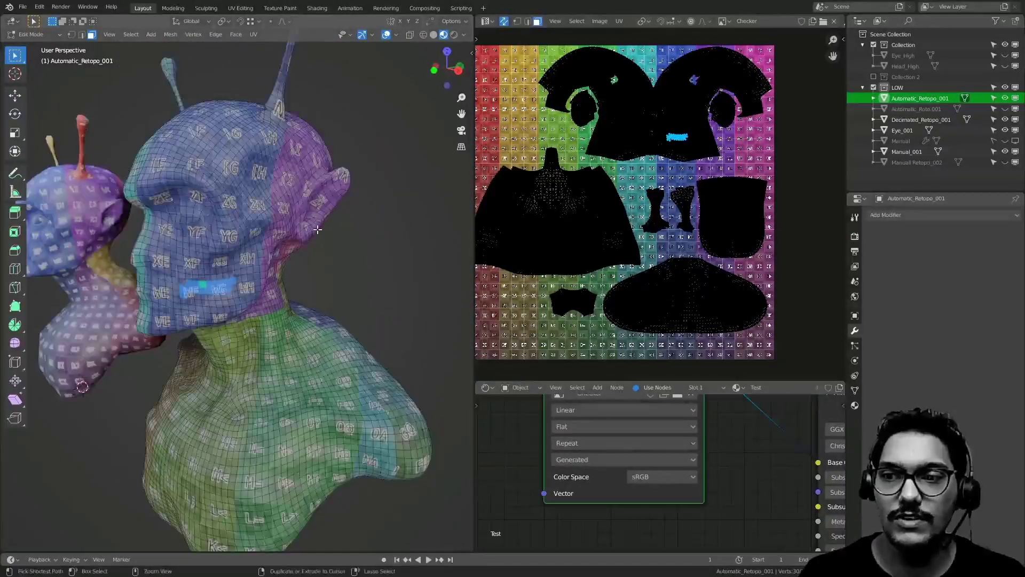
{"action": "scroll", "coordinate": [325, 220], "scroll_direction": "down", "scroll_amount": 5}
- Select all faces, average the UV islands' scale, mark seams from the islands, and clear the selection
{"action": "key", "text": "a"}
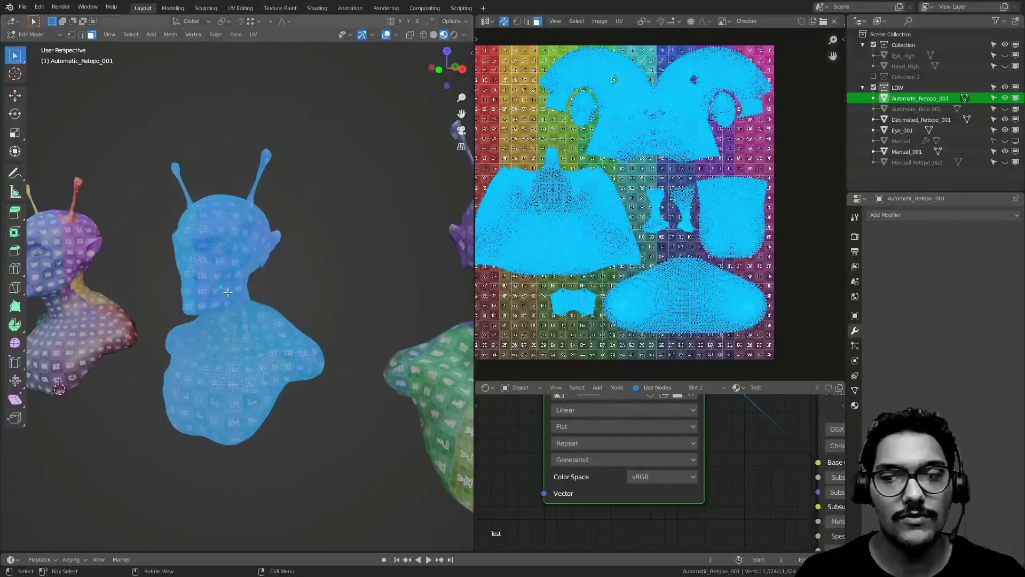
{"action": "scroll", "coordinate": [734, 116], "scroll_direction": "down", "scroll_amount": 2}
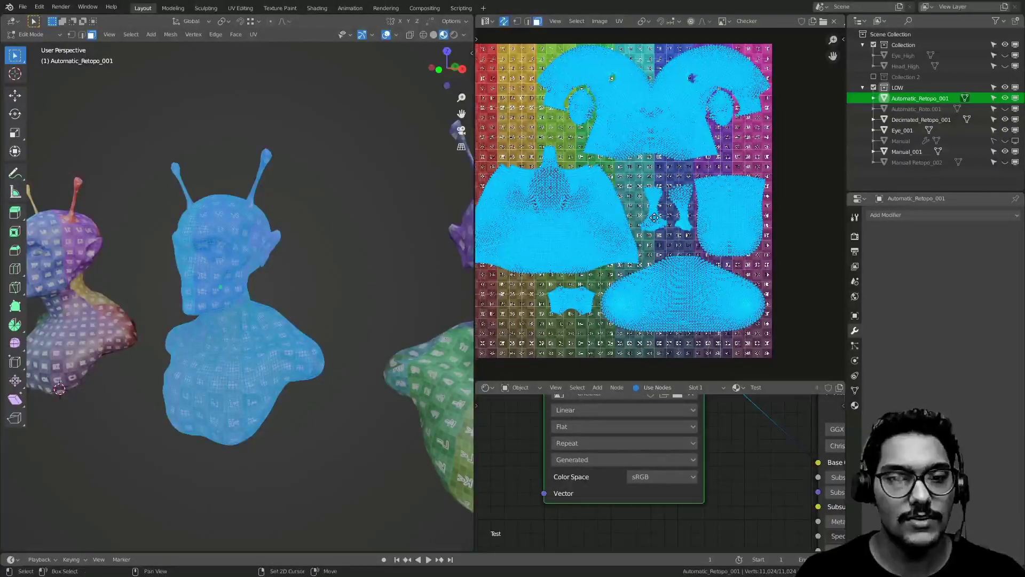
{"action": "left_click", "coordinate": [620, 22]}
{"action": "left_click", "coordinate": [641, 191]}
{"action": "left_click", "coordinate": [619, 22]}
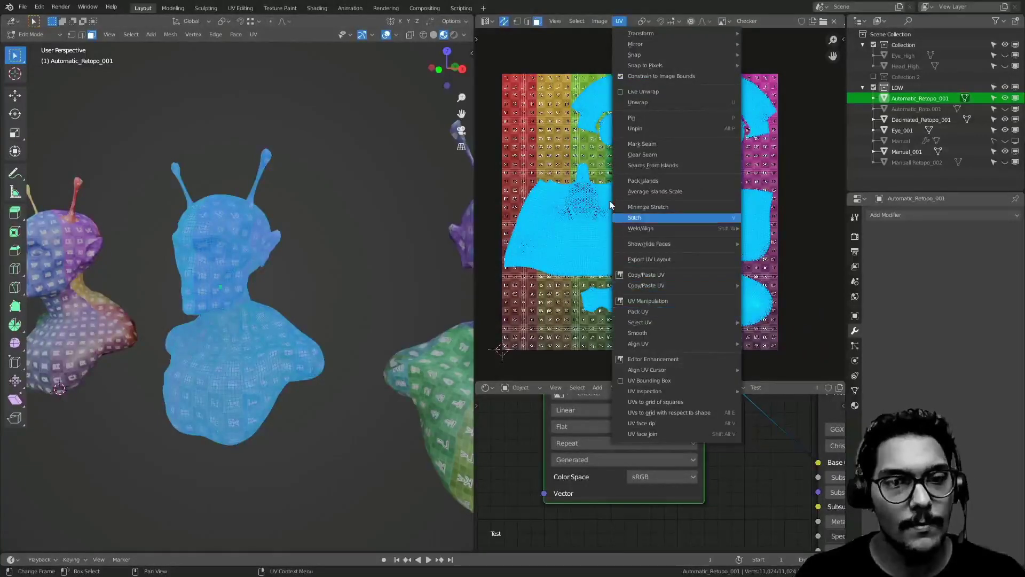
{"action": "left_click", "coordinate": [692, 166]}
{"action": "scroll", "coordinate": [278, 305], "scroll_direction": "up", "scroll_amount": 2}
{"action": "key", "text": "alt+a"}
- Maximize the UV editor and examine the head and ear islands of the automatic retopo bust
{"action": "scroll", "coordinate": [219, 299], "scroll_direction": "up", "scroll_amount": 3}
{"action": "middle_click_drag", "start_coordinate": [278, 305], "coordinate": [80, 263]}
{"action": "scroll", "coordinate": [602, 220], "scroll_direction": "up", "scroll_amount": 5}
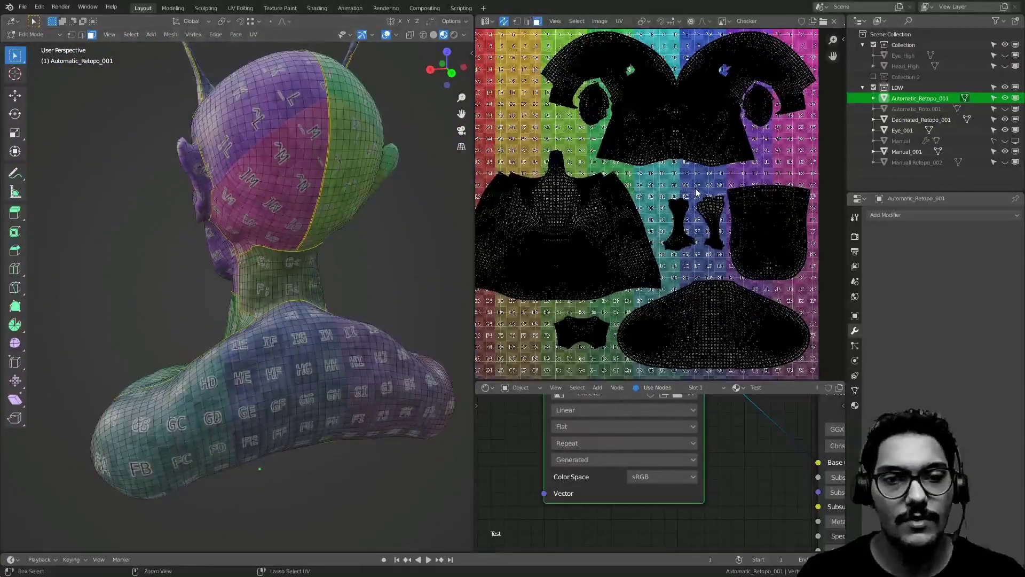
{"action": "key", "text": "ctrl+space"}
{"action": "scroll", "coordinate": [537, 251], "scroll_direction": "up", "scroll_amount": 4}
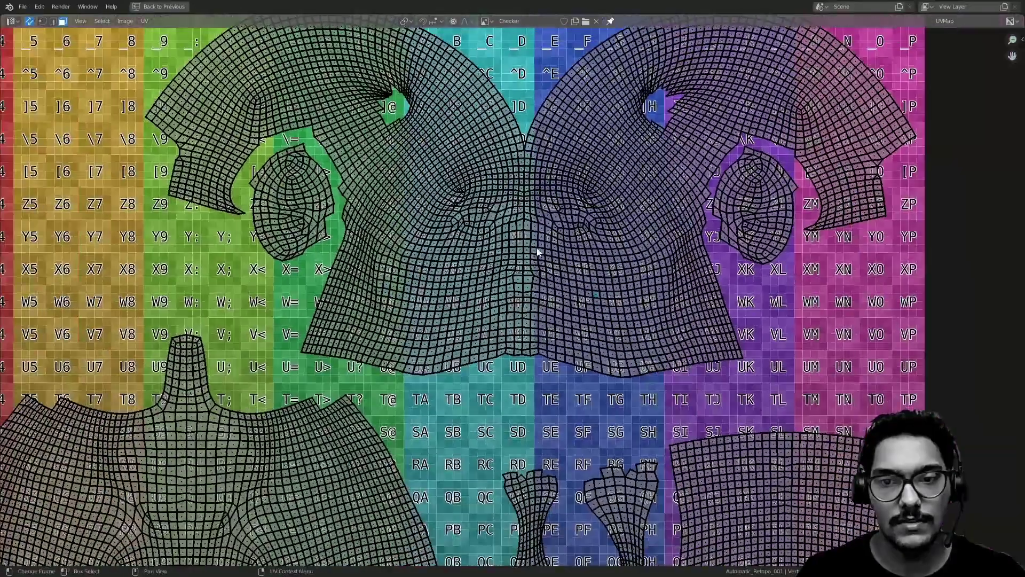
{"action": "left_click", "coordinate": [466, 355], "text": "alt"}
{"action": "left_click_drag", "start_coordinate": [400, 104], "coordinate": [635, 344]}
{"action": "left_click_drag", "start_coordinate": [733, 155], "coordinate": [789, 275]}
{"action": "middle_click_drag", "start_coordinate": [645, 305], "coordinate": [673, 174]}
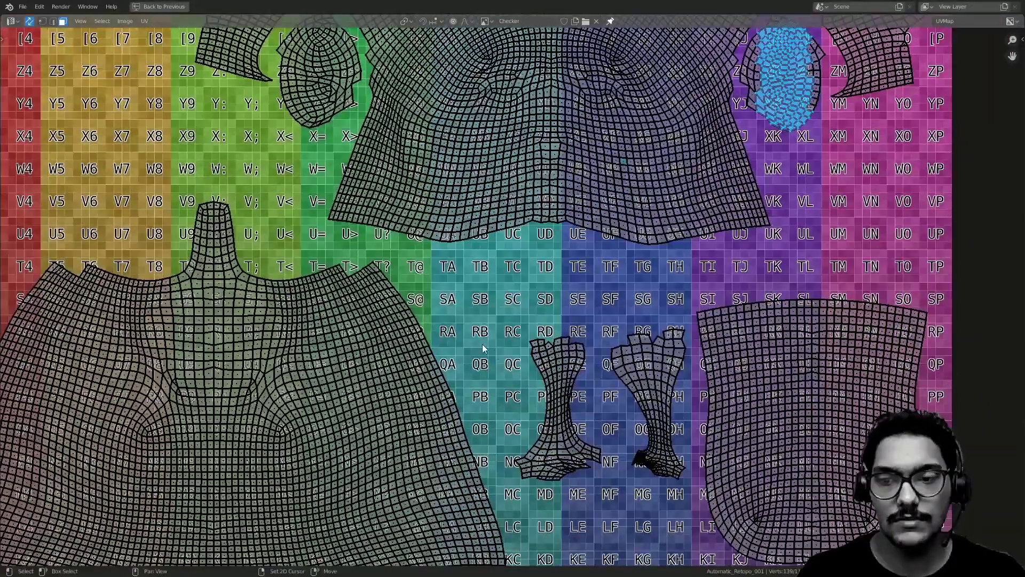
- Box-select parts of the large torso island and check which area of the bust they cover
{"action": "middle_click_drag", "start_coordinate": [496, 354], "coordinate": [645, 231]}
{"action": "scroll", "coordinate": [510, 298], "scroll_direction": "down", "scroll_amount": 3}
{"action": "left_click_drag", "start_coordinate": [365, 228], "coordinate": [504, 369]}
{"action": "key", "text": "ctrl+space"}
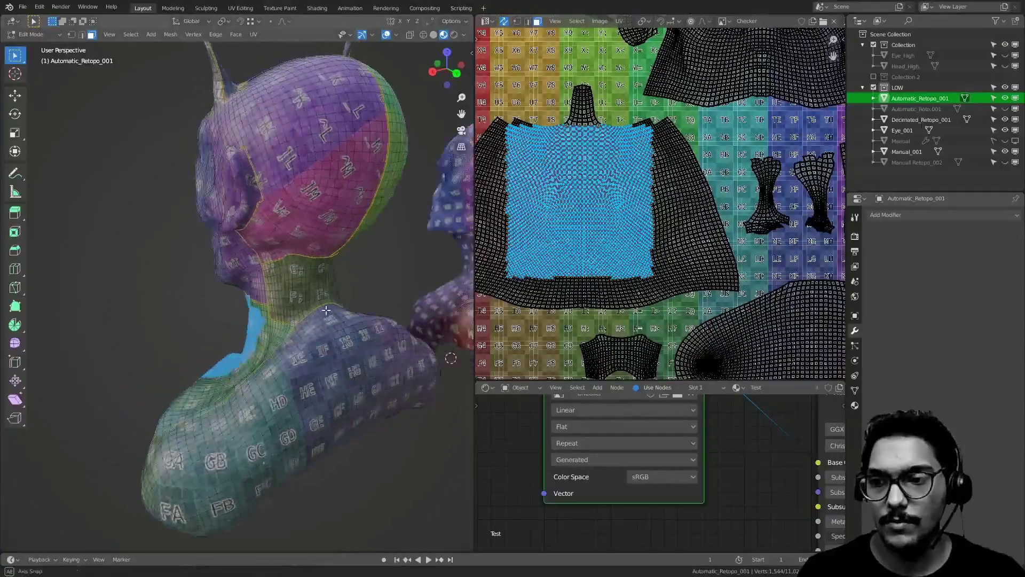
{"action": "key", "text": "ctrl+space"}
{"action": "left_click_drag", "start_coordinate": [363, 270], "coordinate": [481, 411]}
{"action": "middle_click_drag", "start_coordinate": [523, 362], "coordinate": [486, 286]}
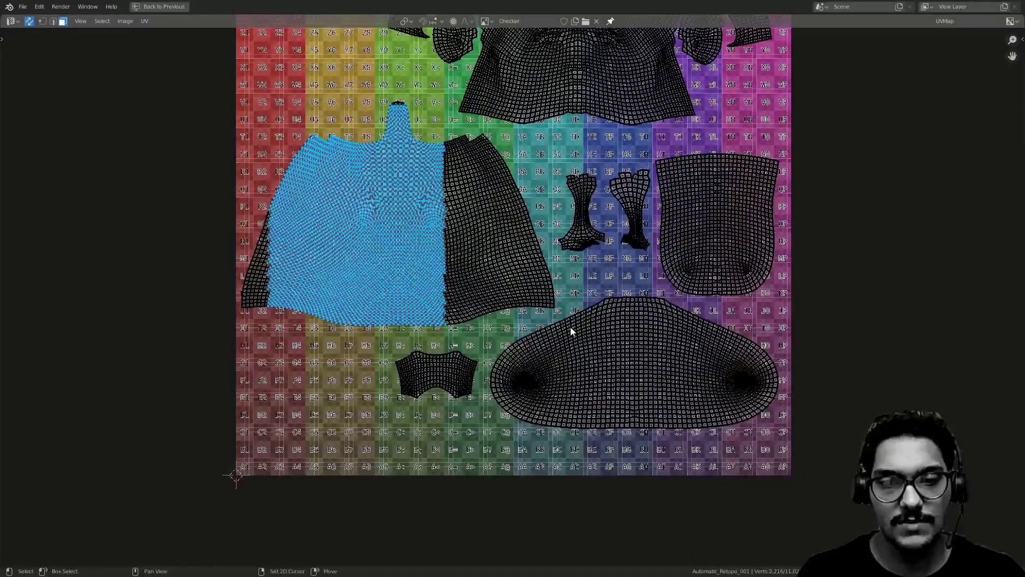
- Select the wide shoulder island and the small nape island in turn to locate them on the bust
{"action": "middle_click_drag", "start_coordinate": [565, 332], "coordinate": [495, 324]}
{"action": "key", "text": "b"}
{"action": "left_click_drag", "start_coordinate": [465, 331], "coordinate": [703, 463]}
{"action": "key", "text": "ctrl+space"}
{"action": "mouse_move", "coordinate": [235, 280]}
{"action": "middle_mouse_down"}
{"action": "mouse_move", "coordinate": [91, 275]}
{"action": "mouse_move", "coordinate": [224, 277]}
{"action": "middle_mouse_up"}
{"action": "key", "text": "ctrl+space"}
{"action": "left_click_drag", "start_coordinate": [397, 398], "coordinate": [396, 398]}
{"action": "key", "text": "ctrl+space"}
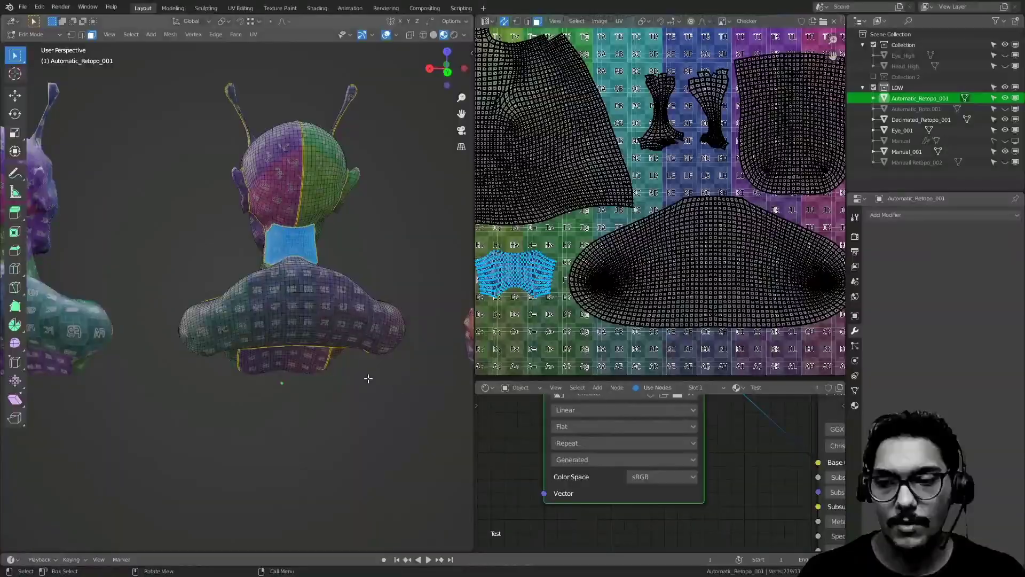
- Select faces on the underside of the bust and match them with their UV island
{"action": "key", "text": "ctrl+space"}
{"action": "middle_click_drag", "start_coordinate": [673, 231], "coordinate": [639, 301]}
{"action": "left_click_drag", "start_coordinate": [597, 225], "coordinate": [683, 350]}
{"action": "key", "text": "ctrl+space"}
{"action": "middle_click_drag", "start_coordinate": [264, 302], "coordinate": [274, 235]}
{"action": "left_click_drag", "start_coordinate": [258, 303], "coordinate": [313, 374]}
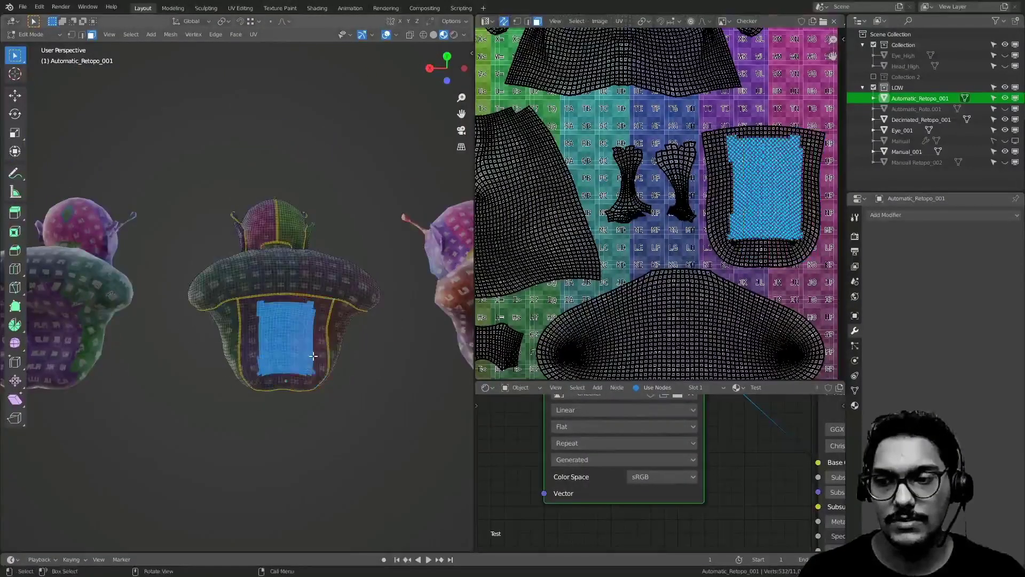
{"action": "key", "text": "ctrl+space"}
{"action": "key", "text": "ctrl+space"}
{"action": "left_click_drag", "start_coordinate": [668, 229], "coordinate": [686, 232]}
- Examine the seams and checker stretching around both antenna bases, then return to Object Mode
{"action": "middle_click_drag", "start_coordinate": [296, 293], "coordinate": [205, 357]}
{"action": "left_click", "coordinate": [286, 287]}
{"action": "middle_click_drag", "start_coordinate": [205, 358], "coordinate": [240, 327], "text": "ctrl"}
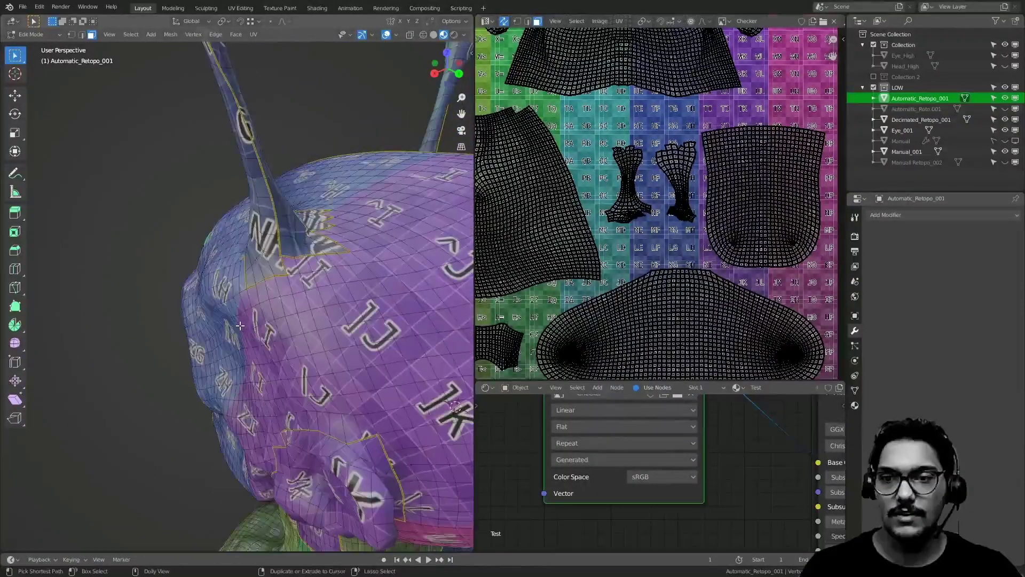
{"action": "middle_click_drag", "start_coordinate": [302, 283], "coordinate": [262, 314]}
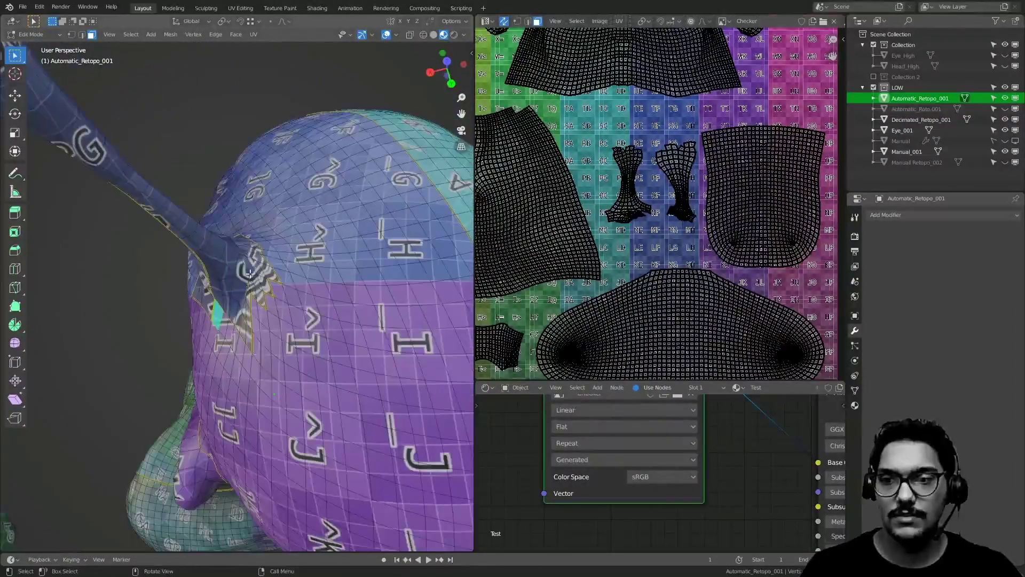
{"action": "left_click_drag", "start_coordinate": [248, 260], "coordinate": [288, 373]}
{"action": "left_click_drag", "start_coordinate": [211, 267], "coordinate": [343, 375]}
{"action": "middle_click_drag", "start_coordinate": [343, 375], "coordinate": [352, 416], "text": "ctrl"}
{"action": "left_click", "coordinate": [359, 322]}
{"action": "middle_click_drag", "start_coordinate": [358, 322], "coordinate": [277, 296]}
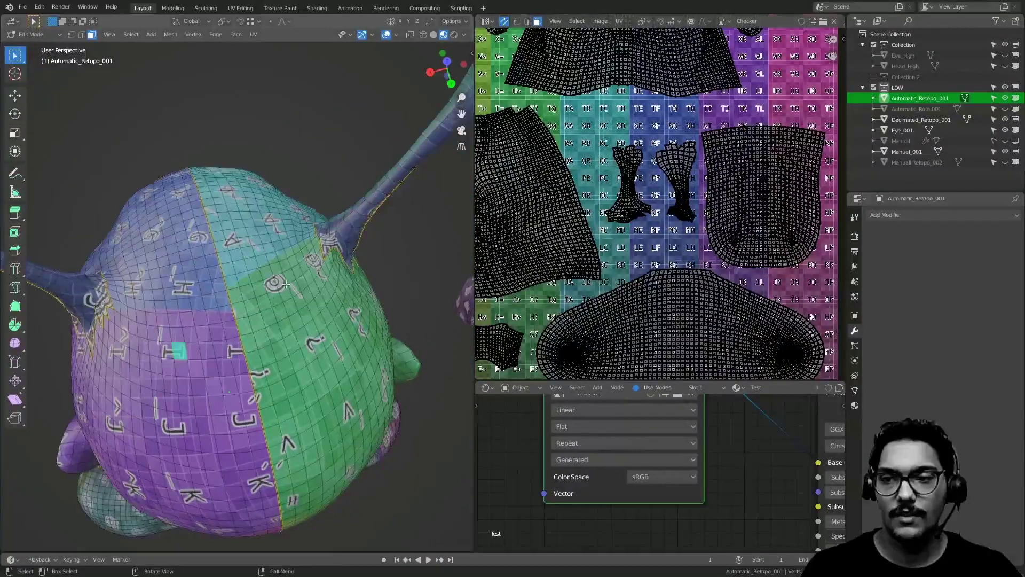
{"action": "middle_click_drag", "start_coordinate": [340, 255], "coordinate": [337, 299], "text": "ctrl"}
{"action": "middle_click_drag", "start_coordinate": [278, 342], "coordinate": [406, 299]}
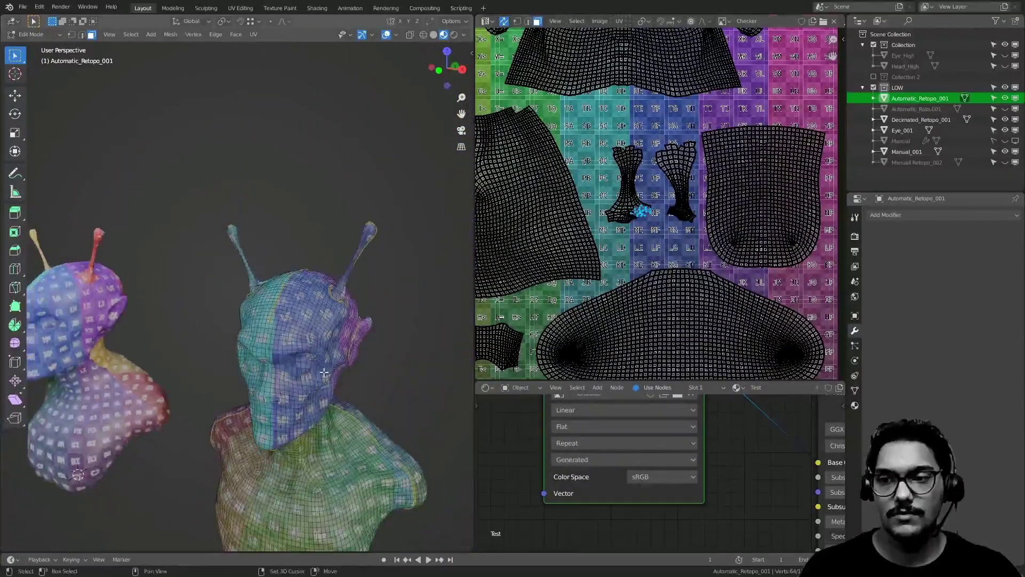
{"action": "middle_click_drag", "start_coordinate": [307, 374], "coordinate": [266, 325], "text": "shift"}
{"action": "scroll", "coordinate": [265, 325], "scroll_direction": "down", "scroll_amount": 5}
{"action": "key", "text": "Tab"}
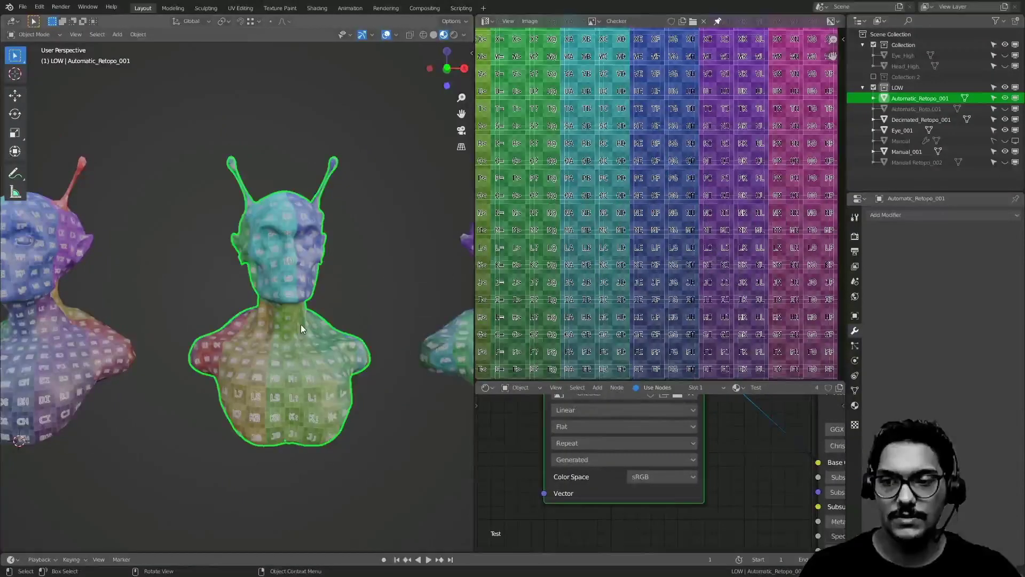
- Reopen the automatic retopo bust in Edit Mode, review its complete UV layout and return to Object Mode
{"action": "key", "text": "Tab"}
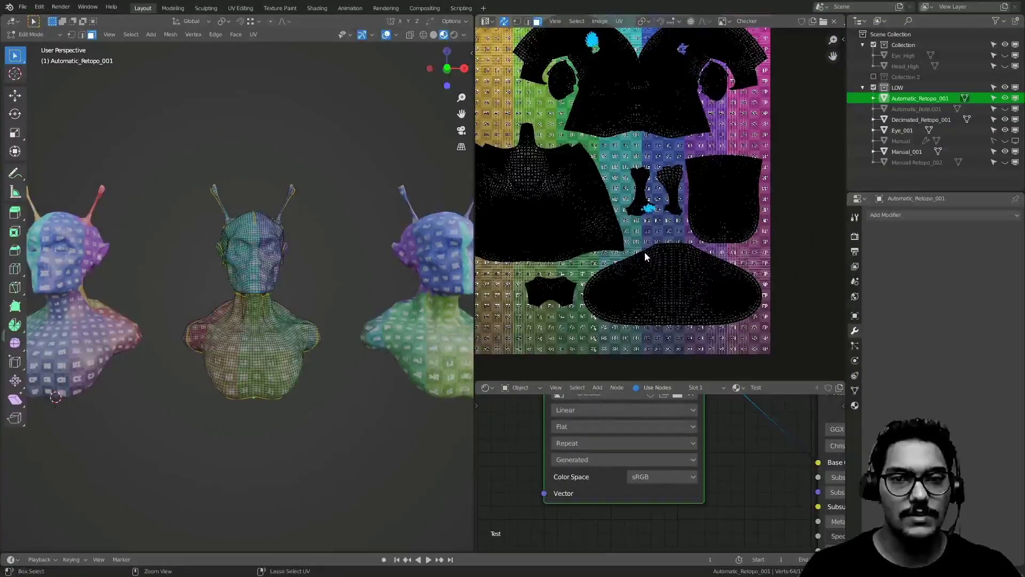
{"action": "middle_click_drag", "start_coordinate": [646, 254], "coordinate": [635, 206], "text": "ctrl"}
{"action": "middle_click_drag", "start_coordinate": [579, 265], "coordinate": [600, 282]}
{"action": "middle_click_drag", "start_coordinate": [303, 290], "coordinate": [326, 315], "text": "shift"}
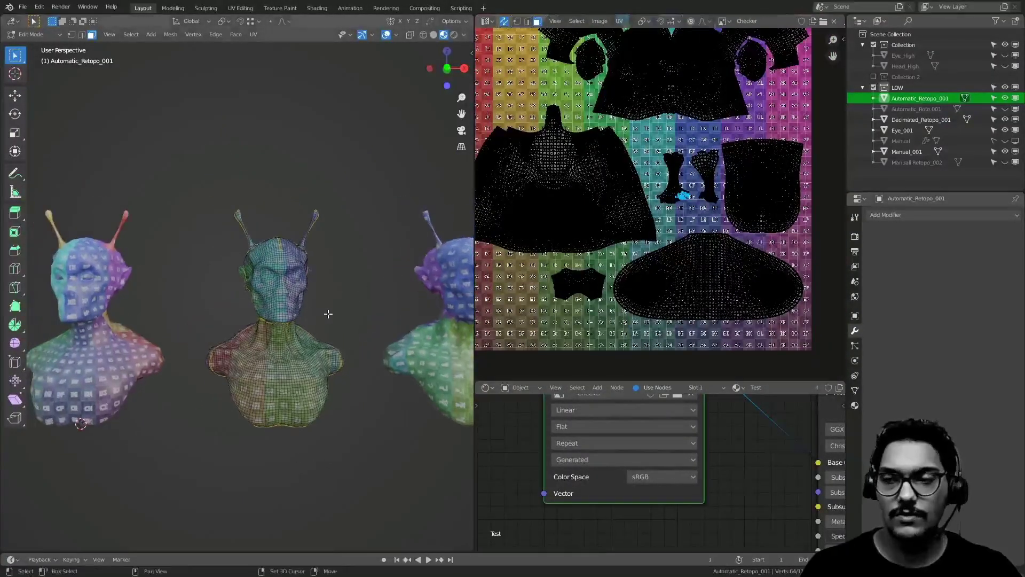
{"action": "left_click_drag", "start_coordinate": [203, 205], "coordinate": [341, 457]}
{"action": "left_click_drag", "start_coordinate": [217, 241], "coordinate": [320, 463]}
{"action": "middle_click_drag", "start_coordinate": [312, 299], "coordinate": [374, 329]}
{"action": "left_click", "coordinate": [316, 300]}
{"action": "middle_click_drag", "start_coordinate": [648, 243], "coordinate": [640, 310], "text": "ctrl"}
{"action": "middle_click_drag", "start_coordinate": [641, 299], "coordinate": [626, 153], "text": "ctrl"}
{"action": "middle_click_drag", "start_coordinate": [600, 227], "coordinate": [618, 212], "text": "ctrl"}
{"action": "key", "text": "Tab"}
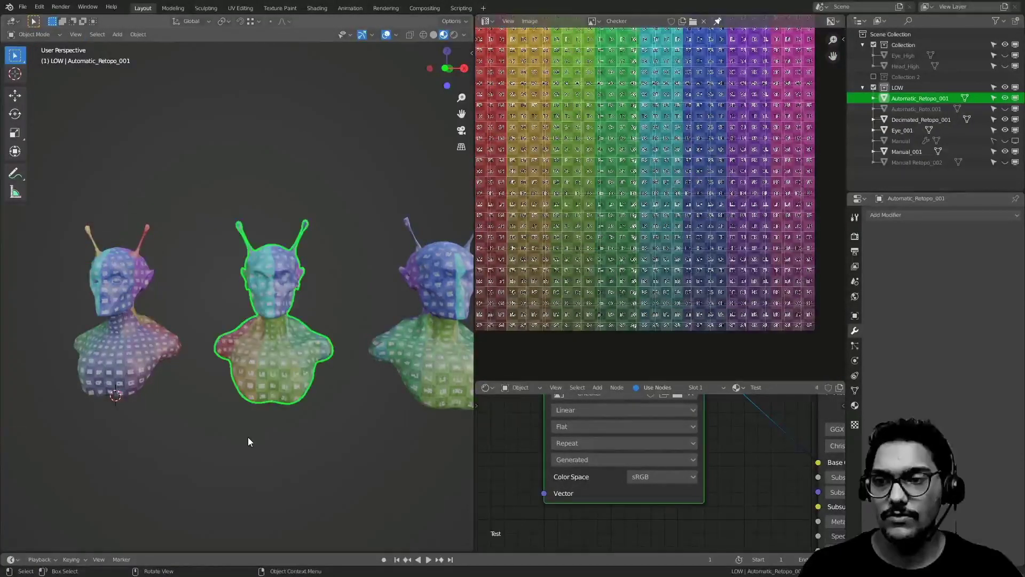
- Select the Decimated_Retopo_001 bust, enter Edit Mode and select all its faces
{"action": "middle_click_drag", "start_coordinate": [323, 308], "coordinate": [229, 422]}
{"action": "middle_click_drag", "start_coordinate": [287, 356], "coordinate": [302, 306]}
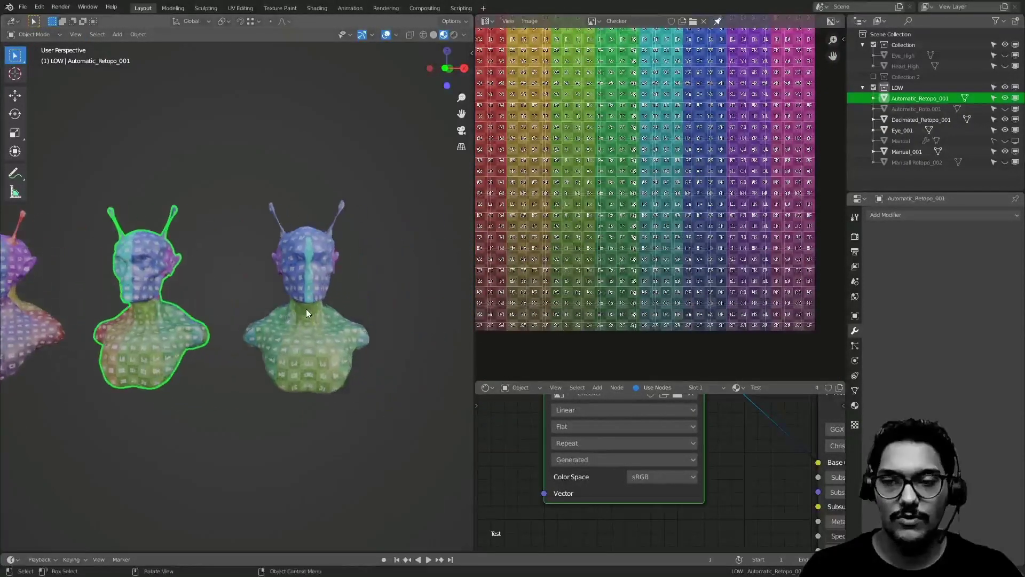
{"action": "left_click", "coordinate": [371, 326]}
{"action": "key", "text": "Tab"}
{"action": "key", "text": "a"}
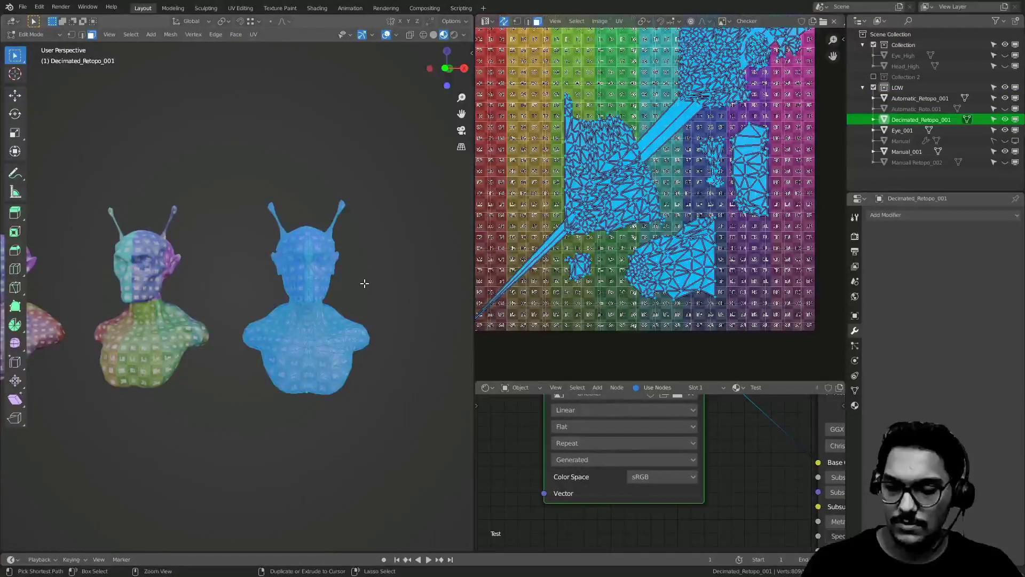
- Unwrap the decimated bust, then replace that unwrap with a Smart UV Project using an angle limit of 89
{"action": "key", "text": "u"}
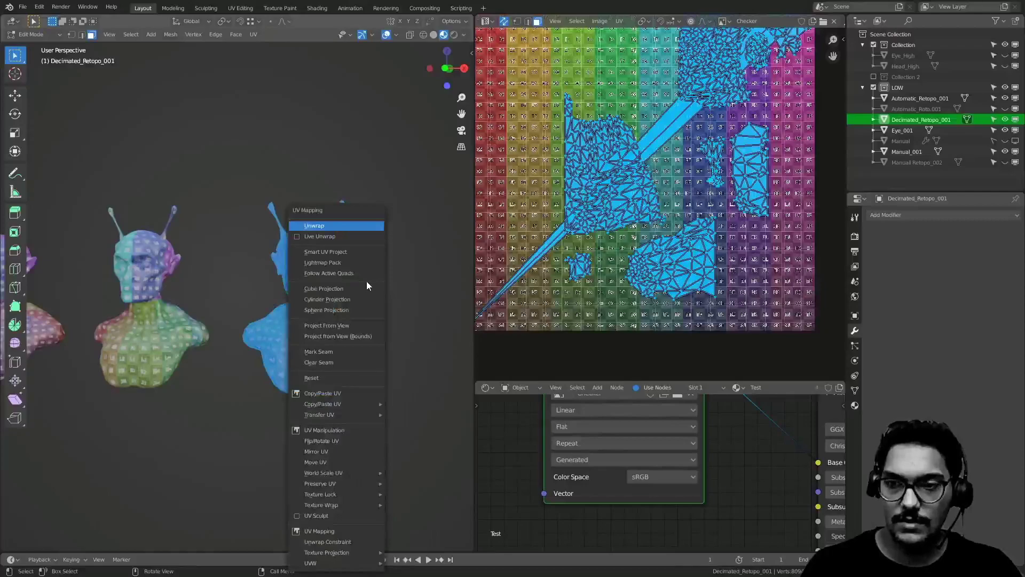
{"action": "left_click", "coordinate": [328, 228]}
{"action": "key", "text": "u"}
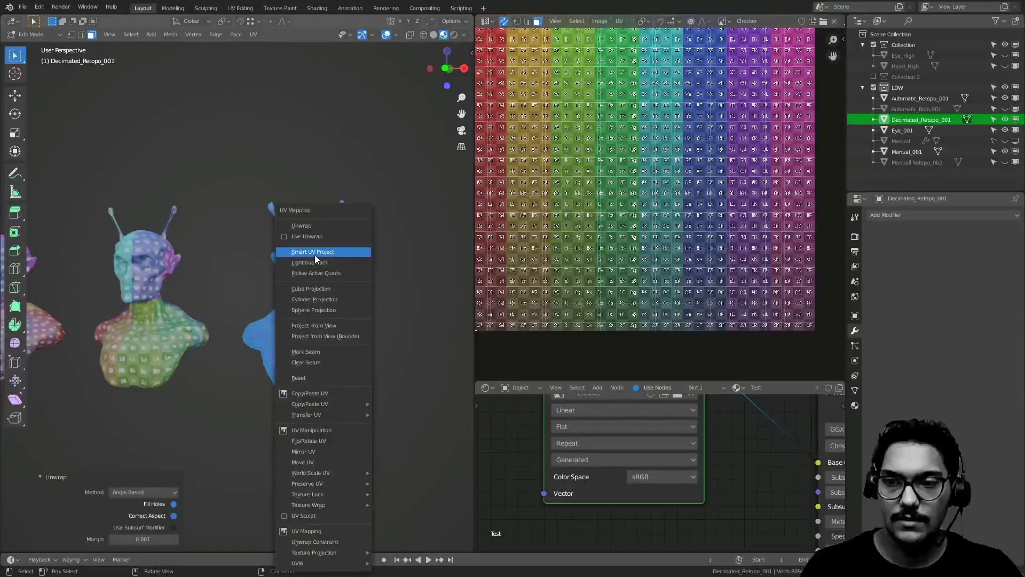
{"action": "left_click", "coordinate": [320, 251]}
{"action": "left_click", "coordinate": [376, 338]}
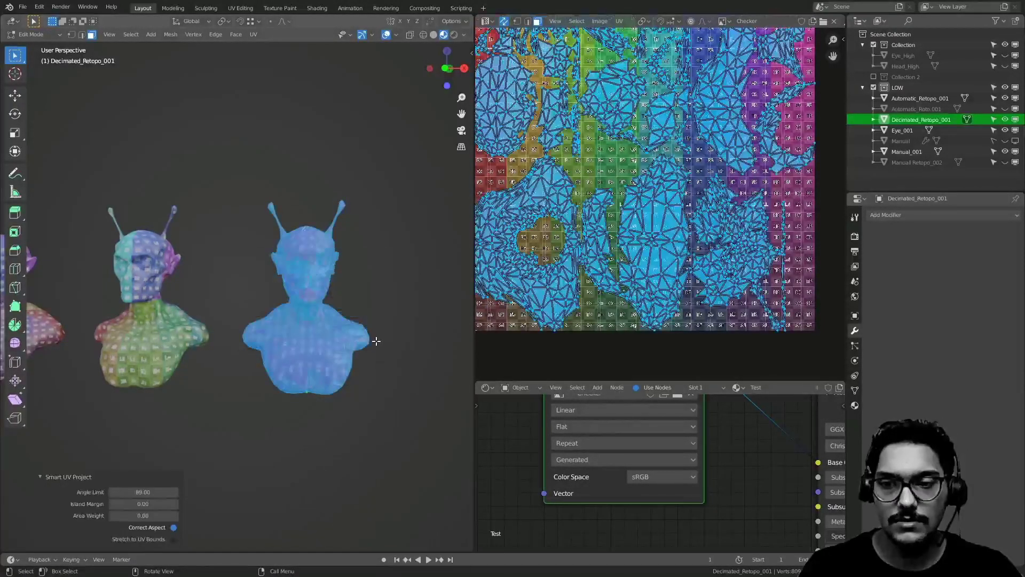
{"action": "scroll", "coordinate": [574, 251], "scroll_direction": "down", "scroll_amount": 1}
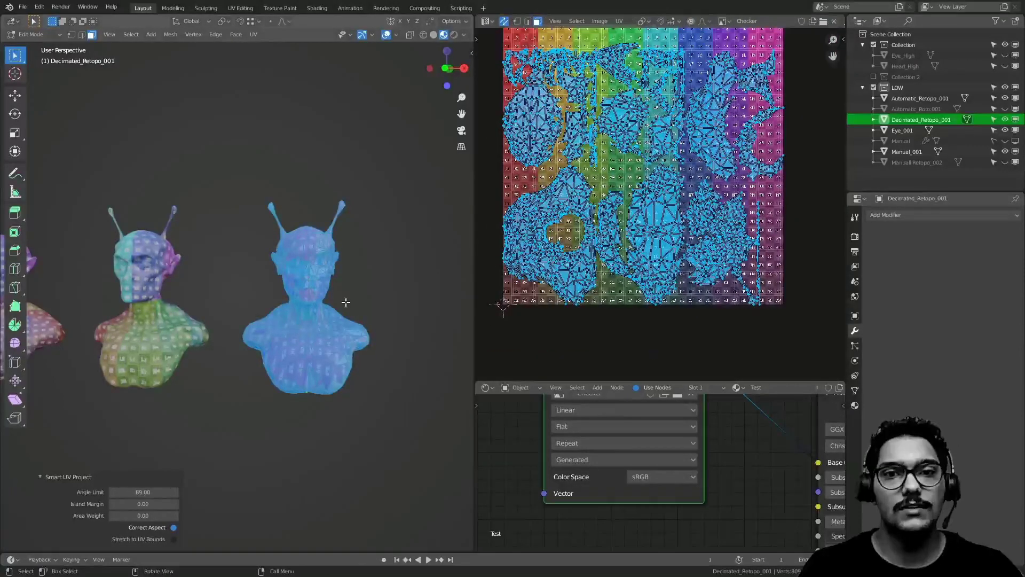
- Deselect the faces and examine the Smart UV Project checker pattern on the decimated bust
{"action": "scroll", "coordinate": [324, 287], "scroll_direction": "up", "scroll_amount": 3}
{"action": "middle_click_drag", "start_coordinate": [325, 287], "coordinate": [227, 263], "text": "shift"}
{"action": "left_click", "coordinate": [326, 349]}
{"action": "middle_click_drag", "start_coordinate": [326, 349], "coordinate": [299, 314]}
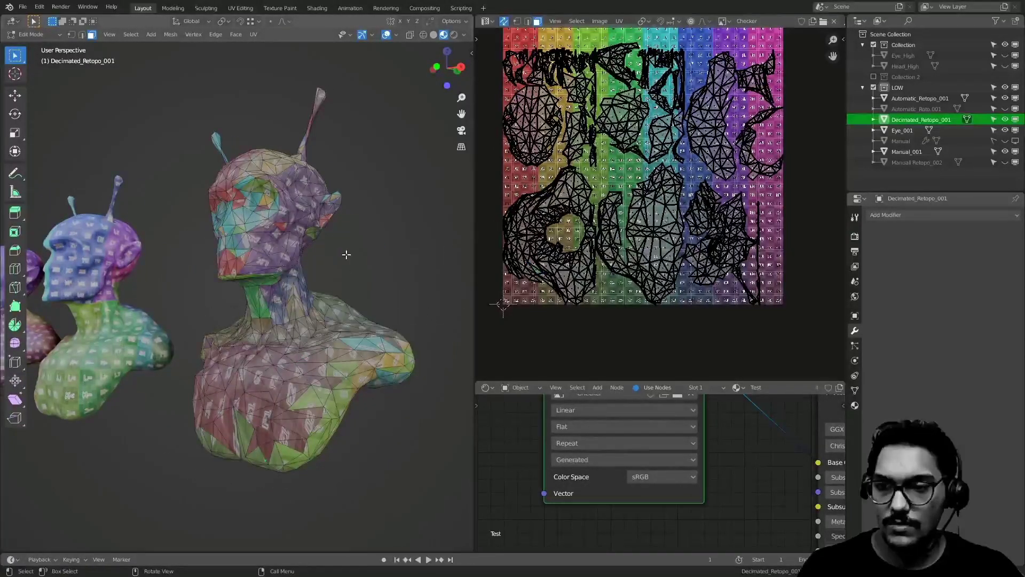
- Select the whole decimated bust and unwrap its UVs with the standard Unwrap
{"action": "key", "text": "a"}
{"action": "middle_click_drag", "start_coordinate": [350, 267], "coordinate": [349, 219]}
{"action": "key", "text": "u"}
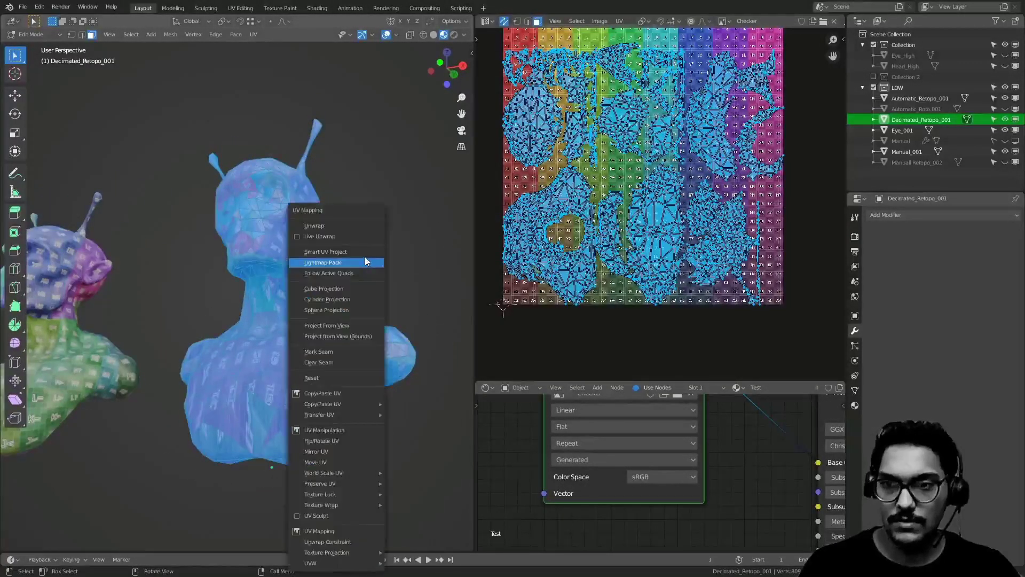
{"action": "left_click", "coordinate": [340, 230]}
- Select all of the decimated bust and move its UV strip along the X axis toward the middle of the checker texture
{"action": "scroll", "coordinate": [273, 215], "scroll_direction": "up", "scroll_amount": 4}
{"action": "left_click", "coordinate": [288, 233]}
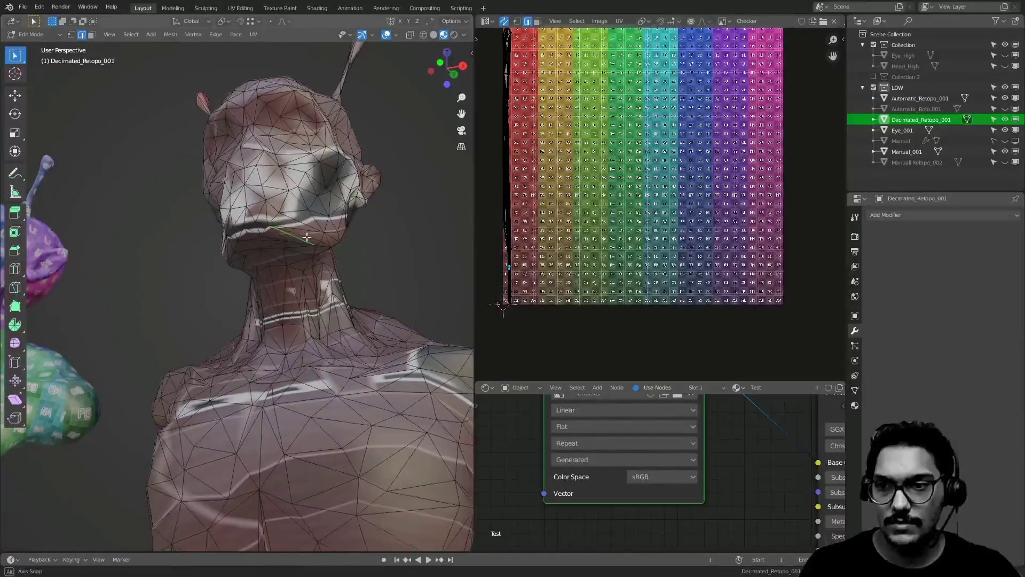
{"action": "middle_click_drag", "start_coordinate": [304, 236], "coordinate": [376, 231]}
{"action": "key", "text": "a"}
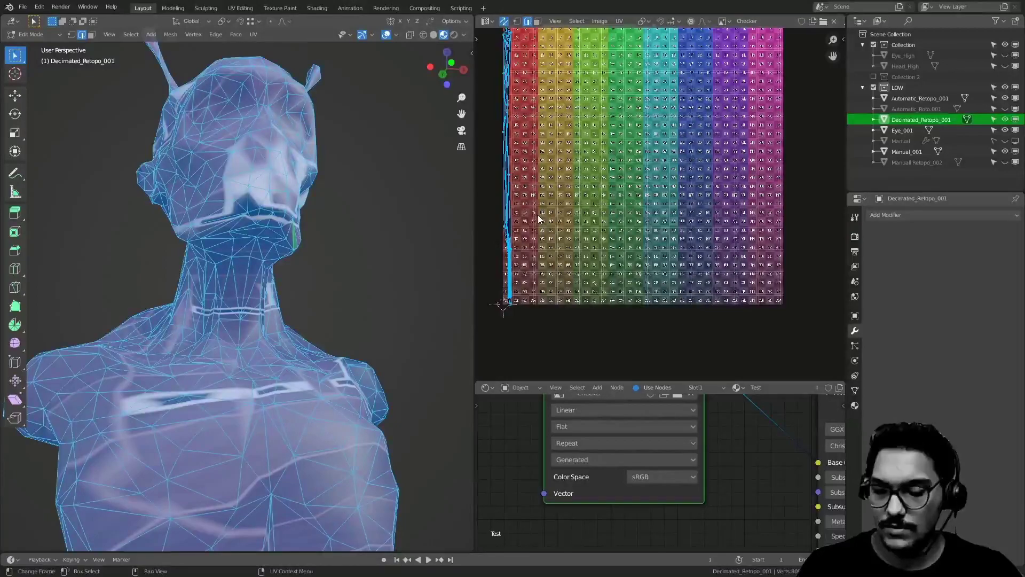
{"action": "key", "text": "g"}
{"action": "key", "text": "x"}
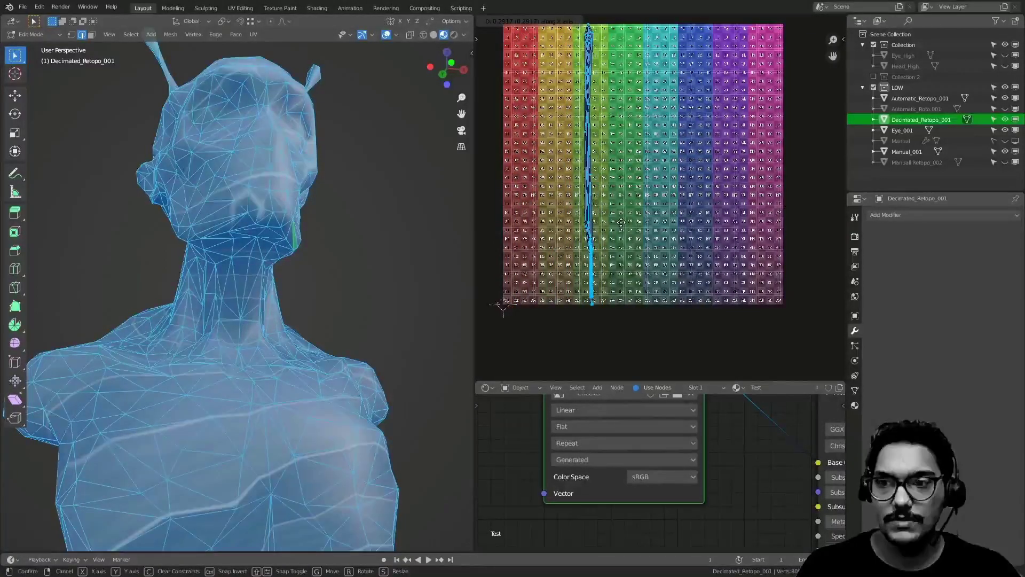
{"action": "left_click", "coordinate": [667, 223]}
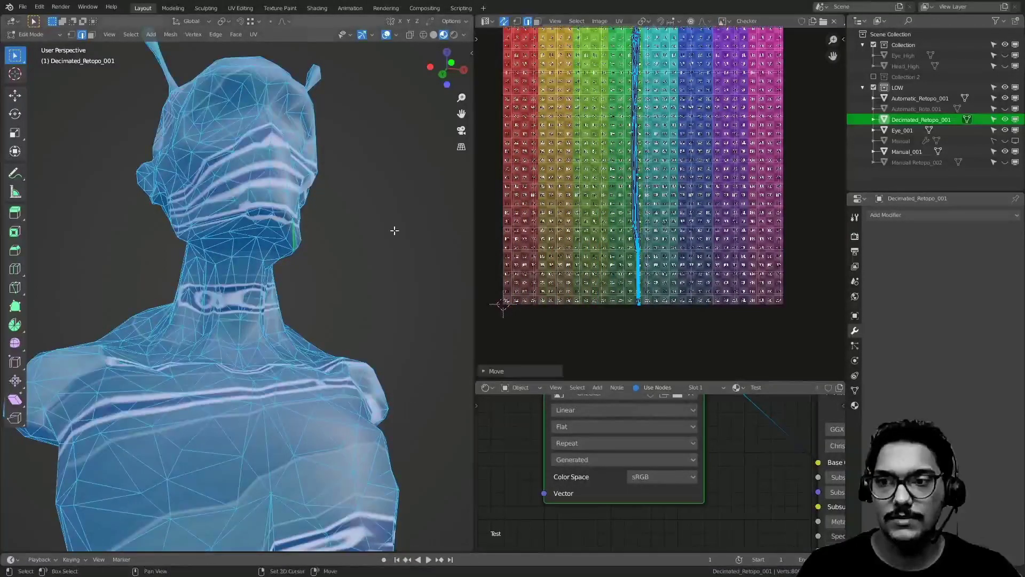
- Switch the viewport to Solid shading and select a starting edge beneath the bust's jaw
{"action": "middle_click_drag", "start_coordinate": [432, 225], "coordinate": [414, 305], "text": "shift"}
{"action": "scroll", "coordinate": [414, 304], "scroll_direction": "up", "scroll_amount": 2}
{"action": "mouse_move", "coordinate": [267, 320]}
{"action": "middle_mouse_down"}
{"action": "mouse_move", "coordinate": [201, 315]}
{"action": "mouse_move", "coordinate": [270, 295]}
{"action": "mouse_move", "coordinate": [293, 326]}
{"action": "mouse_move", "coordinate": [289, 301]}
{"action": "middle_mouse_up"}
{"action": "left_click", "coordinate": [213, 307]}
{"action": "key", "text": "z"}
{"action": "left_click", "coordinate": [347, 324]}
{"action": "middle_click_drag", "start_coordinate": [214, 295], "coordinate": [125, 273]}
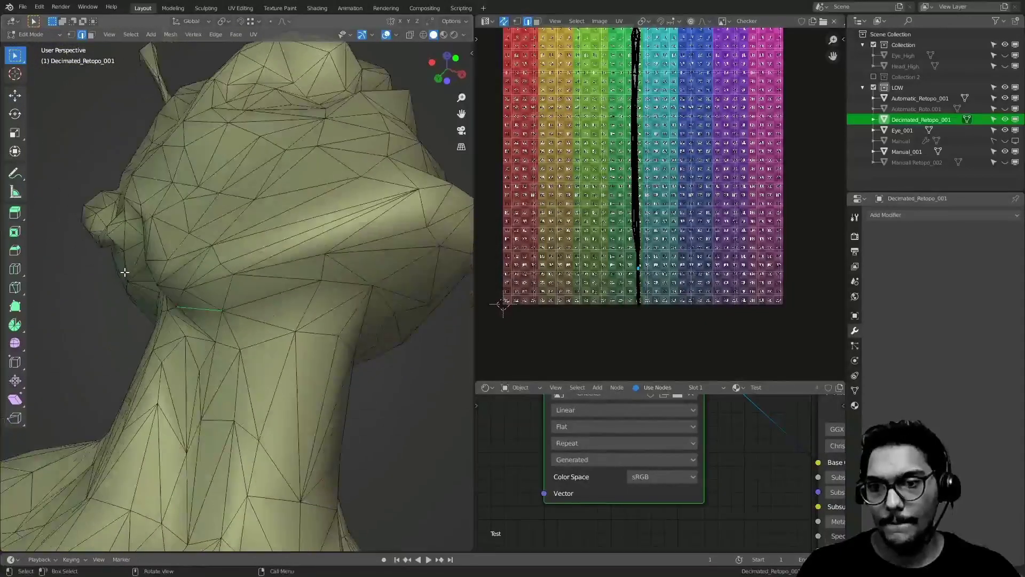
- Extend the edge selection under the chin, along both jaw sides and around the back of the neck, marking it as a seam
{"action": "middle_click_drag", "start_coordinate": [323, 293], "coordinate": [326, 185]}
{"action": "middle_click_drag", "start_coordinate": [288, 259], "coordinate": [387, 239]}
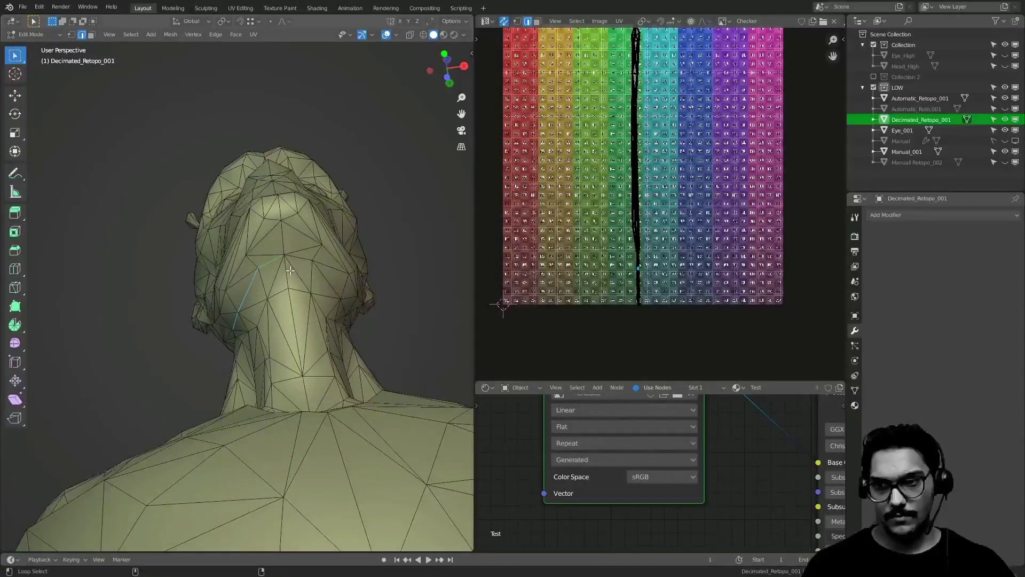
{"action": "middle_click_drag", "start_coordinate": [300, 259], "coordinate": [293, 291]}
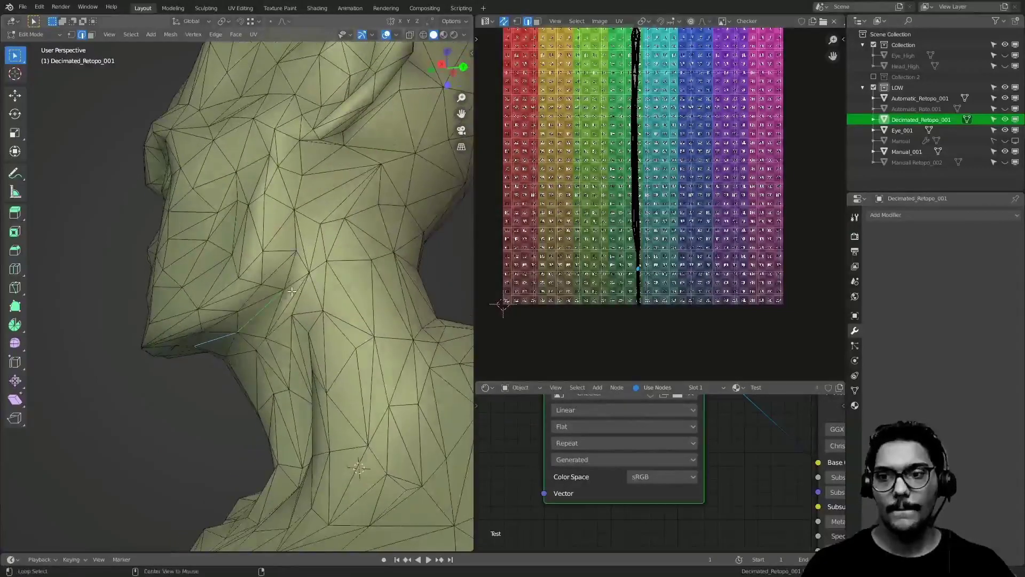
{"action": "middle_click_drag", "start_coordinate": [324, 258], "coordinate": [228, 288]}
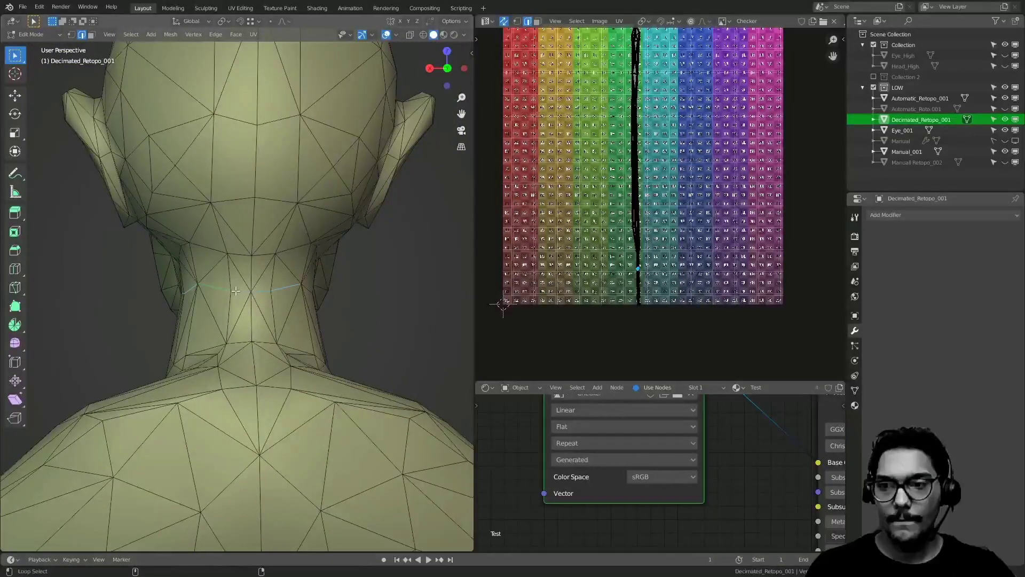
{"action": "middle_click_drag", "start_coordinate": [356, 278], "coordinate": [181, 288]}
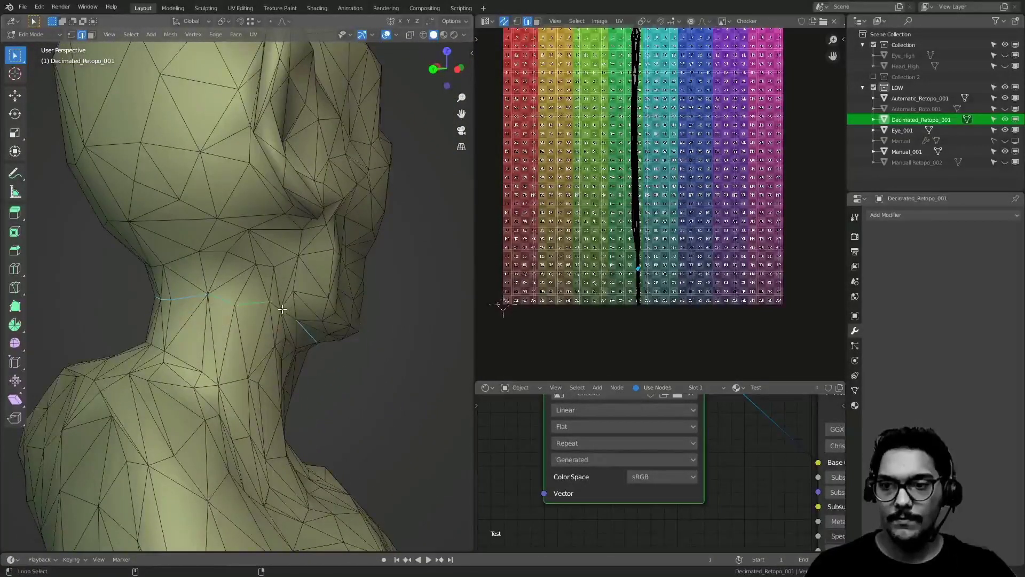
{"action": "middle_click_drag", "start_coordinate": [323, 298], "coordinate": [179, 259]}
{"action": "scroll", "coordinate": [179, 260], "scroll_direction": "down", "scroll_amount": 4}
{"action": "middle_click_drag", "start_coordinate": [240, 275], "coordinate": [280, 306]}
{"action": "scroll", "coordinate": [295, 286], "scroll_direction": "down", "scroll_amount": 3}
{"action": "scroll", "coordinate": [245, 279], "scroll_direction": "up", "scroll_amount": 8}
{"action": "scroll", "coordinate": [245, 279], "scroll_direction": "down", "scroll_amount": 6}
{"action": "scroll", "coordinate": [302, 340], "scroll_direction": "up", "scroll_amount": 8}
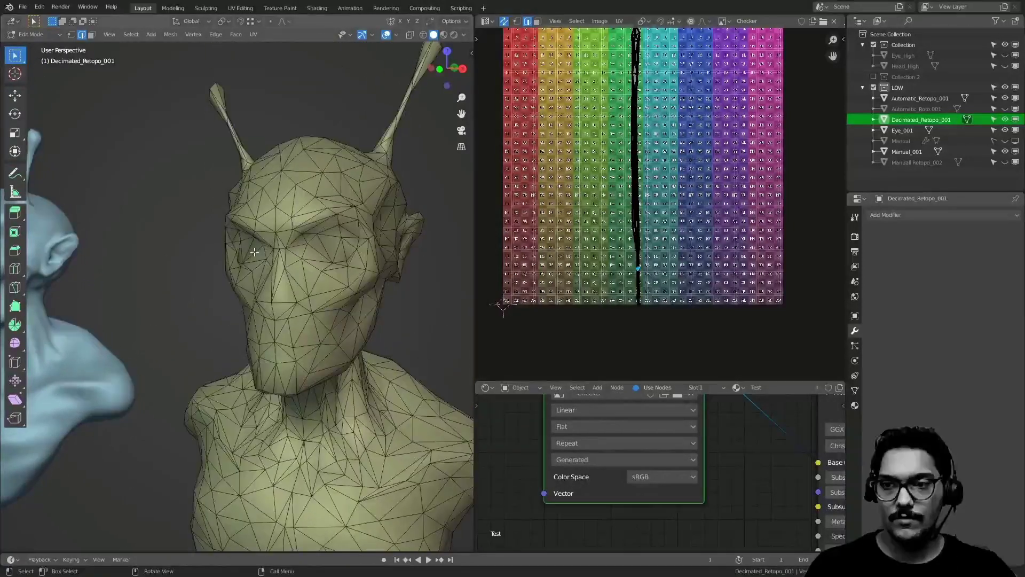
- Select the centreline edges from the top of the head down to the neck seam and mark them as a seam
{"action": "scroll", "coordinate": [405, 267], "scroll_direction": "down", "scroll_amount": 5}
{"action": "middle_click_drag", "start_coordinate": [405, 267], "coordinate": [269, 268]}
{"action": "scroll", "coordinate": [269, 268], "scroll_direction": "up", "scroll_amount": 3}
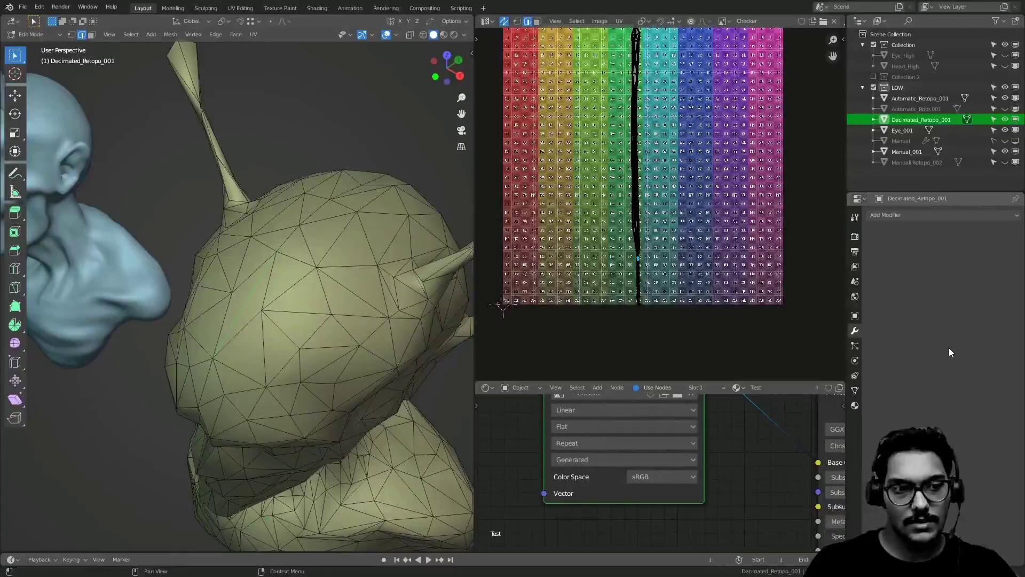
{"action": "middle_click_drag", "start_coordinate": [406, 304], "coordinate": [349, 309]}
{"action": "scroll", "coordinate": [254, 304], "scroll_direction": "down", "scroll_amount": 3}
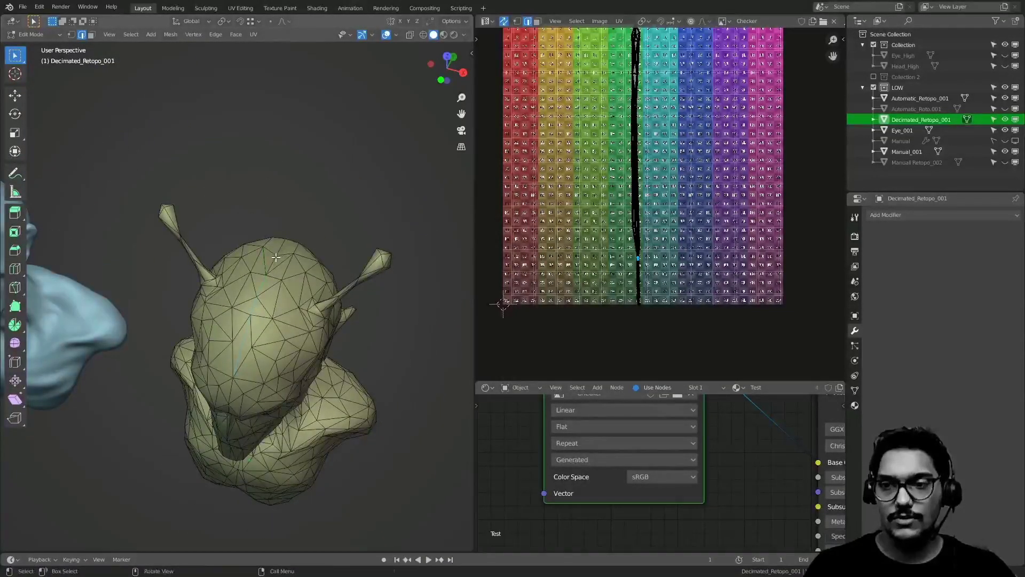
{"action": "middle_click_drag", "start_coordinate": [370, 257], "coordinate": [249, 331]}
{"action": "scroll", "coordinate": [249, 331], "scroll_direction": "up", "scroll_amount": 4}
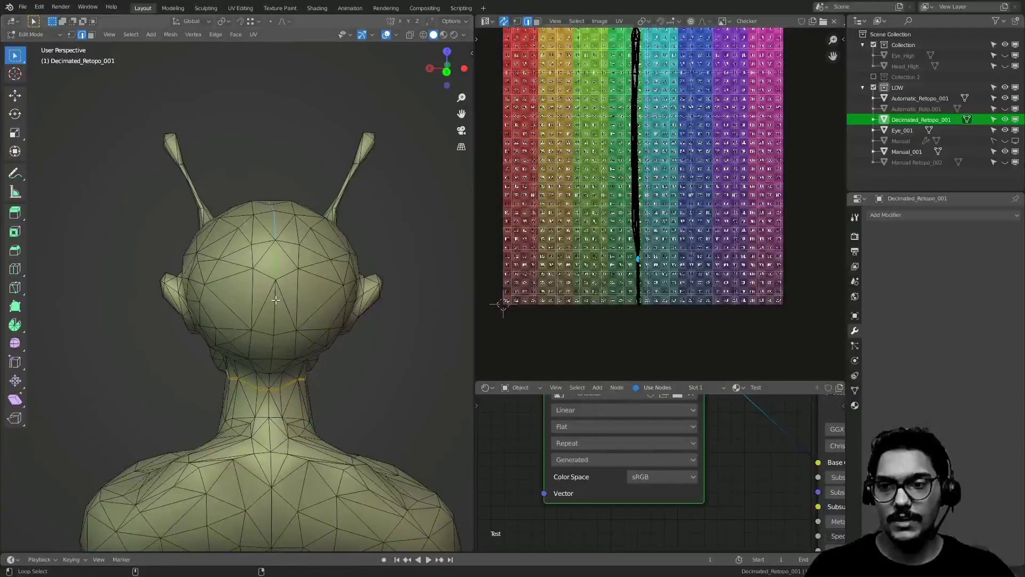
{"action": "scroll", "coordinate": [275, 300], "scroll_direction": "down", "scroll_amount": 3}
{"action": "scroll", "coordinate": [259, 281], "scroll_direction": "up", "scroll_amount": 4}
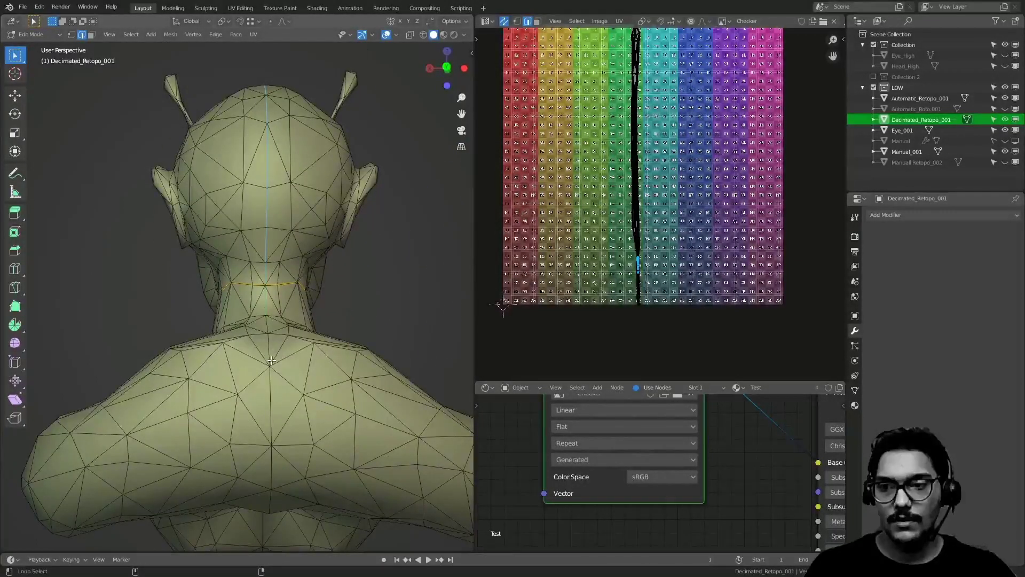
{"action": "key", "text": "ctrl+e"}
{"action": "left_click", "coordinate": [293, 302]}
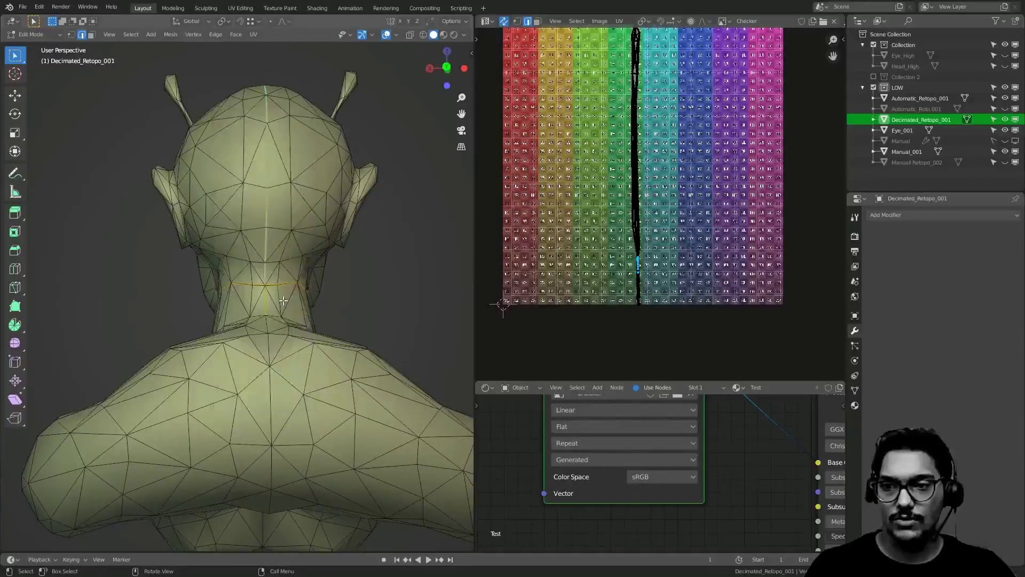
{"action": "key", "text": "ctrl+e"}
{"action": "left_click", "coordinate": [295, 319]}
- Select the centreline edges down the back to the bottom of the torso and mark them as a seam
{"action": "middle_click_drag", "start_coordinate": [291, 319], "coordinate": [246, 287], "text": "shift"}
{"action": "scroll", "coordinate": [278, 267], "scroll_direction": "down", "scroll_amount": 2}
{"action": "middle_click_drag", "start_coordinate": [252, 248], "coordinate": [248, 221]}
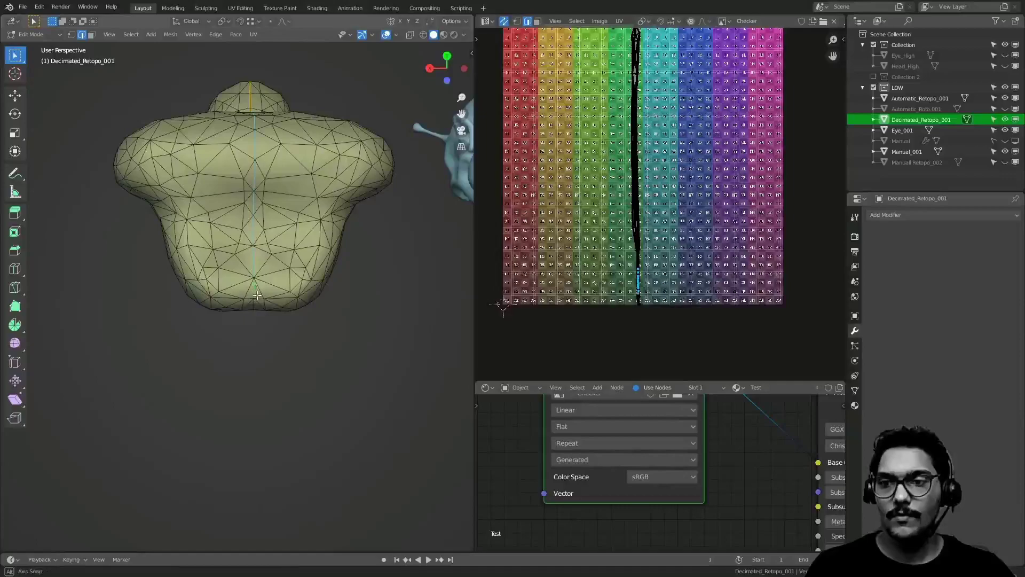
{"action": "middle_click_drag", "start_coordinate": [257, 294], "coordinate": [235, 290]}
{"action": "right_click", "coordinate": [266, 277]}
{"action": "left_click", "coordinate": [265, 274]}
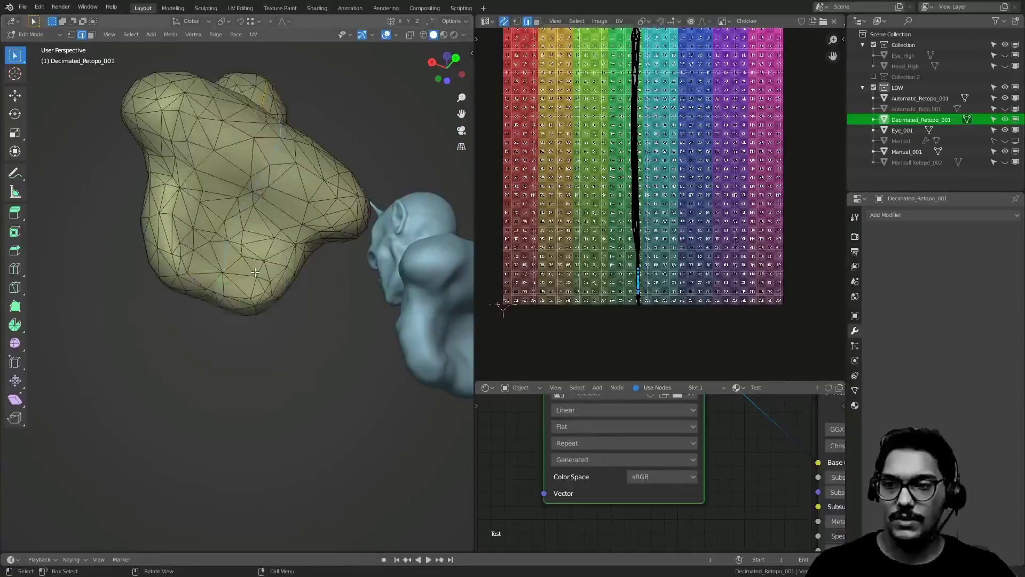
{"action": "right_click", "coordinate": [272, 275]}
{"action": "left_click", "coordinate": [271, 274]}
- Mark a seam from the bottom of the back seam up the torso's side, around the arm and across the upper back
{"action": "middle_click_drag", "start_coordinate": [271, 274], "coordinate": [248, 329]}
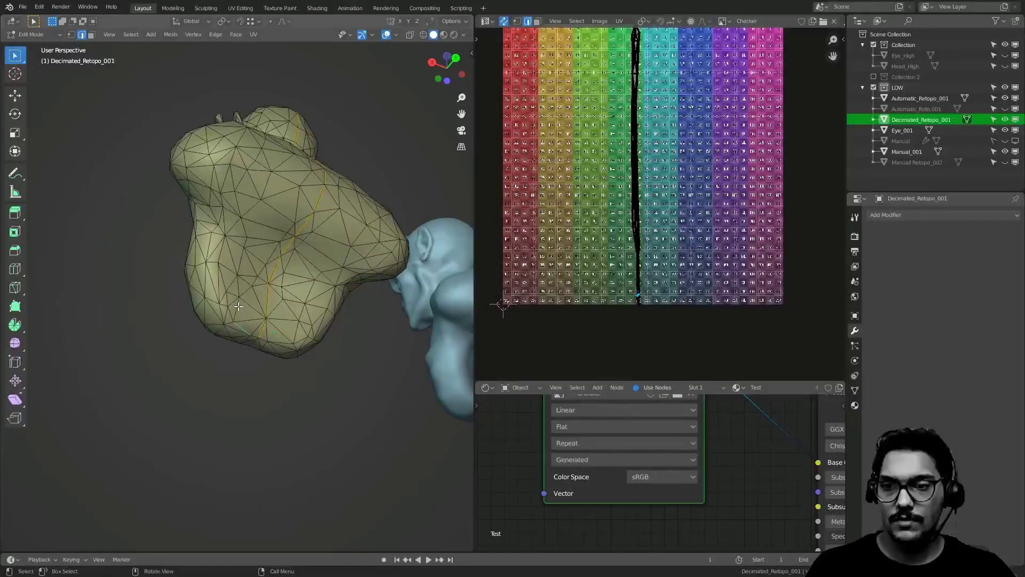
{"action": "middle_click_drag", "start_coordinate": [223, 287], "coordinate": [195, 319]}
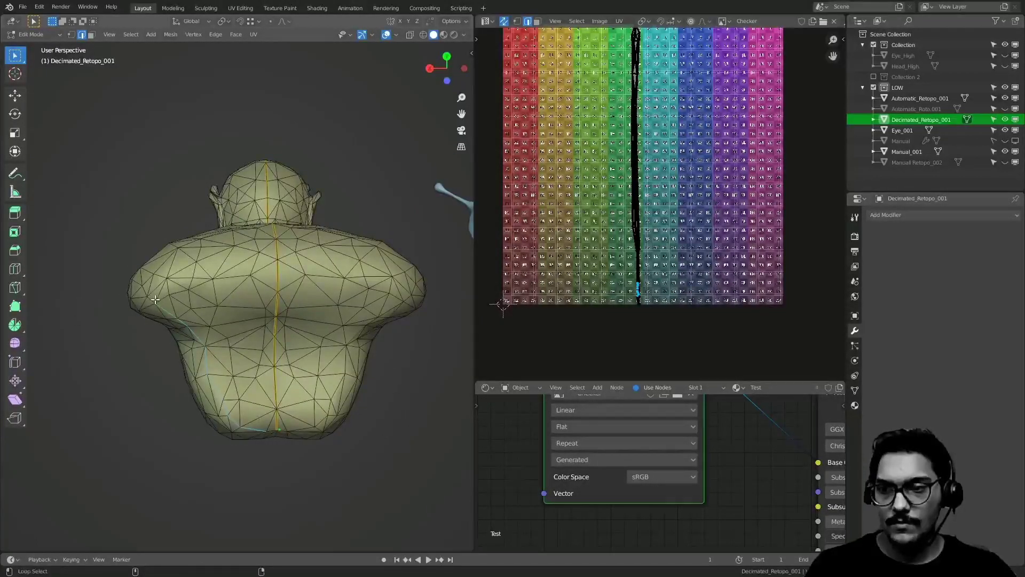
{"action": "middle_click_drag", "start_coordinate": [154, 273], "coordinate": [145, 233]}
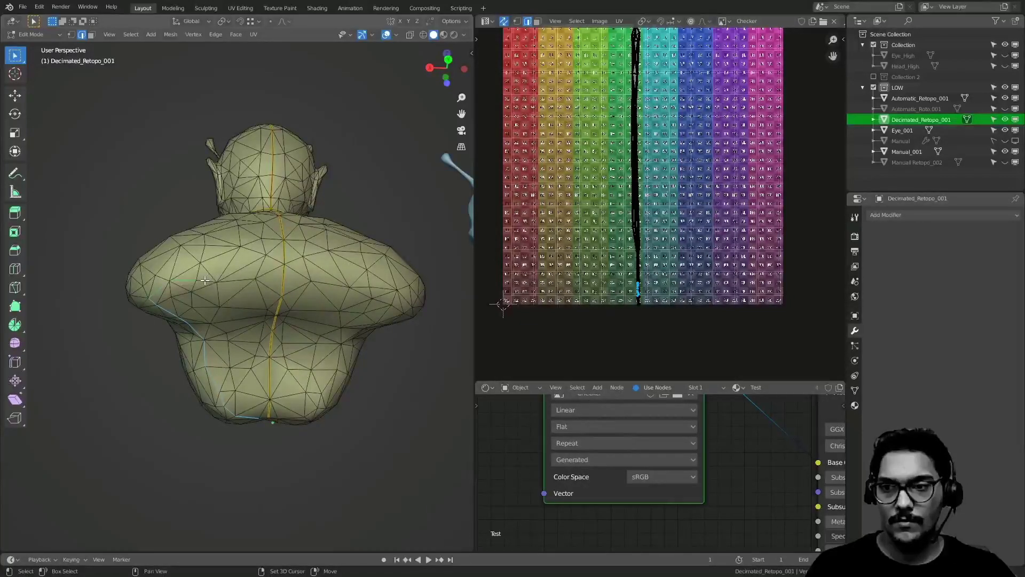
{"action": "middle_click_drag", "start_coordinate": [267, 272], "coordinate": [260, 294]}
{"action": "right_click", "coordinate": [289, 295]}
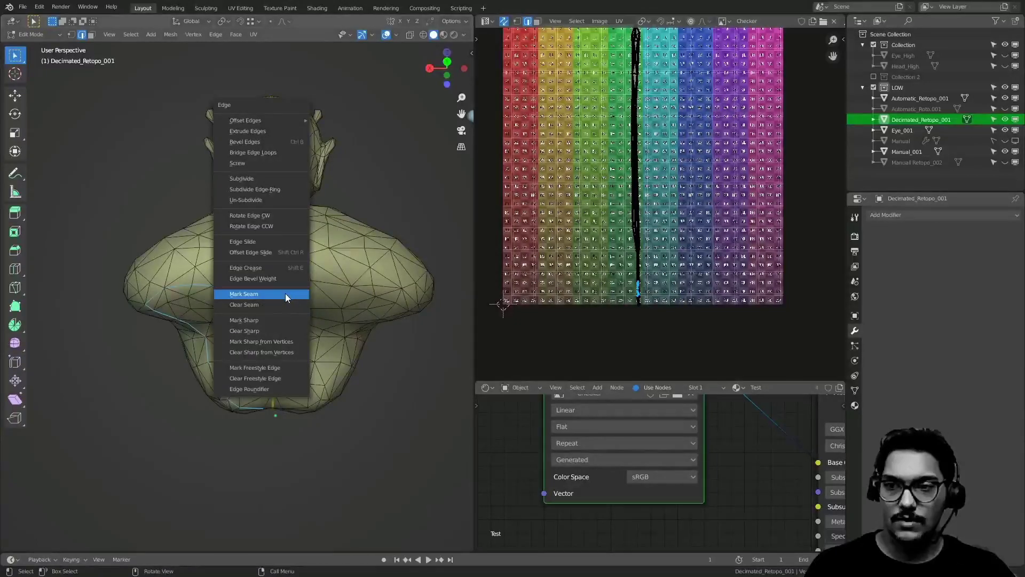
{"action": "left_click", "coordinate": [284, 293]}
{"action": "middle_click_drag", "start_coordinate": [273, 268], "coordinate": [274, 397]}
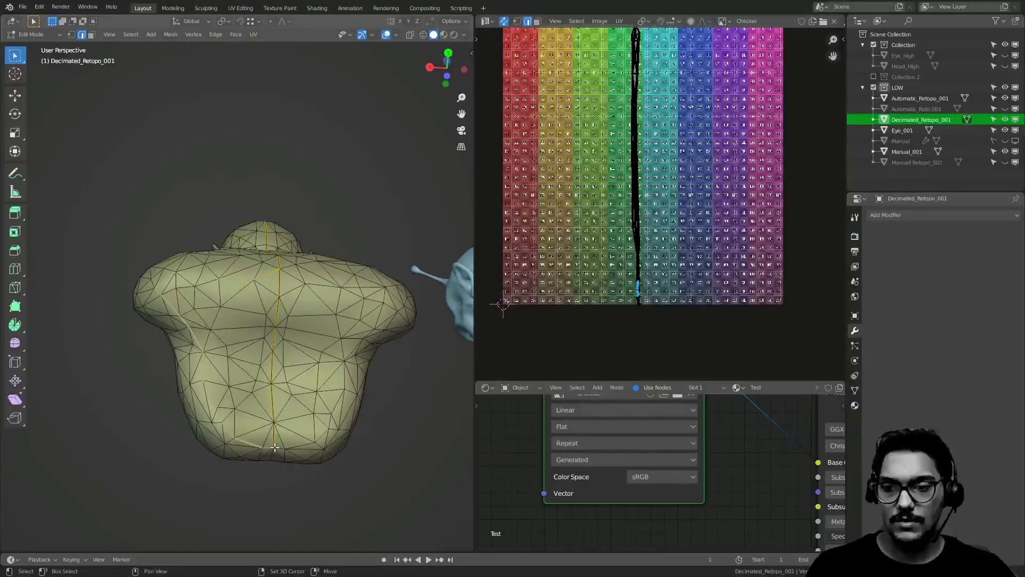
{"action": "key", "text": "ctrl+e"}
{"action": "left_click", "coordinate": [293, 389]}
{"action": "middle_click_drag", "start_coordinate": [293, 388], "coordinate": [288, 376]}
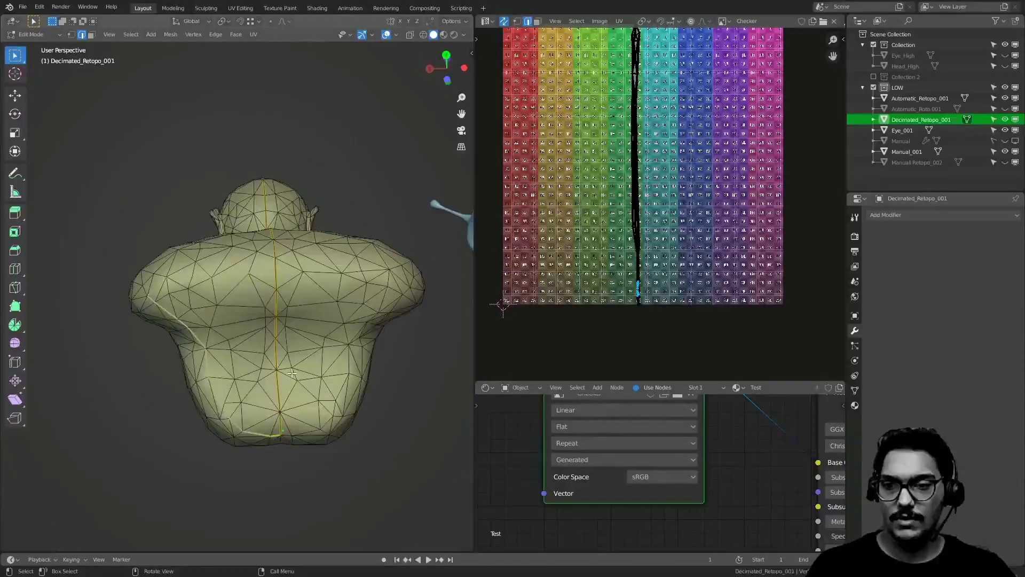
- Mirror the edge selection across the X axis and mark the matching edges on the torso's other side as a seam
{"action": "key", "text": "ctrl+shift+m"}
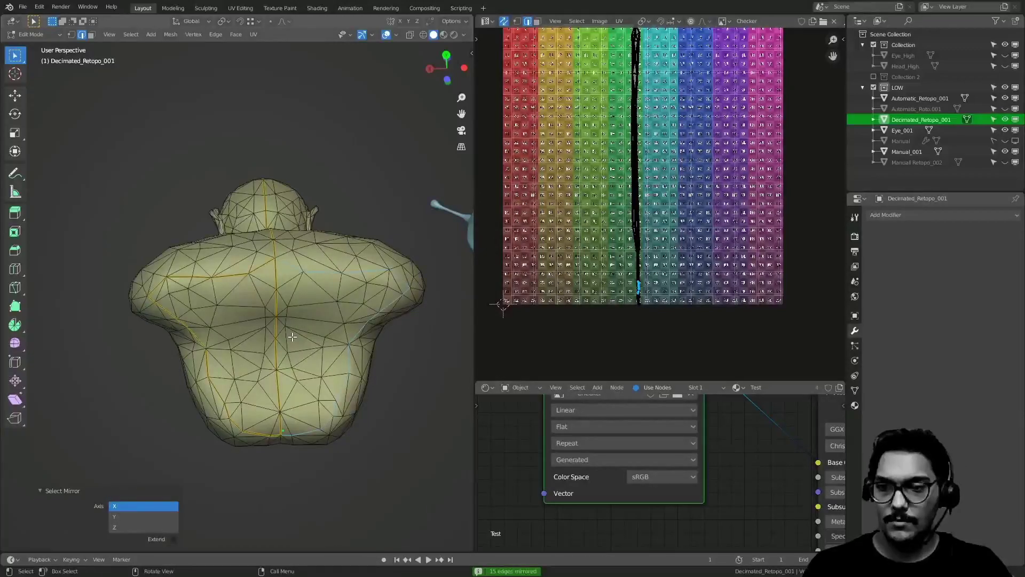
{"action": "key", "text": "ctrl+e"}
{"action": "left_click", "coordinate": [268, 274]}
- Examine the marked seams around the bust's torso, neck and head
{"action": "middle_click_drag", "start_coordinate": [268, 274], "coordinate": [214, 509]}
{"action": "scroll", "coordinate": [224, 427], "scroll_direction": "up", "scroll_amount": 3}
{"action": "middle_click_drag", "start_coordinate": [224, 369], "coordinate": [321, 369]}
{"action": "scroll", "coordinate": [321, 368], "scroll_direction": "down", "scroll_amount": 3}
{"action": "middle_click_drag", "start_coordinate": [208, 385], "coordinate": [322, 369]}
{"action": "scroll", "coordinate": [299, 342], "scroll_direction": "up", "scroll_amount": 4}
{"action": "scroll", "coordinate": [336, 349], "scroll_direction": "down", "scroll_amount": 3}
{"action": "middle_click_drag", "start_coordinate": [278, 415], "coordinate": [325, 352]}
- Select the whole bust, display it in Material Preview, unwrap it along the marked seams and deselect everything
{"action": "key", "text": "a"}
{"action": "left_click", "coordinate": [336, 215]}
{"action": "key", "text": "z"}
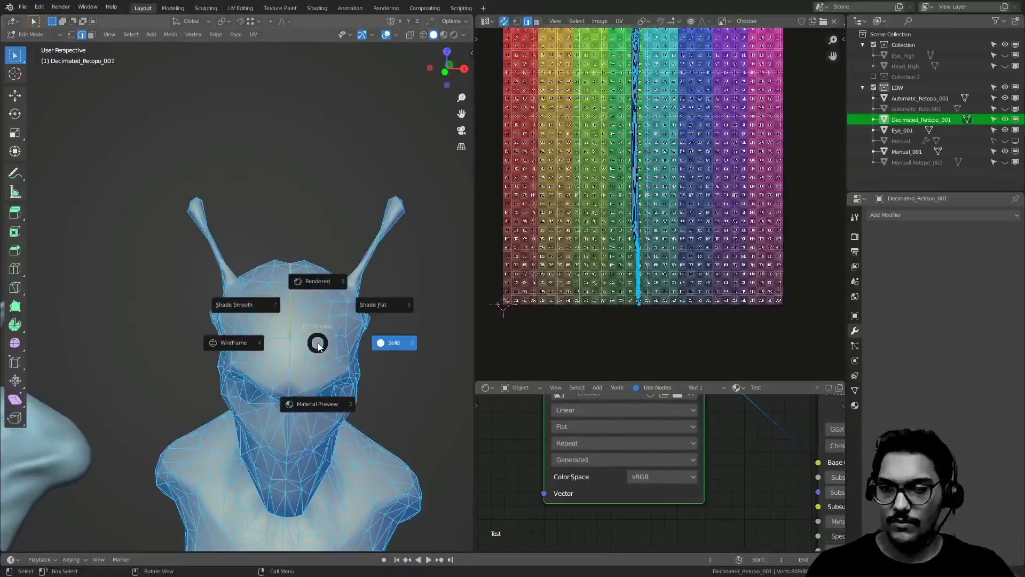
{"action": "left_click", "coordinate": [322, 404]}
{"action": "middle_click_drag", "start_coordinate": [322, 403], "coordinate": [368, 319]}
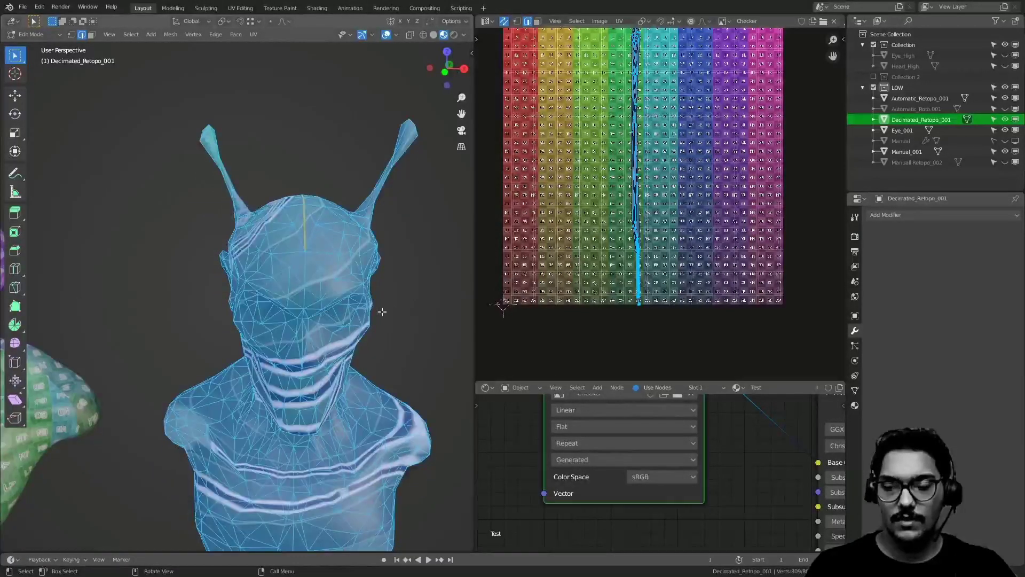
{"action": "key", "text": "u"}
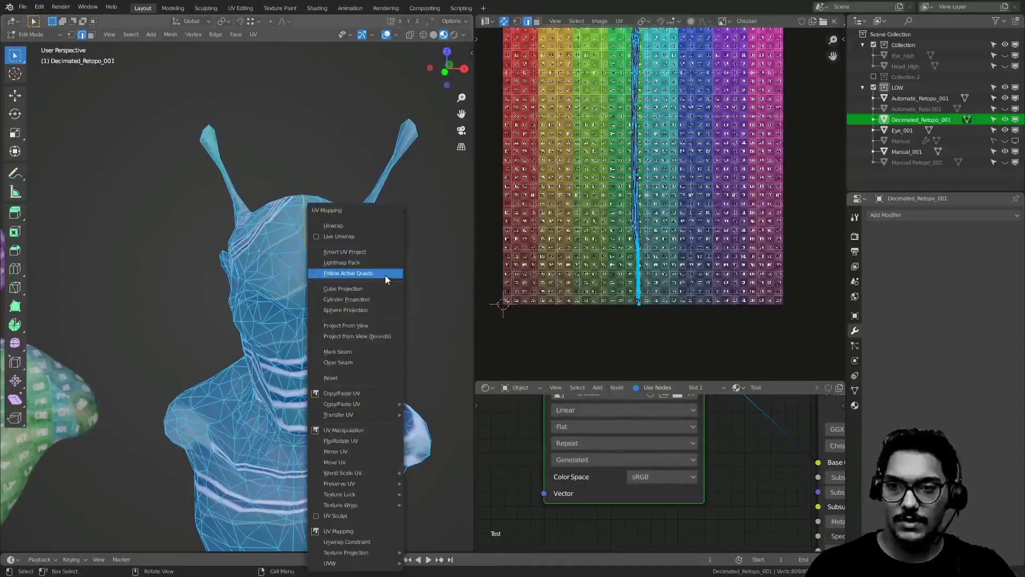
{"action": "left_click", "coordinate": [350, 228]}
{"action": "middle_click_drag", "start_coordinate": [623, 188], "coordinate": [609, 232], "text": "ctrl"}
{"action": "key", "text": "alt+a"}
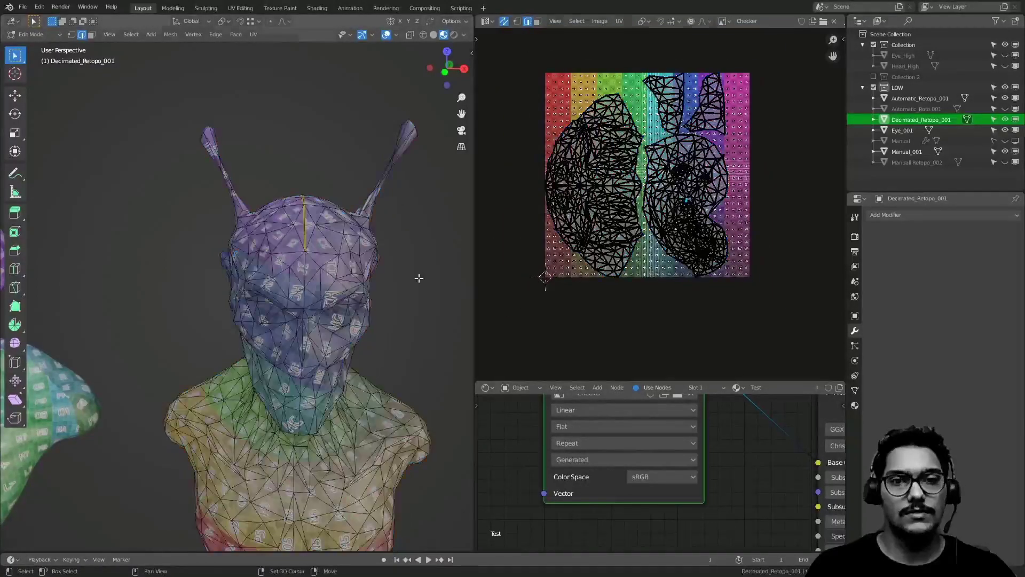
- Leave Edit Mode and inspect the checker pattern on the decimated bust
{"action": "middle_click_drag", "start_coordinate": [348, 274], "coordinate": [333, 199], "text": "shift"}
{"action": "key", "text": "Tab"}
{"action": "middle_click_drag", "start_coordinate": [279, 250], "coordinate": [384, 286]}
{"action": "scroll", "coordinate": [267, 281], "scroll_direction": "up", "scroll_amount": 6}
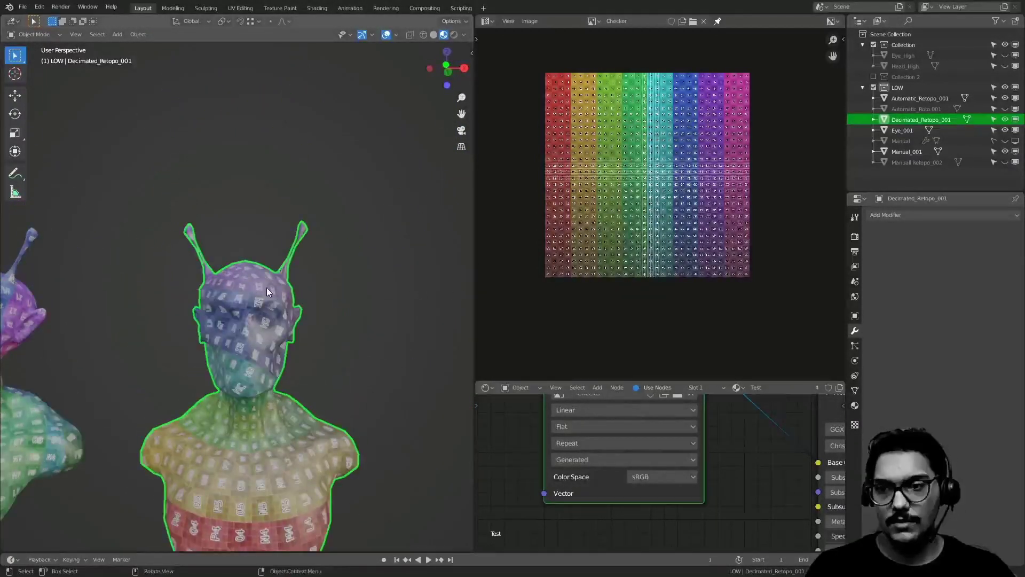
{"action": "middle_click_drag", "start_coordinate": [286, 281], "coordinate": [233, 322]}
{"action": "left_click_drag", "start_coordinate": [85, 113], "coordinate": [199, 278]}
- Return to Edit Mode and examine the edges around the base of one antenna, selecting some of them
{"action": "key", "text": "Tab"}
{"action": "middle_click_drag", "start_coordinate": [176, 256], "coordinate": [284, 289]}
{"action": "left_click", "coordinate": [180, 271]}
{"action": "scroll", "coordinate": [231, 256], "scroll_direction": "up", "scroll_amount": 3}
{"action": "middle_click_drag", "start_coordinate": [312, 325], "coordinate": [298, 375]}
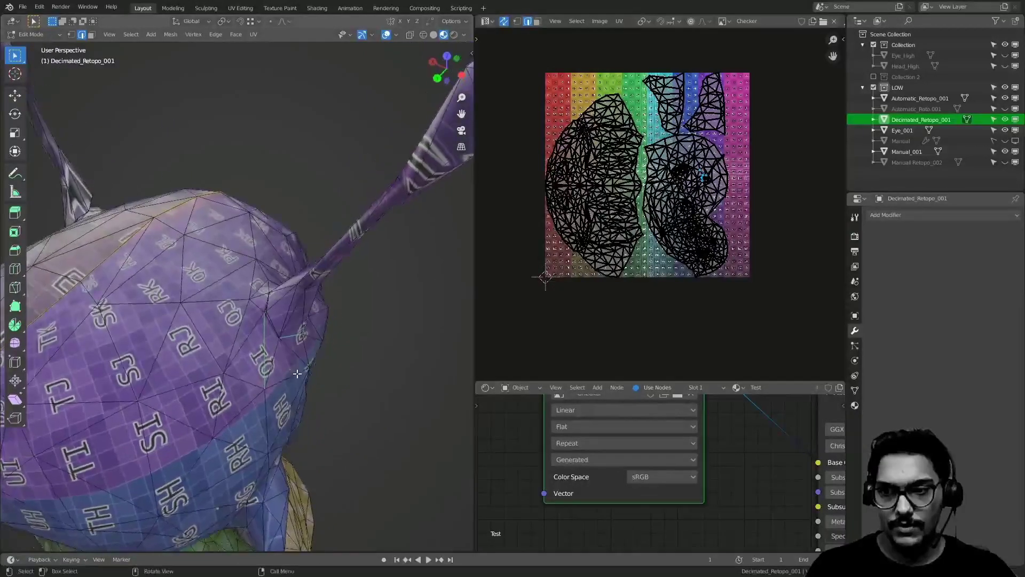
{"action": "scroll", "coordinate": [298, 375], "scroll_direction": "up", "scroll_amount": 5}
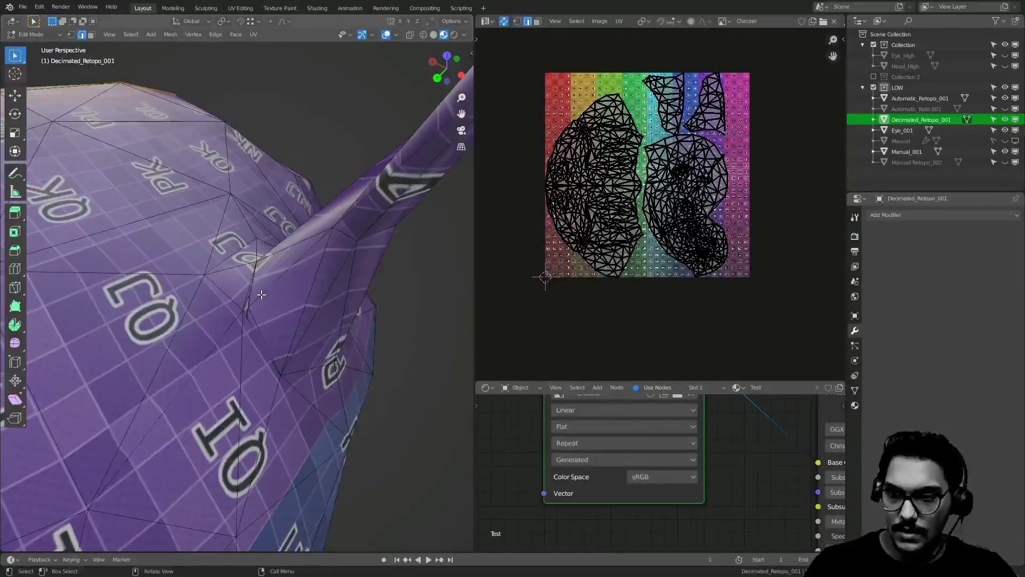
- Switch to vertex selection and slide the stray vertices at the antenna base fully along their edges, with a factor of 1.000
{"action": "key", "text": "1"}
{"action": "middle_click_drag", "start_coordinate": [255, 318], "coordinate": [201, 317]}
{"action": "key", "text": "alt+z"}
{"action": "mouse_move", "coordinate": [260, 301]}
{"action": "middle_mouse_down"}
{"action": "mouse_move", "coordinate": [250, 295]}
{"action": "mouse_move", "coordinate": [281, 303]}
{"action": "mouse_move", "coordinate": [270, 303]}
{"action": "mouse_move", "coordinate": [341, 266]}
{"action": "mouse_move", "coordinate": [264, 307]}
{"action": "mouse_move", "coordinate": [185, 292]}
{"action": "mouse_move", "coordinate": [249, 308]}
{"action": "middle_mouse_up"}
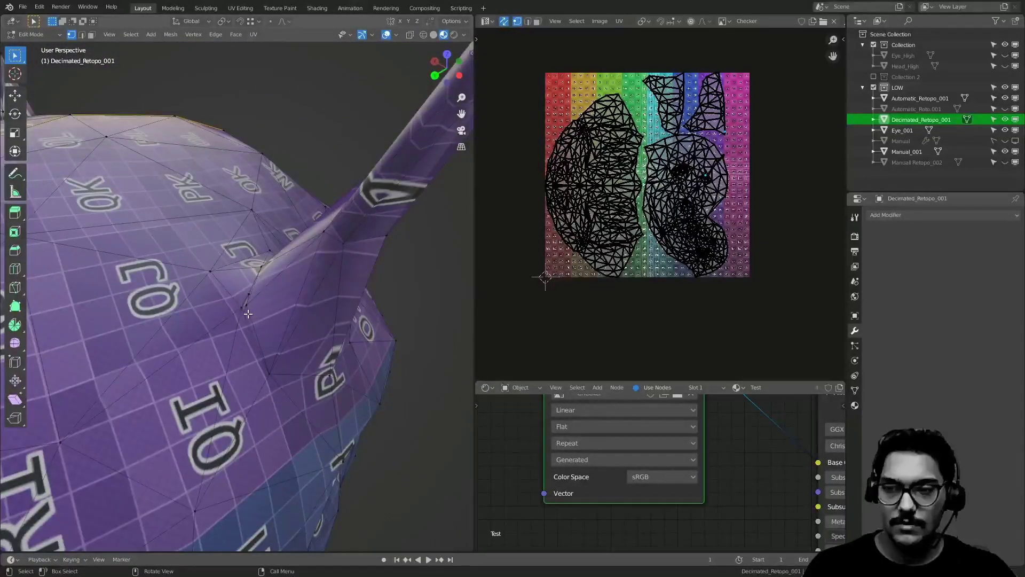
{"action": "key", "text": "shift+v"}
{"action": "left_click", "coordinate": [307, 235]}
{"action": "middle_click_drag", "start_coordinate": [306, 236], "coordinate": [273, 312]}
{"action": "key", "text": "shift+v"}
{"action": "left_click", "coordinate": [264, 316]}
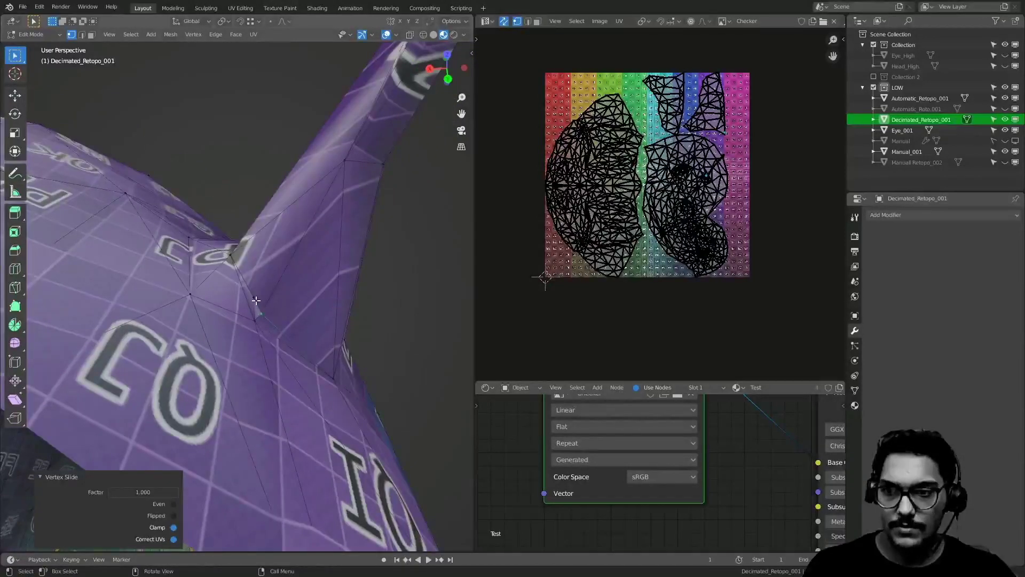
{"action": "left_click", "coordinate": [258, 303]}
{"action": "key", "text": "shift+v"}
{"action": "left_click", "coordinate": [332, 334]}
{"action": "middle_click_drag", "start_coordinate": [332, 334], "coordinate": [295, 330]}
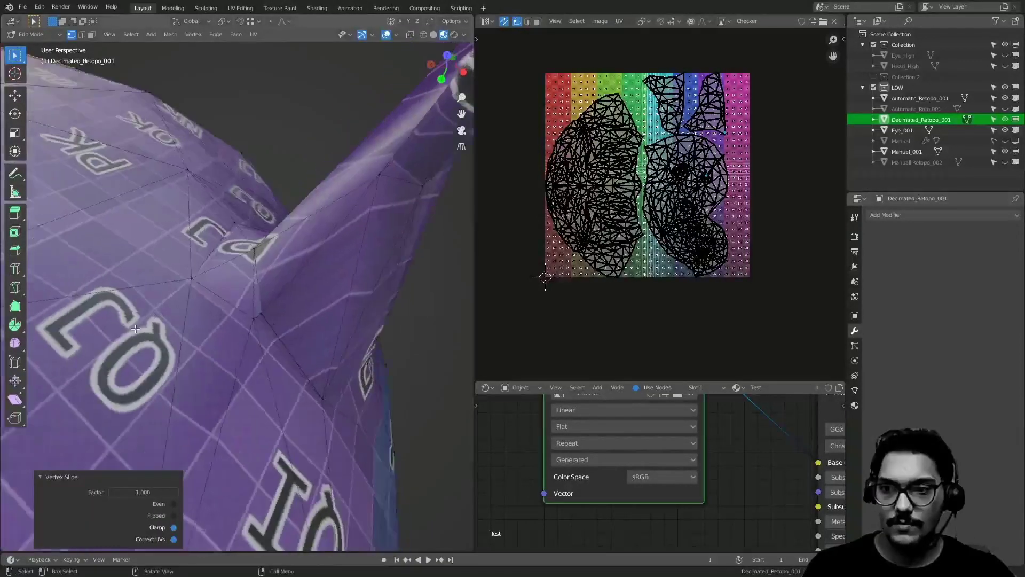
- Select all the bust's vertices and merge them by distance
{"action": "left_click", "coordinate": [261, 315]}
{"action": "key", "text": "a"}
{"action": "key", "text": "m"}
{"action": "key", "text": "b"}
{"action": "left_click", "coordinate": [273, 296]}
{"action": "key", "text": "a"}
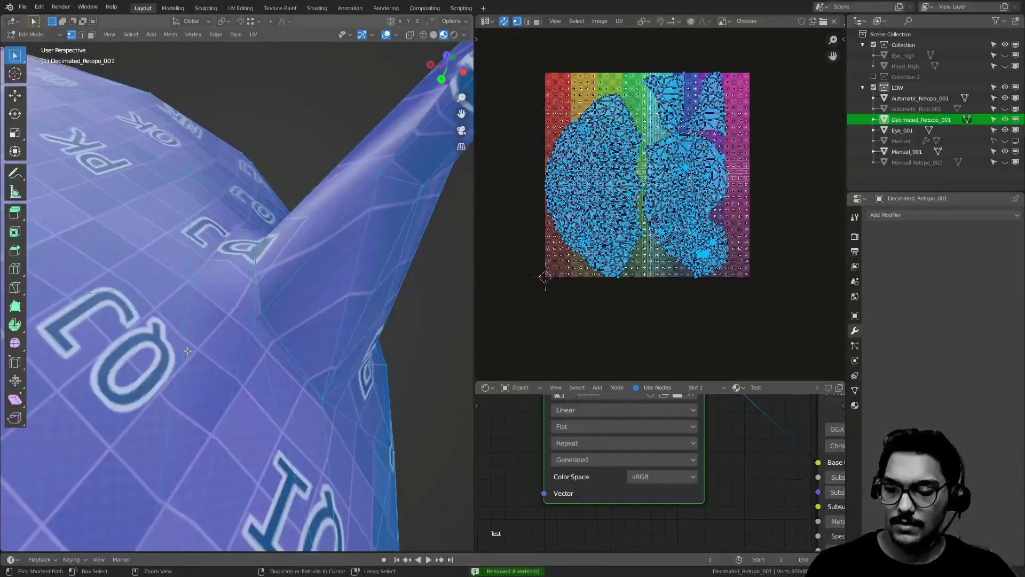
- Merge the bust's selected vertices by distance and reduce the merge distance
{"action": "key", "text": "m"}
{"action": "key", "text": "b"}
{"action": "left_click_drag", "start_coordinate": [136, 526], "coordinate": [126, 526]}
- Slide the stray vertex at the foot of the antenna along its edge
{"action": "left_click", "coordinate": [268, 318]}
{"action": "key", "text": "g"}
{"action": "key", "text": "g"}
{"action": "left_click", "coordinate": [200, 347]}
- Select the two vertices across the antenna's base and dissolve the edge between them
{"action": "middle_click_drag", "start_coordinate": [200, 347], "coordinate": [241, 292]}
{"action": "left_click", "coordinate": [242, 320]}
{"action": "middle_click_drag", "start_coordinate": [271, 336], "coordinate": [204, 344]}
{"action": "middle_click_drag", "start_coordinate": [286, 323], "coordinate": [332, 327]}
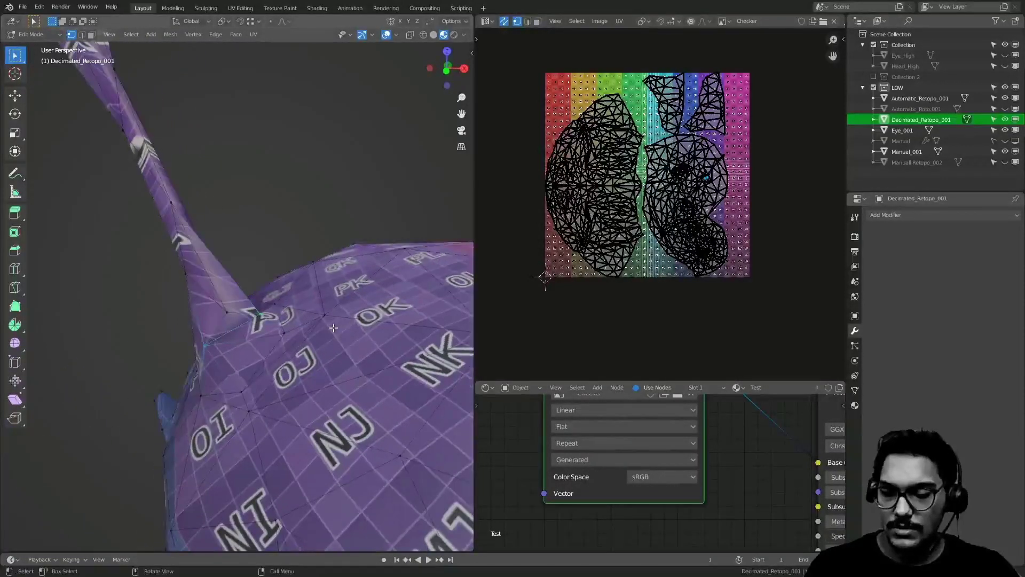
{"action": "key", "text": "ctrl+e"}
{"action": "left_click", "coordinate": [335, 335]}
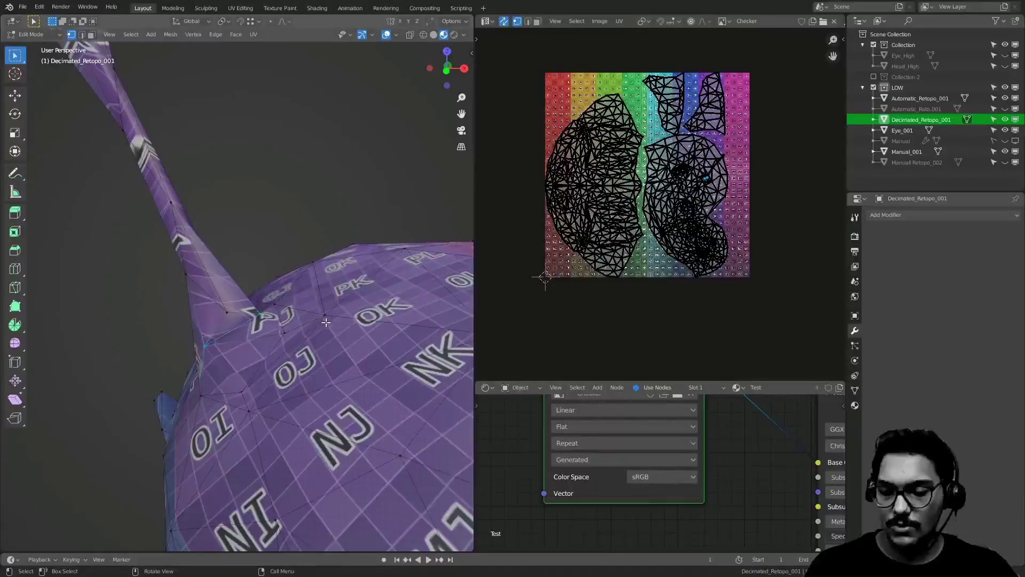
{"action": "key", "text": "x"}
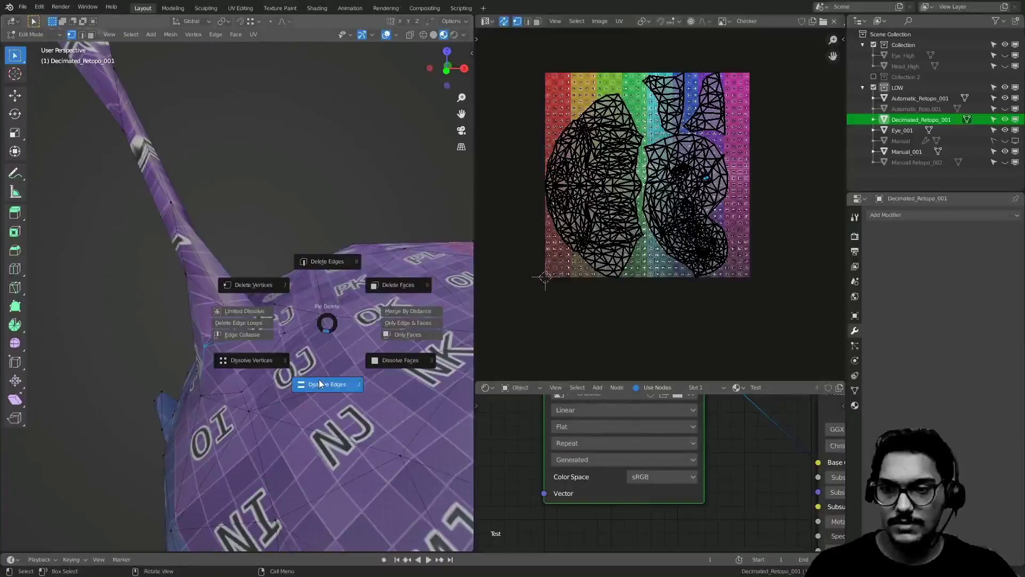
{"action": "left_click", "coordinate": [331, 383]}
- Slide the vertex on the head beside the antenna base along its edges to even out the surrounding triangles
{"action": "middle_click_drag", "start_coordinate": [330, 384], "coordinate": [342, 287]}
{"action": "middle_click_drag", "start_coordinate": [341, 337], "coordinate": [158, 404]}
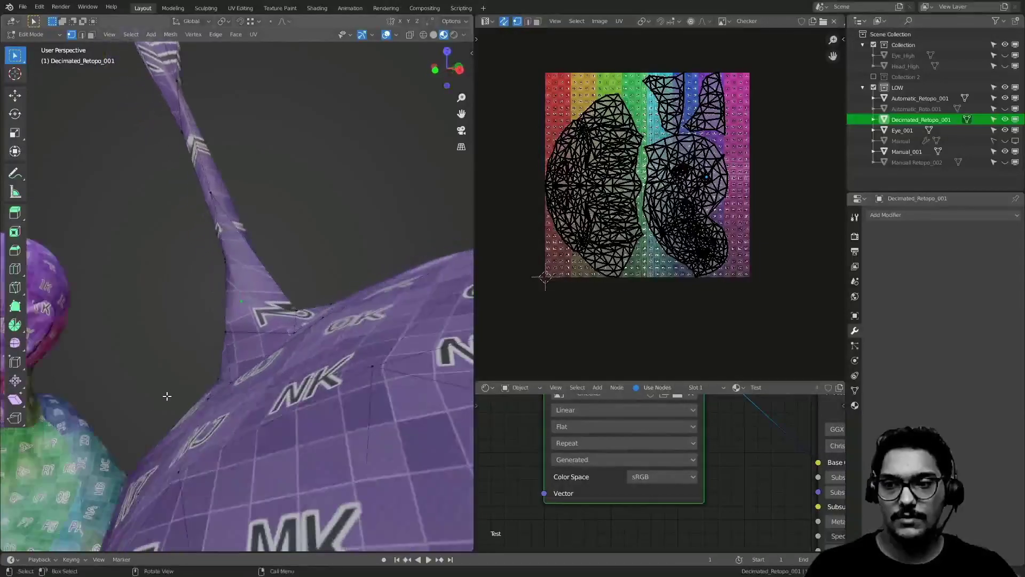
{"action": "middle_click_drag", "start_coordinate": [319, 338], "coordinate": [207, 506]}
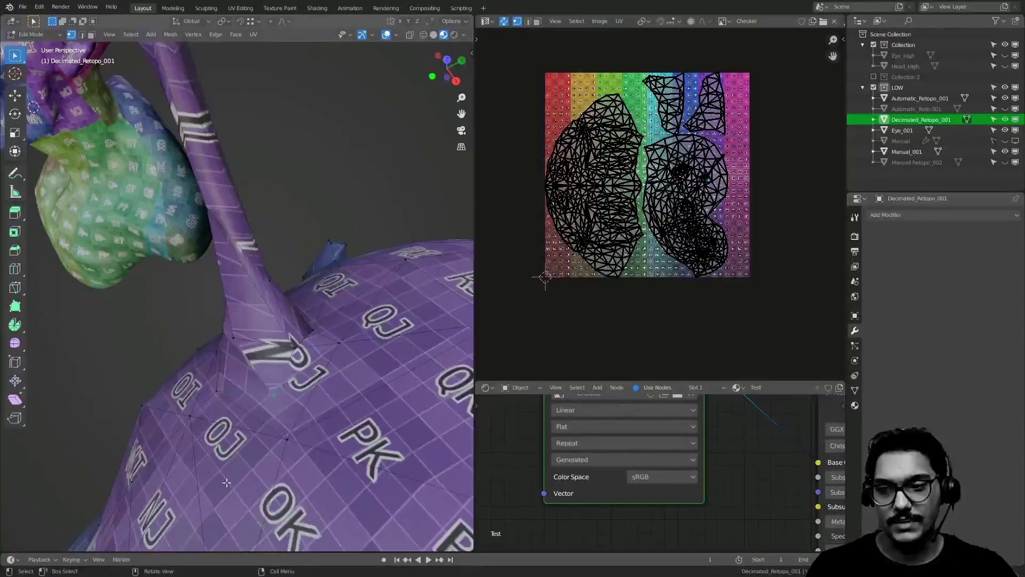
{"action": "middle_click_drag", "start_coordinate": [275, 385], "coordinate": [296, 434]}
{"action": "middle_click_drag", "start_coordinate": [297, 398], "coordinate": [209, 477]}
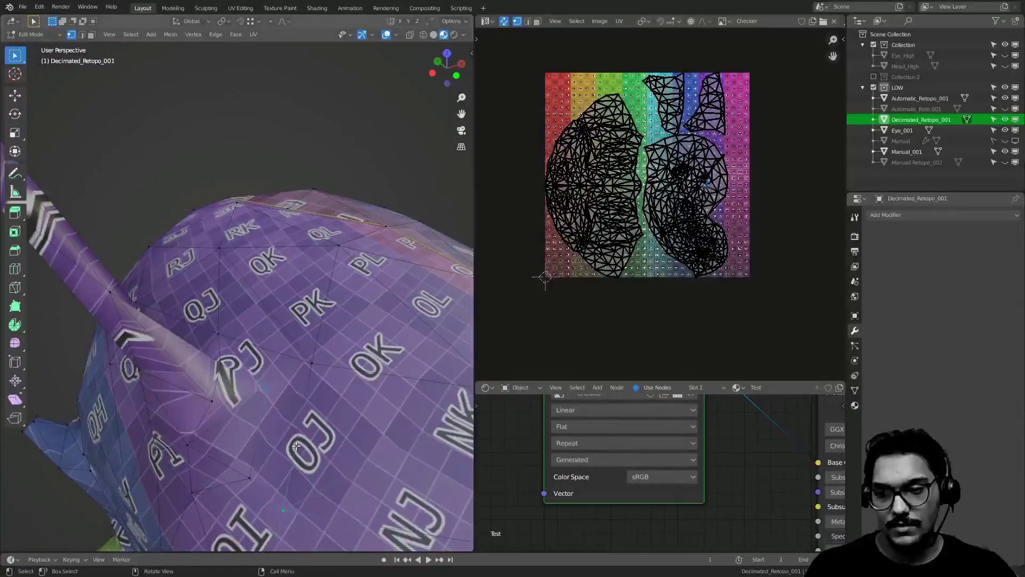
{"action": "middle_click_drag", "start_coordinate": [293, 440], "coordinate": [292, 385]}
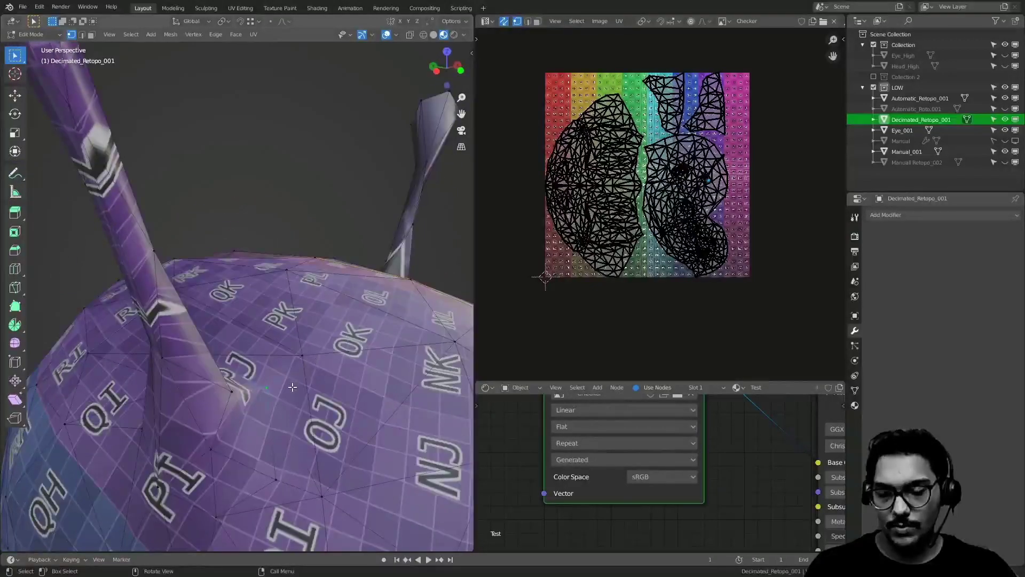
{"action": "key", "text": "shift+v"}
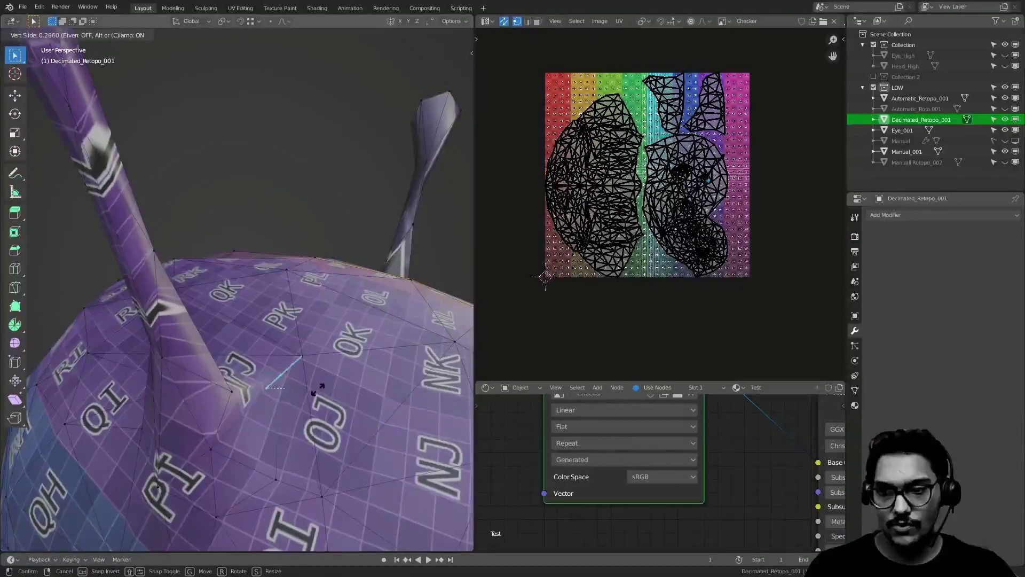
{"action": "left_click", "coordinate": [315, 391]}
{"action": "key", "text": "shift+v"}
{"action": "left_click", "coordinate": [320, 406]}
{"action": "middle_click_drag", "start_coordinate": [320, 407], "coordinate": [292, 440]}
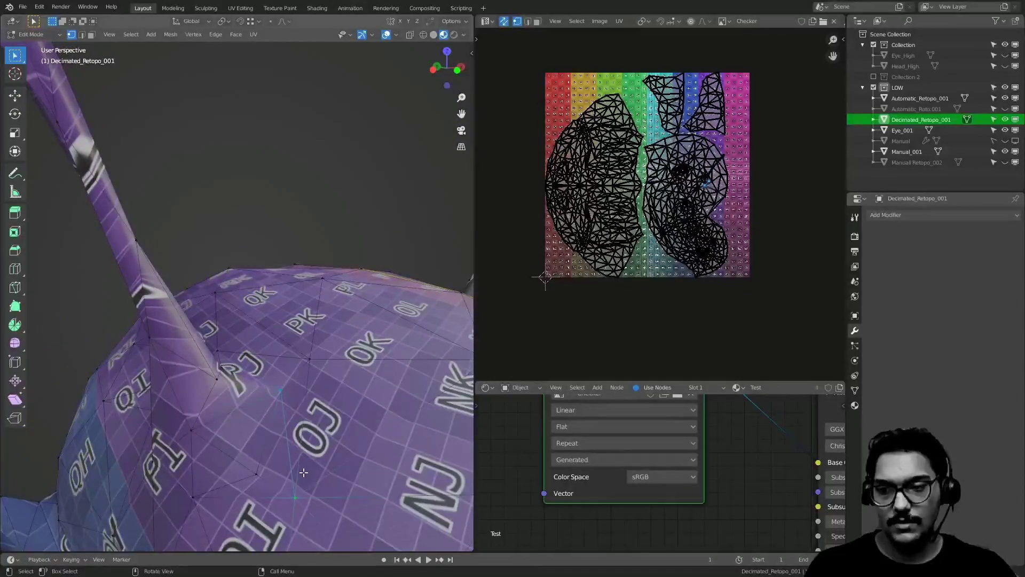
- Dissolve an unneeded edge on the head surface beside the antenna base
{"action": "key", "text": "z"}
{"action": "left_click", "coordinate": [297, 491]}
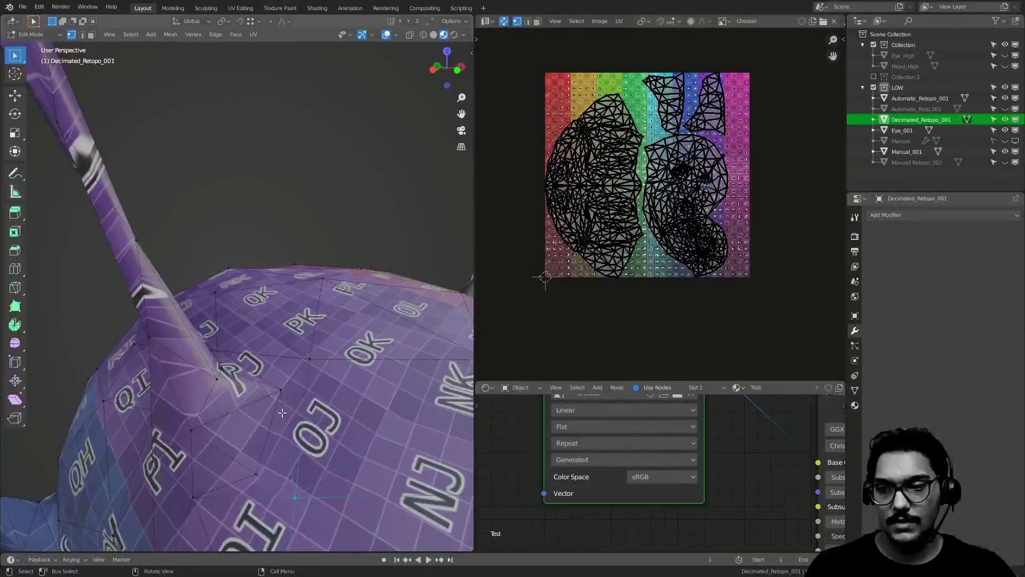
{"action": "key", "text": "x"}
{"action": "left_click", "coordinate": [309, 494]}
{"action": "middle_click_drag", "start_coordinate": [309, 480], "coordinate": [280, 470]}
{"action": "left_click", "coordinate": [284, 438]}
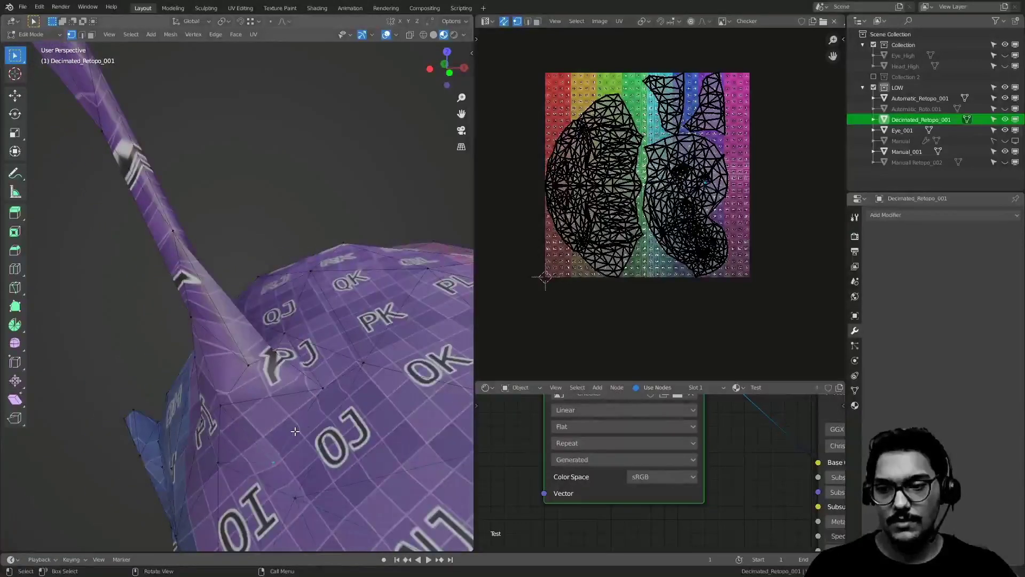
- Dissolve the surplus edges crossing the lower part of the antenna where it widens into the head
{"action": "middle_click_drag", "start_coordinate": [291, 435], "coordinate": [269, 454]}
{"action": "middle_click_drag", "start_coordinate": [355, 413], "coordinate": [267, 294]}
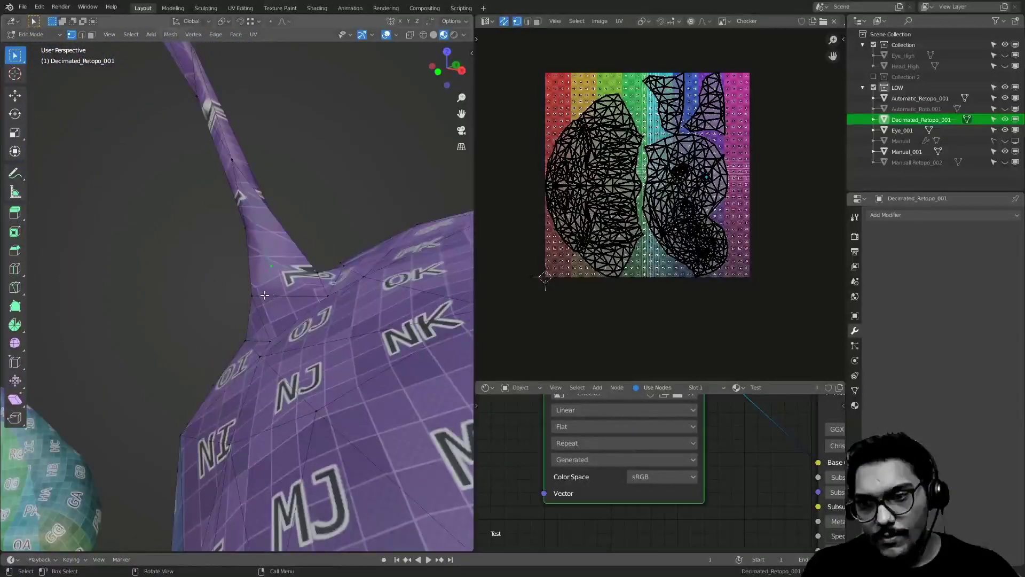
{"action": "key", "text": "x"}
{"action": "left_click", "coordinate": [331, 393]}
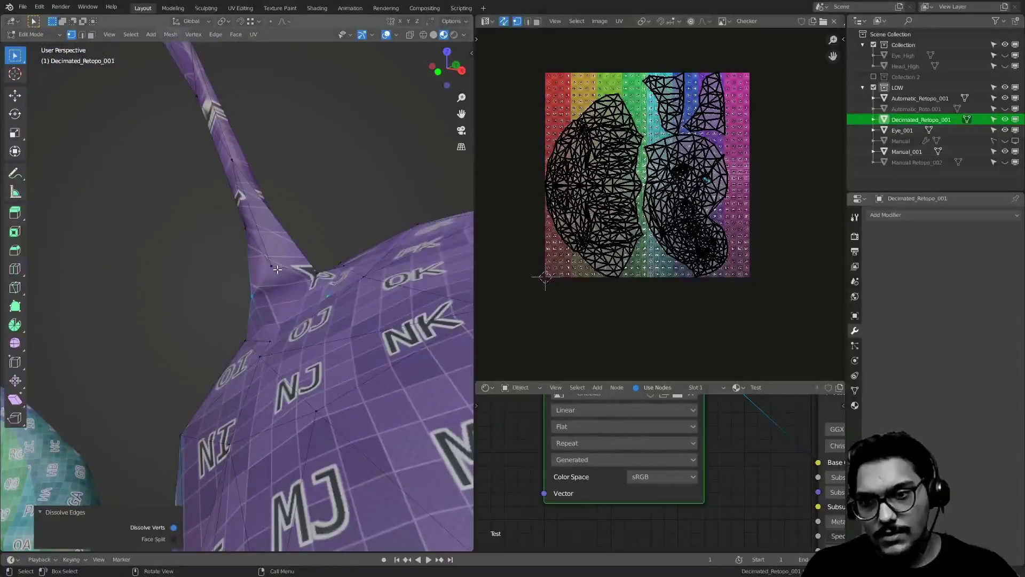
{"action": "left_click", "coordinate": [276, 269]}
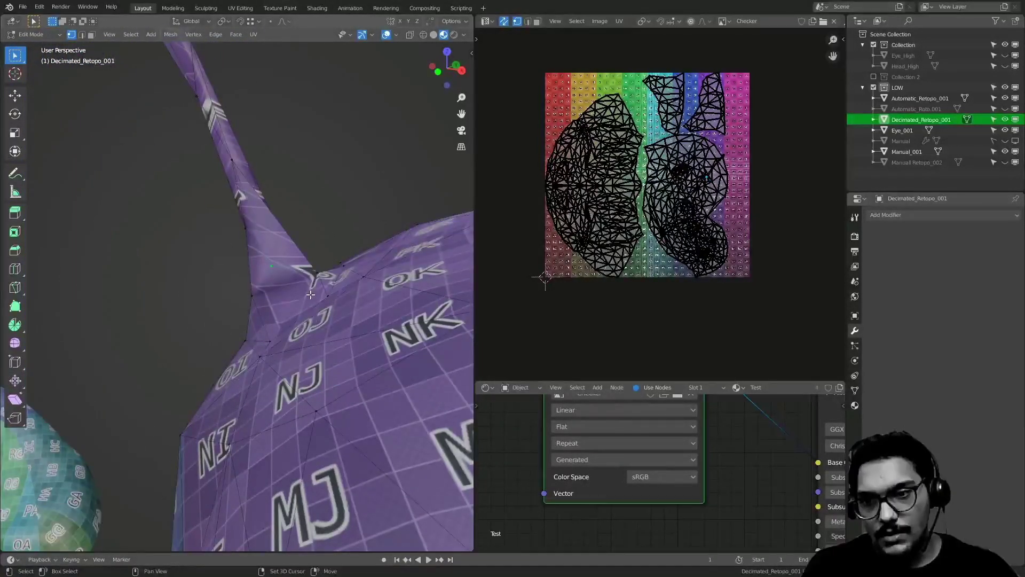
{"action": "middle_click_drag", "start_coordinate": [331, 295], "coordinate": [208, 255]}
{"action": "key", "text": "x"}
{"action": "left_click", "coordinate": [252, 406]}
- Merge all of the bust's vertices by distance at 0.00001 m, then deselect everything
{"action": "middle_click_drag", "start_coordinate": [251, 405], "coordinate": [243, 311]}
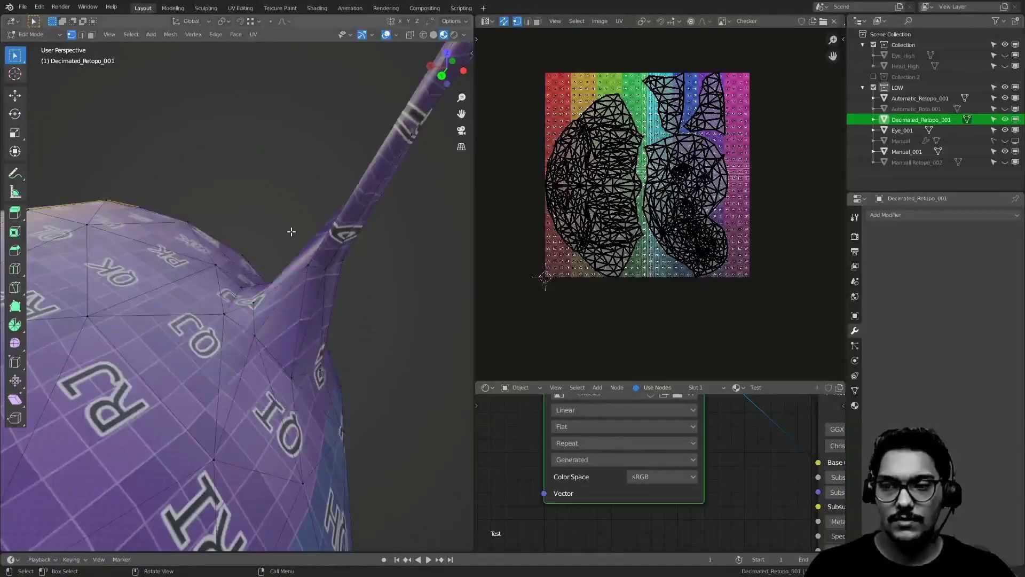
{"action": "key", "text": "a"}
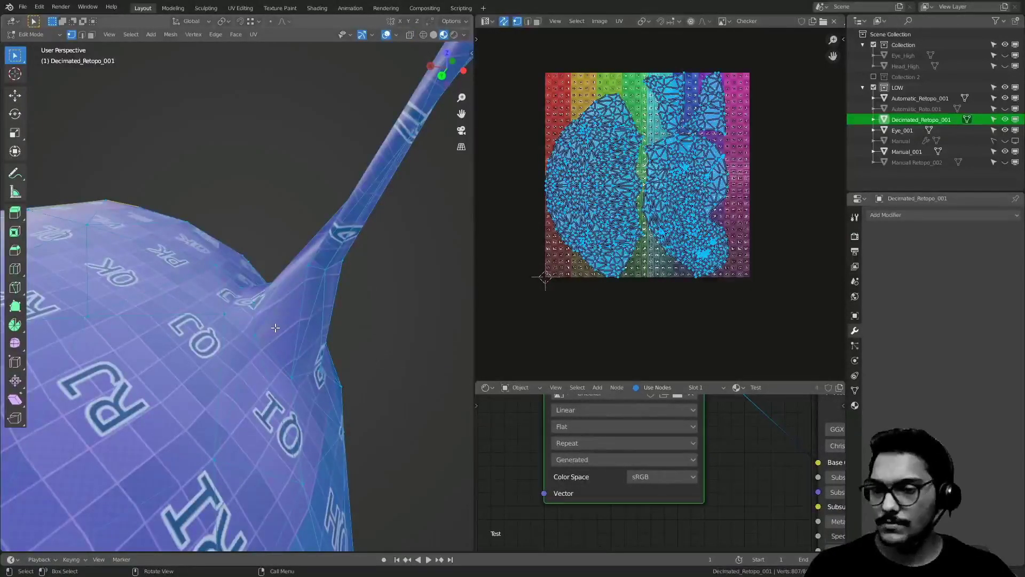
{"action": "key", "text": "ctrl+m"}
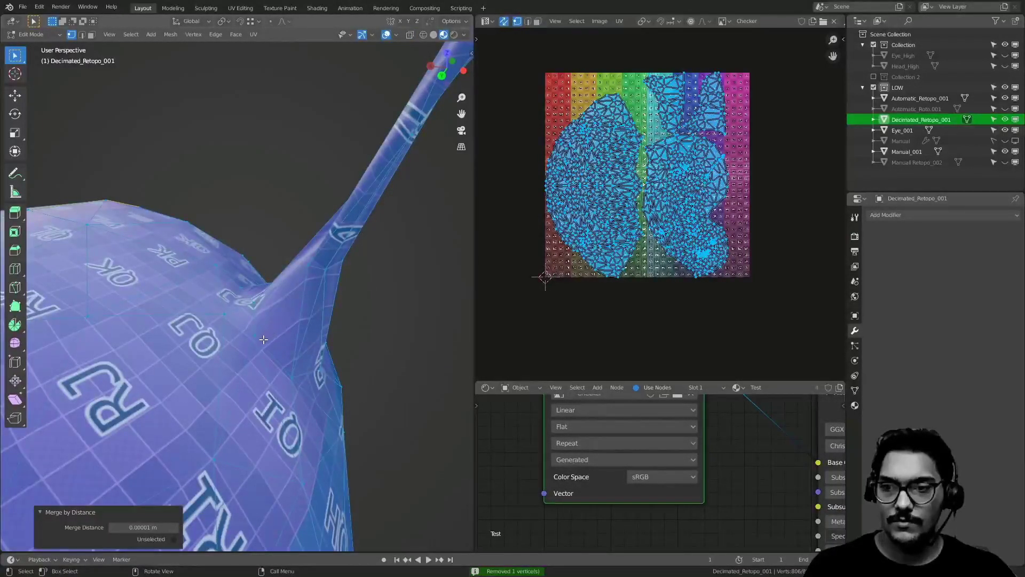
{"action": "key", "text": "alt+a"}
- From the front view, slide a vertex on the antenna's thin stalk upward along its edge toward the bulb
{"action": "middle_click_drag", "start_coordinate": [264, 338], "coordinate": [267, 440]}
{"action": "middle_click_drag", "start_coordinate": [281, 383], "coordinate": [205, 295]}
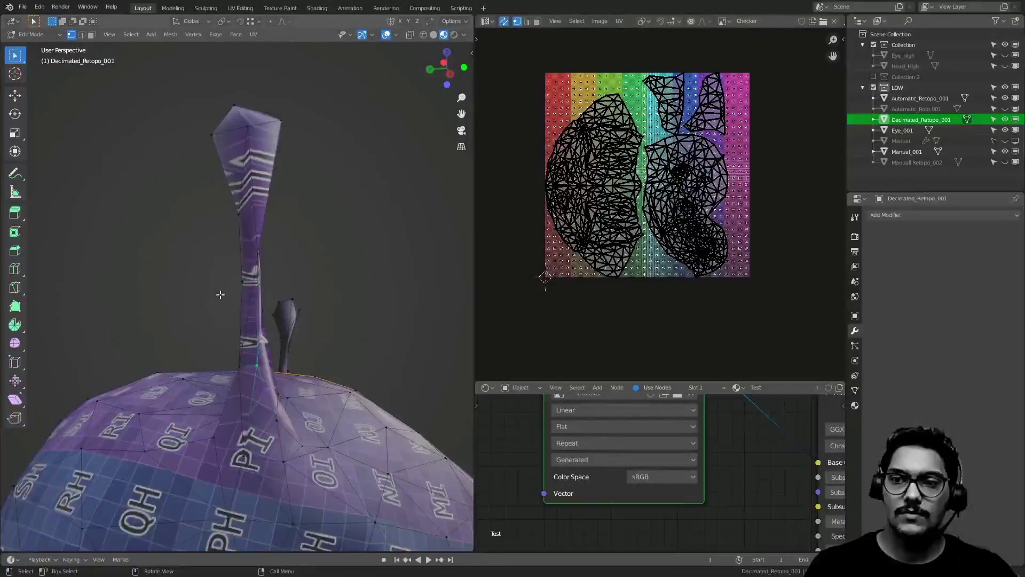
{"action": "middle_click_drag", "start_coordinate": [256, 250], "coordinate": [223, 209]}
{"action": "key", "text": "KP_1"}
{"action": "middle_click_drag", "start_coordinate": [223, 209], "coordinate": [238, 306], "text": "shift"}
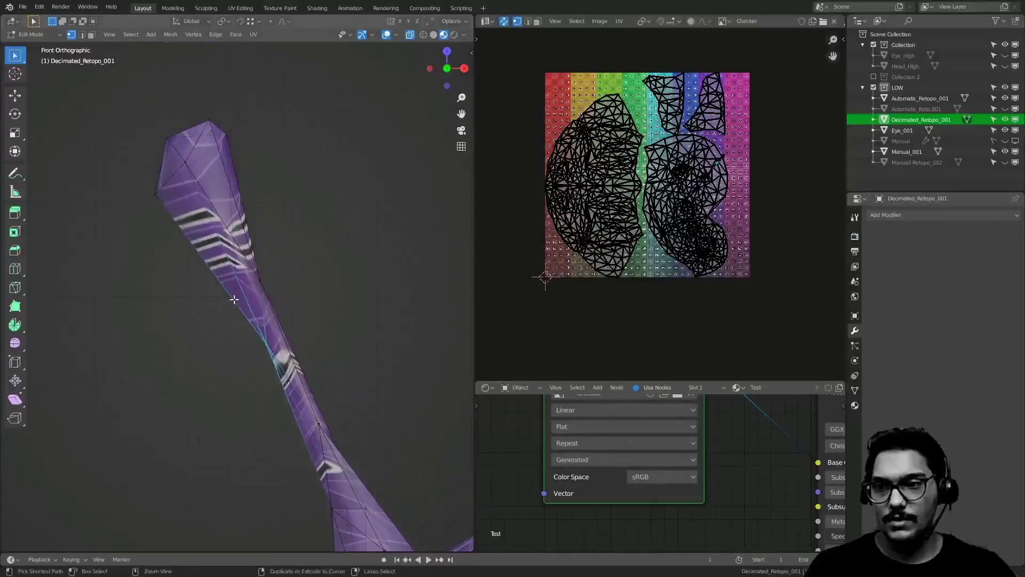
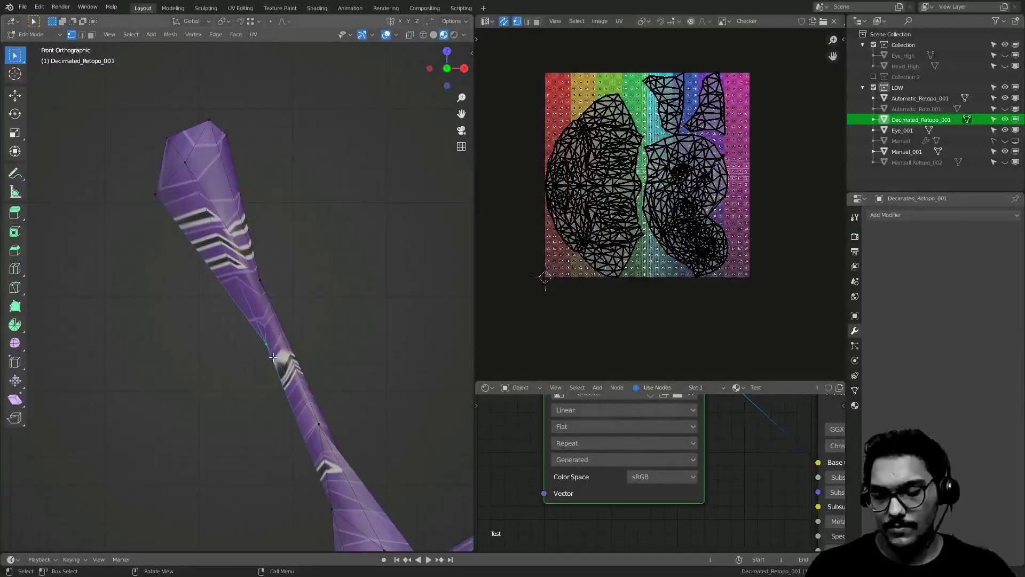
{"action": "key", "text": "shift+v"}
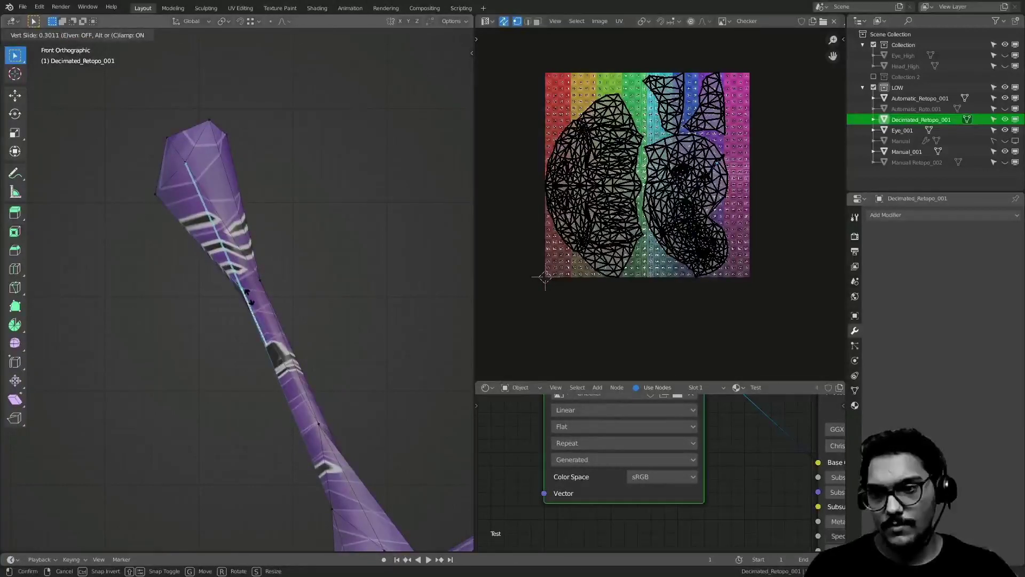
{"action": "left_click", "coordinate": [247, 300]}
- Slide the stalk vertices below the bulb further along their edges, the last one by a factor of 0.578
{"action": "middle_click_drag", "start_coordinate": [245, 293], "coordinate": [205, 340]}
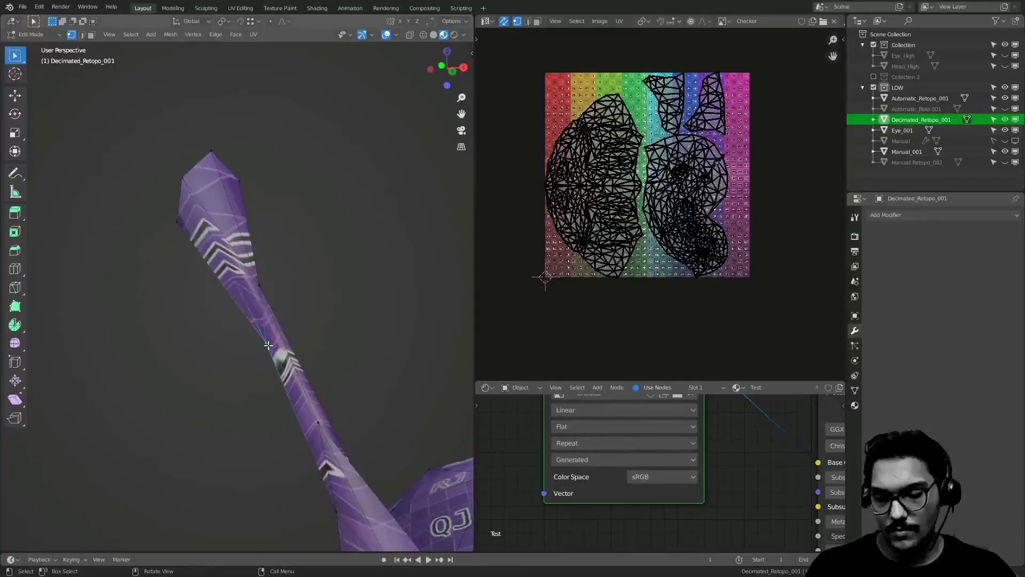
{"action": "key", "text": "shift+v"}
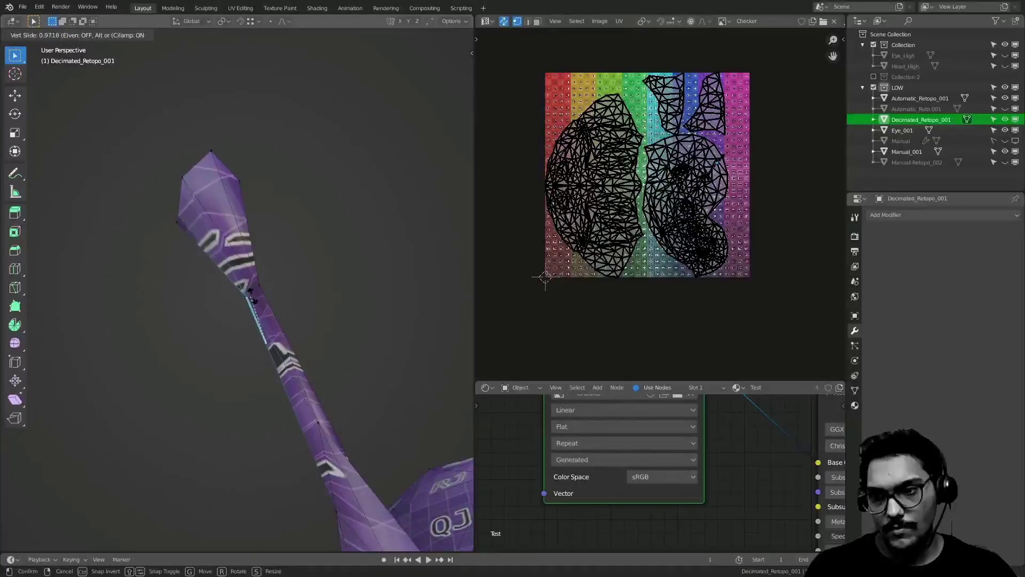
{"action": "left_click", "coordinate": [248, 291]}
{"action": "middle_click_drag", "start_coordinate": [249, 291], "coordinate": [312, 301]}
{"action": "key", "text": "shift+v"}
{"action": "left_click", "coordinate": [318, 287]}
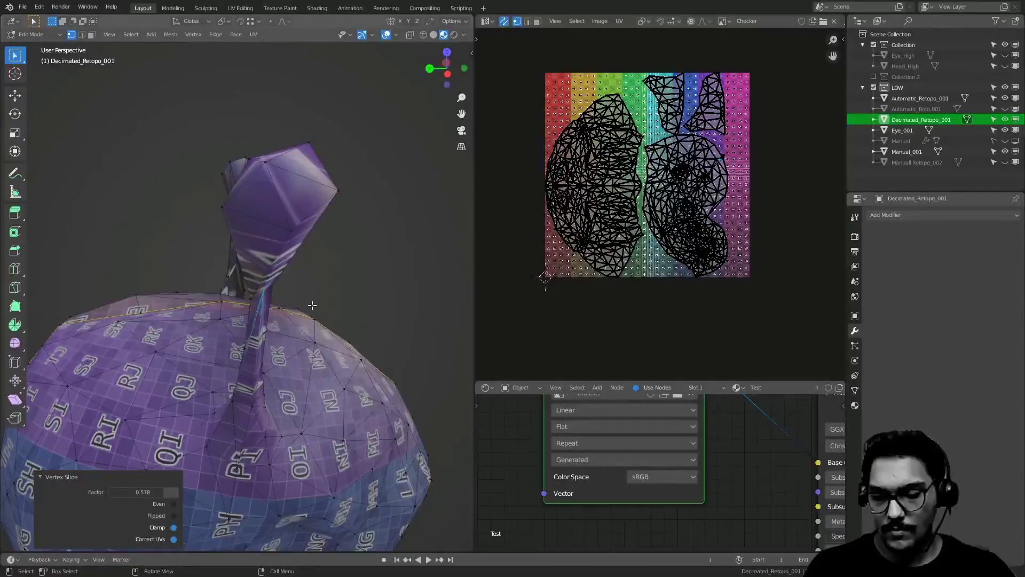
- Move the vertices at the antenna's neck horizontally with the global Z axis locked to reshape the stalk
{"action": "key", "text": "g"}
{"action": "key", "text": "shift+z"}
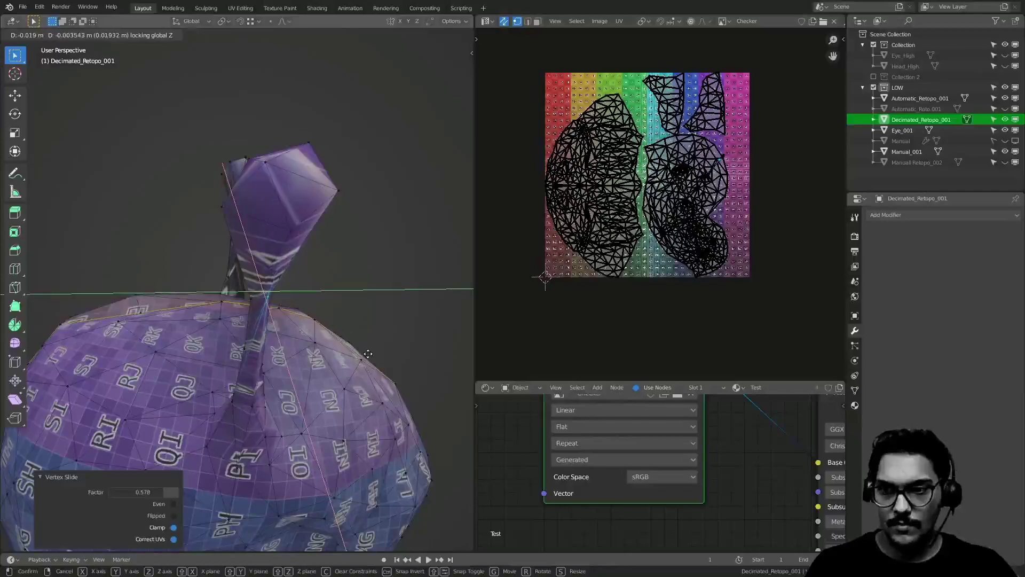
{"action": "left_click", "coordinate": [398, 369]}
{"action": "middle_click_drag", "start_coordinate": [398, 369], "coordinate": [227, 300]}
{"action": "left_click", "coordinate": [300, 280]}
{"action": "middle_click_drag", "start_coordinate": [333, 291], "coordinate": [280, 379]}
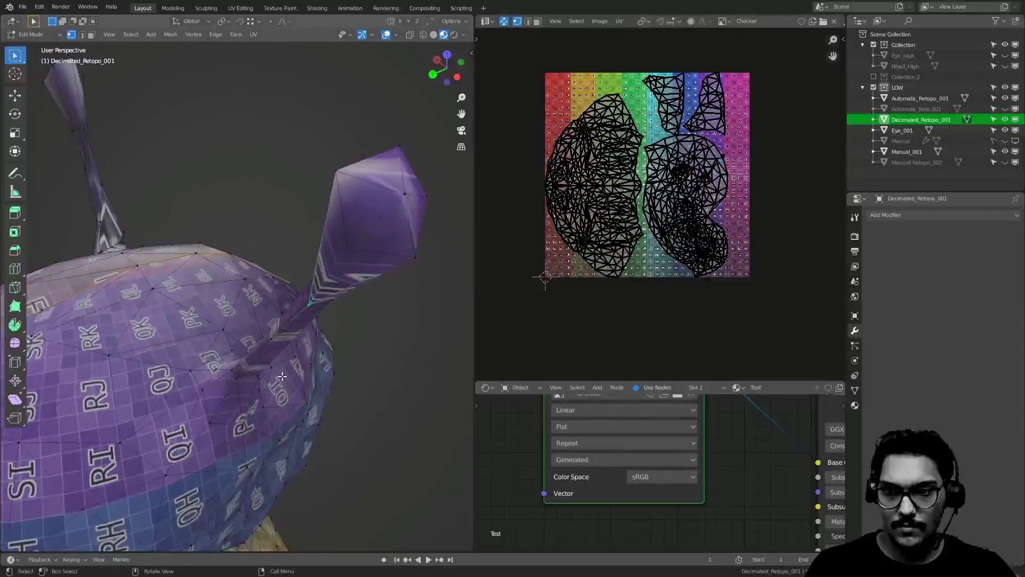
{"action": "key", "text": "g"}
{"action": "key", "text": "shift+z"}
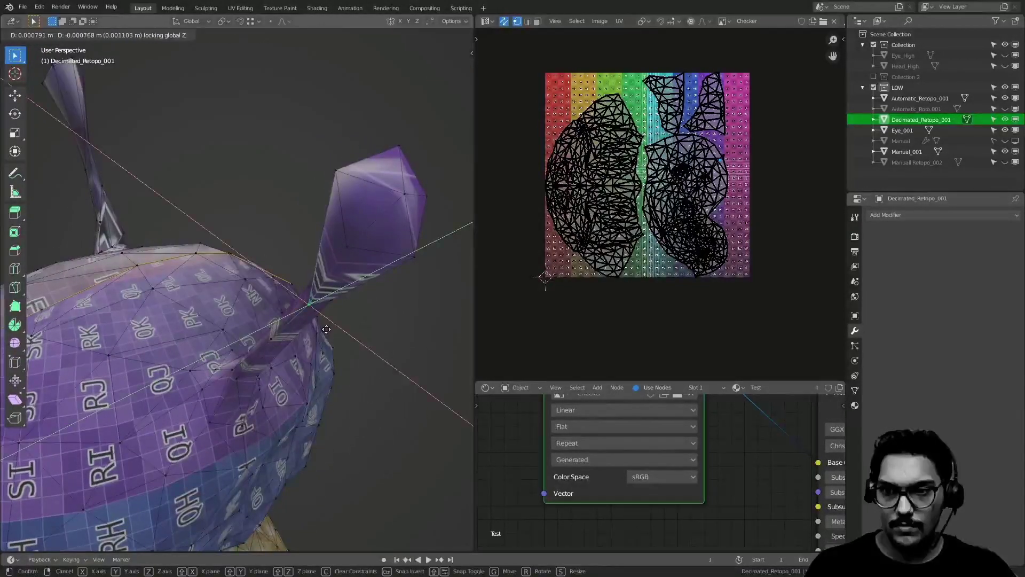
{"action": "left_click", "coordinate": [327, 306]}
- Refine the neck's outline from other angles by nudging its vertex with global Z locked
{"action": "middle_click_drag", "start_coordinate": [326, 306], "coordinate": [335, 325]}
{"action": "key", "text": "g"}
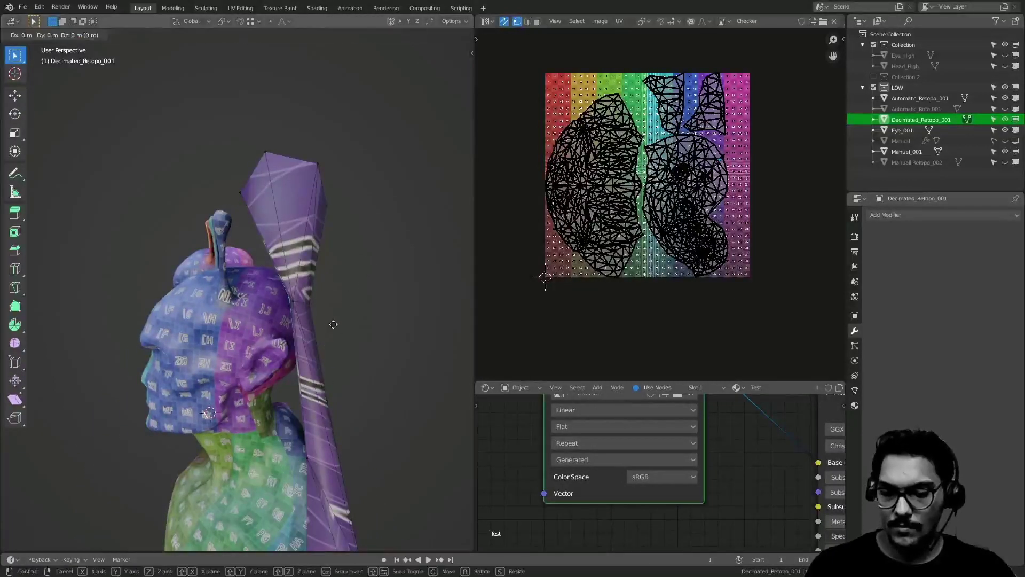
{"action": "key", "text": "shift+z"}
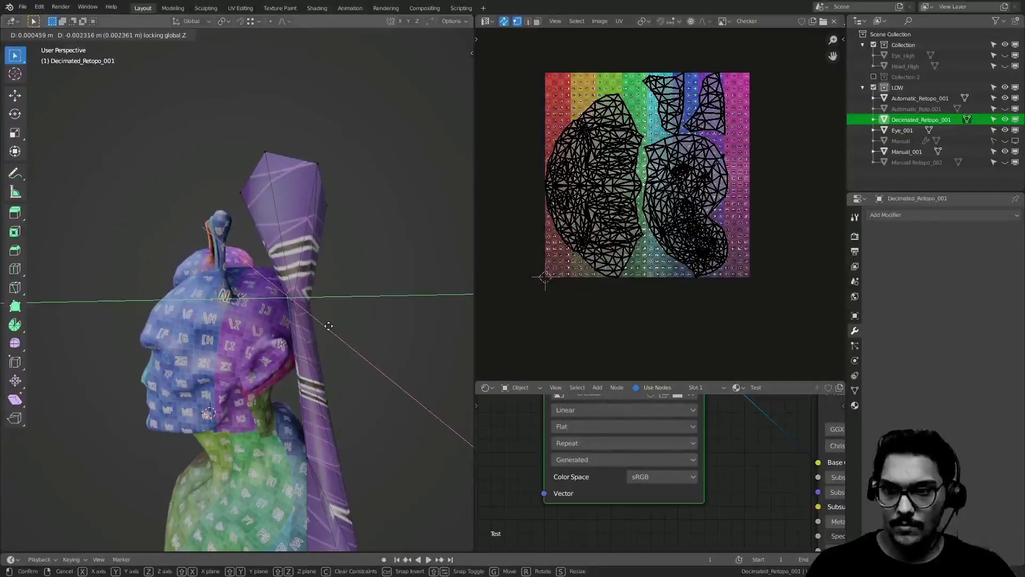
{"action": "left_click", "coordinate": [273, 367]}
{"action": "middle_click_drag", "start_coordinate": [272, 367], "coordinate": [239, 310]}
{"action": "key", "text": "g"}
{"action": "key", "text": "shift+z"}
{"action": "left_click", "coordinate": [315, 312]}
- In front view with X-ray on, box-select the half of the bust opposite the cleaned-up antenna and delete its faces
{"action": "scroll", "coordinate": [238, 311], "scroll_direction": "down", "scroll_amount": 4}
{"action": "key", "text": "KP_1"}
{"action": "scroll", "coordinate": [206, 423], "scroll_direction": "down", "scroll_amount": 3}
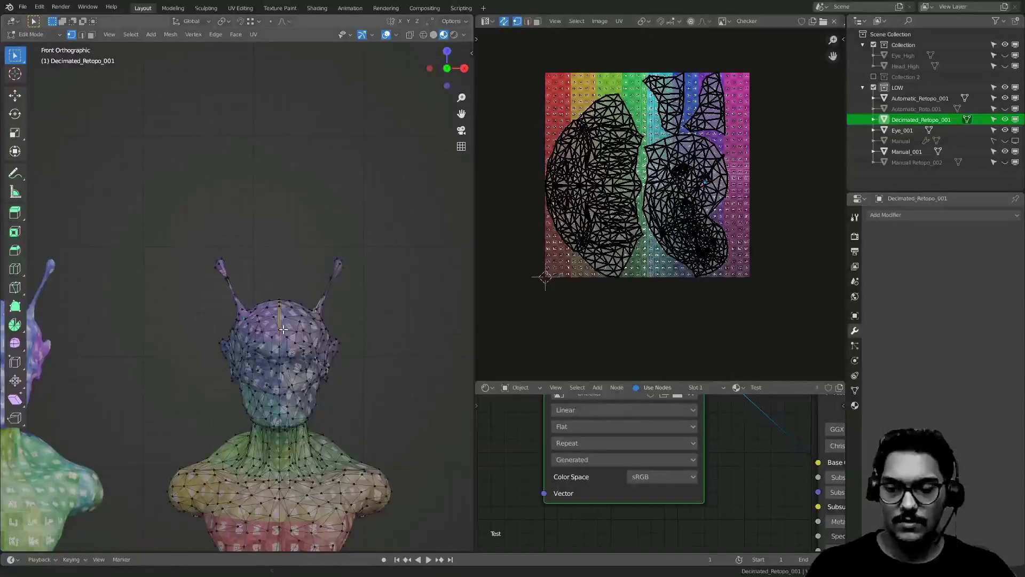
{"action": "middle_click_drag", "start_coordinate": [344, 377], "coordinate": [321, 316], "text": "shift"}
{"action": "key", "text": "alt+z"}
{"action": "mouse_move", "coordinate": [406, 162]}
{"action": "left_mouse_down"}
{"action": "mouse_move", "coordinate": [278, 514]}
{"action": "mouse_move", "coordinate": [261, 526]}
{"action": "left_mouse_up"}
{"action": "middle_click_drag", "start_coordinate": [266, 478], "coordinate": [297, 356], "text": "shift"}
{"action": "key", "text": "z"}
{"action": "left_click", "coordinate": [338, 353]}
{"action": "mouse_move", "coordinate": [333, 287]}
{"action": "middle_mouse_down", "text": "shift"}
{"action": "mouse_move", "coordinate": [309, 321]}
{"action": "mouse_move", "coordinate": [315, 344]}
{"action": "middle_mouse_up", "text": "shift"}
{"action": "scroll", "coordinate": [309, 320], "scroll_direction": "up", "scroll_amount": 2}
{"action": "scroll", "coordinate": [314, 343], "scroll_direction": "up", "scroll_amount": 1}
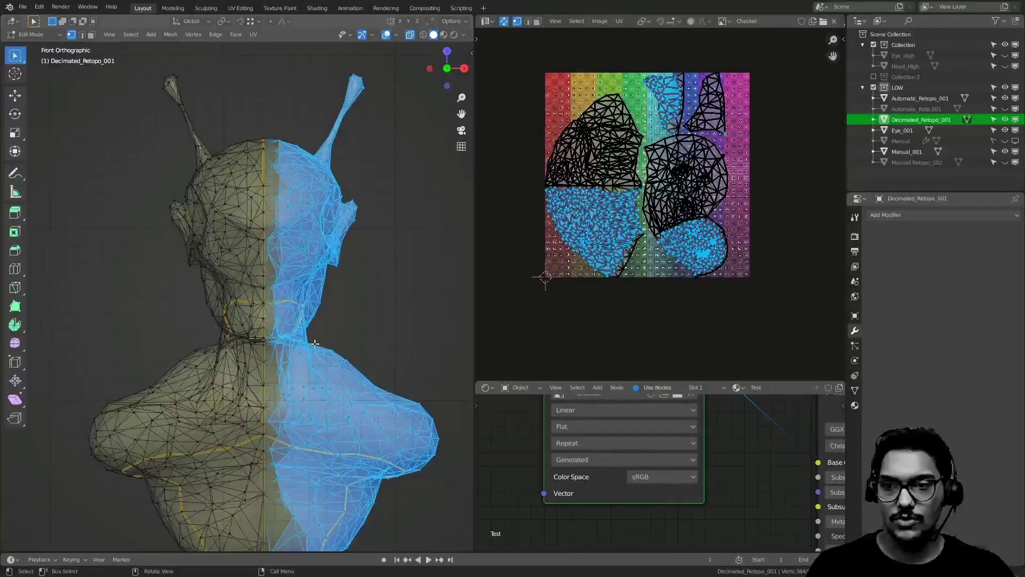
{"action": "key", "text": "x"}
{"action": "left_click", "coordinate": [374, 316]}
{"action": "middle_click_drag", "start_coordinate": [311, 393], "coordinate": [392, 341]}
- Leave Edit Mode, add a Mirror modifier on the X axis to the half bust and apply it
{"action": "key", "text": "Tab"}
{"action": "left_click", "coordinate": [887, 215]}
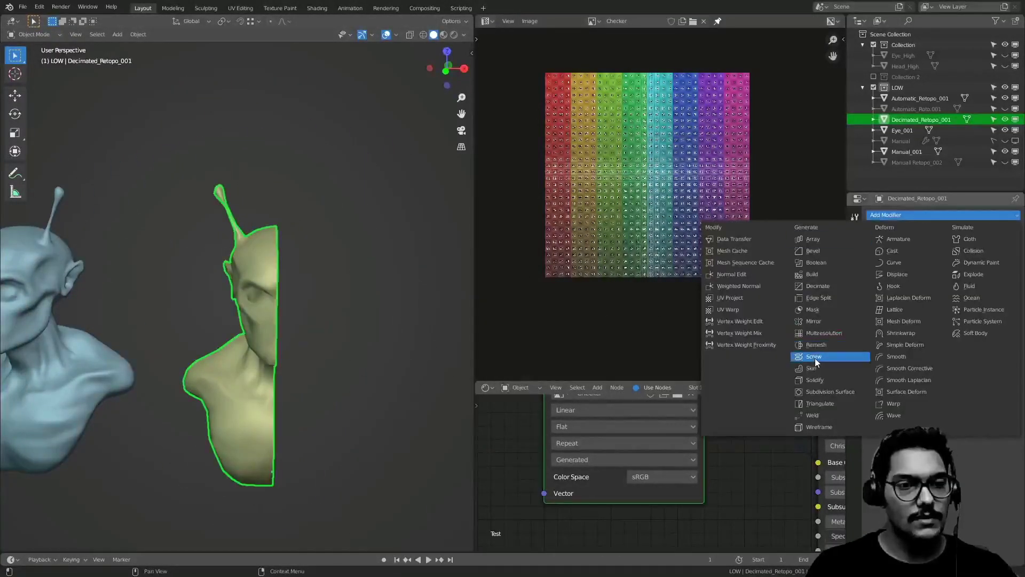
{"action": "left_click", "coordinate": [828, 322]}
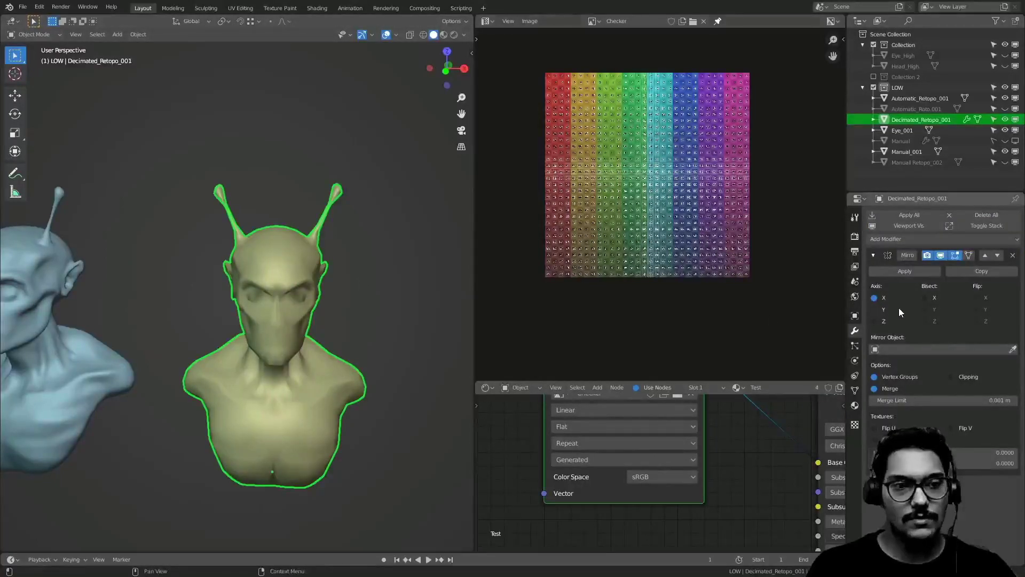
{"action": "left_click", "coordinate": [885, 273]}
- Return to Edit Mode and select the linked island around one antenna to check the mirrored mesh
{"action": "key", "text": "ctrl+Tab"}
{"action": "left_click", "coordinate": [405, 280]}
{"action": "middle_click_drag", "start_coordinate": [227, 325], "coordinate": [248, 306]}
{"action": "scroll", "coordinate": [222, 240], "scroll_direction": "up", "scroll_amount": 3}
{"action": "key", "text": "l"}
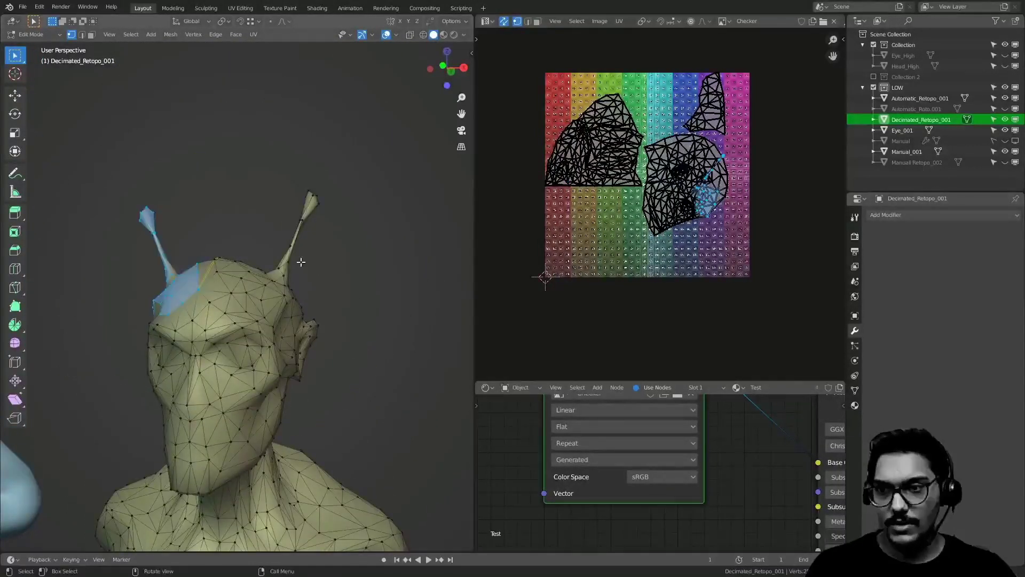
- Show the mirrored bust with its checker material in Material Preview, select the entire mesh and unwrap it
{"action": "mouse_move", "coordinate": [252, 166]}
{"action": "middle_mouse_down"}
{"action": "mouse_move", "coordinate": [359, 236]}
{"action": "mouse_move", "coordinate": [197, 263]}
{"action": "mouse_move", "coordinate": [273, 261]}
{"action": "middle_mouse_up"}
{"action": "scroll", "coordinate": [272, 261], "scroll_direction": "down", "scroll_amount": 4}
{"action": "mouse_move", "coordinate": [185, 339]}
{"action": "middle_mouse_down"}
{"action": "mouse_move", "coordinate": [153, 347]}
{"action": "mouse_move", "coordinate": [441, 313]}
{"action": "mouse_move", "coordinate": [298, 393]}
{"action": "mouse_move", "coordinate": [267, 393]}
{"action": "middle_mouse_up"}
{"action": "key", "text": "z"}
{"action": "left_click", "coordinate": [273, 399]}
{"action": "scroll", "coordinate": [298, 394], "scroll_direction": "up", "scroll_amount": 4}
{"action": "key", "text": "a"}
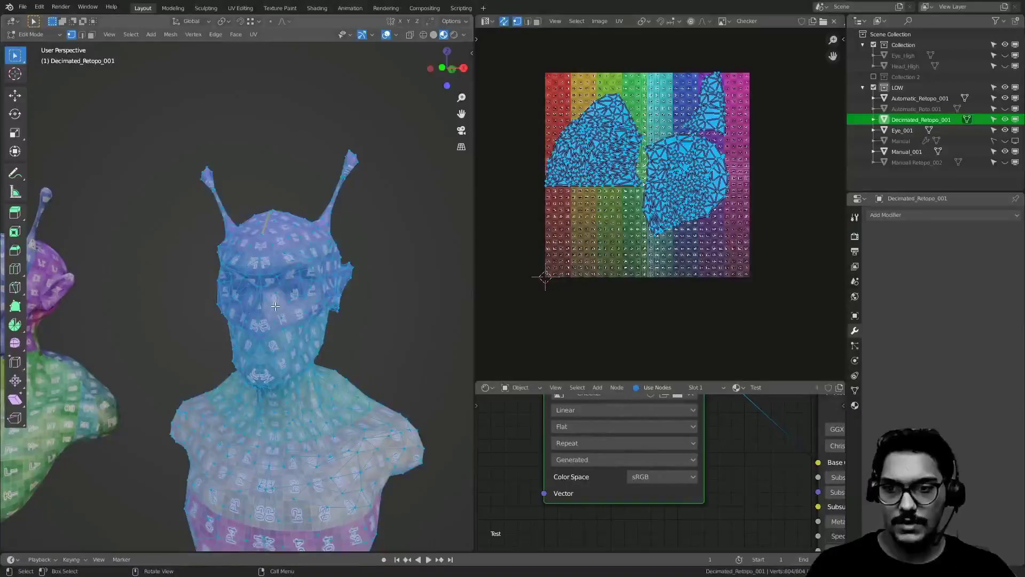
{"action": "scroll", "coordinate": [302, 265], "scroll_direction": "up", "scroll_amount": 3}
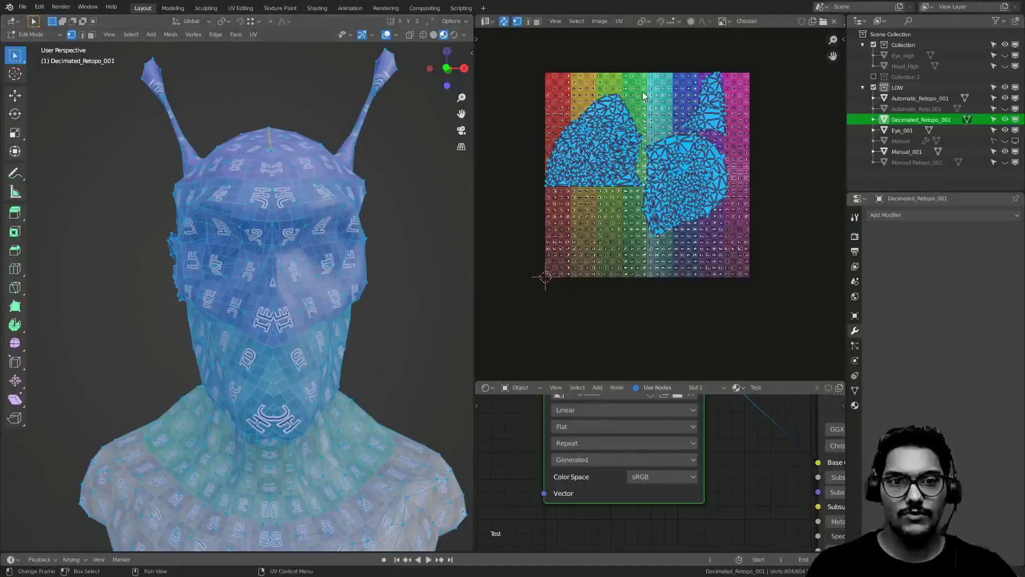
{"action": "key", "text": "alt+a"}
{"action": "key", "text": "a"}
{"action": "key", "text": "u"}
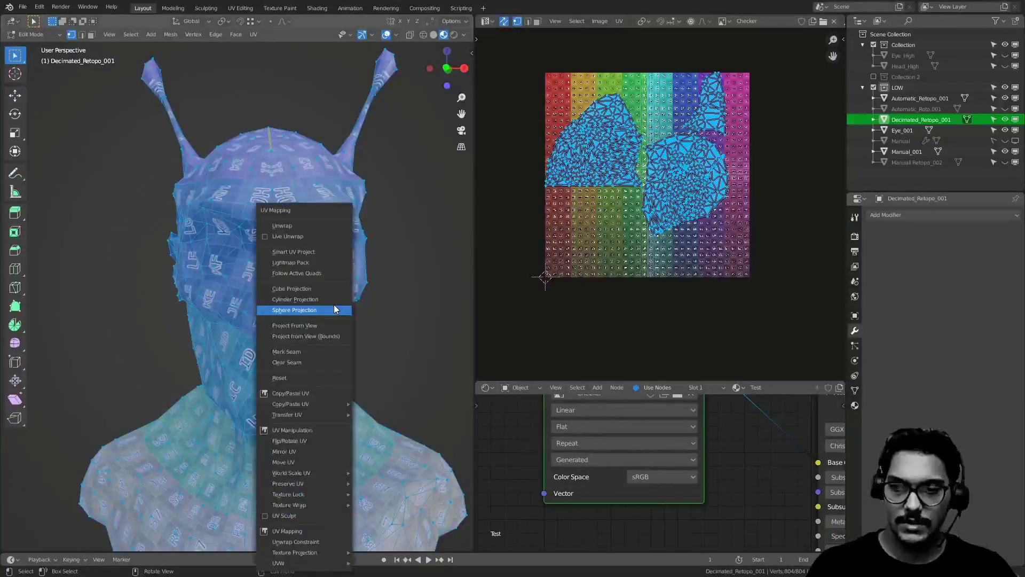
{"action": "left_click", "coordinate": [307, 227]}
- Box-select one half of the bust in front view and examine how its faces are laid out in the UV map
{"action": "key", "text": "alt+a"}
{"action": "middle_click_drag", "start_coordinate": [320, 256], "coordinate": [367, 310]}
{"action": "middle_click_drag", "start_coordinate": [283, 262], "coordinate": [304, 321], "text": "ctrl"}
{"action": "key", "text": "KP_1"}
{"action": "middle_click_drag", "start_coordinate": [309, 286], "coordinate": [263, 237], "text": "ctrl"}
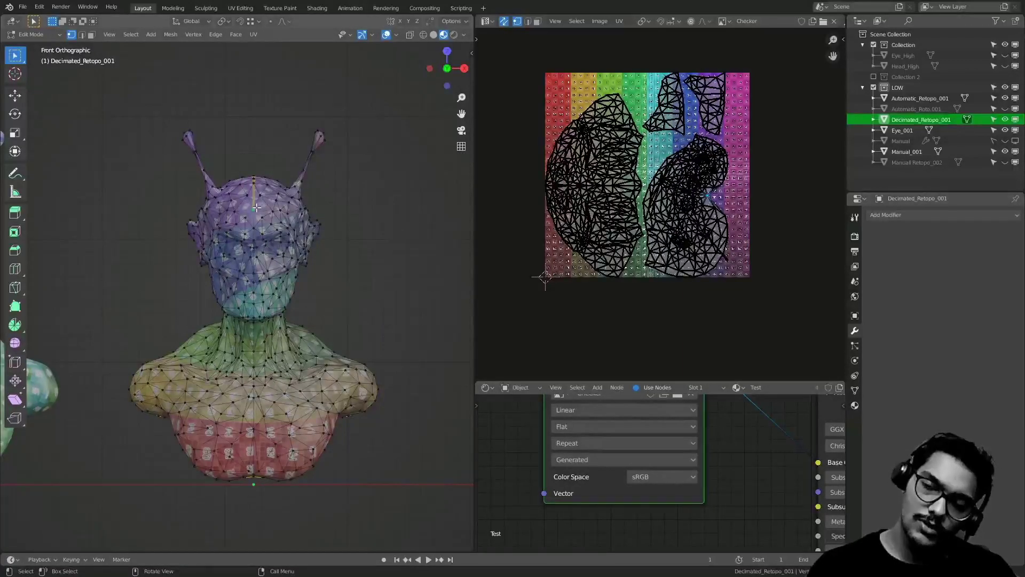
{"action": "left_click_drag", "start_coordinate": [168, 114], "coordinate": [254, 238]}
{"action": "middle_click_drag", "start_coordinate": [198, 259], "coordinate": [224, 269], "text": "shift"}
{"action": "left_click_drag", "start_coordinate": [170, 150], "coordinate": [283, 464]}
{"action": "middle_click_drag", "start_coordinate": [249, 371], "coordinate": [252, 357], "text": "shift"}
{"action": "left_click_drag", "start_coordinate": [170, 140], "coordinate": [288, 485]}
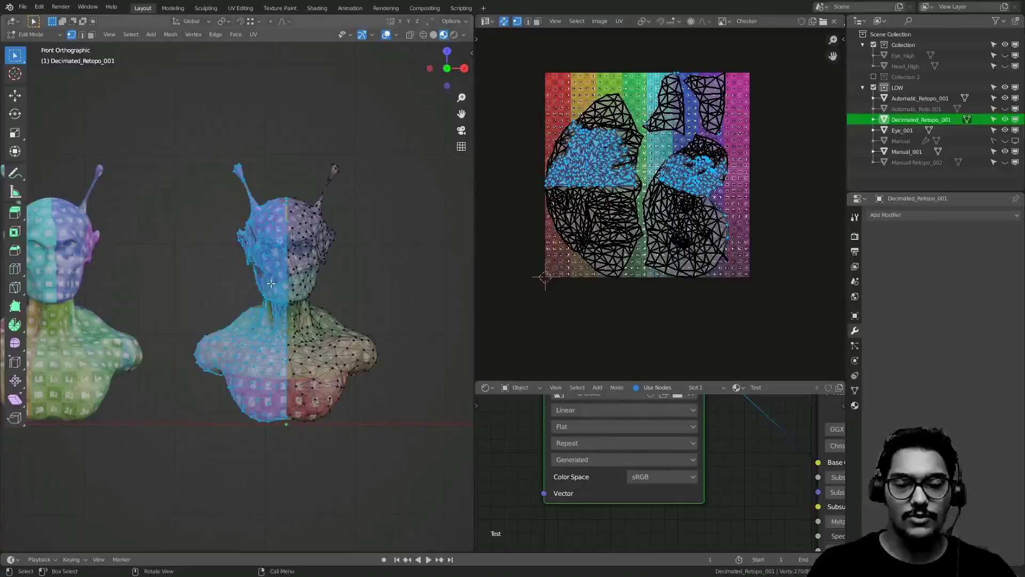
{"action": "left_click_drag", "start_coordinate": [182, 140], "coordinate": [292, 480]}
{"action": "scroll", "coordinate": [281, 258], "scroll_direction": "up", "scroll_amount": 5}
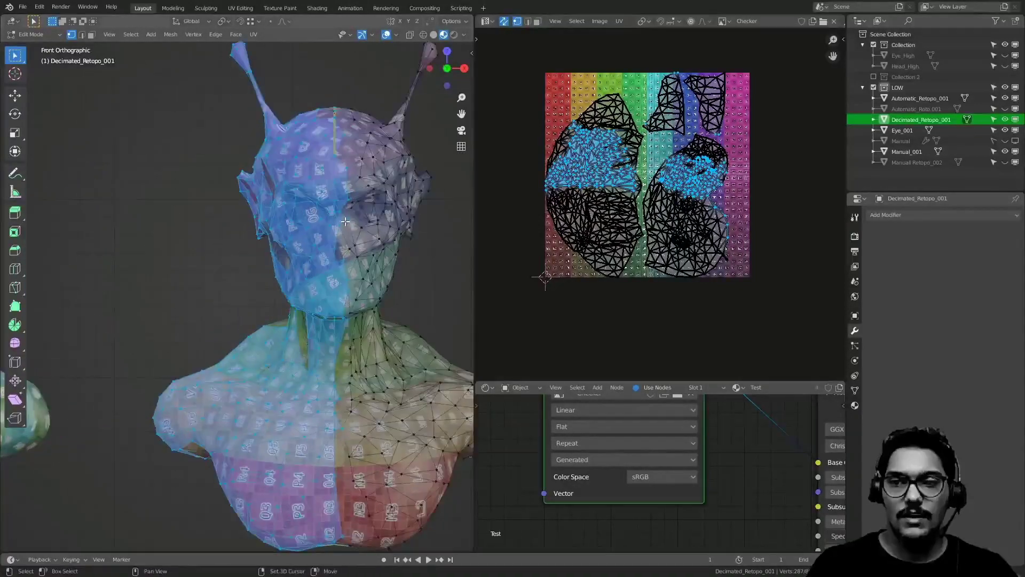
{"action": "key", "text": "ctrl+Tab"}
{"action": "key", "text": "ctrl+Tab"}
{"action": "middle_click_drag", "start_coordinate": [254, 227], "coordinate": [271, 292], "text": "shift"}
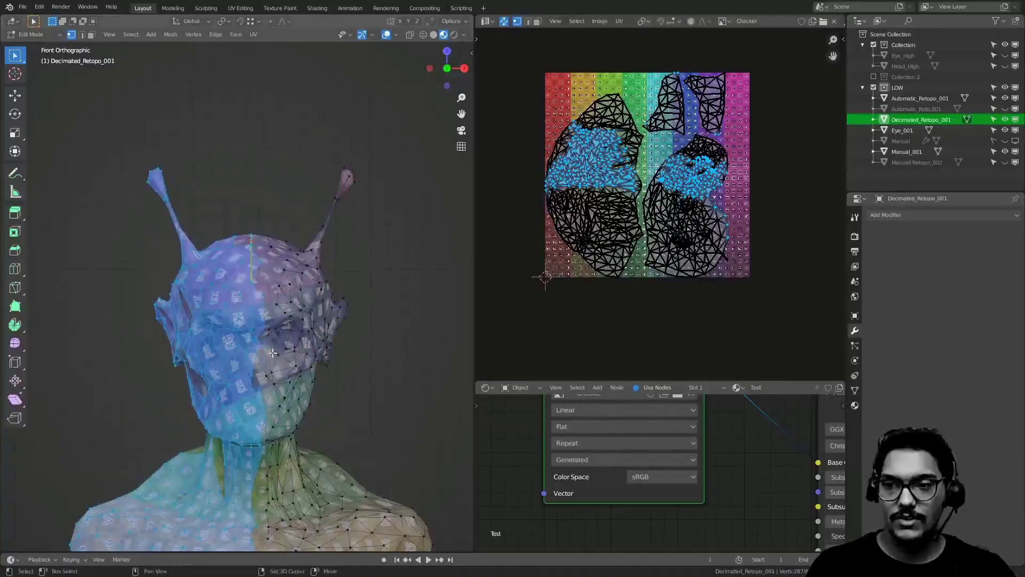
{"action": "scroll", "coordinate": [271, 293], "scroll_direction": "up", "scroll_amount": 3}
{"action": "left_click_drag", "start_coordinate": [587, 98], "coordinate": [777, 227]}
{"action": "middle_click_drag", "start_coordinate": [282, 344], "coordinate": [128, 320], "text": "shift"}
- Select the ring of edges around the base of one antenna and mark it as a seam
{"action": "left_click", "coordinate": [251, 301]}
{"action": "scroll", "coordinate": [223, 332], "scroll_direction": "down", "scroll_amount": 2}
{"action": "scroll", "coordinate": [160, 310], "scroll_direction": "down", "scroll_amount": 3}
{"action": "middle_click_drag", "start_coordinate": [325, 267], "coordinate": [181, 261], "text": "shift"}
{"action": "scroll", "coordinate": [221, 256], "scroll_direction": "up", "scroll_amount": 3}
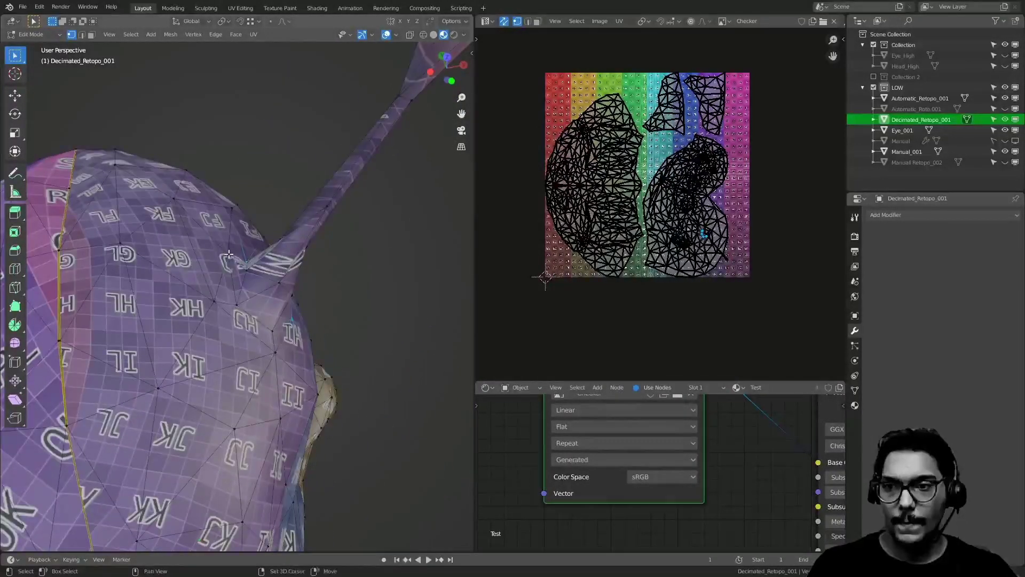
{"action": "middle_click_drag", "start_coordinate": [249, 308], "coordinate": [233, 291]}
{"action": "mouse_move", "coordinate": [334, 266]}
{"action": "middle_mouse_down"}
{"action": "mouse_move", "coordinate": [276, 217]}
{"action": "mouse_move", "coordinate": [342, 285]}
{"action": "mouse_move", "coordinate": [160, 277]}
{"action": "mouse_move", "coordinate": [339, 285]}
{"action": "middle_mouse_up"}
{"action": "key", "text": "ctrl+e"}
{"action": "left_click", "coordinate": [350, 289]}
- Mirror the selection across X to the other antenna's base ring and mark that ring as a seam
{"action": "key", "text": "ctrl+shift+m"}
{"action": "middle_click_drag", "start_coordinate": [240, 233], "coordinate": [218, 292]}
{"action": "middle_click_drag", "start_coordinate": [333, 331], "coordinate": [164, 304], "text": "ctrl"}
{"action": "middle_click_drag", "start_coordinate": [395, 337], "coordinate": [225, 348]}
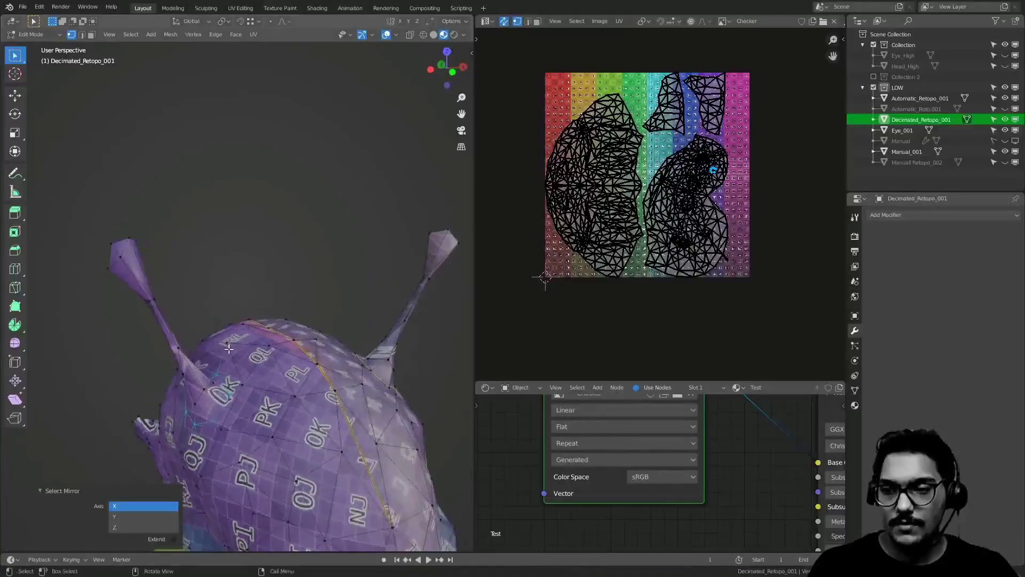
{"action": "key", "text": "ctrl+e"}
{"action": "left_click", "coordinate": [238, 344]}
- Mark a seam along the length of one antenna up to its tip, mirror the edge selection across X and mark that too
{"action": "middle_click_drag", "start_coordinate": [101, 344], "coordinate": [145, 294]}
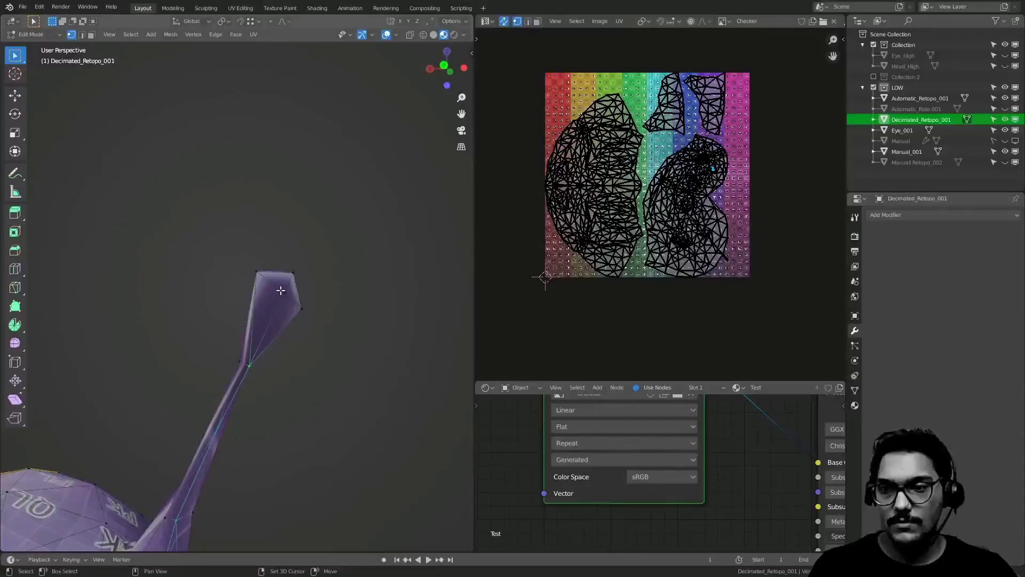
{"action": "middle_click_drag", "start_coordinate": [250, 319], "coordinate": [278, 407]}
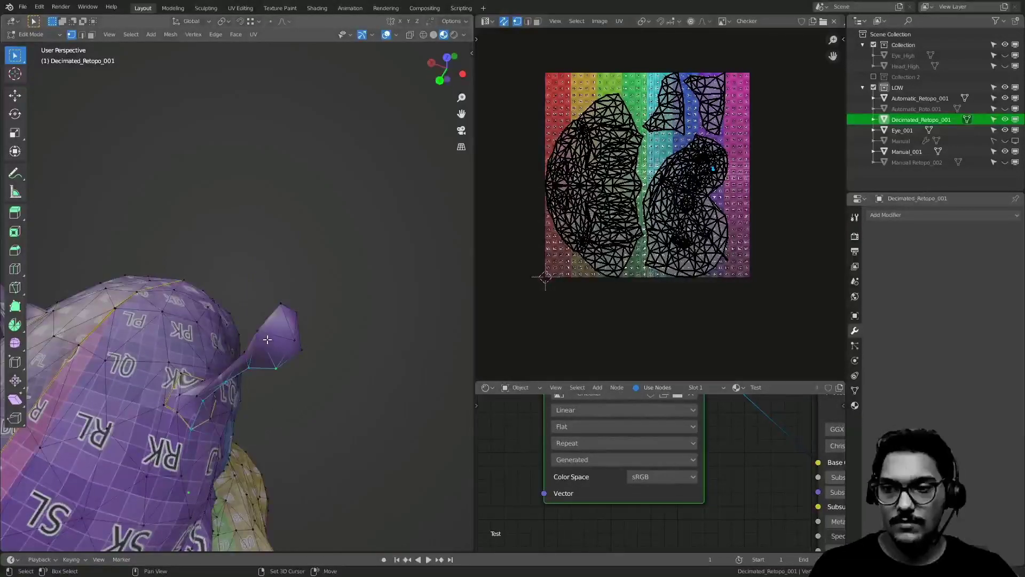
{"action": "middle_click_drag", "start_coordinate": [264, 337], "coordinate": [47, 271]}
{"action": "middle_click_drag", "start_coordinate": [307, 353], "coordinate": [309, 266]}
{"action": "left_click", "coordinate": [261, 312], "text": "shift"}
{"action": "middle_click_drag", "start_coordinate": [262, 312], "coordinate": [408, 320]}
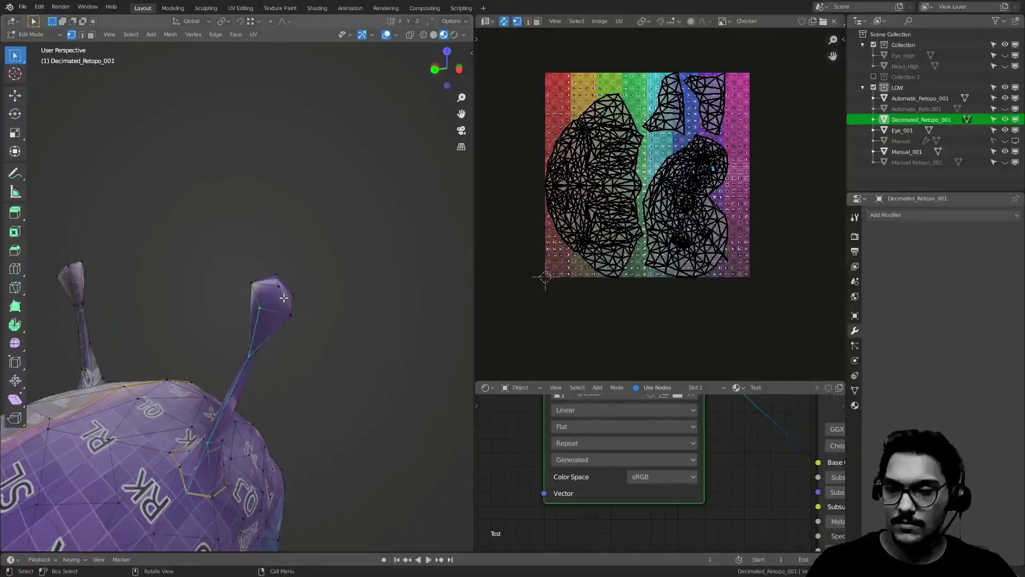
{"action": "key", "text": "2"}
{"action": "middle_click_drag", "start_coordinate": [283, 297], "coordinate": [208, 294]}
{"action": "middle_click_drag", "start_coordinate": [300, 304], "coordinate": [339, 302]}
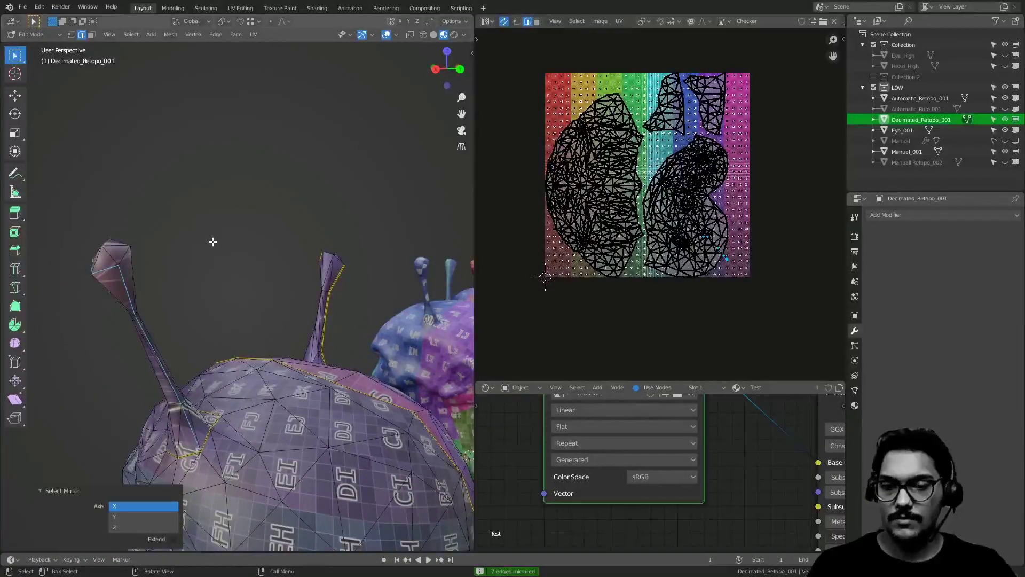
{"action": "key", "text": "ctrl+e"}
{"action": "left_click", "coordinate": [242, 245]}
- Select the entire bust mesh, unwrap it with the new antenna seams and clear the selection
{"action": "scroll", "coordinate": [224, 245], "scroll_direction": "down", "scroll_amount": 4}
{"action": "middle_click_drag", "start_coordinate": [224, 245], "coordinate": [267, 321]}
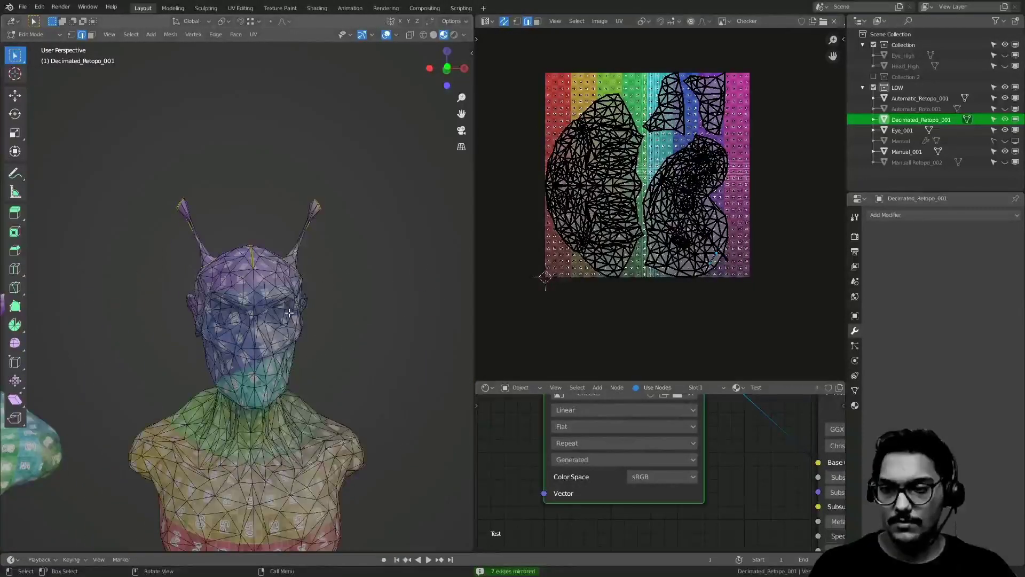
{"action": "key", "text": "a"}
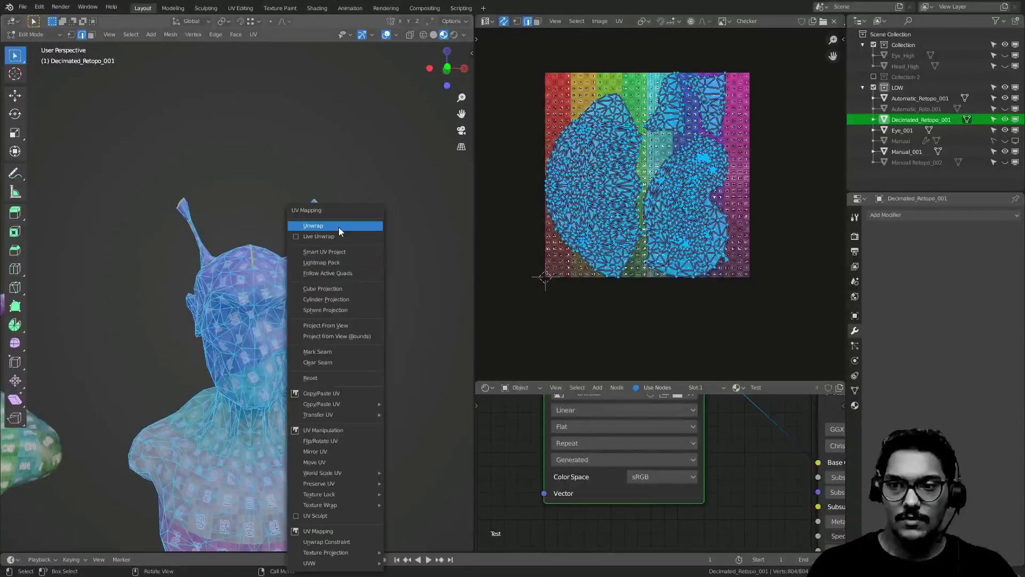
{"action": "left_click", "coordinate": [339, 231]}
{"action": "scroll", "coordinate": [335, 277], "scroll_direction": "up", "scroll_amount": 4}
{"action": "middle_click_drag", "start_coordinate": [334, 277], "coordinate": [267, 135]}
{"action": "key", "text": "alt+a"}
- Examine the new unwrap on the head by selecting a linked island and individual areas from several angles
{"action": "key", "text": "l"}
{"action": "middle_click_drag", "start_coordinate": [393, 293], "coordinate": [249, 329]}
{"action": "left_click_drag", "start_coordinate": [224, 243], "coordinate": [319, 390]}
{"action": "middle_click_drag", "start_coordinate": [299, 363], "coordinate": [320, 326]}
{"action": "scroll", "coordinate": [320, 327], "scroll_direction": "up", "scroll_amount": 3}
{"action": "middle_click_drag", "start_coordinate": [341, 328], "coordinate": [64, 348], "text": "shift"}
{"action": "left_click", "coordinate": [299, 335]}
{"action": "middle_click_drag", "start_coordinate": [400, 314], "coordinate": [332, 280]}
{"action": "scroll", "coordinate": [326, 375], "scroll_direction": "down", "scroll_amount": 4}
{"action": "scroll", "coordinate": [328, 368], "scroll_direction": "down", "scroll_amount": 3}
{"action": "middle_click_drag", "start_coordinate": [328, 369], "coordinate": [336, 400]}
{"action": "middle_click_drag", "start_coordinate": [258, 468], "coordinate": [247, 322]}
- Box-select half of the bust and the faces around the eyes to locate them in the UV layout
{"action": "left_click_drag", "start_coordinate": [130, 99], "coordinate": [281, 463]}
{"action": "scroll", "coordinate": [231, 301], "scroll_direction": "up", "scroll_amount": 3}
{"action": "middle_click_drag", "start_coordinate": [231, 301], "coordinate": [240, 331]}
{"action": "middle_click_drag", "start_coordinate": [288, 209], "coordinate": [301, 276], "text": "shift"}
{"action": "left_click", "coordinate": [322, 321]}
{"action": "left_click_drag", "start_coordinate": [280, 243], "coordinate": [341, 283]}
{"action": "middle_click_drag", "start_coordinate": [341, 282], "coordinate": [256, 265]}
{"action": "left_click_drag", "start_coordinate": [287, 240], "coordinate": [370, 278]}
{"action": "middle_click_drag", "start_coordinate": [320, 281], "coordinate": [408, 295]}
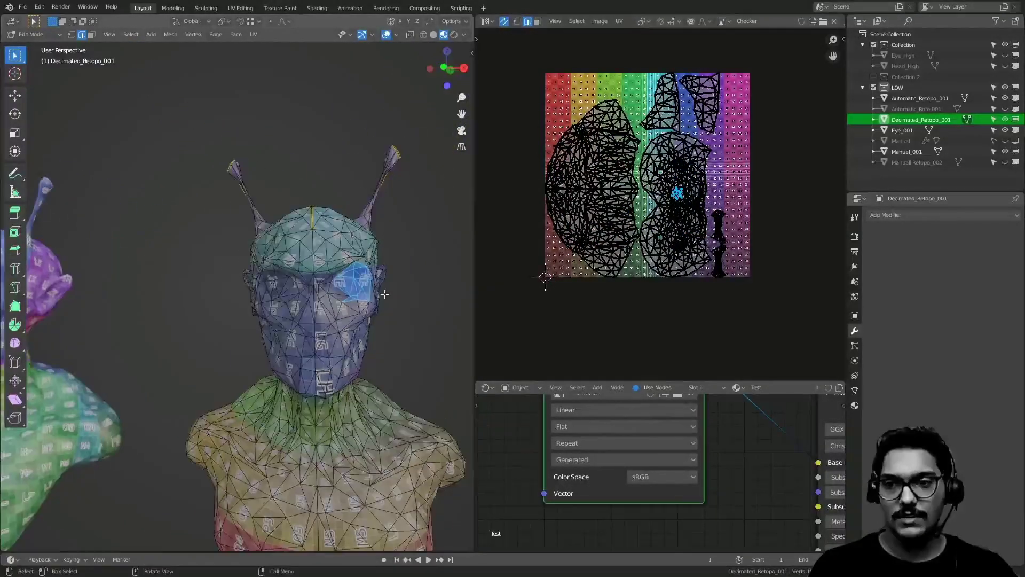
- Leave Edit Mode and compare the checker texture on the neighbouring busts
{"action": "scroll", "coordinate": [294, 320], "scroll_direction": "down", "scroll_amount": 4}
{"action": "key", "text": "Tab"}
{"action": "middle_click_drag", "start_coordinate": [293, 321], "coordinate": [210, 307]}
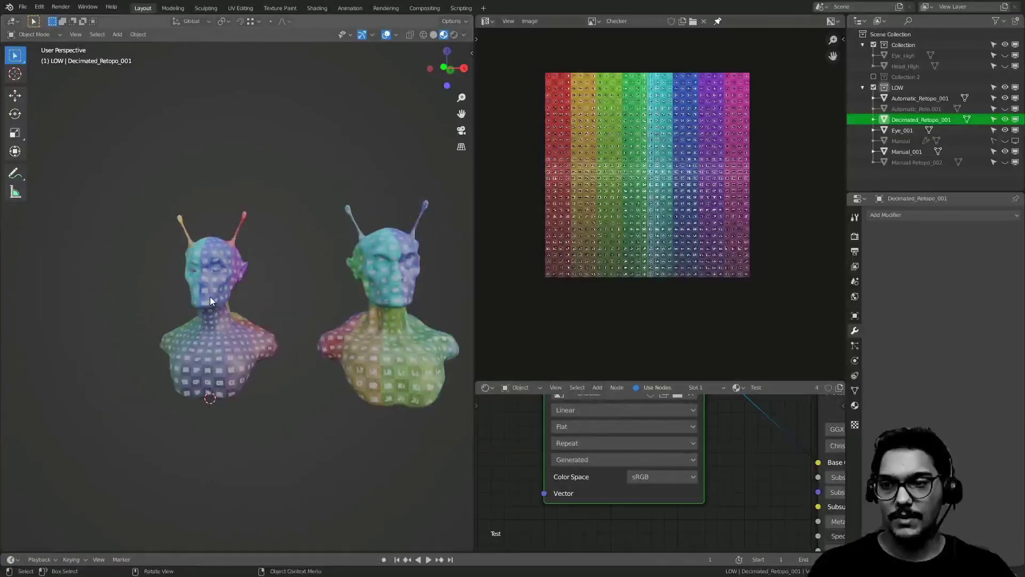
{"action": "left_click", "coordinate": [210, 271]}
{"action": "middle_click_drag", "start_coordinate": [210, 270], "coordinate": [151, 299], "text": "shift"}
{"action": "scroll", "coordinate": [310, 299], "scroll_direction": "up", "scroll_amount": 3}
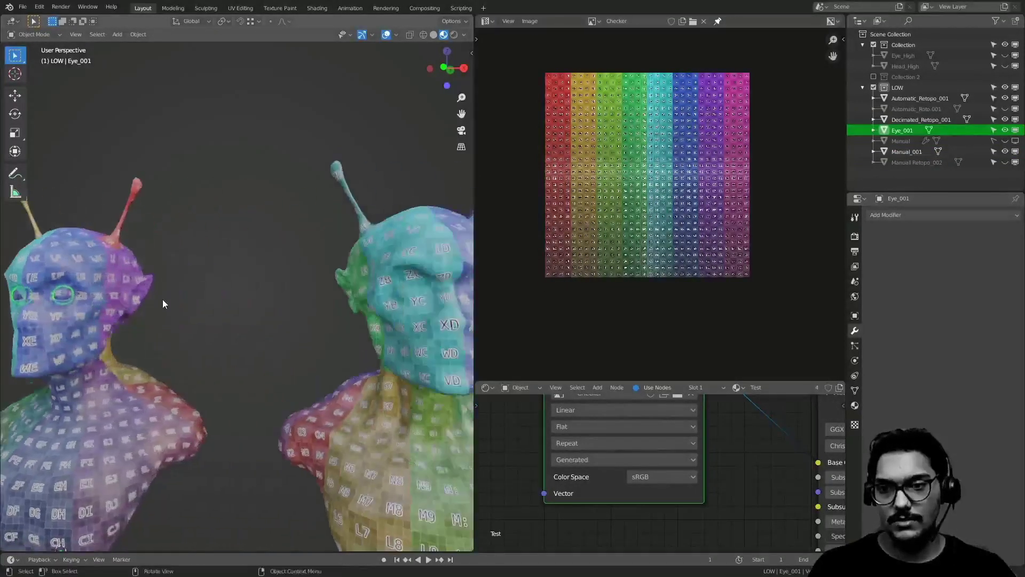
{"action": "scroll", "coordinate": [255, 313], "scroll_direction": "down", "scroll_amount": 3}
{"action": "left_click", "coordinate": [330, 303]}
{"action": "middle_click_drag", "start_coordinate": [329, 304], "coordinate": [152, 300], "text": "shift"}
{"action": "left_click", "coordinate": [393, 304], "text": "shift"}
- Check the decimated bust's mesh and UVs in Edit Mode against the other busts, finishing in Object Mode
{"action": "left_click", "coordinate": [470, 297]}
{"action": "key", "text": "Tab"}
{"action": "middle_click_drag", "start_coordinate": [426, 291], "coordinate": [299, 300], "text": "shift"}
{"action": "left_click", "coordinate": [299, 300]}
{"action": "key", "text": "Tab"}
{"action": "middle_click_drag", "start_coordinate": [170, 327], "coordinate": [351, 298], "text": "shift"}
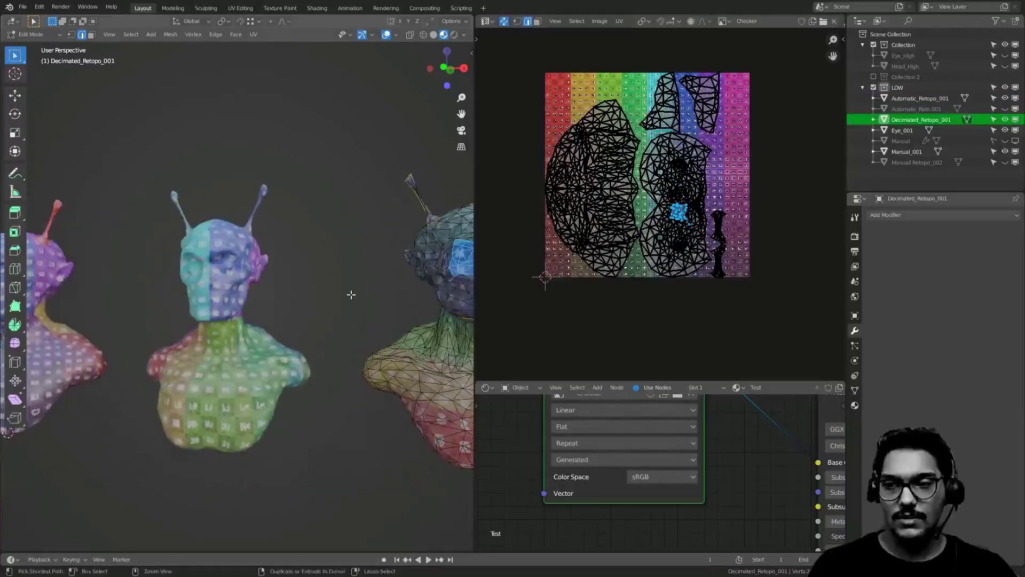
{"action": "scroll", "coordinate": [351, 298], "scroll_direction": "down", "scroll_amount": 3}
{"action": "key", "text": "Tab"}
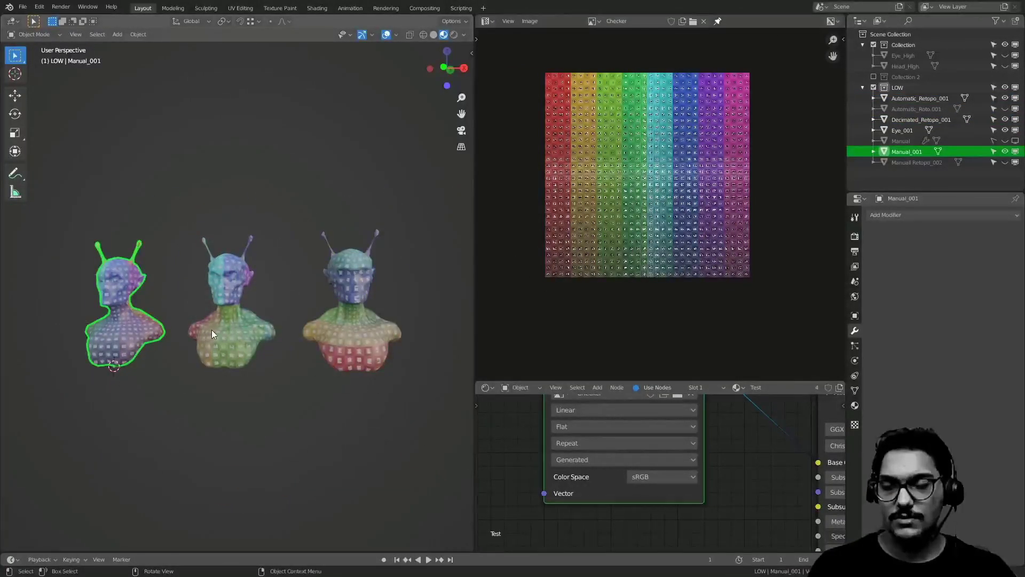
- Select the retopologized busts in turn to compare their checker texture density and direction
{"action": "left_click_drag", "start_coordinate": [200, 217], "coordinate": [389, 368]}
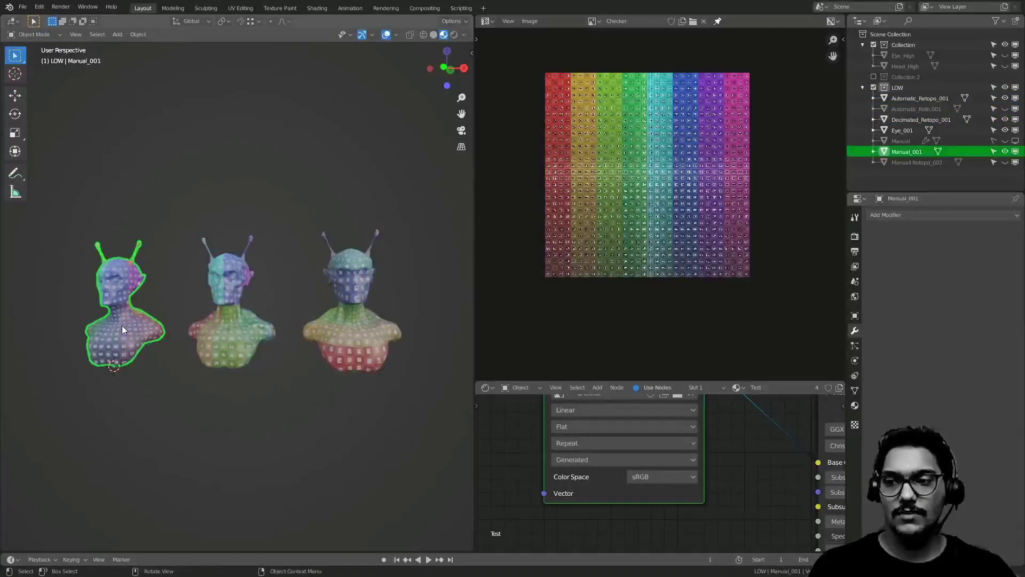
{"action": "middle_click_drag", "start_coordinate": [227, 350], "coordinate": [275, 405], "text": "shift"}
{"action": "left_click", "coordinate": [194, 359]}
{"action": "left_click", "coordinate": [265, 352], "text": "shift"}
{"action": "left_click", "coordinate": [406, 340], "text": "shift"}
{"action": "left_click", "coordinate": [207, 369]}
{"action": "middle_click_drag", "start_coordinate": [208, 370], "coordinate": [274, 329]}
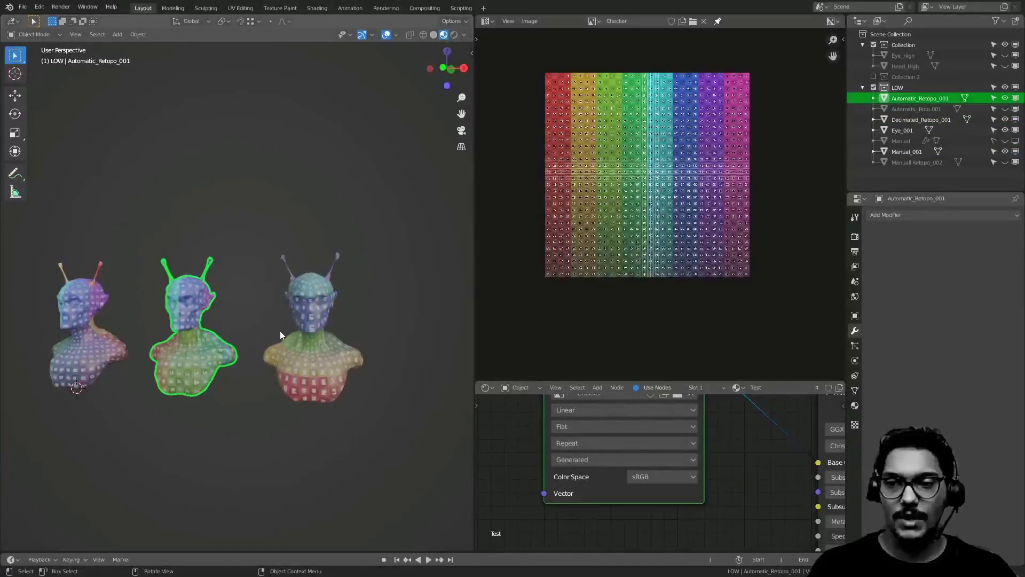
- Enter Edit Mode on the decimated bust and examine the seams and checker pattern around its head and shoulders
{"action": "left_click", "coordinate": [300, 351]}
{"action": "key", "text": "Tab"}
{"action": "scroll", "coordinate": [271, 358], "scroll_direction": "up", "scroll_amount": 4}
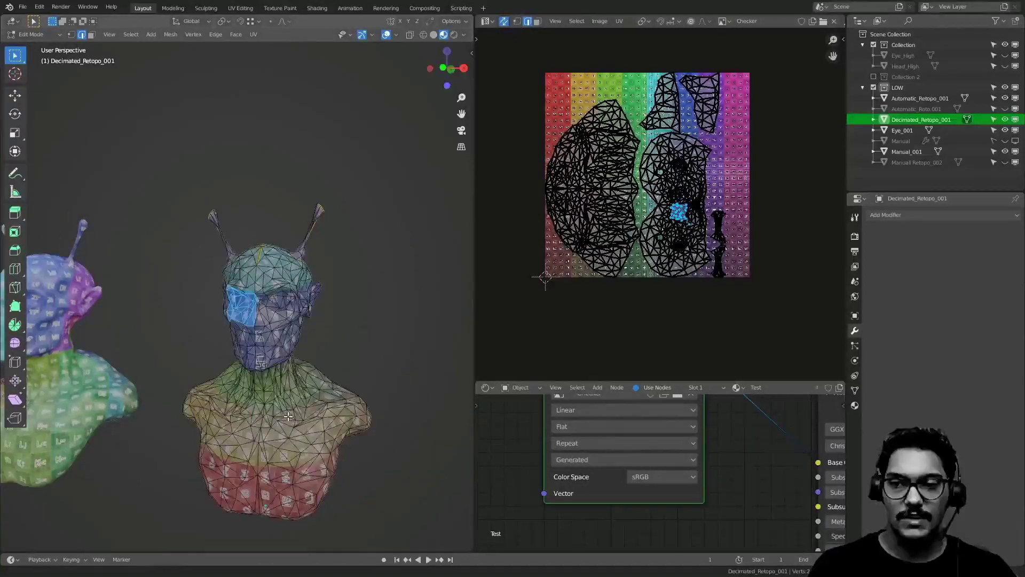
{"action": "middle_click_drag", "start_coordinate": [292, 360], "coordinate": [283, 368], "text": "ctrl"}
{"action": "left_click", "coordinate": [235, 320]}
{"action": "middle_click_drag", "start_coordinate": [235, 320], "coordinate": [109, 333]}
{"action": "scroll", "coordinate": [109, 333], "scroll_direction": "down", "scroll_amount": 8}
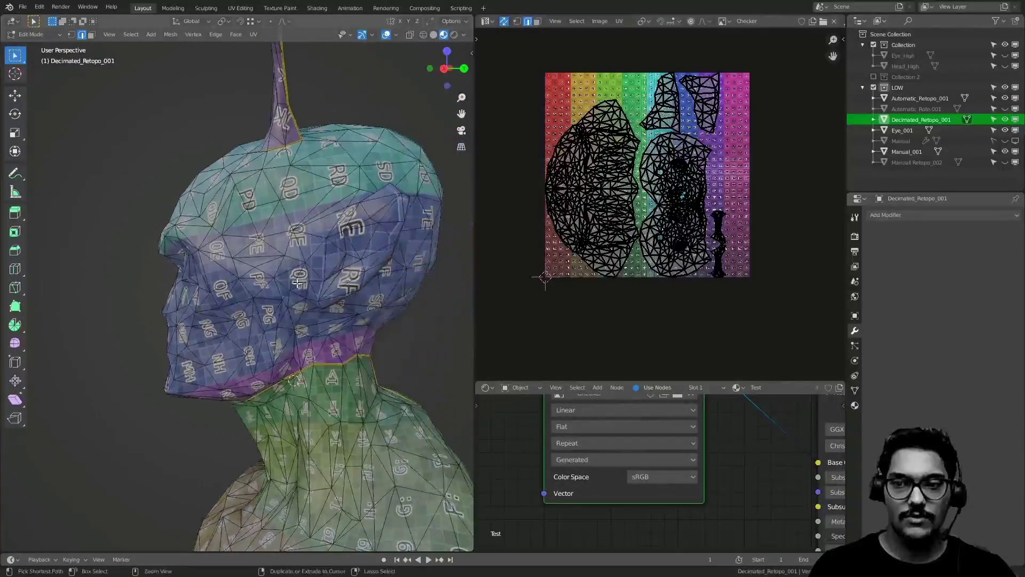
{"action": "middle_click_drag", "start_coordinate": [165, 389], "coordinate": [393, 334]}
{"action": "scroll", "coordinate": [392, 335], "scroll_direction": "down", "scroll_amount": 4}
{"action": "left_click_drag", "start_coordinate": [172, 286], "coordinate": [401, 412]}
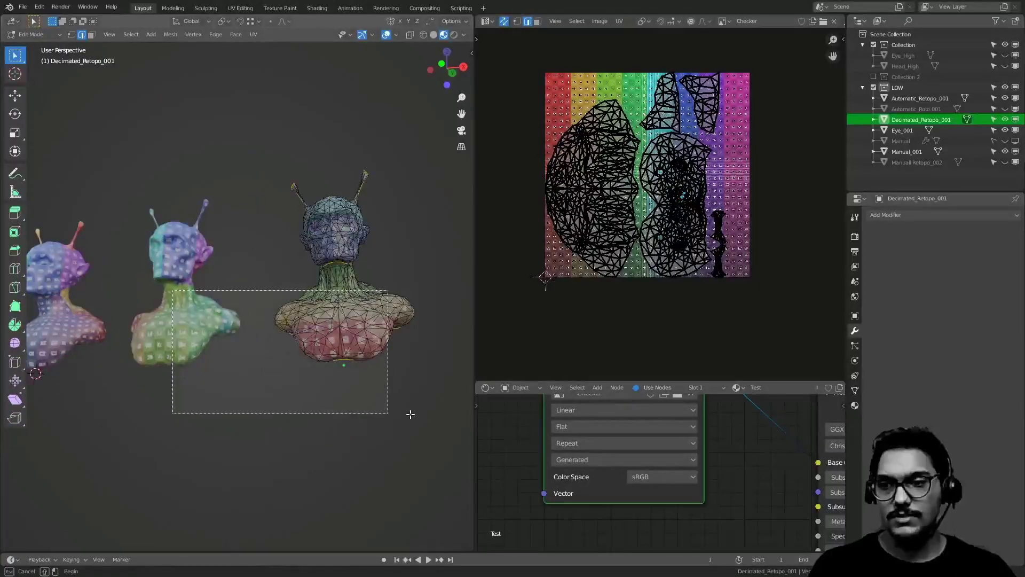
- Select the entire mesh and unwrap it again with the UV editor maximized, then restore the editor layout
{"action": "scroll", "coordinate": [250, 408], "scroll_direction": "up", "scroll_amount": 5}
{"action": "scroll", "coordinate": [250, 407], "scroll_direction": "up", "scroll_amount": 3}
{"action": "left_click", "coordinate": [244, 345]}
{"action": "middle_click_drag", "start_coordinate": [243, 344], "coordinate": [272, 368]}
{"action": "scroll", "coordinate": [250, 374], "scroll_direction": "up", "scroll_amount": 2}
{"action": "scroll", "coordinate": [636, 210], "scroll_direction": "up", "scroll_amount": 2}
{"action": "key", "text": "ctrl+space"}
{"action": "scroll", "coordinate": [479, 368], "scroll_direction": "up", "scroll_amount": 4}
{"action": "scroll", "coordinate": [479, 368], "scroll_direction": "down", "scroll_amount": 5}
{"action": "scroll", "coordinate": [479, 368], "scroll_direction": "down", "scroll_amount": 4}
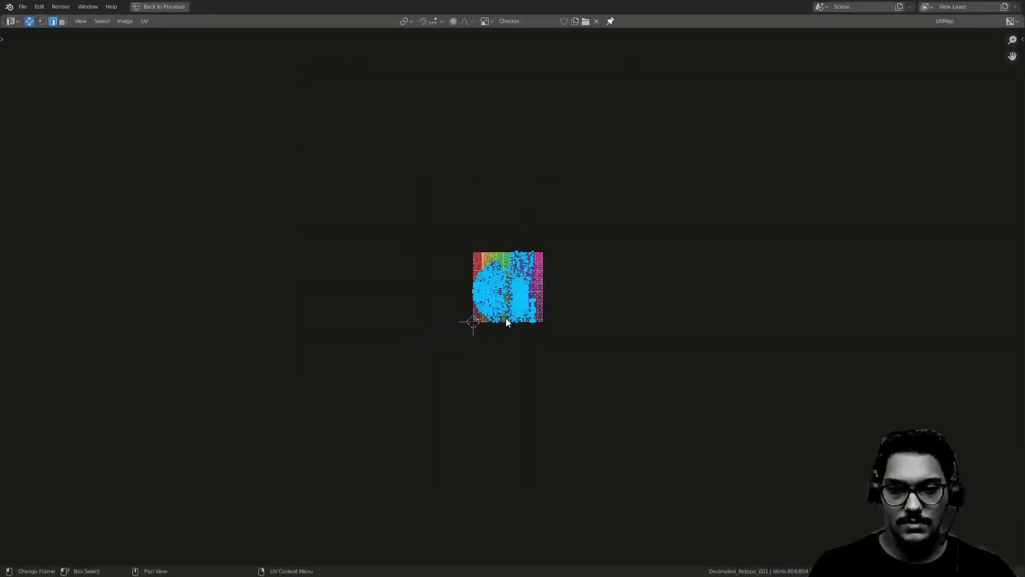
{"action": "key", "text": "u"}
{"action": "mouse_move", "coordinate": [503, 297]}
{"action": "middle_mouse_down", "text": "ctrl"}
{"action": "mouse_move", "coordinate": [434, 329]}
{"action": "mouse_move", "coordinate": [479, 213]}
{"action": "mouse_move", "coordinate": [502, 300]}
{"action": "middle_mouse_up", "text": "ctrl"}
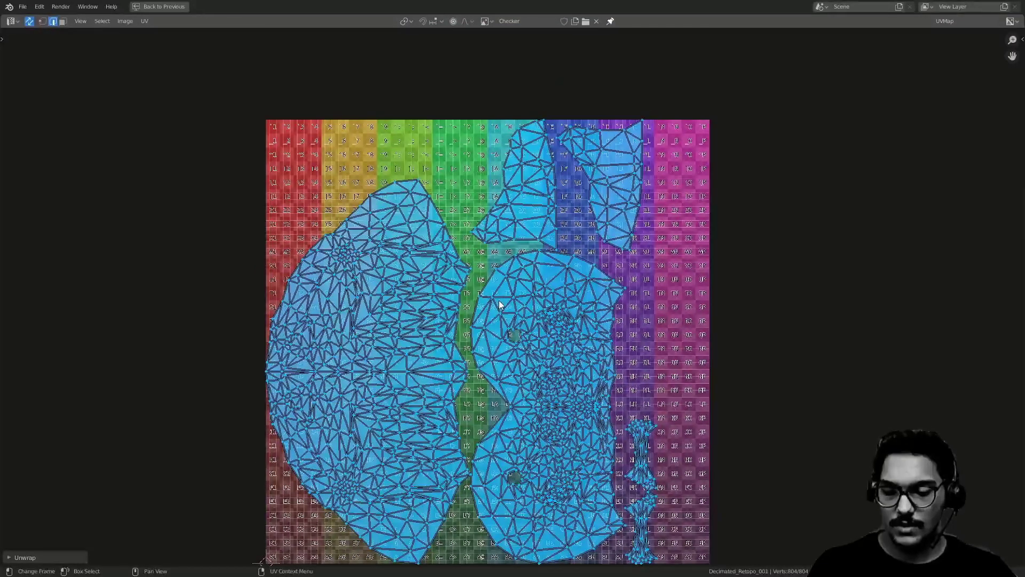
{"action": "key", "text": "ctrl+space"}
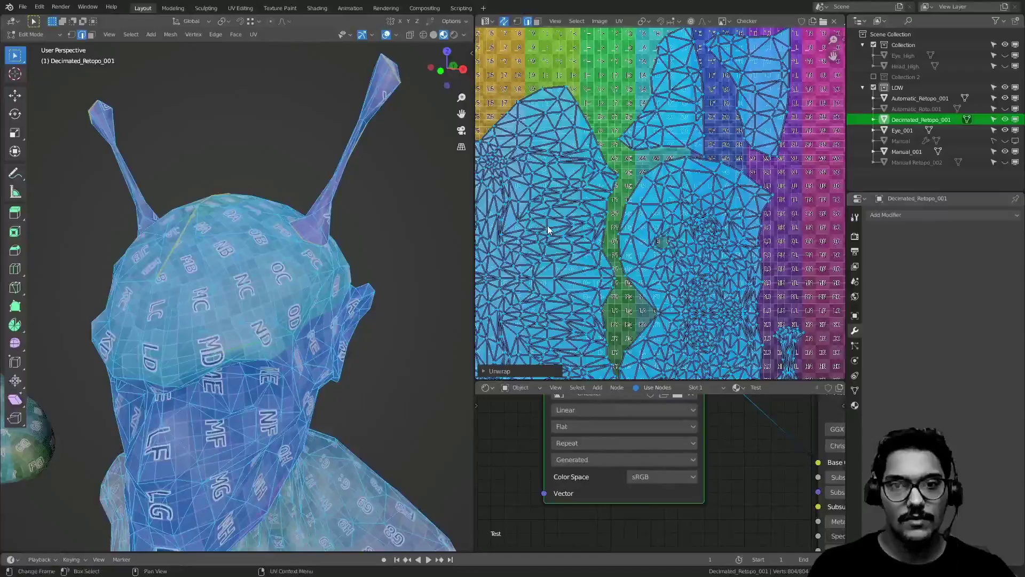
- Select faces of an upper UV island in face mode to locate it on the bust's underside
{"action": "scroll", "coordinate": [284, 373], "scroll_direction": "down", "scroll_amount": 8}
{"action": "middle_click_drag", "start_coordinate": [328, 385], "coordinate": [170, 279]}
{"action": "left_click", "coordinate": [219, 366]}
{"action": "middle_click_drag", "start_coordinate": [643, 58], "coordinate": [610, 149]}
{"action": "left_click_drag", "start_coordinate": [603, 116], "coordinate": [645, 206]}
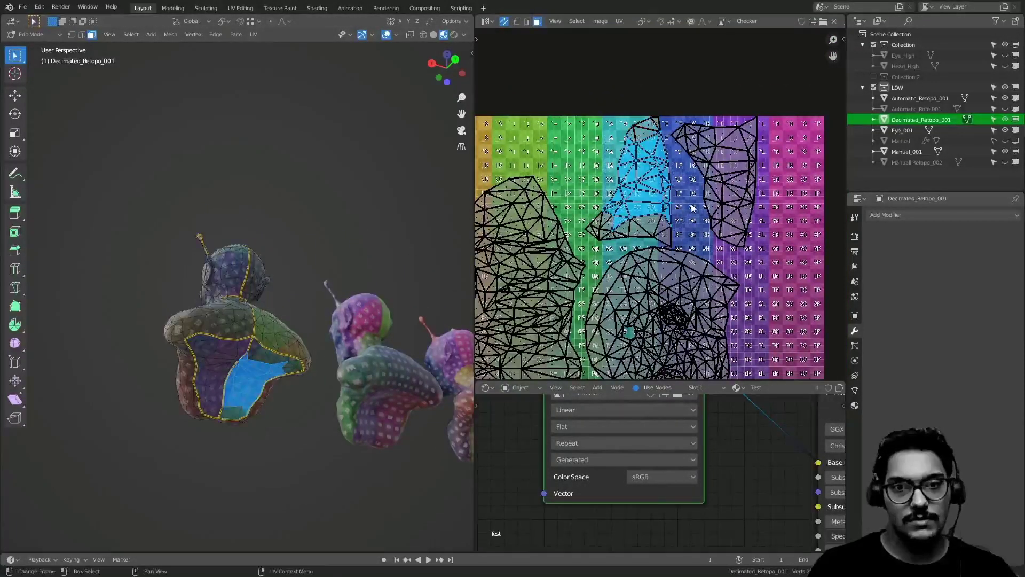
- Select the central seam that splits the bust's underside in two and clear it
{"action": "mouse_move", "coordinate": [294, 309]}
{"action": "middle_mouse_down"}
{"action": "mouse_move", "coordinate": [291, 286]}
{"action": "mouse_move", "coordinate": [286, 316]}
{"action": "mouse_move", "coordinate": [303, 286]}
{"action": "mouse_move", "coordinate": [300, 304]}
{"action": "middle_mouse_up"}
{"action": "scroll", "coordinate": [283, 299], "scroll_direction": "up", "scroll_amount": 3}
{"action": "left_click", "coordinate": [270, 302]}
{"action": "scroll", "coordinate": [286, 316], "scroll_direction": "up", "scroll_amount": 1}
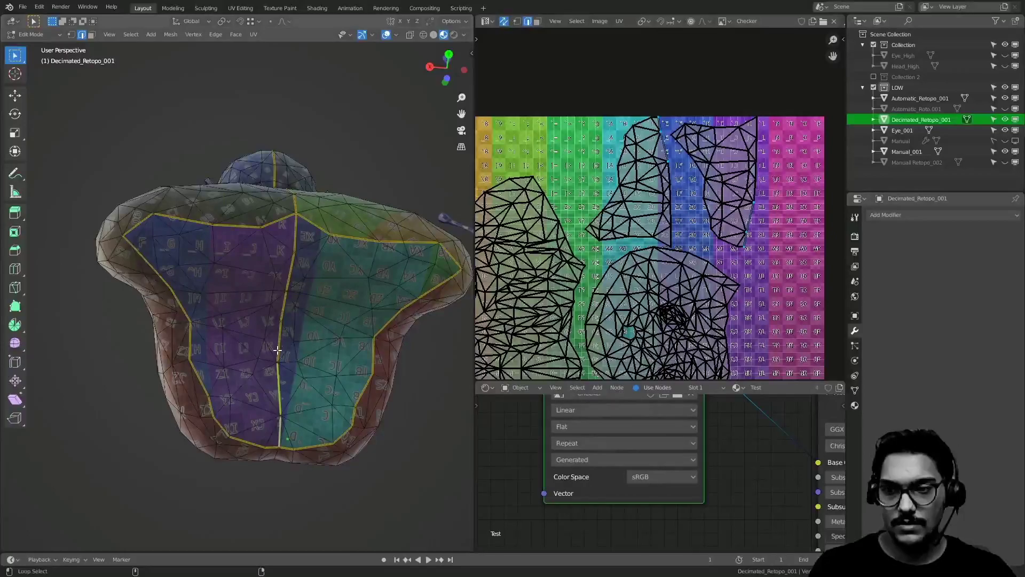
{"action": "right_click", "coordinate": [347, 266]}
{"action": "left_click", "coordinate": [343, 270]}
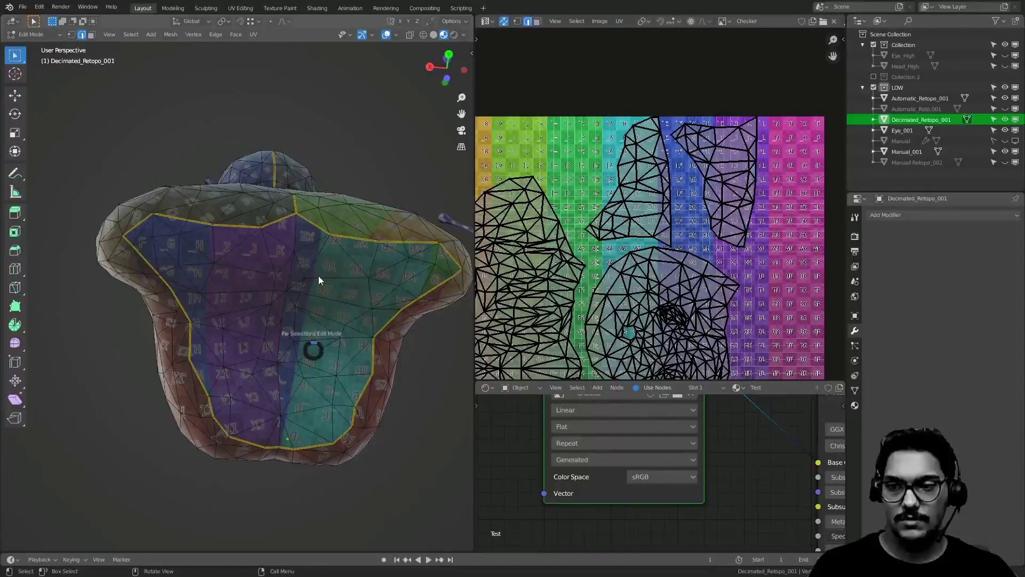
- Select the entire mesh and unwrap it so the underside forms a single UV island
{"action": "key", "text": "a"}
{"action": "key", "text": "u"}
{"action": "left_click", "coordinate": [312, 228]}
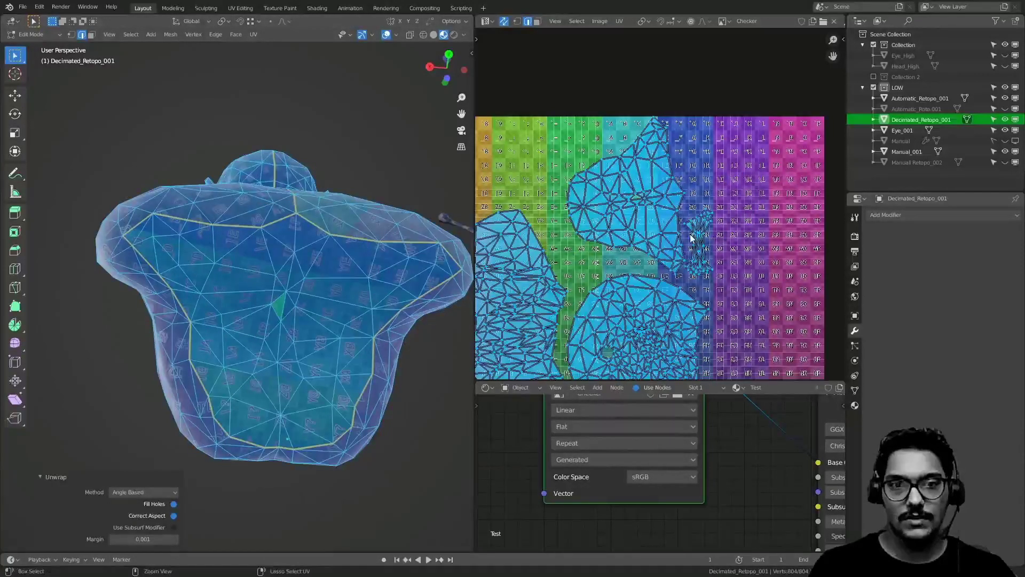
{"action": "scroll", "coordinate": [413, 283], "scroll_direction": "down", "scroll_amount": 5}
{"action": "middle_click_drag", "start_coordinate": [413, 284], "coordinate": [245, 393]}
- Maximize the UV editor, select the linked faces of the head island and rotate it 90 degrees so it lies horizontally
{"action": "key", "text": "ctrl+space"}
{"action": "scroll", "coordinate": [479, 327], "scroll_direction": "down", "scroll_amount": 3}
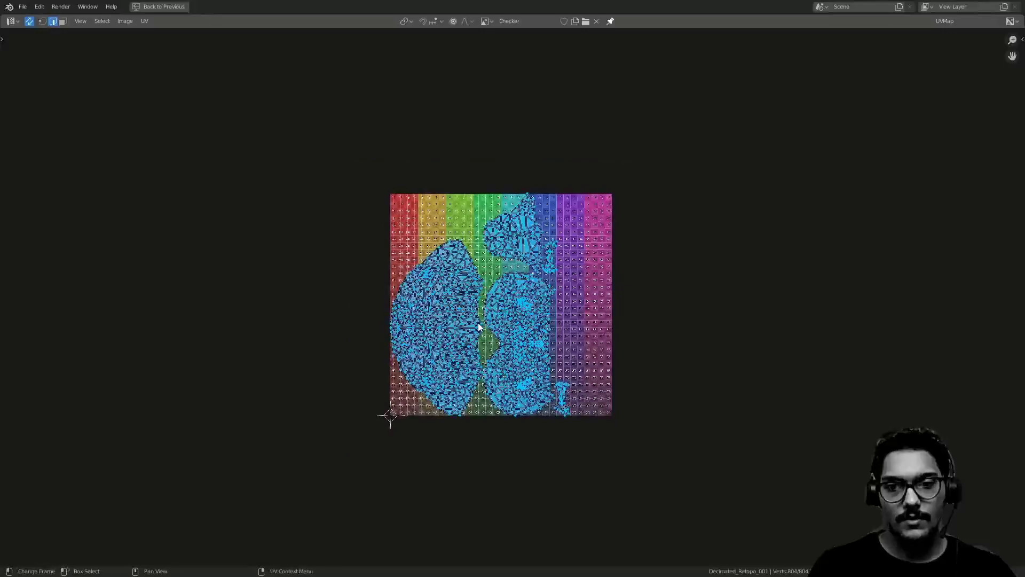
{"action": "scroll", "coordinate": [500, 327], "scroll_direction": "up", "scroll_amount": 2}
{"action": "middle_click_drag", "start_coordinate": [458, 358], "coordinate": [498, 271], "text": "shift"}
{"action": "middle_click_drag", "start_coordinate": [480, 373], "coordinate": [494, 313], "text": "ctrl"}
{"action": "middle_click_drag", "start_coordinate": [494, 312], "coordinate": [458, 406], "text": "shift"}
{"action": "middle_click_drag", "start_coordinate": [458, 407], "coordinate": [476, 373], "text": "ctrl"}
{"action": "left_click", "coordinate": [529, 280]}
{"action": "middle_click_drag", "start_coordinate": [556, 229], "coordinate": [542, 295], "text": "ctrl"}
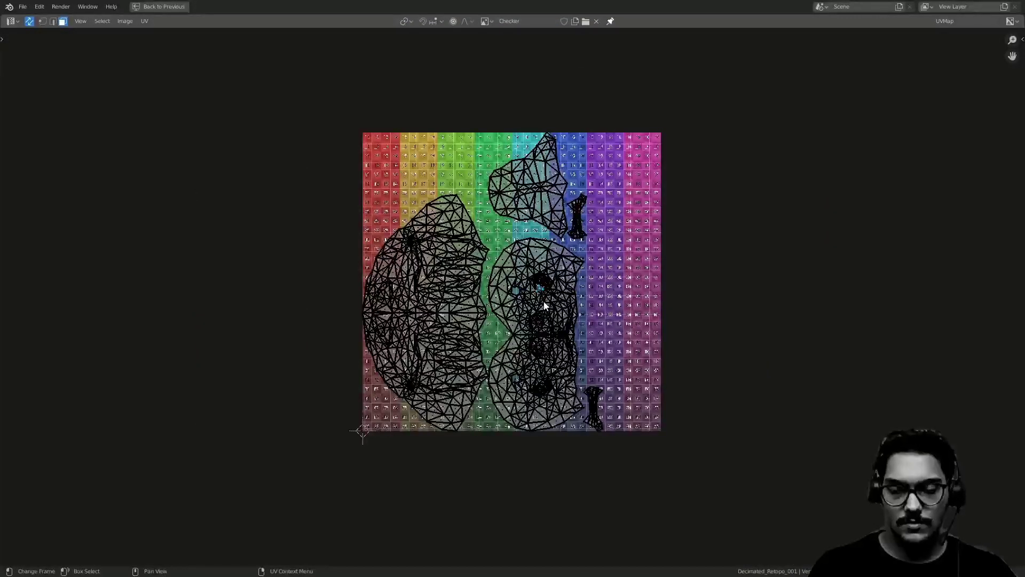
{"action": "key", "text": "l"}
{"action": "key", "text": "r"}
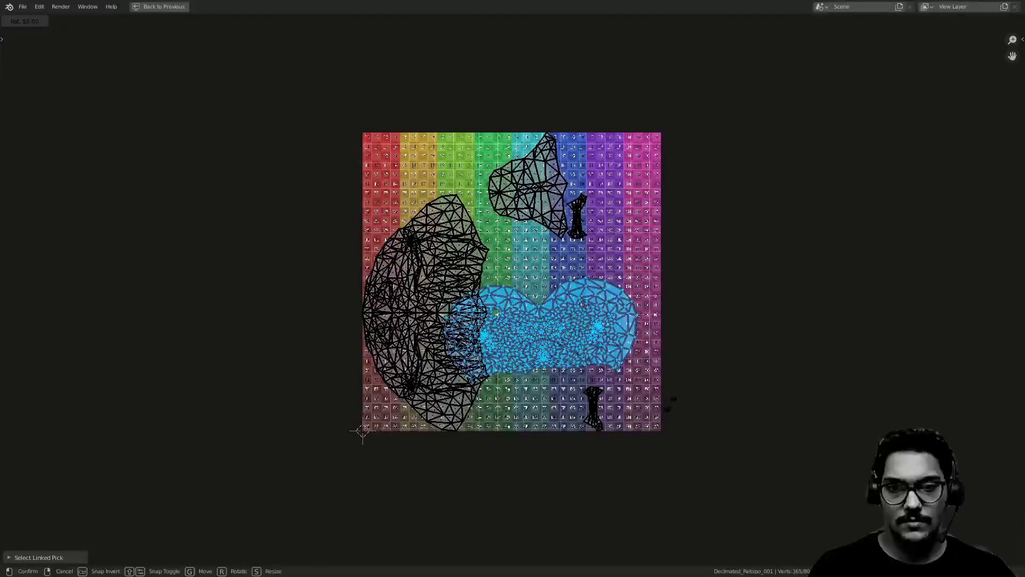
{"action": "left_click", "coordinate": [666, 421], "text": "ctrl"}
- Move the head island into the upper-right corner of the UV square, aligning it just inside the borders
{"action": "middle_click_drag", "start_coordinate": [587, 369], "coordinate": [560, 299], "text": "shift"}
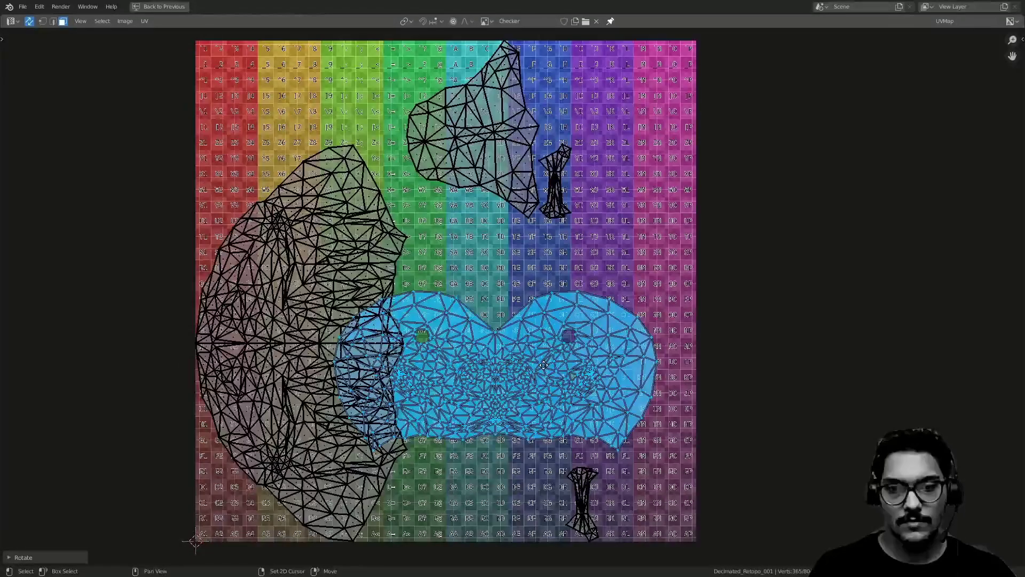
{"action": "key", "text": "g"}
{"action": "left_click", "coordinate": [552, 155]}
{"action": "middle_click_drag", "start_coordinate": [552, 156], "coordinate": [512, 324], "text": "shift"}
{"action": "middle_click_drag", "start_coordinate": [512, 324], "coordinate": [579, 296], "text": "ctrl"}
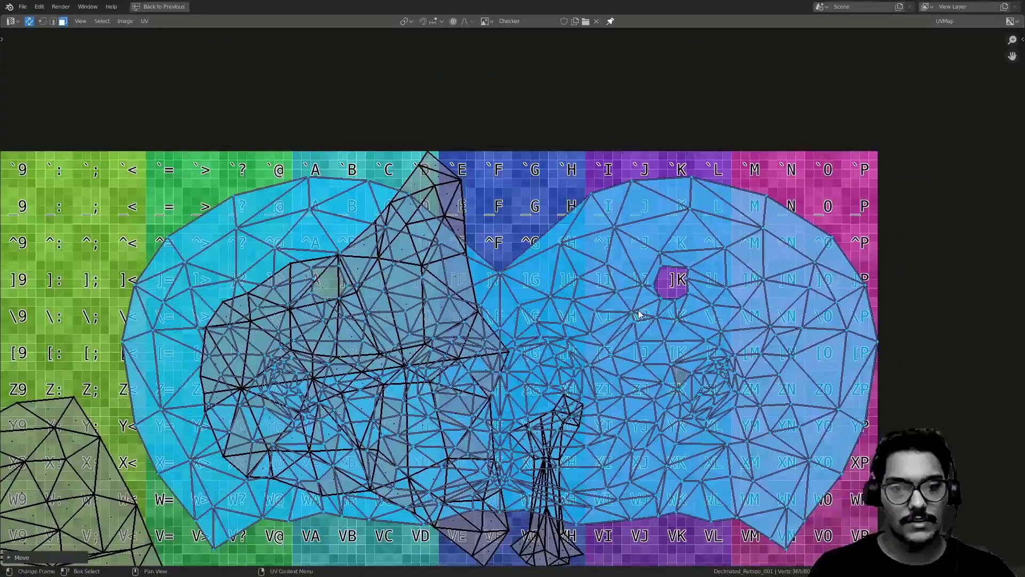
{"action": "key", "text": "g"}
{"action": "key", "text": "y"}
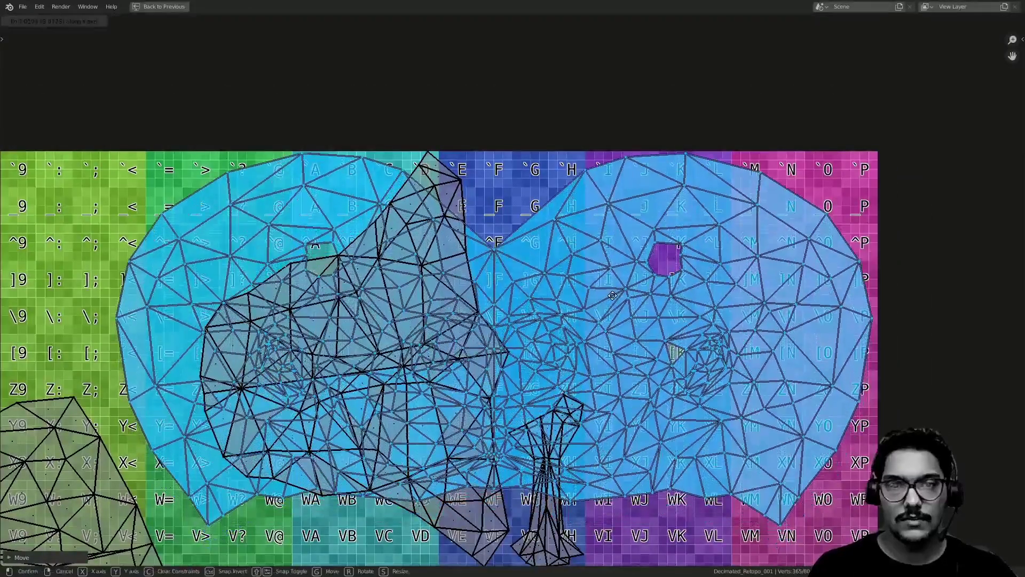
{"action": "left_click", "coordinate": [610, 319]}
{"action": "middle_click_drag", "start_coordinate": [545, 343], "coordinate": [472, 286], "text": "ctrl"}
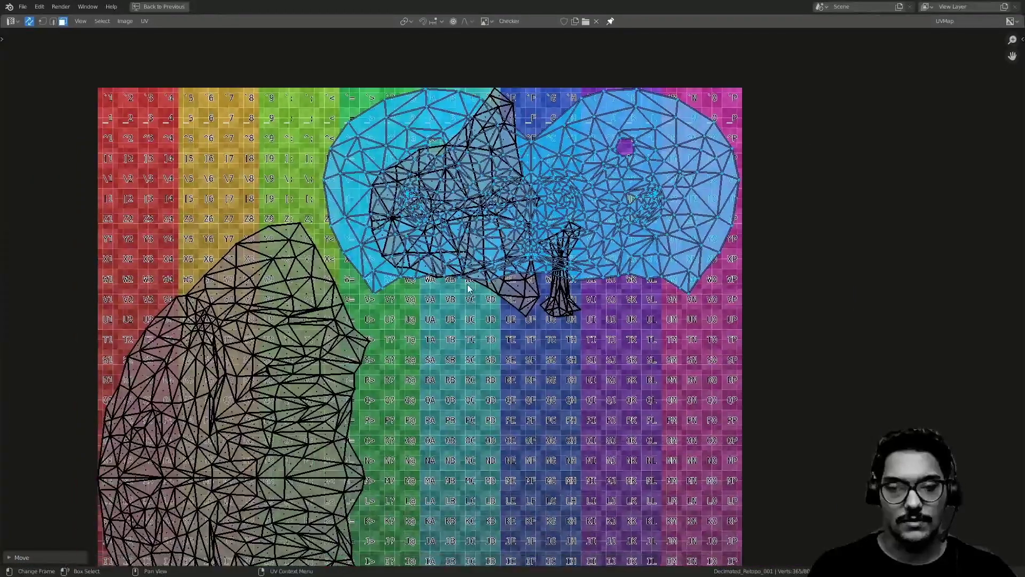
{"action": "key", "text": "alt+a"}
- Select the large body island and rotate it 90 degrees so its rounded edge faces down
{"action": "scroll", "coordinate": [410, 361], "scroll_direction": "down", "scroll_amount": 3}
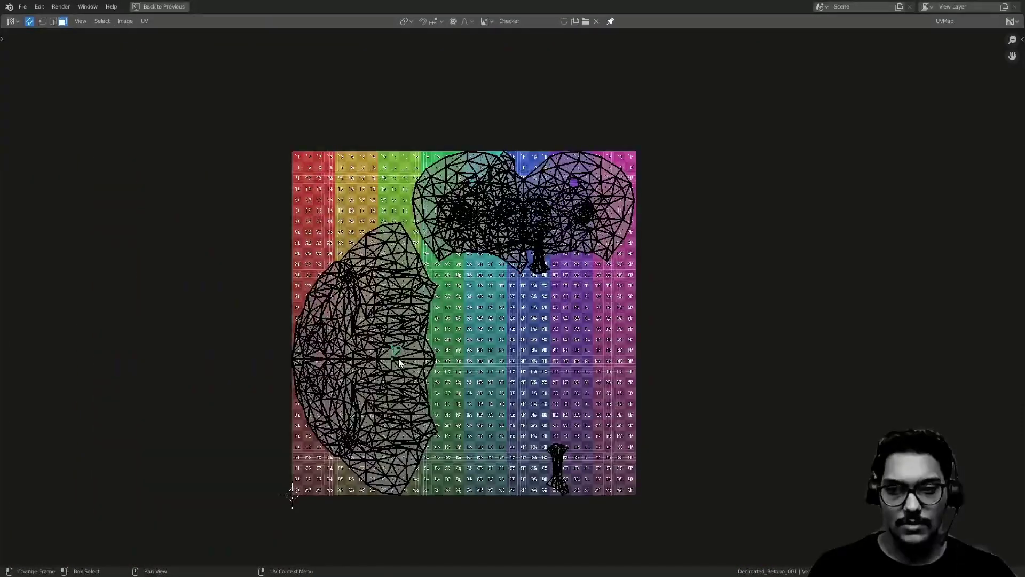
{"action": "key", "text": "l"}
{"action": "key", "text": "r"}
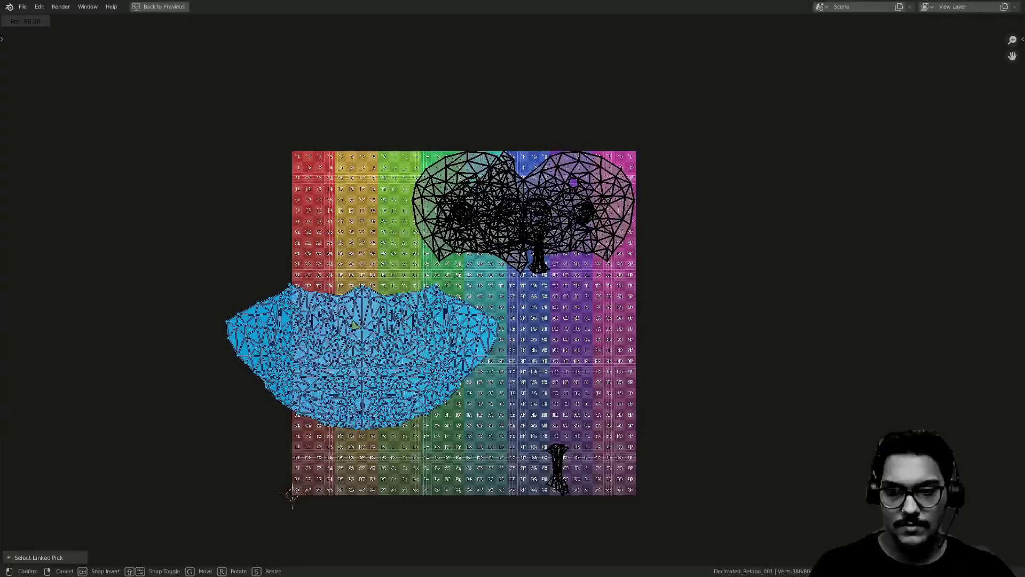
{"action": "left_click", "coordinate": [479, 269]}
{"action": "scroll", "coordinate": [388, 285], "scroll_direction": "up", "scroll_amount": 4}
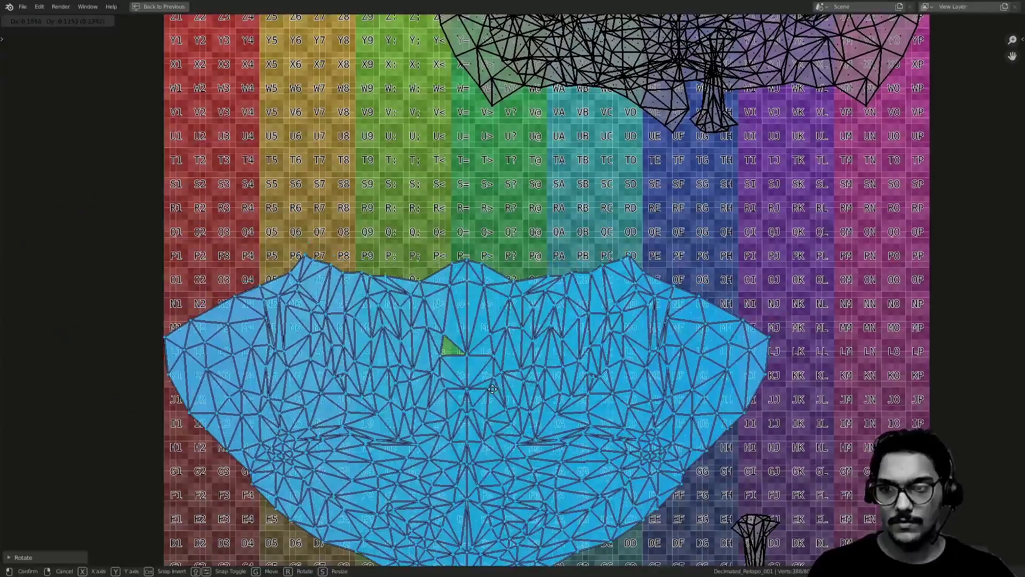
- Move the body island into the lower-left corner of the UV square, just inside the left and bottom borders
{"action": "left_click", "coordinate": [533, 399]}
{"action": "middle_click_drag", "start_coordinate": [454, 405], "coordinate": [457, 288]}
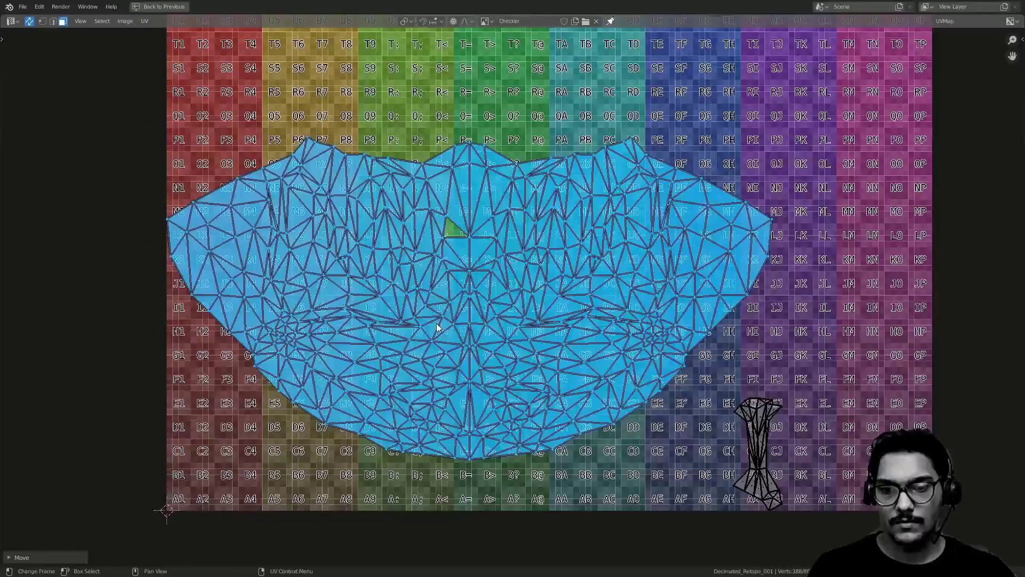
{"action": "key", "text": "g"}
{"action": "left_click", "coordinate": [450, 372]}
{"action": "middle_click_drag", "start_coordinate": [478, 342], "coordinate": [362, 348]}
{"action": "key", "text": "g"}
{"action": "key", "text": "x"}
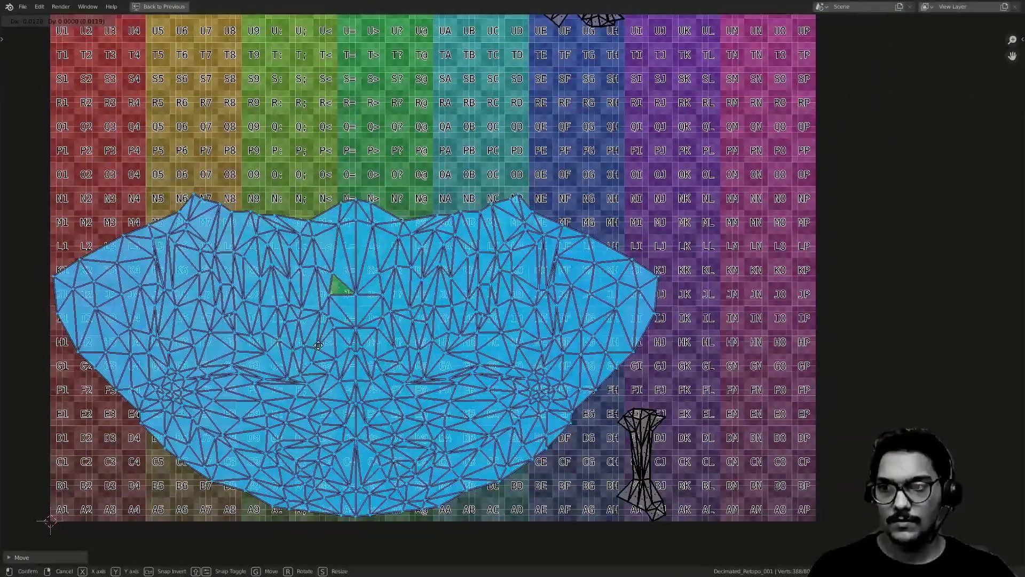
{"action": "left_click", "coordinate": [396, 385]}
- Move both antenna islands side by side into the free space between the head and body islands
{"action": "left_click", "coordinate": [638, 420]}
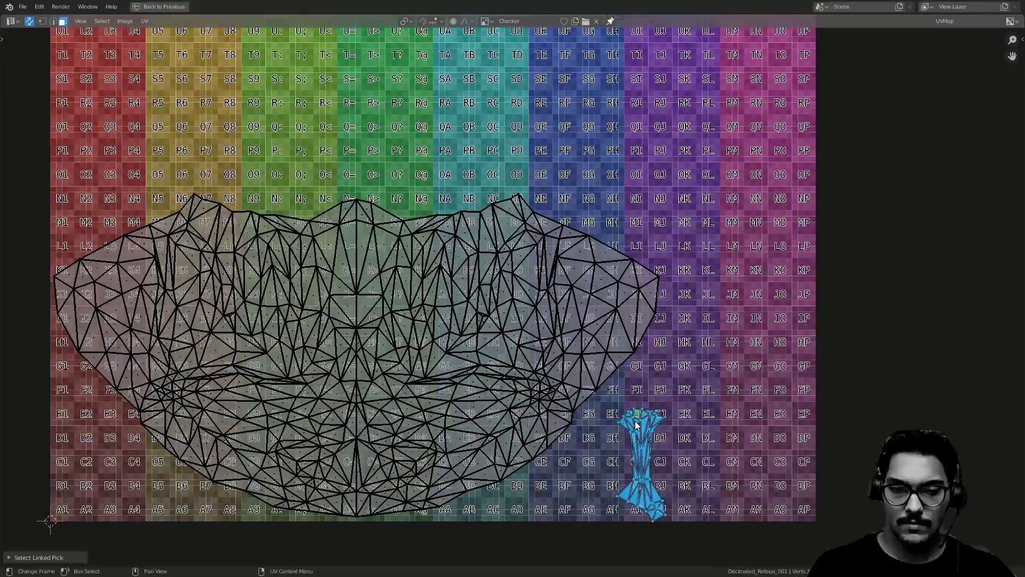
{"action": "scroll", "coordinate": [628, 382], "scroll_direction": "down", "scroll_amount": 4}
{"action": "key", "text": "g"}
{"action": "left_click", "coordinate": [593, 289]}
{"action": "scroll", "coordinate": [571, 290], "scroll_direction": "up", "scroll_amount": 3}
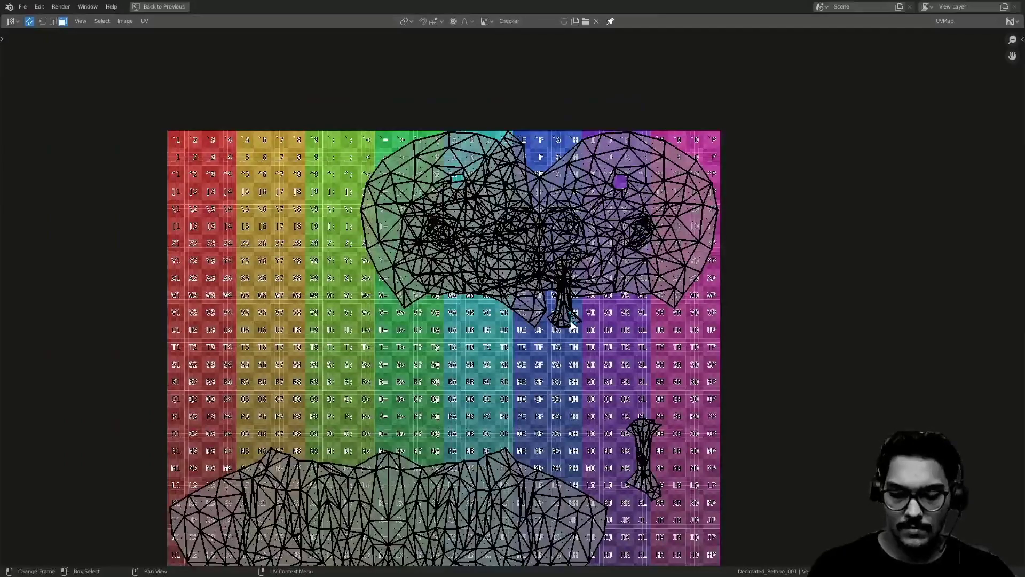
{"action": "key", "text": "g"}
{"action": "left_click", "coordinate": [577, 469]}
{"action": "left_click", "coordinate": [640, 445]}
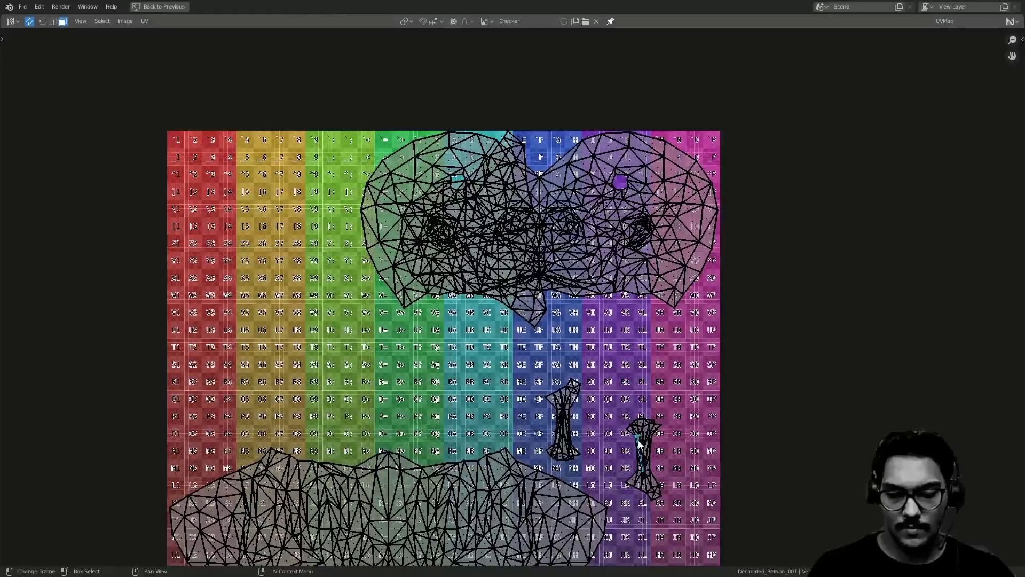
{"action": "key", "text": "g"}
{"action": "left_click", "coordinate": [631, 386]}
{"action": "scroll", "coordinate": [591, 395], "scroll_direction": "up", "scroll_amount": 2}
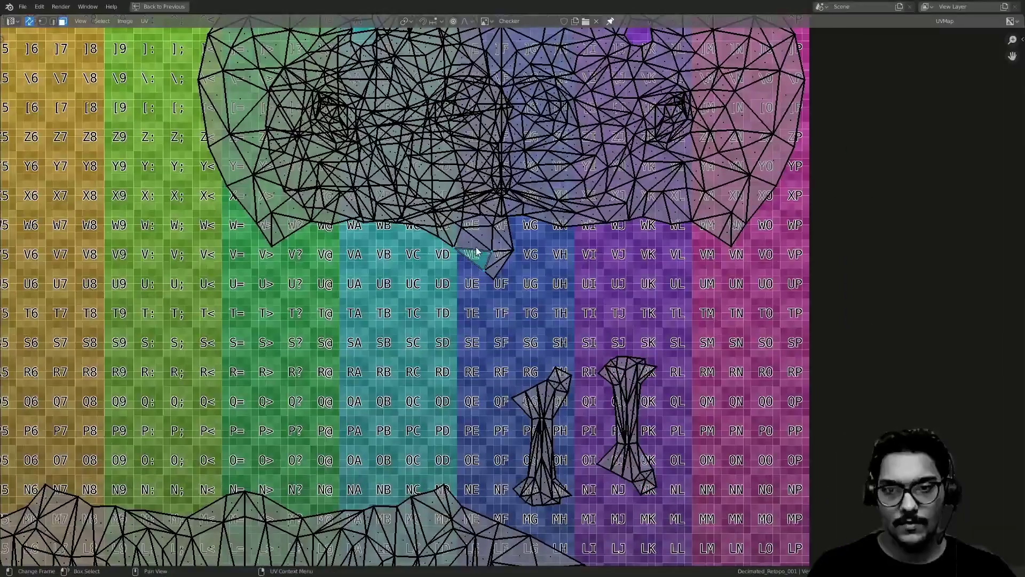
- Move the underside island off the head island into the free area above the body island and rotate it upright
{"action": "key", "text": "l"}
{"action": "scroll", "coordinate": [480, 256], "scroll_direction": "down", "scroll_amount": 3}
{"action": "key", "text": "g"}
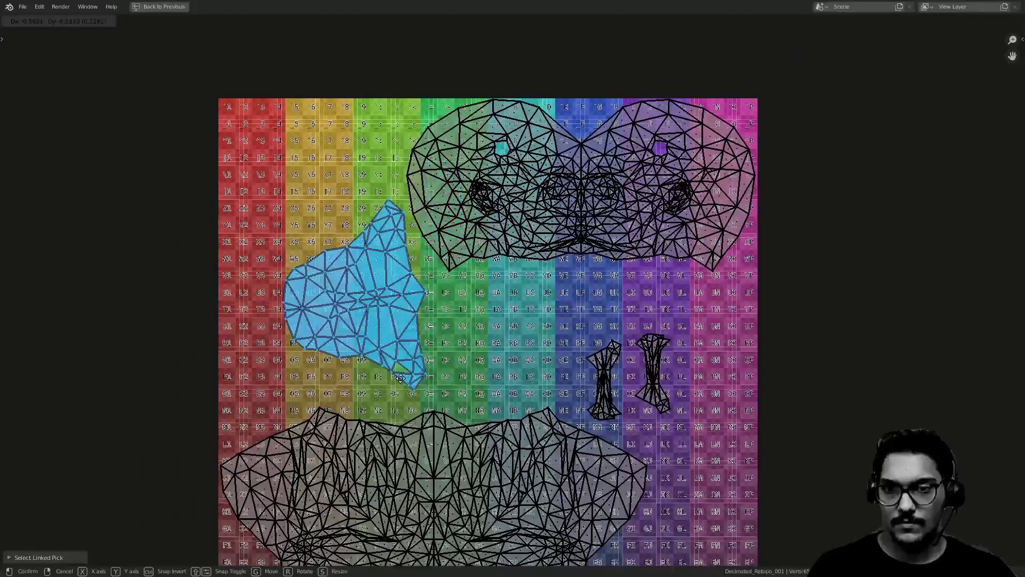
{"action": "left_click", "coordinate": [399, 394]}
{"action": "key", "text": "r"}
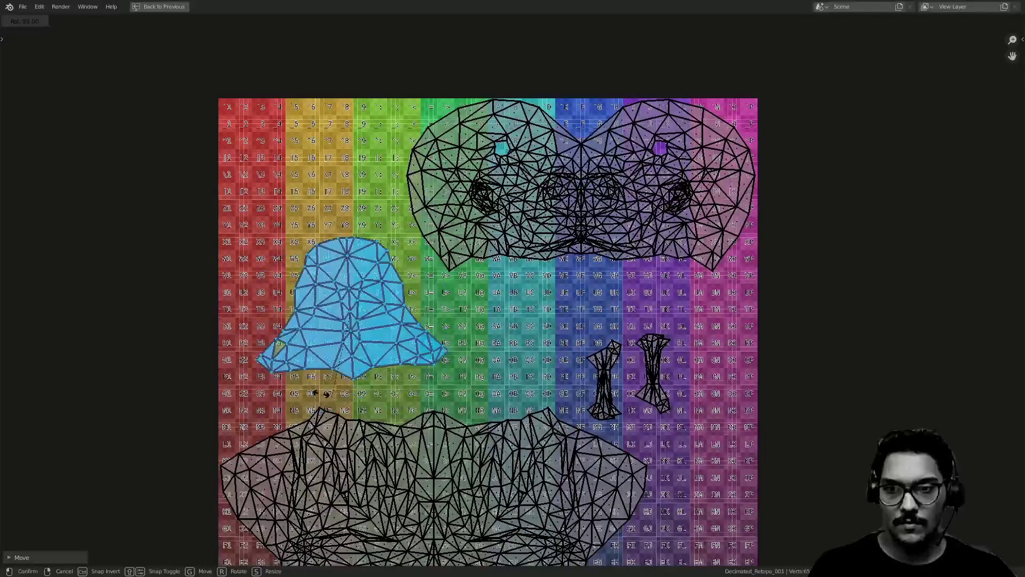
{"action": "left_click", "coordinate": [323, 408]}
{"action": "scroll", "coordinate": [501, 340], "scroll_direction": "up", "scroll_amount": 4}
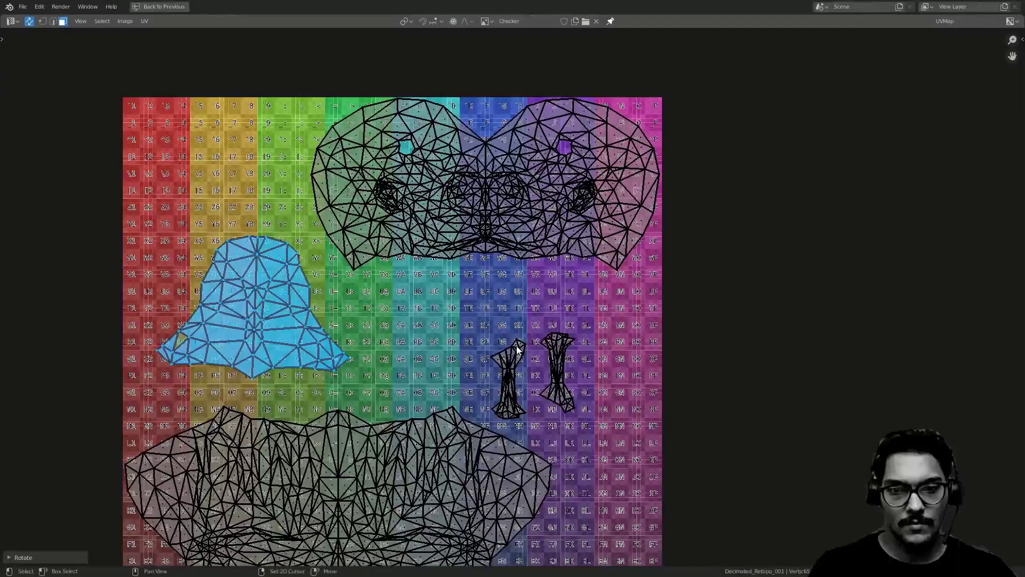
- Rotate one antenna island about 180 degrees, set it beside the other one and restore the editor layout
{"action": "key", "text": "alt+a"}
{"action": "key", "text": "l"}
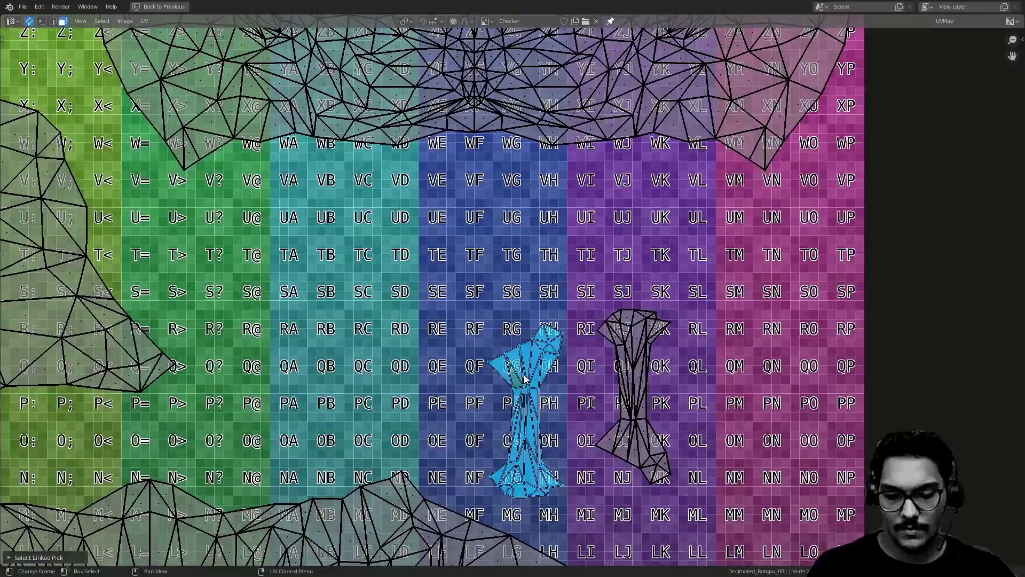
{"action": "key", "text": "g"}
{"action": "left_click", "coordinate": [487, 281]}
{"action": "key", "text": "alt+a"}
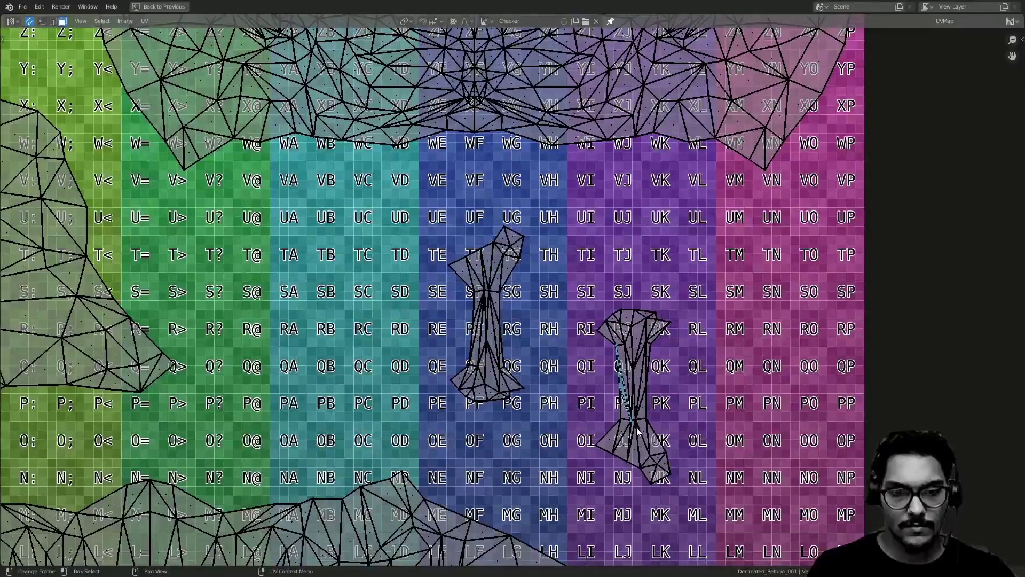
{"action": "key", "text": "l"}
{"action": "key", "text": "r"}
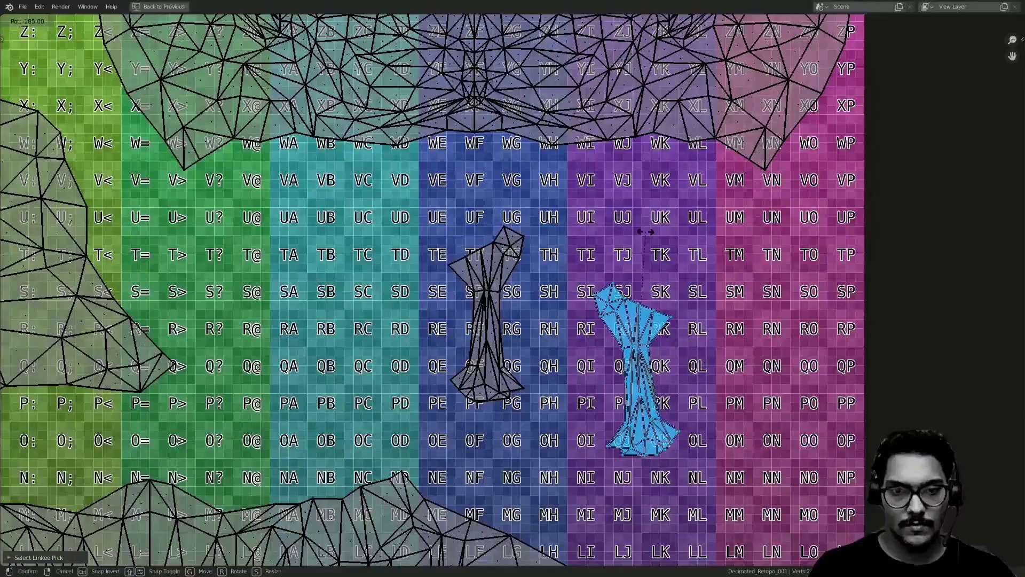
{"action": "left_click", "coordinate": [651, 235]}
{"action": "key", "text": "g"}
{"action": "left_click", "coordinate": [393, 292]}
{"action": "key", "text": "ctrl+space"}
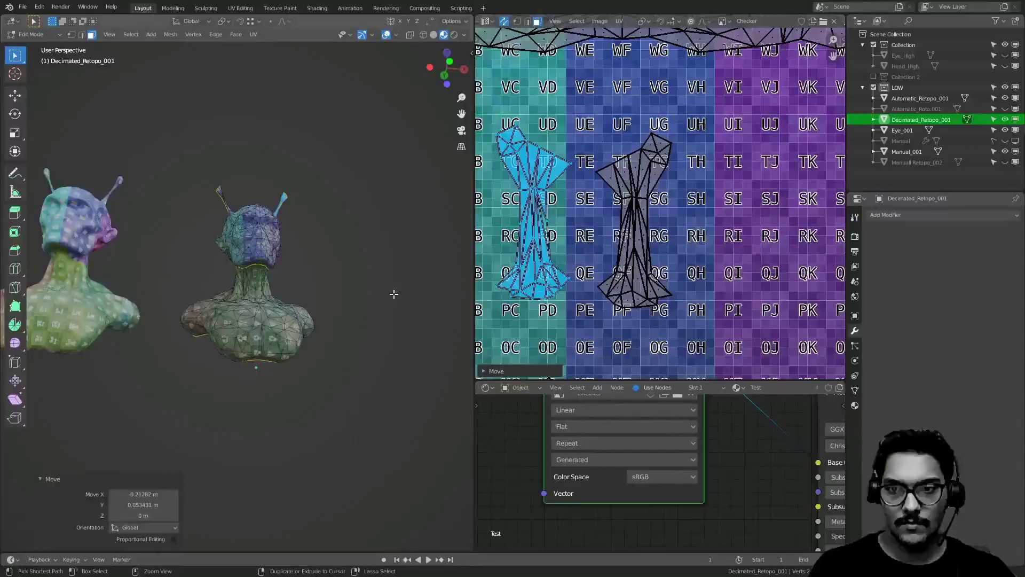
- Check which antenna the selected island belongs to and move that island to the opposite side of the other antenna island
{"action": "middle_click_drag", "start_coordinate": [305, 316], "coordinate": [325, 334]}
{"action": "middle_click_drag", "start_coordinate": [369, 303], "coordinate": [286, 308], "text": "shift"}
{"action": "scroll", "coordinate": [320, 364], "scroll_direction": "up", "scroll_amount": 2}
{"action": "scroll", "coordinate": [280, 289], "scroll_direction": "up", "scroll_amount": 3}
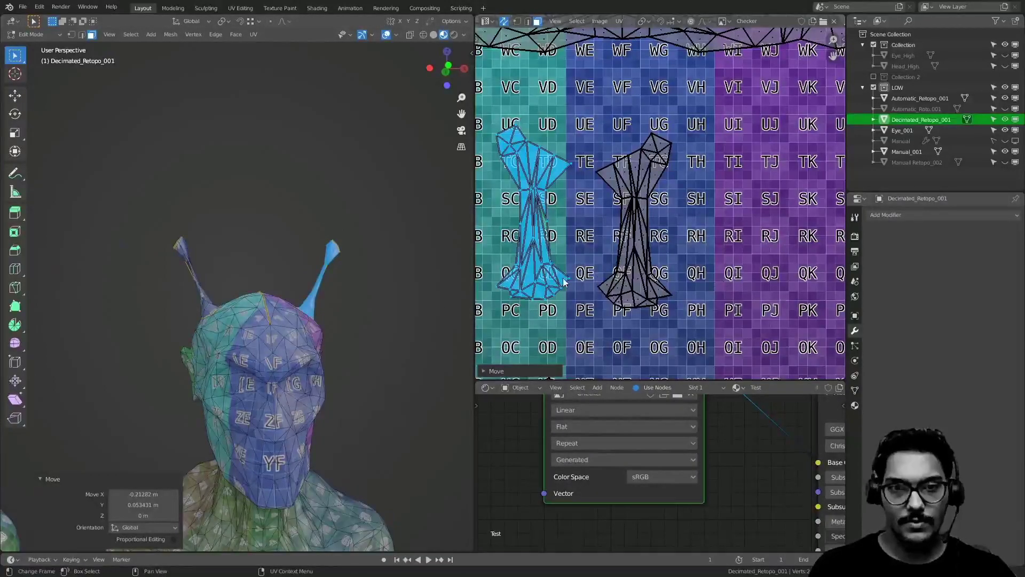
{"action": "key", "text": "g"}
{"action": "left_click", "coordinate": [808, 286]}
{"action": "left_click_drag", "start_coordinate": [568, 128], "coordinate": [686, 324]}
{"action": "scroll", "coordinate": [341, 320], "scroll_direction": "down", "scroll_amount": 3}
{"action": "middle_click_drag", "start_coordinate": [341, 320], "coordinate": [219, 252]}
{"action": "scroll", "coordinate": [312, 283], "scroll_direction": "down", "scroll_amount": 2}
{"action": "left_click", "coordinate": [723, 212]}
{"action": "scroll", "coordinate": [723, 212], "scroll_direction": "down", "scroll_amount": 5}
- Select the underside island and turn it upside down to match the orientation of the bust's underside
{"action": "middle_click_drag", "start_coordinate": [392, 295], "coordinate": [157, 279]}
{"action": "middle_click_drag", "start_coordinate": [283, 406], "coordinate": [294, 205], "text": "shift"}
{"action": "middle_click_drag", "start_coordinate": [294, 206], "coordinate": [234, 300], "text": "shift"}
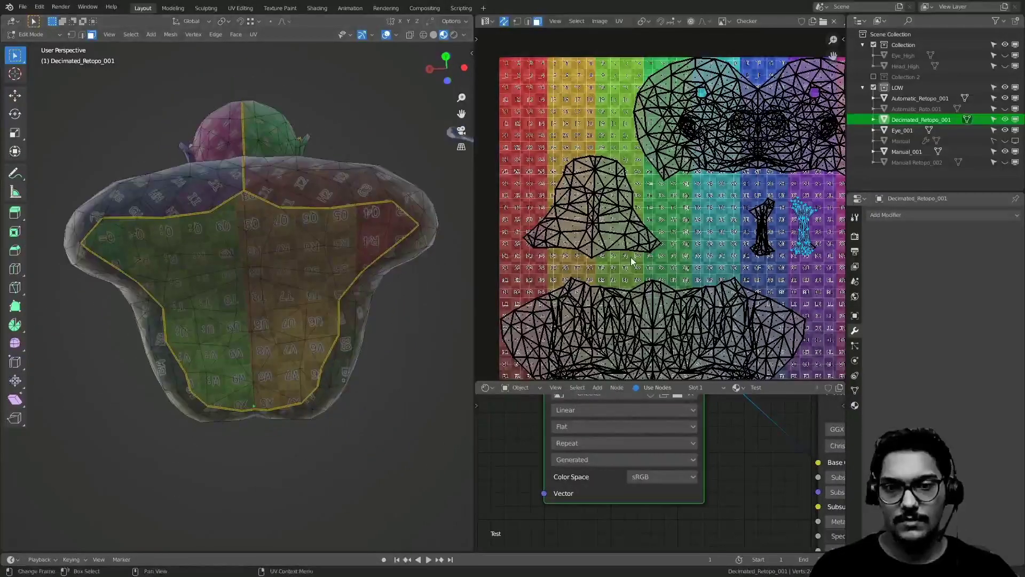
{"action": "key", "text": "l"}
{"action": "key", "text": "r"}
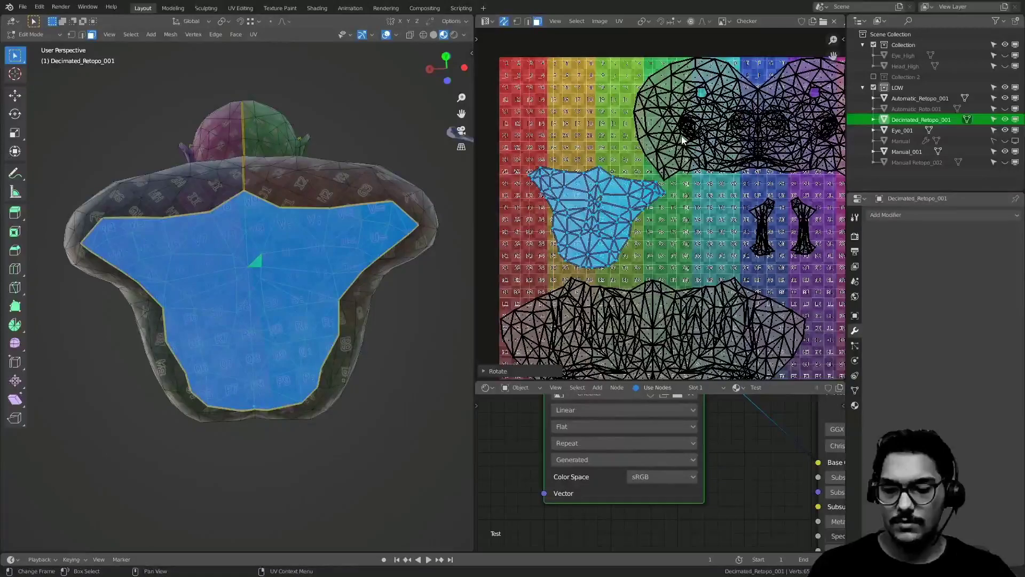
{"action": "key", "text": "r"}
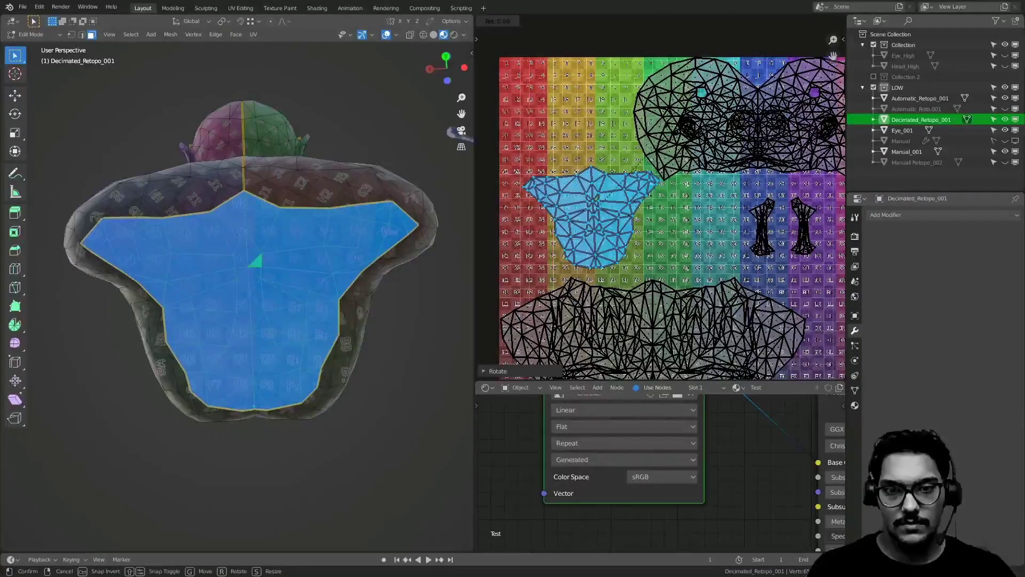
{"action": "scroll", "coordinate": [662, 140], "scroll_direction": "up", "scroll_amount": 2}
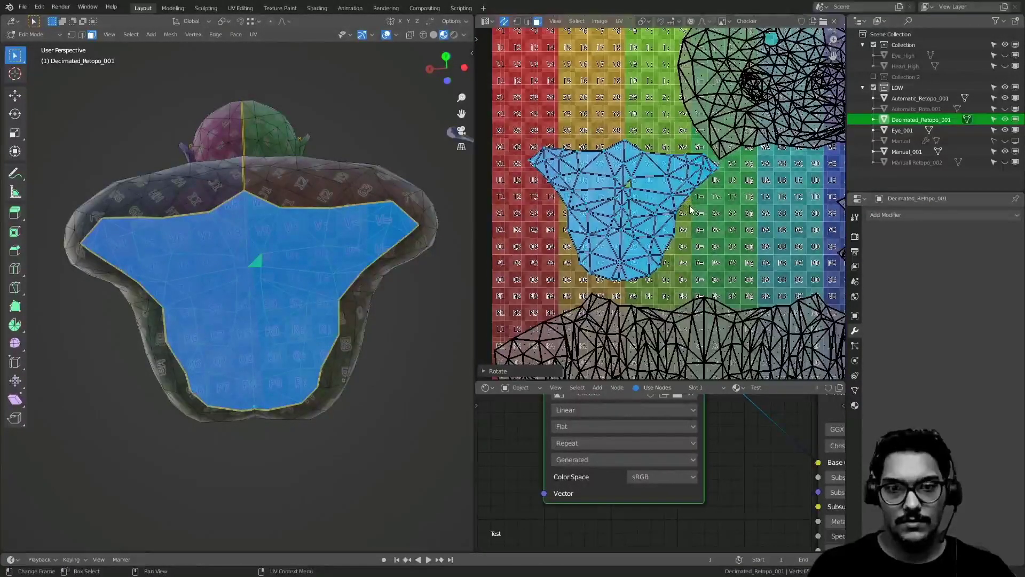
- Reposition the underside island between the left border and the head island, fine-tuning its rotation until it is level
{"action": "key", "text": "g"}
{"action": "left_click", "coordinate": [644, 214]}
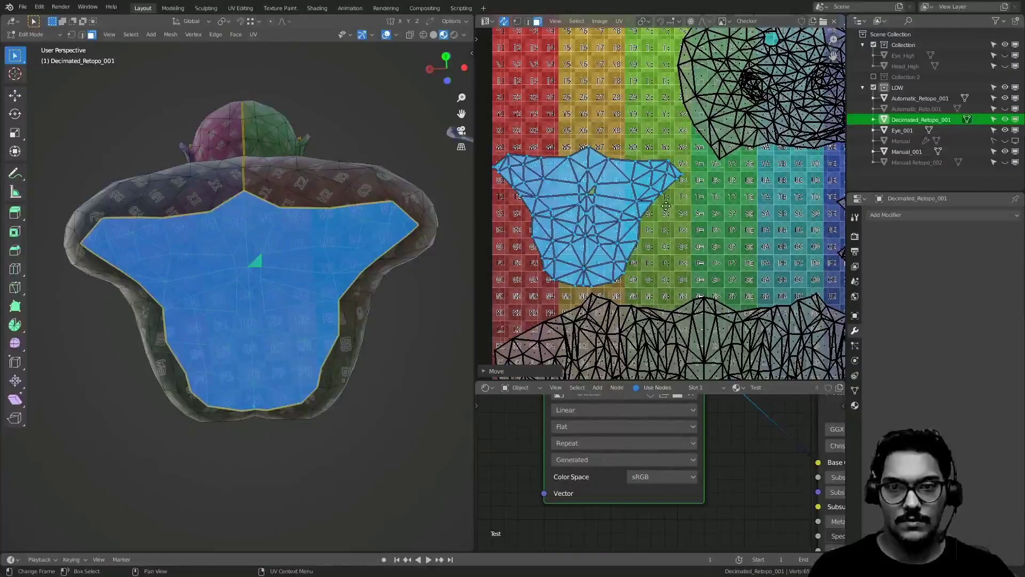
{"action": "key", "text": "r"}
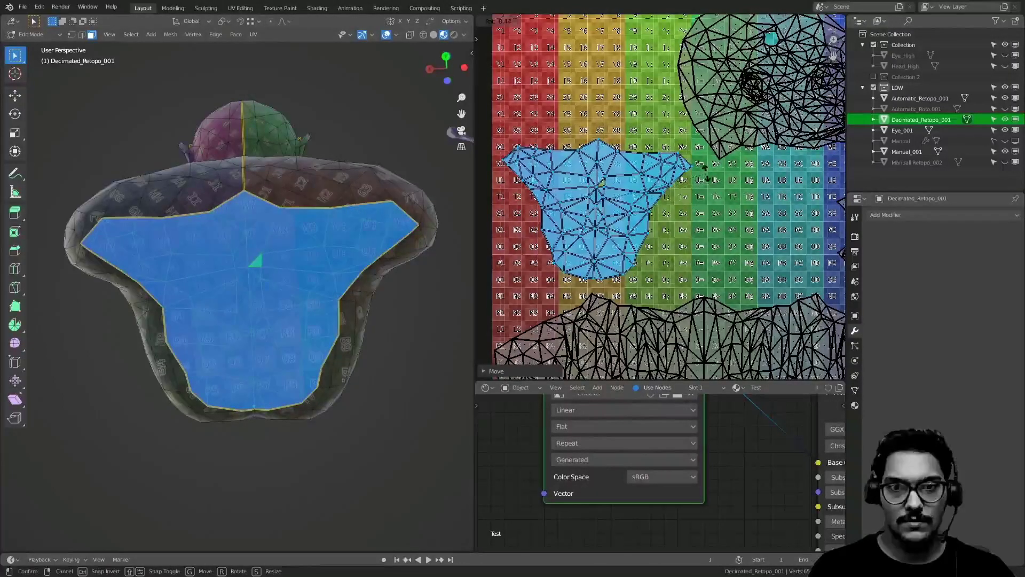
{"action": "middle_click_drag", "start_coordinate": [680, 180], "coordinate": [526, 237], "text": "ctrl"}
{"action": "middle_click_drag", "start_coordinate": [526, 238], "coordinate": [670, 230], "text": "ctrl"}
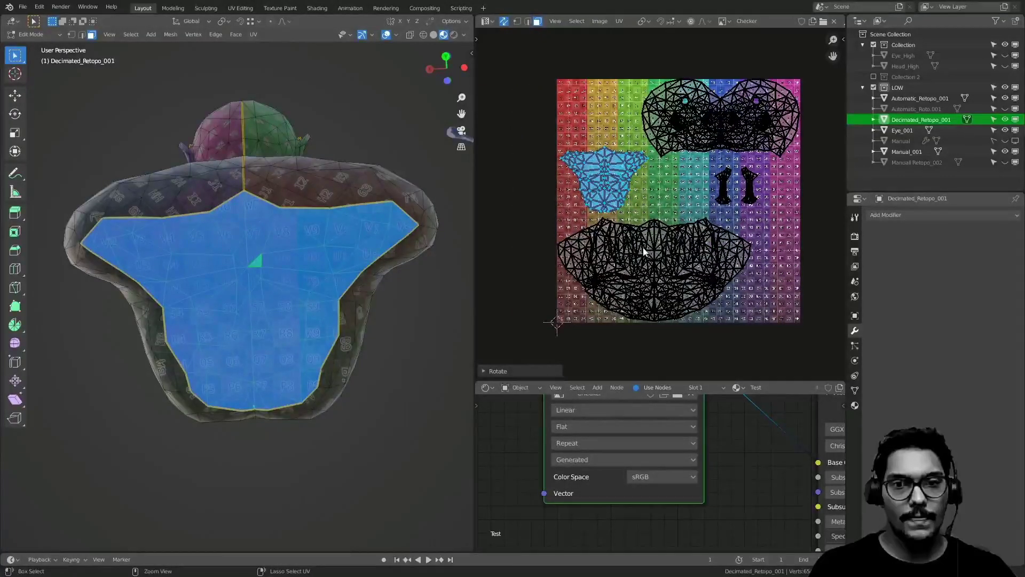
- Examine the checker texture on the decimated bust alongside the other retopologized busts
{"action": "scroll", "coordinate": [332, 354], "scroll_direction": "down", "scroll_amount": 3}
{"action": "middle_click_drag", "start_coordinate": [332, 354], "coordinate": [292, 322]}
{"action": "middle_click_drag", "start_coordinate": [271, 284], "coordinate": [53, 336], "text": "shift"}
{"action": "scroll", "coordinate": [273, 337], "scroll_direction": "down", "scroll_amount": 5}
{"action": "middle_click_drag", "start_coordinate": [273, 338], "coordinate": [119, 357], "text": "shift"}
{"action": "left_click", "coordinate": [268, 357]}
{"action": "middle_click_drag", "start_coordinate": [267, 357], "coordinate": [218, 296]}
{"action": "scroll", "coordinate": [185, 244], "scroll_direction": "down", "scroll_amount": 2}
{"action": "key", "text": "a"}
{"action": "middle_click_drag", "start_coordinate": [328, 426], "coordinate": [284, 284], "text": "ctrl"}
{"action": "key", "text": "alt+a"}
- Open the Manual_001 bust in edit mode and select one antenna's seam-bounded faces to locate its UV island
{"action": "left_click", "coordinate": [105, 338]}
{"action": "middle_click_drag", "start_coordinate": [129, 335], "coordinate": [184, 292], "text": "shift"}
{"action": "key", "text": "Tab"}
{"action": "key", "text": "alt+a"}
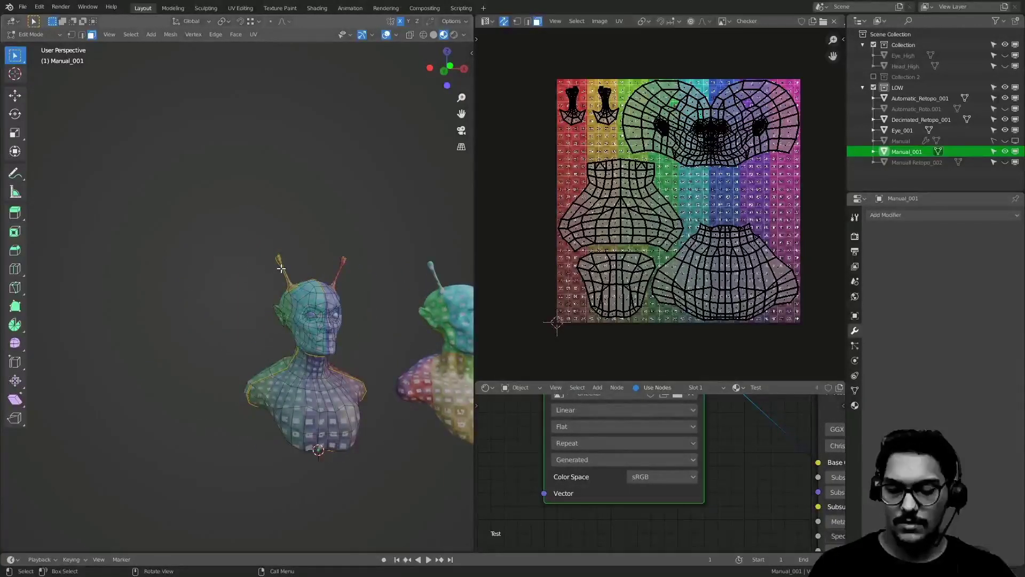
{"action": "key", "text": "l"}
{"action": "middle_click_drag", "start_coordinate": [273, 261], "coordinate": [262, 280]}
{"action": "middle_click_drag", "start_coordinate": [278, 411], "coordinate": [280, 290], "text": "ctrl"}
{"action": "middle_click_drag", "start_coordinate": [280, 290], "coordinate": [232, 378], "text": "shift"}
{"action": "middle_click_drag", "start_coordinate": [451, 270], "coordinate": [362, 278], "text": "shift"}
{"action": "middle_click_drag", "start_coordinate": [593, 119], "coordinate": [598, 60], "text": "ctrl"}
{"action": "middle_click_drag", "start_coordinate": [598, 60], "coordinate": [700, 204]}
{"action": "middle_click_drag", "start_coordinate": [220, 290], "coordinate": [226, 264]}
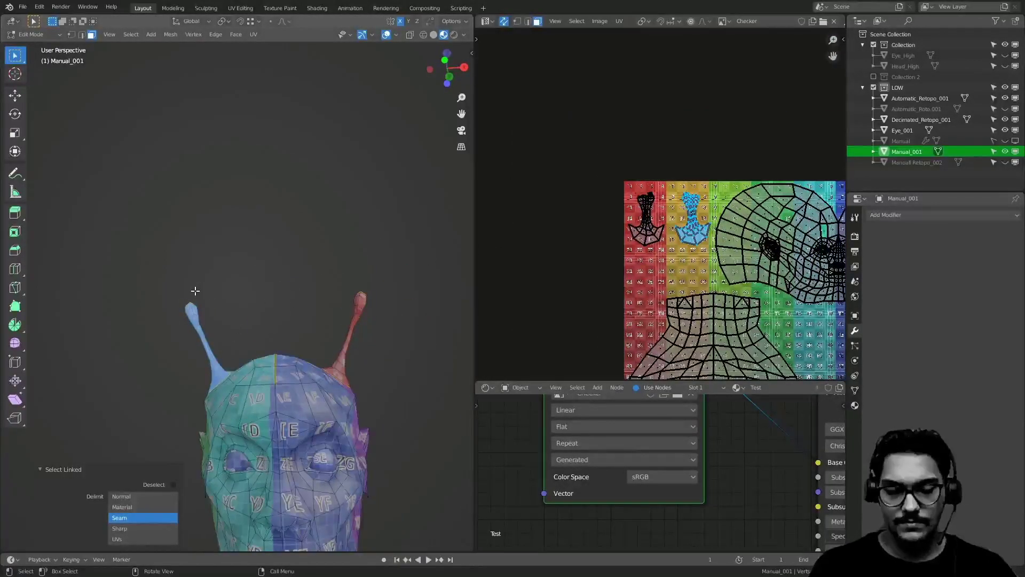
- From the front view, select the viewer's-left antenna's linked island and slide it along X over the island beside the UV border
{"action": "key", "text": "KP_1"}
{"action": "left_click_drag", "start_coordinate": [126, 206], "coordinate": [234, 359]}
{"action": "left_click_drag", "start_coordinate": [142, 226], "coordinate": [228, 309]}
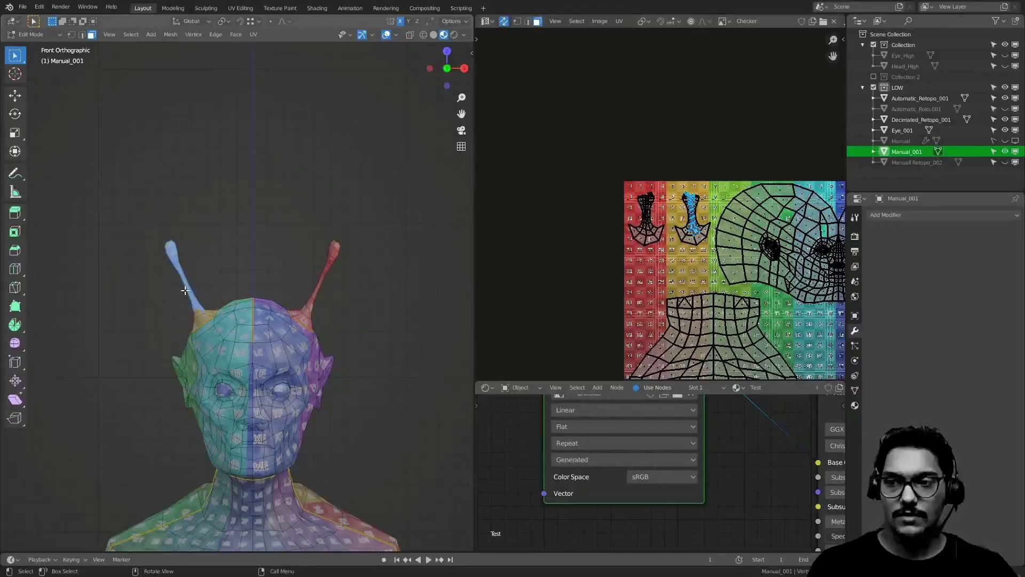
{"action": "key", "text": "l"}
{"action": "scroll", "coordinate": [707, 160], "scroll_direction": "up", "scroll_amount": 4}
{"action": "key", "text": "g"}
{"action": "key", "text": "x"}
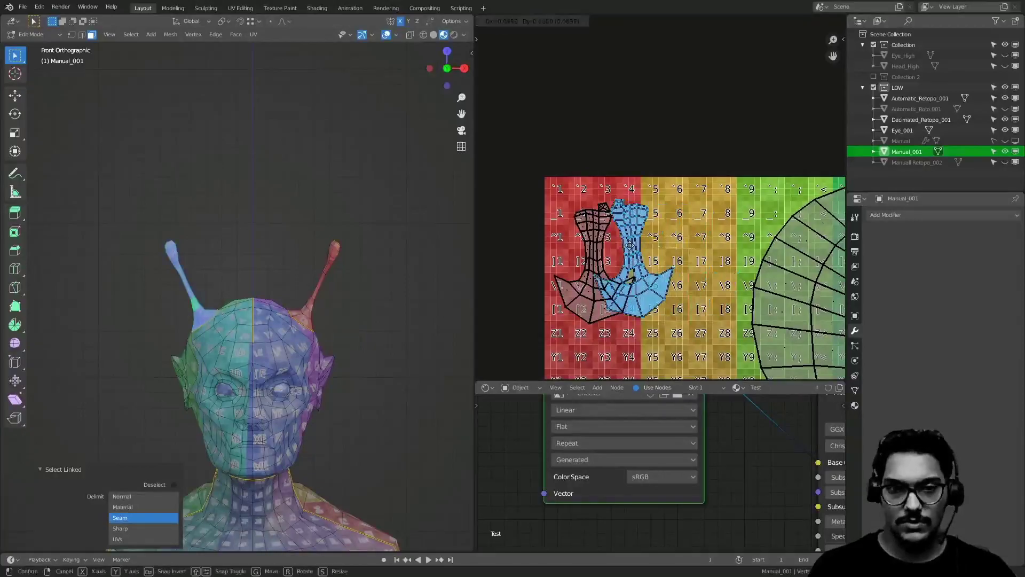
{"action": "left_click", "coordinate": [582, 253]}
- Move the other antenna's island along X into the yellow checker columns, matching the front-view order of the antennas
{"action": "key", "text": "alt+a"}
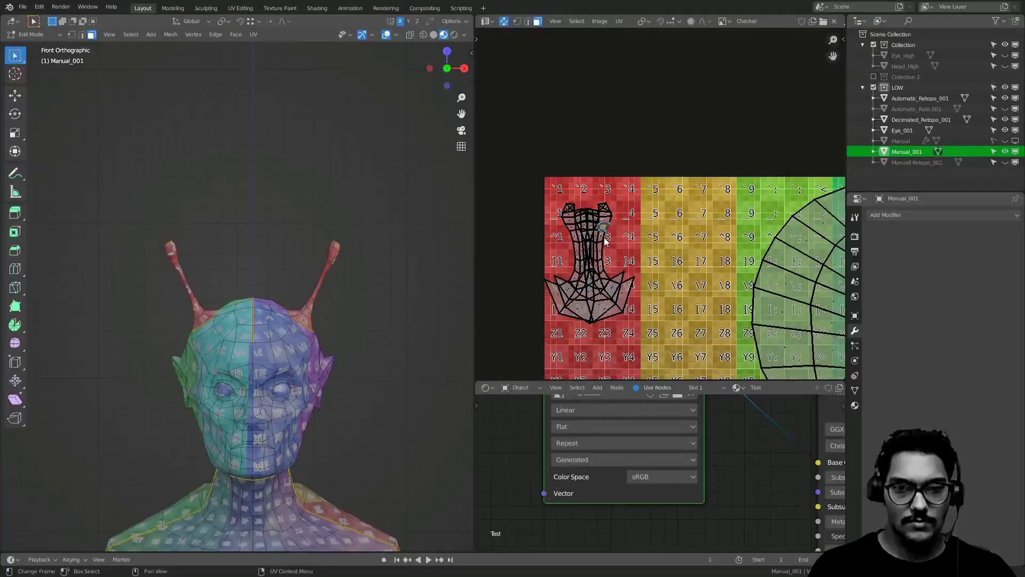
{"action": "key", "text": "l"}
{"action": "key", "text": "g"}
{"action": "key", "text": "x"}
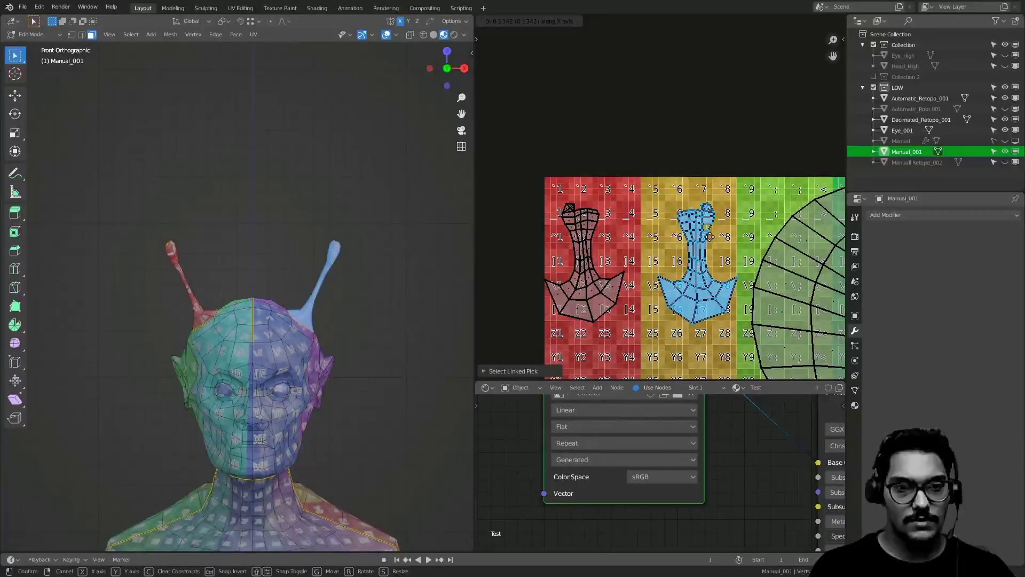
{"action": "left_click", "coordinate": [709, 236]}
- Nudge the first antenna island slightly inward from the UV border and fine-tune the placement of both antenna islands
{"action": "key", "text": "alt+a"}
{"action": "key", "text": "l"}
{"action": "key", "text": "g"}
{"action": "left_click", "coordinate": [601, 276]}
{"action": "scroll", "coordinate": [510, 259], "scroll_direction": "down", "scroll_amount": 3}
{"action": "middle_click_drag", "start_coordinate": [509, 259], "coordinate": [630, 235], "text": "ctrl"}
{"action": "key", "text": "alt+a"}
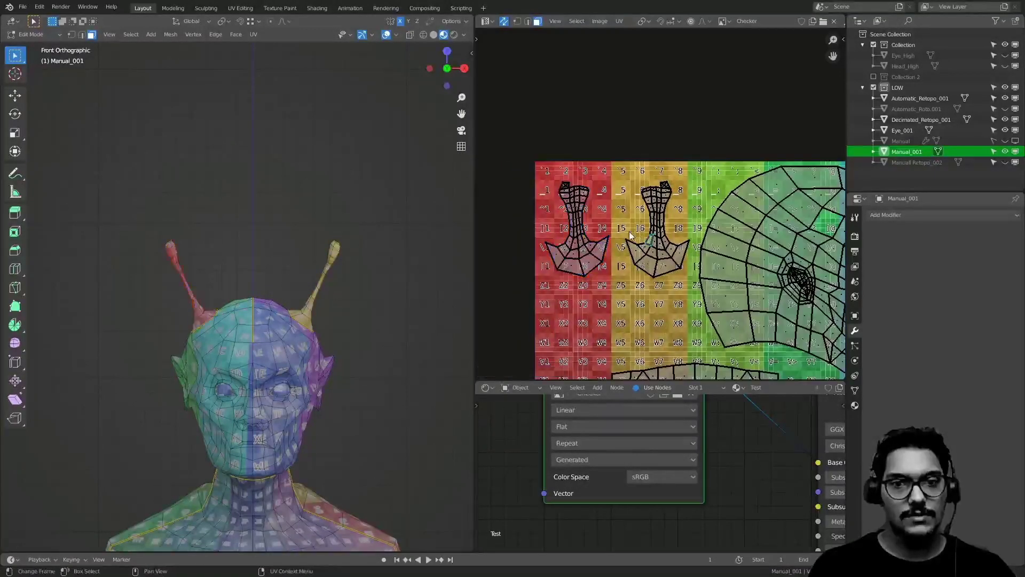
{"action": "key", "text": "g"}
{"action": "left_click", "coordinate": [655, 262]}
{"action": "key", "text": "alt+a"}
{"action": "key", "text": "l"}
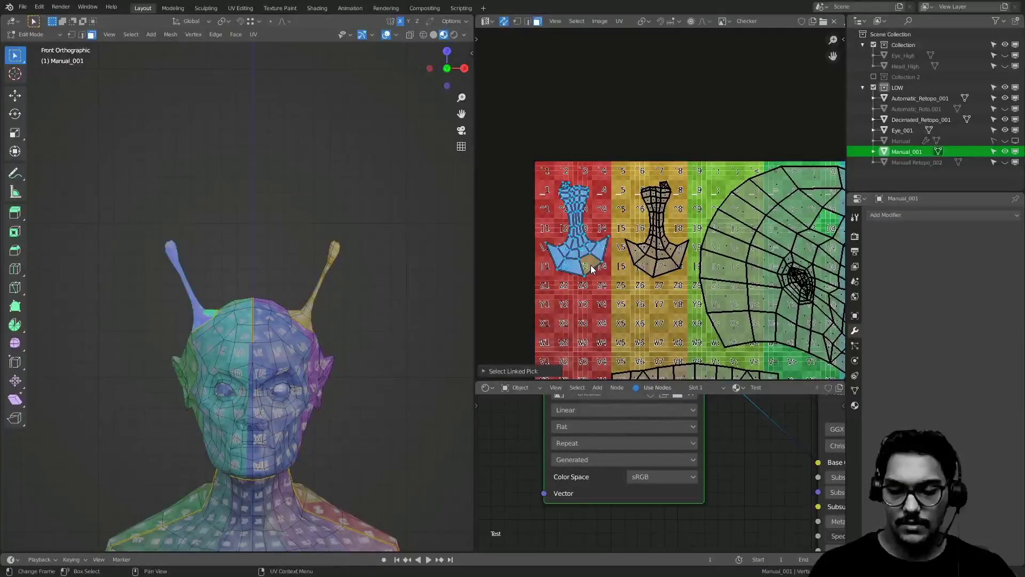
{"action": "key", "text": "g"}
{"action": "left_click", "coordinate": [588, 263]}
- Annotate a downward and a rightward arrow beside the bust, and highlight the antenna, head and neck UVs in the layout's upper-left part
{"action": "middle_click_drag", "start_coordinate": [590, 262], "coordinate": [542, 276], "text": "ctrl"}
{"action": "middle_click_drag", "start_coordinate": [646, 234], "coordinate": [643, 187], "text": "ctrl"}
{"action": "middle_click_drag", "start_coordinate": [643, 187], "coordinate": [610, 222], "text": "shift"}
{"action": "scroll", "coordinate": [609, 221], "scroll_direction": "down", "scroll_amount": 2}
{"action": "left_click_drag", "start_coordinate": [524, 84], "coordinate": [668, 223]}
{"action": "scroll", "coordinate": [310, 264], "scroll_direction": "down", "scroll_amount": 4}
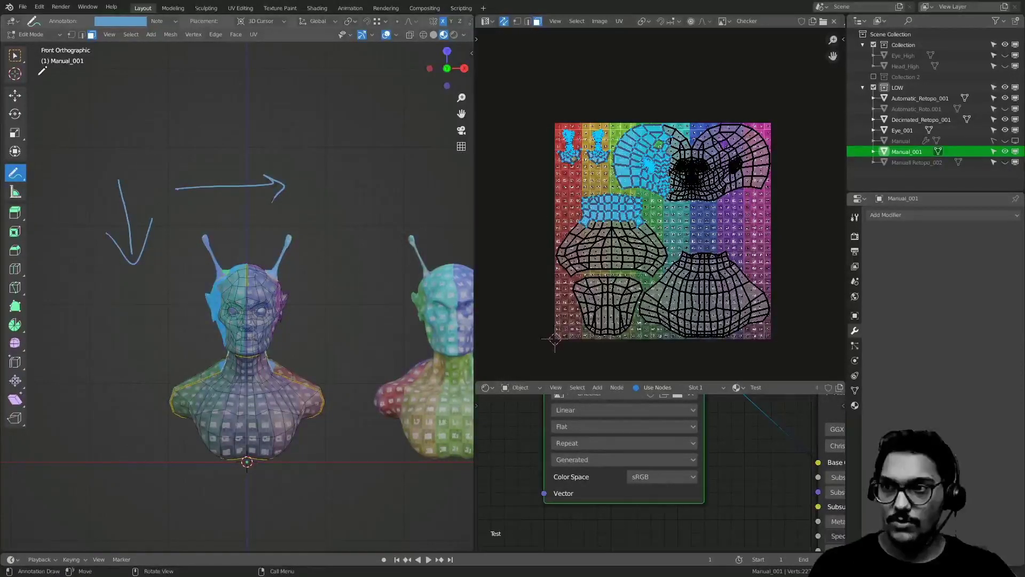
- Highlight the antenna islands one after the other to compare their orientation with the antennas on the bust
{"action": "scroll", "coordinate": [645, 215], "scroll_direction": "up", "scroll_amount": 1}
{"action": "left_click", "coordinate": [554, 193]}
{"action": "middle_click_drag", "start_coordinate": [553, 193], "coordinate": [587, 188]}
{"action": "middle_click_drag", "start_coordinate": [587, 188], "coordinate": [610, 220]}
{"action": "middle_click_drag", "start_coordinate": [610, 220], "coordinate": [582, 238]}
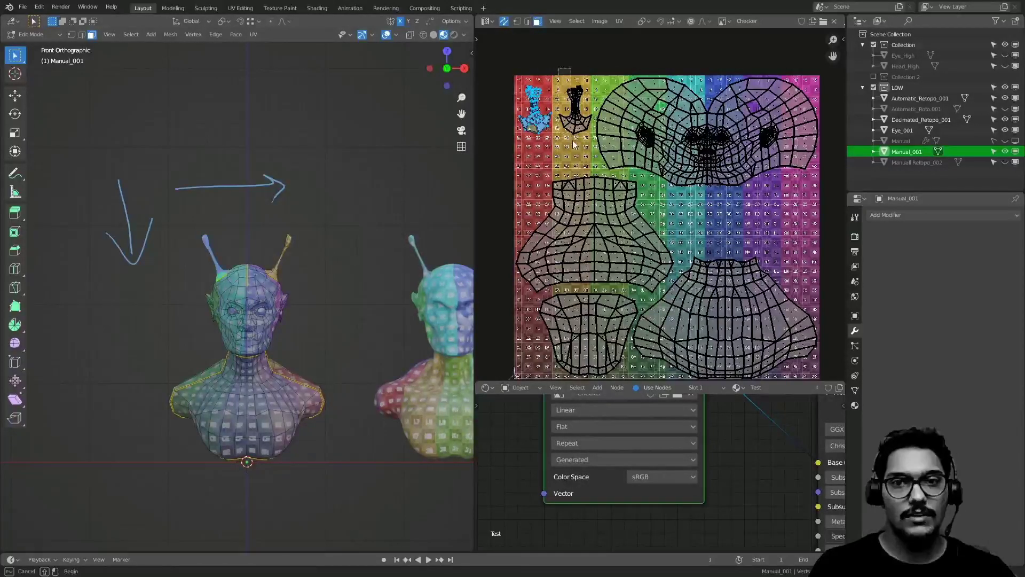
{"action": "middle_click_drag", "start_coordinate": [602, 183], "coordinate": [557, 216]}
{"action": "left_click", "coordinate": [725, 220]}
{"action": "middle_click_drag", "start_coordinate": [633, 242], "coordinate": [657, 193]}
- Highlight the upper head, back and front shoulder faces in turn to compare their UV placement with the bust
{"action": "left_click_drag", "start_coordinate": [680, 92], "coordinate": [760, 128]}
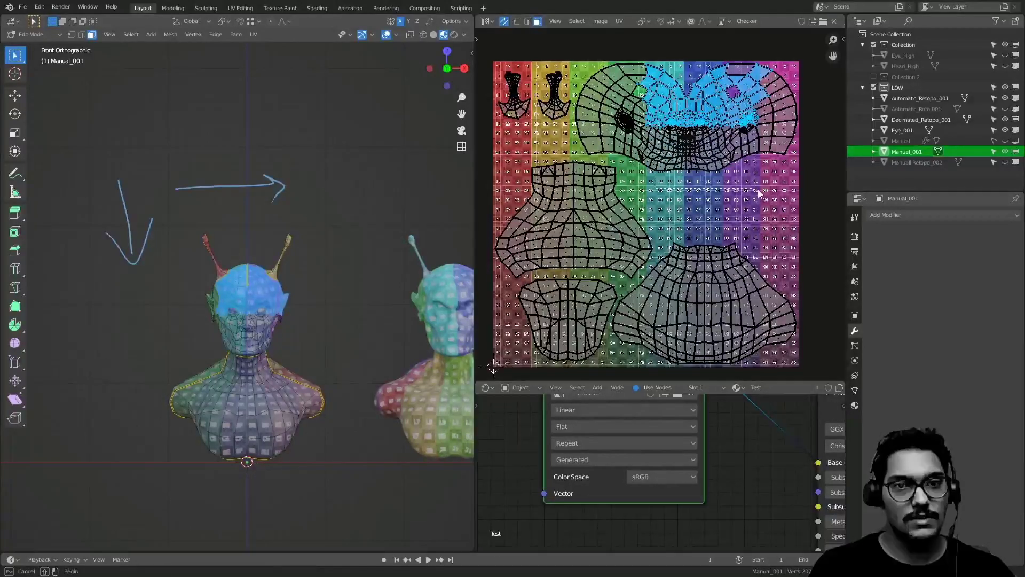
{"action": "left_click_drag", "start_coordinate": [756, 190], "coordinate": [757, 191]}
{"action": "left_click_drag", "start_coordinate": [626, 212], "coordinate": [535, 171]}
{"action": "left_click_drag", "start_coordinate": [624, 236], "coordinate": [517, 273]}
{"action": "middle_click_drag", "start_coordinate": [267, 381], "coordinate": [248, 303], "text": "shift"}
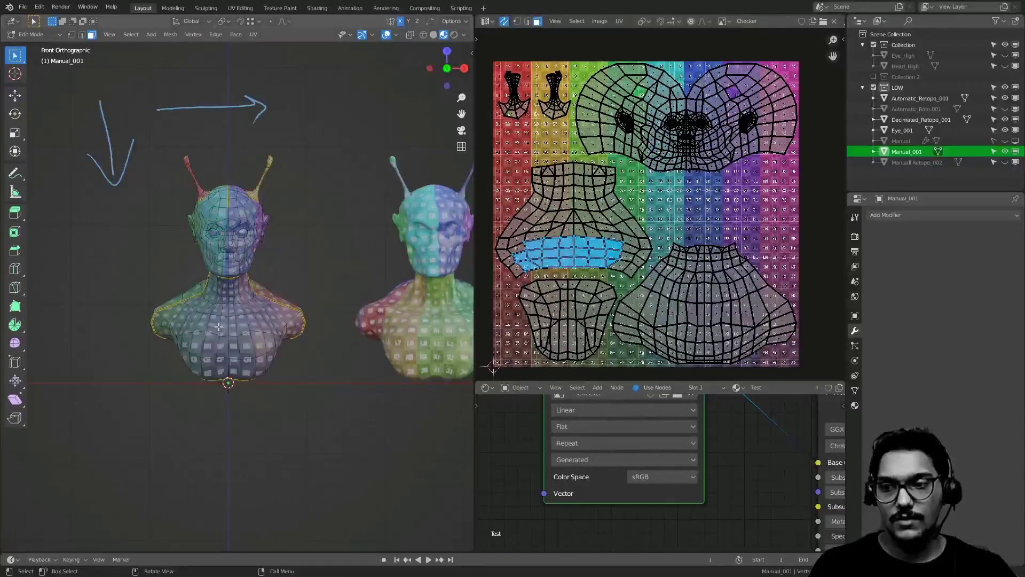
{"action": "left_click_drag", "start_coordinate": [219, 271], "coordinate": [284, 310]}
{"action": "middle_click_drag", "start_coordinate": [671, 248], "coordinate": [685, 245]}
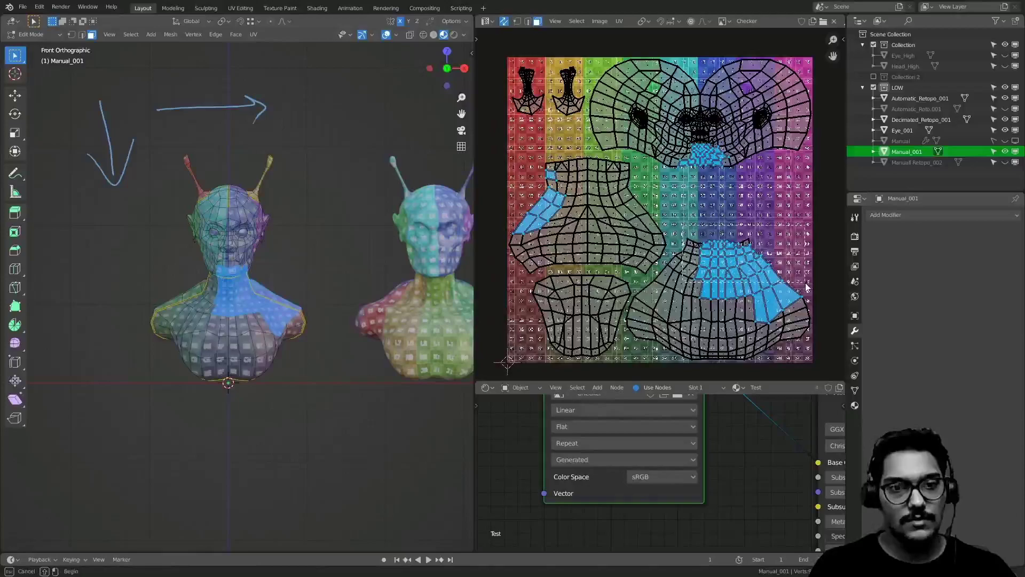
- Highlight the neck edges of the front and back islands plus the chin and forehead UVs to compare their orientation
{"action": "left_click_drag", "start_coordinate": [806, 287], "coordinate": [684, 240]}
{"action": "left_click_drag", "start_coordinate": [638, 201], "coordinate": [638, 203]}
{"action": "left_click_drag", "start_coordinate": [776, 220], "coordinate": [646, 282], "text": "shift"}
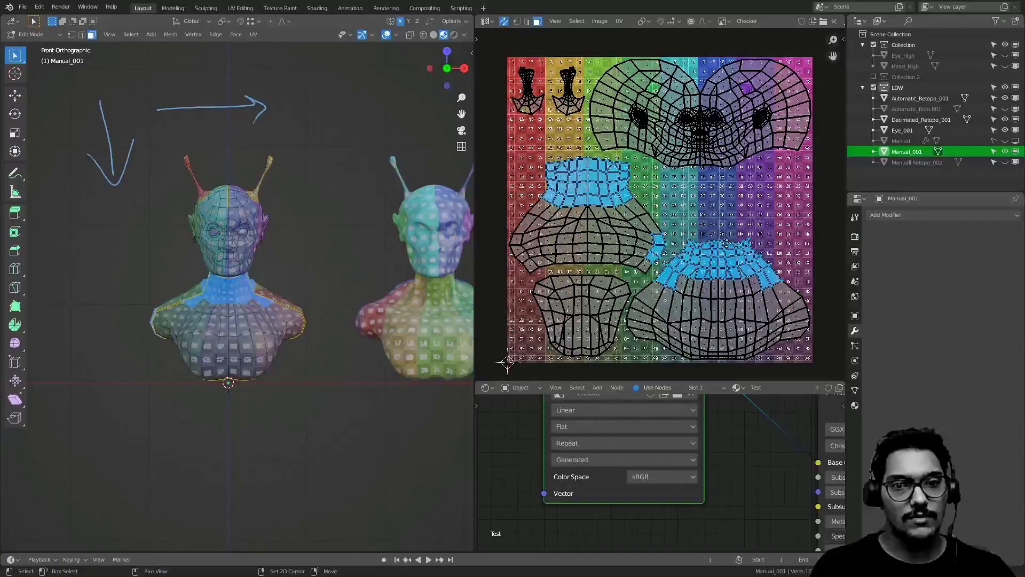
{"action": "middle_click_drag", "start_coordinate": [643, 250], "coordinate": [667, 269]}
{"action": "left_click_drag", "start_coordinate": [778, 204], "coordinate": [779, 198], "text": "shift"}
{"action": "left_click_drag", "start_coordinate": [772, 134], "coordinate": [700, 89], "text": "shift"}
{"action": "scroll", "coordinate": [322, 290], "scroll_direction": "up", "scroll_amount": 2}
- Add the back island's lower edge and parts of the underside island to the selection and examine them from behind
{"action": "middle_click_drag", "start_coordinate": [322, 291], "coordinate": [441, 254], "text": "shift"}
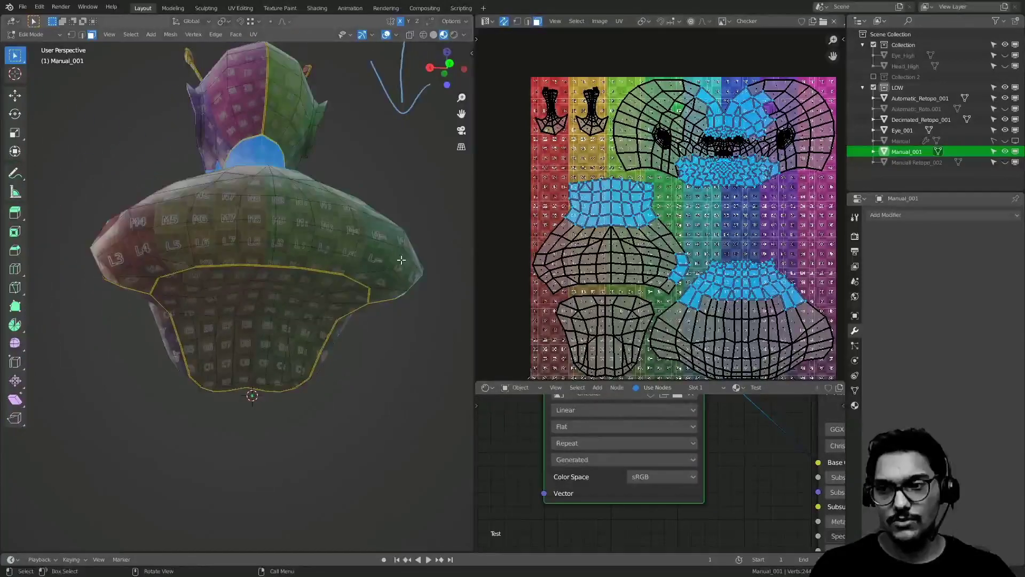
{"action": "middle_click_drag", "start_coordinate": [580, 247], "coordinate": [614, 232]}
{"action": "scroll", "coordinate": [631, 243], "scroll_direction": "up", "scroll_amount": 1}
{"action": "left_click_drag", "start_coordinate": [713, 253], "coordinate": [589, 281], "text": "shift"}
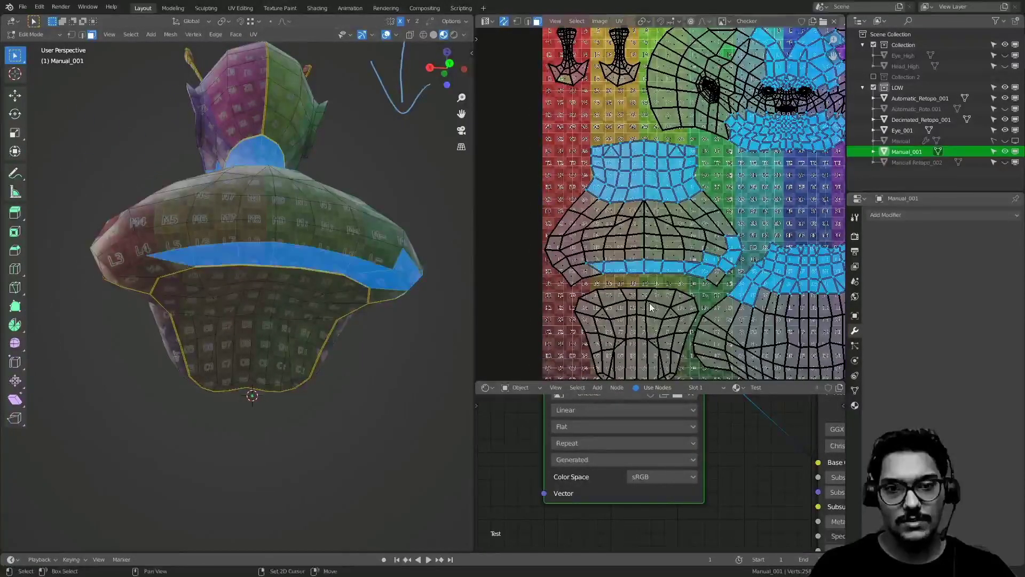
{"action": "left_click_drag", "start_coordinate": [690, 312], "coordinate": [691, 314], "text": "shift"}
{"action": "middle_click_drag", "start_coordinate": [626, 376], "coordinate": [640, 284]}
{"action": "left_click_drag", "start_coordinate": [698, 287], "coordinate": [698, 288], "text": "shift"}
{"action": "middle_click_drag", "start_coordinate": [291, 299], "coordinate": [299, 331]}
{"action": "middle_click_drag", "start_coordinate": [320, 395], "coordinate": [334, 459], "text": "ctrl"}
{"action": "middle_click_drag", "start_coordinate": [301, 288], "coordinate": [322, 433], "text": "ctrl"}
{"action": "mouse_move", "coordinate": [435, 256]}
{"action": "middle_mouse_down"}
{"action": "mouse_move", "coordinate": [118, 302]}
{"action": "mouse_move", "coordinate": [370, 298]}
{"action": "middle_mouse_up"}
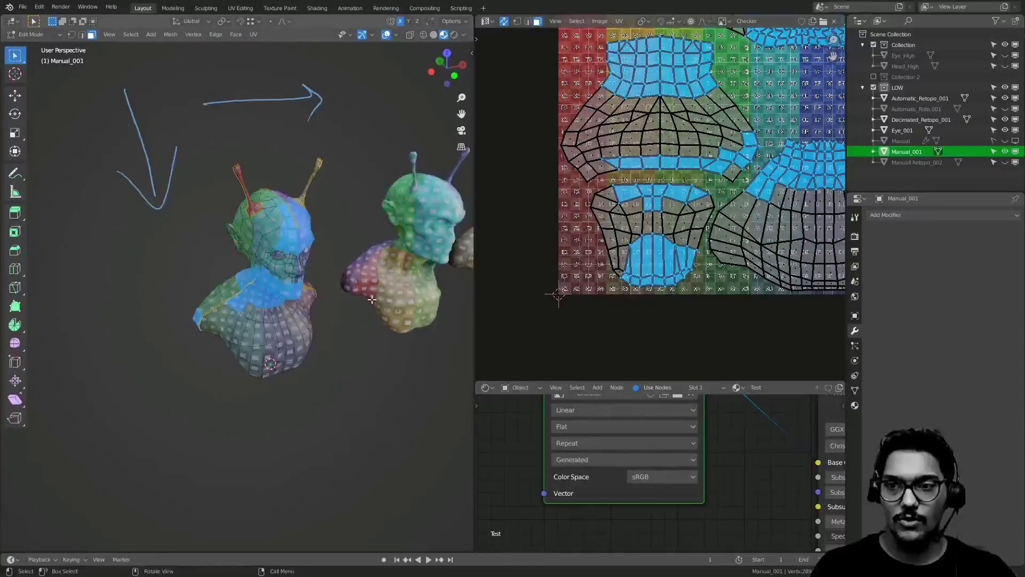
- Return to Object Mode, add the Eye_001 object to the selection with Manual_001, and open both in Edit Mode
{"action": "middle_click_drag", "start_coordinate": [287, 260], "coordinate": [234, 263]}
{"action": "middle_click_drag", "start_coordinate": [340, 240], "coordinate": [233, 302], "text": "shift"}
{"action": "key", "text": "ctrl+Tab"}
{"action": "left_click", "coordinate": [63, 320]}
{"action": "middle_click_drag", "start_coordinate": [152, 394], "coordinate": [251, 315], "text": "shift"}
{"action": "middle_click_drag", "start_coordinate": [251, 315], "coordinate": [258, 286], "text": "shift"}
{"action": "left_click", "coordinate": [257, 282], "text": "shift"}
{"action": "key", "text": "Tab"}
- Highlight two of the circular eye islands and inspect which parts of the eyes they cover on the face
{"action": "middle_click_drag", "start_coordinate": [727, 126], "coordinate": [613, 250]}
{"action": "middle_click_drag", "start_coordinate": [614, 250], "coordinate": [787, 149], "text": "ctrl"}
{"action": "middle_click_drag", "start_coordinate": [788, 149], "coordinate": [645, 166]}
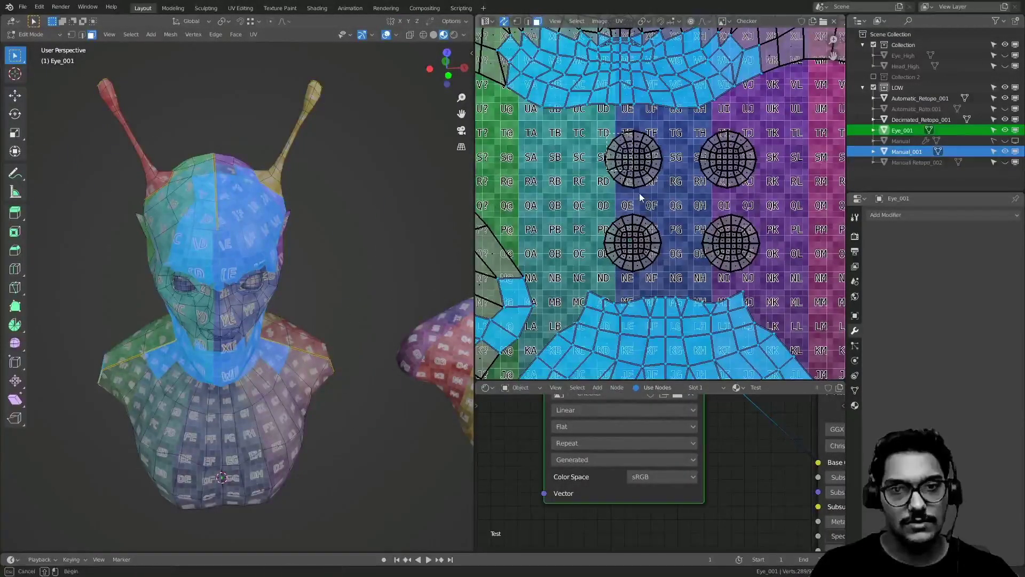
{"action": "left_click_drag", "start_coordinate": [636, 182], "coordinate": [662, 284], "text": "shift"}
{"action": "middle_click_drag", "start_coordinate": [299, 299], "coordinate": [297, 262]}
{"action": "middle_click_drag", "start_coordinate": [256, 229], "coordinate": [261, 277], "text": "shift"}
{"action": "middle_click_drag", "start_coordinate": [261, 277], "coordinate": [283, 213], "text": "ctrl"}
{"action": "mouse_move", "coordinate": [283, 251]}
{"action": "middle_mouse_down"}
{"action": "mouse_move", "coordinate": [345, 256]}
{"action": "mouse_move", "coordinate": [275, 260]}
{"action": "mouse_move", "coordinate": [285, 260]}
{"action": "middle_mouse_up"}
{"action": "middle_click_drag", "start_coordinate": [705, 273], "coordinate": [689, 309], "text": "ctrl"}
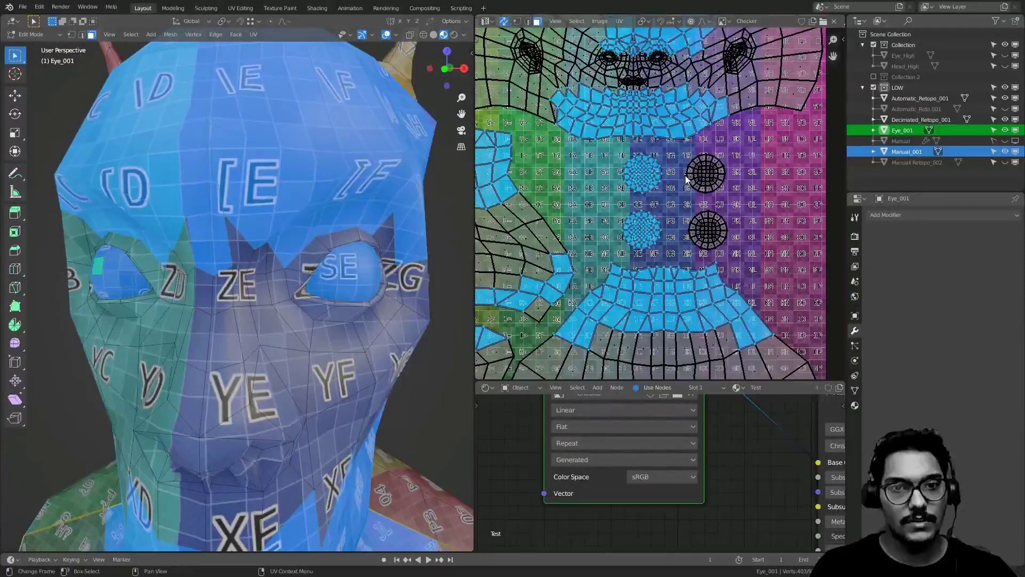
- Highlight the remaining pair of eye islands and check the hidden eye faces by toggling X-ray display
{"action": "left_click_drag", "start_coordinate": [764, 260], "coordinate": [765, 262]}
{"action": "middle_click_drag", "start_coordinate": [388, 259], "coordinate": [267, 291]}
{"action": "key", "text": "alt+z"}
{"action": "key", "text": "alt+z"}
{"action": "middle_click_drag", "start_coordinate": [352, 267], "coordinate": [336, 369], "text": "ctrl"}
{"action": "middle_click_drag", "start_coordinate": [336, 368], "coordinate": [339, 446], "text": "ctrl"}
{"action": "middle_click_drag", "start_coordinate": [279, 323], "coordinate": [209, 309], "text": "shift"}
- Leave the manual bust and open Automatic_Retopo_001 in Edit Mode with its whole UV layout framed
{"action": "key", "text": "Tab"}
{"action": "left_click", "coordinate": [295, 290]}
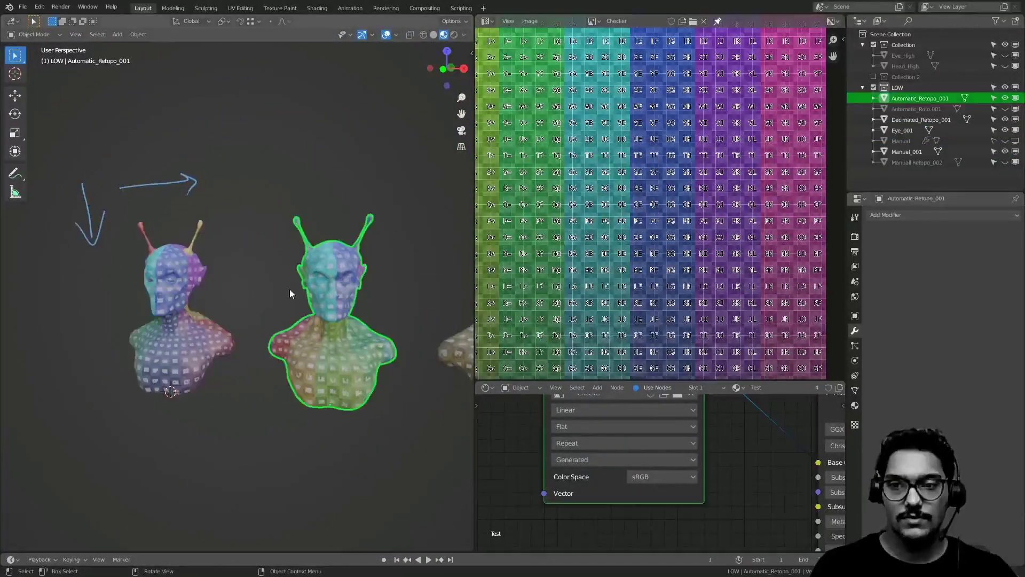
{"action": "key", "text": "Tab"}
{"action": "middle_click_drag", "start_coordinate": [693, 273], "coordinate": [648, 279], "text": "ctrl"}
{"action": "middle_click_drag", "start_coordinate": [648, 279], "coordinate": [657, 241], "text": "shift"}
{"action": "middle_click_drag", "start_coordinate": [286, 287], "coordinate": [277, 224], "text": "shift"}
{"action": "middle_click_drag", "start_coordinate": [463, 294], "coordinate": [337, 301], "text": "shift"}
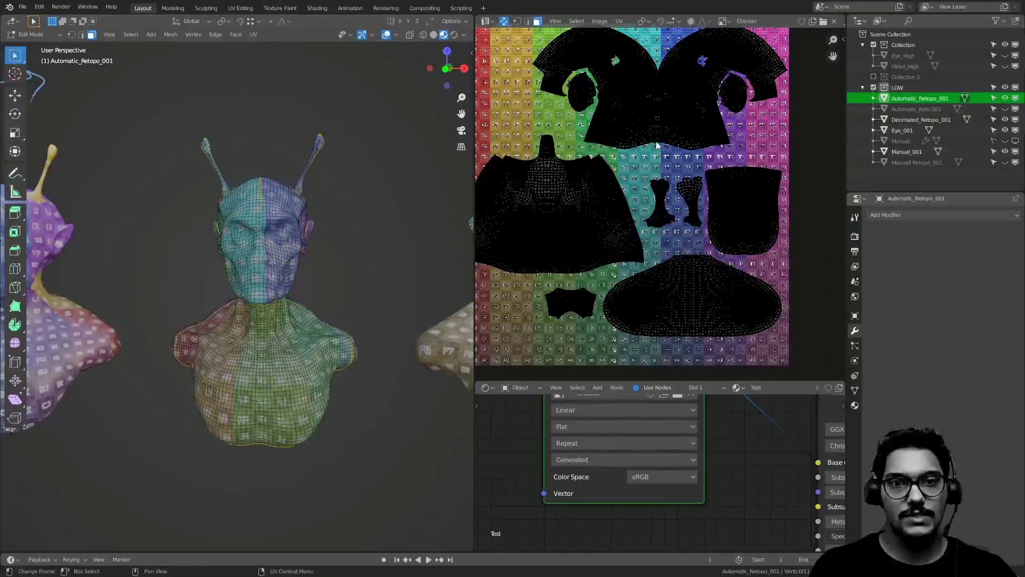
- Highlight the forehead, lower face and neck areas of the automatic bust's UVs to check their upright orientation
{"action": "middle_click_drag", "start_coordinate": [664, 153], "coordinate": [688, 216]}
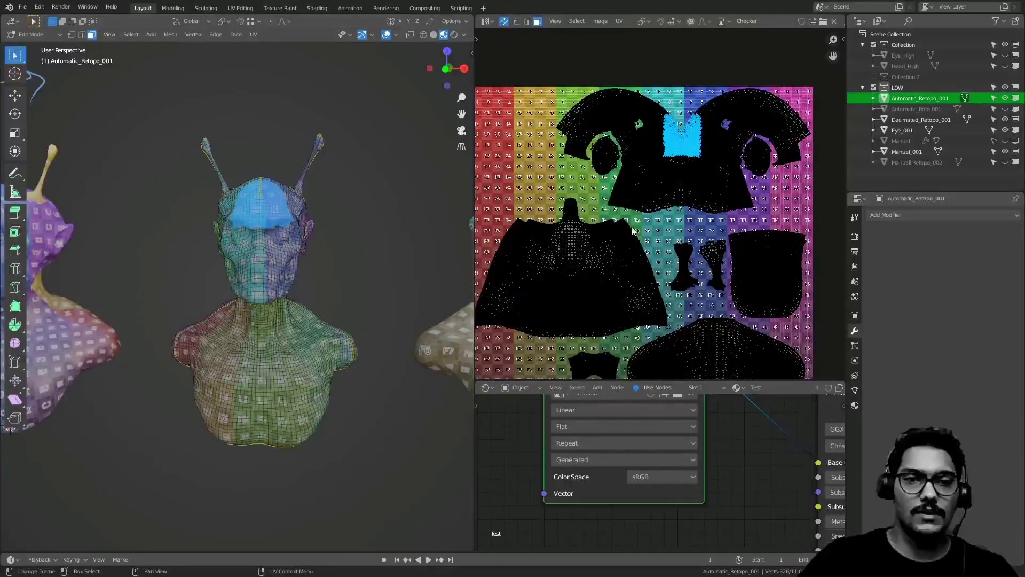
{"action": "left_click_drag", "start_coordinate": [712, 215], "coordinate": [713, 214]}
{"action": "middle_click_drag", "start_coordinate": [267, 299], "coordinate": [264, 318]}
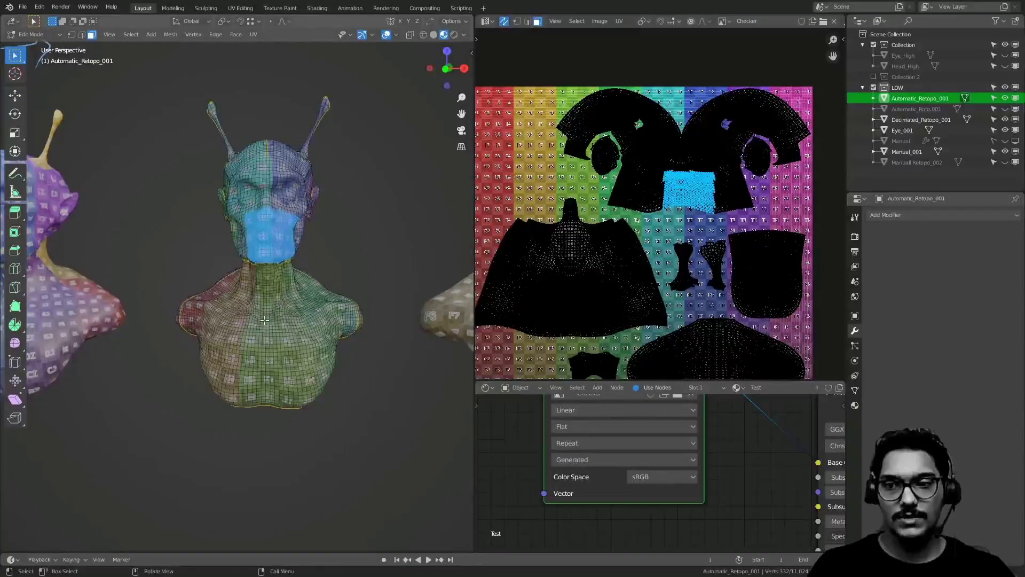
{"action": "middle_click_drag", "start_coordinate": [585, 279], "coordinate": [671, 279]}
{"action": "left_click_drag", "start_coordinate": [602, 208], "coordinate": [678, 260]}
{"action": "middle_click_drag", "start_coordinate": [667, 267], "coordinate": [627, 235]}
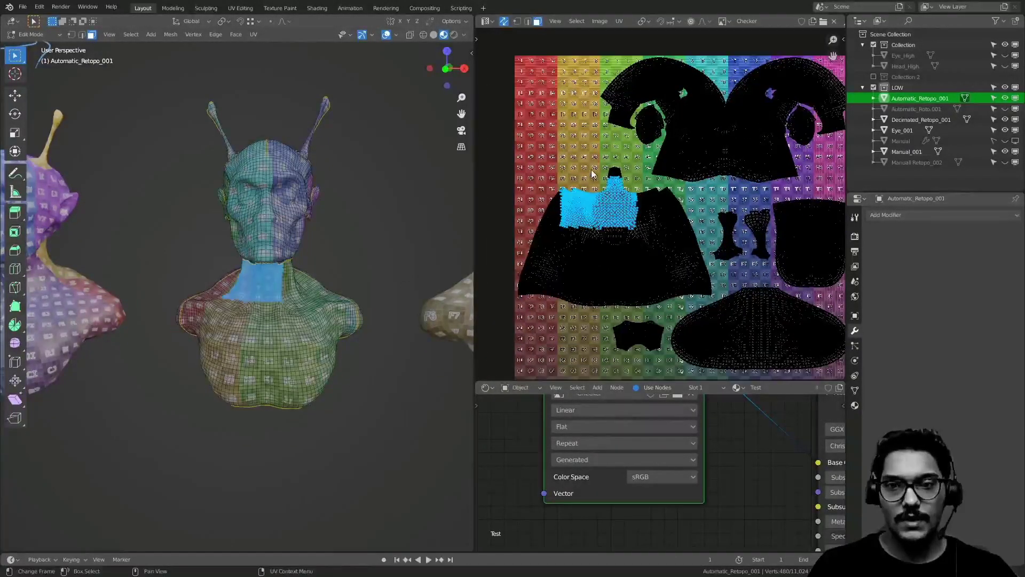
{"action": "left_click_drag", "start_coordinate": [708, 304], "coordinate": [708, 304]}
- Highlight areas of the back and underside islands and compare their direction with the automatic bust from behind and below
{"action": "middle_click_drag", "start_coordinate": [377, 340], "coordinate": [332, 340]}
{"action": "middle_click_drag", "start_coordinate": [332, 339], "coordinate": [379, 282], "text": "shift"}
{"action": "middle_click_drag", "start_coordinate": [747, 290], "coordinate": [673, 278]}
{"action": "left_click_drag", "start_coordinate": [741, 309], "coordinate": [740, 310]}
{"action": "middle_click_drag", "start_coordinate": [267, 267], "coordinate": [64, 255]}
{"action": "left_click_drag", "start_coordinate": [608, 323], "coordinate": [785, 366]}
{"action": "middle_click_drag", "start_coordinate": [296, 321], "coordinate": [311, 370], "text": "shift"}
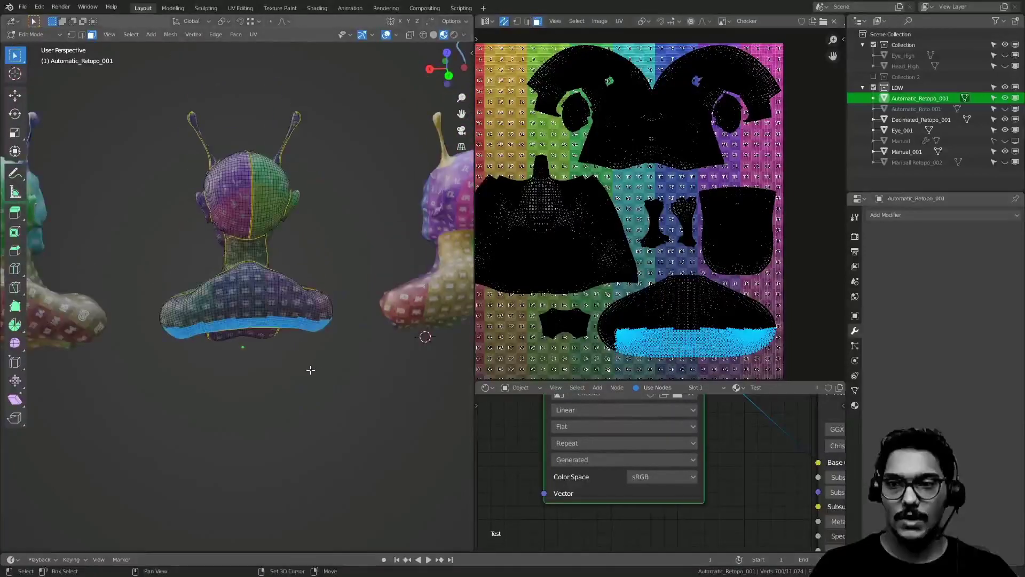
{"action": "left_click_drag", "start_coordinate": [697, 185], "coordinate": [769, 234]}
{"action": "middle_click_drag", "start_coordinate": [278, 308], "coordinate": [282, 247]}
{"action": "left_click_drag", "start_coordinate": [781, 214], "coordinate": [712, 279]}
- Highlight the antenna islands and the small back-of-neck island to locate them on the automatic bust
{"action": "middle_click_drag", "start_coordinate": [247, 241], "coordinate": [352, 341]}
{"action": "scroll", "coordinate": [654, 227], "scroll_direction": "up", "scroll_amount": 3}
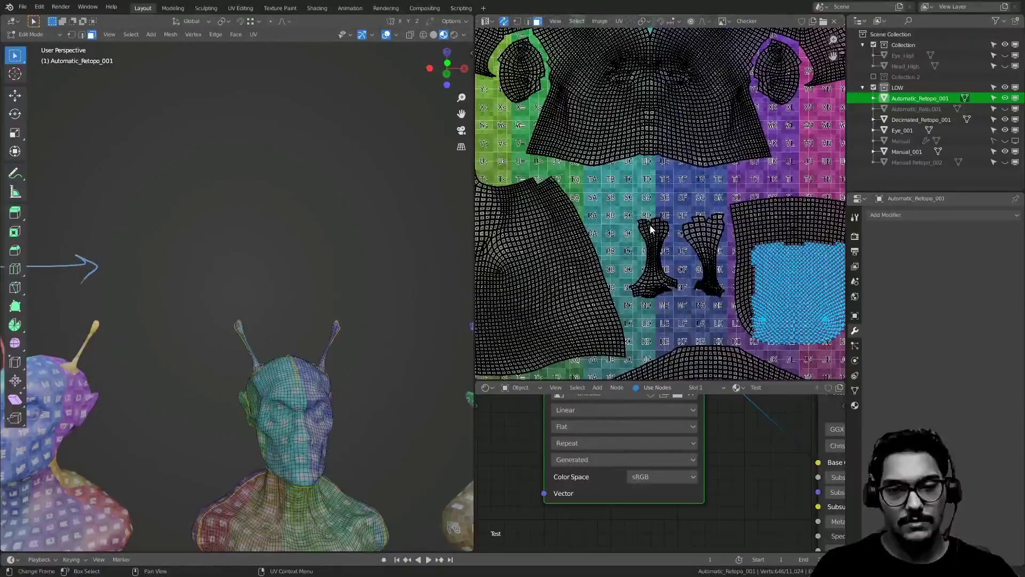
{"action": "left_click_drag", "start_coordinate": [652, 228], "coordinate": [672, 301]}
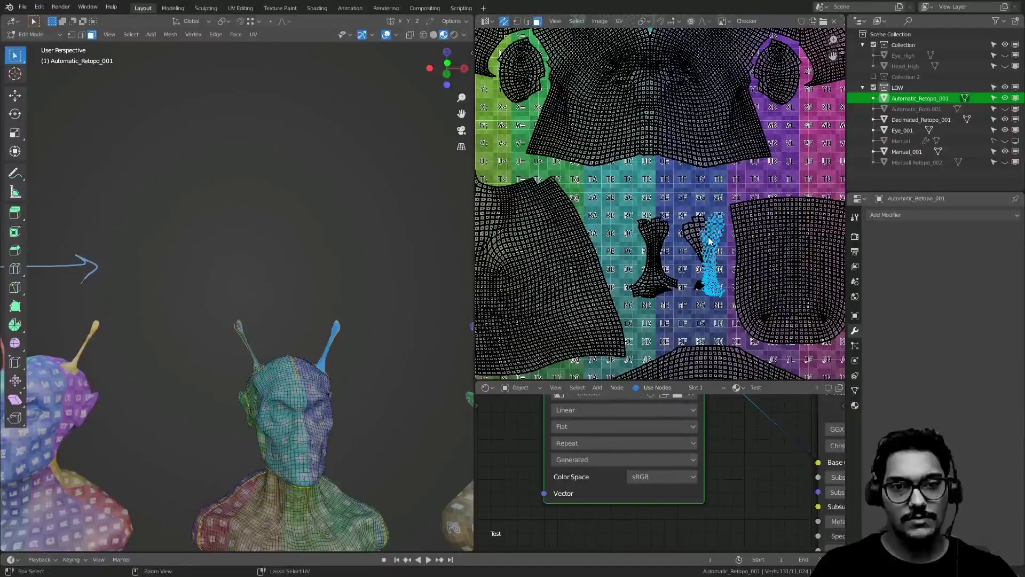
{"action": "scroll", "coordinate": [316, 315], "scroll_direction": "down", "scroll_amount": 2}
{"action": "middle_click_drag", "start_coordinate": [316, 316], "coordinate": [273, 256], "text": "shift"}
{"action": "scroll", "coordinate": [600, 242], "scroll_direction": "down", "scroll_amount": 4}
{"action": "middle_click_drag", "start_coordinate": [600, 241], "coordinate": [632, 237]}
{"action": "scroll", "coordinate": [632, 237], "scroll_direction": "up", "scroll_amount": 1}
{"action": "left_click_drag", "start_coordinate": [564, 298], "coordinate": [652, 346]}
{"action": "middle_click_drag", "start_coordinate": [272, 311], "coordinate": [111, 333]}
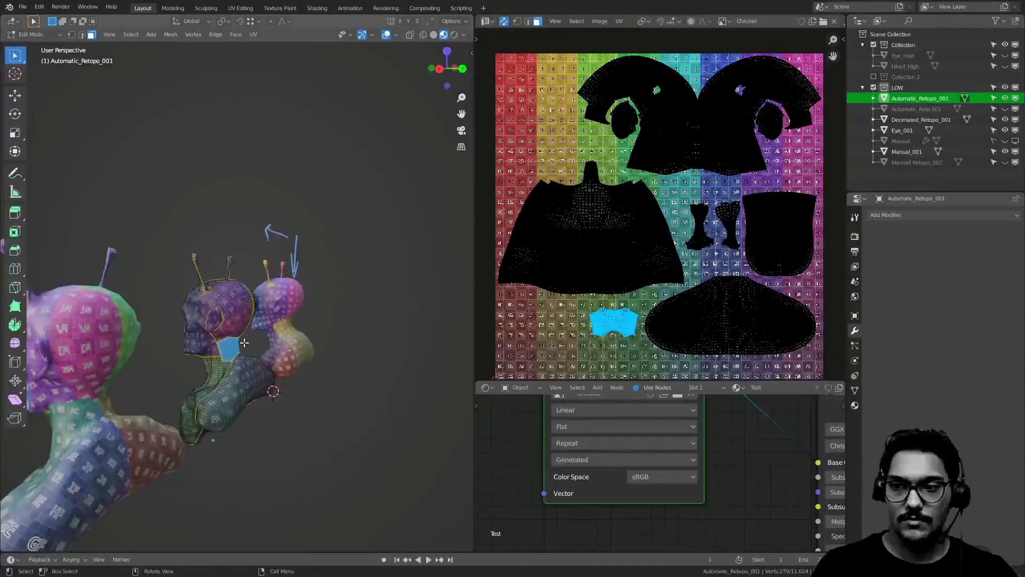
- Return to Object Mode, select Decimated_Retopo_001 and open it in Edit Mode
{"action": "middle_click_drag", "start_coordinate": [309, 369], "coordinate": [393, 314]}
{"action": "key", "text": "ctrl+Tab"}
{"action": "left_click", "coordinate": [354, 315]}
{"action": "middle_click_drag", "start_coordinate": [310, 360], "coordinate": [191, 337], "text": "shift"}
{"action": "left_click", "coordinate": [313, 314]}
{"action": "key", "text": "Tab"}
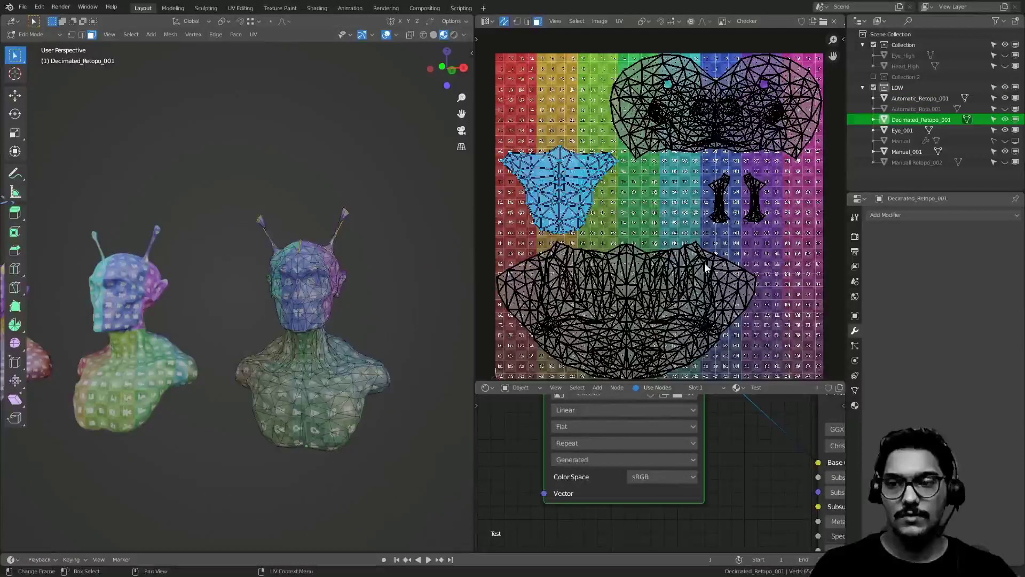
- Highlight the head and underside islands of the decimated bust and examine the matching faces from several angles
{"action": "middle_click_drag", "start_coordinate": [676, 242], "coordinate": [644, 306]}
{"action": "left_click_drag", "start_coordinate": [648, 121], "coordinate": [755, 196]}
{"action": "middle_click_drag", "start_coordinate": [406, 321], "coordinate": [400, 278], "text": "shift"}
{"action": "middle_click_drag", "start_coordinate": [409, 279], "coordinate": [469, 301], "text": "shift"}
{"action": "left_click_drag", "start_coordinate": [502, 220], "coordinate": [567, 300]}
{"action": "middle_click_drag", "start_coordinate": [567, 297], "coordinate": [624, 286]}
{"action": "middle_click_drag", "start_coordinate": [299, 297], "coordinate": [299, 321]}
{"action": "middle_click_drag", "start_coordinate": [299, 326], "coordinate": [134, 248]}
{"action": "middle_click_drag", "start_coordinate": [289, 491], "coordinate": [204, 470], "text": "shift"}
{"action": "middle_click_drag", "start_coordinate": [204, 470], "coordinate": [403, 354], "text": "ctrl"}
{"action": "middle_click_drag", "start_coordinate": [404, 354], "coordinate": [405, 289], "text": "ctrl"}
- Highlight the lower part of the decimated bust's body island and its antenna islands to check their orientation
{"action": "middle_click_drag", "start_coordinate": [648, 294], "coordinate": [600, 289]}
{"action": "key", "text": "l"}
{"action": "key", "text": "l"}
{"action": "middle_click_drag", "start_coordinate": [739, 211], "coordinate": [694, 311]}
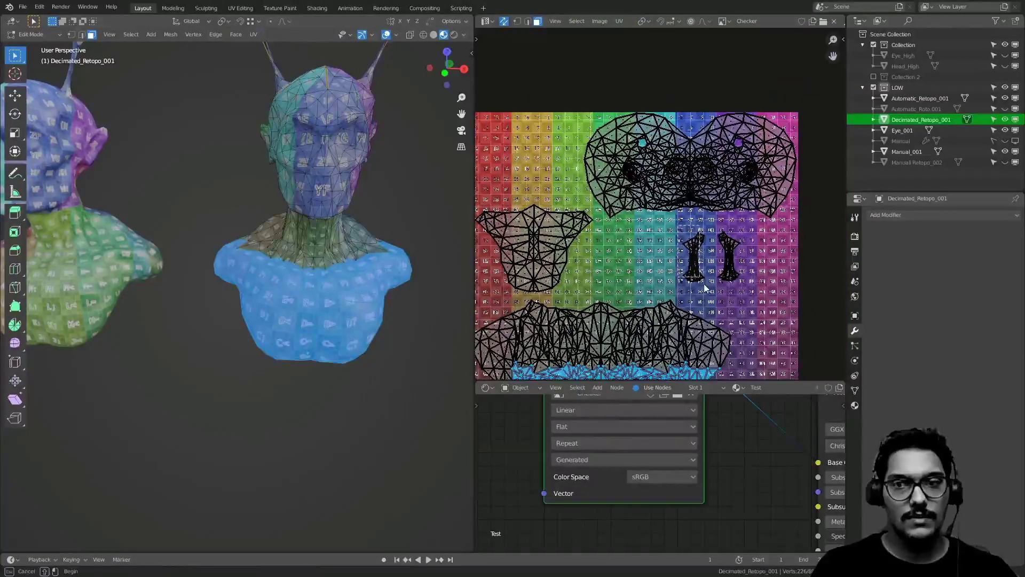
{"action": "left_click", "coordinate": [702, 286]}
{"action": "middle_click_drag", "start_coordinate": [270, 368], "coordinate": [263, 415]}
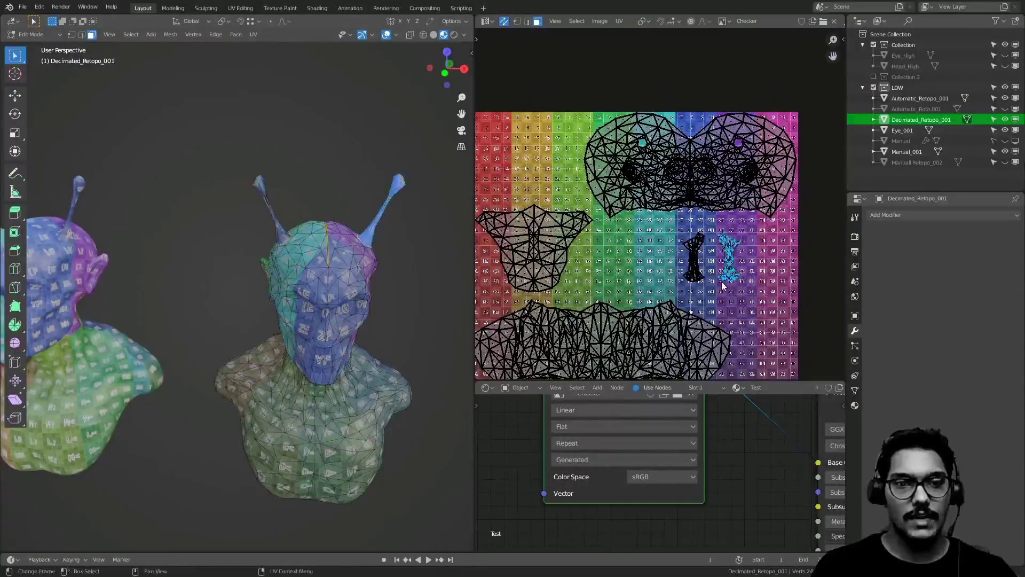
- Exit Edit Mode, maximize the 3D viewport and show all three busts in front orthographic view
{"action": "key", "text": "Tab"}
{"action": "scroll", "coordinate": [274, 269], "scroll_direction": "down", "scroll_amount": 3}
{"action": "key", "text": "ctrl+space"}
{"action": "scroll", "coordinate": [357, 315], "scroll_direction": "up", "scroll_amount": 3}
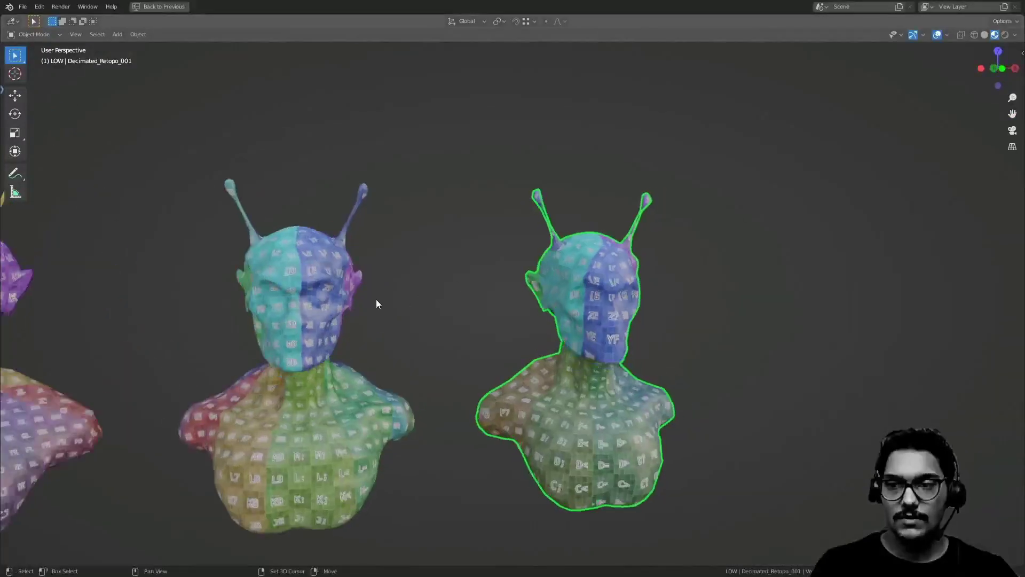
{"action": "scroll", "coordinate": [342, 319], "scroll_direction": "down", "scroll_amount": 3}
{"action": "key", "text": "KP_1"}
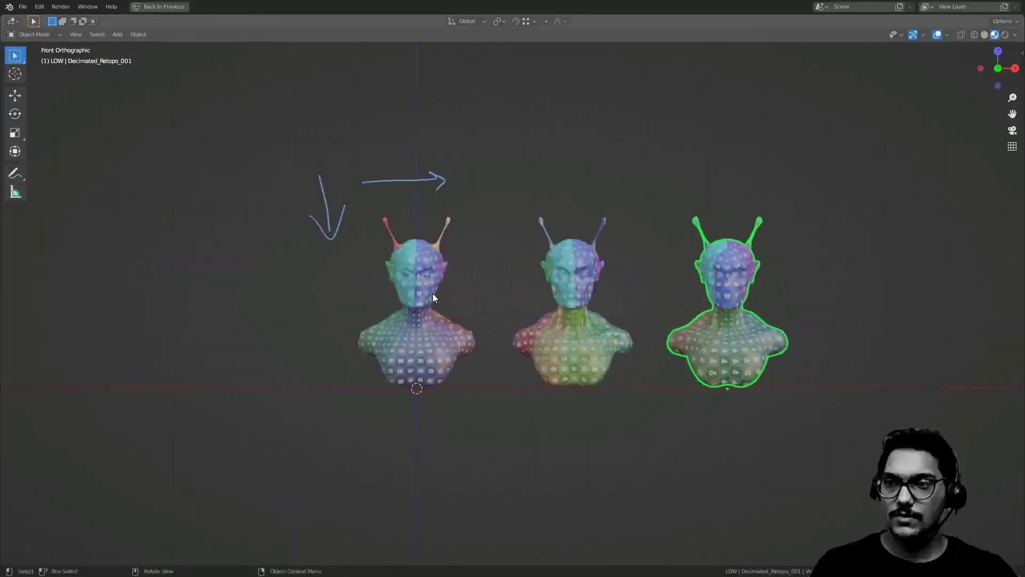
- View the three busts from the front and up close, examining how the checker letters run across their heads and torsos
{"action": "middle_click_drag", "start_coordinate": [139, 208], "coordinate": [401, 249]}
{"action": "key", "text": "KP_1"}
{"action": "scroll", "coordinate": [577, 299], "scroll_direction": "up", "scroll_amount": 2}
{"action": "left_click", "coordinate": [363, 293]}
{"action": "scroll", "coordinate": [279, 309], "scroll_direction": "up", "scroll_amount": 1}
{"action": "left_click", "coordinate": [280, 308]}
{"action": "left_click", "coordinate": [547, 344], "text": "shift"}
{"action": "left_click", "coordinate": [795, 381], "text": "shift"}
{"action": "mouse_move", "coordinate": [737, 318]}
{"action": "middle_mouse_down", "text": "shift"}
{"action": "mouse_move", "coordinate": [691, 312]}
{"action": "mouse_move", "coordinate": [930, 328]}
{"action": "mouse_move", "coordinate": [579, 287]}
{"action": "mouse_move", "coordinate": [896, 334]}
{"action": "mouse_move", "coordinate": [523, 212]}
{"action": "mouse_move", "coordinate": [459, 371]}
{"action": "mouse_move", "coordinate": [419, 348]}
{"action": "mouse_move", "coordinate": [534, 304]}
{"action": "middle_mouse_up", "text": "shift"}
{"action": "left_click", "coordinate": [691, 309]}
{"action": "middle_click_drag", "start_coordinate": [385, 416], "coordinate": [369, 369], "text": "ctrl"}
{"action": "middle_click_drag", "start_coordinate": [368, 368], "coordinate": [309, 362], "text": "ctrl"}
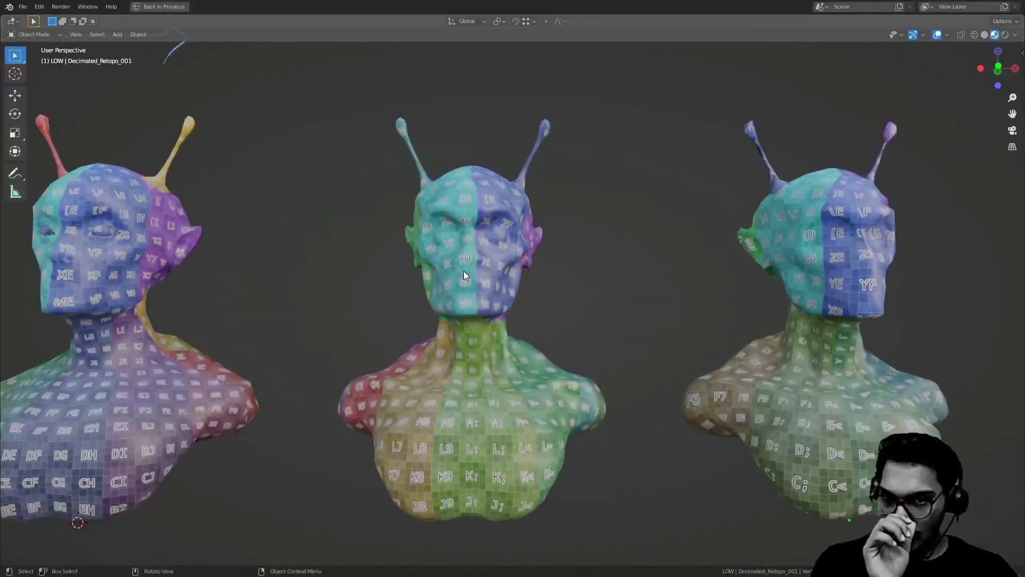
- Select the automatic bust and compare the checker orientation on all three busts from several angles
{"action": "middle_click_drag", "start_coordinate": [462, 273], "coordinate": [654, 320]}
{"action": "middle_click_drag", "start_coordinate": [566, 288], "coordinate": [445, 356], "text": "ctrl"}
{"action": "left_click", "coordinate": [420, 310]}
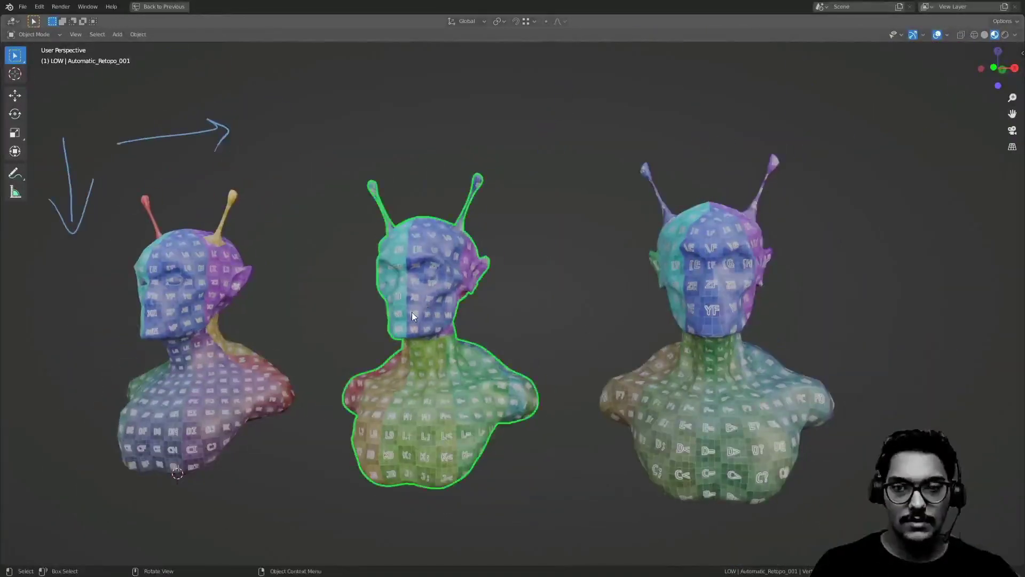
{"action": "middle_click_drag", "start_coordinate": [421, 311], "coordinate": [364, 331]}
{"action": "middle_click_drag", "start_coordinate": [371, 281], "coordinate": [428, 308]}
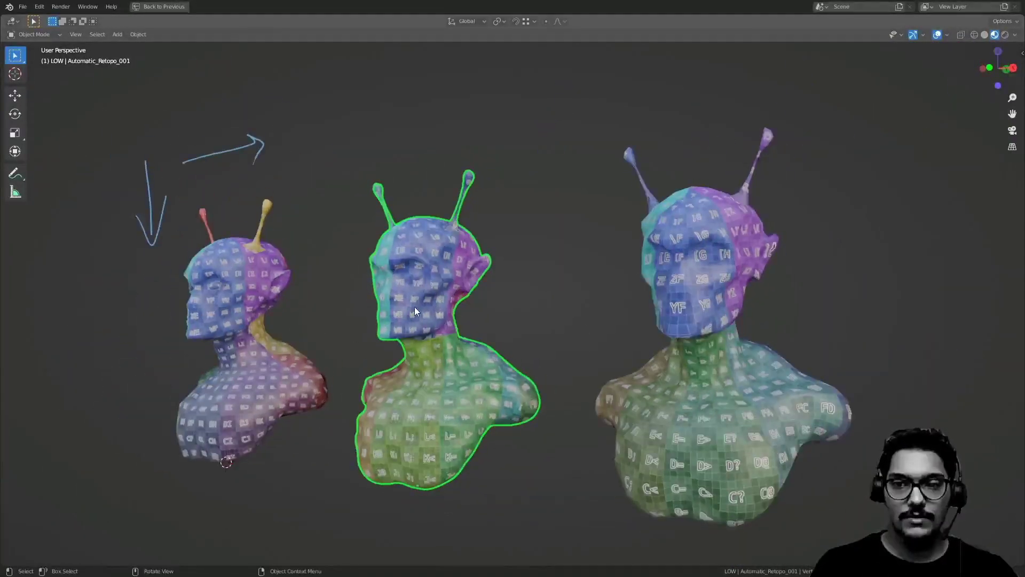
{"action": "middle_click_drag", "start_coordinate": [712, 281], "coordinate": [694, 296]}
{"action": "left_click", "coordinate": [694, 297]}
{"action": "middle_click_drag", "start_coordinate": [267, 295], "coordinate": [410, 339]}
{"action": "middle_click_drag", "start_coordinate": [357, 299], "coordinate": [435, 267]}
{"action": "middle_click_drag", "start_coordinate": [449, 312], "coordinate": [373, 279]}
- Open Manual_001 in Edit Mode and restore the split layout with the UV editor zoomed on the head island
{"action": "left_click", "coordinate": [439, 323]}
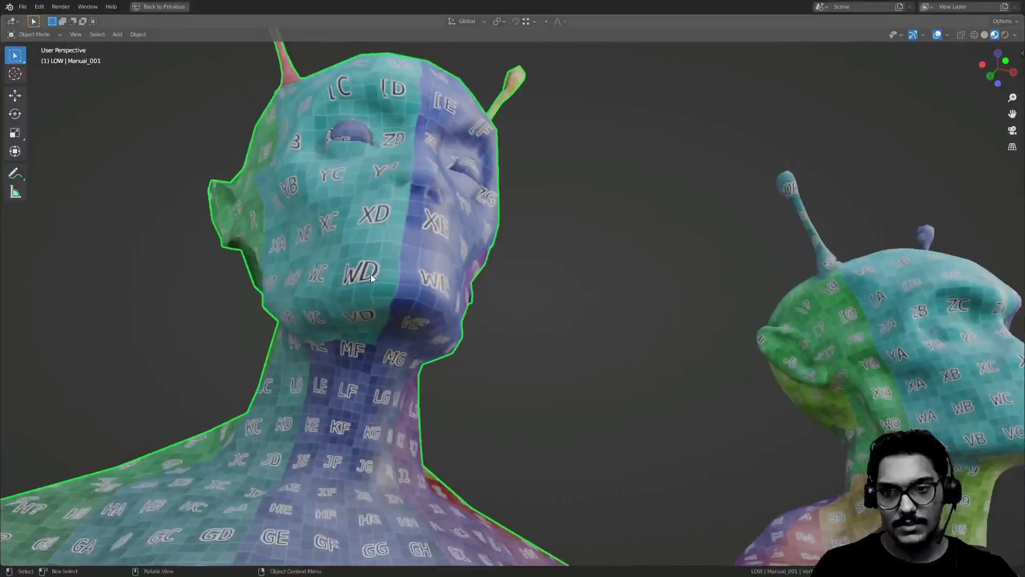
{"action": "left_click_drag", "start_coordinate": [448, 308], "coordinate": [450, 310]}
{"action": "mouse_move", "coordinate": [449, 310]}
{"action": "middle_mouse_down"}
{"action": "mouse_move", "coordinate": [317, 310]}
{"action": "mouse_move", "coordinate": [444, 328]}
{"action": "middle_mouse_up"}
{"action": "mouse_move", "coordinate": [379, 306]}
{"action": "middle_mouse_down"}
{"action": "mouse_move", "coordinate": [369, 271]}
{"action": "mouse_move", "coordinate": [408, 238]}
{"action": "middle_mouse_up"}
{"action": "key", "text": "Tab"}
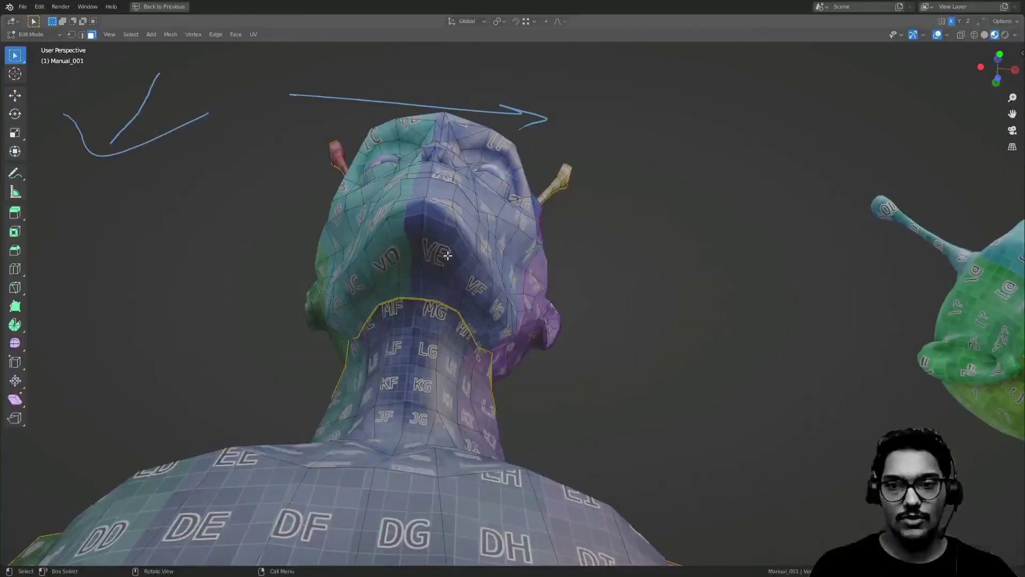
{"action": "key", "text": "ctrl+space"}
{"action": "middle_click_drag", "start_coordinate": [652, 252], "coordinate": [633, 313]}
{"action": "scroll", "coordinate": [632, 313], "scroll_direction": "up", "scroll_amount": 4}
{"action": "scroll", "coordinate": [632, 205], "scroll_direction": "up", "scroll_amount": 4}
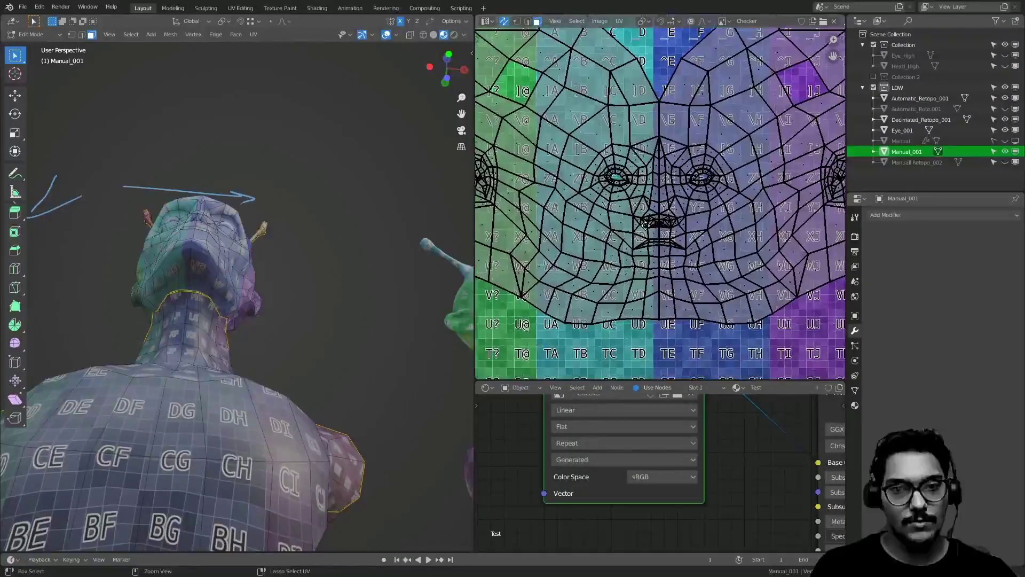
- Highlight the chin area of the head's UV island and examine the matching faces under the manual bust's jaw
{"action": "left_click_drag", "start_coordinate": [713, 365], "coordinate": [619, 264]}
{"action": "left_click", "coordinate": [619, 21]}
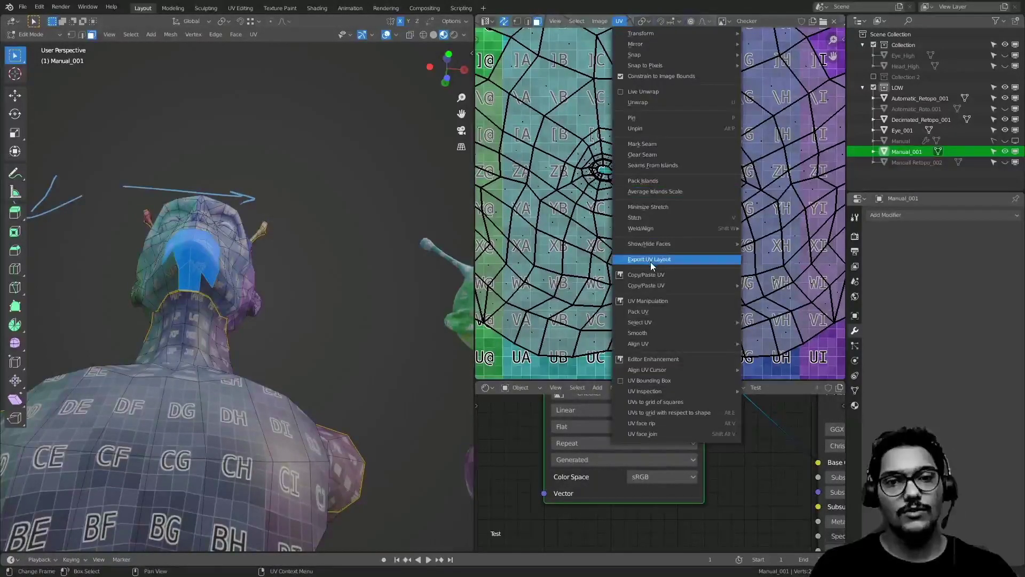
{"action": "middle_click_drag", "start_coordinate": [225, 277], "coordinate": [269, 235], "text": "shift"}
{"action": "scroll", "coordinate": [256, 299], "scroll_direction": "up", "scroll_amount": 6}
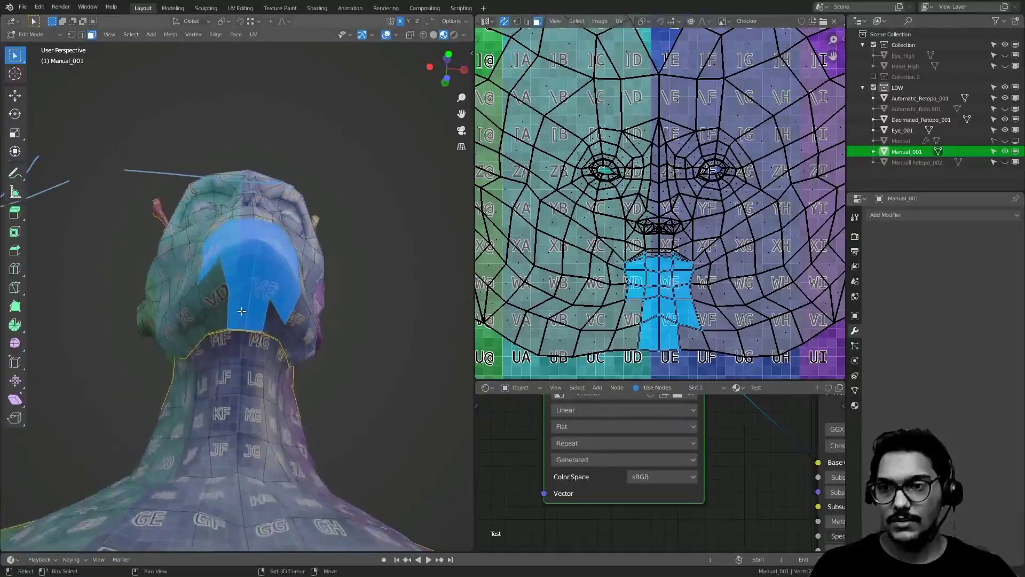
{"action": "left_click", "coordinate": [260, 325]}
{"action": "middle_click_drag", "start_coordinate": [260, 325], "coordinate": [247, 313]}
{"action": "scroll", "coordinate": [246, 315], "scroll_direction": "up", "scroll_amount": 2}
- Select the row of faces along the neck seam under the jaw and examine their place in the UV layout
{"action": "left_click", "coordinate": [226, 351]}
{"action": "left_click", "coordinate": [199, 353]}
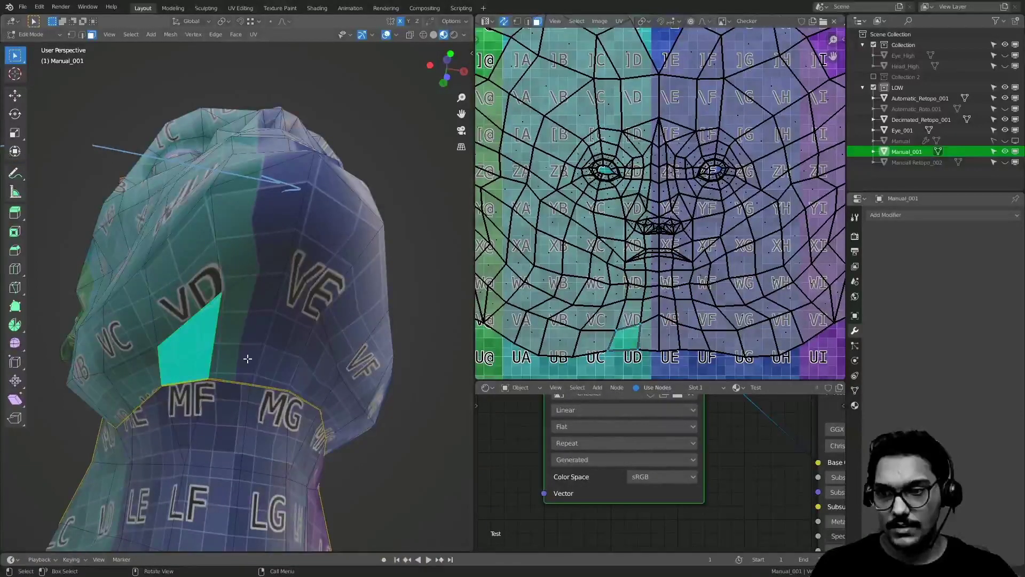
{"action": "left_click", "coordinate": [235, 353], "text": "shift"}
{"action": "left_click", "coordinate": [285, 353], "text": "shift"}
{"action": "left_click", "coordinate": [315, 352], "text": "shift"}
{"action": "middle_click_drag", "start_coordinate": [315, 352], "coordinate": [204, 334]}
{"action": "left_click", "coordinate": [384, 318], "text": "shift"}
{"action": "middle_click_drag", "start_coordinate": [245, 282], "coordinate": [331, 318]}
{"action": "key", "text": "Tab"}
{"action": "key", "text": "Tab"}
{"action": "key", "text": "Tab"}
{"action": "key", "text": "Tab"}
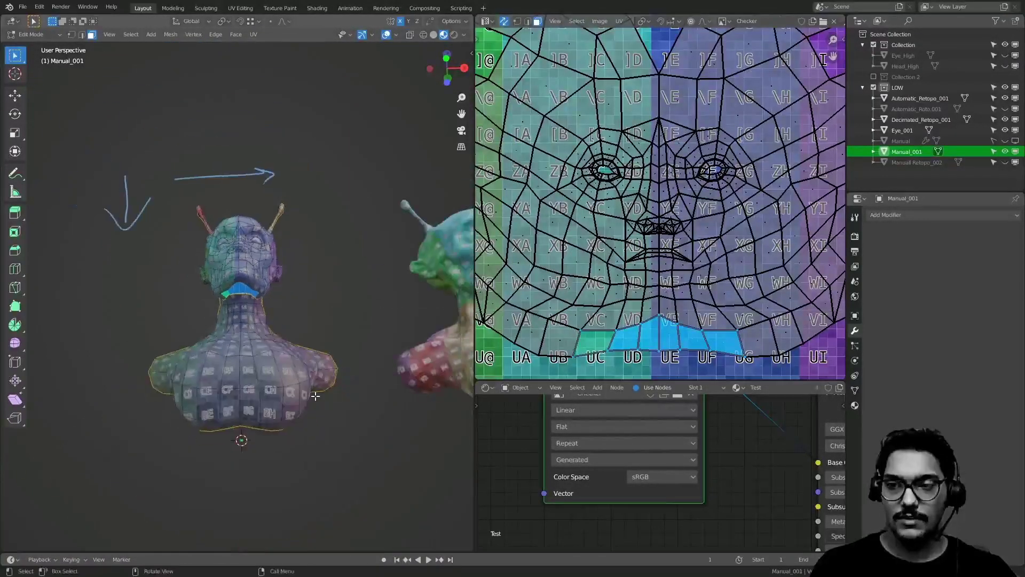
{"action": "key", "text": "alt+a"}
{"action": "key", "text": "i"}
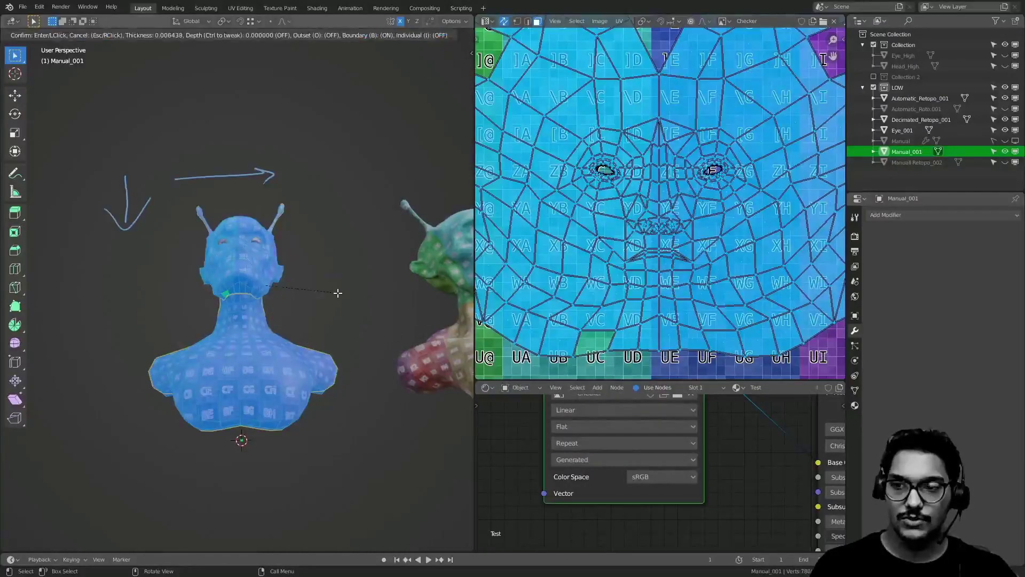
{"action": "right_click", "coordinate": [354, 290]}
{"action": "key", "text": "u"}
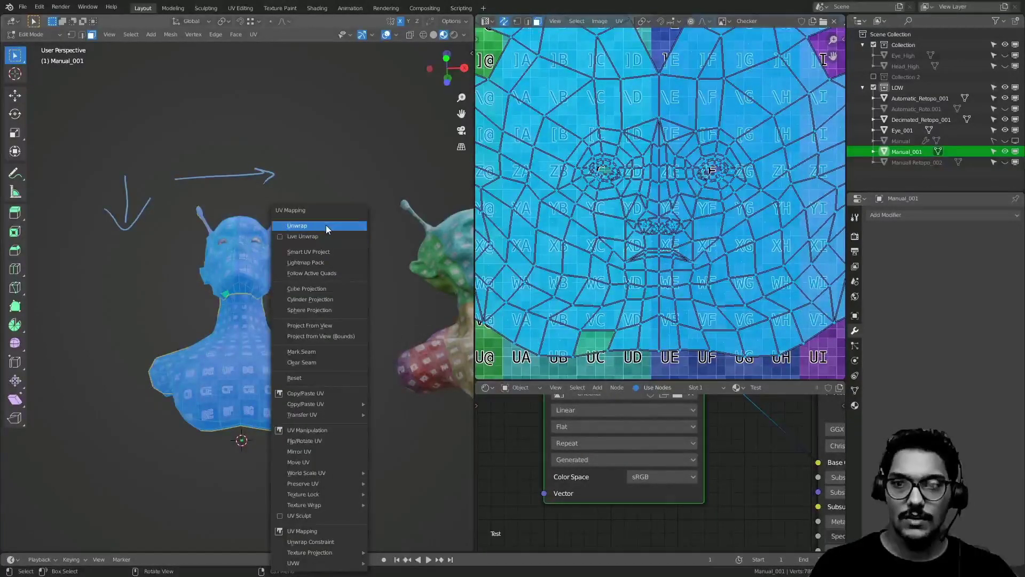
{"action": "left_click", "coordinate": [304, 227]}
{"action": "middle_click_drag", "start_coordinate": [304, 228], "coordinate": [211, 326]}
{"action": "key", "text": "alt+a"}
- Highlight a cheek face and the chin area of the head's UV island to examine the matching faces on the manual bust
{"action": "left_click", "coordinate": [264, 285]}
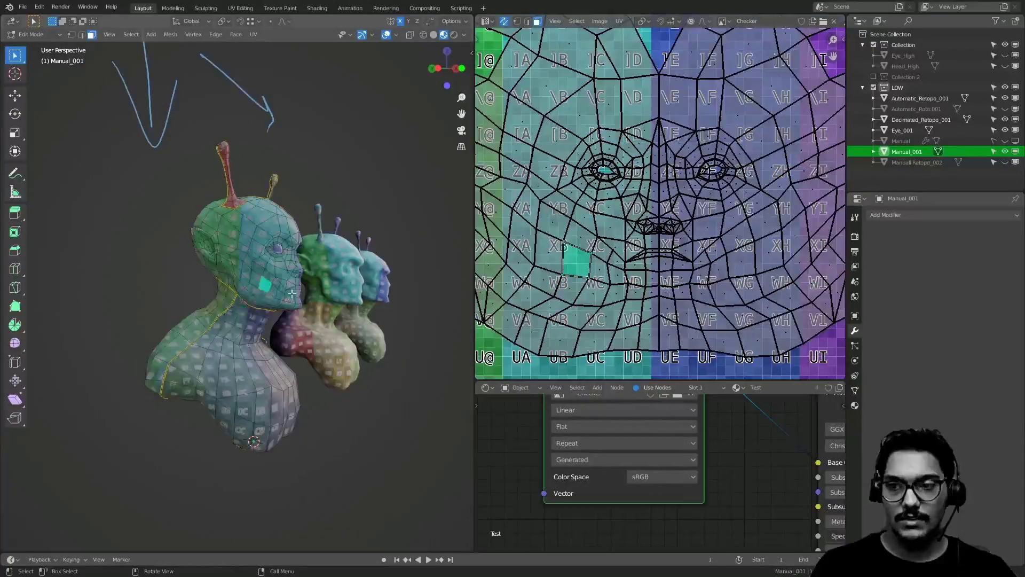
{"action": "middle_click_drag", "start_coordinate": [265, 285], "coordinate": [214, 321]}
{"action": "left_click_drag", "start_coordinate": [589, 276], "coordinate": [718, 344]}
{"action": "middle_click_drag", "start_coordinate": [309, 299], "coordinate": [238, 284]}
{"action": "scroll", "coordinate": [314, 336], "scroll_direction": "up", "scroll_amount": 3}
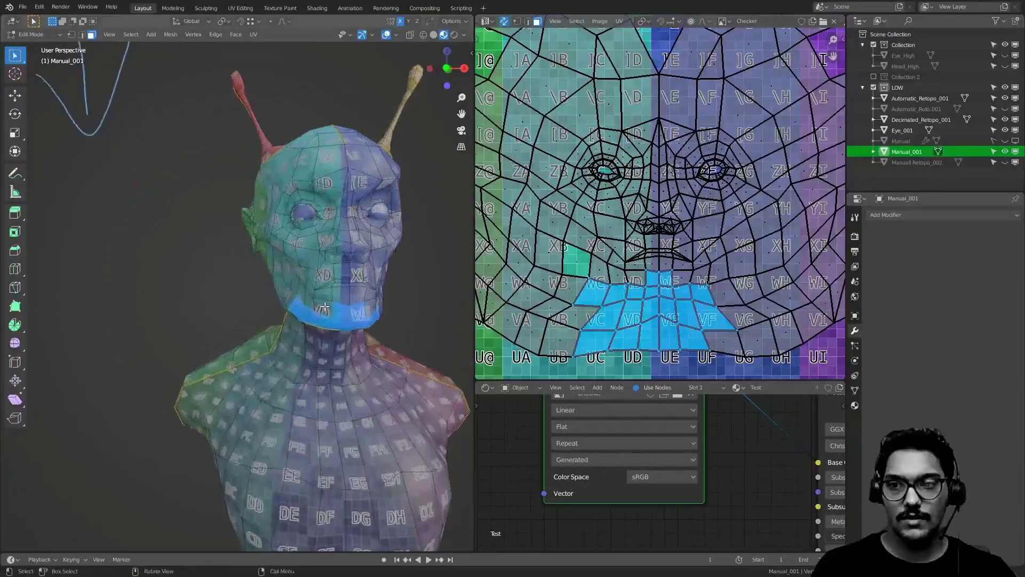
{"action": "middle_click_drag", "start_coordinate": [321, 315], "coordinate": [342, 283]}
{"action": "left_click_drag", "start_coordinate": [607, 285], "coordinate": [726, 356]}
{"action": "middle_click_drag", "start_coordinate": [281, 335], "coordinate": [277, 291]}
{"action": "left_click_drag", "start_coordinate": [252, 274], "coordinate": [303, 329]}
- Select the front faces of the manual bust's head and examine the area they cover in the UV layout
{"action": "scroll", "coordinate": [273, 302], "scroll_direction": "up", "scroll_amount": 4}
{"action": "scroll", "coordinate": [272, 301], "scroll_direction": "down", "scroll_amount": 1}
{"action": "scroll", "coordinate": [286, 320], "scroll_direction": "down", "scroll_amount": 1}
{"action": "middle_click_drag", "start_coordinate": [291, 331], "coordinate": [253, 306]}
{"action": "scroll", "coordinate": [277, 316], "scroll_direction": "down", "scroll_amount": 1}
{"action": "left_click", "coordinate": [244, 288]}
{"action": "left_click_drag", "start_coordinate": [307, 322], "coordinate": [318, 302]}
{"action": "scroll", "coordinate": [245, 252], "scroll_direction": "down", "scroll_amount": 2}
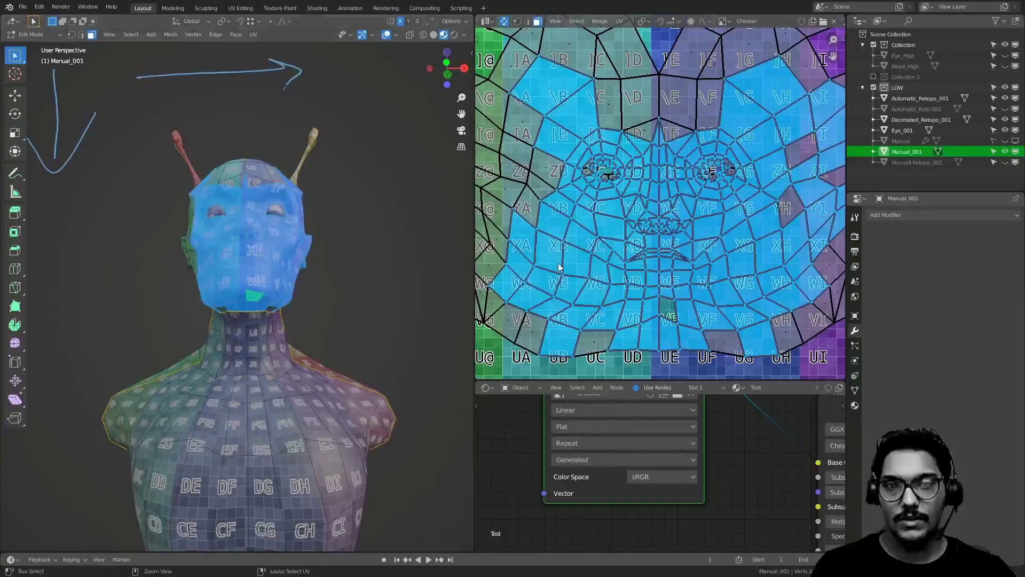
- Highlight the faces around the neck seam and the edge loop under the jaw to check how the UVs follow it
{"action": "middle_click_drag", "start_coordinate": [218, 341], "coordinate": [235, 289]}
{"action": "middle_click_drag", "start_coordinate": [234, 288], "coordinate": [235, 228], "text": "ctrl"}
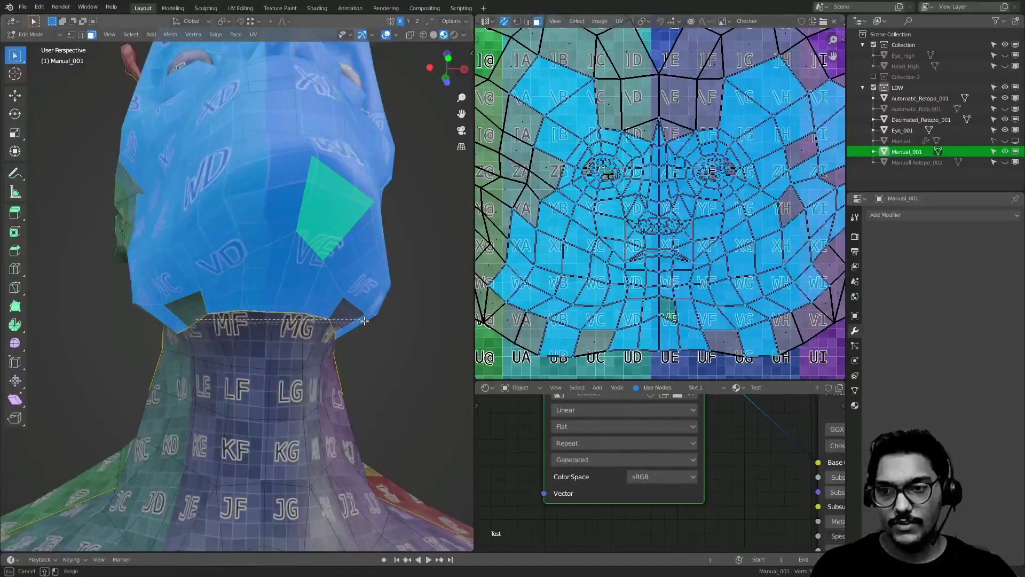
{"action": "left_click_drag", "start_coordinate": [355, 316], "coordinate": [356, 318]}
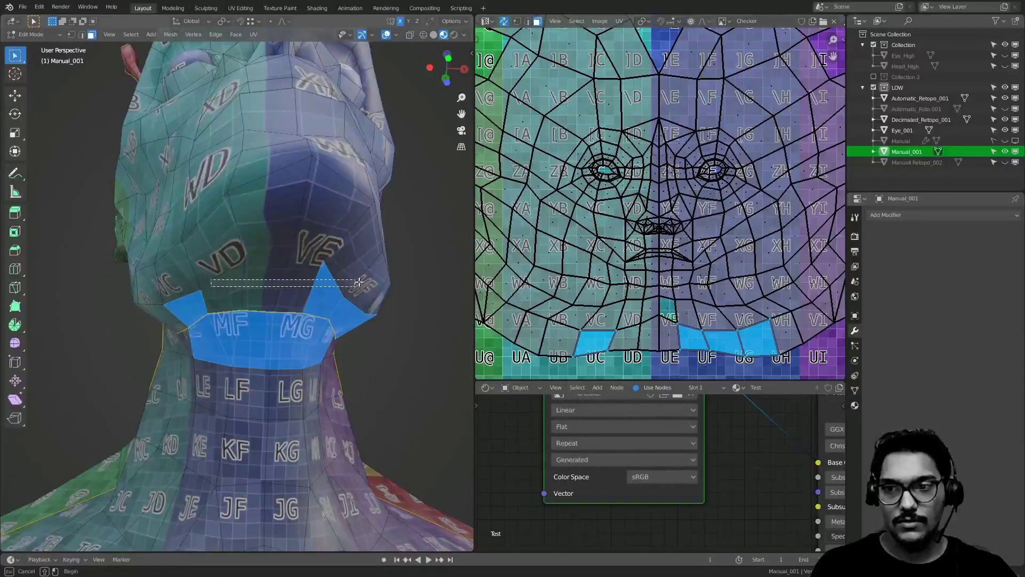
{"action": "left_click_drag", "start_coordinate": [354, 280], "coordinate": [354, 279]}
{"action": "key", "text": "2"}
{"action": "left_click", "coordinate": [319, 262], "text": "alt"}
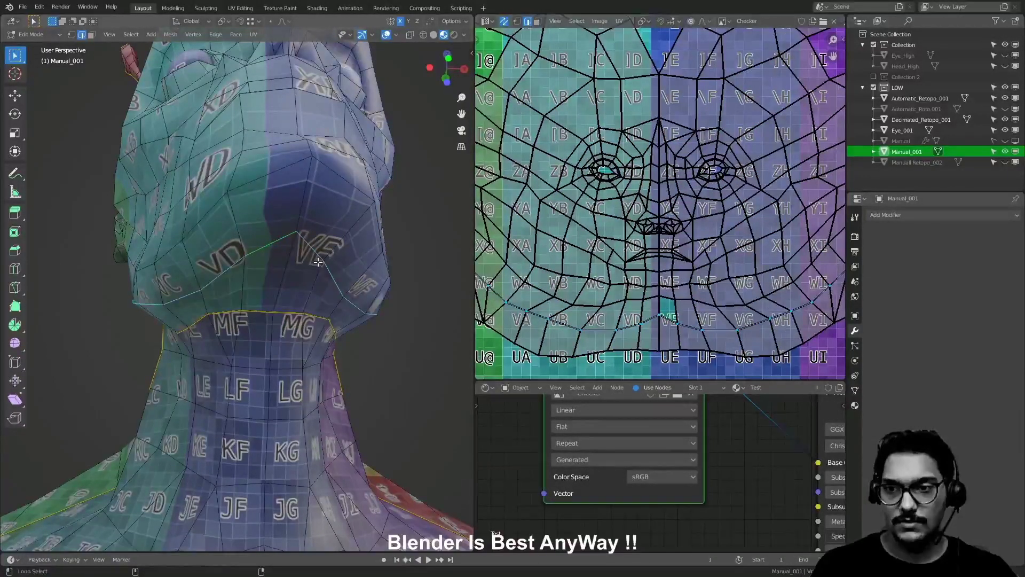
- Highlight the chin and under-jaw faces of the manual bust from below and check their checker distortion
{"action": "middle_click_drag", "start_coordinate": [318, 261], "coordinate": [230, 261]}
{"action": "middle_click_drag", "start_coordinate": [347, 293], "coordinate": [261, 326]}
{"action": "scroll", "coordinate": [262, 288], "scroll_direction": "up", "scroll_amount": 3}
{"action": "mouse_move", "coordinate": [263, 288]}
{"action": "middle_mouse_down"}
{"action": "mouse_move", "coordinate": [242, 302]}
{"action": "mouse_move", "coordinate": [242, 333]}
{"action": "mouse_move", "coordinate": [236, 277]}
{"action": "middle_mouse_up"}
{"action": "left_click_drag", "start_coordinate": [214, 230], "coordinate": [266, 327]}
{"action": "left_click_drag", "start_coordinate": [223, 284], "coordinate": [277, 327]}
{"action": "middle_click_drag", "start_coordinate": [277, 323], "coordinate": [226, 296]}
{"action": "left_click_drag", "start_coordinate": [224, 301], "coordinate": [292, 342]}
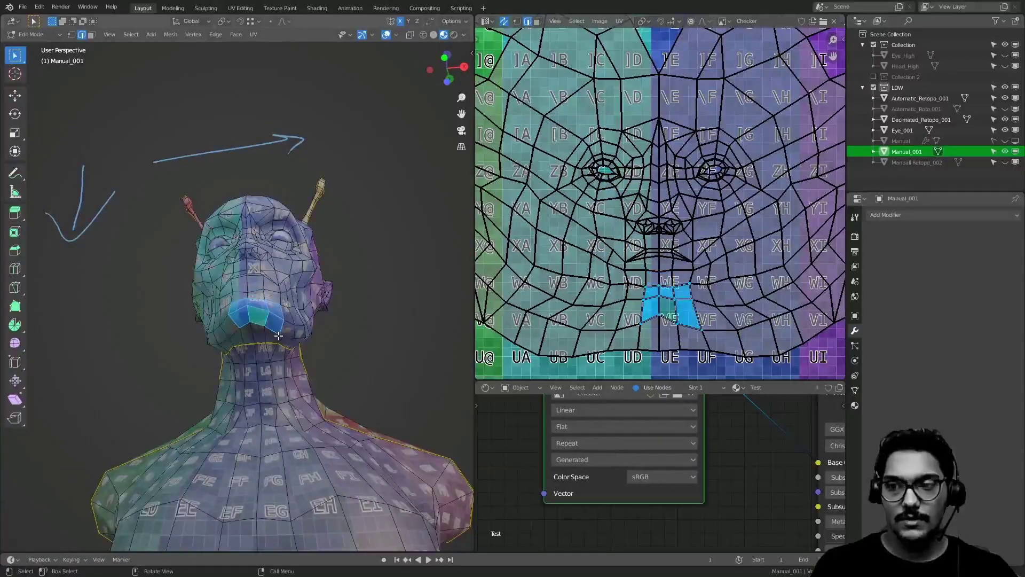
{"action": "scroll", "coordinate": [277, 331], "scroll_direction": "up", "scroll_amount": 2}
{"action": "middle_click_drag", "start_coordinate": [262, 320], "coordinate": [235, 304]}
{"action": "left_click_drag", "start_coordinate": [214, 290], "coordinate": [309, 390]}
{"action": "middle_click_drag", "start_coordinate": [309, 389], "coordinate": [251, 374]}
{"action": "scroll", "coordinate": [245, 395], "scroll_direction": "down", "scroll_amount": 3}
- Leave Edit Mode, compare the manual bust with its neighbours, and select Manual_001 again
{"action": "key", "text": "Tab"}
{"action": "scroll", "coordinate": [246, 413], "scroll_direction": "down", "scroll_amount": 2}
{"action": "left_click", "coordinate": [340, 291]}
{"action": "middle_click_drag", "start_coordinate": [352, 291], "coordinate": [226, 313], "text": "shift"}
{"action": "scroll", "coordinate": [256, 314], "scroll_direction": "down", "scroll_amount": 2}
{"action": "mouse_move", "coordinate": [299, 311]}
{"action": "middle_mouse_down"}
{"action": "mouse_move", "coordinate": [308, 328]}
{"action": "mouse_move", "coordinate": [251, 325]}
{"action": "mouse_move", "coordinate": [281, 287]}
{"action": "middle_mouse_up"}
{"action": "scroll", "coordinate": [281, 286], "scroll_direction": "down", "scroll_amount": 2}
{"action": "middle_click_drag", "start_coordinate": [287, 335], "coordinate": [282, 283], "text": "shift"}
{"action": "middle_click_drag", "start_coordinate": [241, 352], "coordinate": [311, 378], "text": "shift"}
{"action": "scroll", "coordinate": [258, 306], "scroll_direction": "up", "scroll_amount": 3}
{"action": "middle_click_drag", "start_coordinate": [259, 306], "coordinate": [244, 358], "text": "shift"}
{"action": "scroll", "coordinate": [267, 299], "scroll_direction": "up", "scroll_amount": 2}
{"action": "left_click", "coordinate": [269, 305]}
- Open Manual_001 in Edit Mode and show the UV editor's tools
{"action": "key", "text": "ctrl+Tab"}
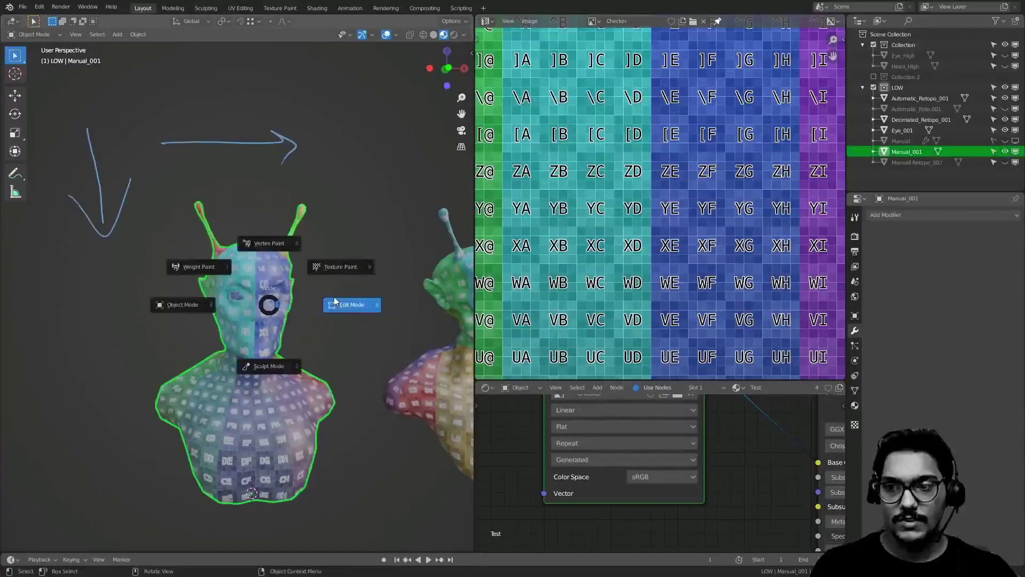
{"action": "left_click", "coordinate": [314, 305]}
{"action": "scroll", "coordinate": [626, 280], "scroll_direction": "up", "scroll_amount": 1}
{"action": "key", "text": "t"}
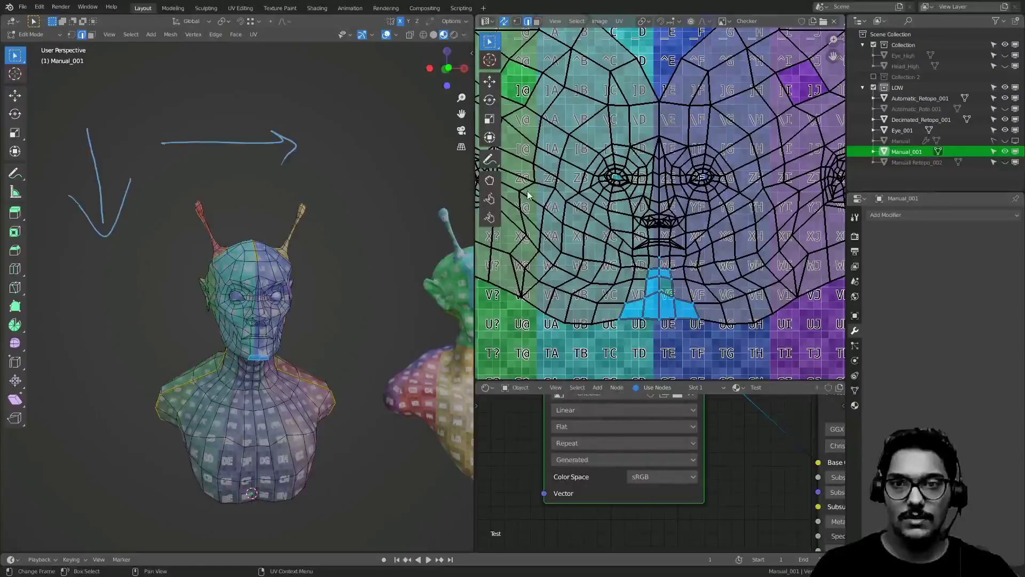
- Try the Pinch, Relax and Grab sculpt tools on the chin area of the head's UV island, undoing the strokes
{"action": "left_click", "coordinate": [489, 218]}
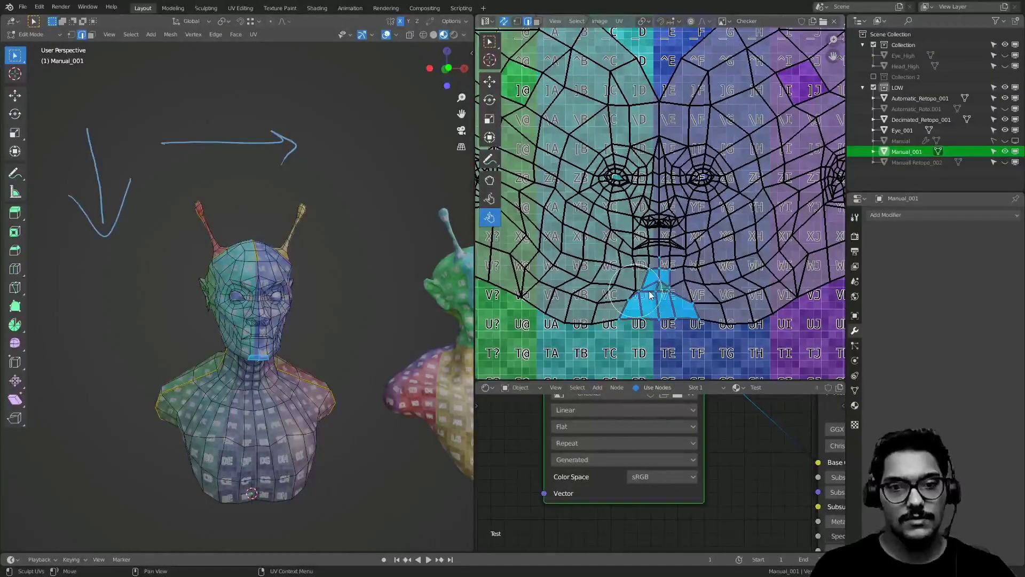
{"action": "key", "text": "ctrl+z"}
{"action": "left_click", "coordinate": [490, 199]}
{"action": "left_click_drag", "start_coordinate": [647, 279], "coordinate": [652, 295]}
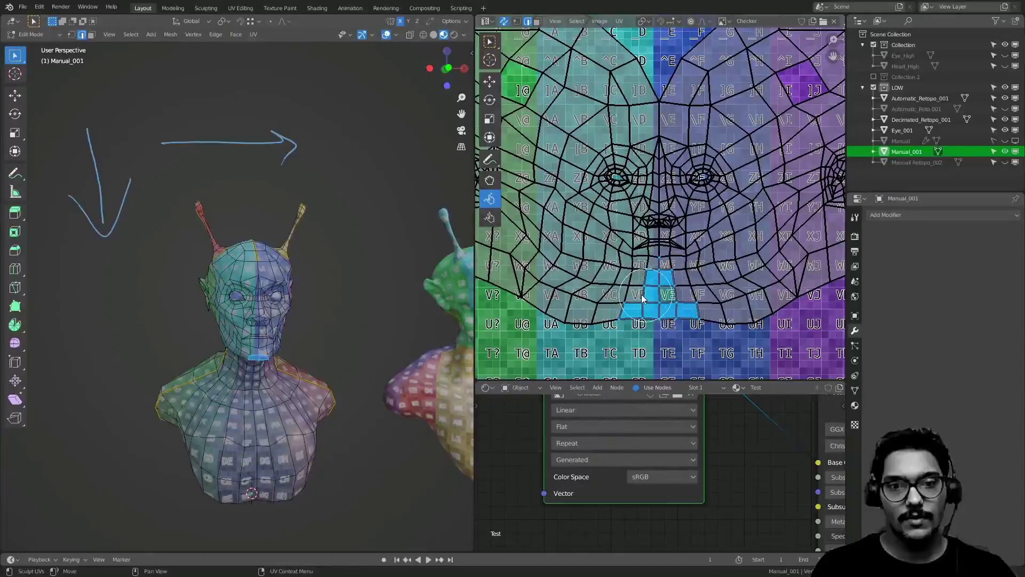
{"action": "key", "text": "ctrl+z"}
{"action": "left_click", "coordinate": [490, 181]}
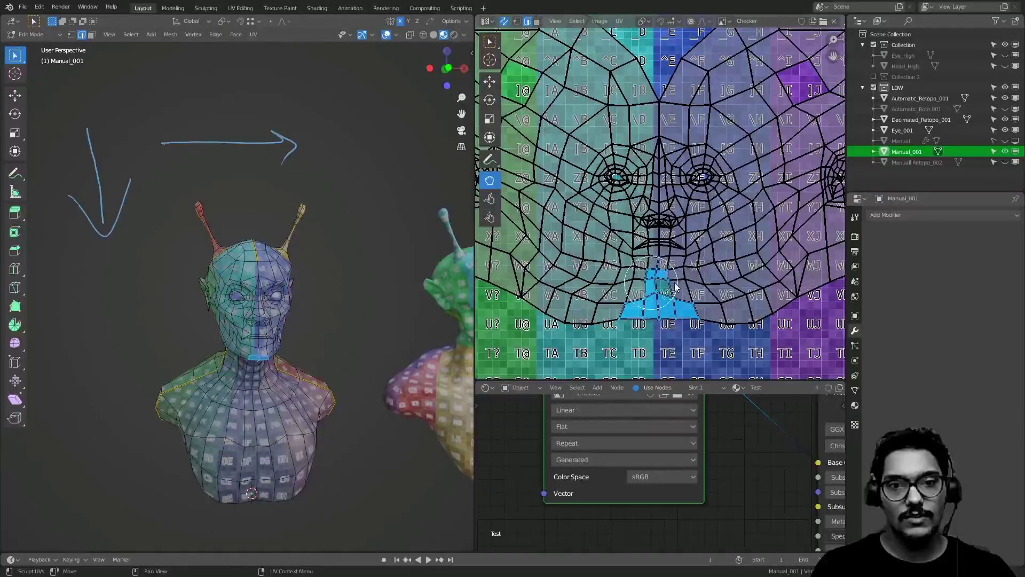
{"action": "key", "text": "ctrl+Tab"}
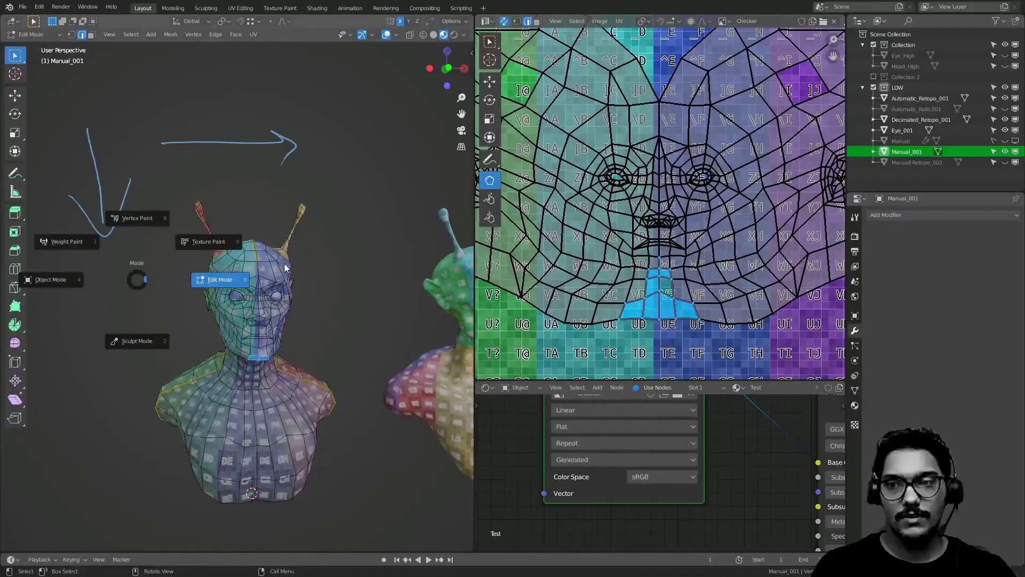
{"action": "left_click", "coordinate": [79, 286]}
{"action": "key", "text": "ctrl+Tab"}
{"action": "left_click", "coordinate": [320, 301]}
{"action": "left_click_drag", "start_coordinate": [641, 276], "coordinate": [677, 295]}
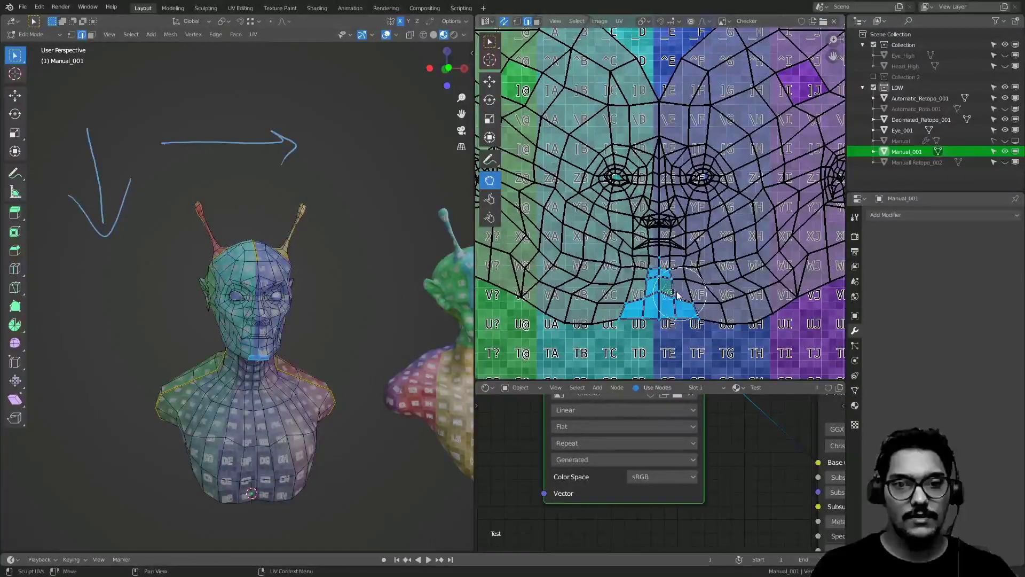
- Return to the selection tool and highlight the chin area of the head's UV island, viewing its faces from below
{"action": "left_click", "coordinate": [496, 51]}
{"action": "left_click_drag", "start_coordinate": [607, 248], "coordinate": [716, 337]}
{"action": "middle_click_drag", "start_coordinate": [685, 315], "coordinate": [663, 215], "text": "ctrl"}
{"action": "middle_click_drag", "start_coordinate": [659, 283], "coordinate": [660, 211], "text": "ctrl"}
{"action": "middle_click_drag", "start_coordinate": [189, 261], "coordinate": [224, 224]}
{"action": "middle_click_drag", "start_coordinate": [341, 384], "coordinate": [283, 305], "text": "shift"}
{"action": "middle_click_drag", "start_coordinate": [302, 352], "coordinate": [308, 304]}
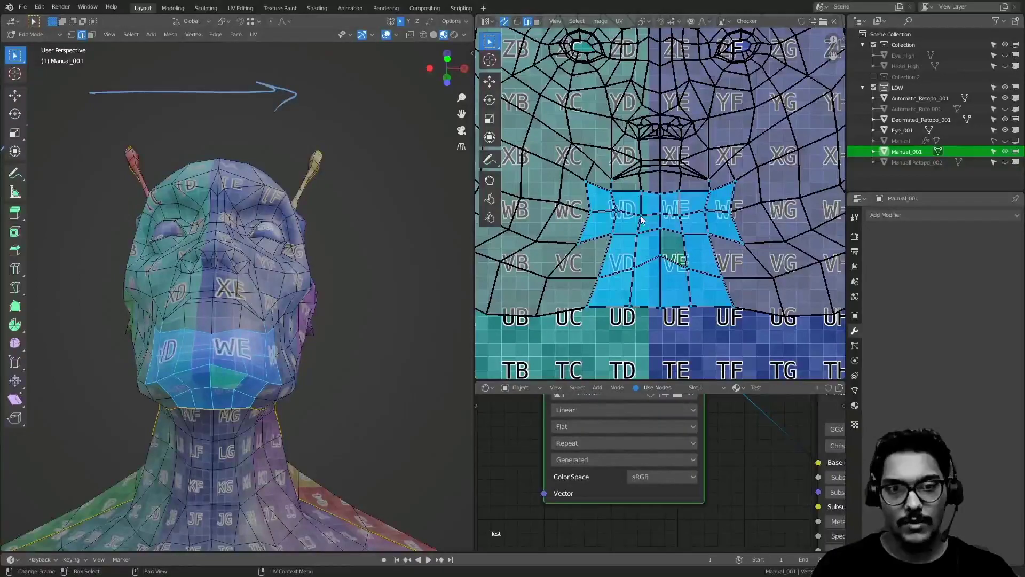
- Select patches of faces beneath the manual bust's chin to check how the UVs cover the underside
{"action": "left_click_drag", "start_coordinate": [698, 328], "coordinate": [699, 330]}
{"action": "middle_click_drag", "start_coordinate": [260, 257], "coordinate": [257, 203]}
{"action": "left_click_drag", "start_coordinate": [199, 335], "coordinate": [246, 399]}
{"action": "left_click_drag", "start_coordinate": [182, 386], "coordinate": [230, 427]}
- Exit Edit Mode and maximize the 3D viewport to show all three busts
{"action": "key", "text": "Tab"}
{"action": "mouse_move", "coordinate": [294, 296]}
{"action": "middle_mouse_down"}
{"action": "mouse_move", "coordinate": [258, 446]}
{"action": "mouse_move", "coordinate": [224, 465]}
{"action": "mouse_move", "coordinate": [272, 423]}
{"action": "mouse_move", "coordinate": [215, 342]}
{"action": "mouse_move", "coordinate": [260, 319]}
{"action": "middle_mouse_up"}
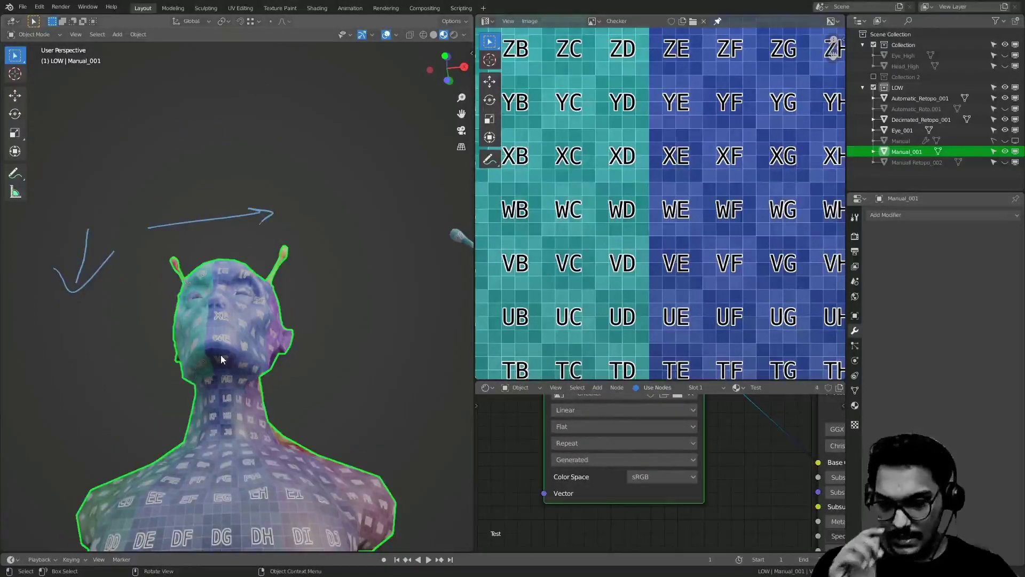
{"action": "mouse_move", "coordinate": [229, 373]}
{"action": "middle_mouse_down"}
{"action": "mouse_move", "coordinate": [214, 370]}
{"action": "mouse_move", "coordinate": [260, 384]}
{"action": "mouse_move", "coordinate": [346, 252]}
{"action": "mouse_move", "coordinate": [291, 236]}
{"action": "mouse_move", "coordinate": [254, 404]}
{"action": "mouse_move", "coordinate": [267, 329]}
{"action": "middle_mouse_up"}
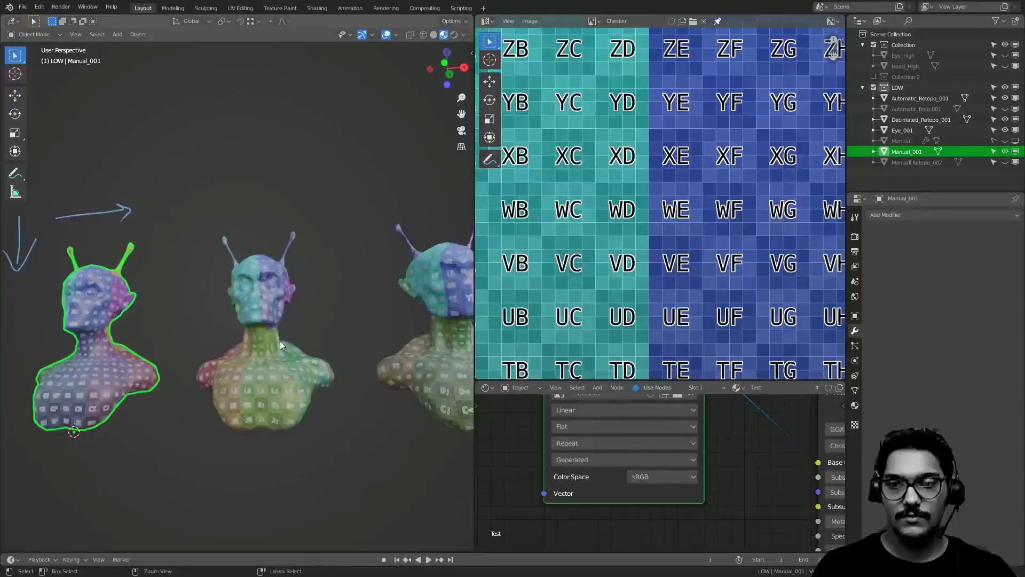
{"action": "scroll", "coordinate": [352, 386], "scroll_direction": "down", "scroll_amount": 3}
{"action": "key", "text": "ctrl+space"}
{"action": "scroll", "coordinate": [349, 290], "scroll_direction": "down", "scroll_amount": 3}
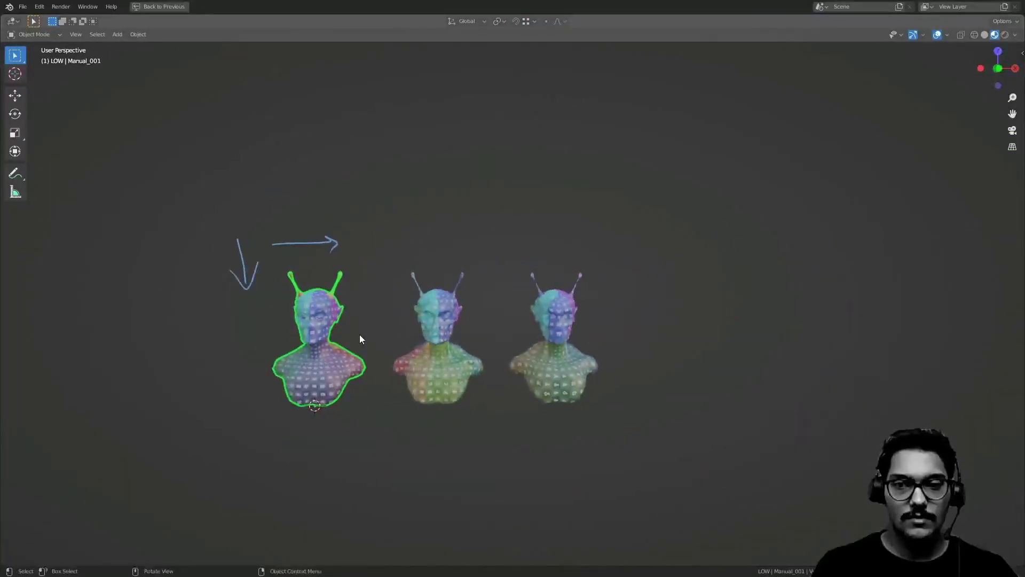
{"action": "scroll", "coordinate": [360, 353], "scroll_direction": "up", "scroll_amount": 6}
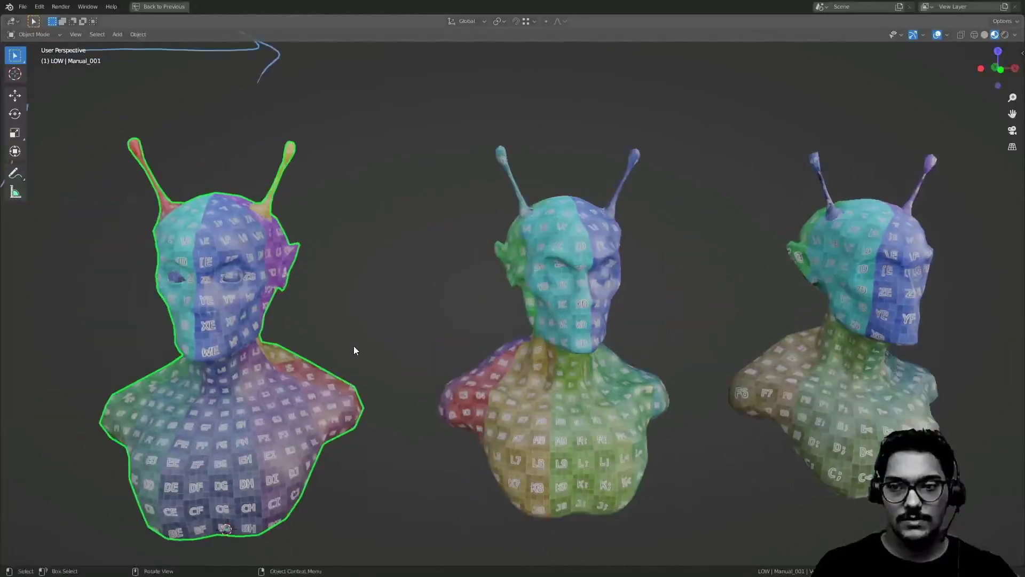
- Show all three busts in front orthographic view with Manual_001 selected
{"action": "left_click", "coordinate": [354, 346]}
{"action": "middle_click_drag", "start_coordinate": [354, 346], "coordinate": [270, 332]}
{"action": "scroll", "coordinate": [299, 264], "scroll_direction": "down", "scroll_amount": 3}
{"action": "key", "text": "KP_1"}
{"action": "middle_click_drag", "start_coordinate": [351, 276], "coordinate": [382, 294], "text": "shift"}
{"action": "left_click", "coordinate": [298, 301]}
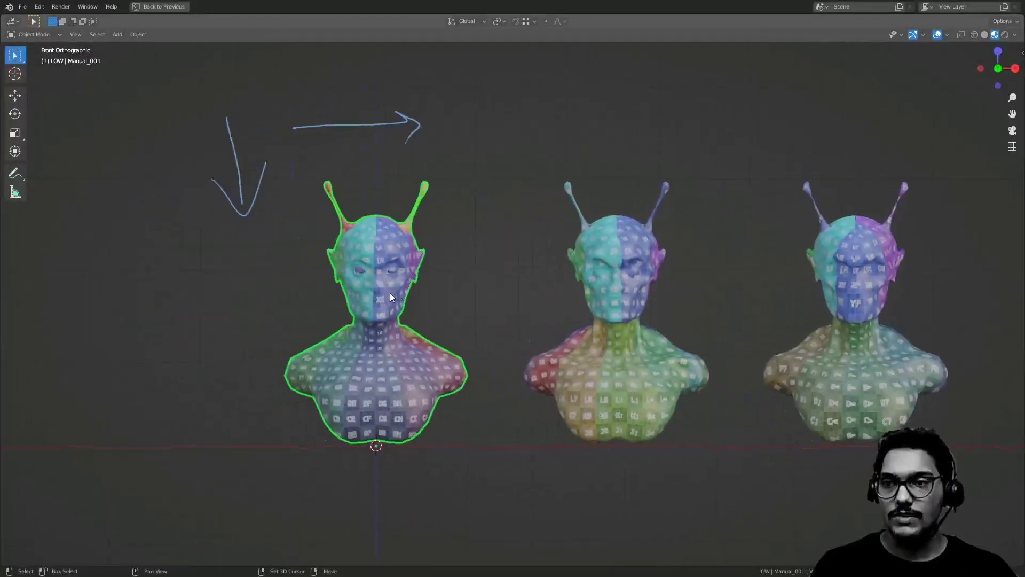
- Annotate the vertical arrow with "Top" and "Bottom" and the horizontal arrow with "left" and an underlined "Right"
{"action": "left_click", "coordinate": [15, 173]}
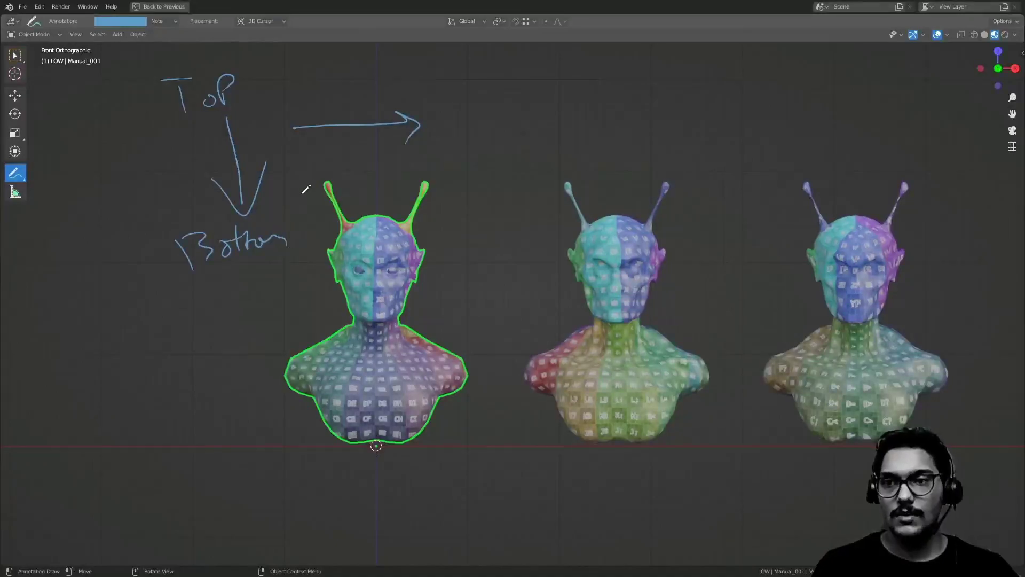
{"action": "left_click_drag", "start_coordinate": [332, 91], "coordinate": [327, 109]}
{"action": "left_click_drag", "start_coordinate": [437, 95], "coordinate": [440, 125]}
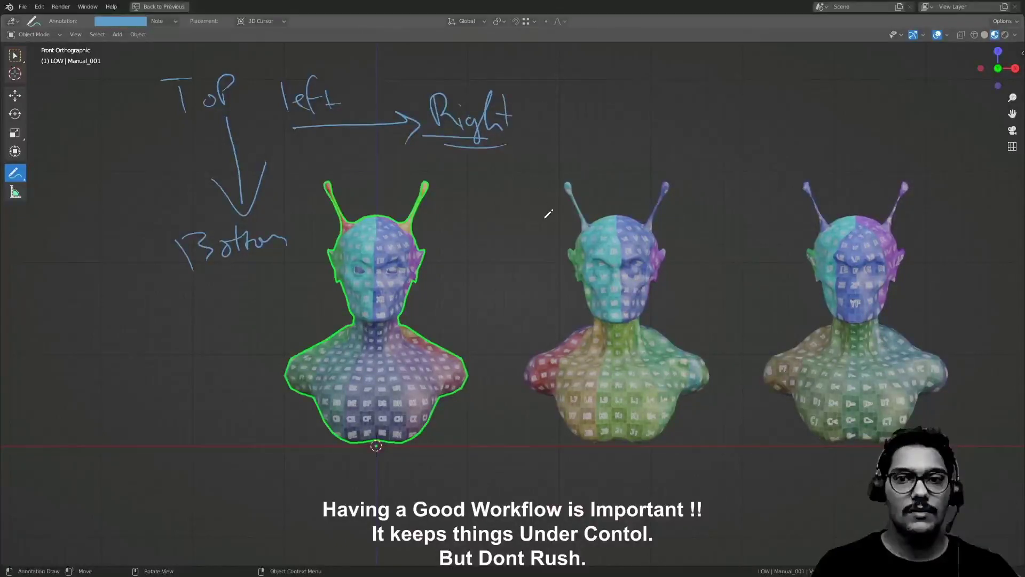
{"action": "middle_click_drag", "start_coordinate": [545, 212], "coordinate": [458, 315], "text": "ctrl"}
{"action": "middle_click_drag", "start_coordinate": [400, 339], "coordinate": [406, 300], "text": "shift"}
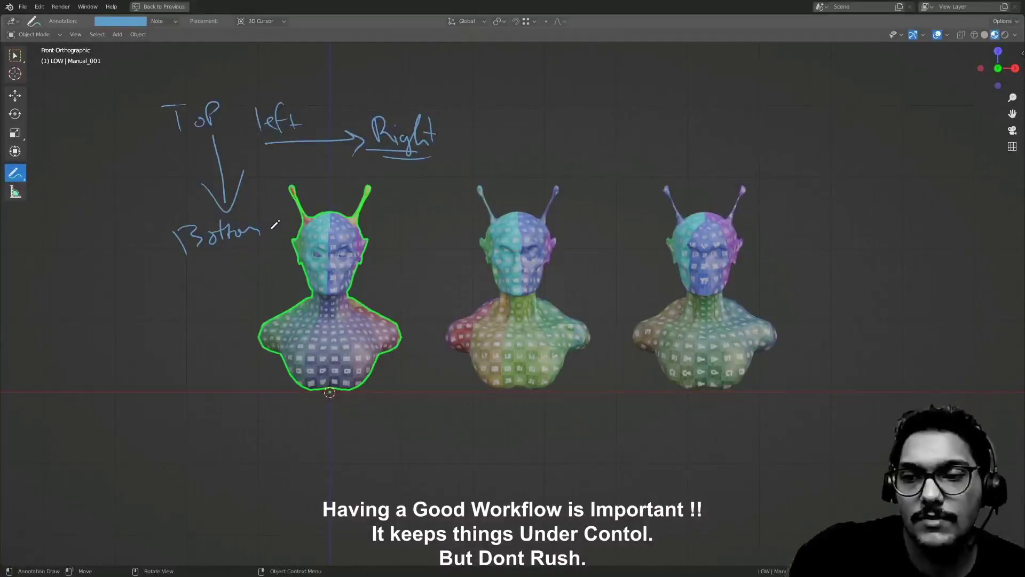
- Switch from annotating back to box selection with the busts framed in front view
{"action": "scroll", "coordinate": [333, 221], "scroll_direction": "up", "scroll_amount": 3}
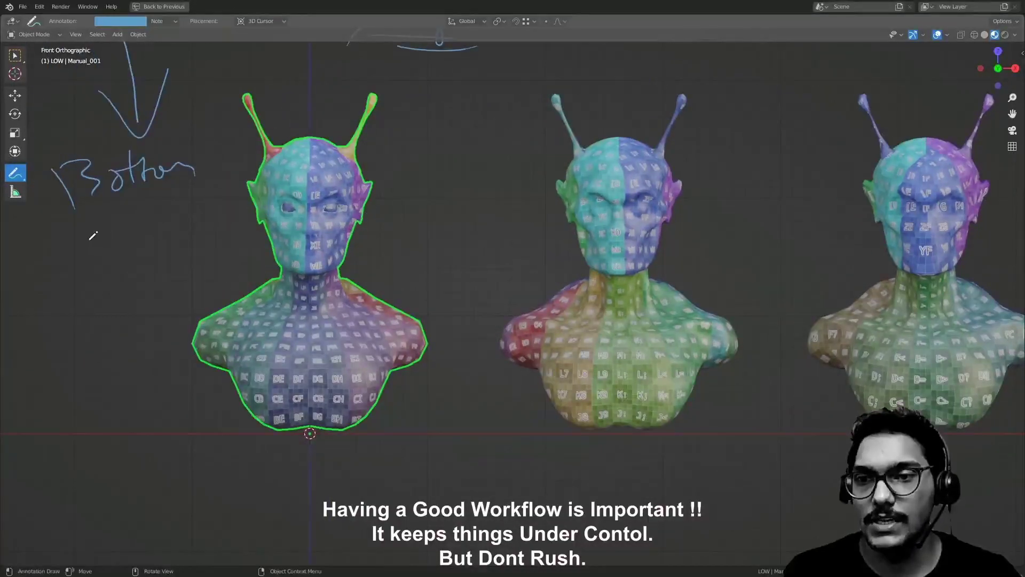
{"action": "left_click", "coordinate": [18, 54]}
{"action": "mouse_move", "coordinate": [206, 178]}
{"action": "middle_mouse_down", "text": "shift"}
{"action": "mouse_move", "coordinate": [306, 209]}
{"action": "mouse_move", "coordinate": [351, 153]}
{"action": "mouse_move", "coordinate": [360, 170]}
{"action": "middle_mouse_up", "text": "shift"}
{"action": "left_click", "coordinate": [17, 57]}
{"action": "key", "text": "w"}
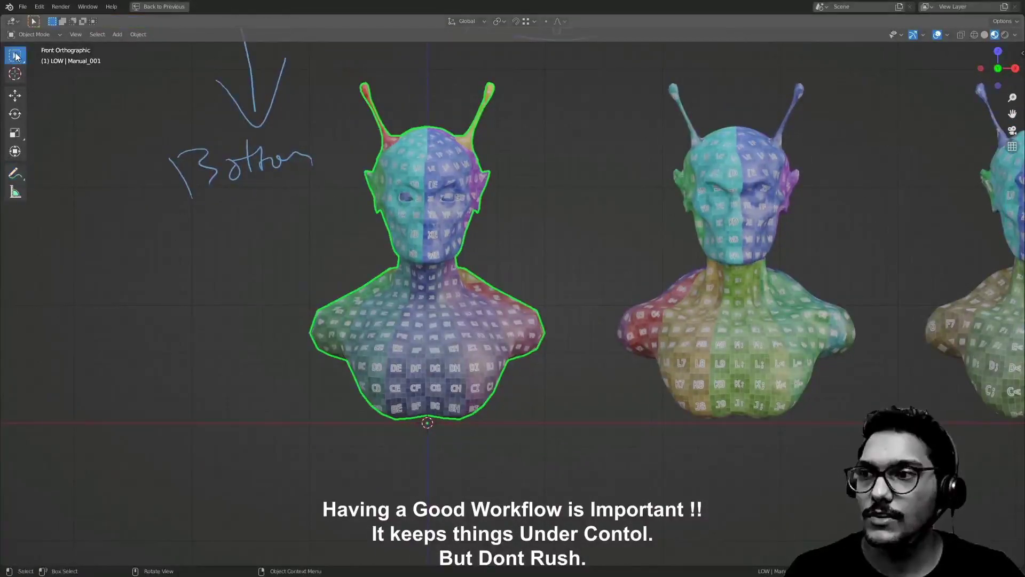
- Restore the split layout and select all of Manual_001's UVs in Edit Mode with the full layout in view
{"action": "key", "text": "ctrl+Tab"}
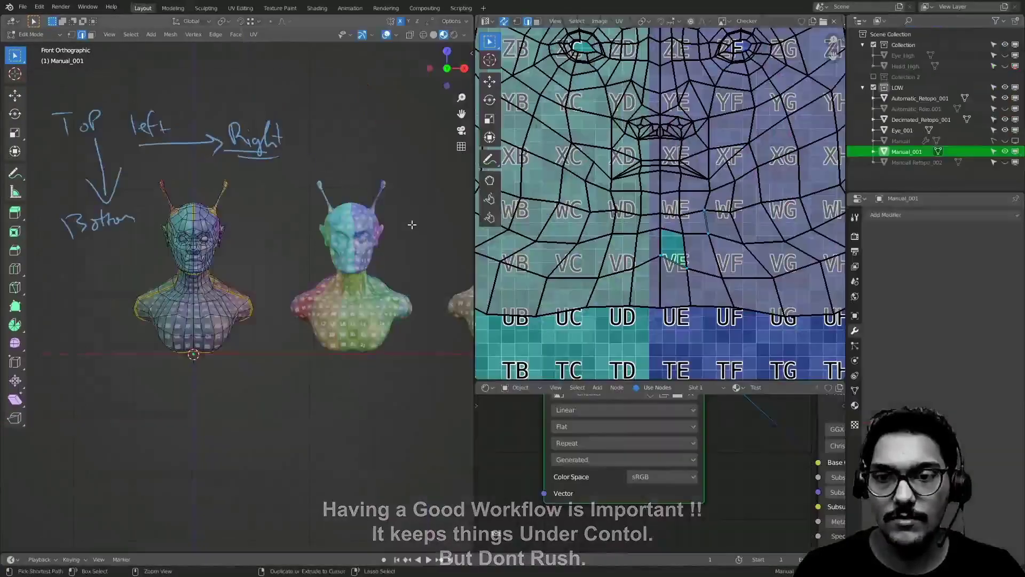
{"action": "middle_click_drag", "start_coordinate": [411, 224], "coordinate": [400, 273], "text": "shift"}
{"action": "scroll", "coordinate": [578, 340], "scroll_direction": "down", "scroll_amount": 8}
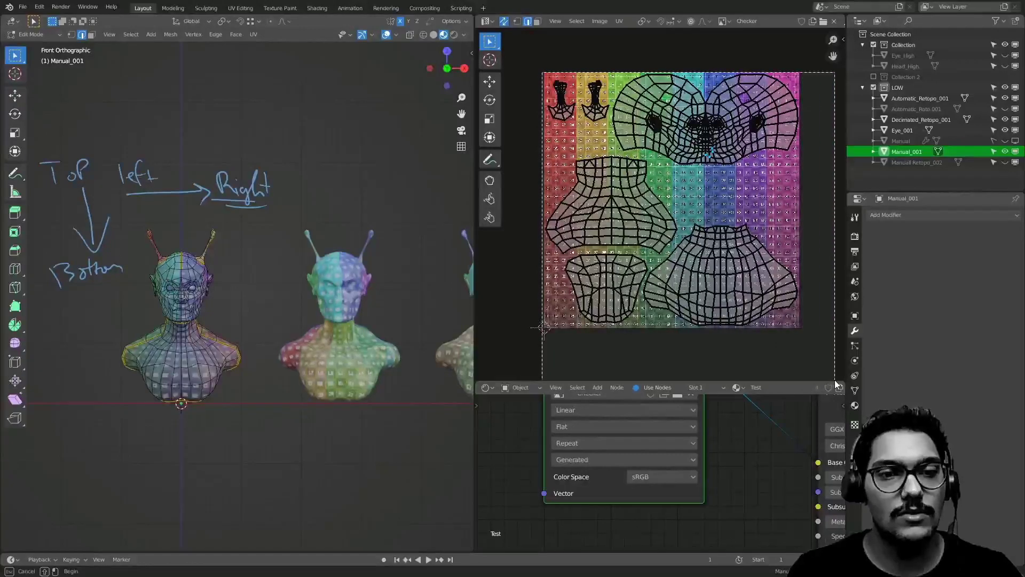
{"action": "key", "text": "a"}
{"action": "middle_click_drag", "start_coordinate": [556, 86], "coordinate": [553, 121]}
{"action": "scroll", "coordinate": [526, 96], "scroll_direction": "down", "scroll_amount": 1}
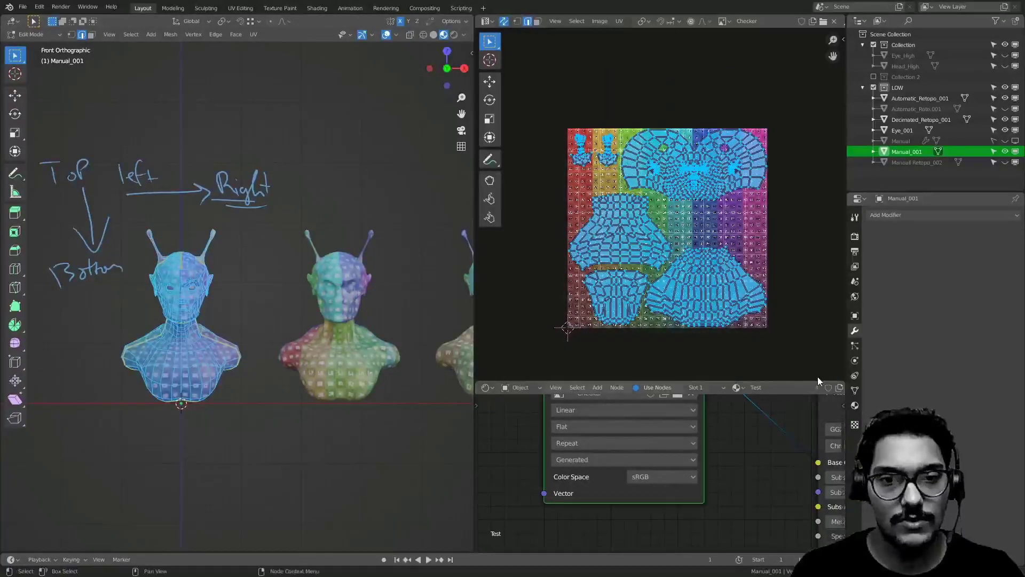
{"action": "scroll", "coordinate": [600, 207], "scroll_direction": "up", "scroll_amount": 2}
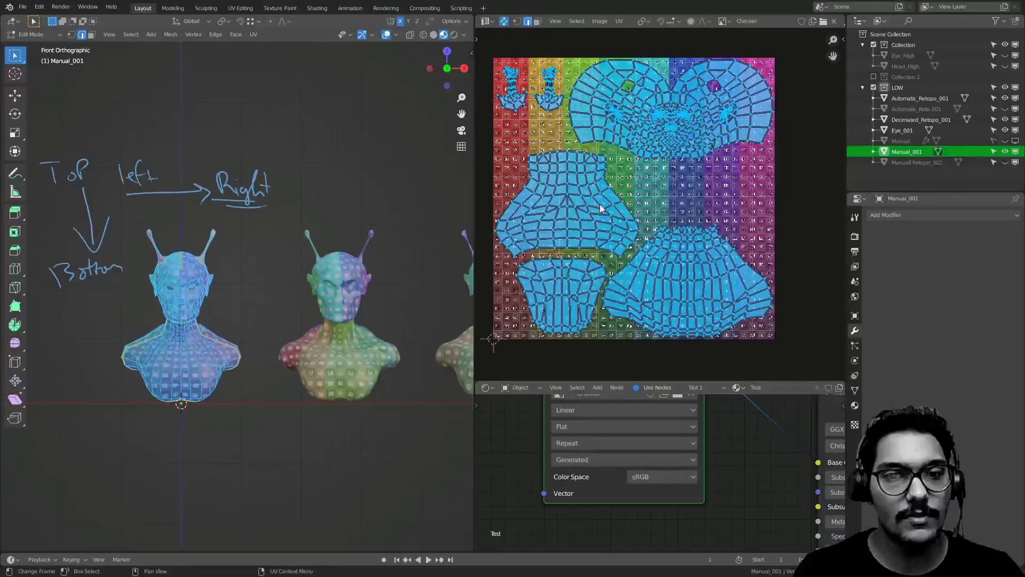
- Turn off Constrain to Image Bounds for the UVs and keep the entire layout selected
{"action": "left_click", "coordinate": [618, 20]}
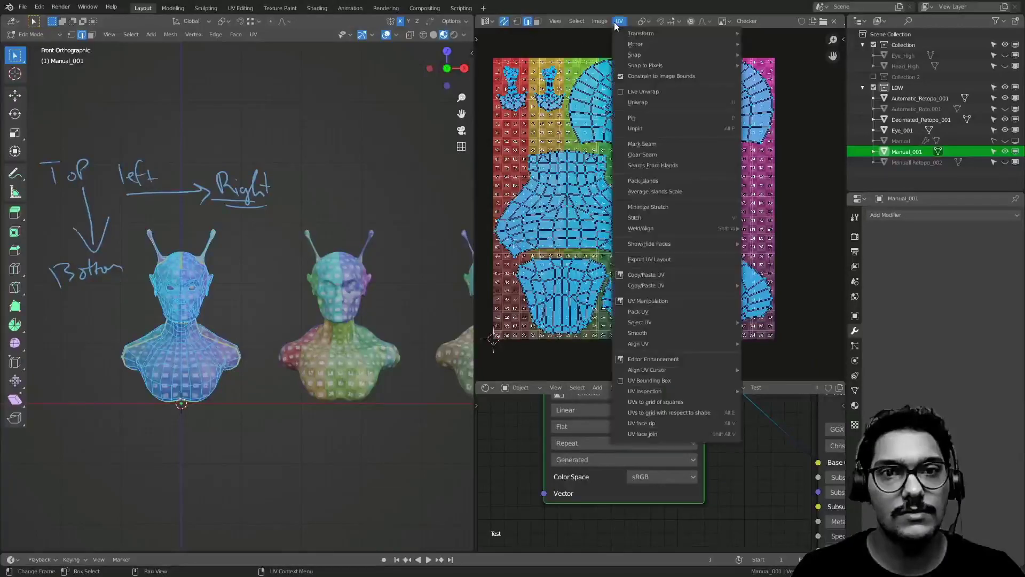
{"action": "left_click", "coordinate": [664, 76]}
{"action": "middle_click_drag", "start_coordinate": [570, 178], "coordinate": [610, 192]}
{"action": "left_click_drag", "start_coordinate": [515, 57], "coordinate": [832, 379]}
{"action": "middle_click_drag", "start_coordinate": [780, 286], "coordinate": [733, 267]}
{"action": "scroll", "coordinate": [659, 235], "scroll_direction": "down", "scroll_amount": 1}
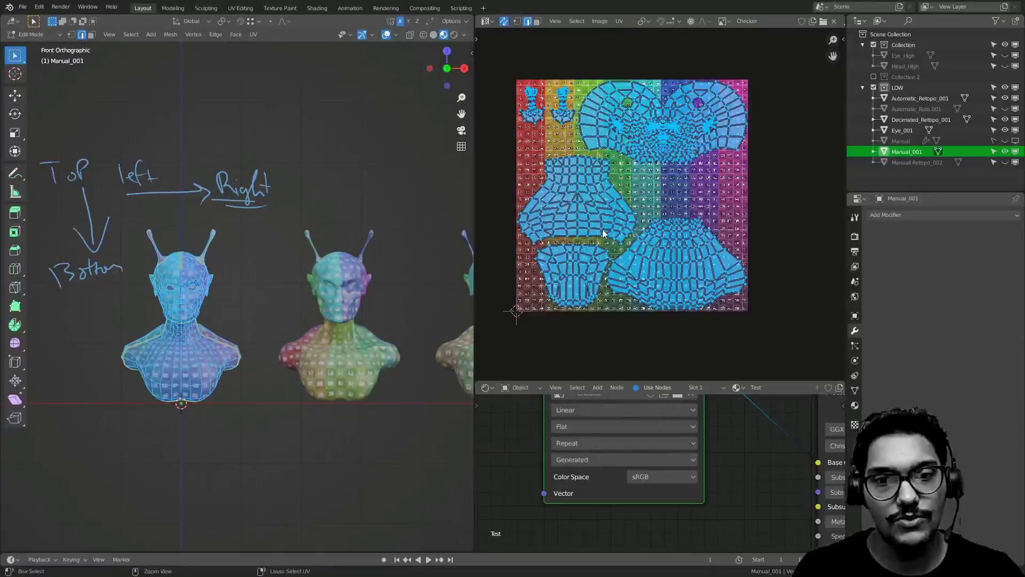
{"action": "scroll", "coordinate": [656, 206], "scroll_direction": "up", "scroll_amount": 2}
- Switch to face selection and select the whole UV island of the first antenna
{"action": "middle_click_drag", "start_coordinate": [110, 210], "coordinate": [152, 202], "text": "shift"}
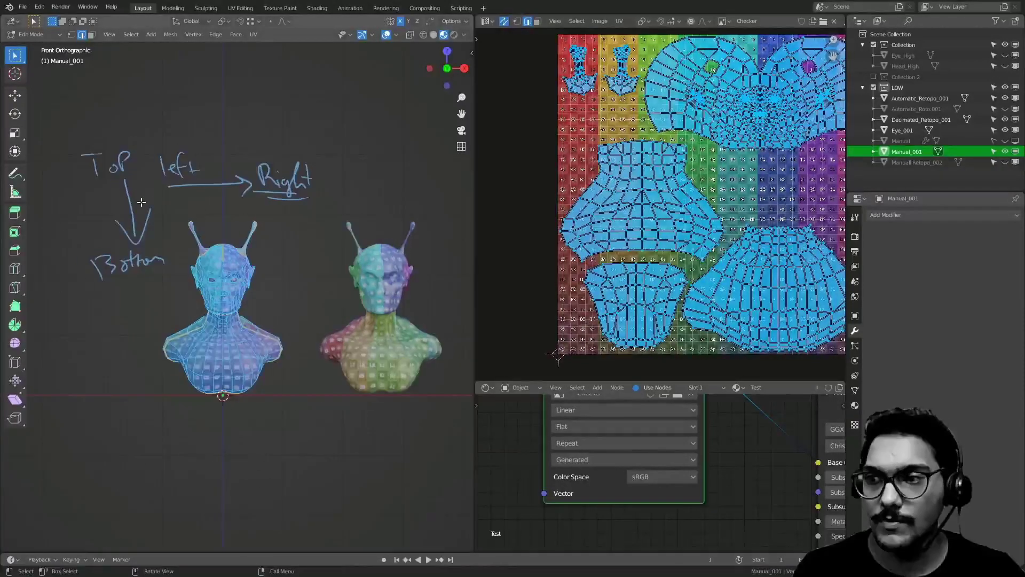
{"action": "left_click_drag", "start_coordinate": [81, 139], "coordinate": [163, 301]}
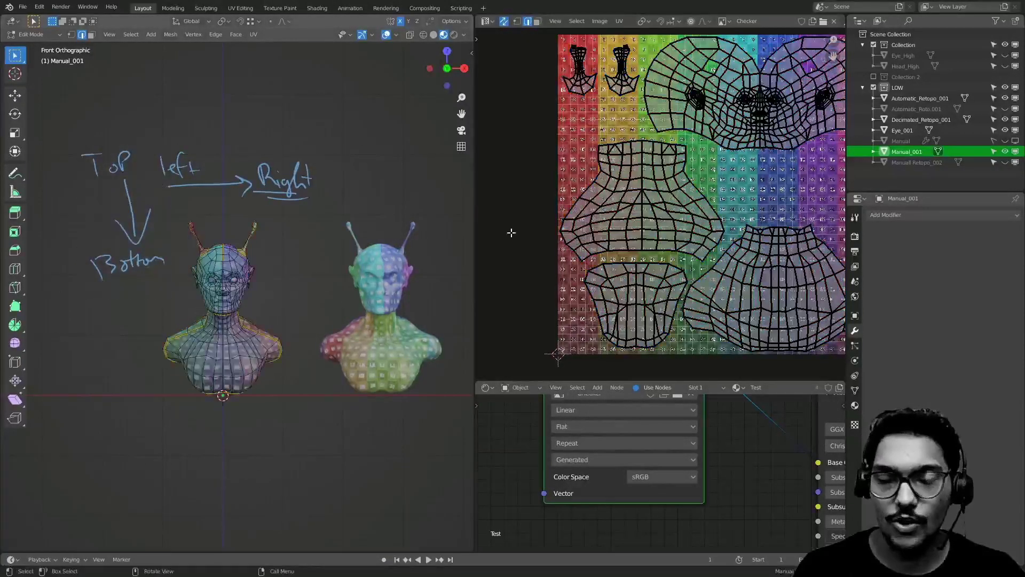
{"action": "key", "text": "ctrl+l"}
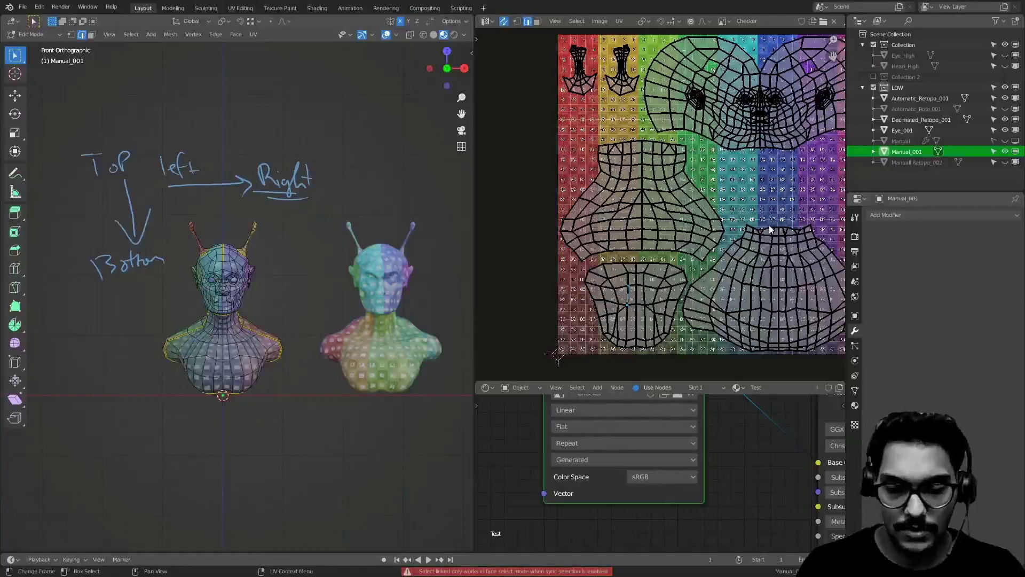
{"action": "left_click", "coordinate": [654, 302]}
{"action": "key", "text": "ctrl+l"}
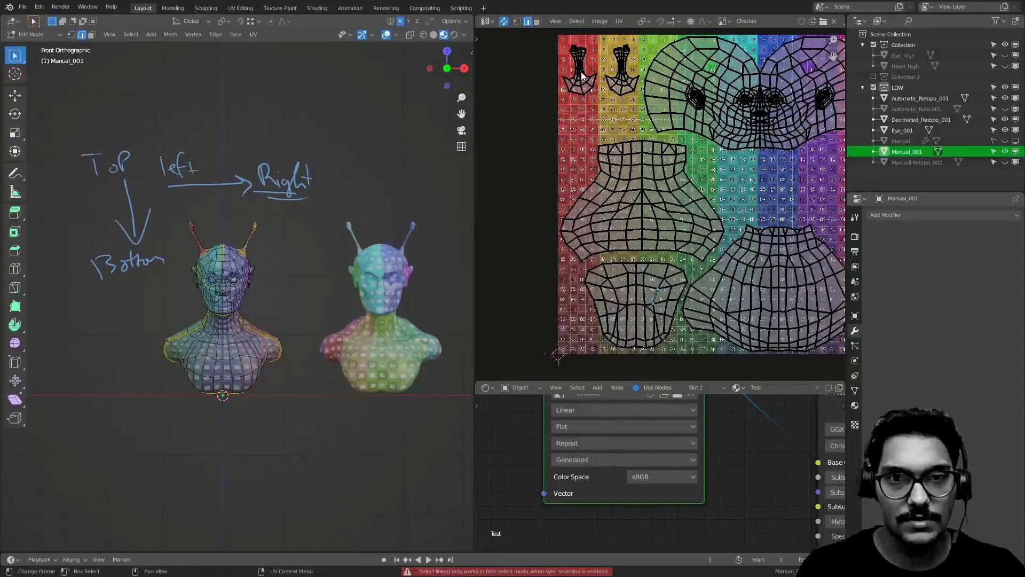
{"action": "key", "text": "3"}
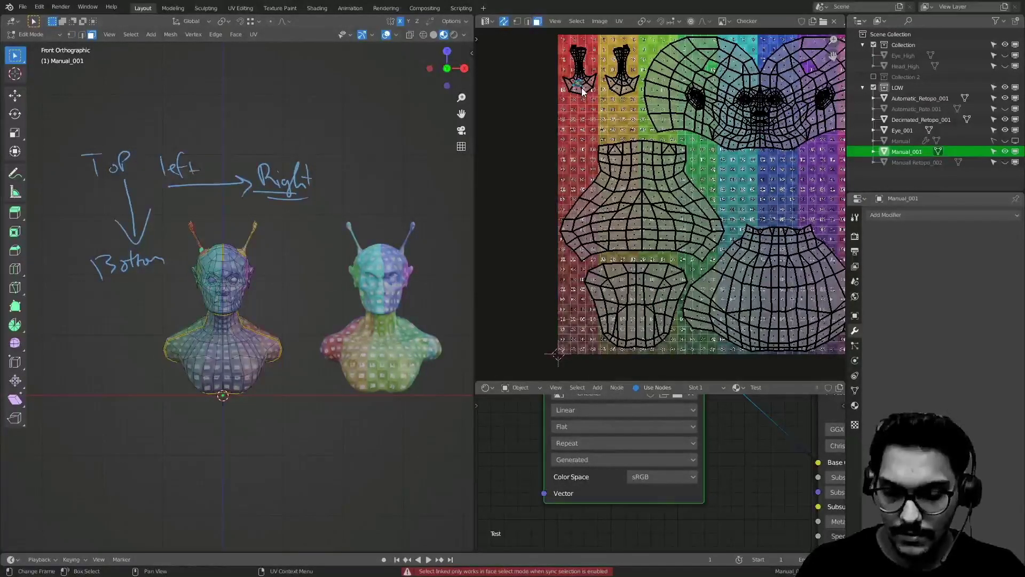
{"action": "key", "text": "l"}
{"action": "middle_click_drag", "start_coordinate": [582, 92], "coordinate": [594, 178]}
{"action": "middle_click_drag", "start_coordinate": [703, 171], "coordinate": [648, 87]}
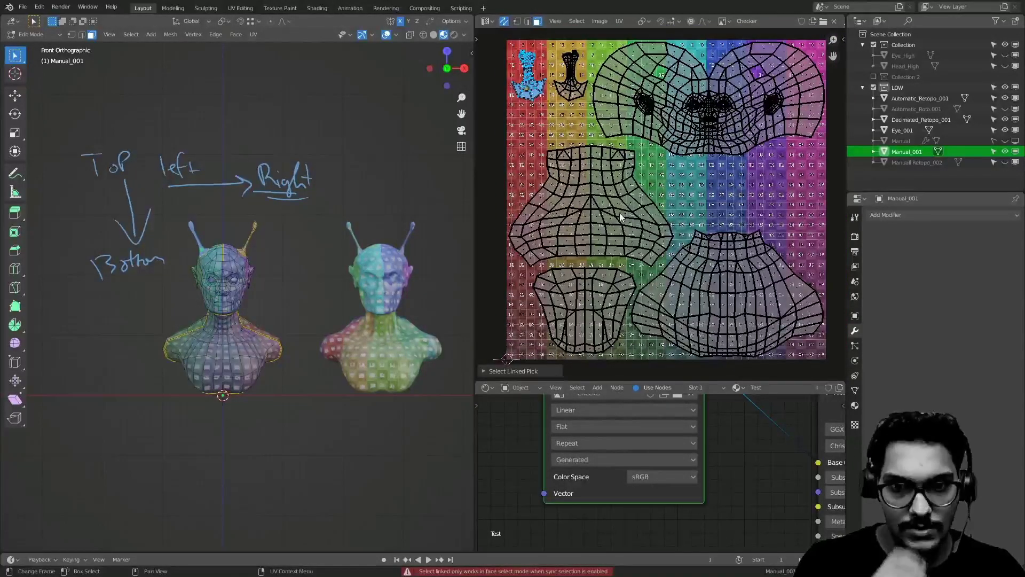
- Move the antenna island to the lower-left corner of the UV grid and rotate it to lie sideways
{"action": "middle_click_drag", "start_coordinate": [633, 214], "coordinate": [678, 171]}
{"action": "key", "text": "g"}
{"action": "left_click", "coordinate": [579, 319]}
{"action": "key", "text": "r"}
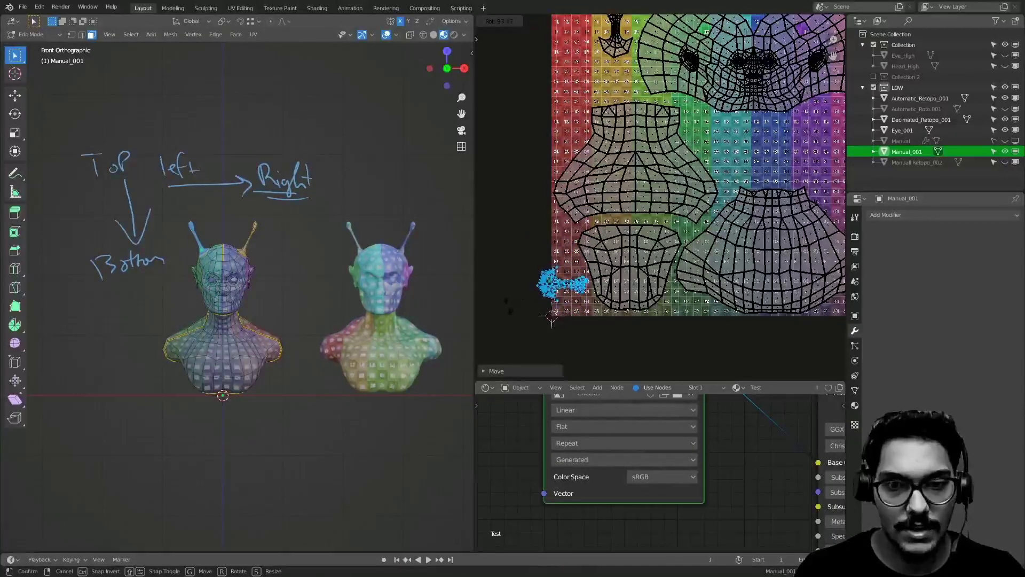
{"action": "left_click", "coordinate": [503, 299]}
{"action": "scroll", "coordinate": [569, 246], "scroll_direction": "up", "scroll_amount": 3}
{"action": "scroll", "coordinate": [569, 246], "scroll_direction": "up", "scroll_amount": 2}
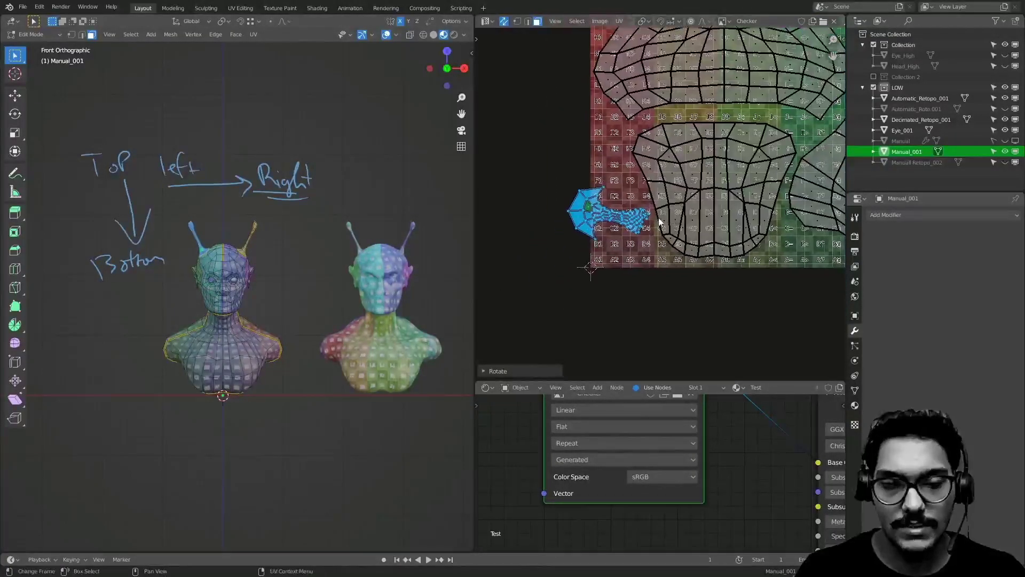
- Undo the antenna island's rotation and rotate it sideways again, with its base facing outside the grid
{"action": "key", "text": "ctrl+z"}
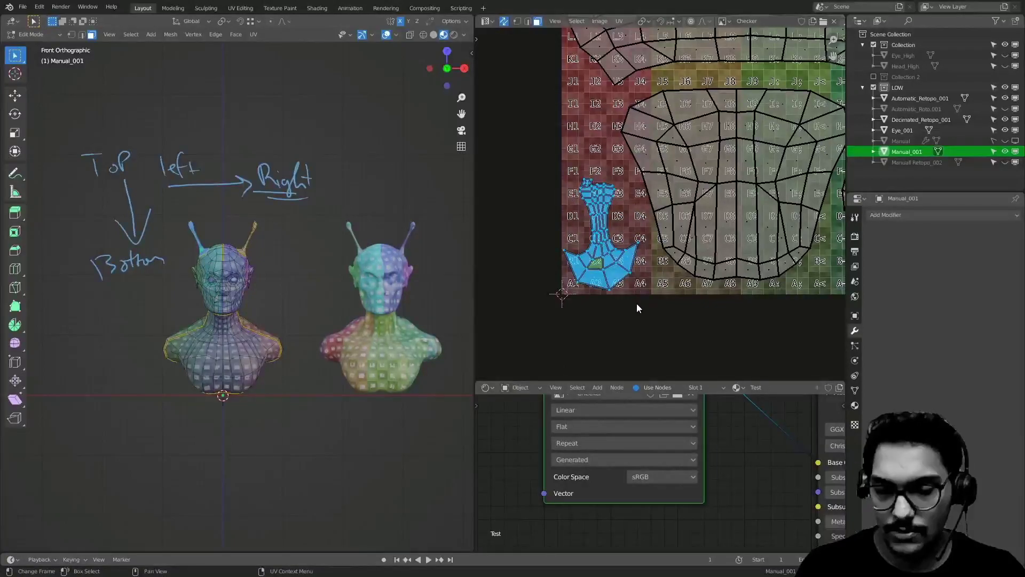
{"action": "key", "text": "r"}
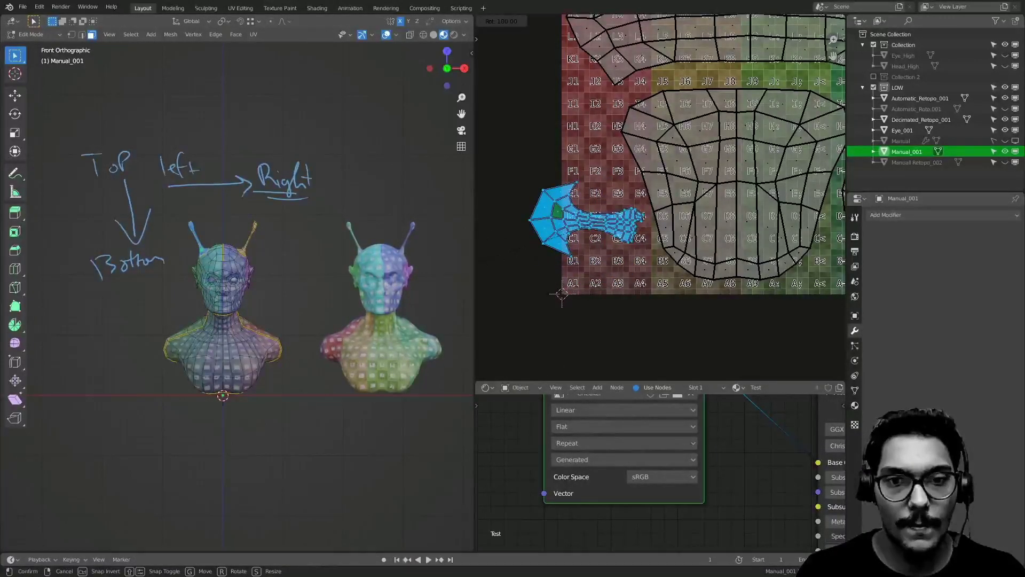
{"action": "left_click", "coordinate": [451, 276]}
{"action": "middle_click_drag", "start_coordinate": [557, 247], "coordinate": [568, 269]}
{"action": "scroll", "coordinate": [568, 269], "scroll_direction": "up", "scroll_amount": 1}
- Select the sideways island's base faces, then its tip faces, to compare them with the antenna on the bust
{"action": "left_click_drag", "start_coordinate": [534, 178], "coordinate": [623, 327]}
{"action": "left_click_drag", "start_coordinate": [637, 207], "coordinate": [692, 315]}
{"action": "scroll", "coordinate": [236, 251], "scroll_direction": "up", "scroll_amount": 4}
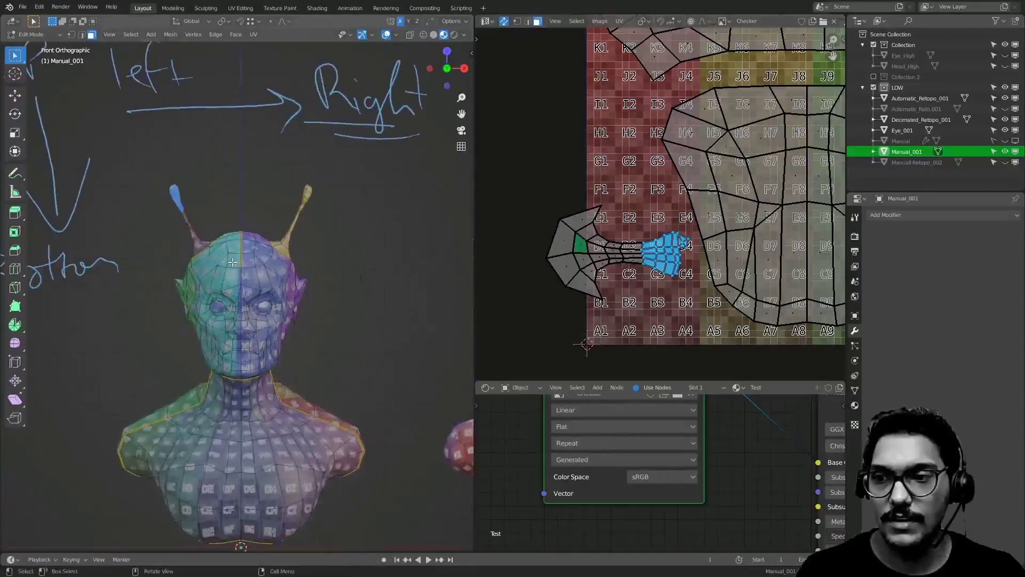
{"action": "middle_click_drag", "start_coordinate": [702, 264], "coordinate": [644, 324], "text": "ctrl"}
- Undo the face selections, rotation and move of the antenna's UV island
{"action": "key", "text": "ctrl+z"}
{"action": "key", "text": "ctrl+z"}
{"action": "key", "text": "ctrl+z"}
{"action": "key", "text": "ctrl+z"}
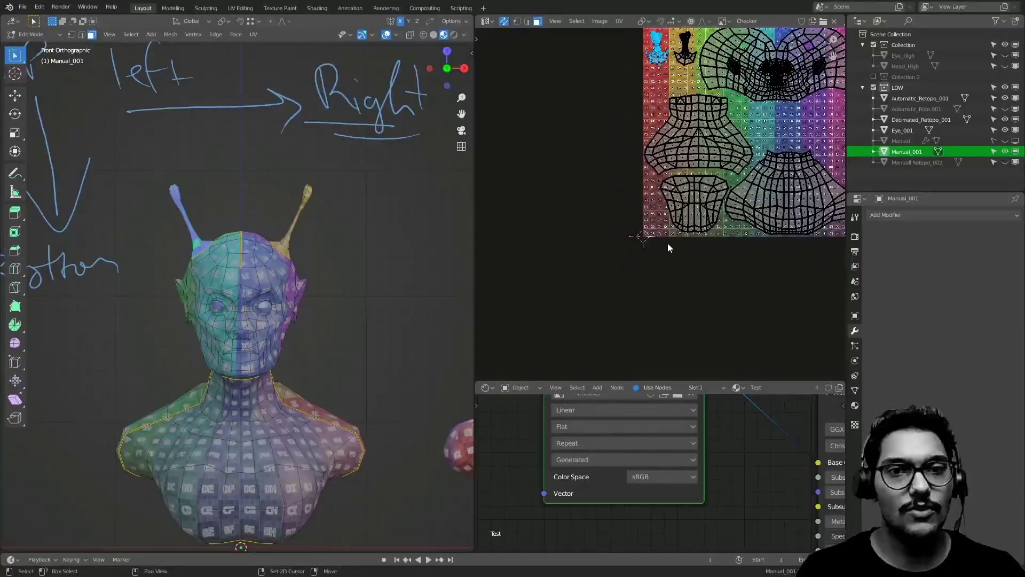
{"action": "middle_click_drag", "start_coordinate": [668, 244], "coordinate": [582, 307]}
{"action": "middle_click_drag", "start_coordinate": [629, 276], "coordinate": [608, 311], "text": "ctrl"}
- Exit Edit Mode, deselect the manual bust and save the file
{"action": "key", "text": "Tab"}
{"action": "scroll", "coordinate": [344, 299], "scroll_direction": "down", "scroll_amount": 4}
{"action": "scroll", "coordinate": [272, 274], "scroll_direction": "up", "scroll_amount": 2}
{"action": "left_click", "coordinate": [271, 274]}
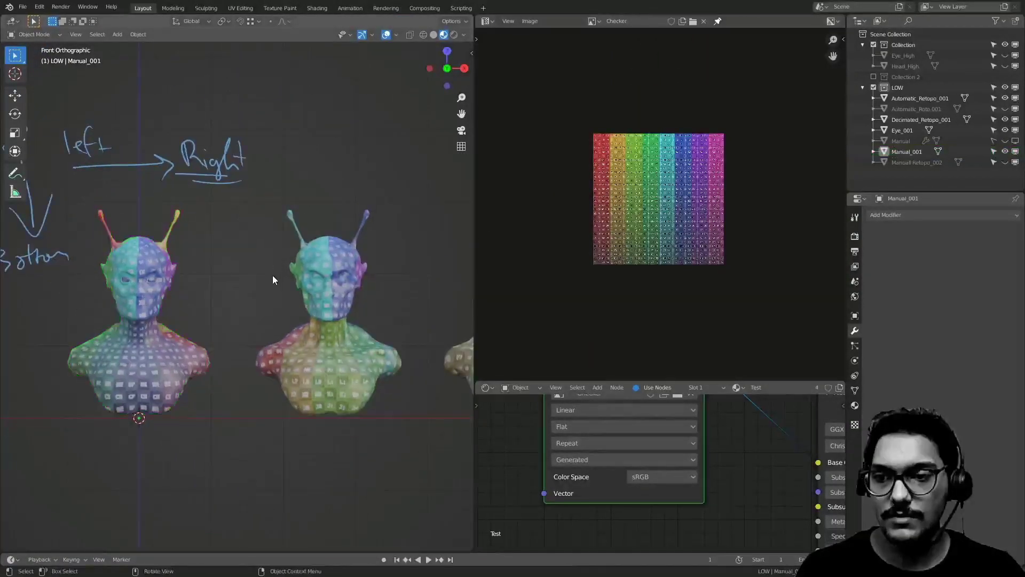
{"action": "key", "text": "ctrl+s"}
{"action": "left_click", "coordinate": [192, 230]}
{"action": "scroll", "coordinate": [263, 305], "scroll_direction": "down", "scroll_amount": 6}
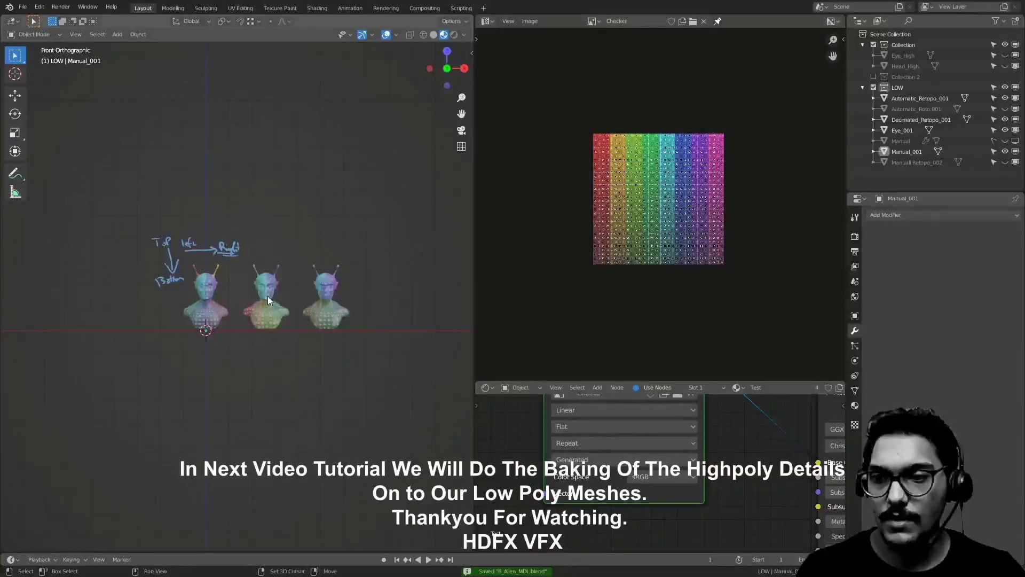
- Maximize the 3D viewport with all three busts framed in front view
{"action": "scroll", "coordinate": [239, 238], "scroll_direction": "up", "scroll_amount": 4}
{"action": "key", "text": "ctrl+space"}
{"action": "scroll", "coordinate": [275, 342], "scroll_direction": "up", "scroll_amount": 2}
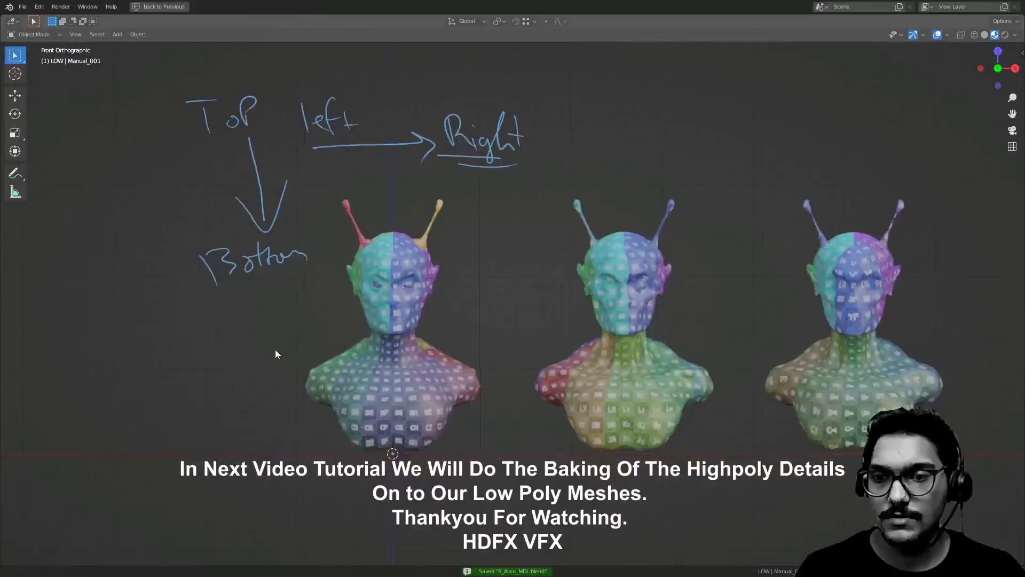
{"action": "middle_click_drag", "start_coordinate": [393, 287], "coordinate": [311, 256], "text": "shift"}
{"action": "scroll", "coordinate": [396, 252], "scroll_direction": "up", "scroll_amount": 2}
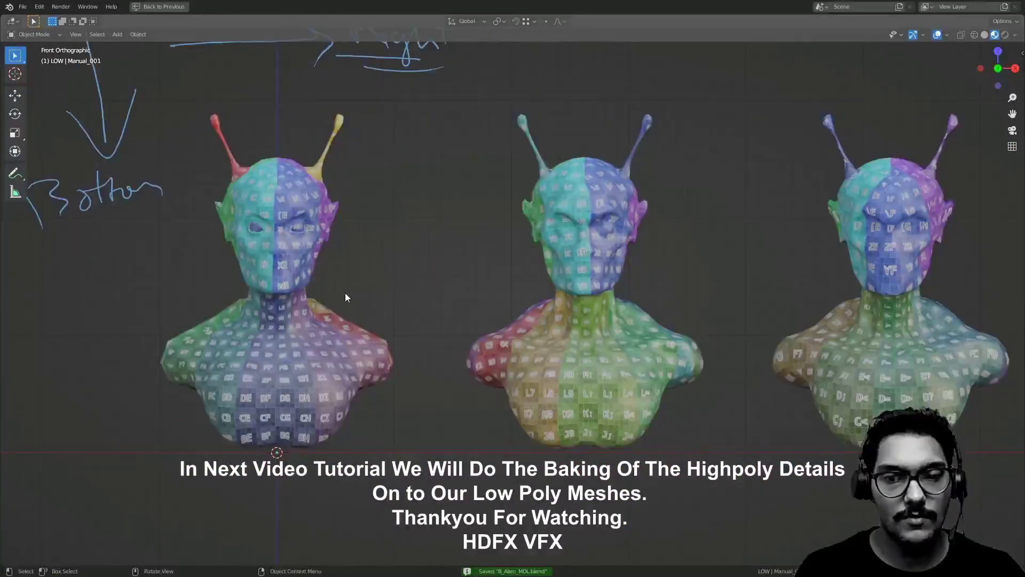
- Select the three busts together, then clear the selection
{"action": "left_click", "coordinate": [354, 336]}
{"action": "left_click", "coordinate": [566, 341], "text": "shift"}
{"action": "left_click", "coordinate": [833, 334], "text": "shift"}
{"action": "middle_click_drag", "start_coordinate": [658, 287], "coordinate": [504, 282], "text": "shift"}
{"action": "left_click", "coordinate": [489, 277]}
{"action": "left_click", "coordinate": [396, 213]}
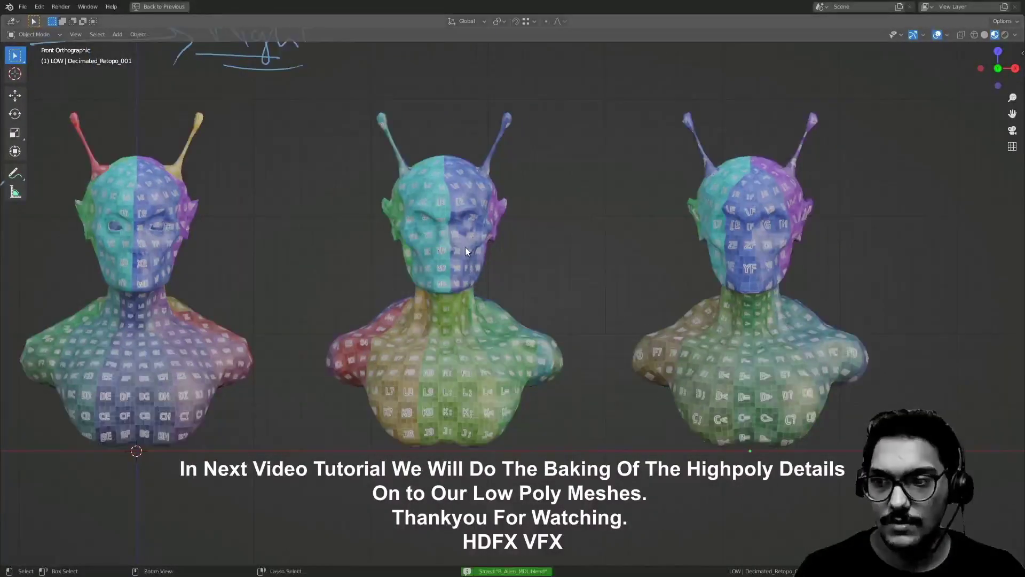
{"action": "scroll", "coordinate": [469, 251], "scroll_direction": "down", "scroll_amount": 3}
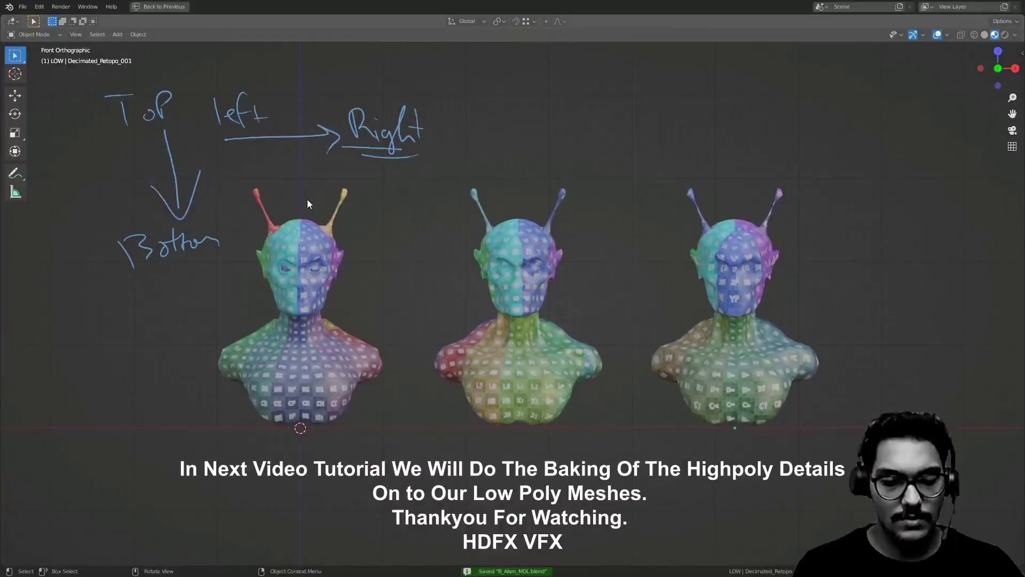
{"action": "key", "text": "alt+Tab"}
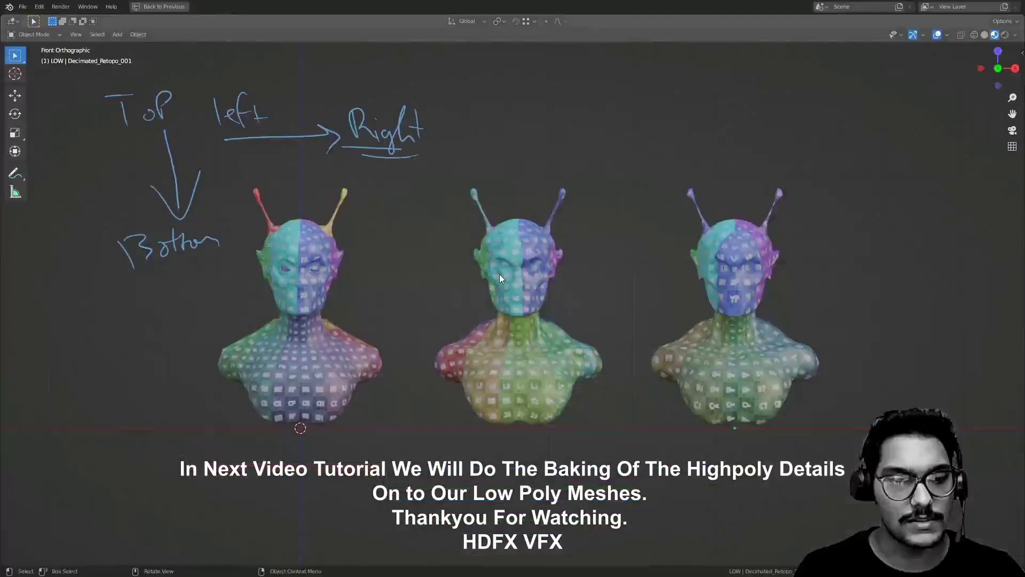
{"action": "key", "text": "alt+Tab"}
{"action": "left_click", "coordinate": [332, 315]}
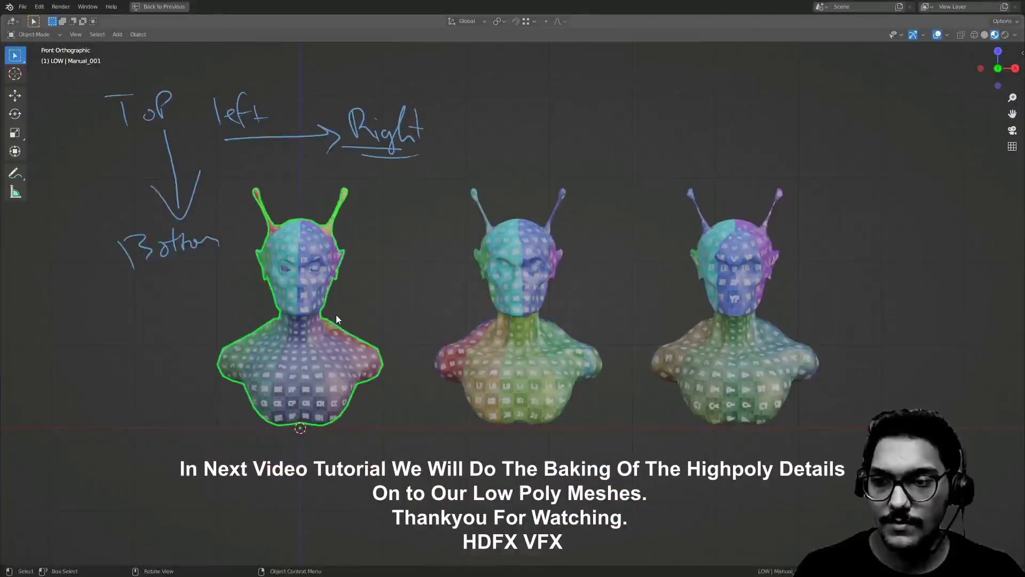
{"action": "left_click", "coordinate": [390, 292]}
{"action": "left_click_drag", "start_coordinate": [384, 286], "coordinate": [412, 307], "text": "shift"}
{"action": "scroll", "coordinate": [411, 307], "scroll_direction": "down", "scroll_amount": 1}
{"action": "left_click", "coordinate": [529, 290]}
- Open all three busts in Edit Mode to compare their topology, then return to Object Mode and deselect them
{"action": "left_click", "coordinate": [339, 298]}
{"action": "left_click", "coordinate": [376, 307], "text": "shift"}
{"action": "left_click", "coordinate": [376, 306], "text": "shift"}
{"action": "left_click", "coordinate": [543, 309], "text": "shift"}
{"action": "left_click", "coordinate": [699, 309], "text": "shift"}
{"action": "key", "text": "Tab"}
{"action": "key", "text": "Tab"}
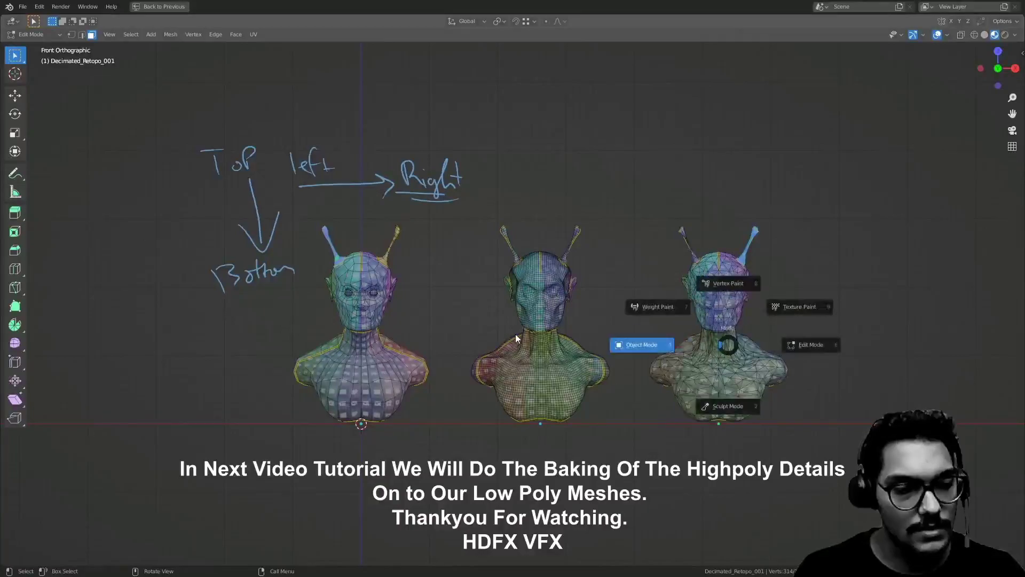
{"action": "left_click", "coordinate": [396, 300]}
- Restore the split layout, widen the 3D viewport and set its shading to Solid
{"action": "key", "text": "ctrl+space"}
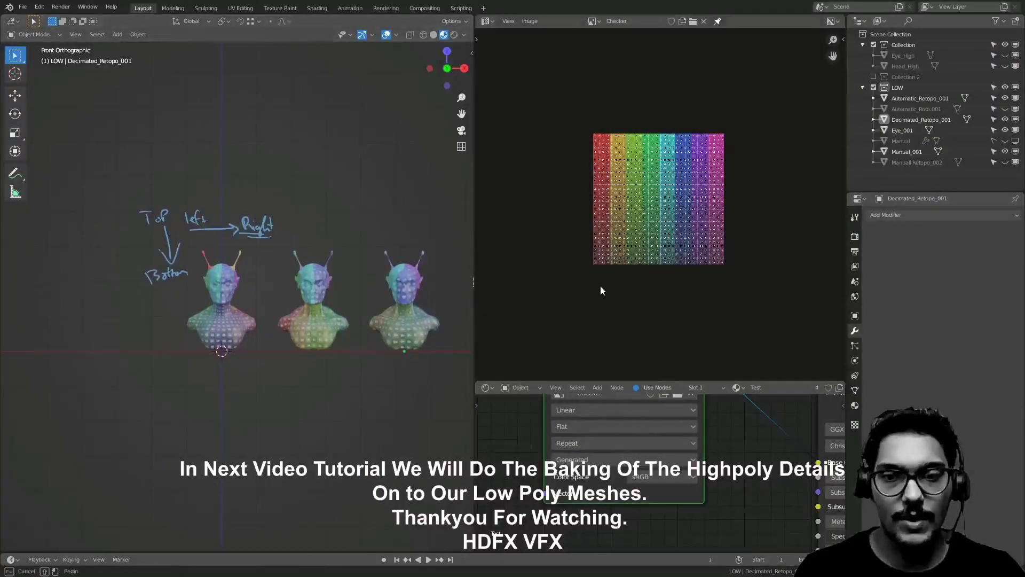
{"action": "left_click_drag", "start_coordinate": [475, 281], "coordinate": [660, 283]}
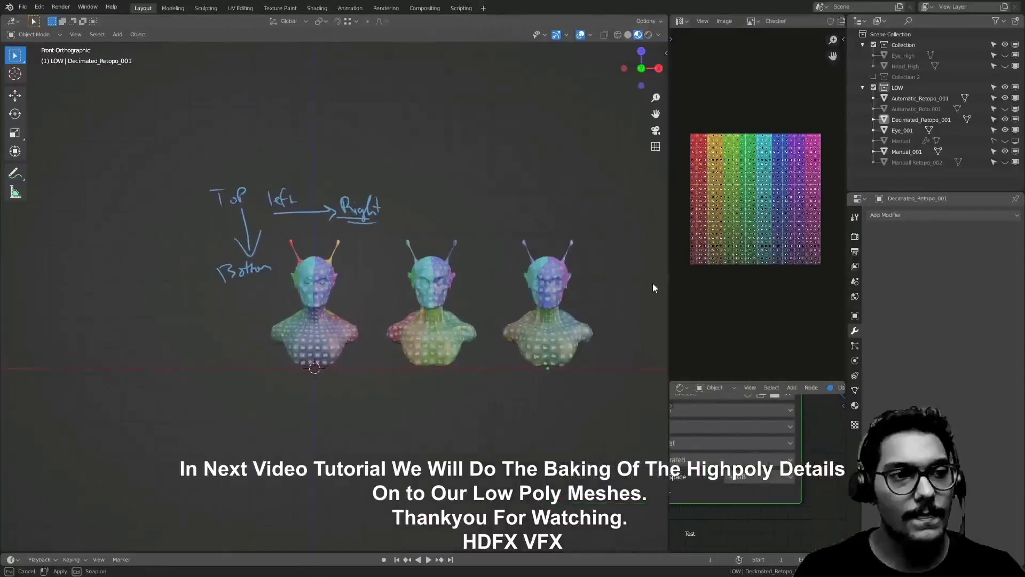
{"action": "scroll", "coordinate": [401, 301], "scroll_direction": "up", "scroll_amount": 3}
{"action": "key", "text": "z"}
{"action": "left_click", "coordinate": [542, 295]}
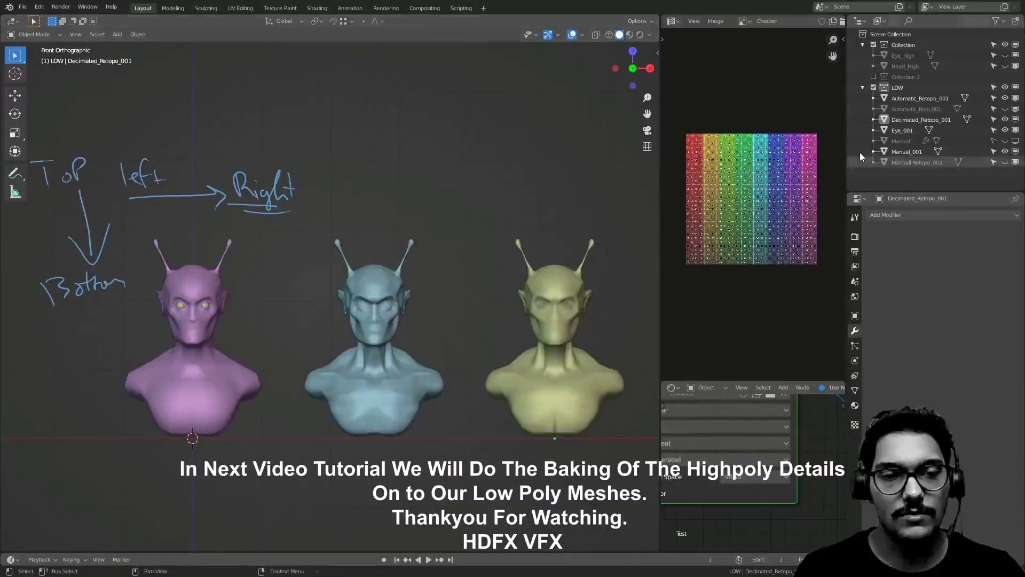